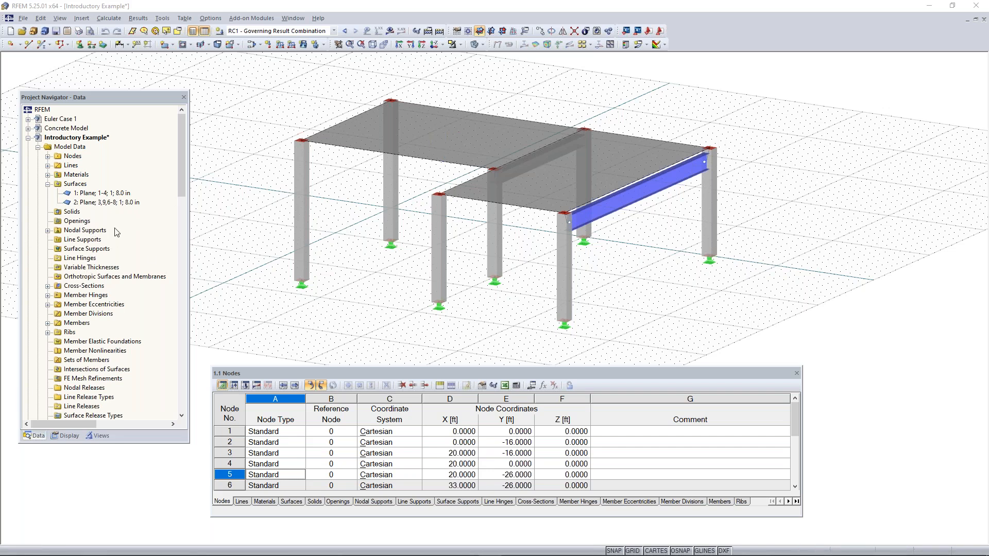
Browse the model data tree, highlighting the member with the W 18x50 cross-section and surface 1 in the model
scroll(76, 231, down, 1)
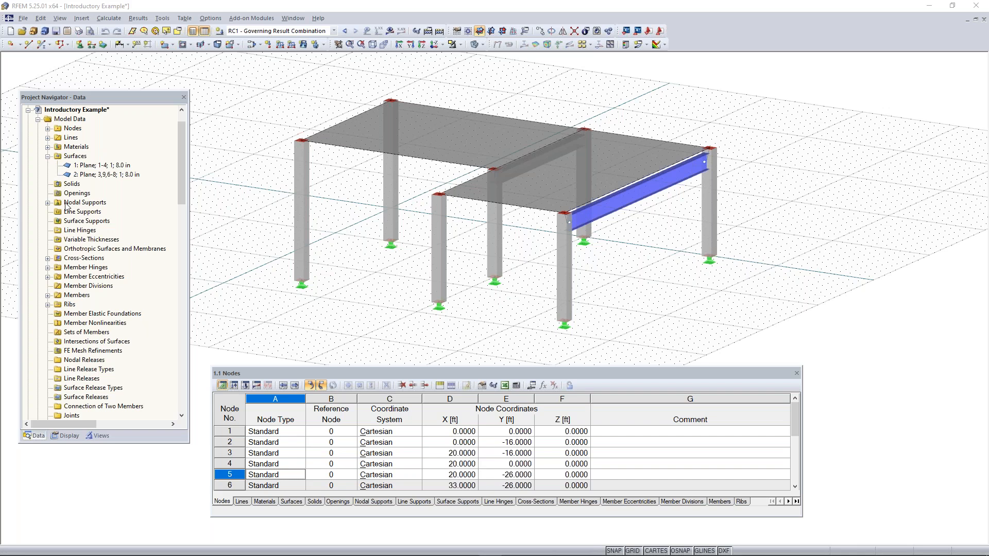
click(48, 129)
click(48, 129)
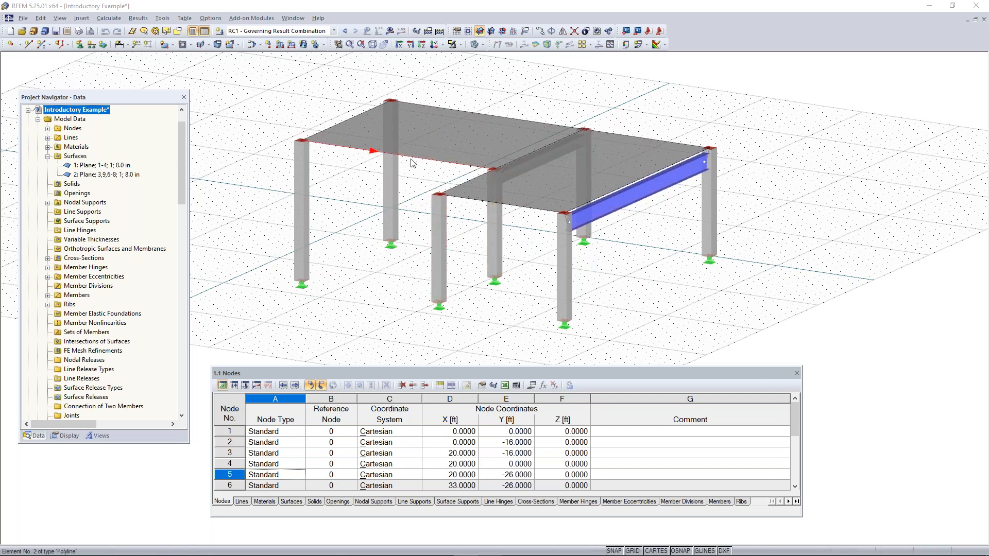
click(47, 258)
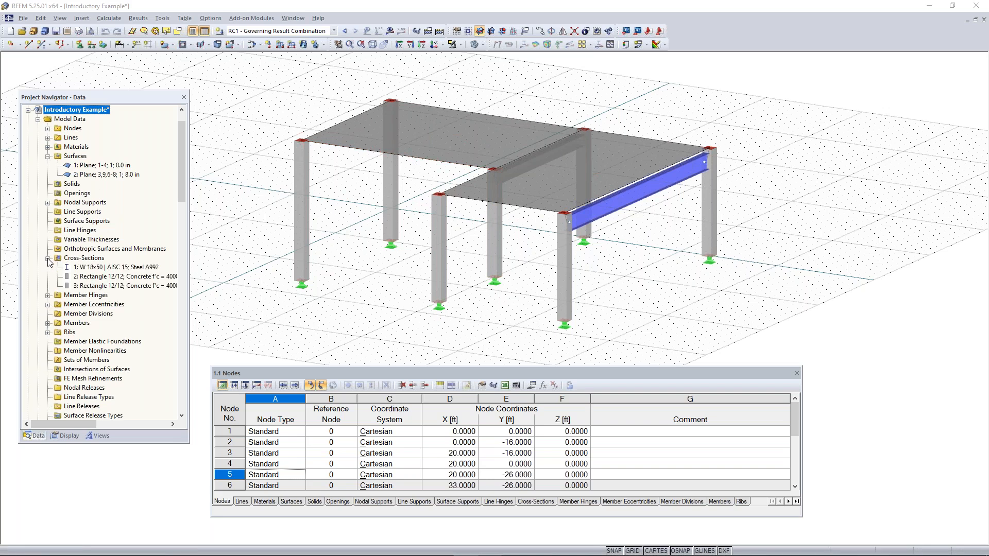
click(114, 268)
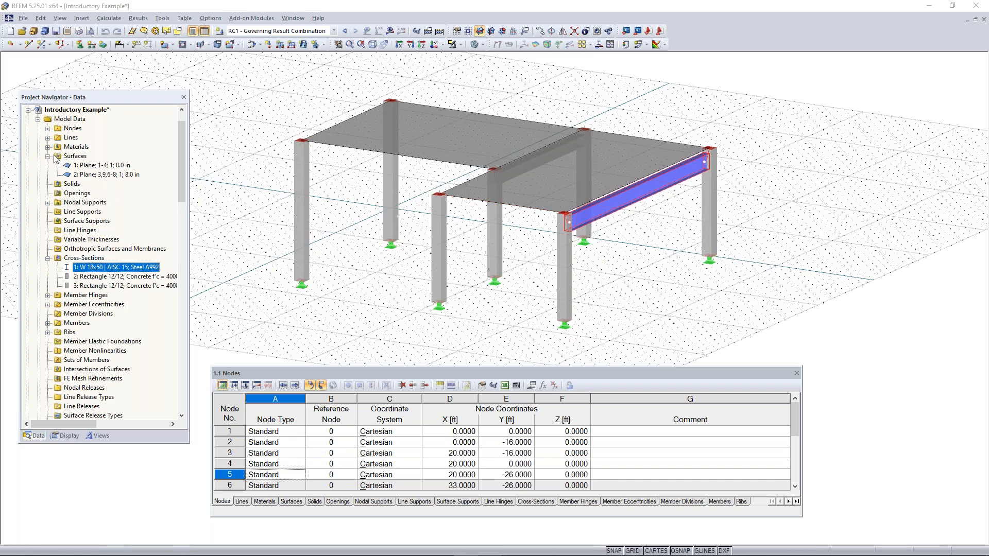
click(96, 165)
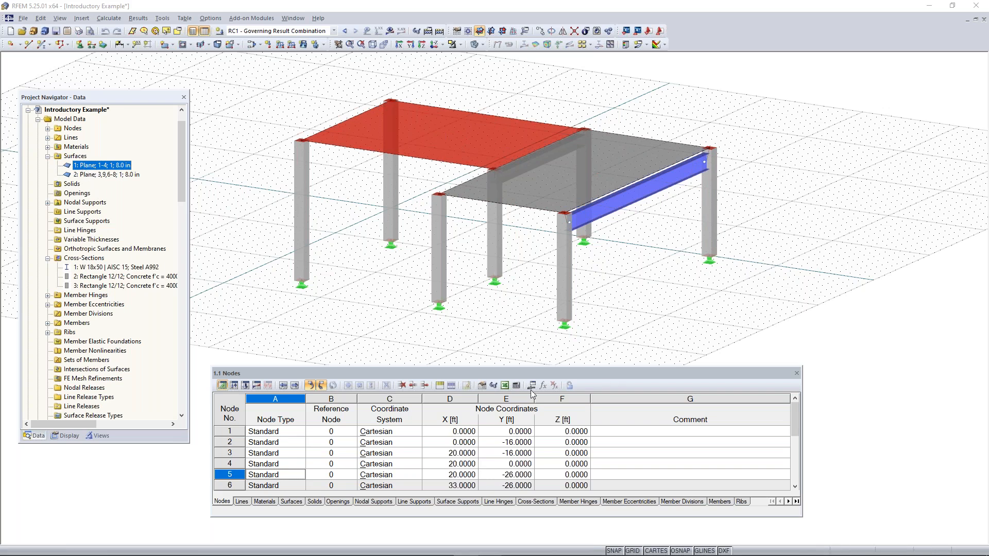
Reposition the data table and review the Lines and Materials tables before returning to the Nodes table
drag(499, 370, 531, 359)
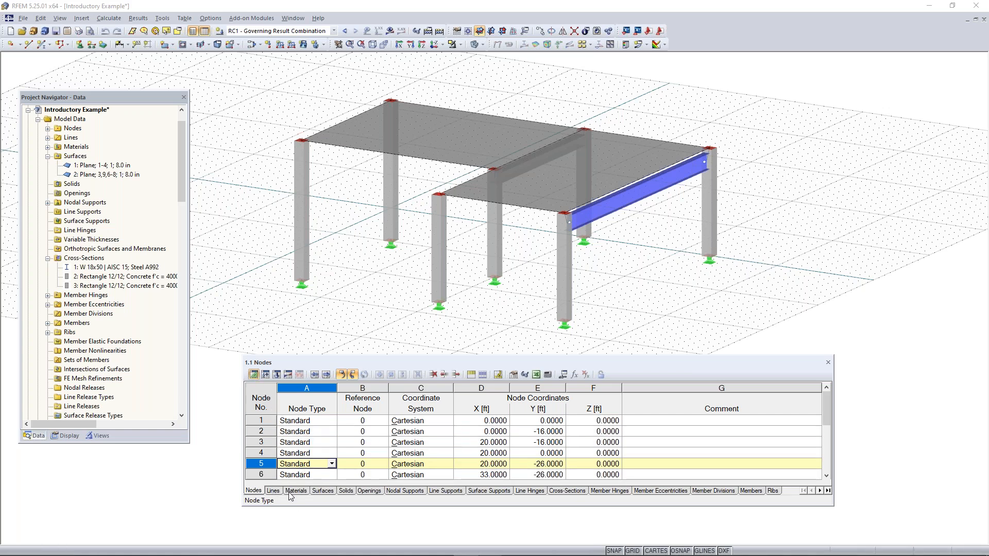
click(274, 490)
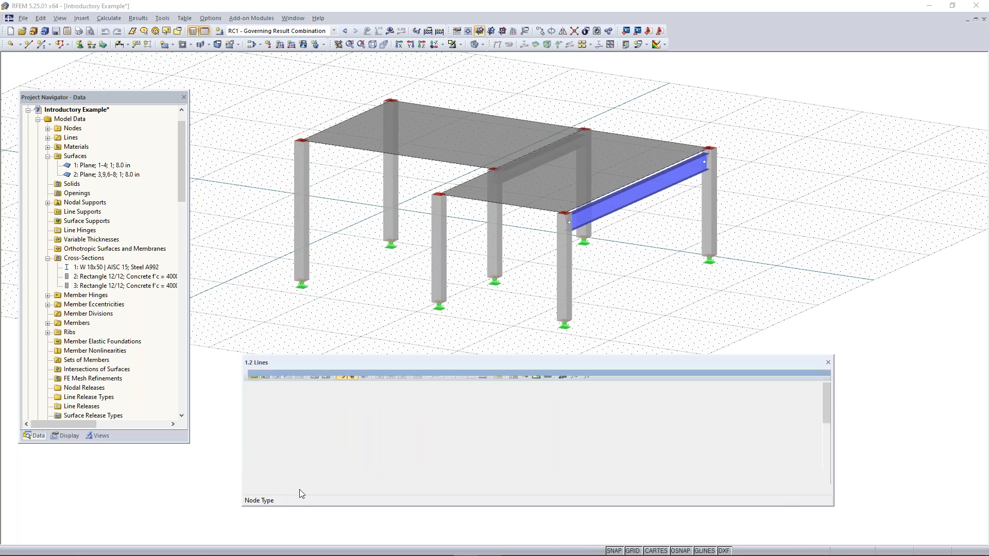
click(296, 491)
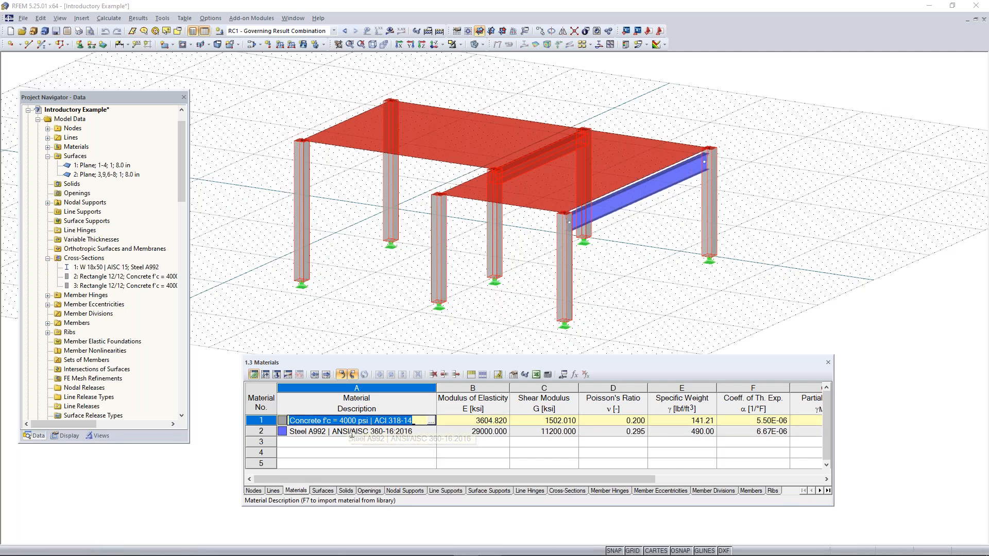
click(255, 491)
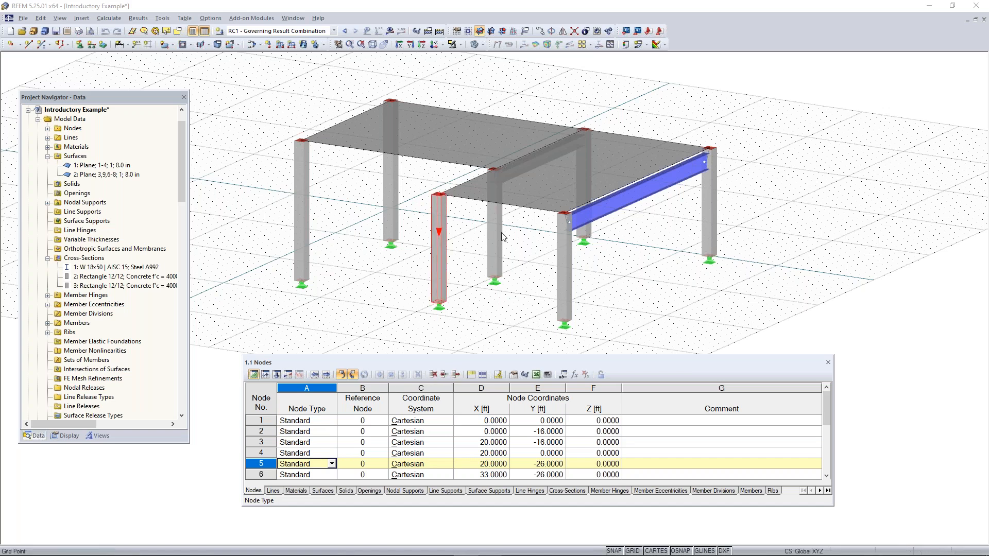
Open the Configuration Manager to review the available configurations and settings, and close it without changes
scroll(473, 254, down, 1)
middle_drag(473, 253, 484, 264)
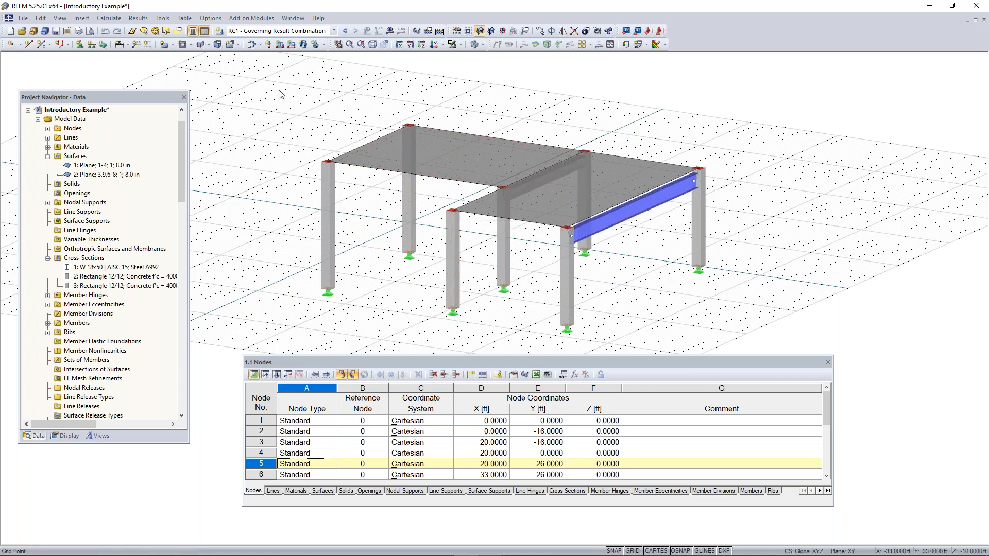
click(209, 19)
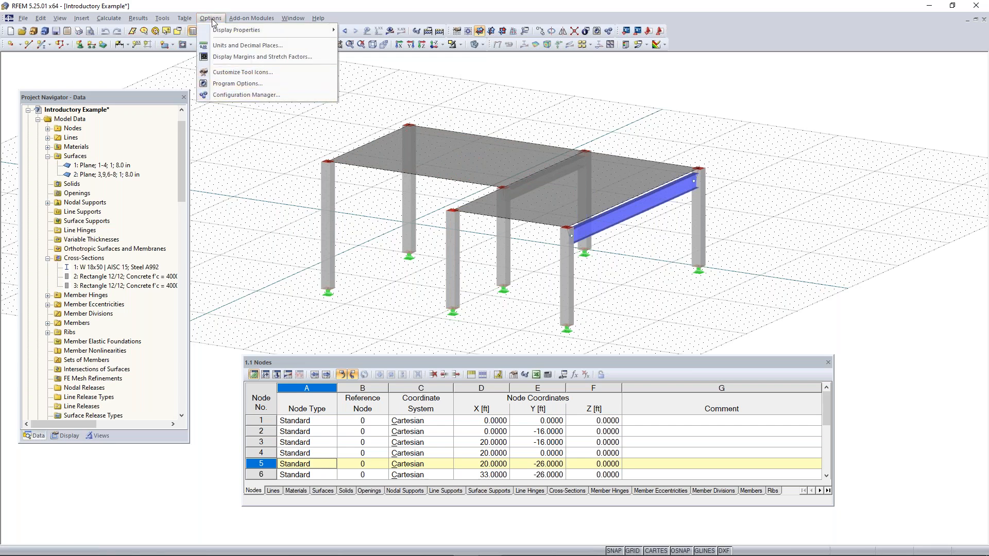
click(389, 147)
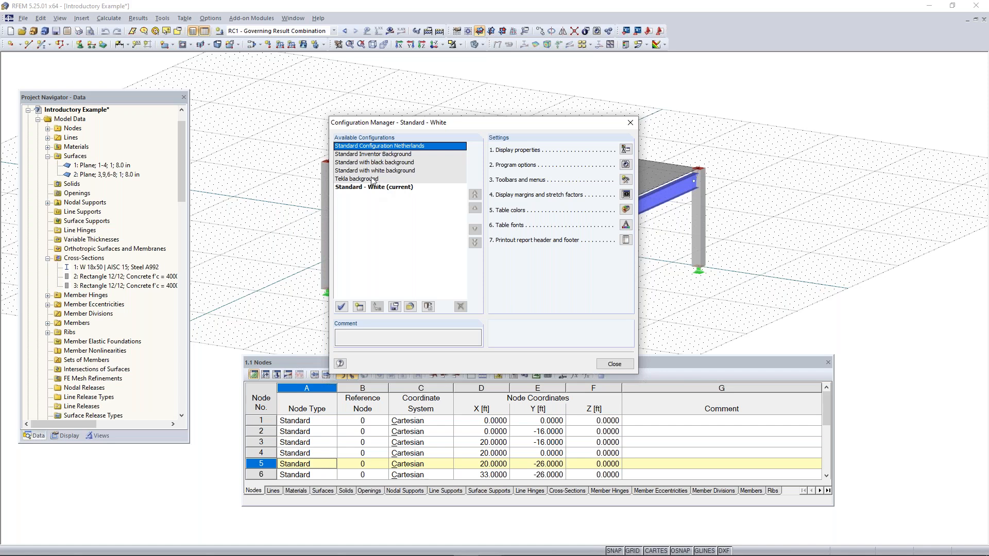
click(629, 123)
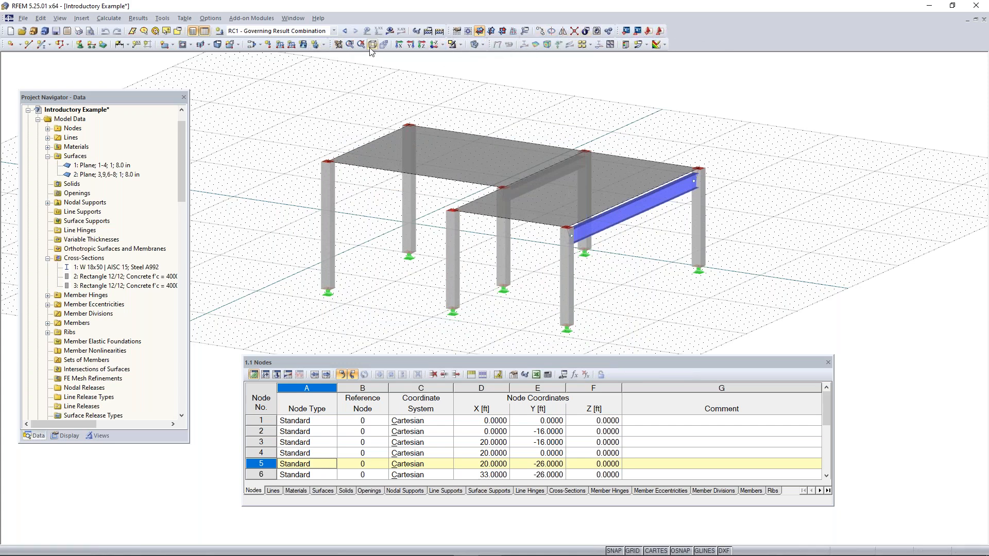
Reset all toolbars and menus to their default arrangement and confirm the reset
right_click(684, 38)
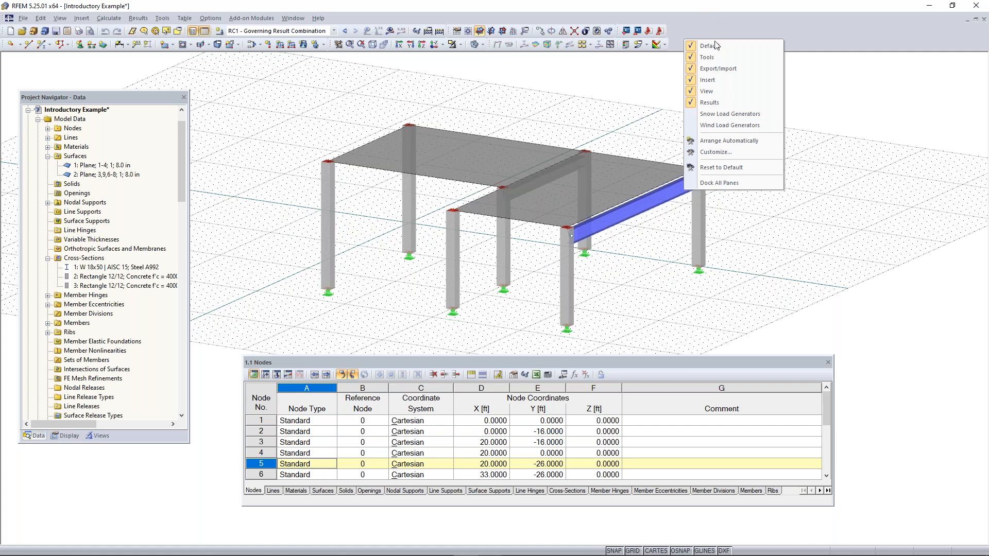
click(724, 168)
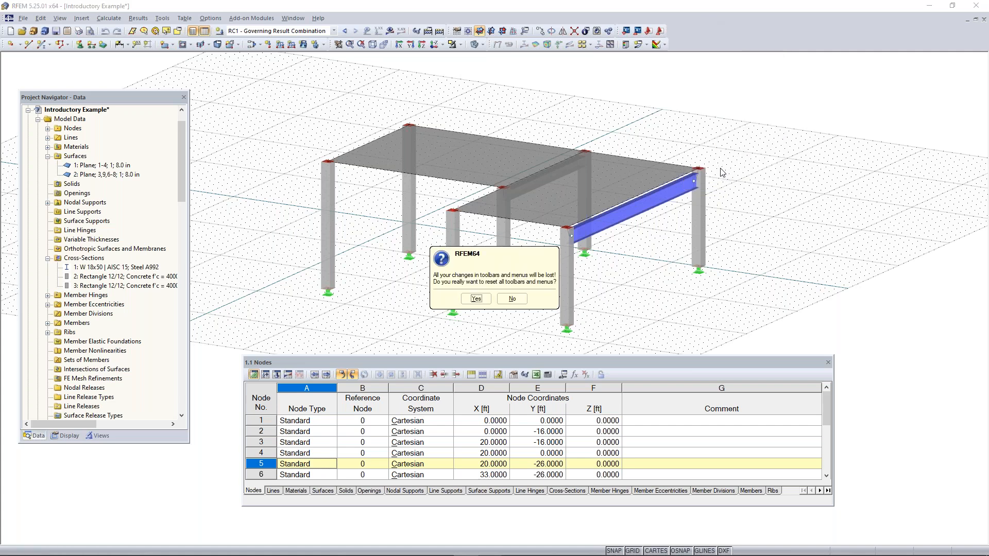
click(477, 299)
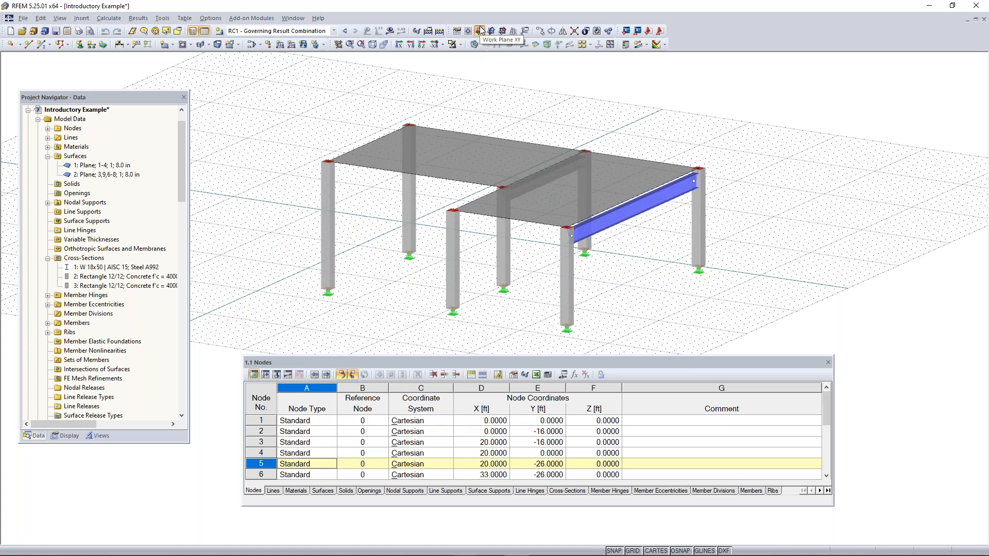
click(82, 19)
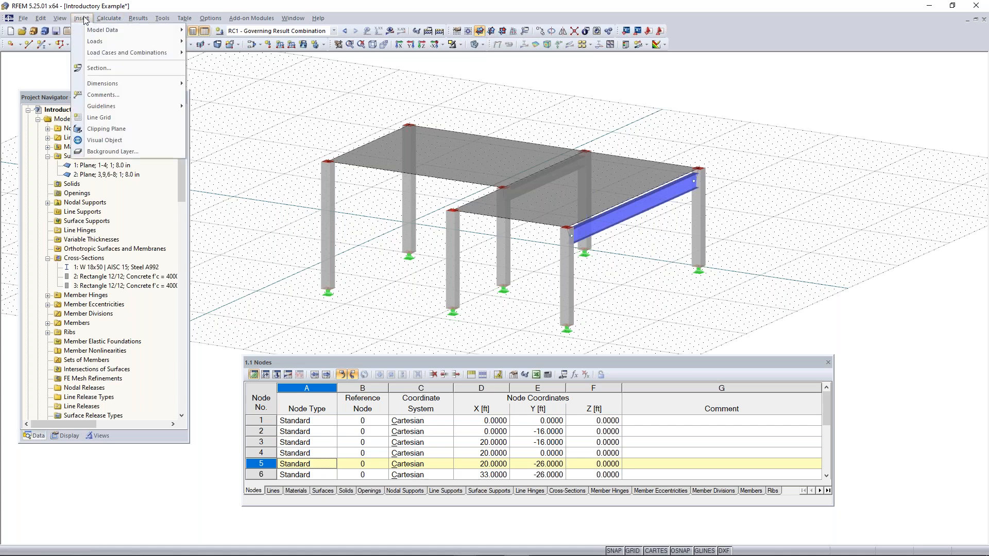
mouse_move(95, 30)
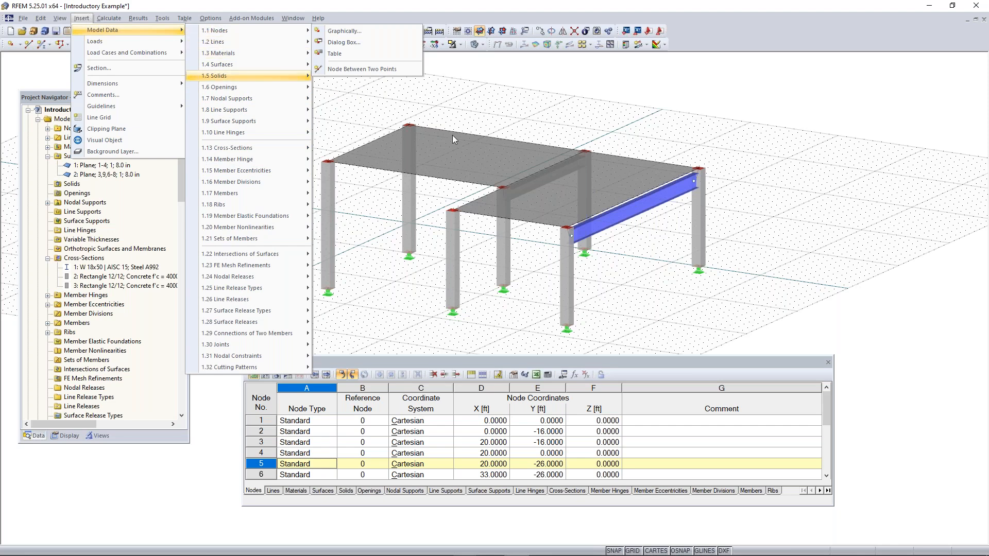
click(477, 93)
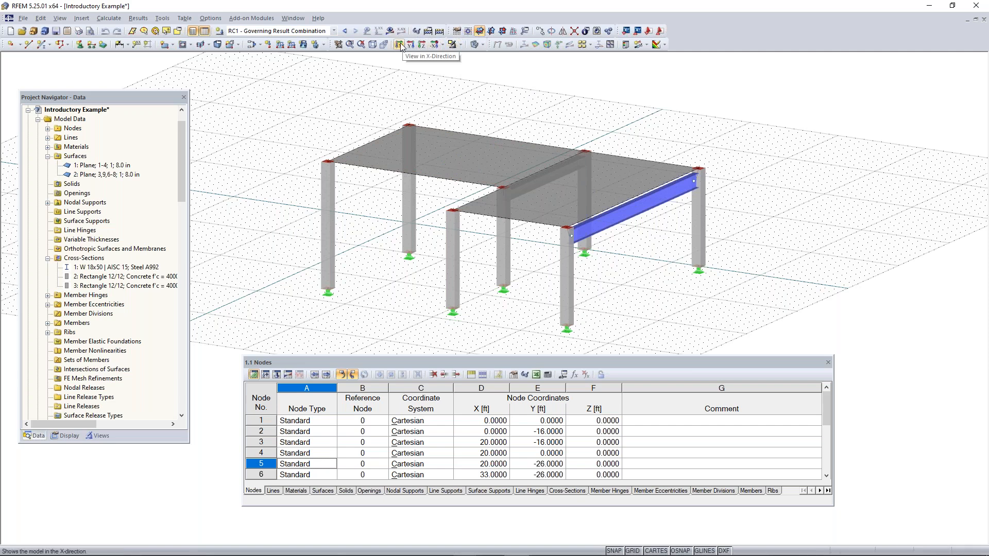
View the model in the X-, Y- and Z-directions, ending with the plan view
click(442, 45)
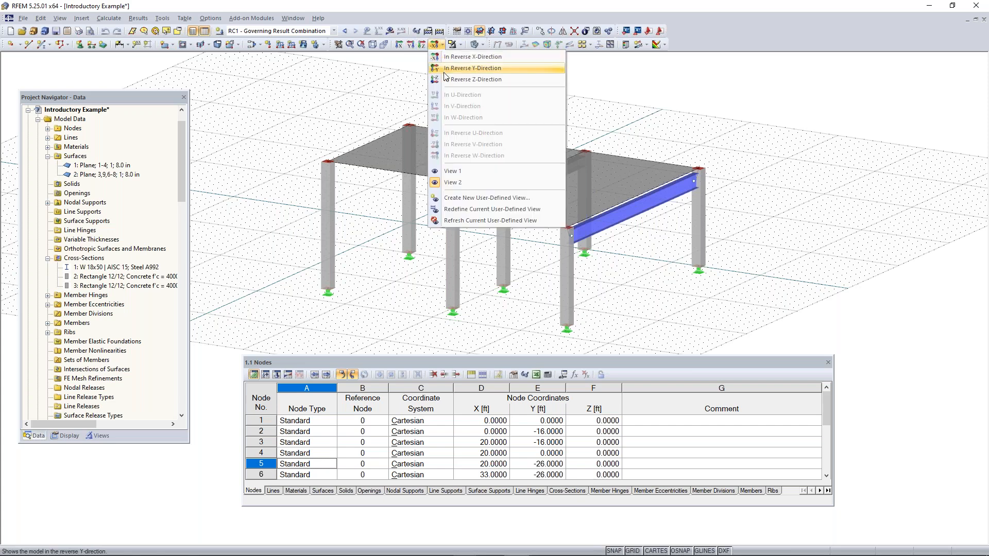
click(400, 44)
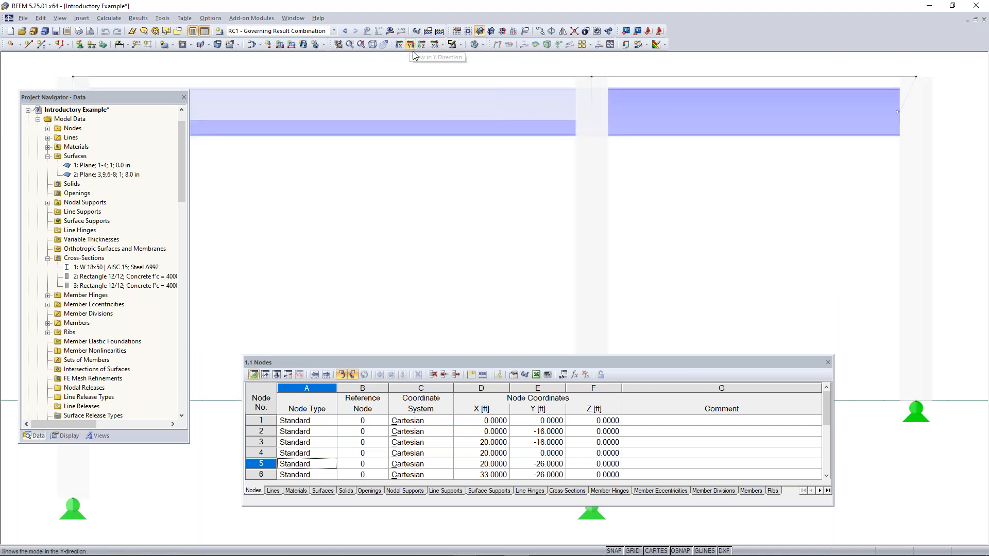
scroll(435, 128, down, 10)
middle_drag(448, 146, 481, 146)
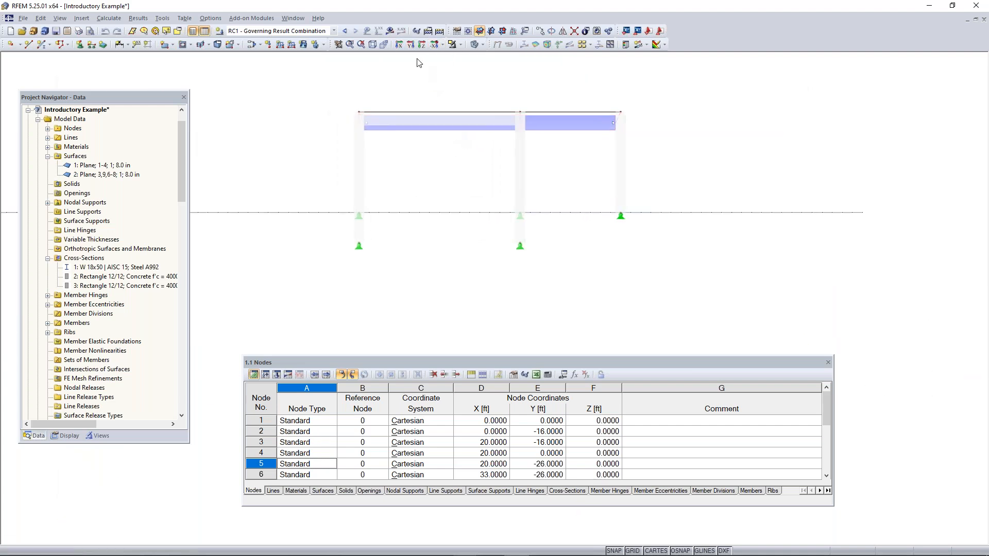
click(423, 45)
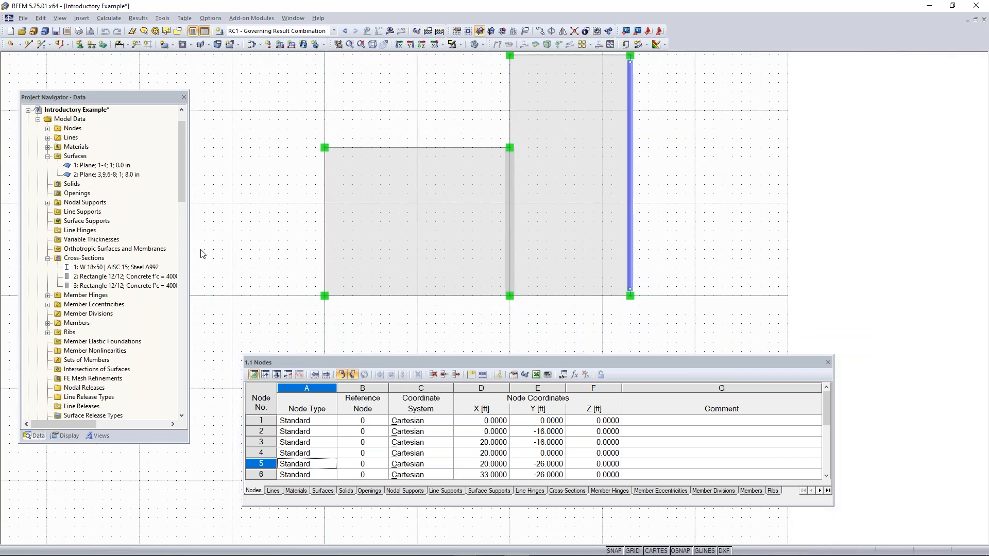
Examine the available add-on modules in the project data tree and in the categorized module list
drag(180, 138, 177, 269)
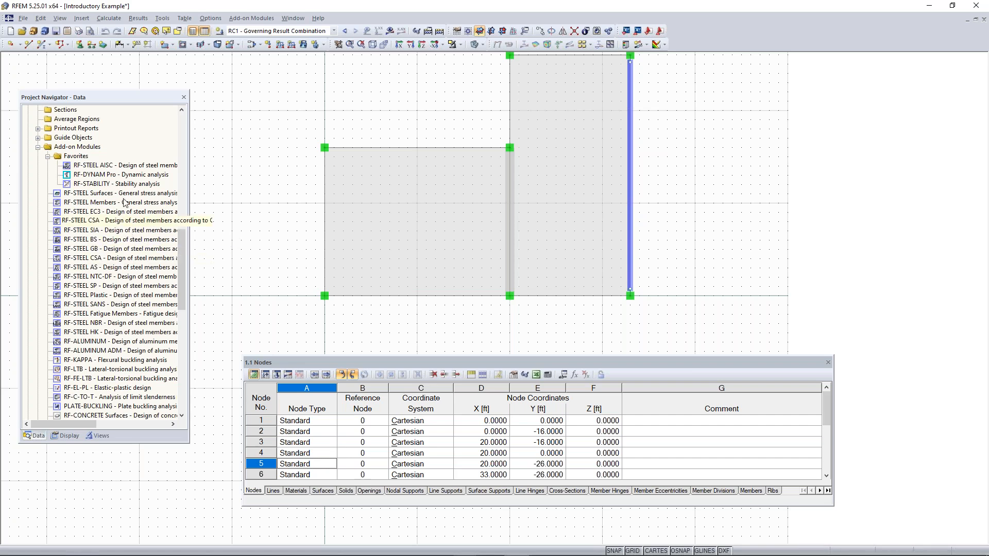
scroll(153, 235, down, 1)
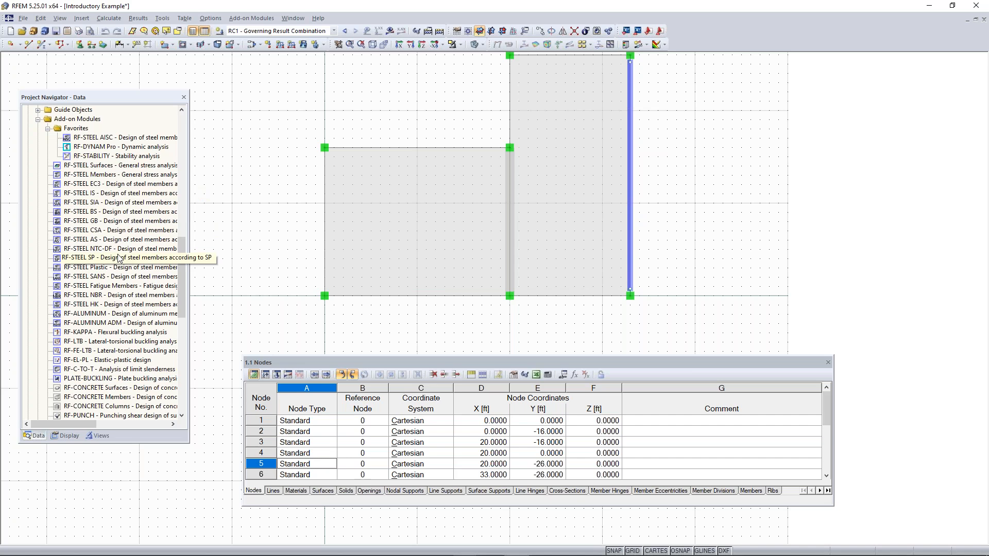
scroll(118, 258, up, 2)
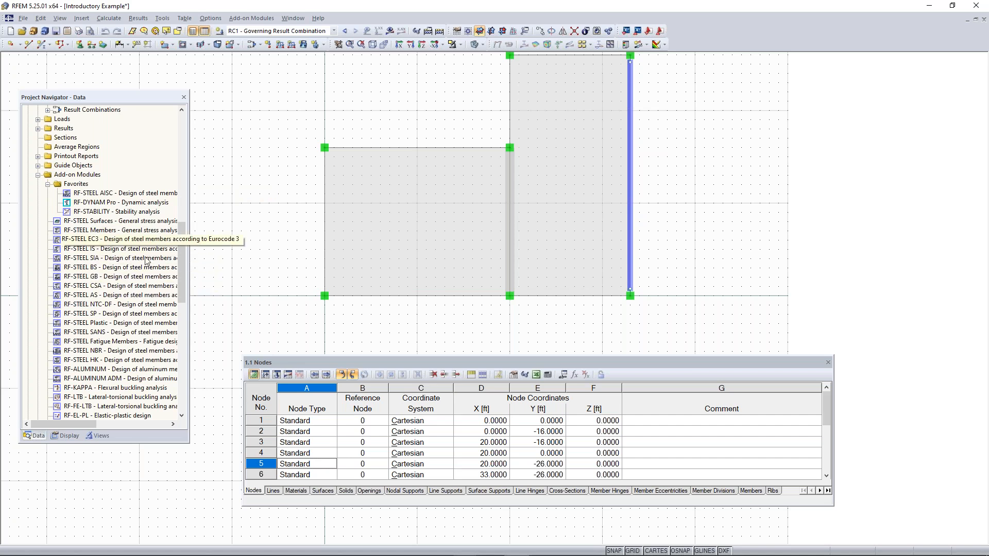
scroll(139, 301, down, 3)
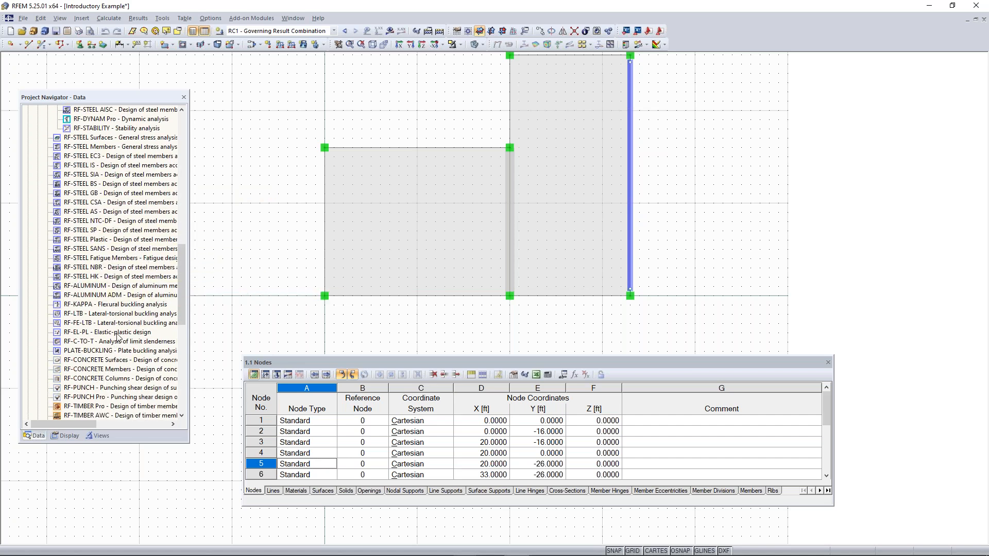
scroll(124, 242, down, 1)
scroll(123, 242, up, 5)
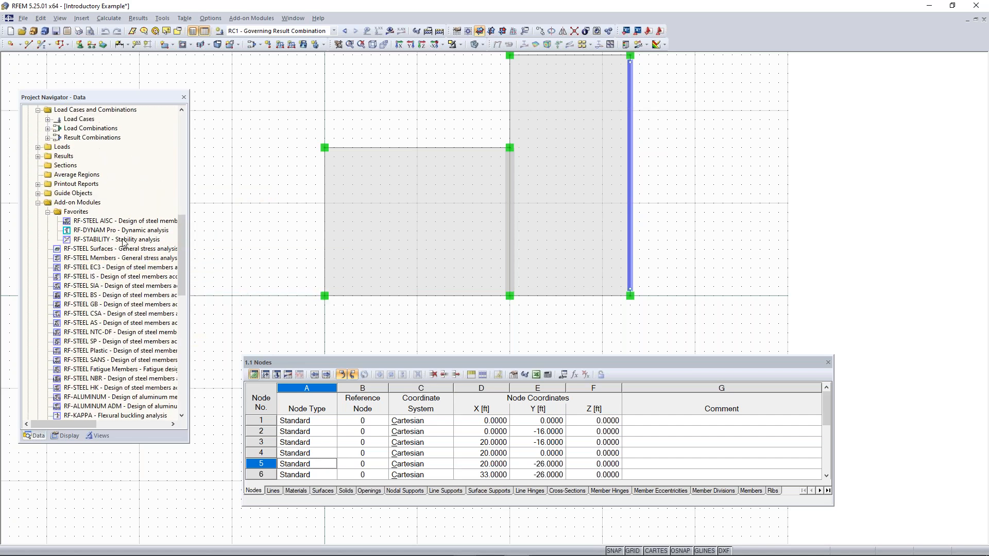
click(253, 20)
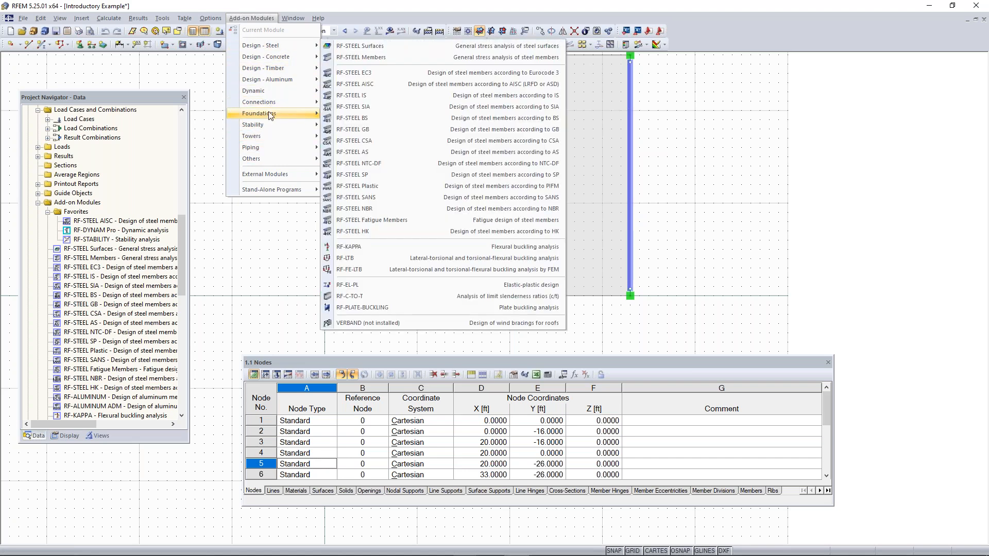
click(209, 73)
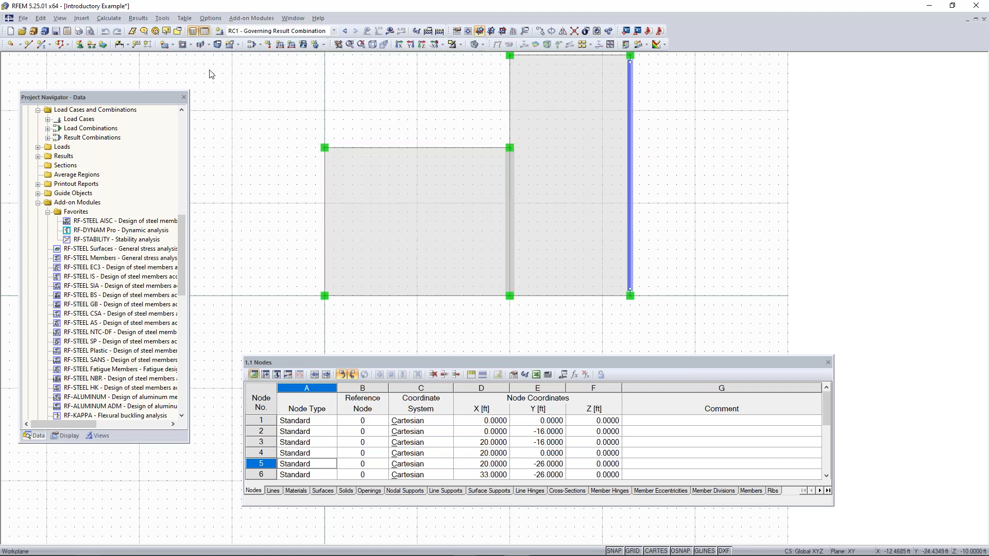
Reposition the project navigator, show its display settings and return the model to the isometric view
drag(129, 97, 146, 73)
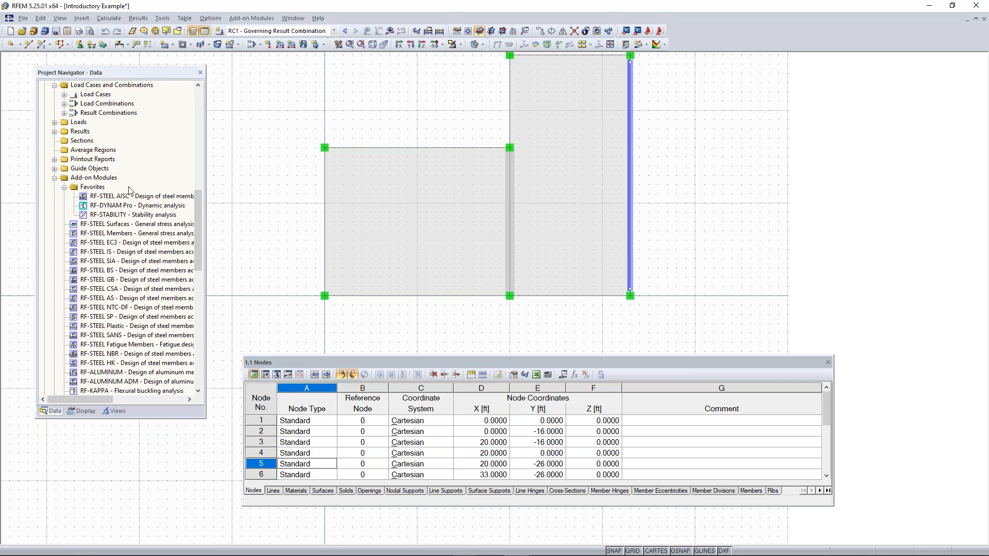
click(80, 411)
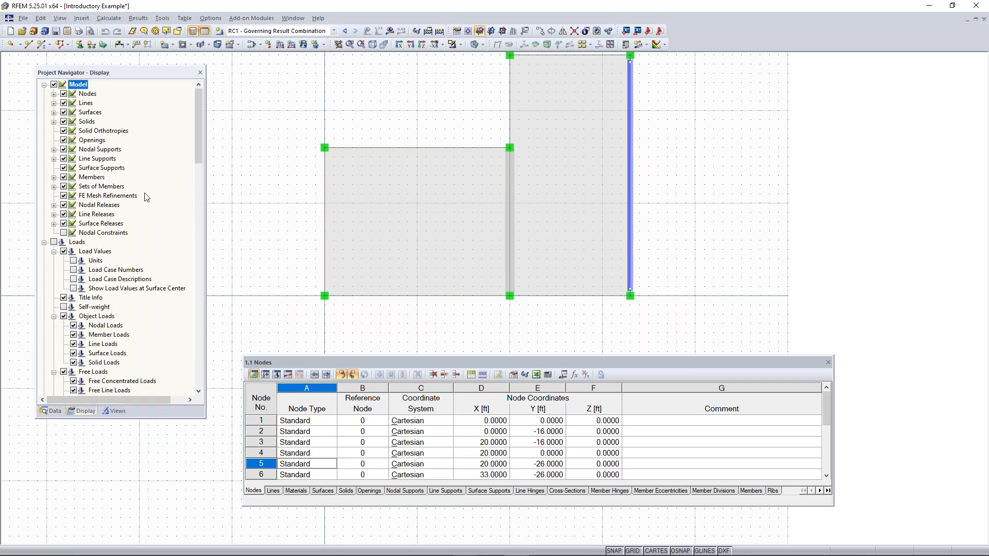
click(373, 44)
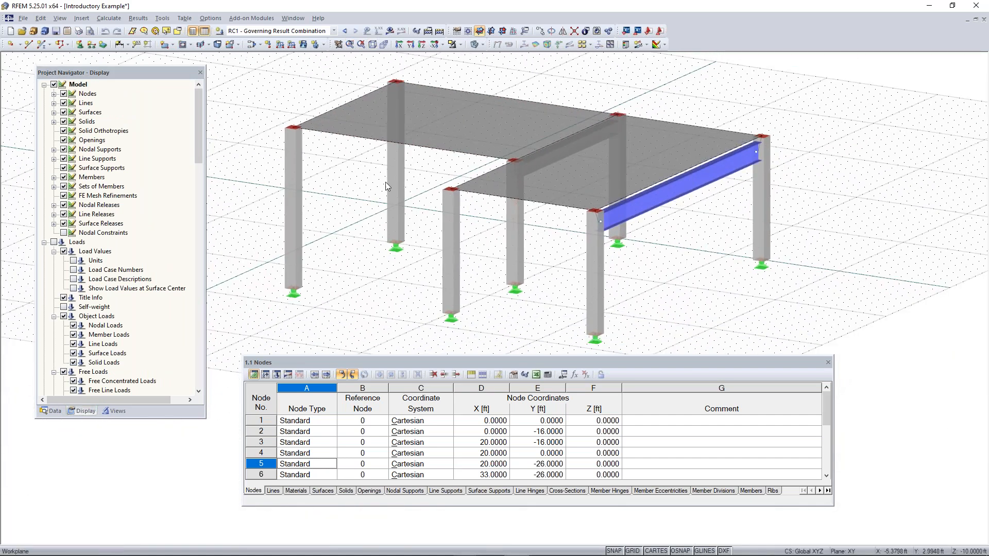
Hide the surfaces in the model display and show them again
click(63, 113)
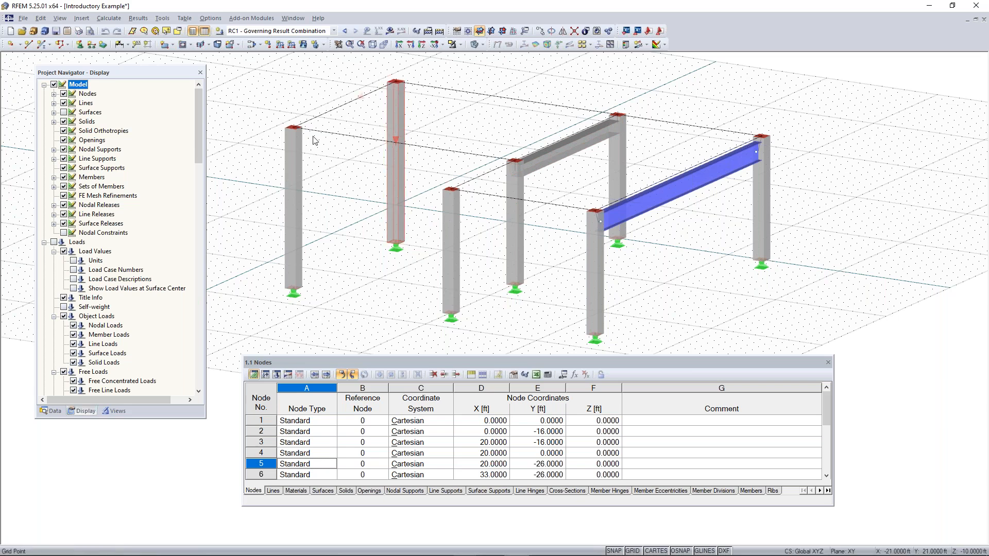
click(64, 113)
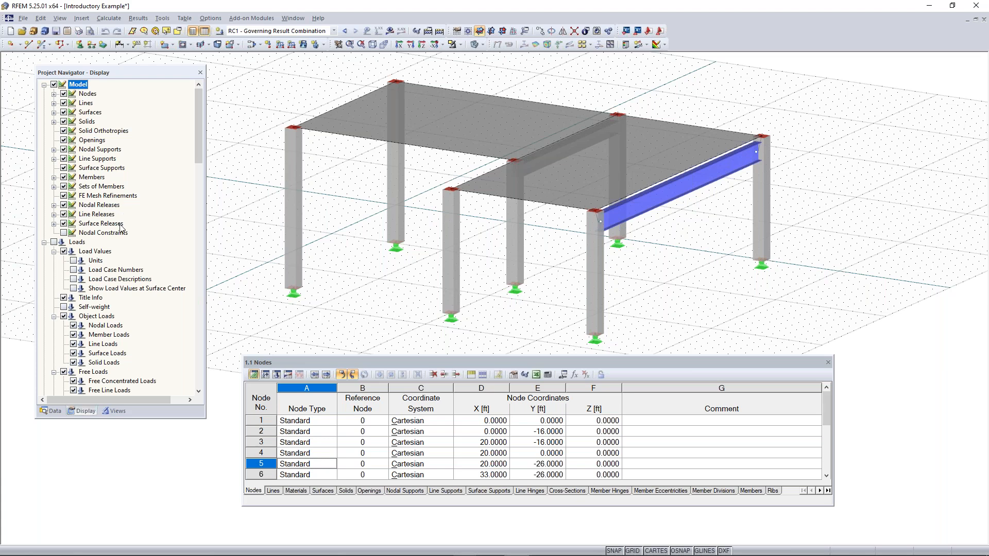
Examine the display settings for loads, results and FE mesh, collapsing the Model and Loads categories
scroll(120, 228, down, 5)
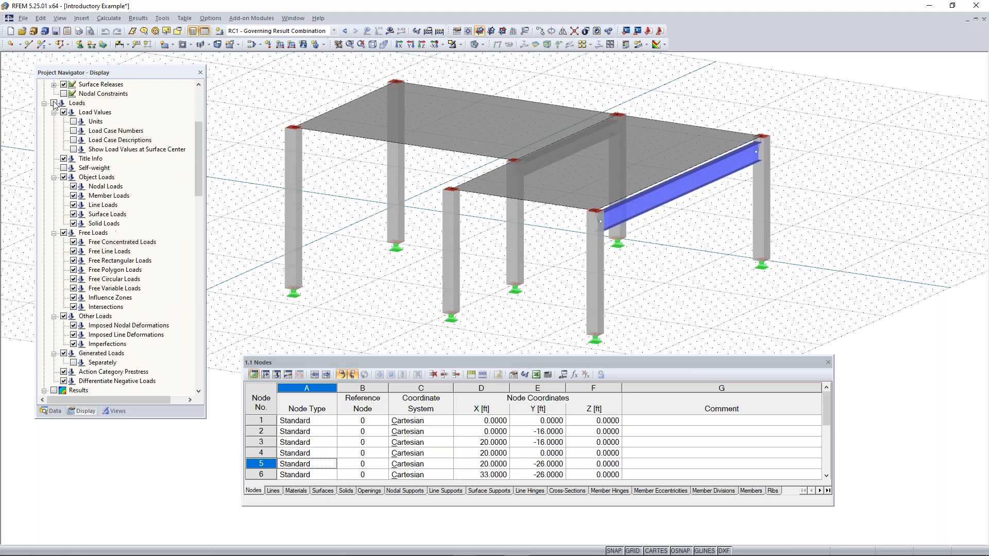
scroll(58, 119, up, 5)
click(44, 84)
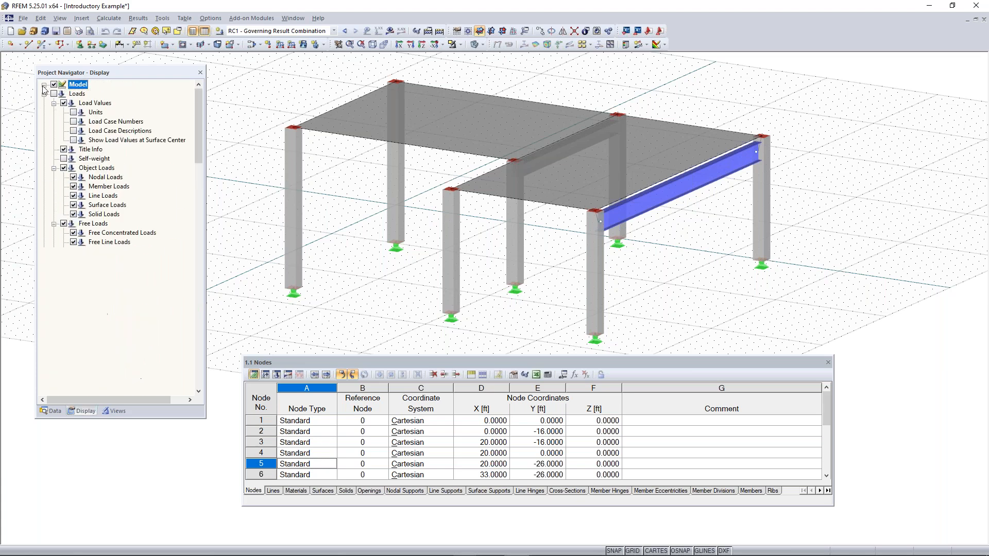
click(44, 94)
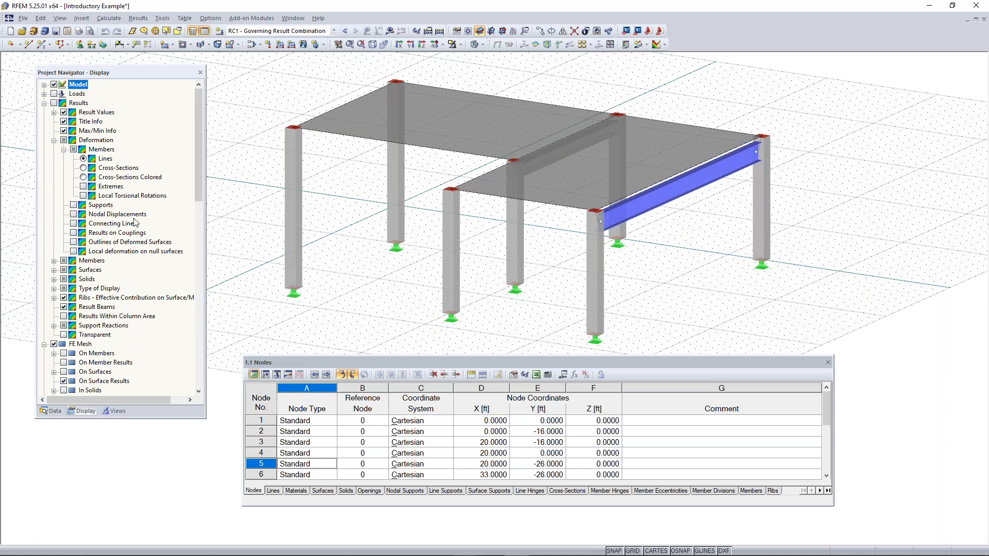
scroll(135, 226, down, 1)
scroll(90, 229, up, 1)
Turn on the model visibilities in the views settings and deactivate the 2 - Rectangle 12/12 cross-section group
click(116, 411)
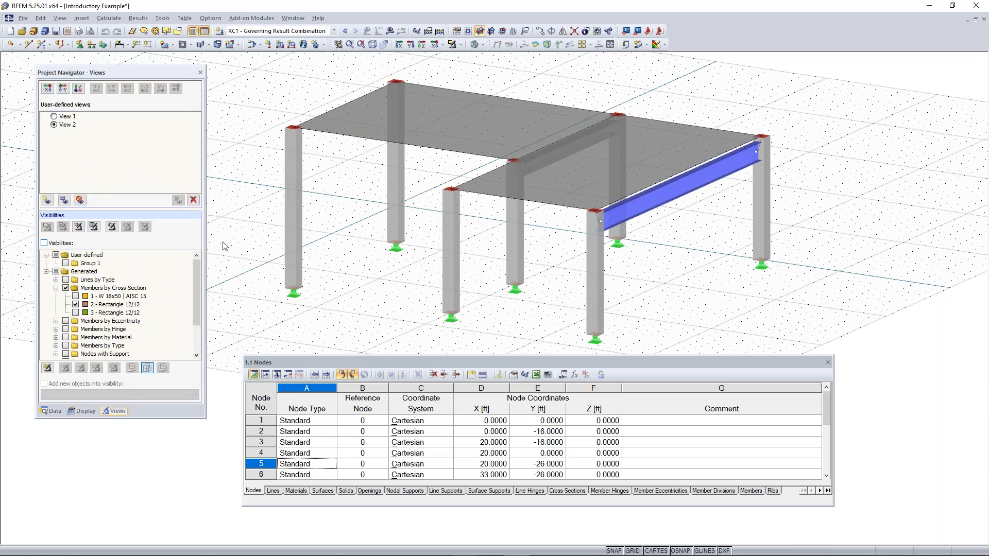
click(45, 243)
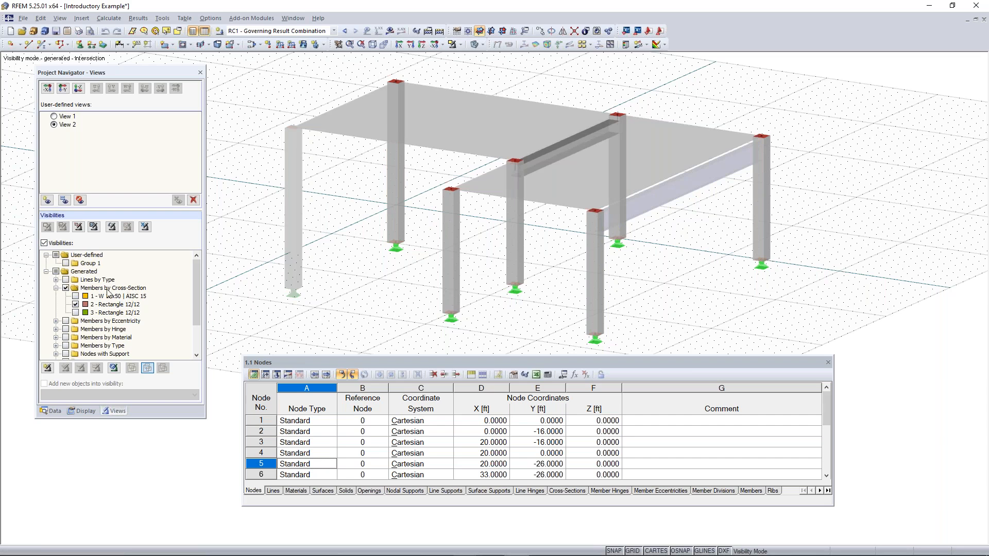
click(107, 289)
scroll(66, 293, down, 2)
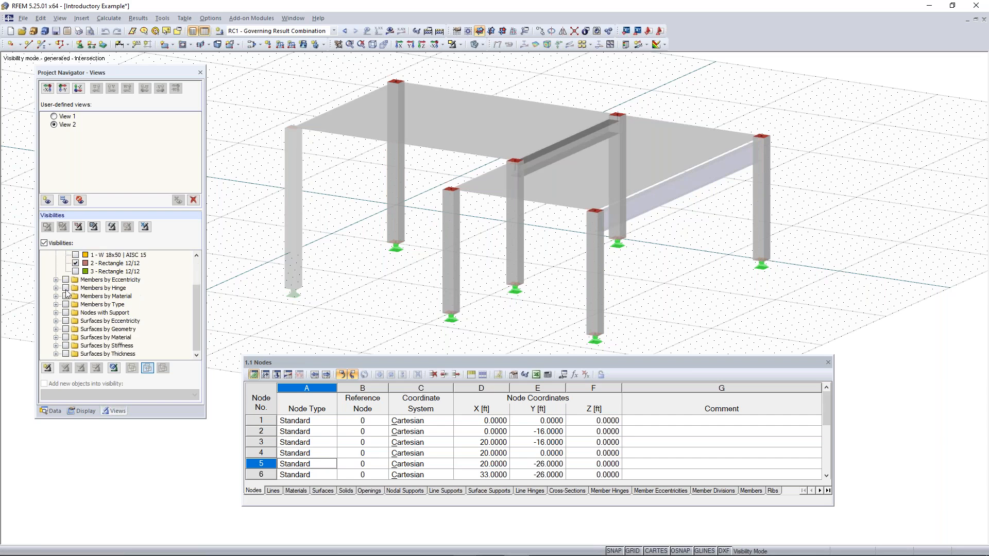
scroll(67, 294, up, 2)
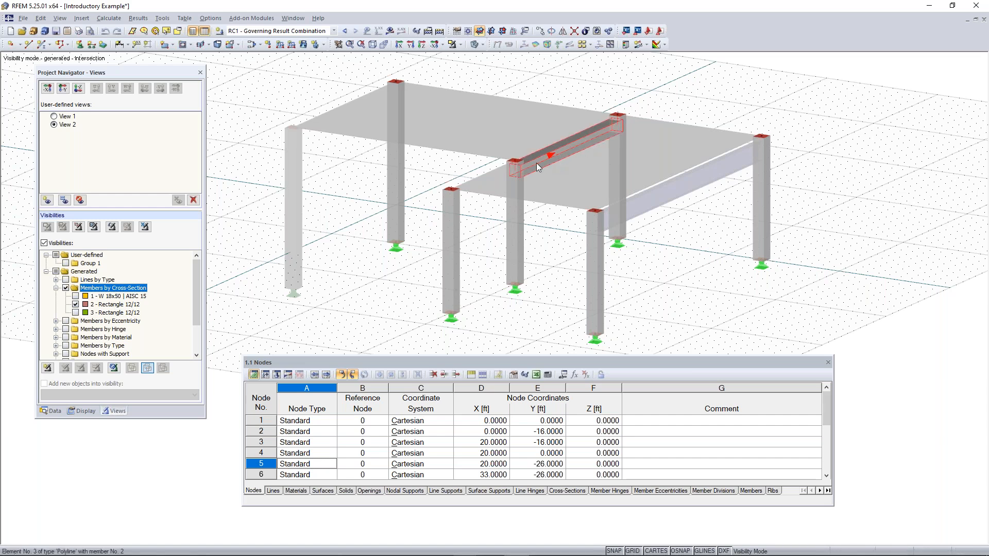
click(75, 308)
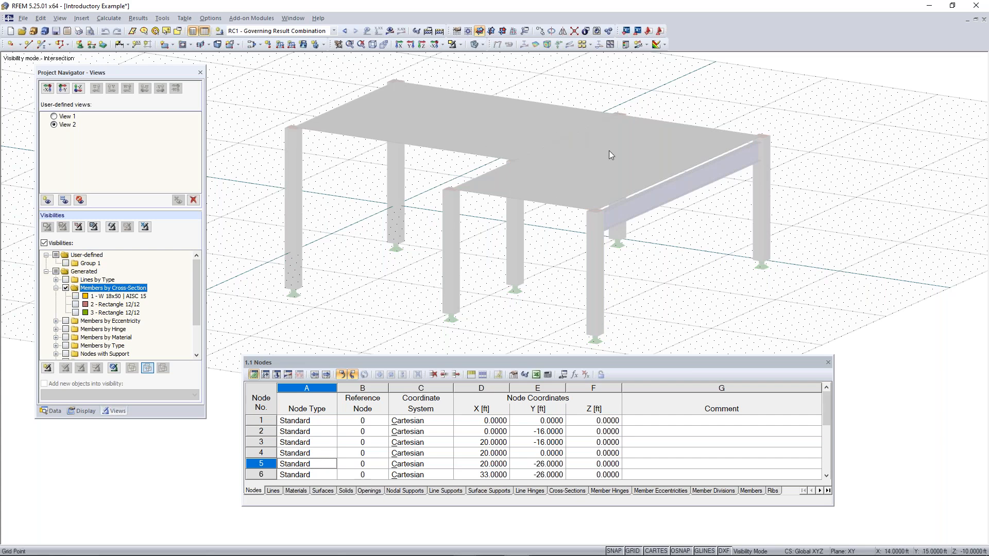
Filter the visible members by material instead of cross-section, leaving only 2 - Steel A992 active
click(56, 288)
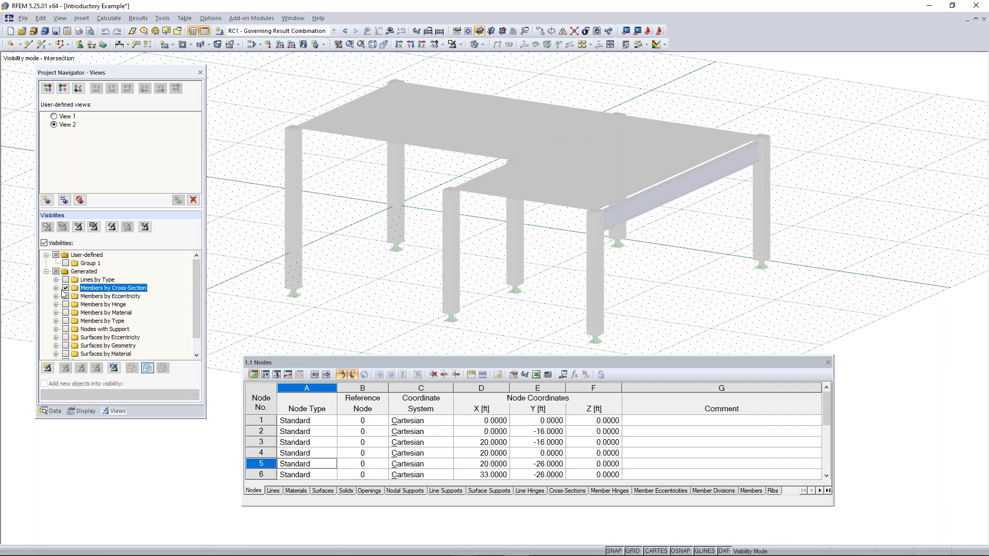
click(65, 312)
click(56, 313)
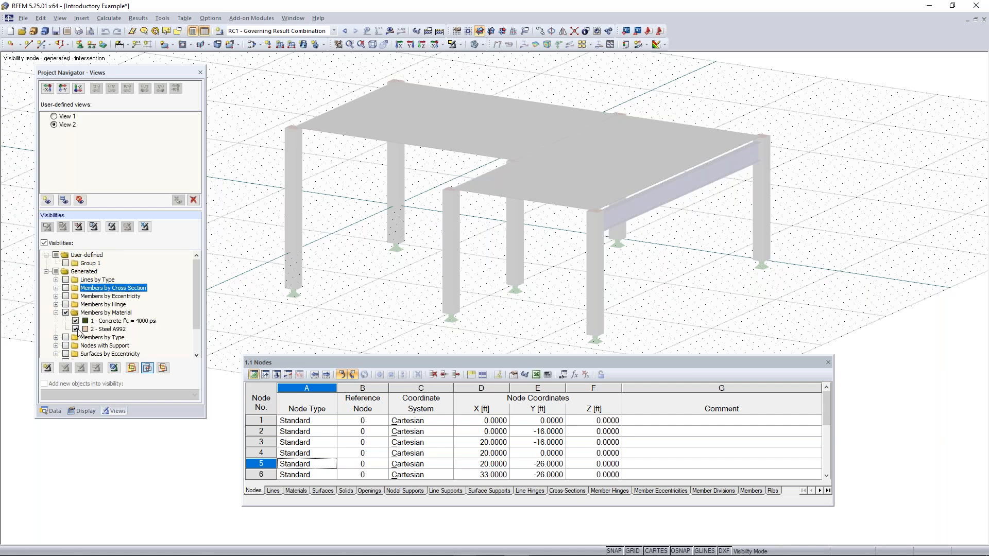
click(76, 321)
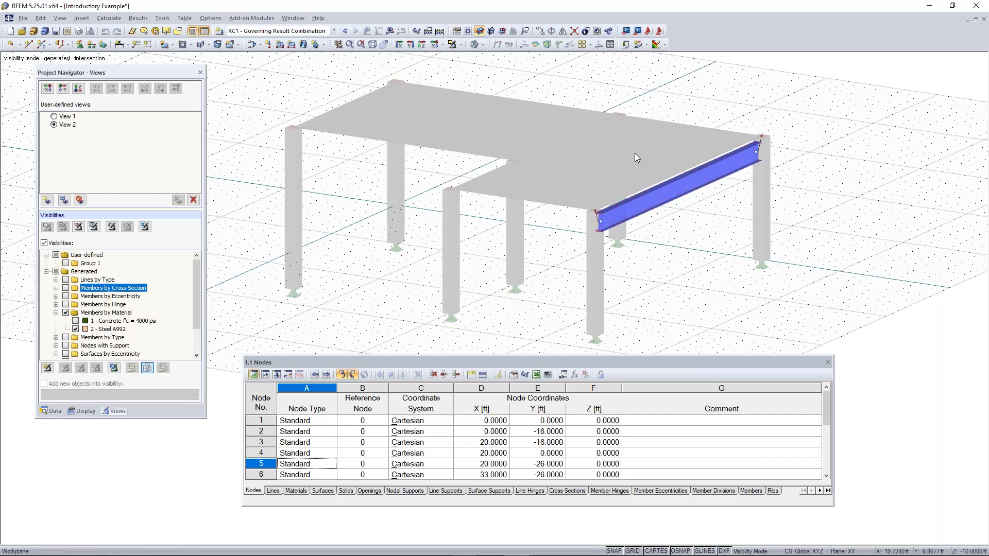
Turn off the background display of hidden objects so only the steel beam is shown
ctrl+middle_drag(452, 274, 435, 287)
right_click(435, 287)
click(362, 204)
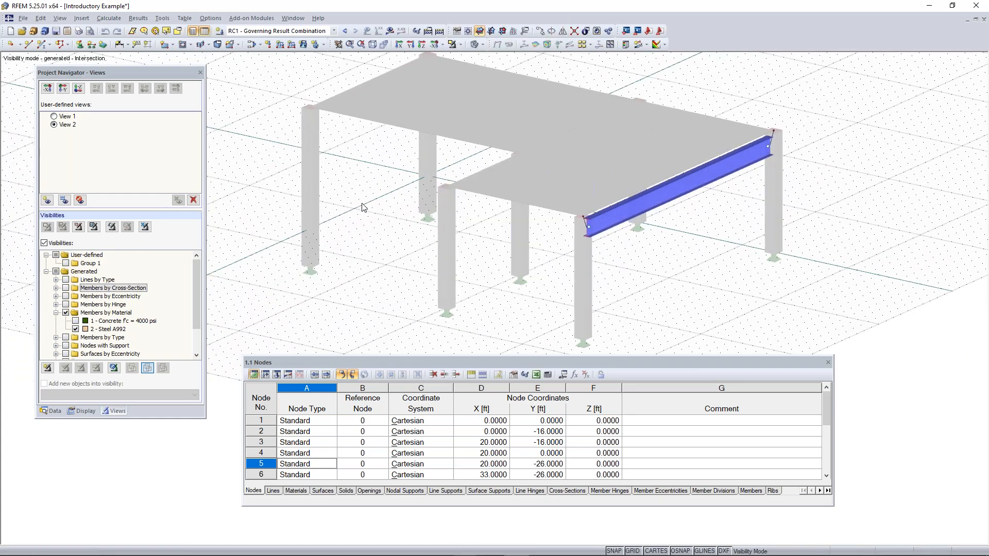
right_click(384, 181)
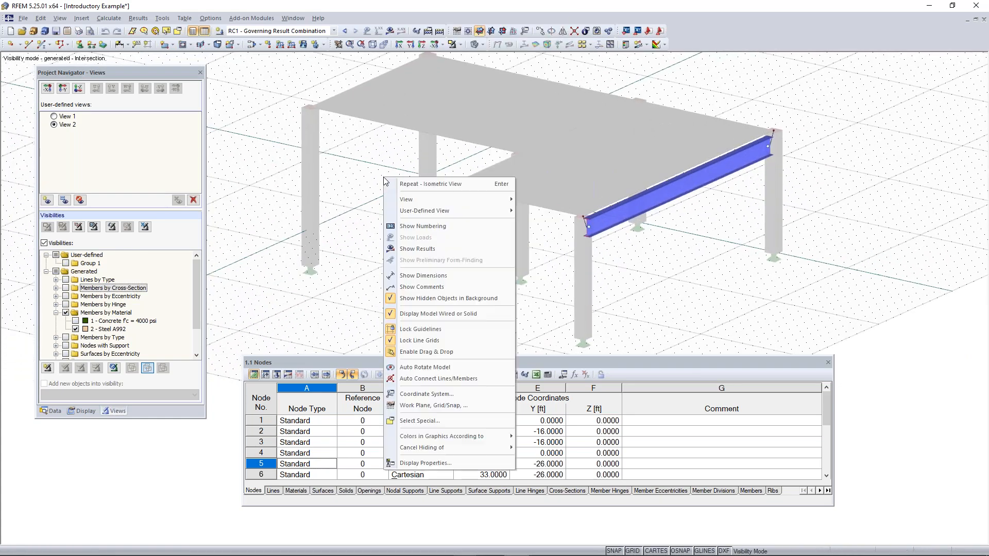
click(438, 298)
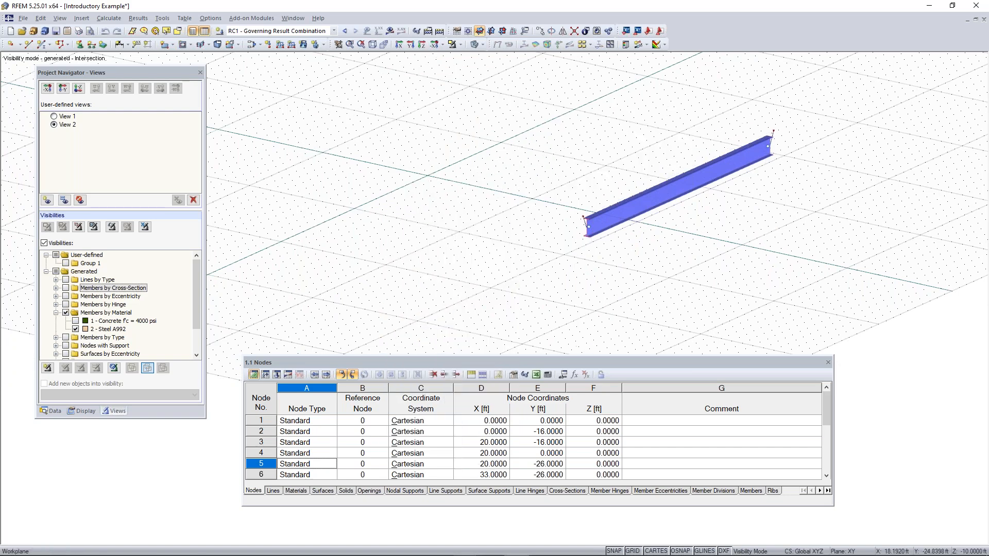
middle_drag(734, 260, 570, 271)
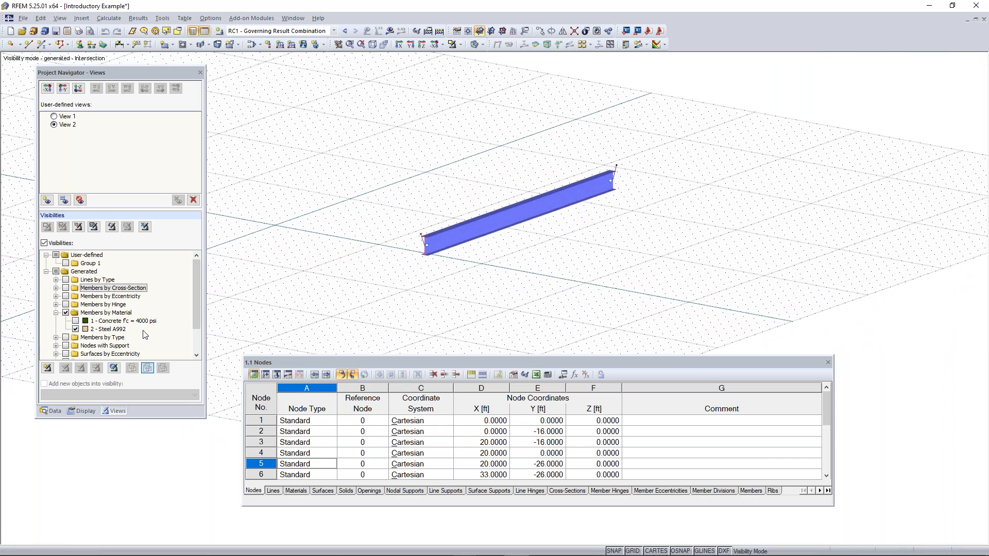
Turn off the visibilities to show the complete model again
click(53, 244)
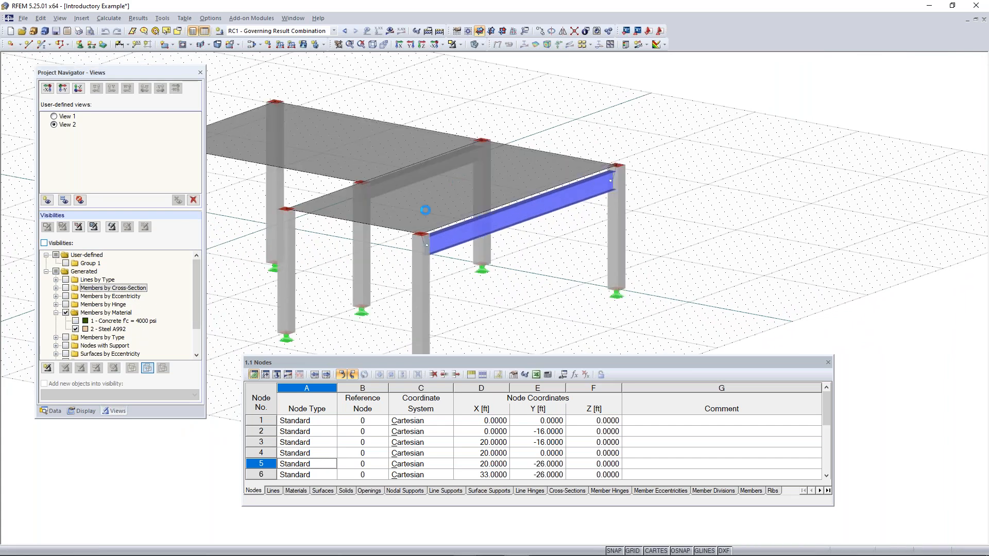
ctrl+middle_drag(534, 209, 554, 226)
scroll(568, 221, down, 2)
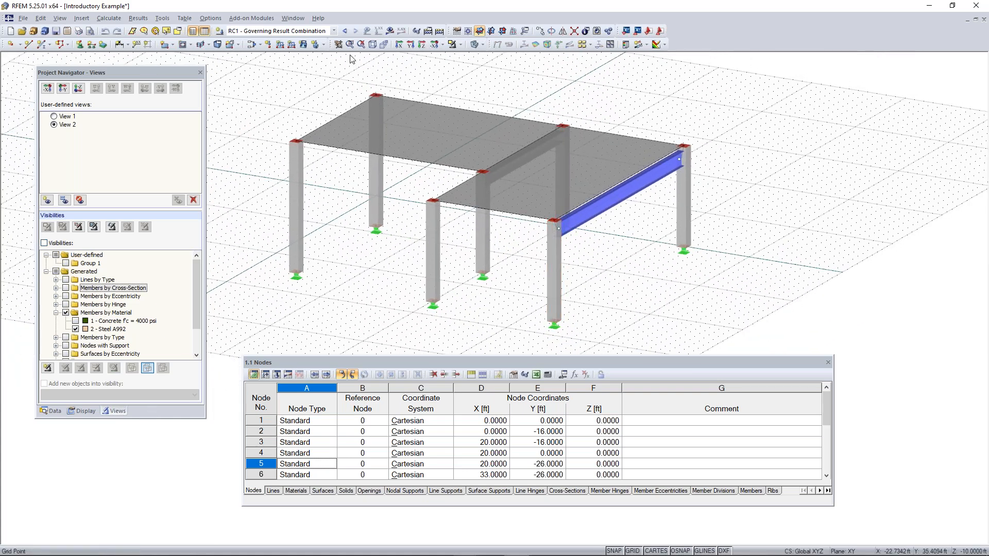
Show the calculation results, examine the member, surface and support reaction result options, and hide the results again
click(390, 32)
click(140, 412)
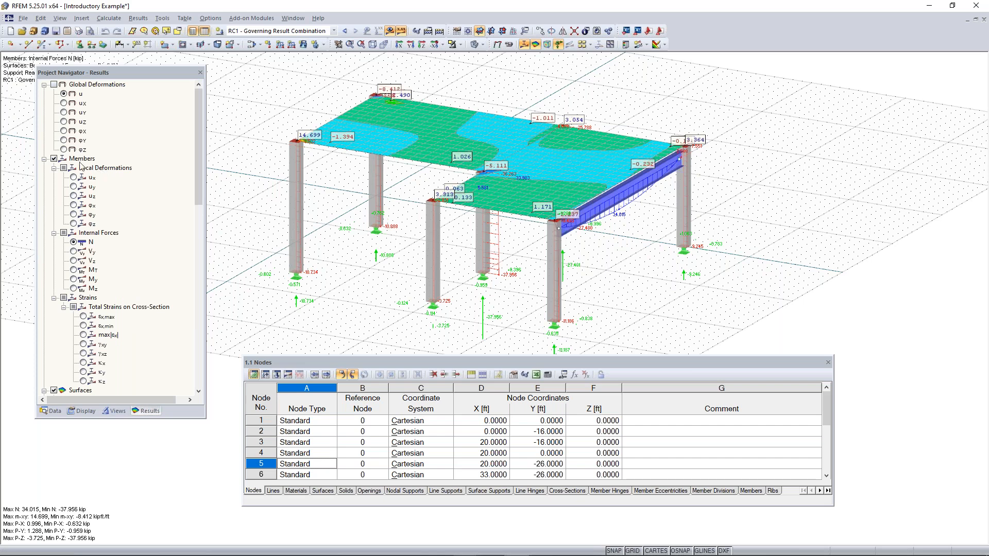
click(45, 159)
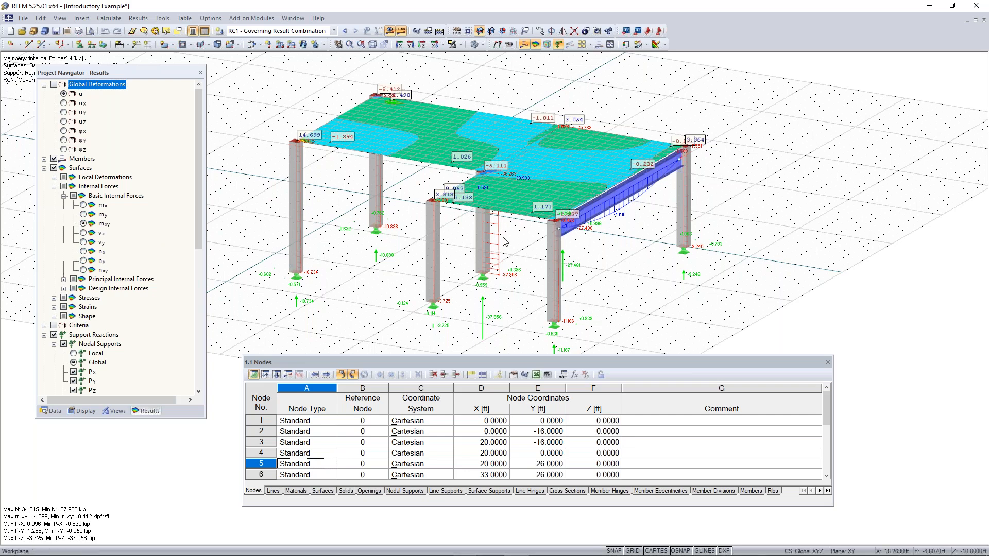
click(391, 31)
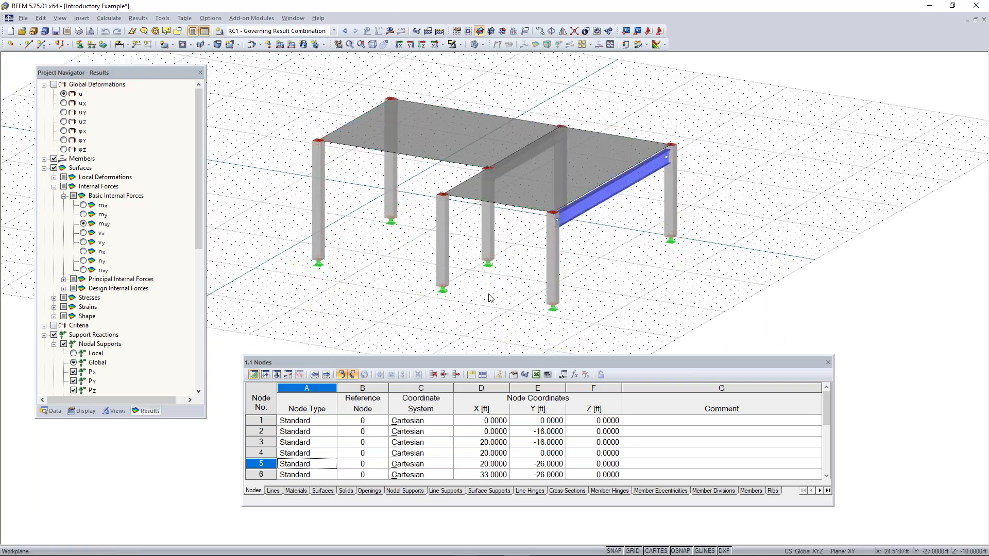
Zoom and orbit the model directly in the work window to view the frame from a lower angle
double_click(552, 248)
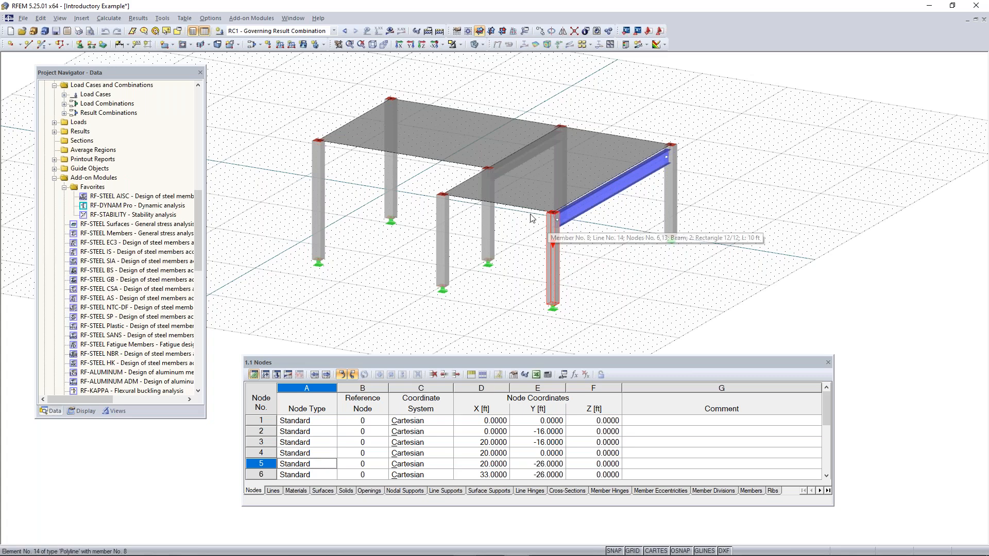
ctrl+middle_drag(405, 285, 395, 249)
scroll(384, 265, up, 1)
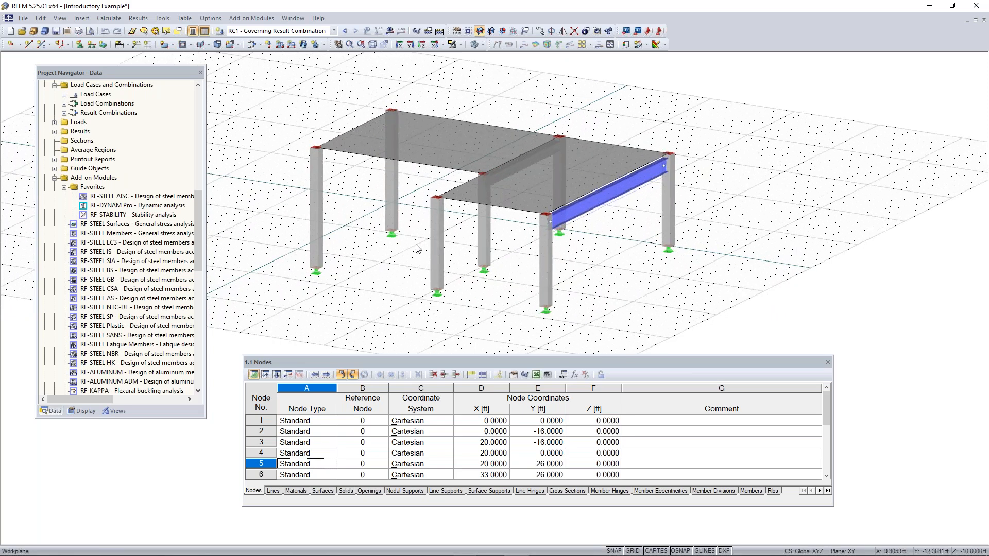
middle_drag(397, 259, 458, 242)
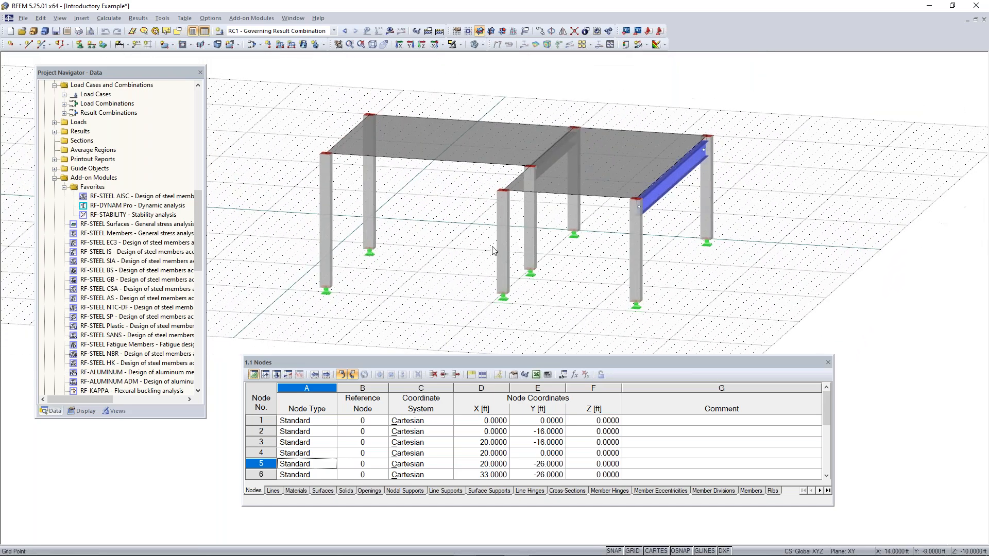
Try the Move, Zoom, Rotate tool to pan and rotate the model, exit it and pan the view once more
click(338, 45)
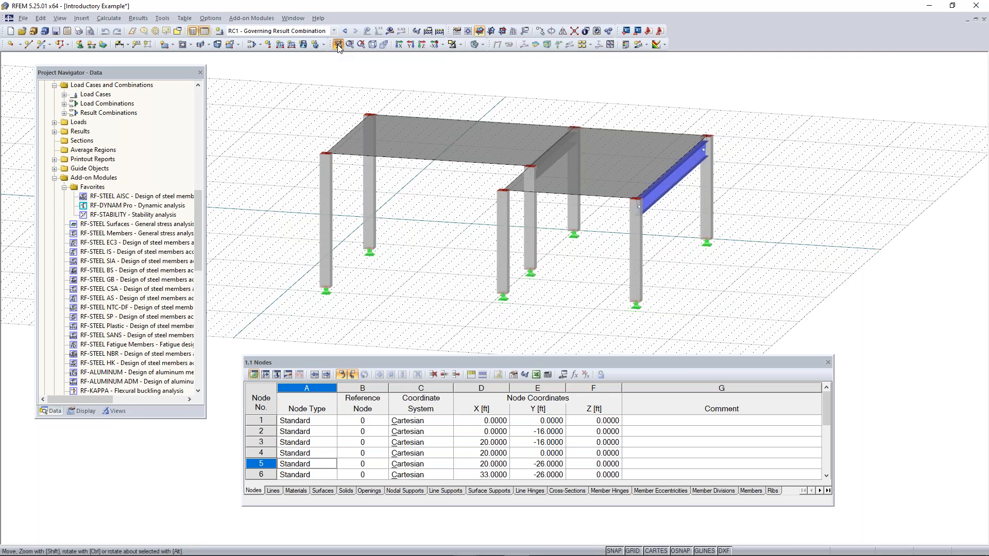
drag(475, 235, 455, 226)
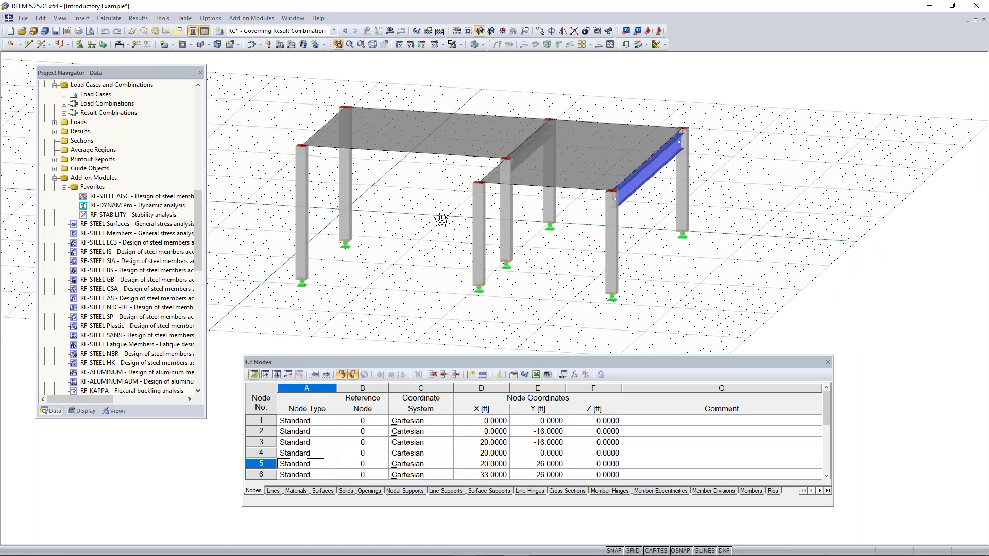
shift+drag(442, 222, 412, 197)
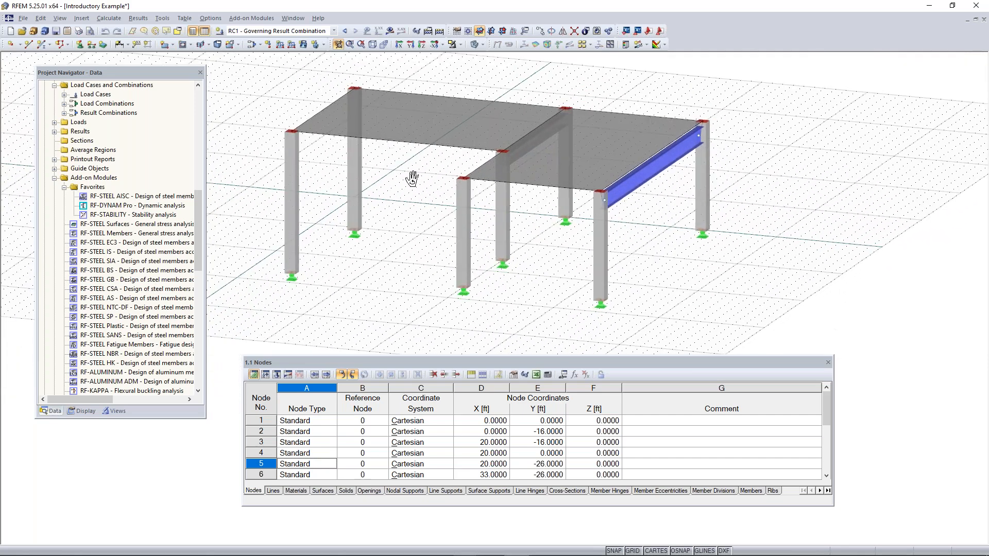
key(Escape)
middle_drag(423, 181, 374, 181)
key(Right)
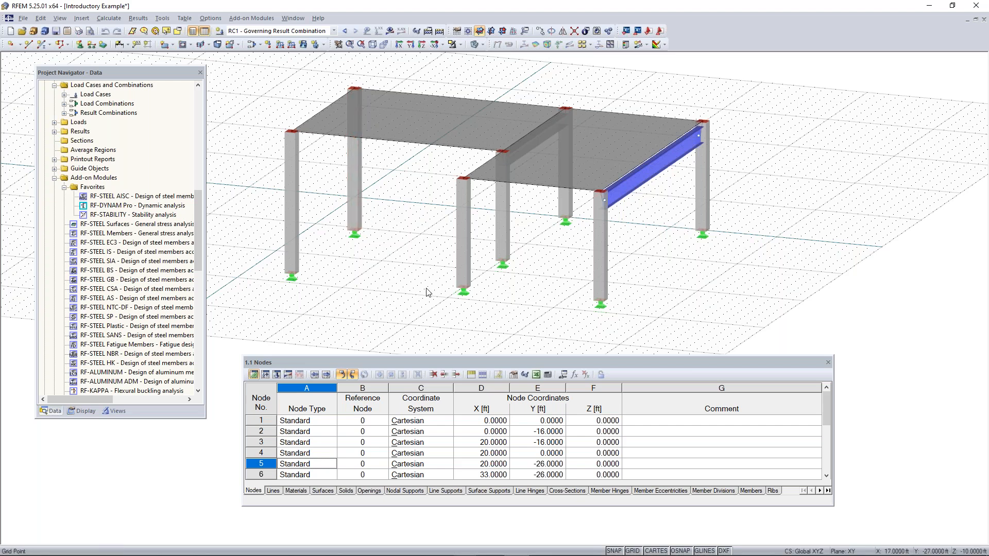
middle_drag(404, 238, 436, 251)
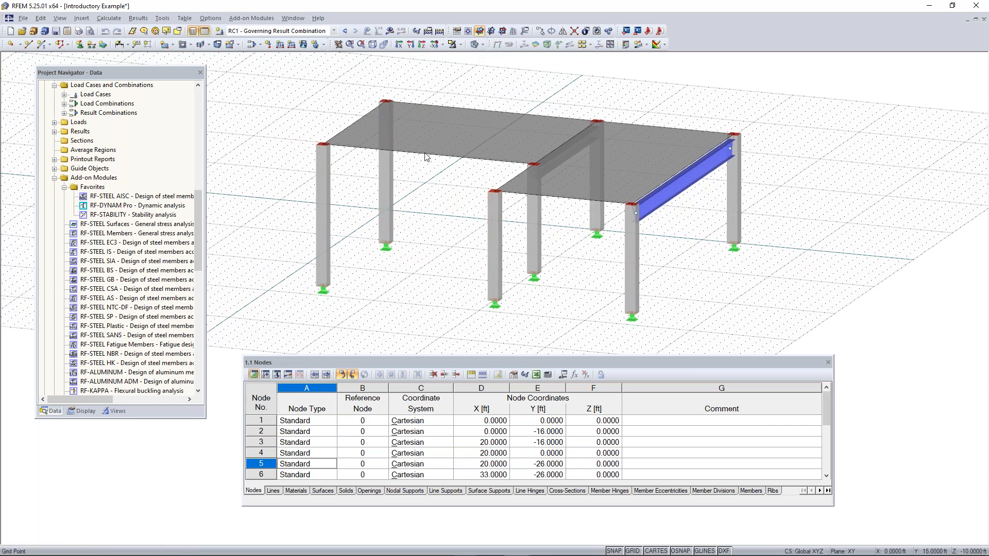
Start a new model and name it "Continous Plate Example", leaving the description empty
click(10, 31)
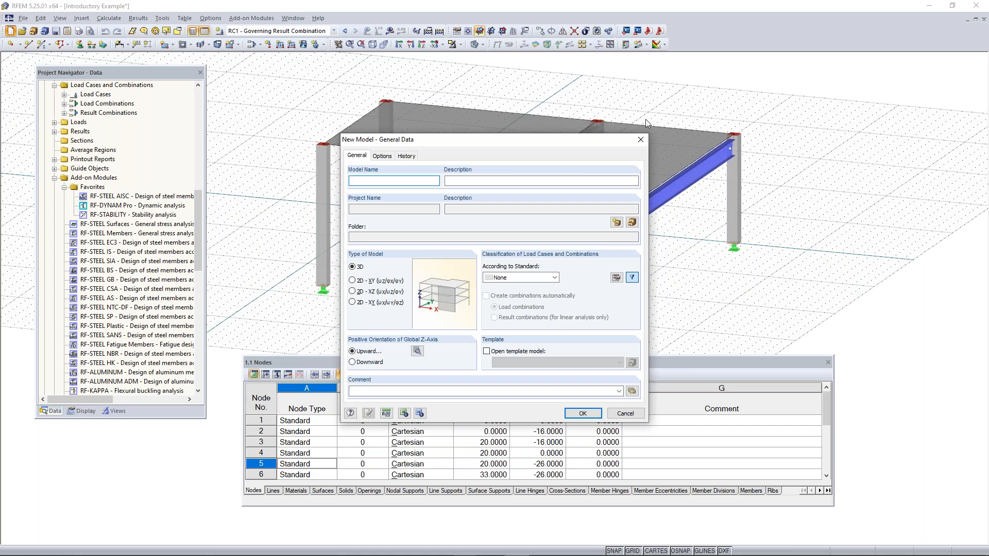
click(640, 140)
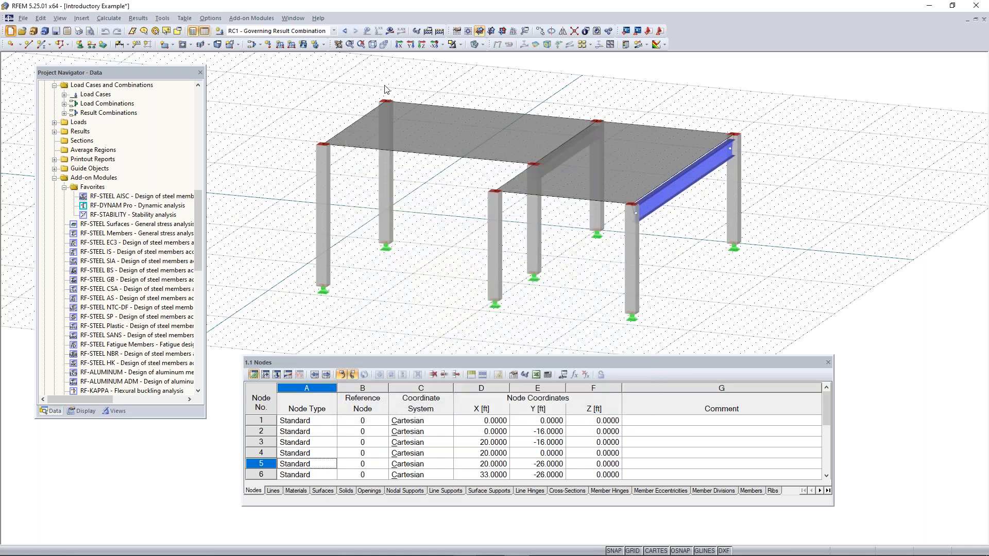
click(23, 19)
click(31, 30)
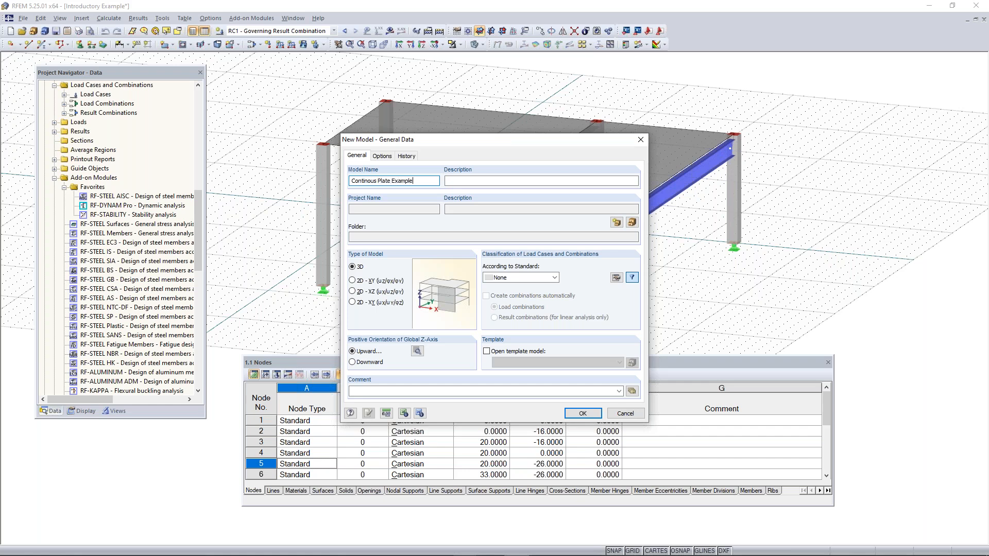
click(538, 182)
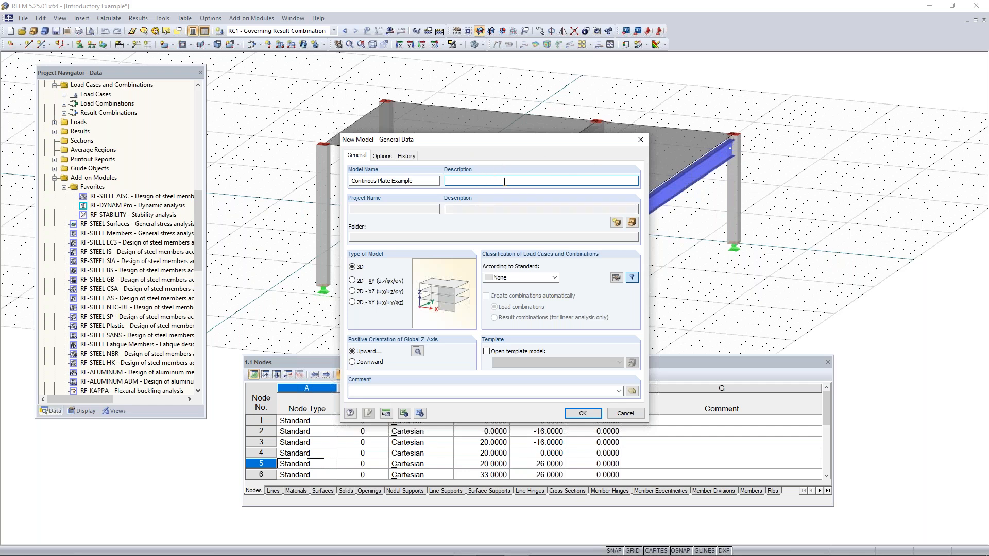
Compare the 2D model types and set the new model's type to 2D - XY (uZ/φX/φY)
click(374, 282)
click(373, 292)
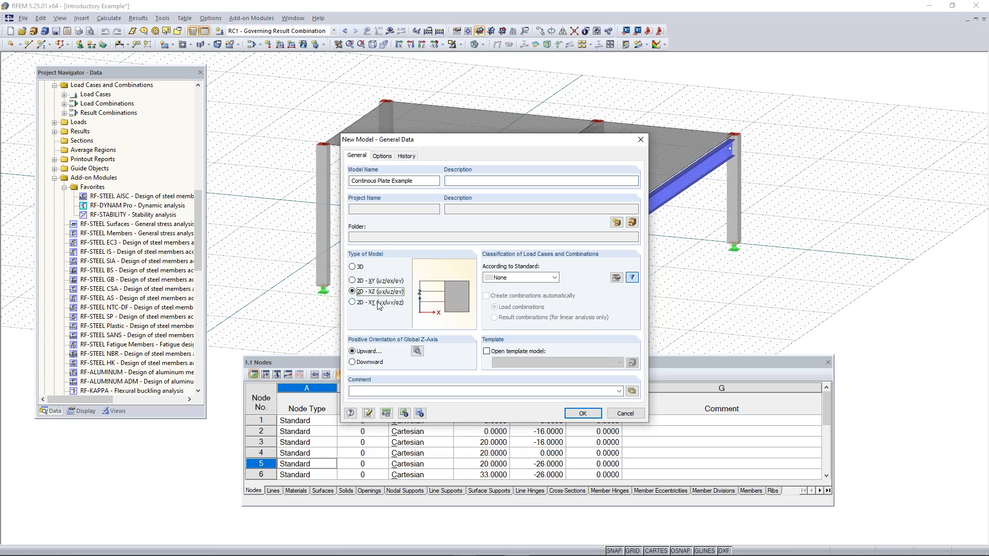
click(378, 304)
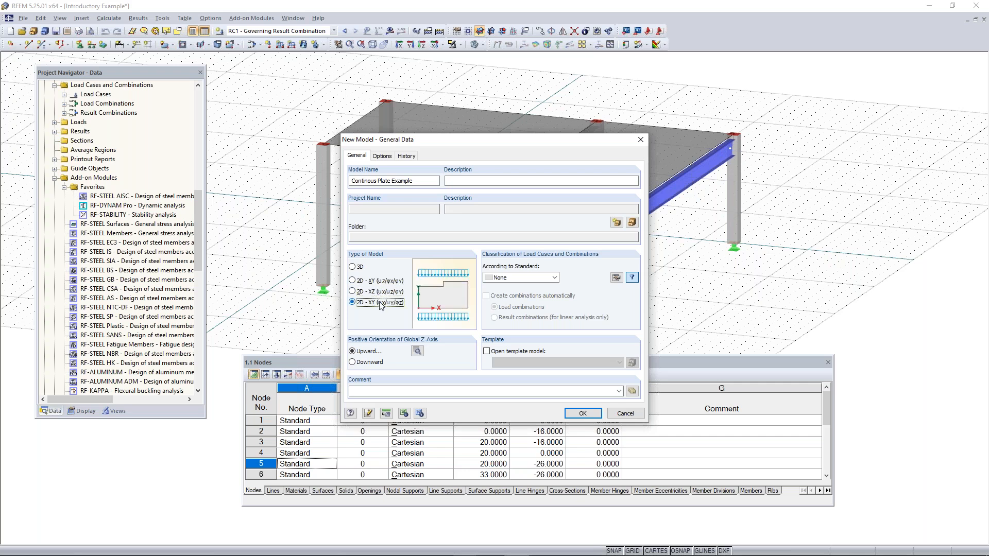
click(359, 282)
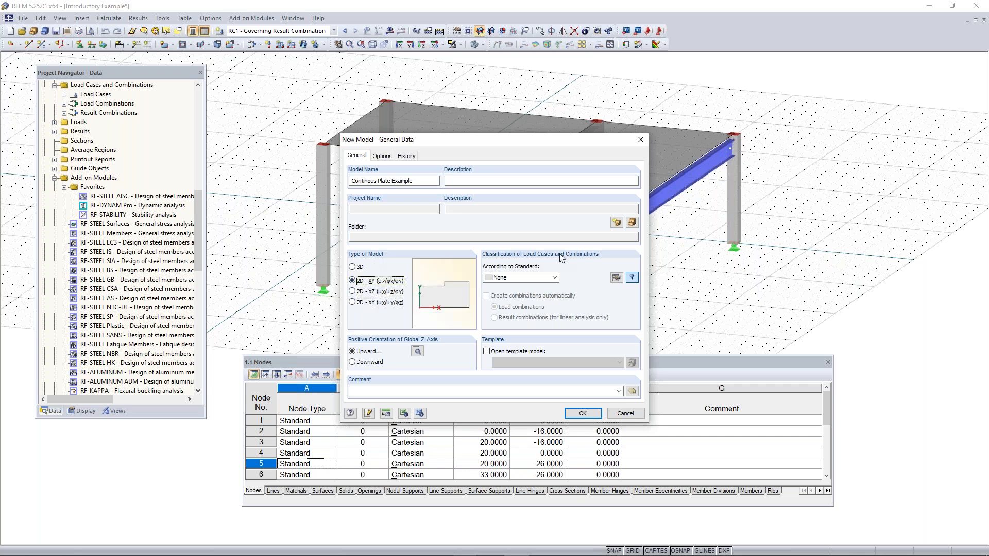
Set the model type to 3D and, after trying ASCE 7-16, leave the load classification standard at None
click(352, 267)
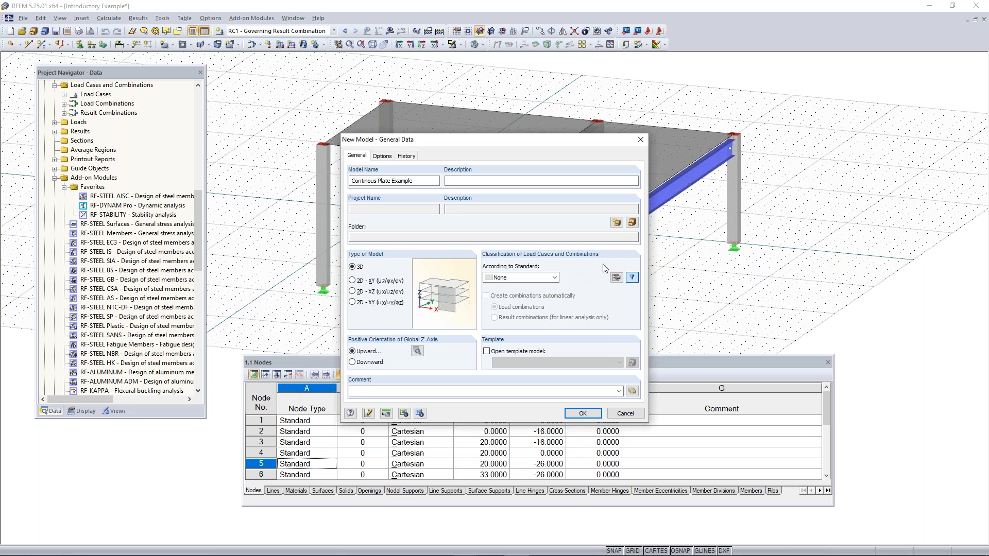
click(519, 278)
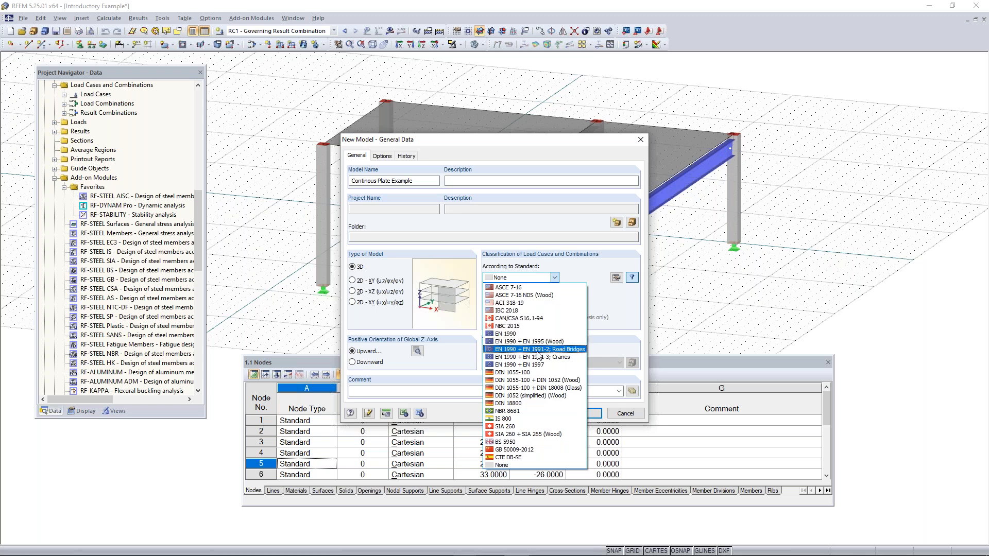
click(511, 281)
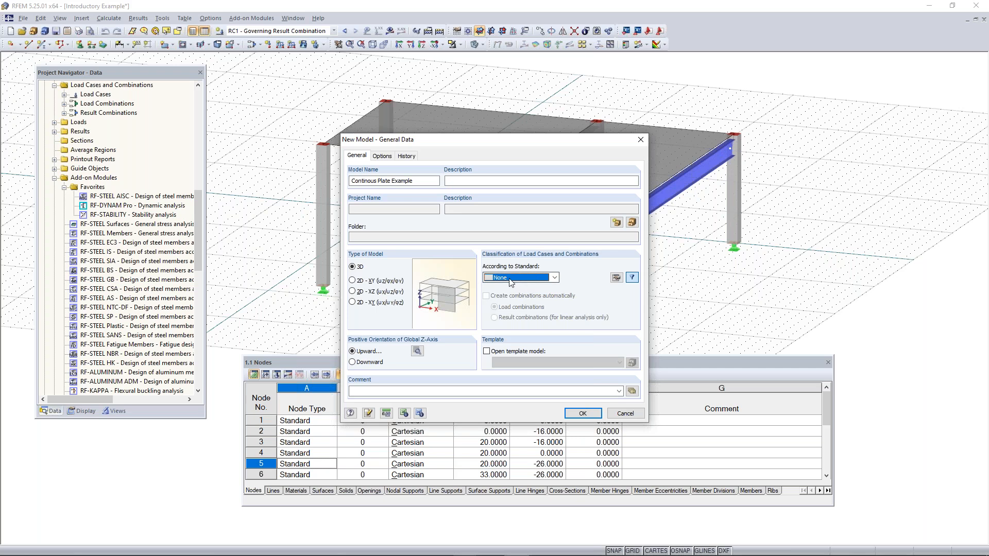
click(511, 280)
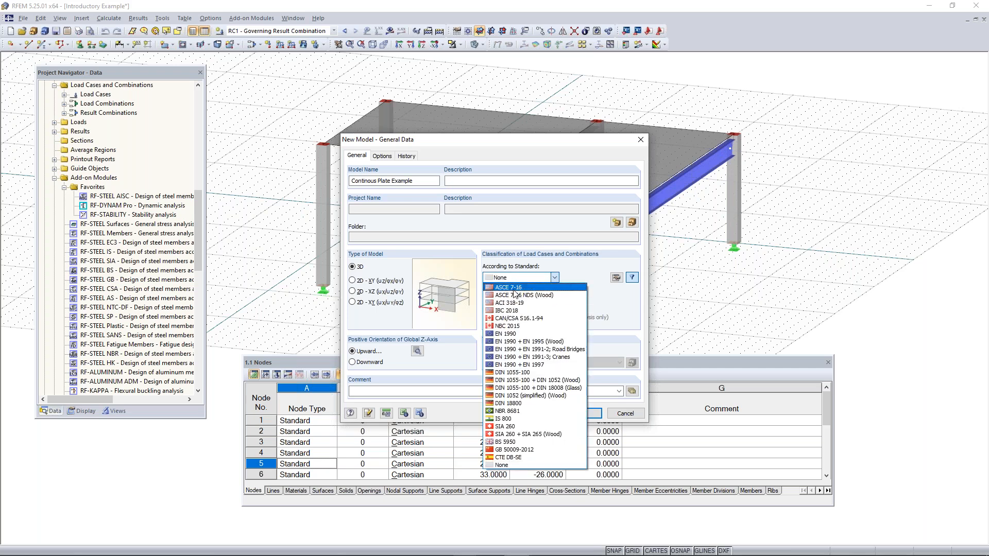
click(514, 288)
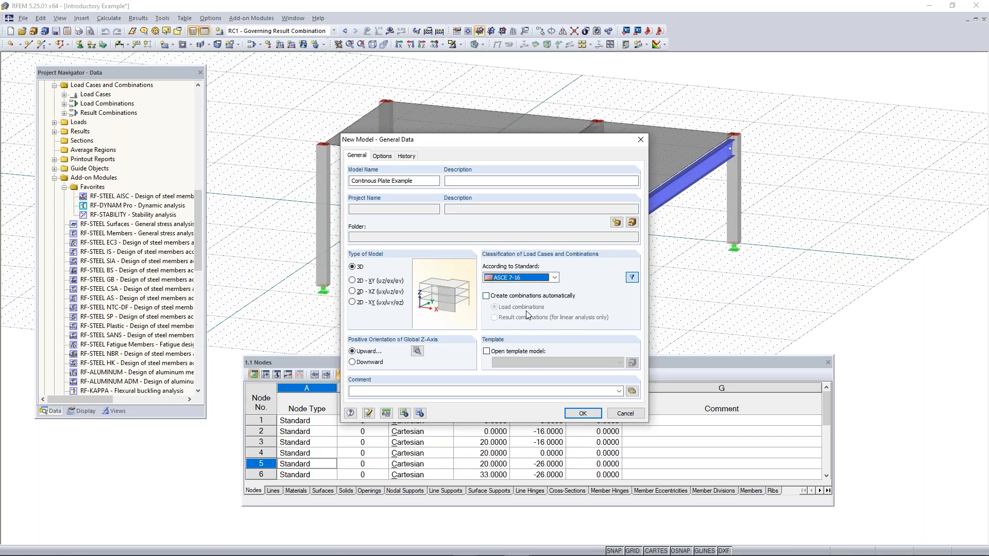
click(520, 278)
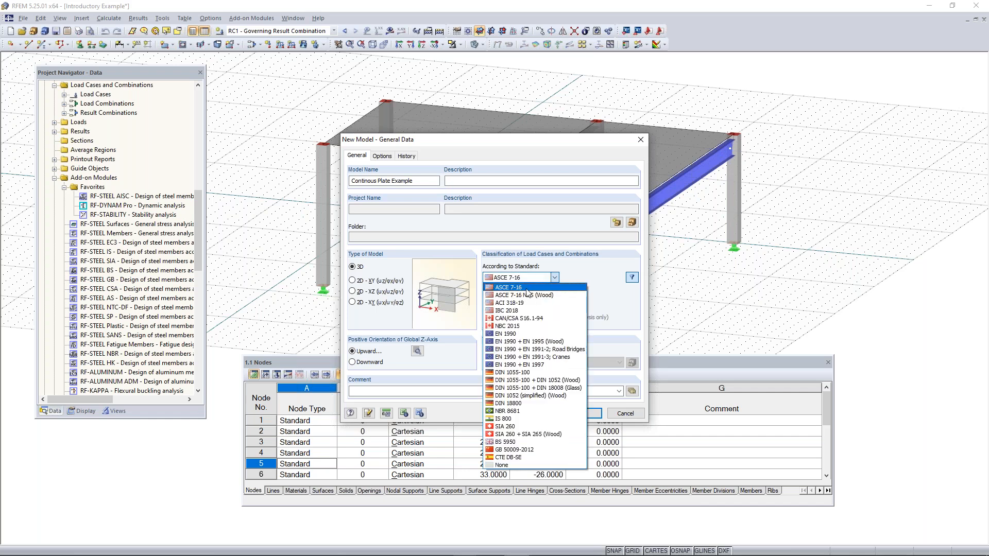
click(516, 465)
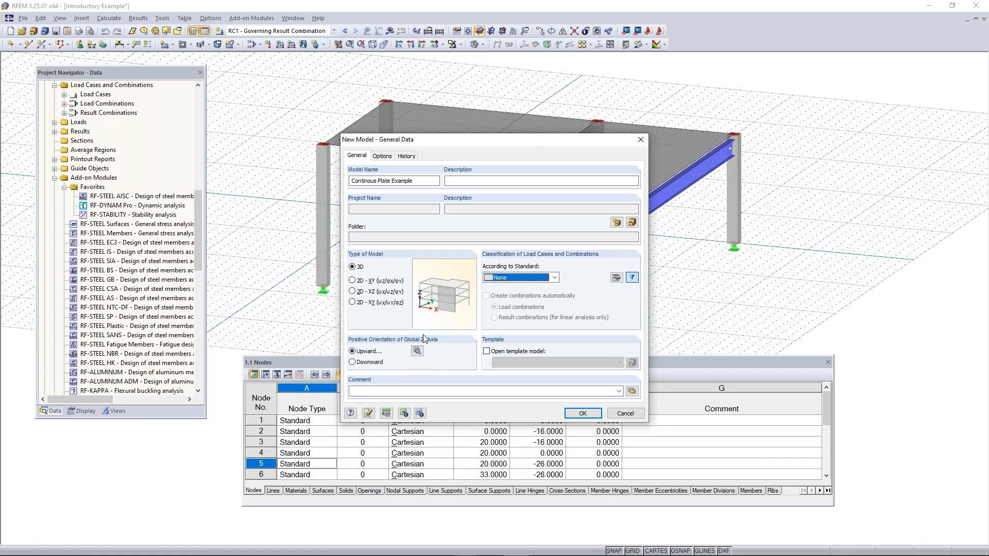
Review the orientation of the local z-axis and accept it as Downward
click(417, 351)
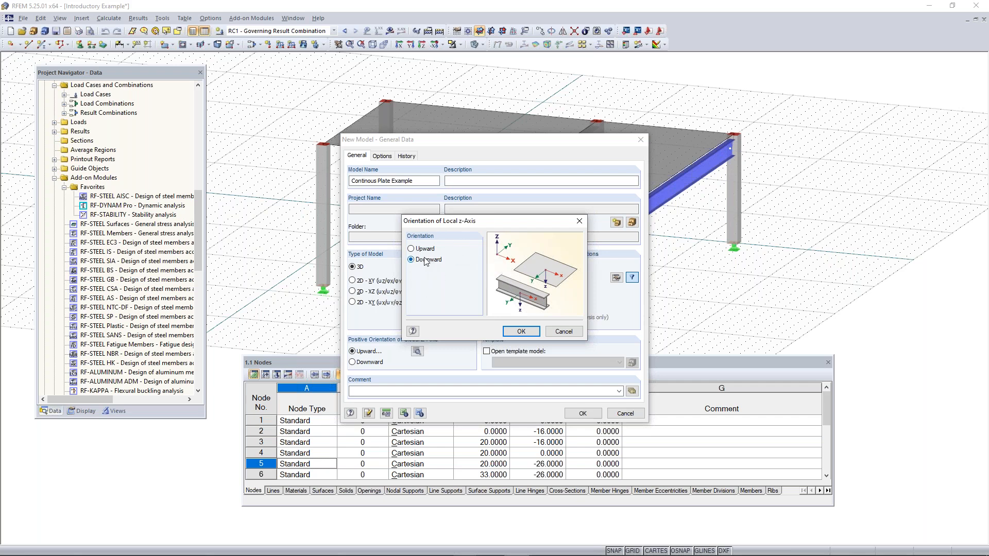
click(521, 332)
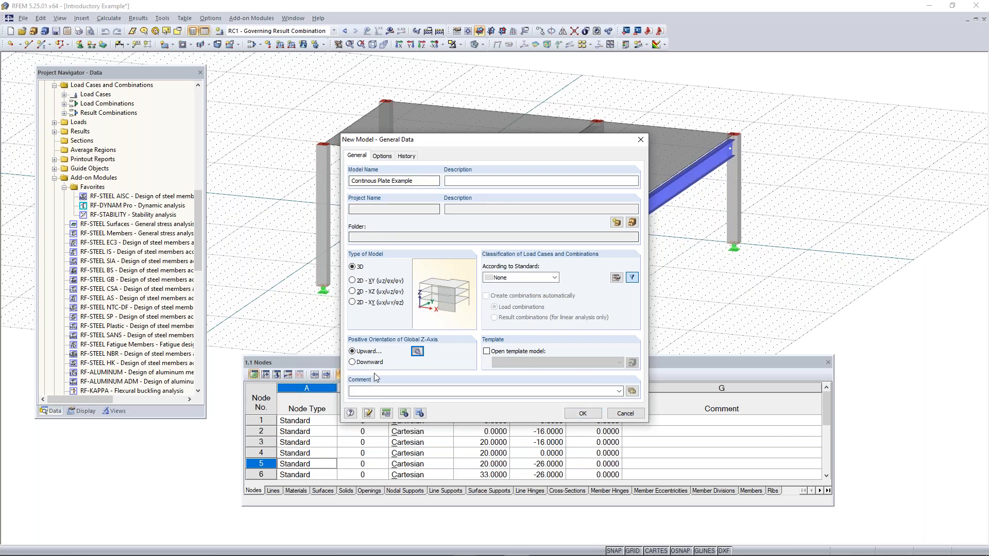
Compare the Metric and Imperial unit profiles, apply Imperial, and review the units used for loads
click(386, 414)
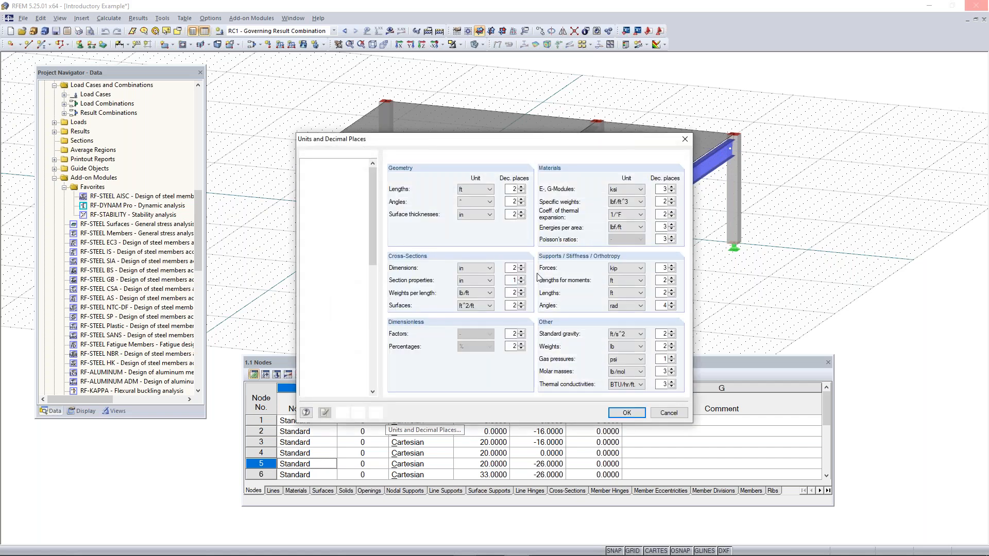
drag(514, 144, 513, 66)
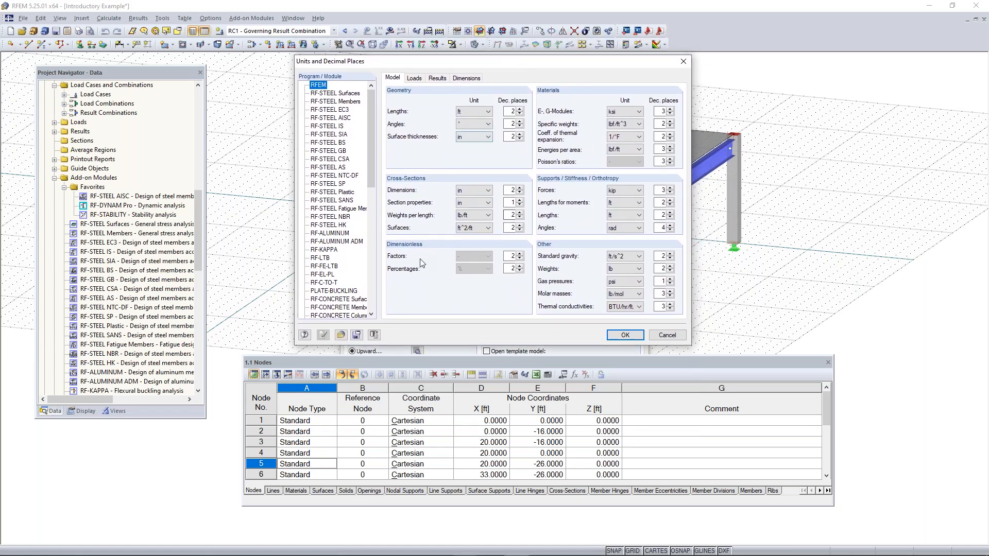
click(340, 335)
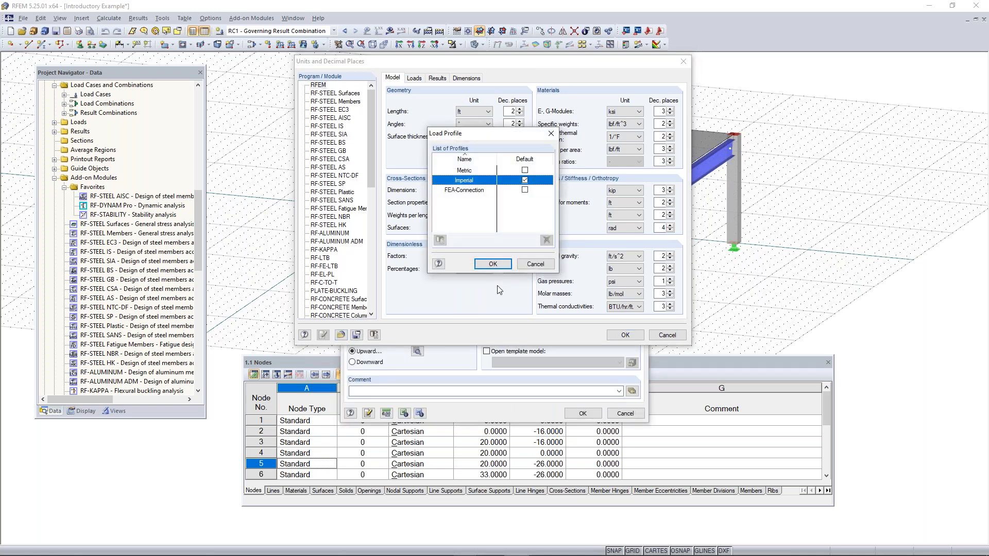
drag(491, 139, 477, 158)
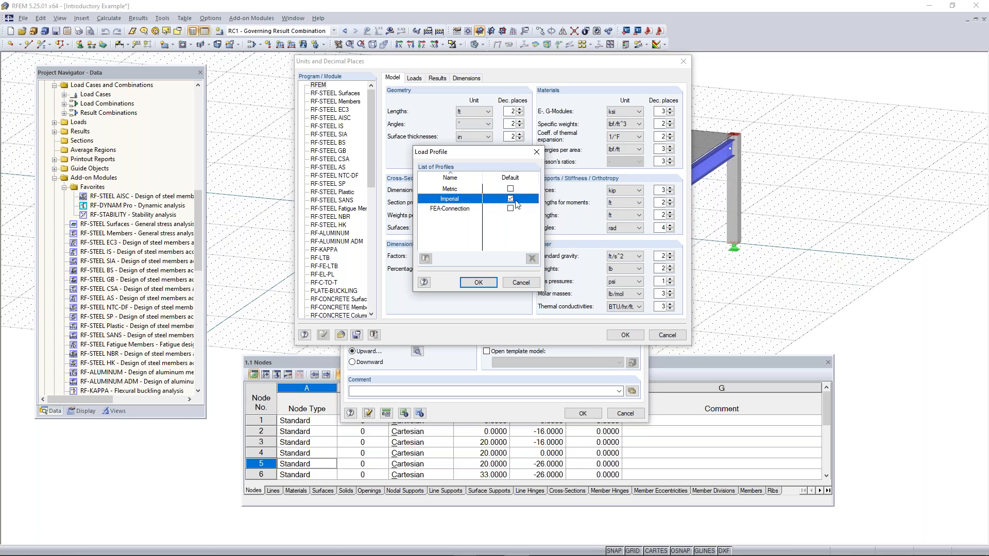
click(450, 189)
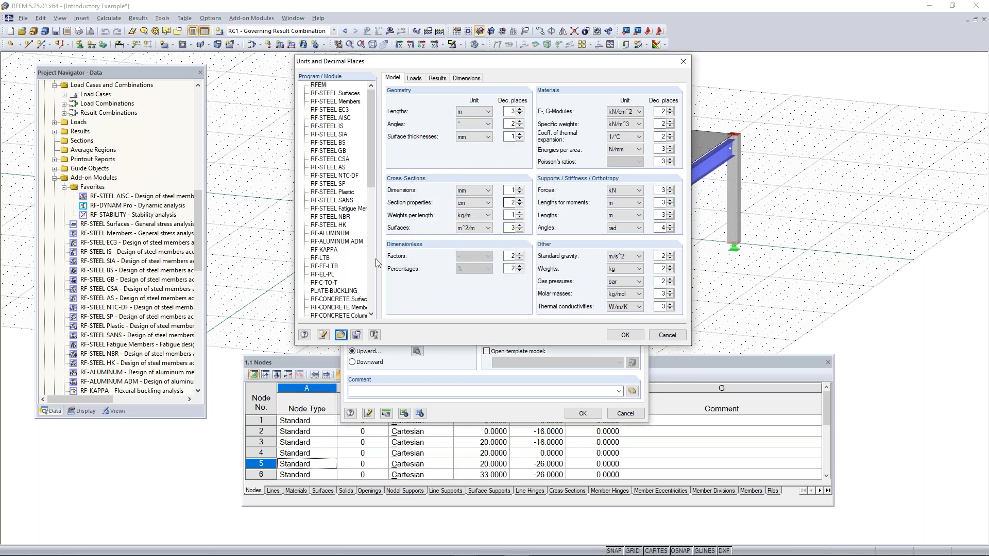
click(341, 334)
click(474, 180)
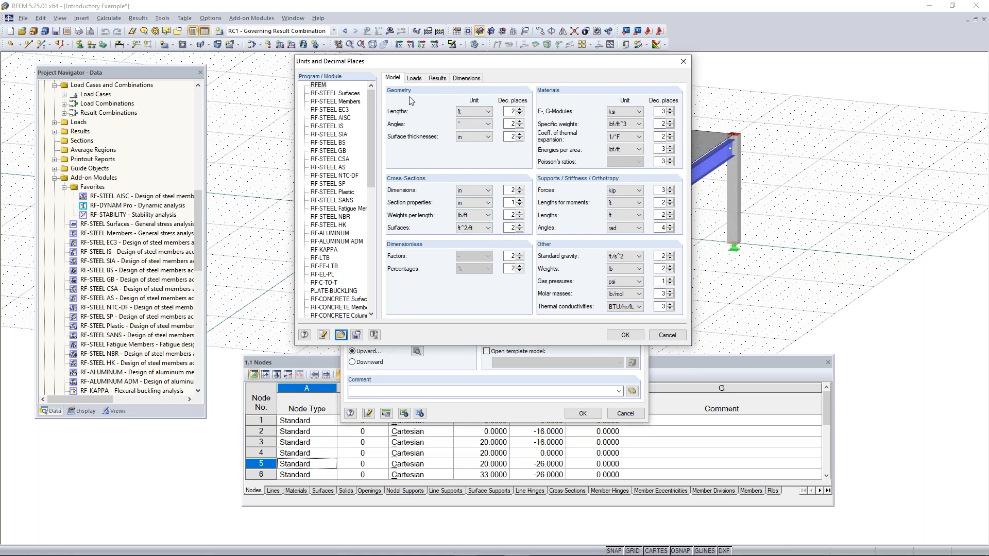
click(420, 79)
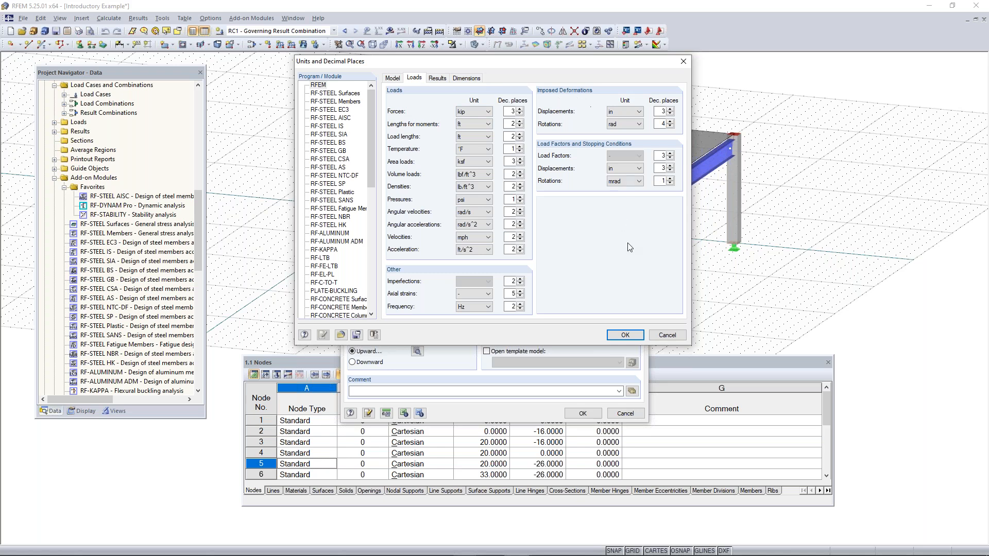
click(624, 335)
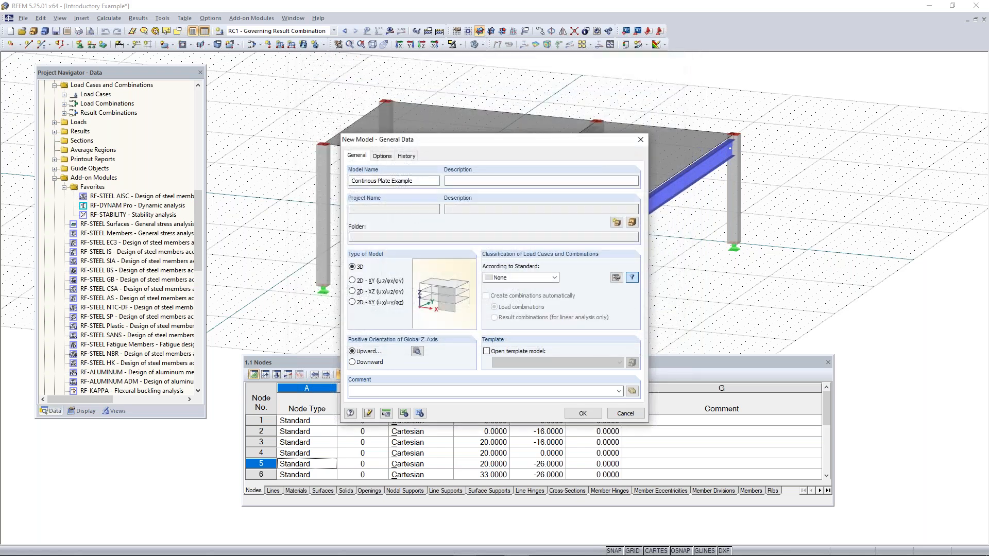
Create the new model and arrange the view and the nodes table so the whole work plane grid is in sight
click(581, 414)
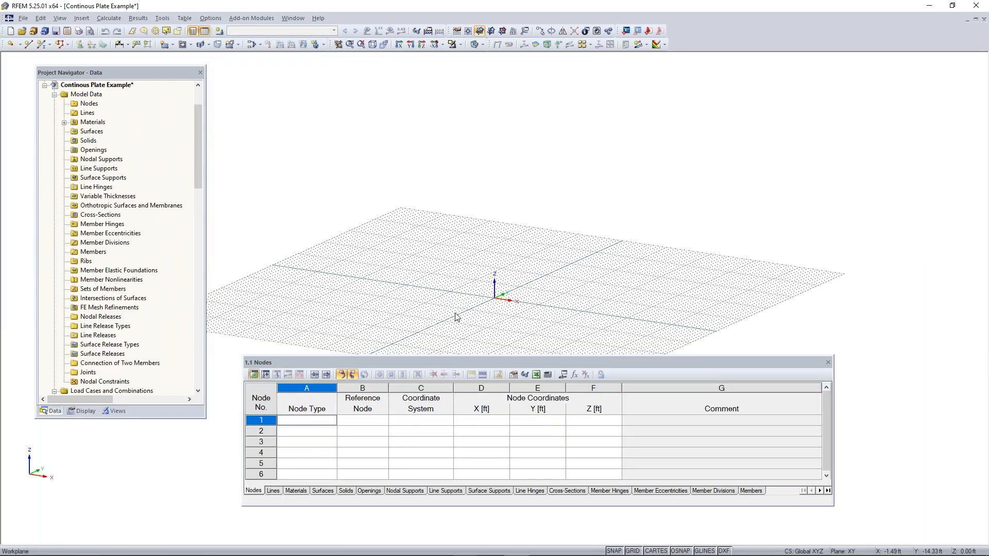
scroll(455, 313, down, 1)
middle_drag(485, 316, 550, 286)
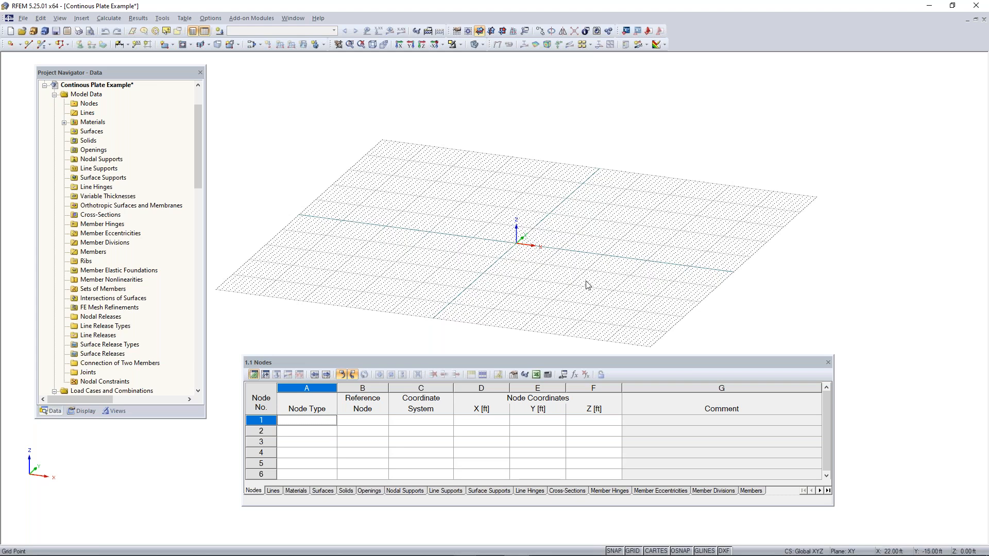
drag(519, 364, 519, 384)
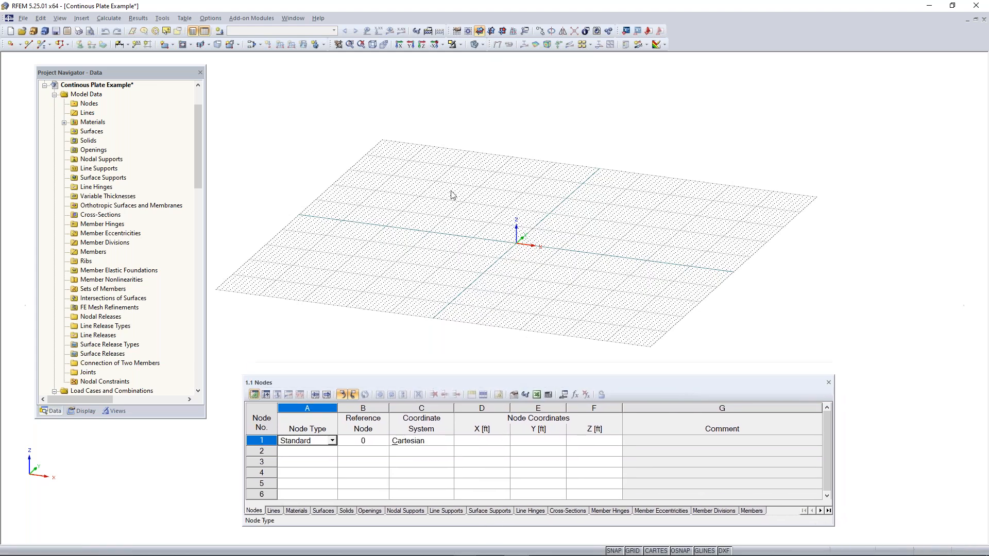
Delete both default materials, including Steel A992, from the model data
double_click(93, 122)
click(103, 131)
key(Delete)
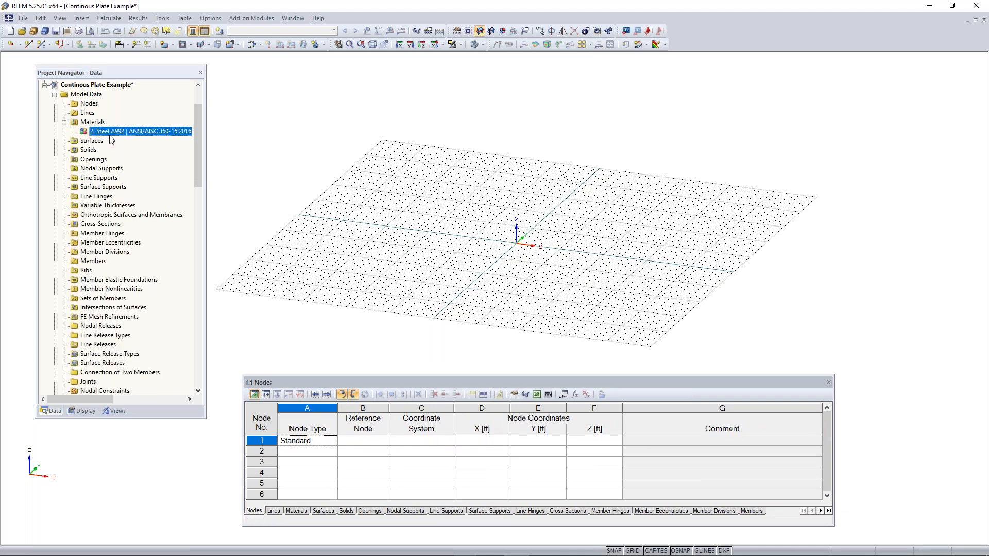
key(Delete)
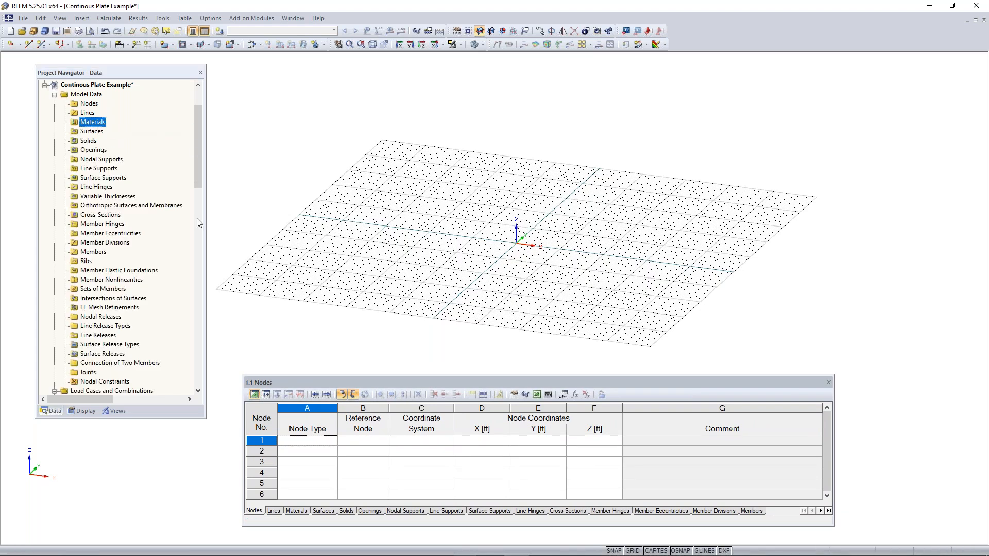
Review the work plane and grid settings, trying the YZ plane, returning to XY, and checking the grid point numbers and spacing
ctrl+middle_drag(574, 214, 589, 267)
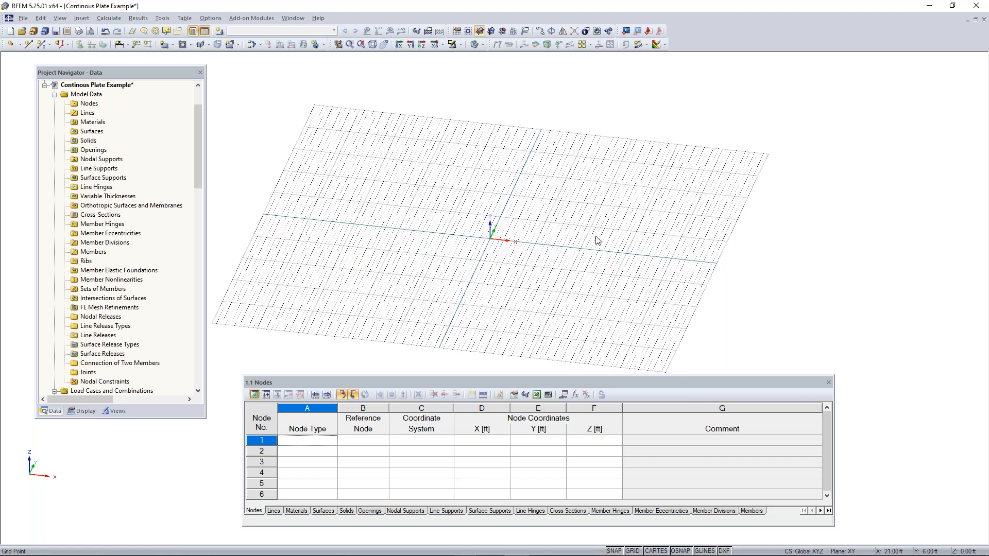
scroll(491, 246, up, 2)
scroll(492, 246, up, 1)
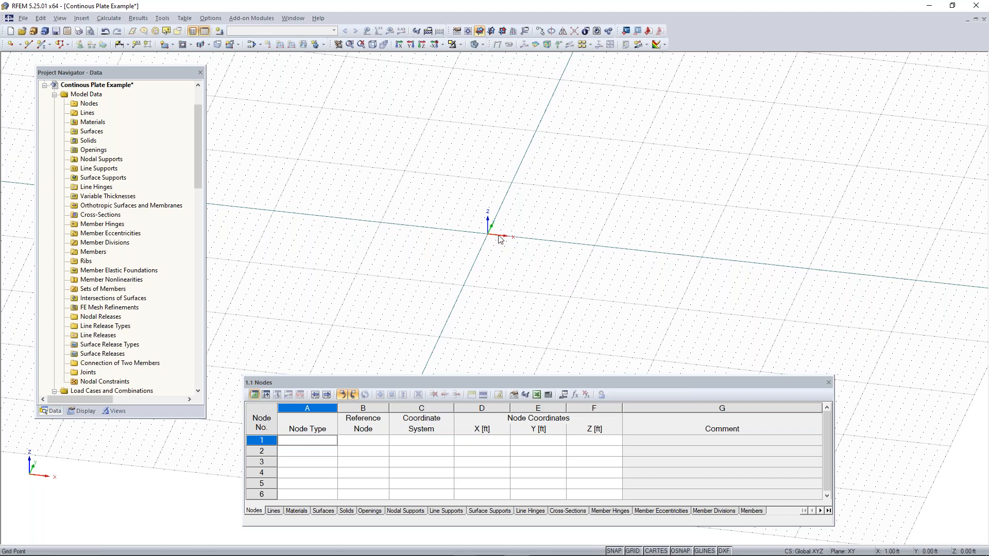
scroll(502, 238, down, 3)
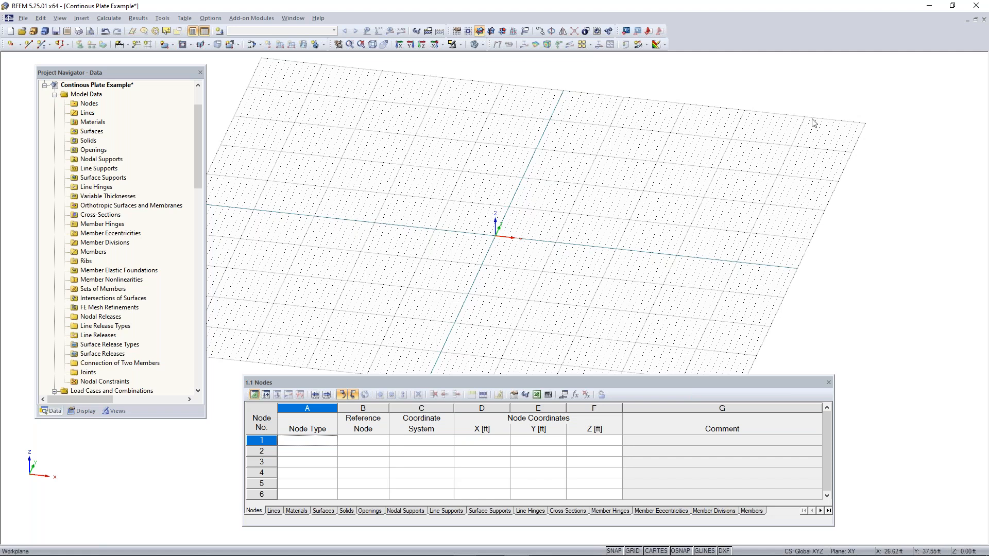
click(460, 34)
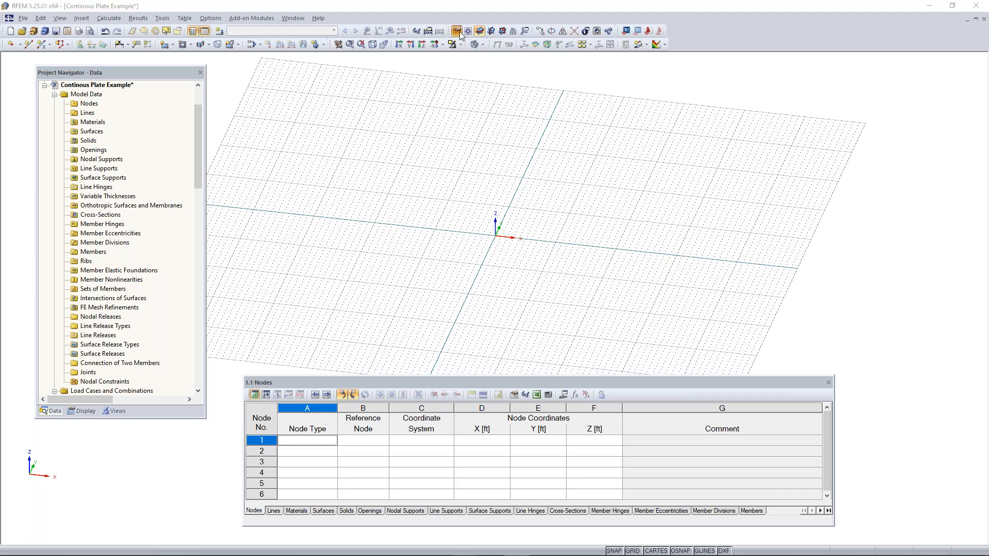
drag(453, 137, 424, 102)
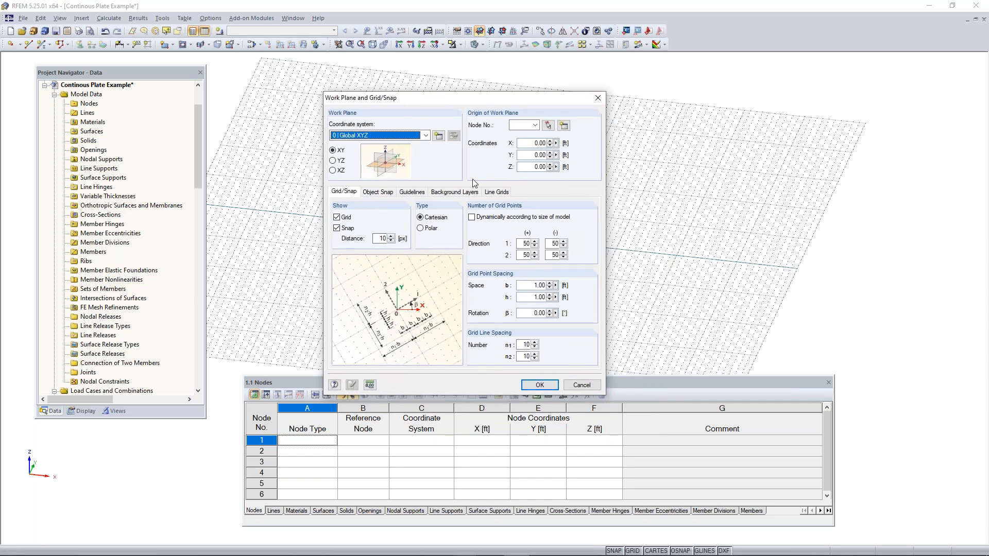
click(334, 160)
click(333, 150)
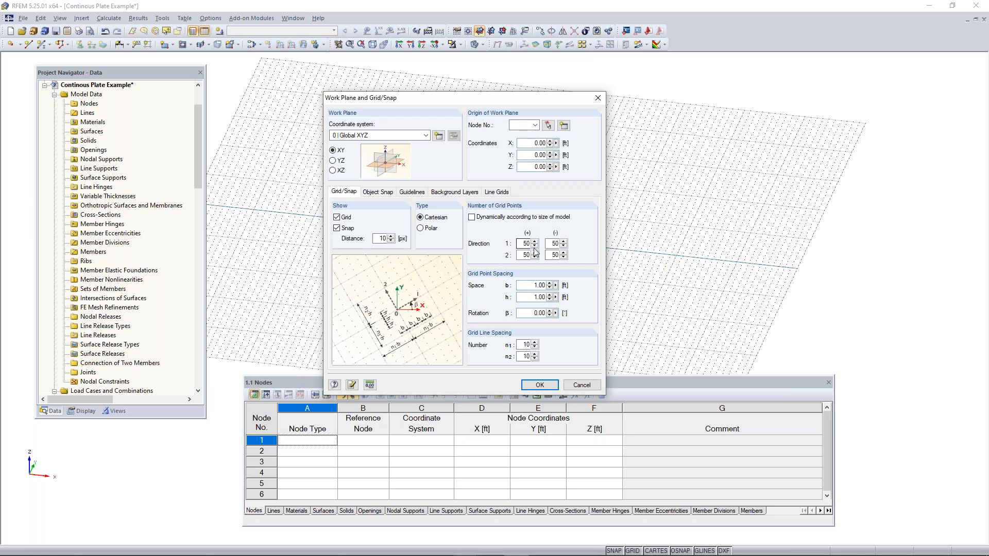
drag(521, 243, 560, 244)
double_click(530, 285)
double_click(528, 297)
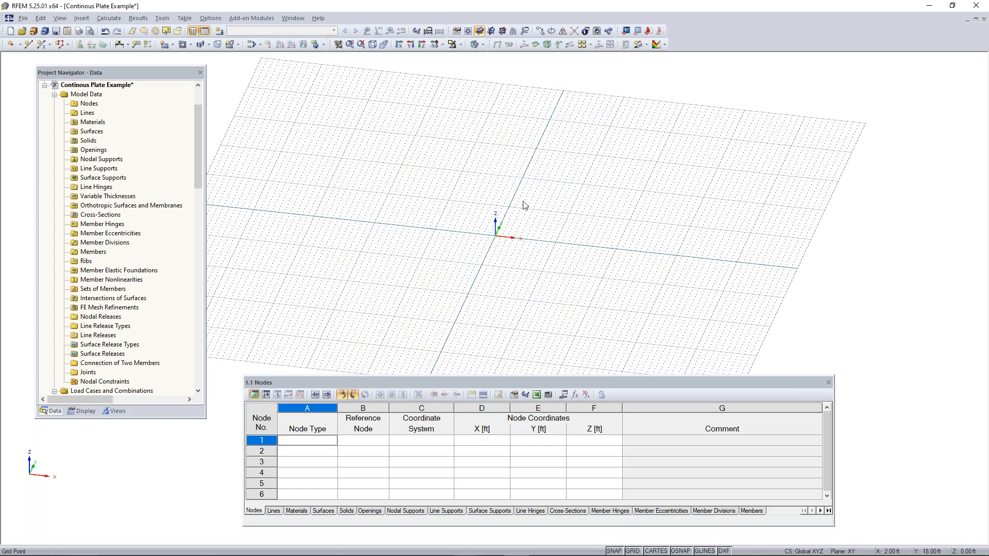
Review the surface types that can be inserted into the model, down to the shapes available for drawing a plane surface graphically
middle_drag(569, 252, 408, 245)
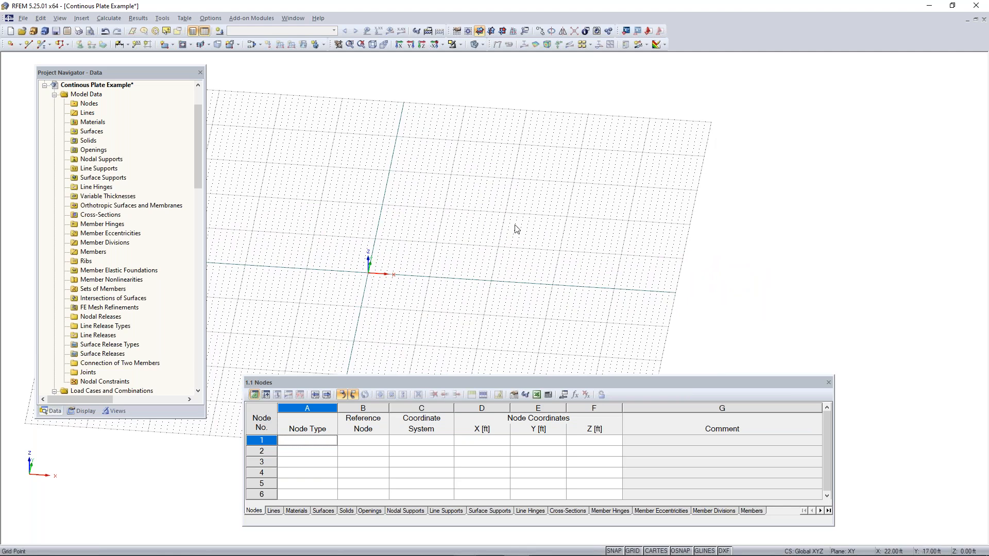
drag(108, 77, 78, 84)
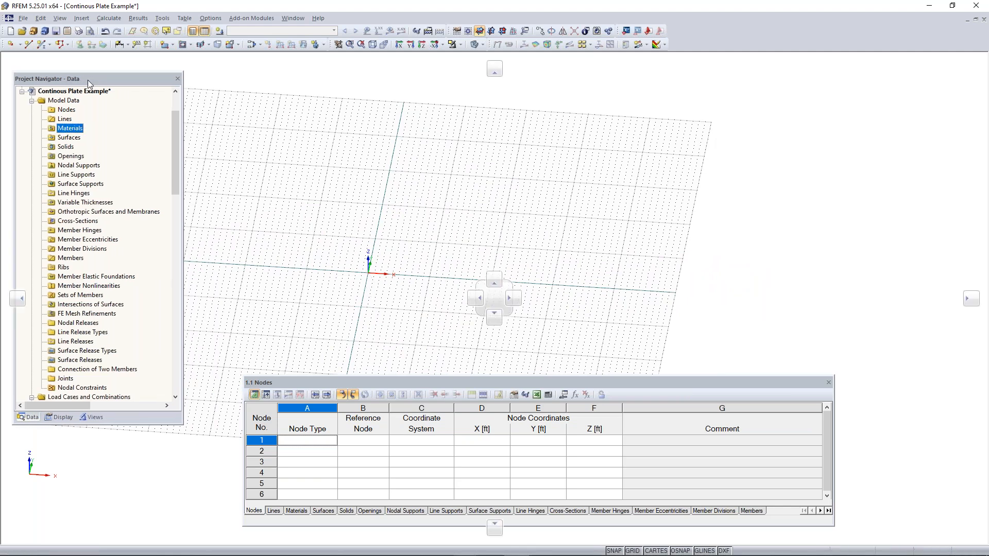
click(82, 19)
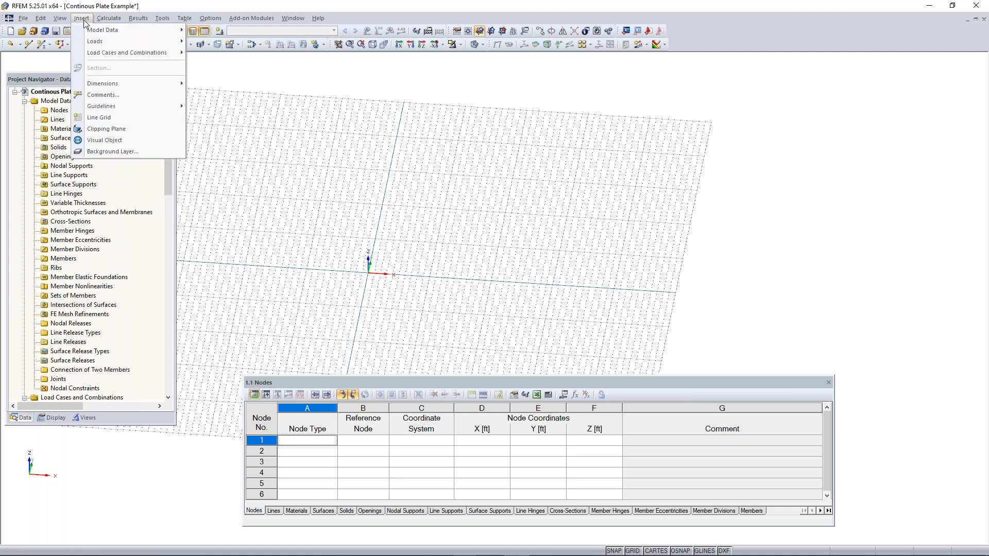
mouse_move(98, 30)
mouse_move(222, 33)
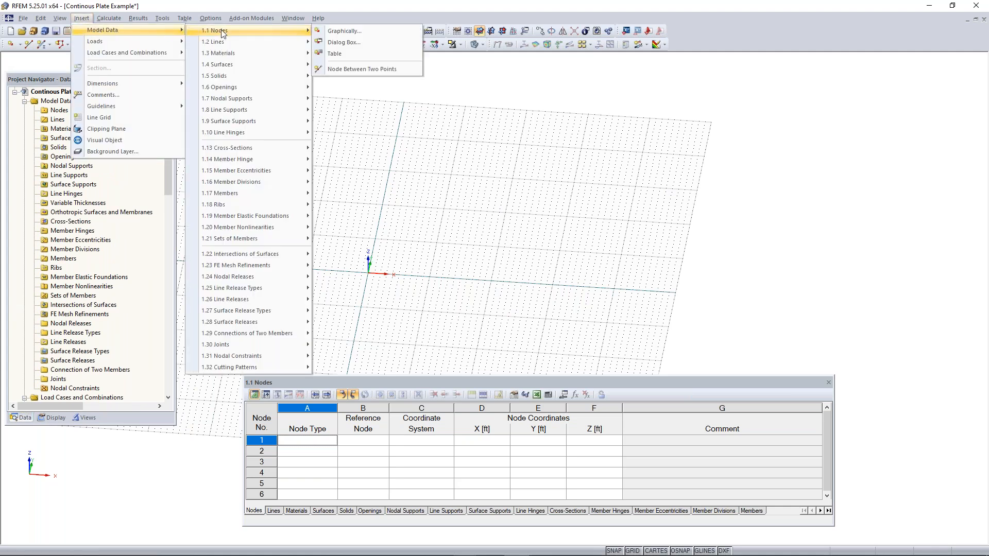
mouse_move(233, 62)
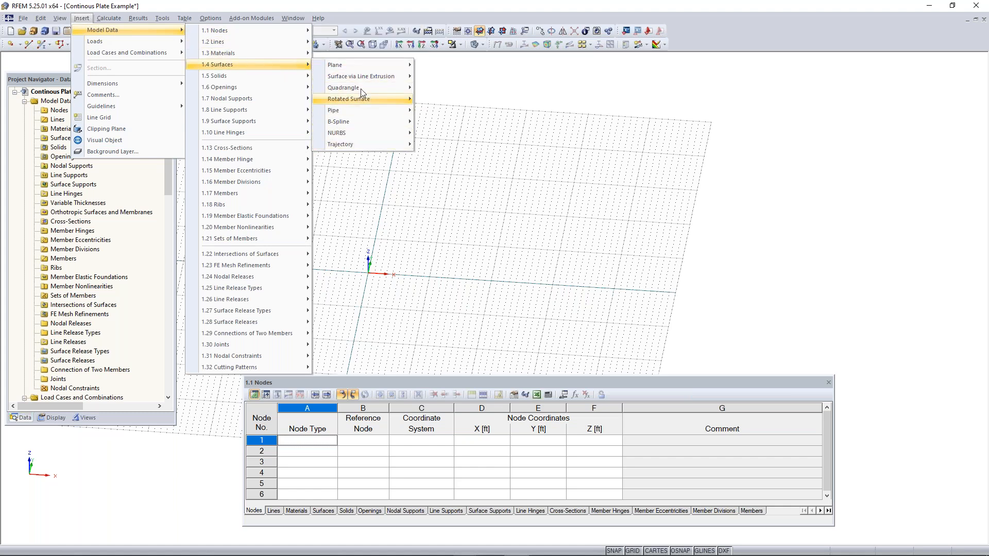
mouse_move(357, 66)
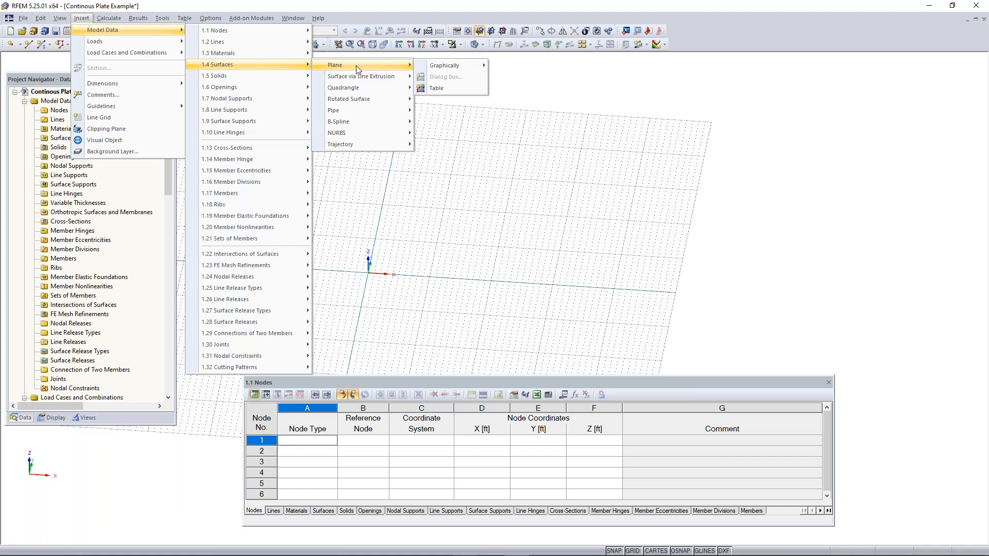
mouse_move(456, 66)
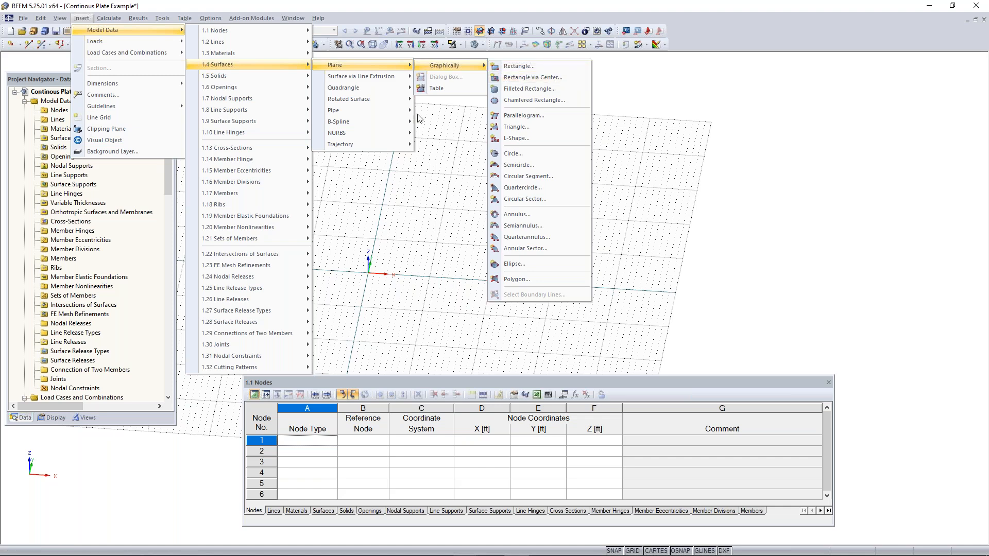
key(Escape)
key(Escape)
key(Escape)
key(Escape)
key(Escape)
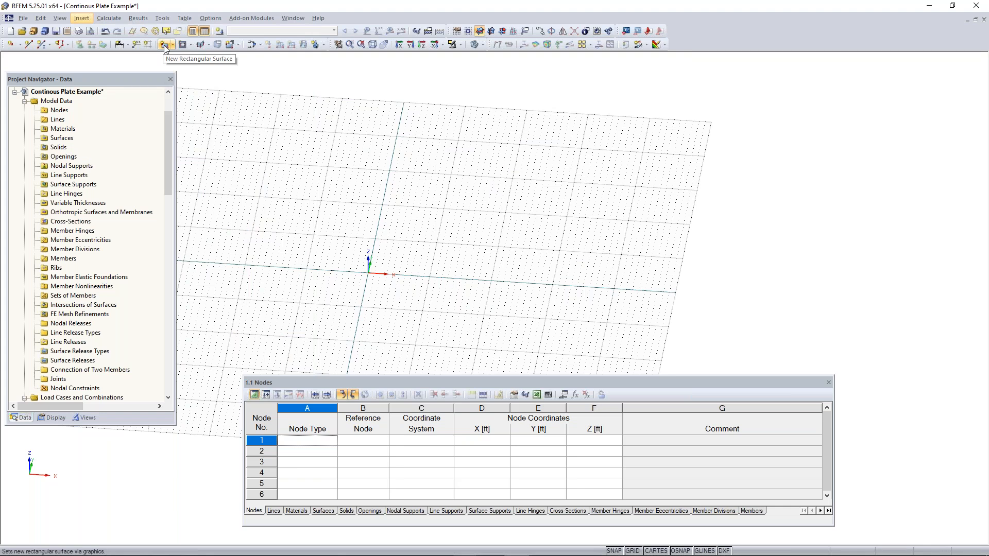
Start a new rectangular surface and bring up the material library to import a material for it
click(166, 47)
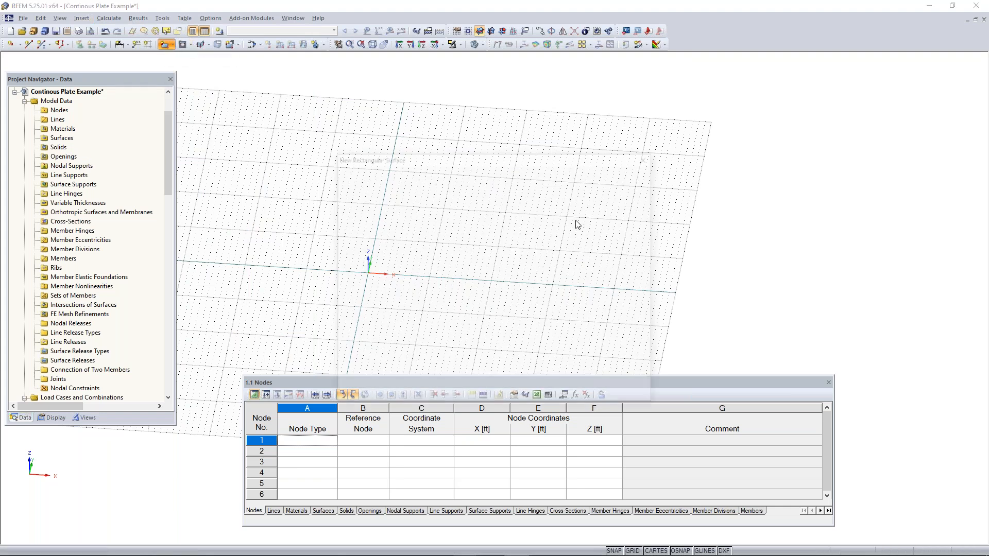
drag(494, 161, 468, 137)
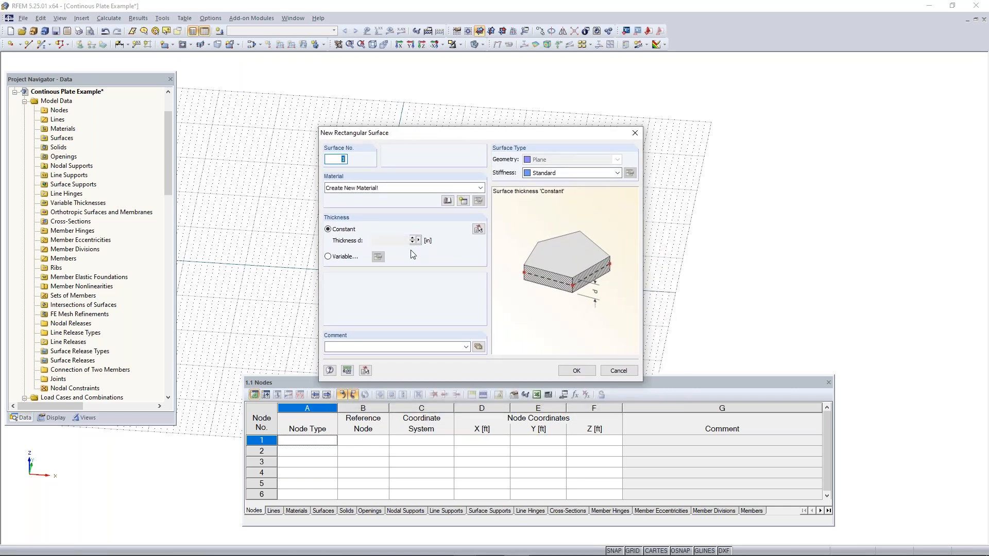
drag(482, 137, 491, 105)
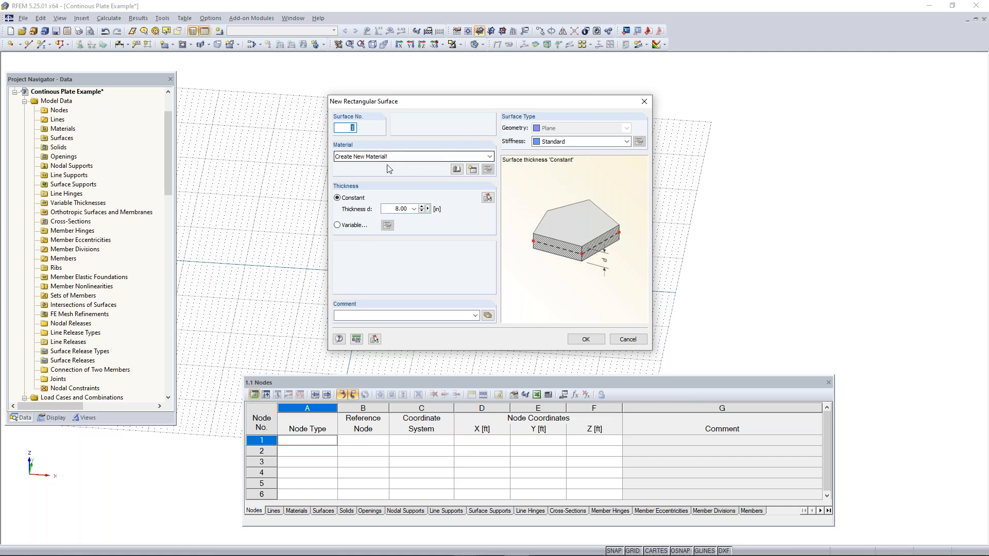
click(391, 208)
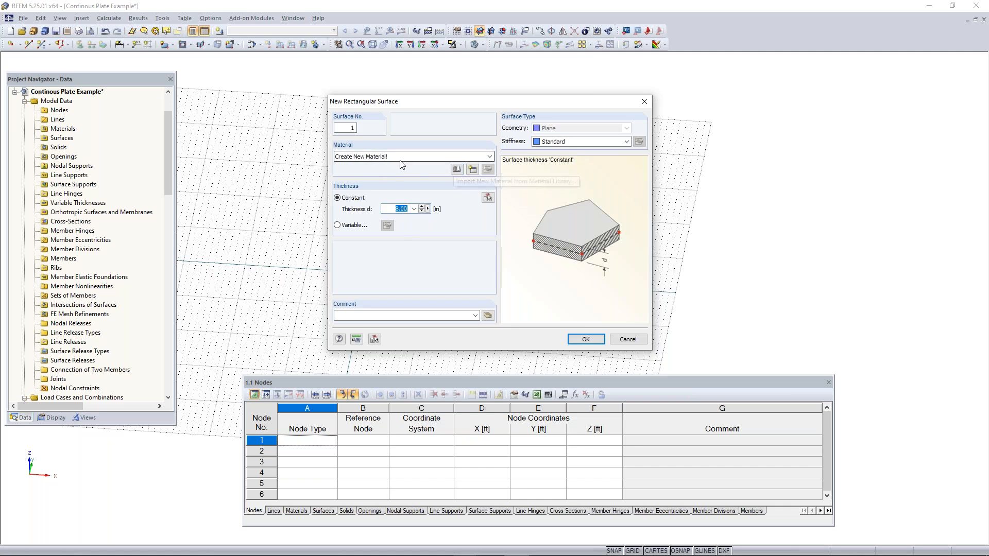
click(457, 170)
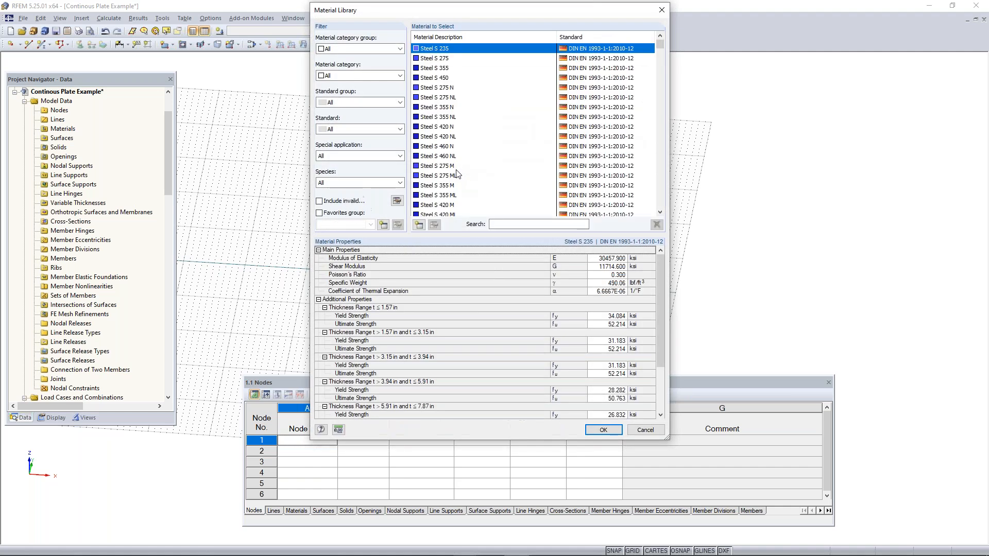
drag(467, 18, 462, 51)
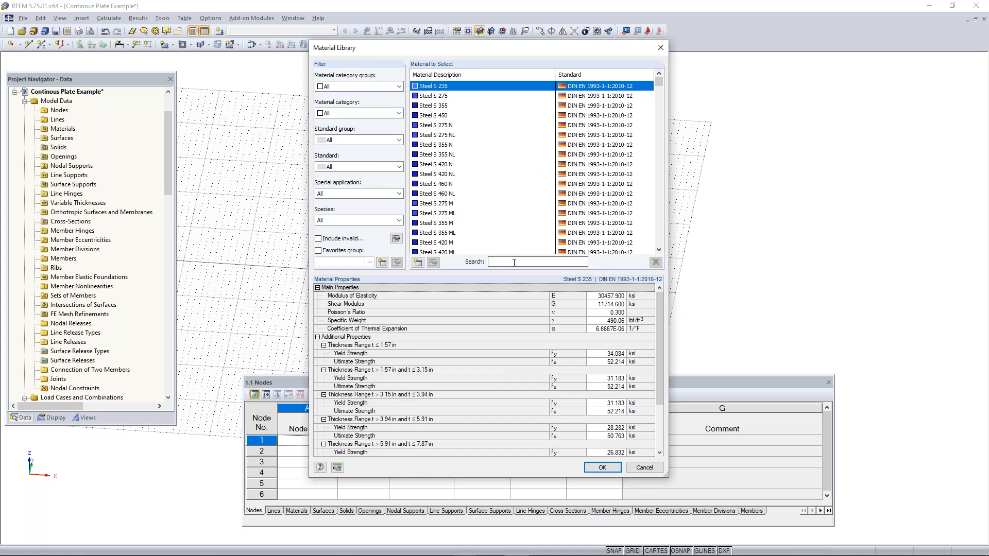
Filter the library to the Concrete group and category under ACI 318-19, and assign Concrete f'c = 4000 psi to the surface
click(362, 87)
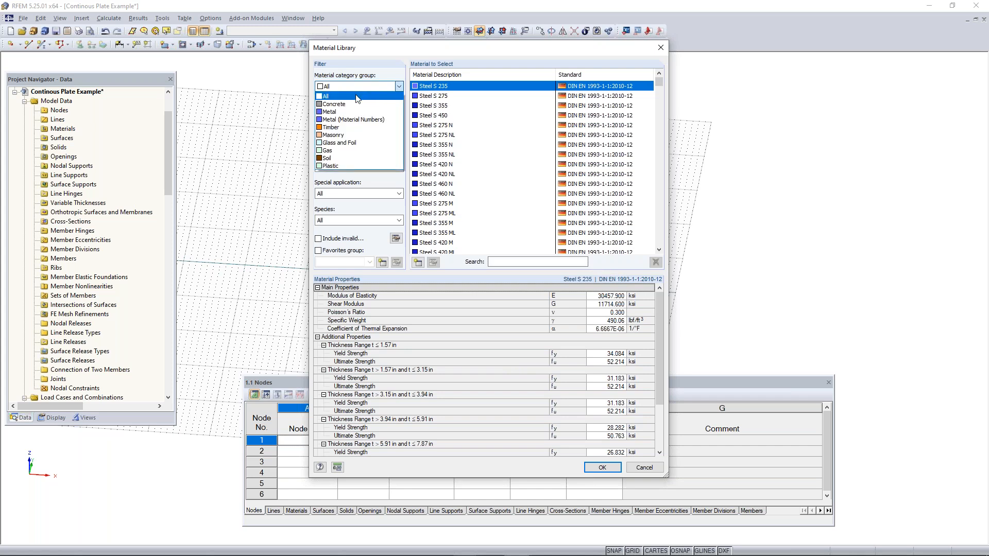
click(354, 104)
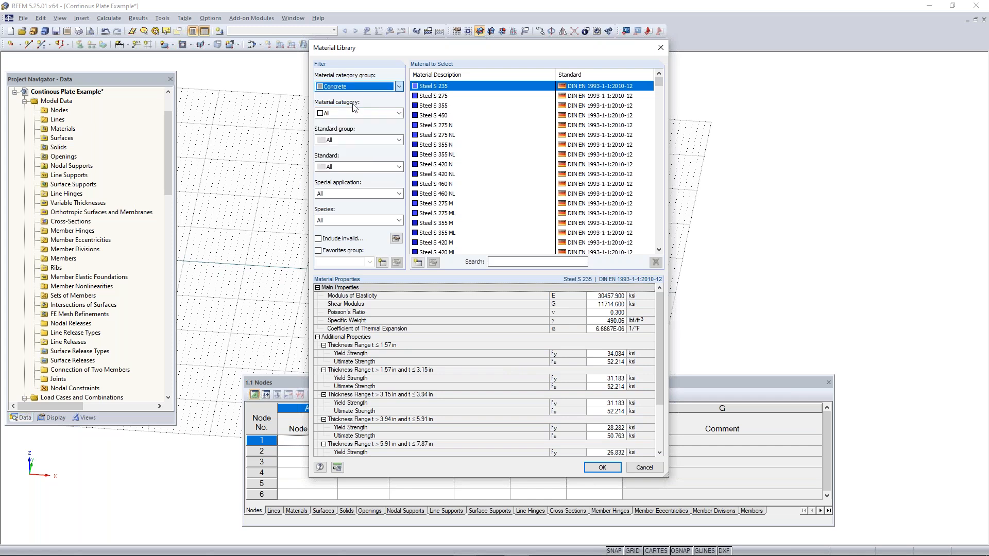
click(356, 113)
click(354, 122)
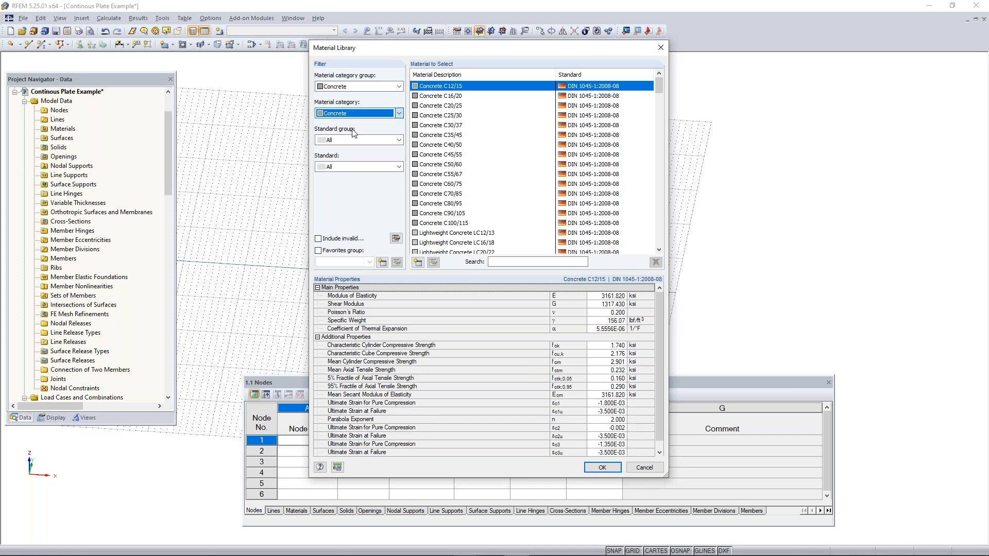
click(353, 139)
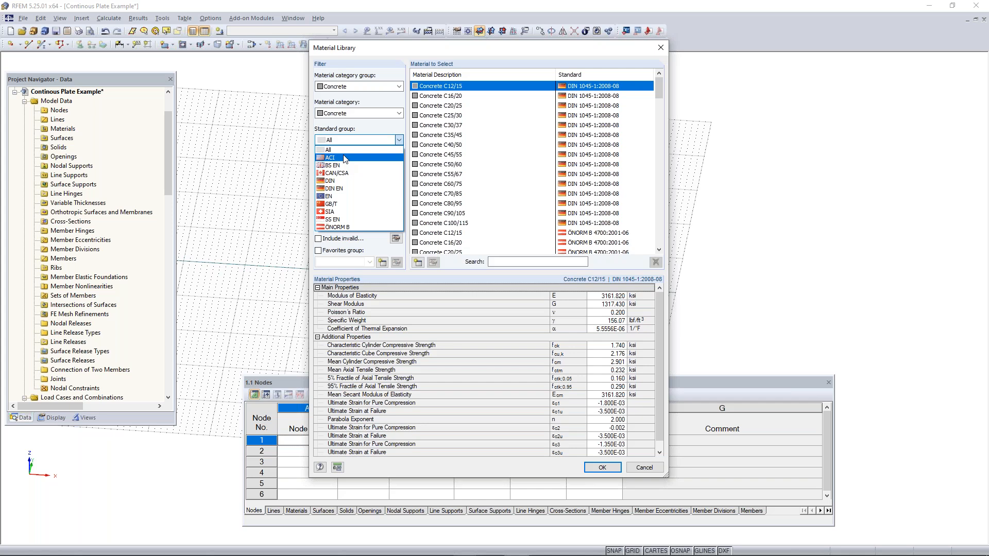
click(344, 158)
click(366, 167)
click(360, 194)
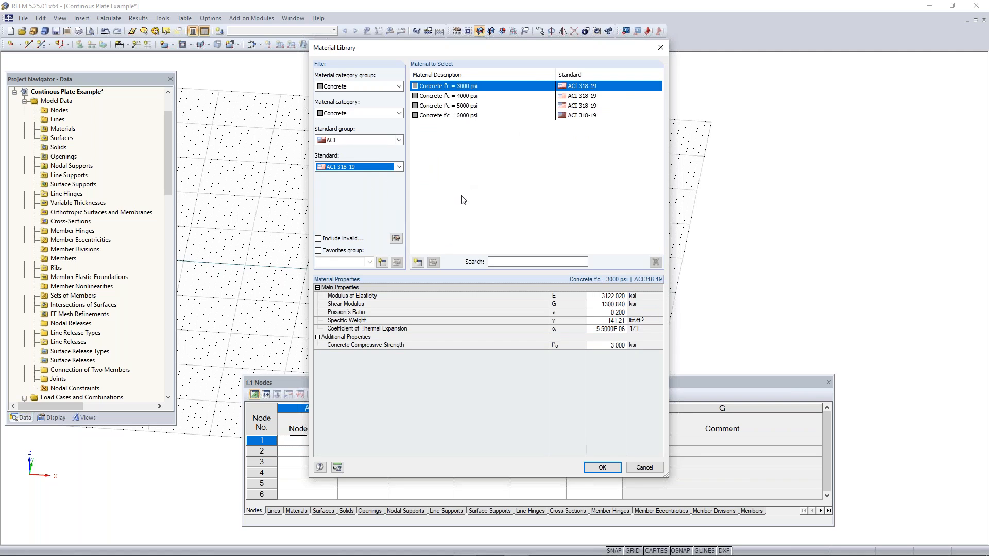
click(470, 96)
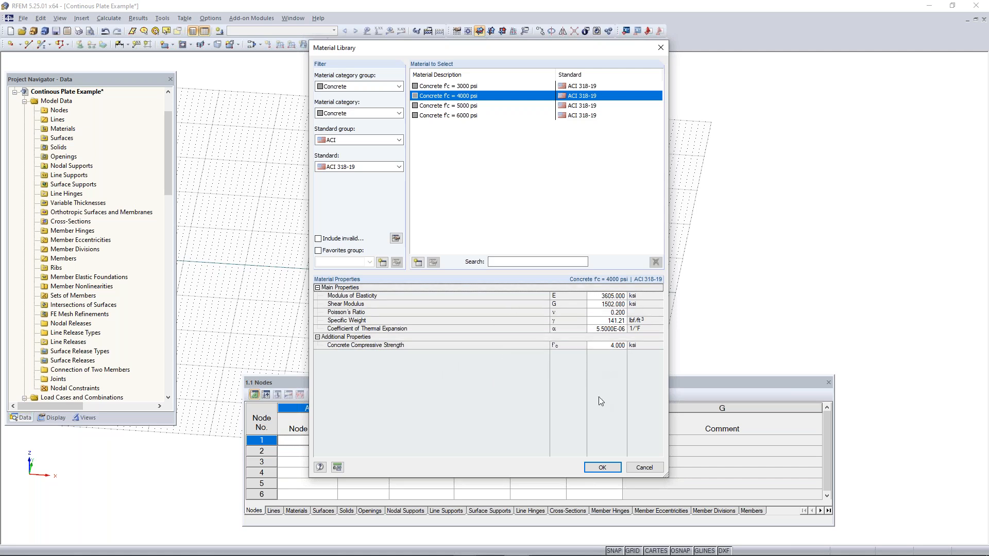
click(602, 467)
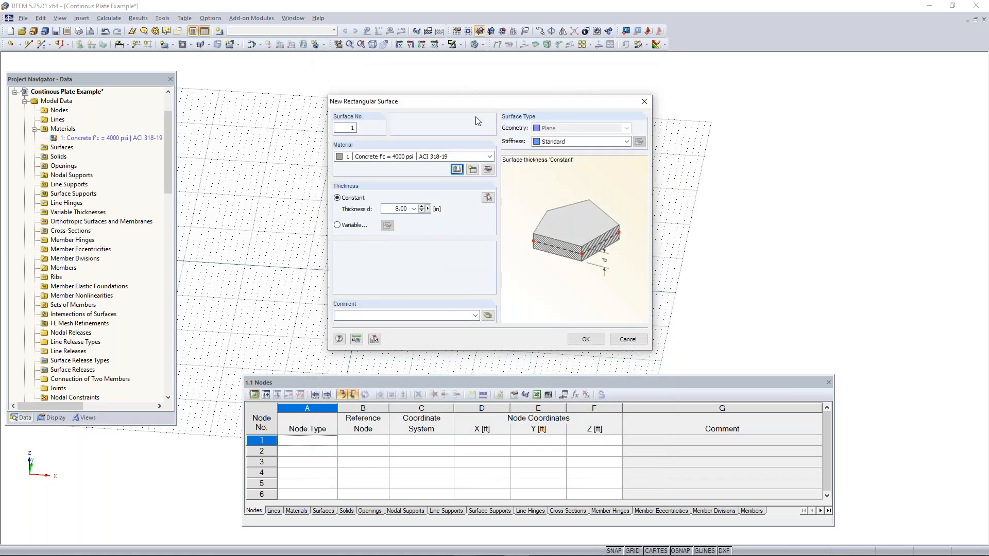
Set the surface's constant thickness to 12 in and draw the rectangle from the origin to X 32 ft, Y 16 ft
double_click(396, 208)
text(12)
click(585, 341)
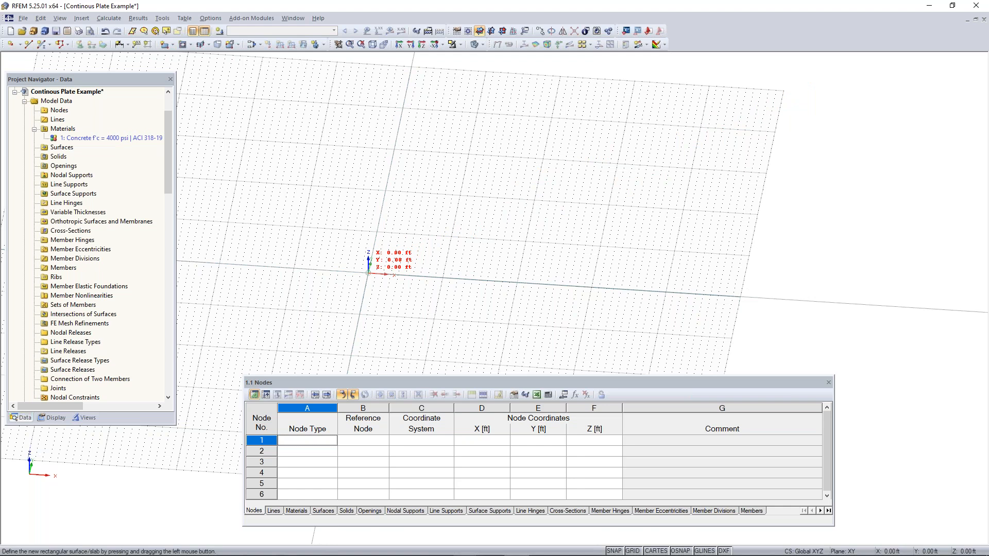
click(369, 273)
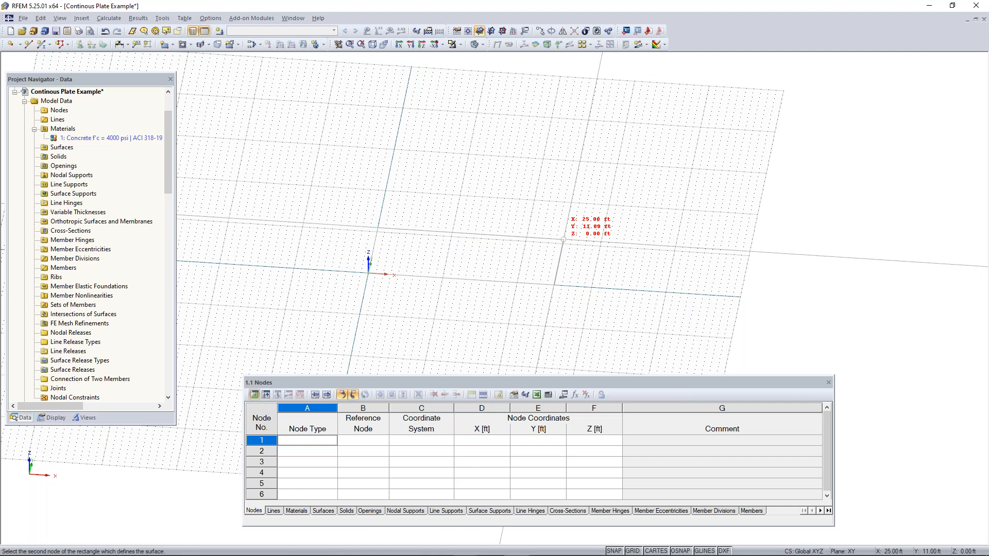
click(620, 222)
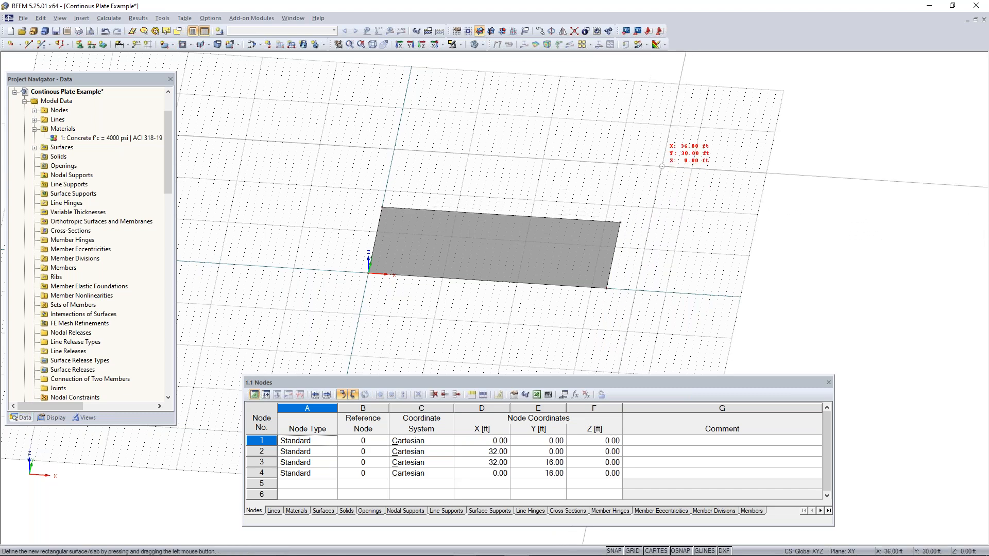
Set the solid model rendering of surfaces to "Filled incl. thickness" so the plate is shown with its depth
ctrl+middle_drag(655, 282, 583, 267)
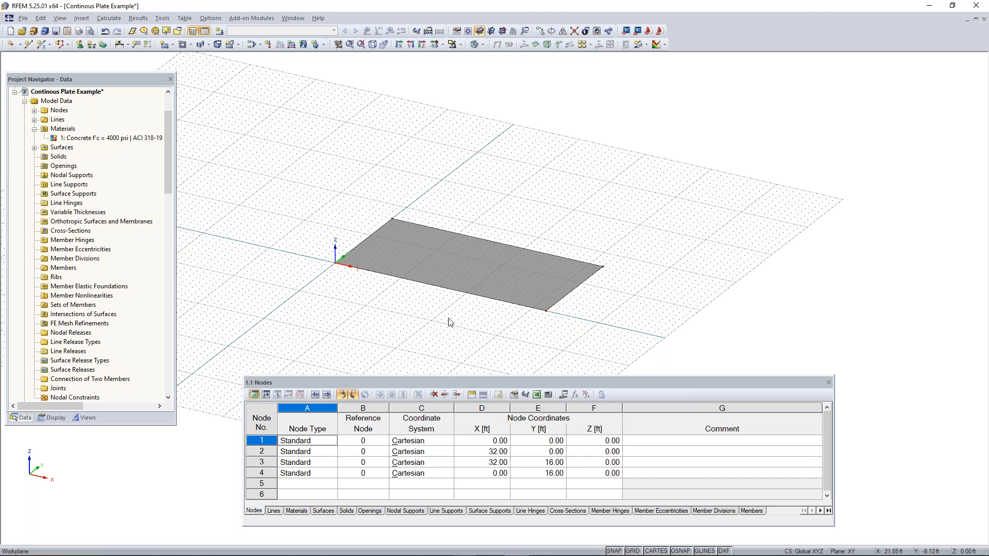
middle_drag(474, 309, 478, 270)
scroll(472, 234, up, 4)
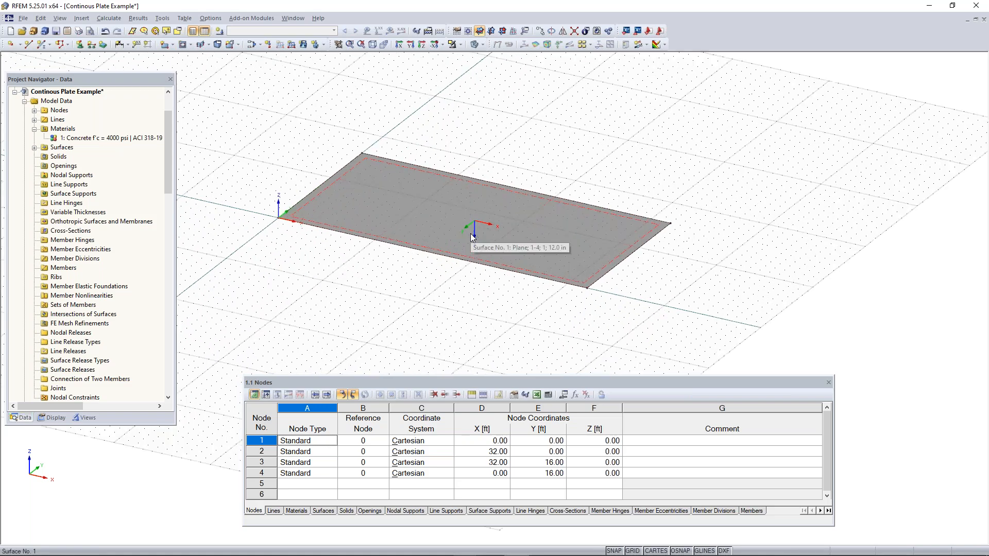
ctrl+middle_drag(472, 286, 497, 238)
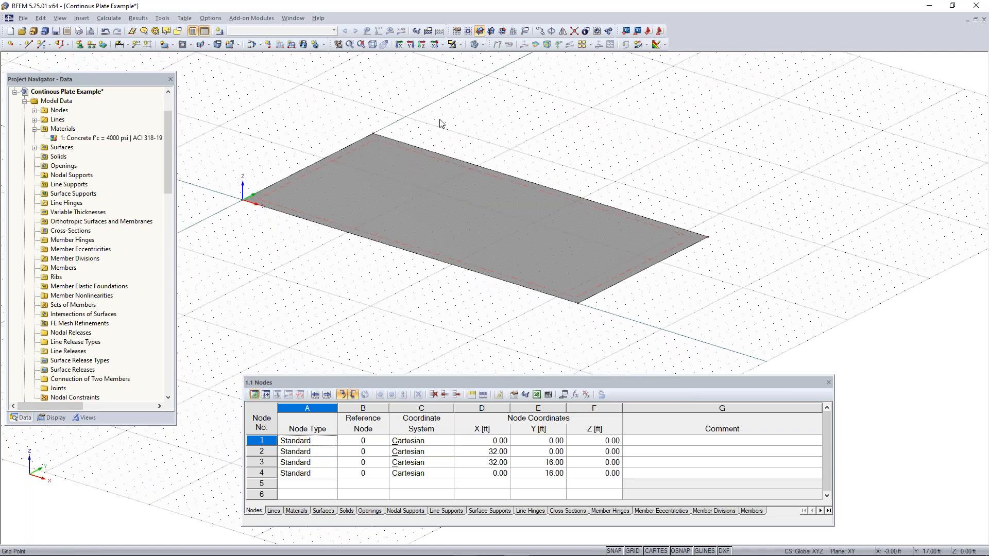
ctrl+middle_drag(614, 324, 578, 295)
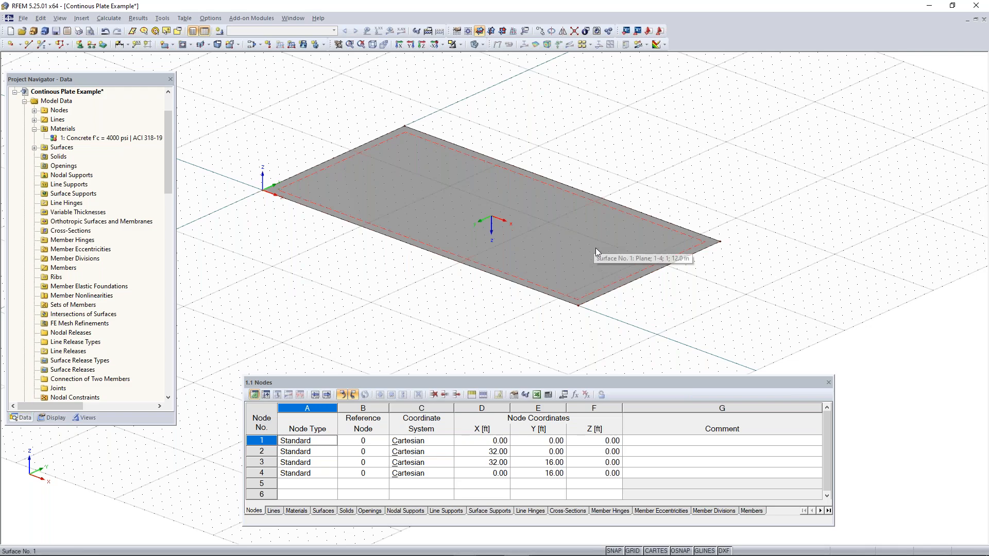
mouse_move(602, 326)
ctrl+middle_down()
mouse_move(600, 280)
mouse_move(571, 243)
mouse_move(605, 316)
ctrl+middle_up()
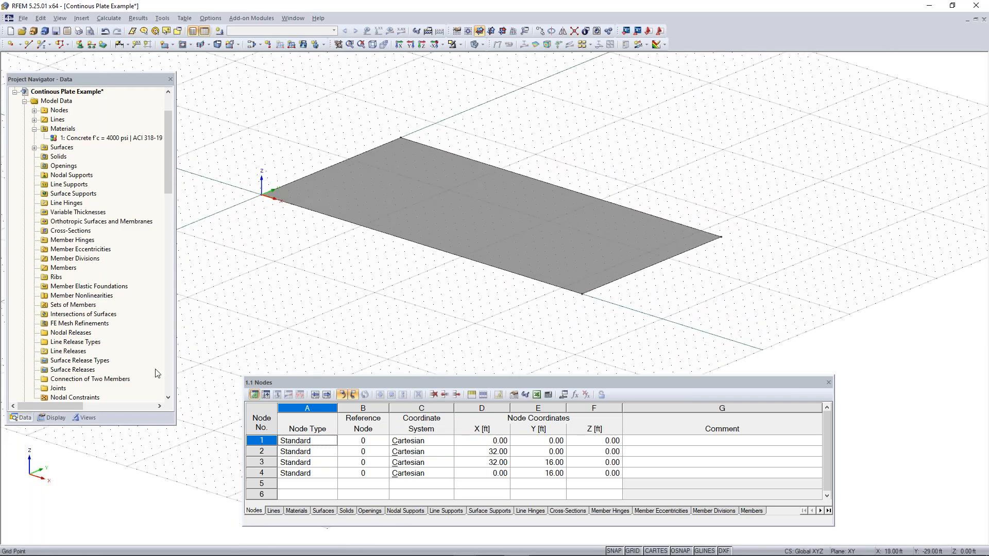
click(55, 418)
drag(169, 175, 171, 369)
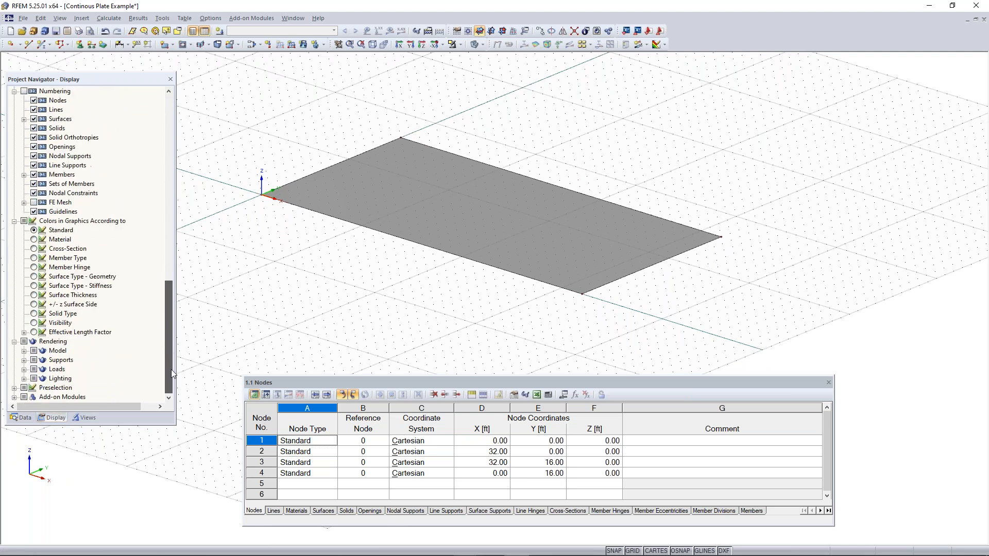
click(24, 351)
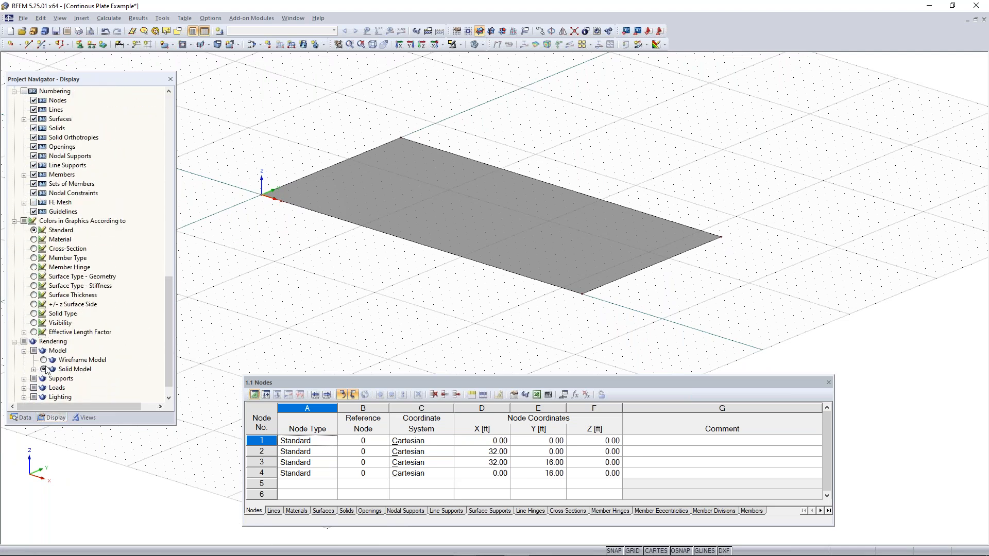
click(33, 369)
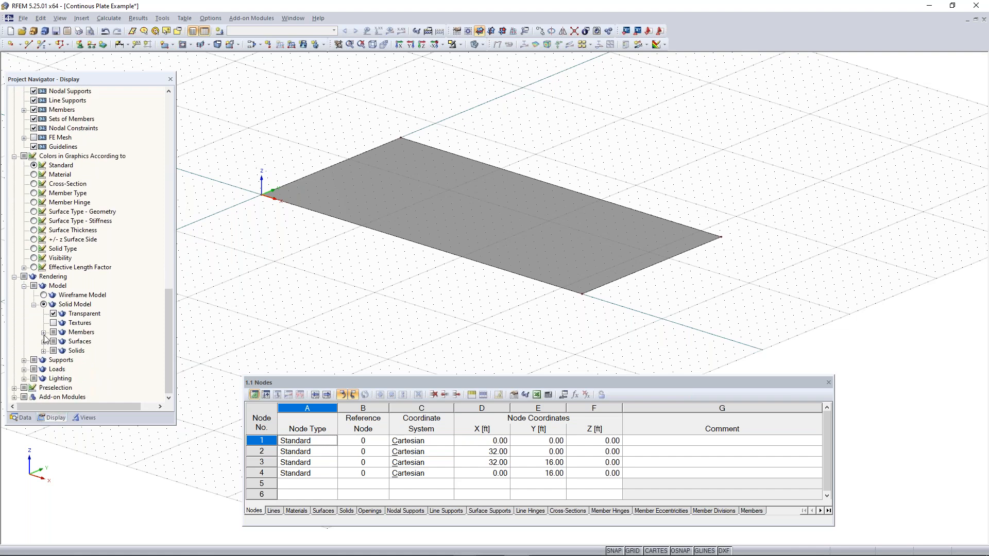
click(44, 341)
scroll(57, 346, down, 1)
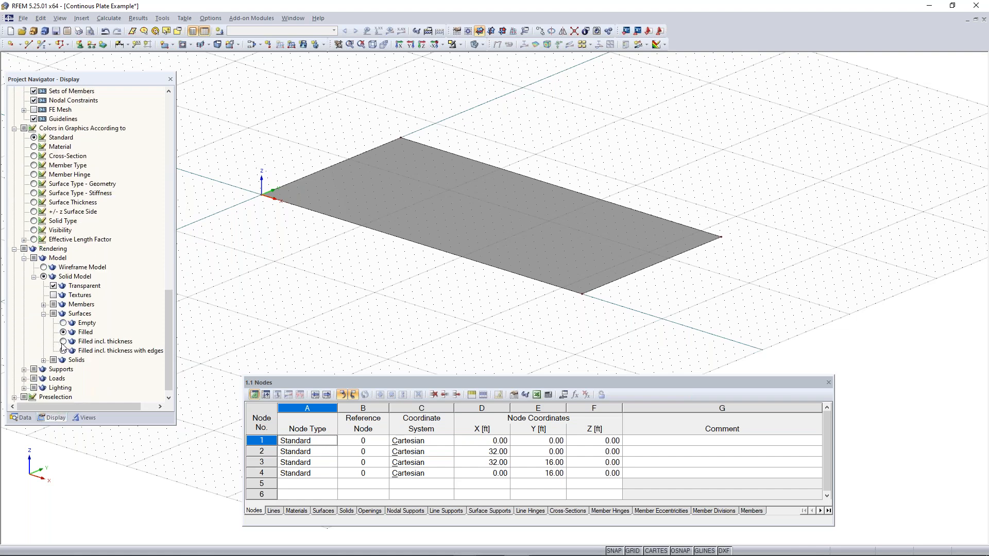
click(63, 342)
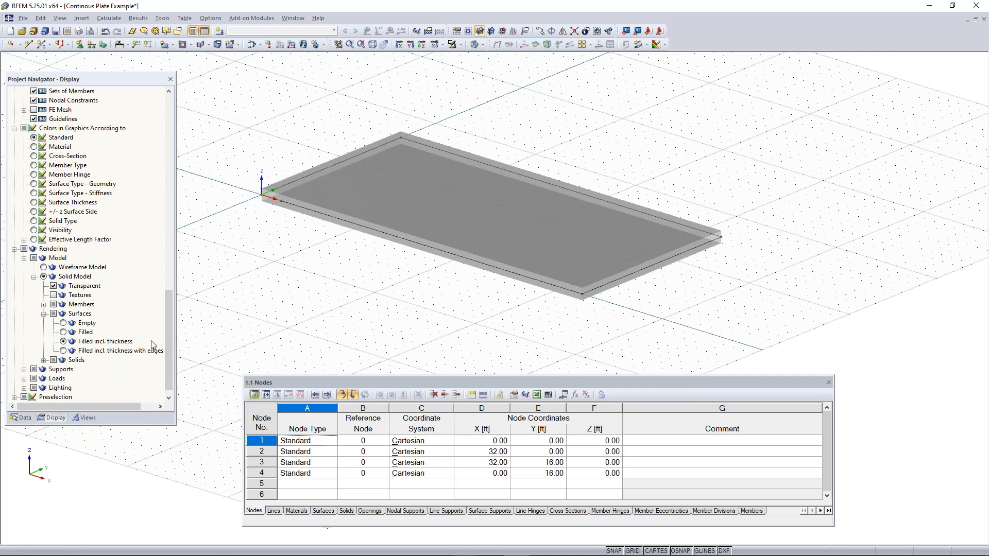
Switch the solid model rendering of surfaces to "Filled" and bring the model data tree back up in the navigator
ctrl+middle_drag(618, 315, 503, 285)
scroll(477, 278, up, 5)
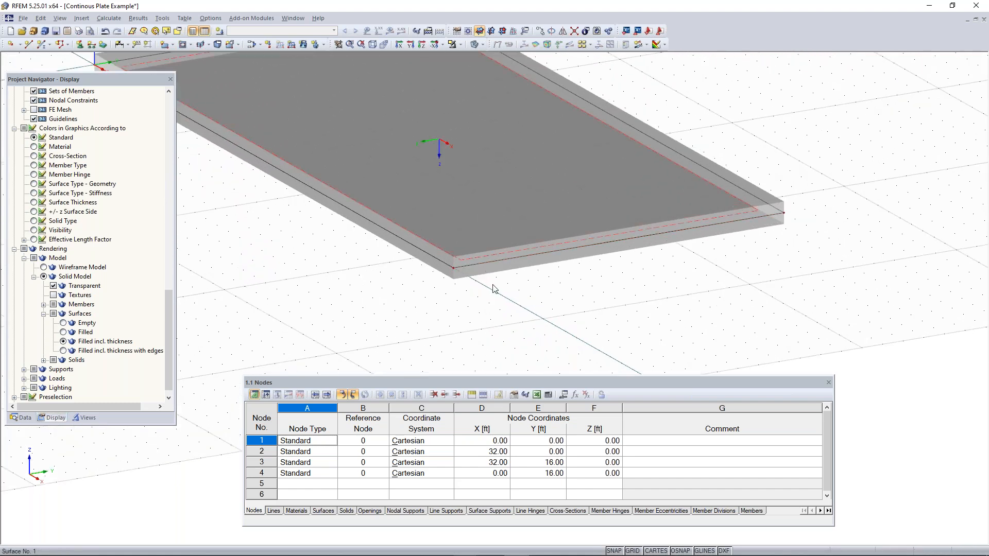
middle_drag(386, 302, 517, 347)
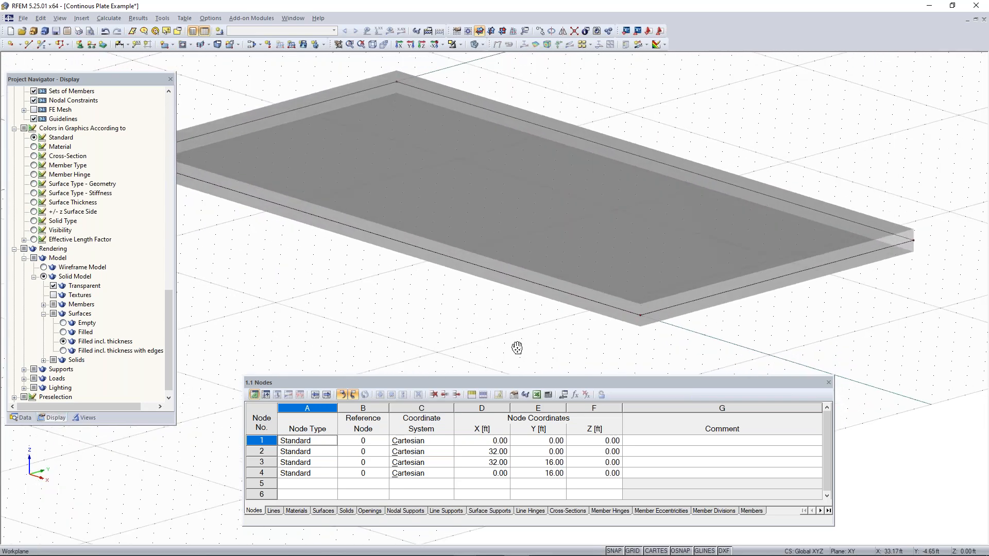
scroll(513, 345, down, 2)
click(63, 333)
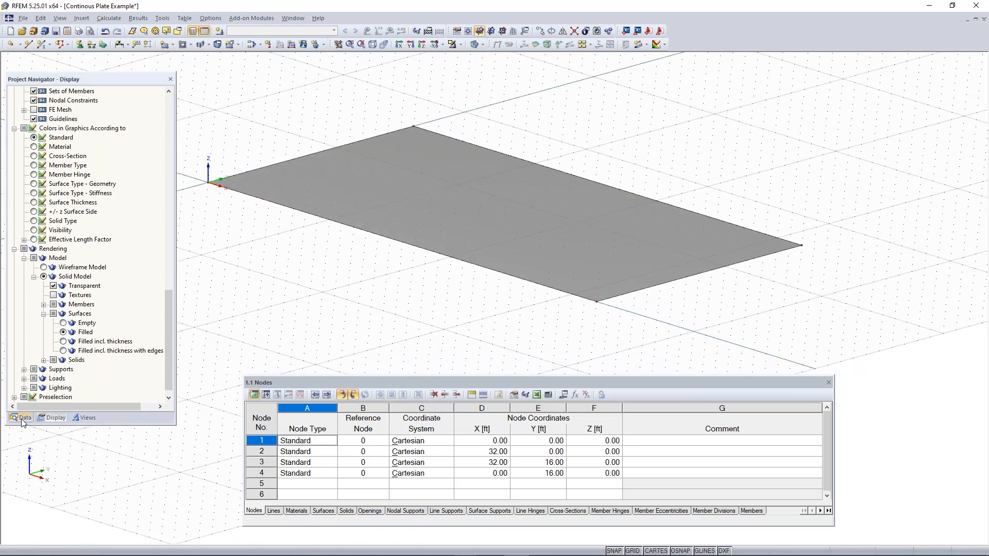
click(22, 418)
scroll(457, 304, down, 2)
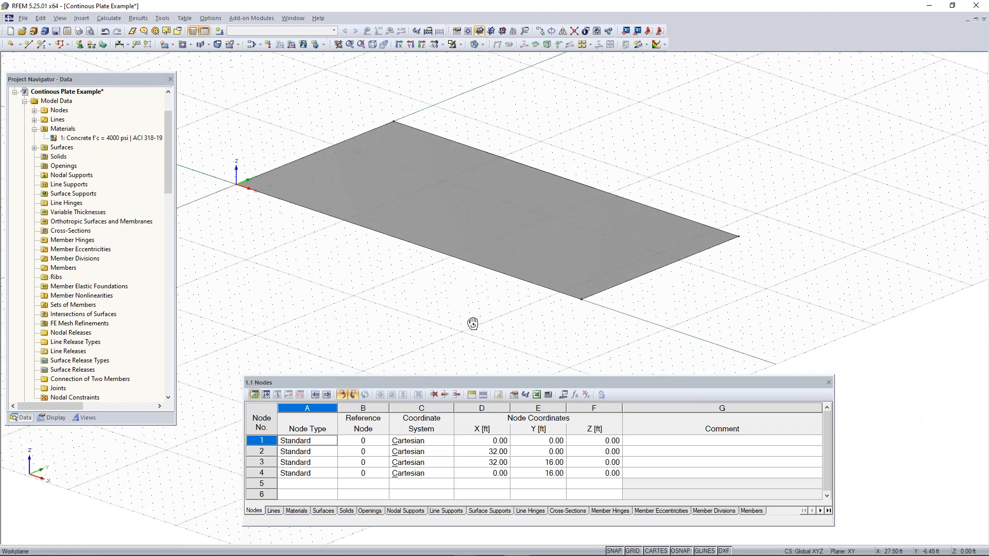
Draw a second rectangular surface of the same size as the first, from X 0 ft, Y 21 ft to X 32 ft, with unchanged surface settings
ctrl+middle_drag(473, 323, 498, 330)
scroll(498, 329, down, 2)
middle_drag(595, 301, 517, 331)
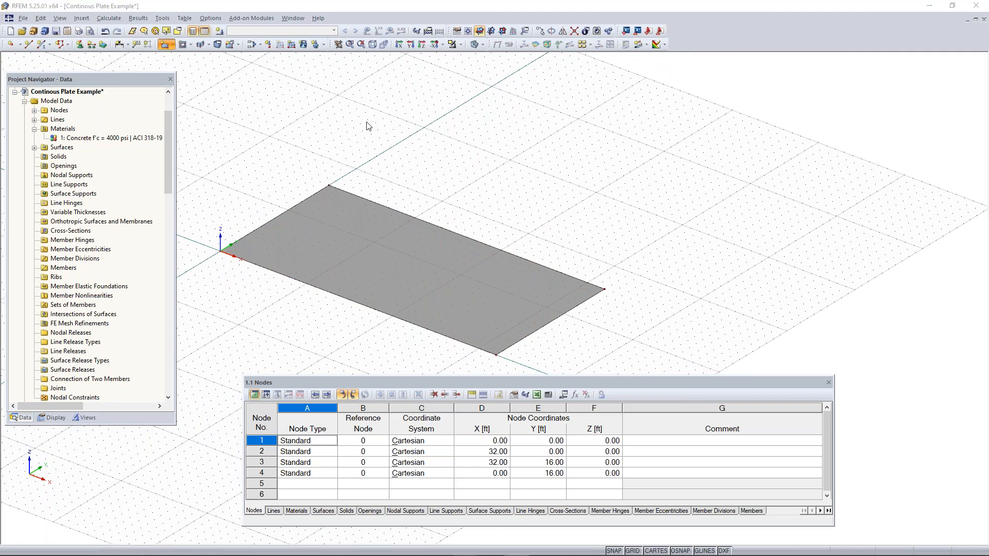
click(587, 394)
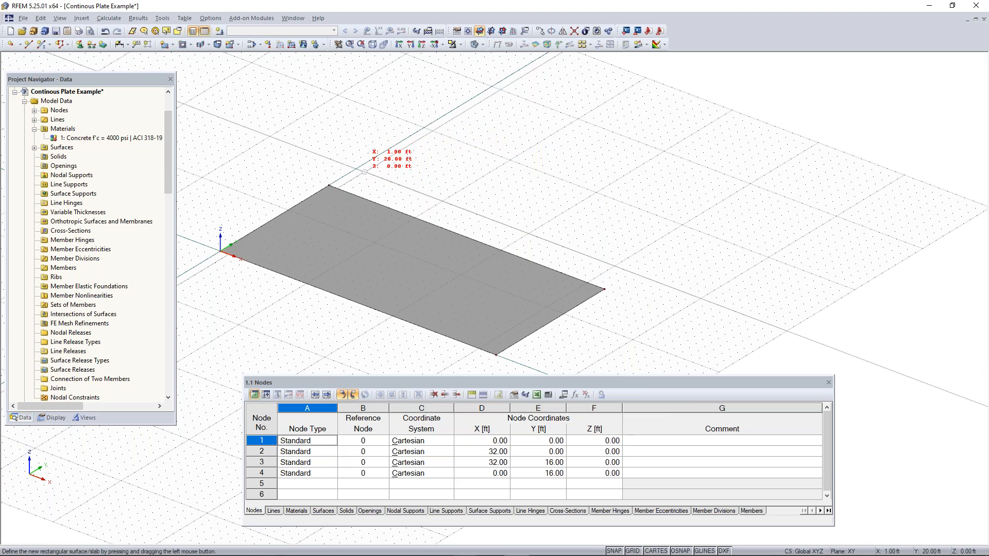
scroll(356, 165, up, 2)
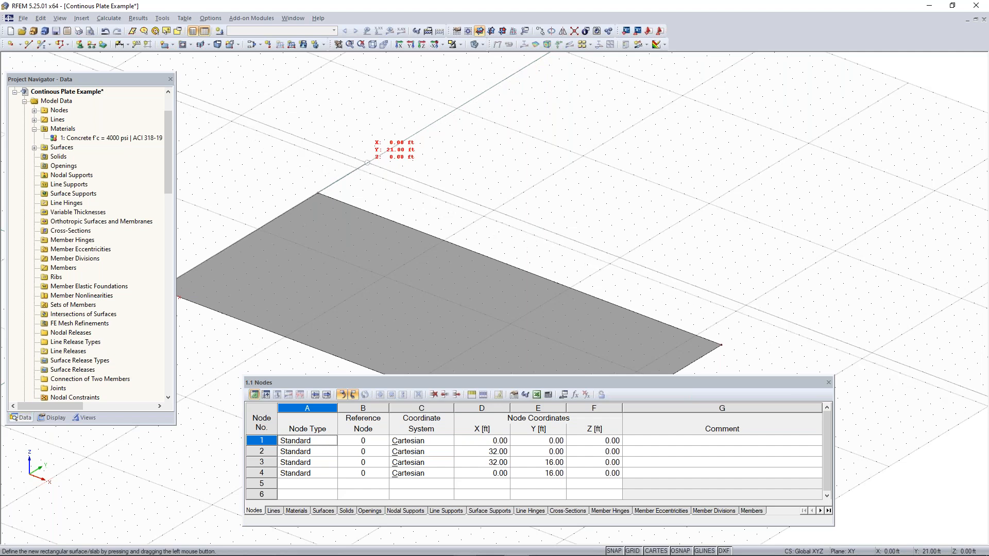
click(368, 163)
middle_drag(701, 219, 728, 322)
scroll(724, 319, down, 1)
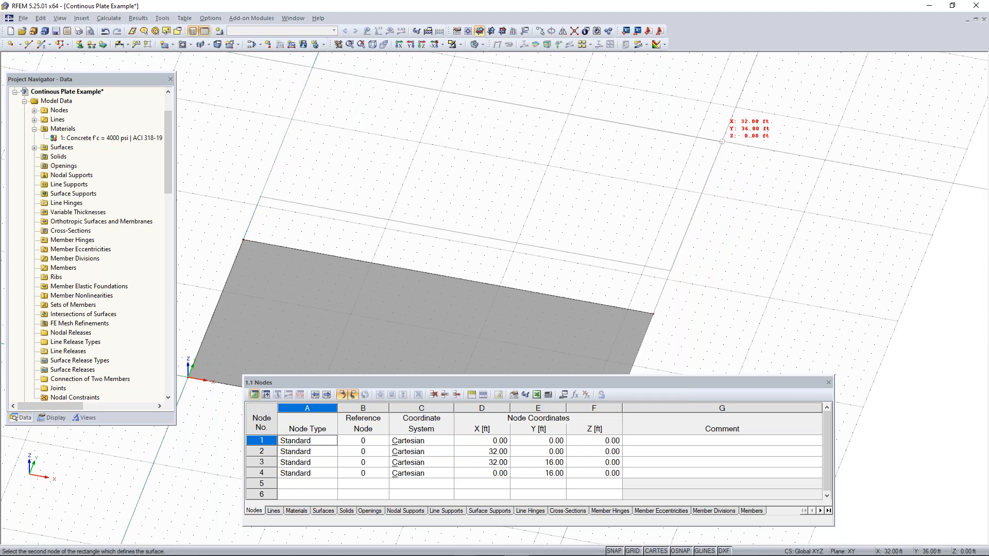
click(726, 133)
scroll(752, 176, down, 3)
middle_drag(766, 186, 680, 221)
key(Escape)
scroll(662, 293, down, 2)
scroll(663, 293, down, 1)
middle_drag(663, 293, 479, 205)
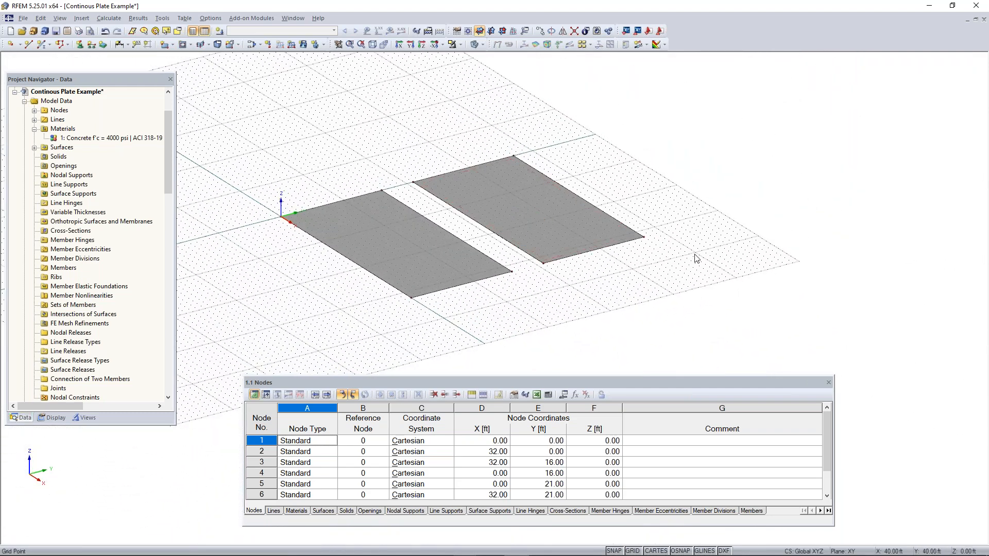
middle_drag(695, 257, 623, 289)
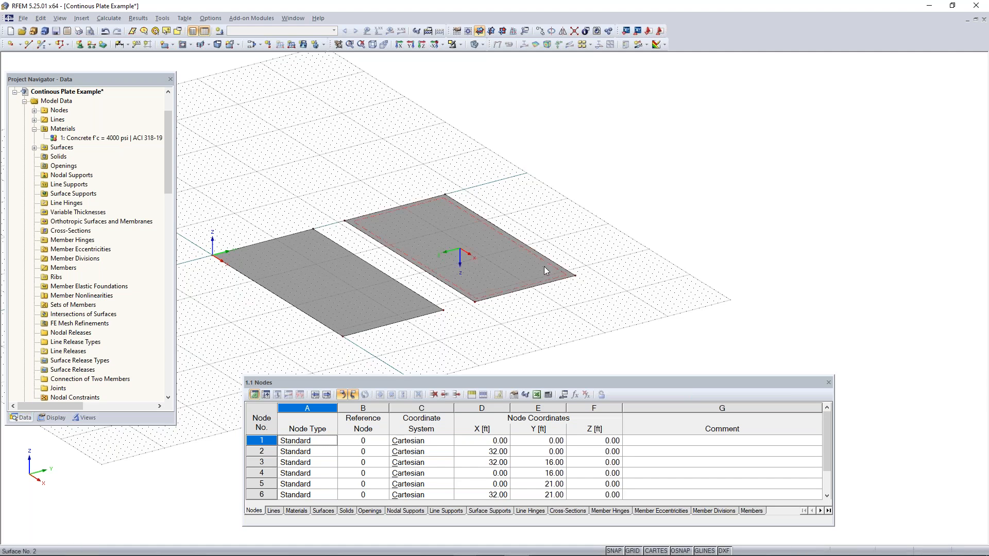
middle_drag(586, 284, 562, 277)
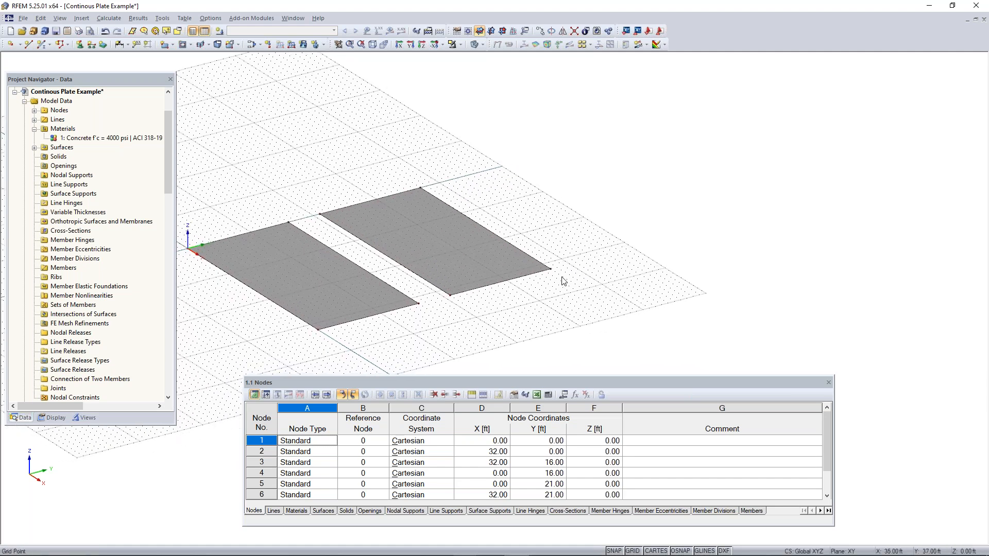
right_drag(380, 288, 494, 314)
click(364, 260)
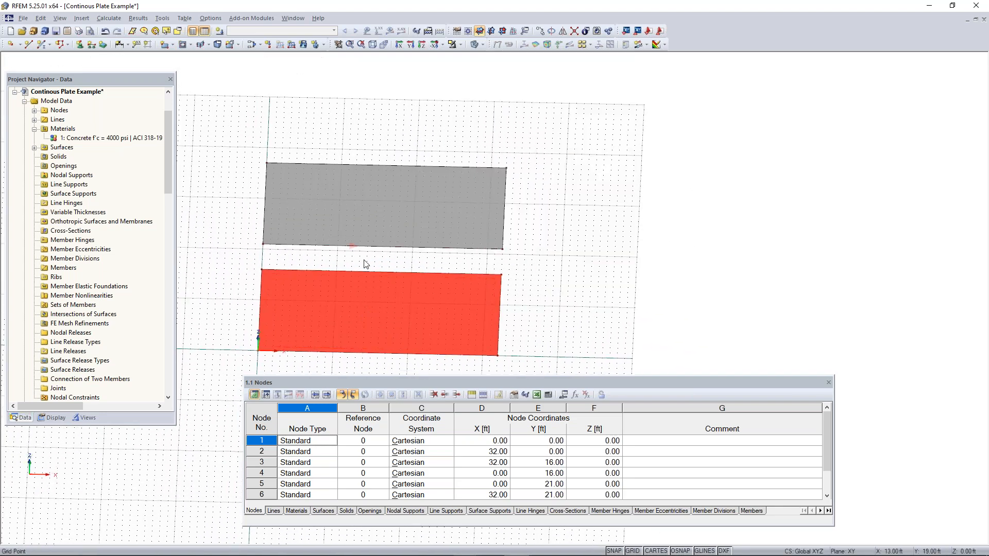
click(365, 261)
middle_drag(405, 265, 484, 286)
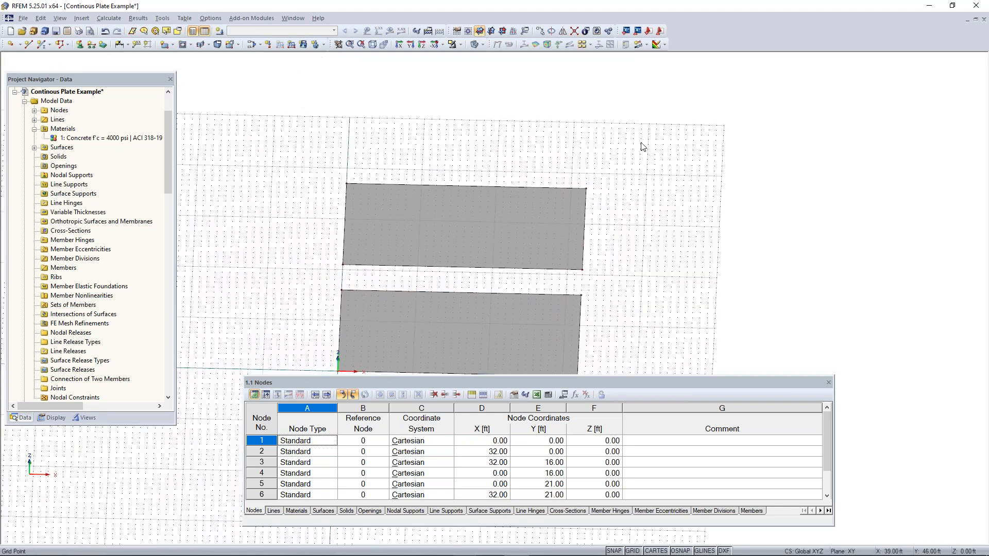
Select the second surface and make 1 copy displaced 21 ft in Y, picking two points for the displacement vector
drag(640, 143, 297, 278)
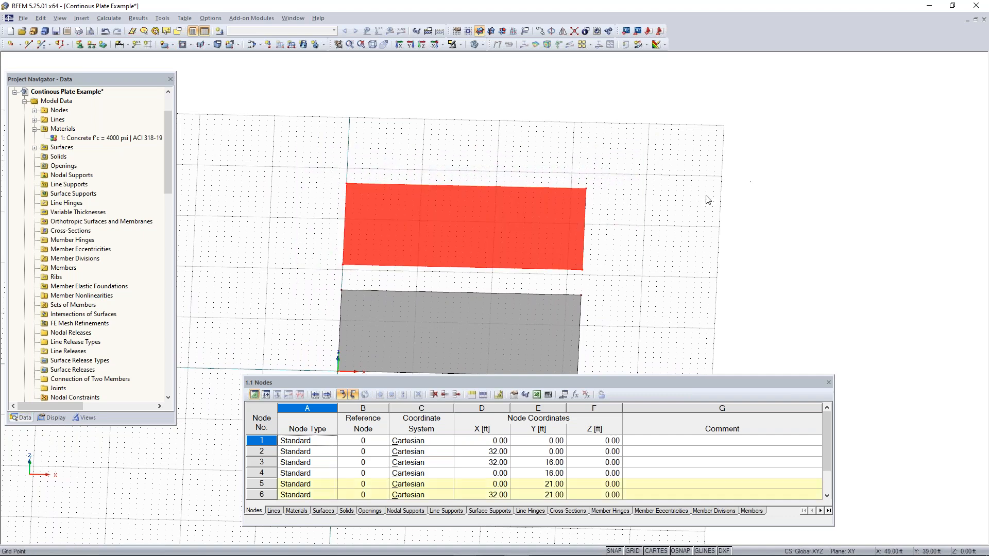
ctrl+middle_drag(714, 239, 528, 216)
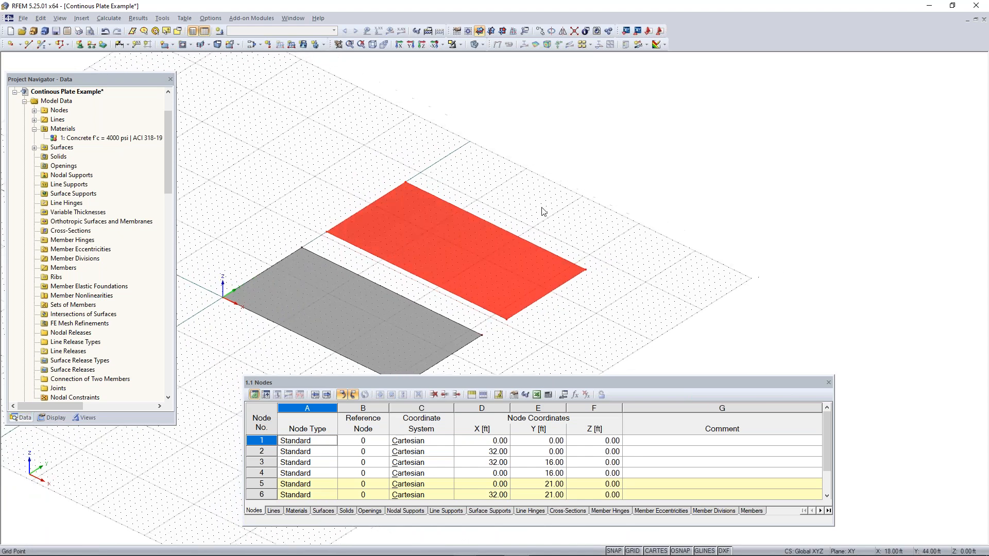
click(539, 31)
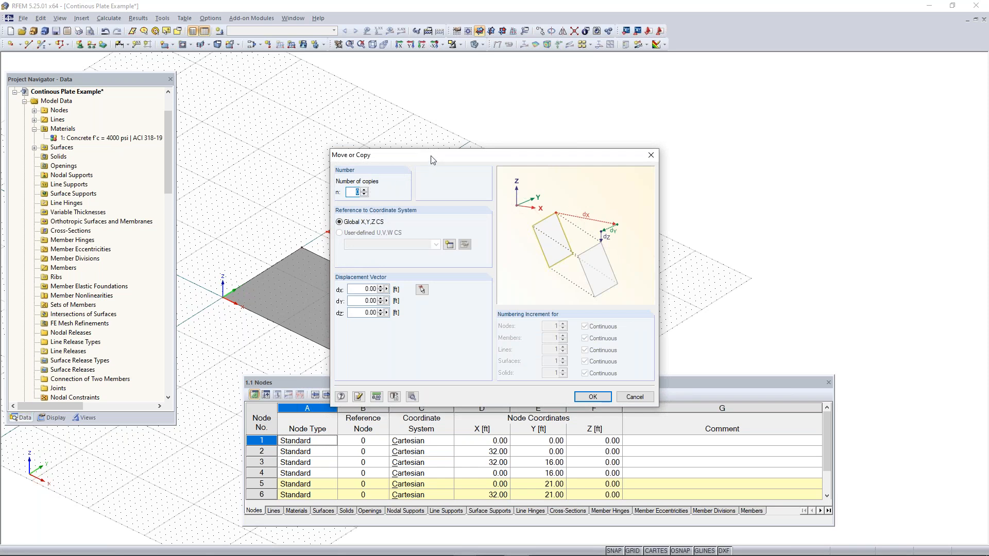
drag(422, 159, 641, 170)
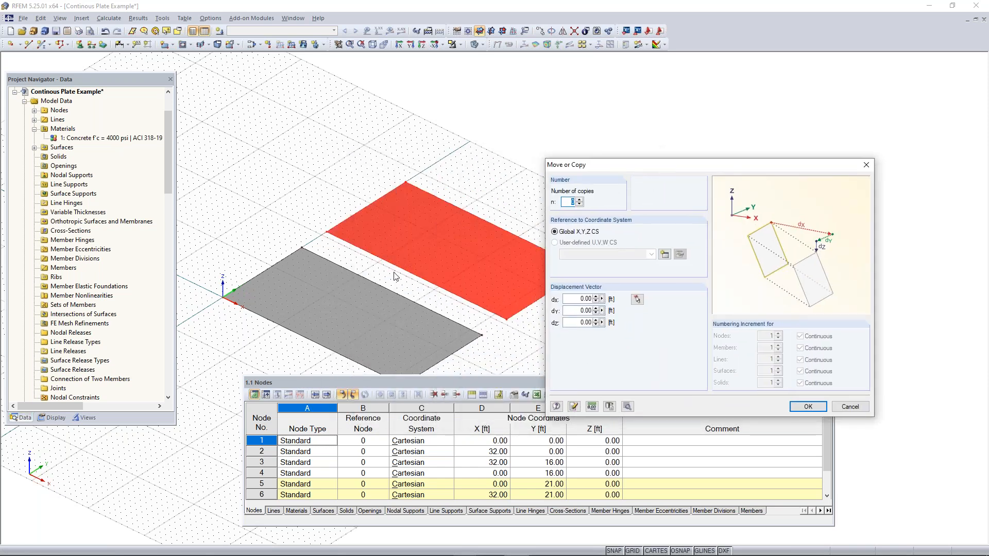
click(580, 200)
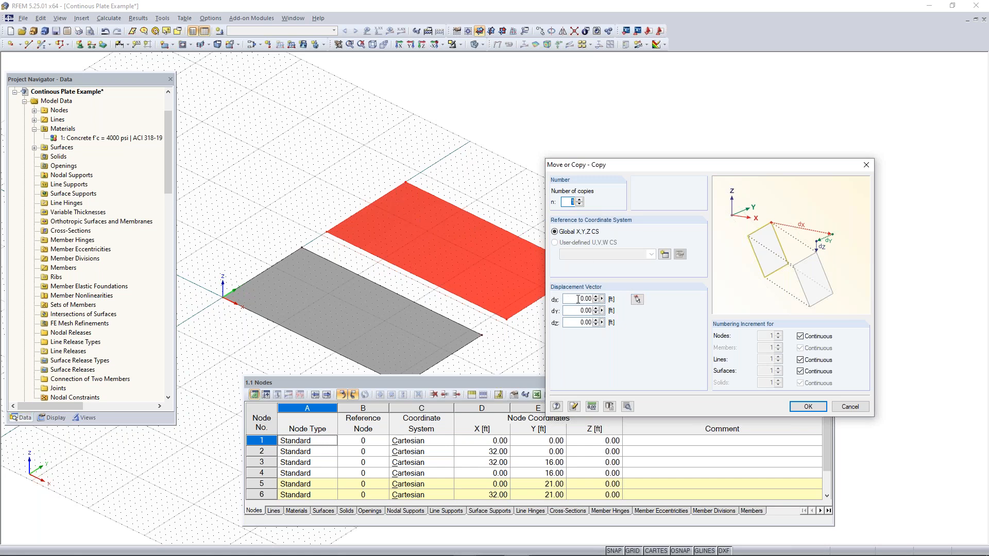
click(637, 299)
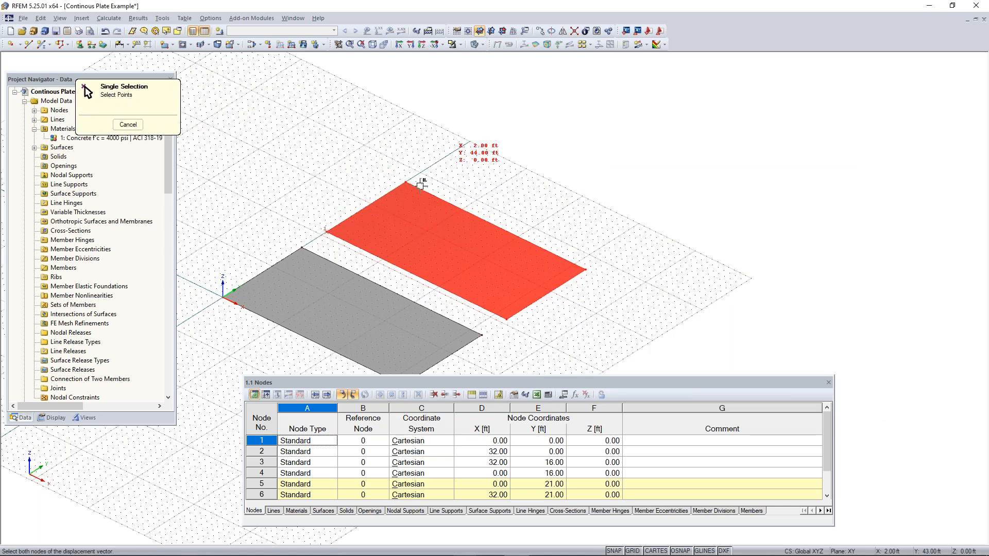
middle_drag(447, 178, 417, 239)
scroll(417, 239, up, 1)
scroll(401, 235, up, 2)
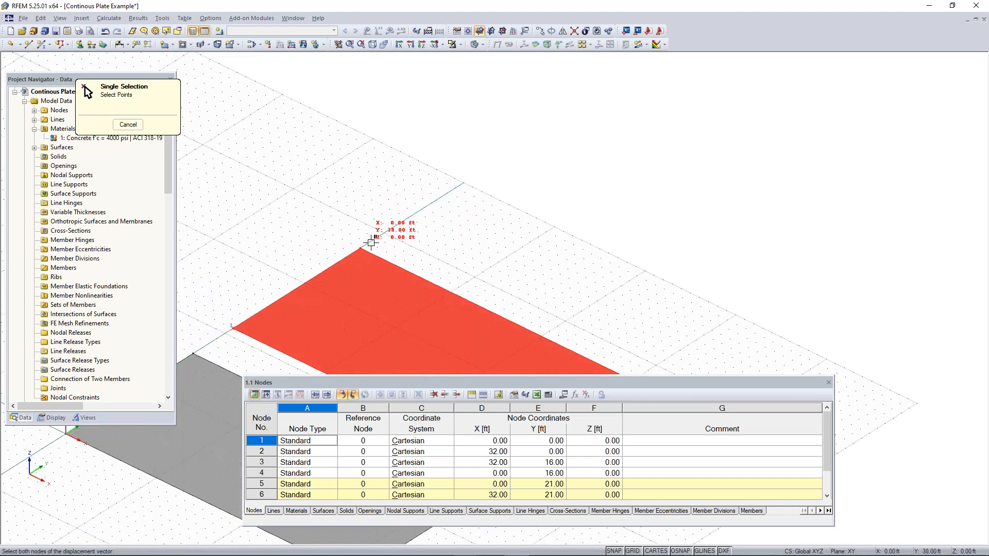
click(400, 223)
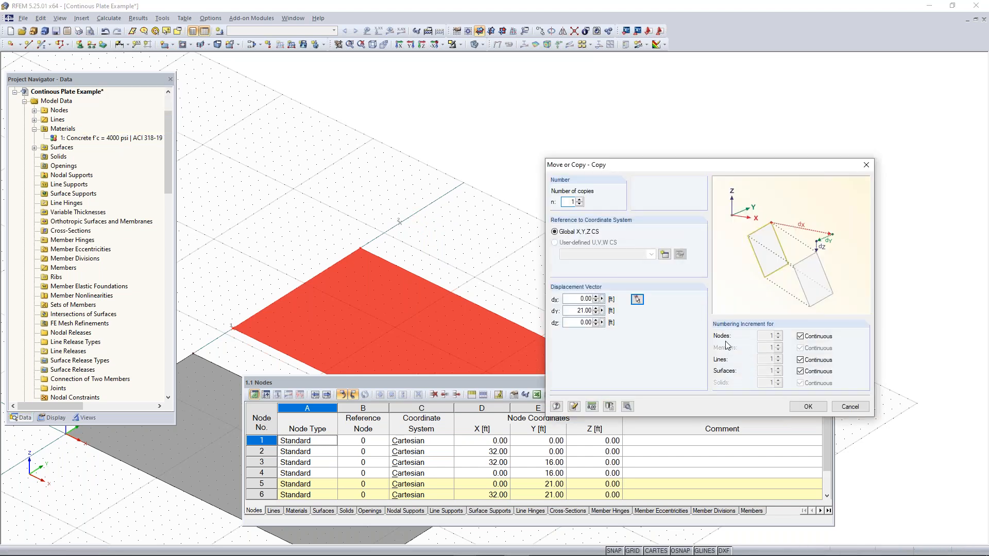
click(810, 406)
scroll(644, 312, down, 5)
middle_drag(644, 313, 566, 236)
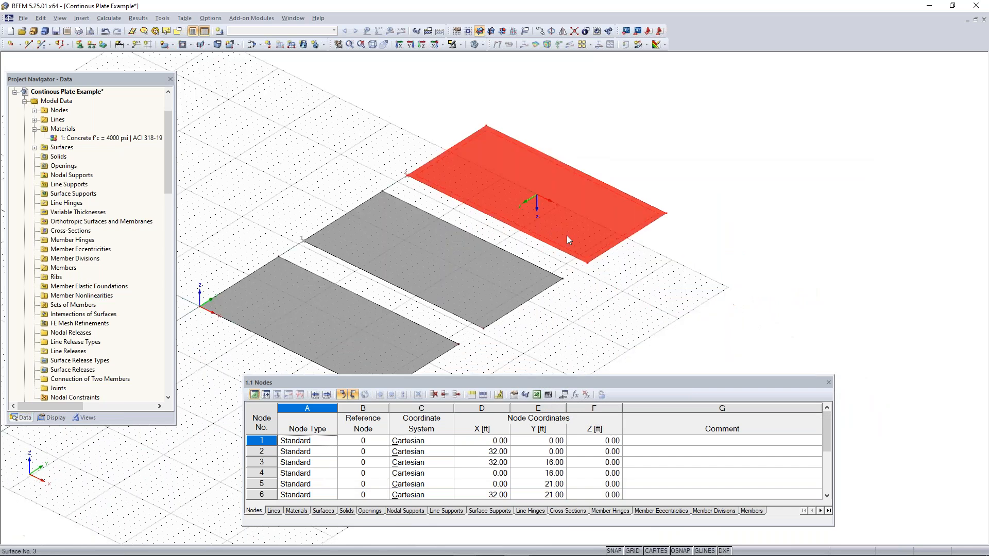
click(596, 303)
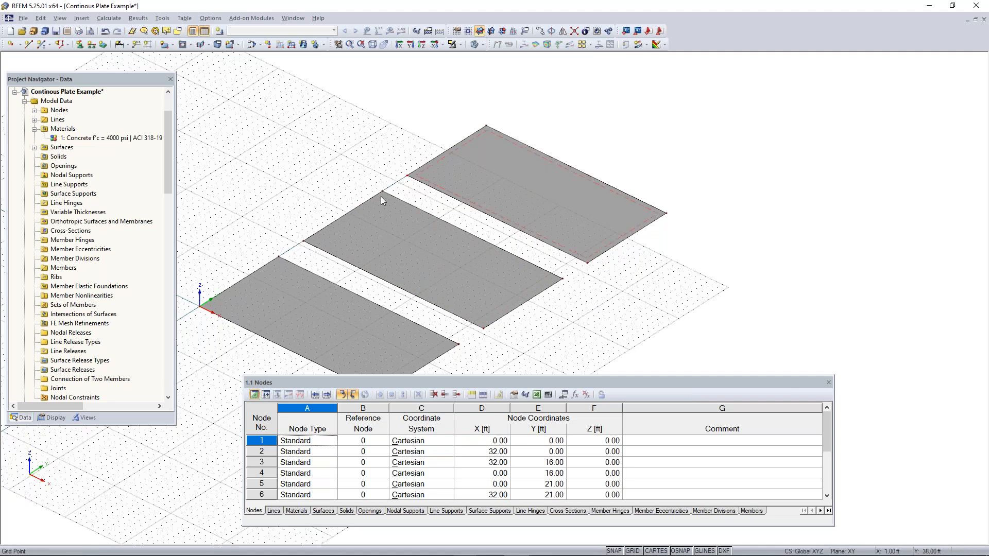
Select all three surfaces and move them together so the middle surface's corner node at X 0, Y 21 ft lands on the origin
scroll(562, 268, down, 1)
scroll(560, 265, down, 2)
mouse_move(562, 272)
ctrl+middle_down()
mouse_move(595, 283)
mouse_move(557, 285)
ctrl+middle_up()
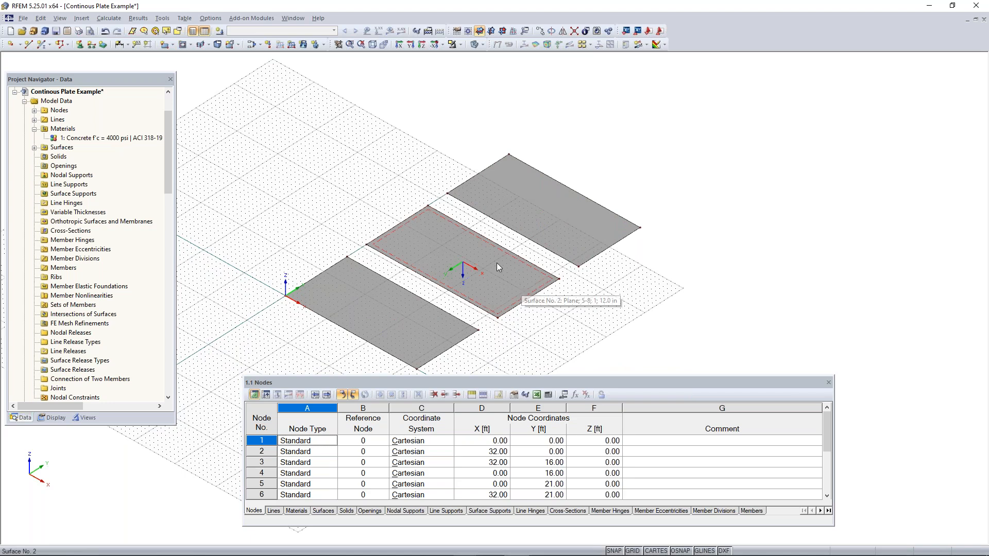
scroll(497, 263, down, 1)
middle_drag(489, 288, 586, 274)
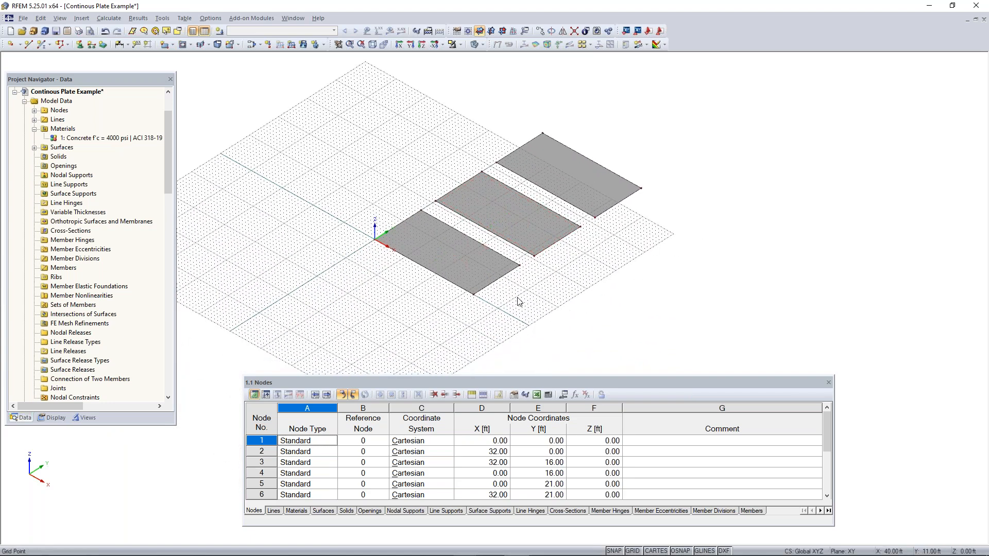
middle_drag(657, 266, 684, 271)
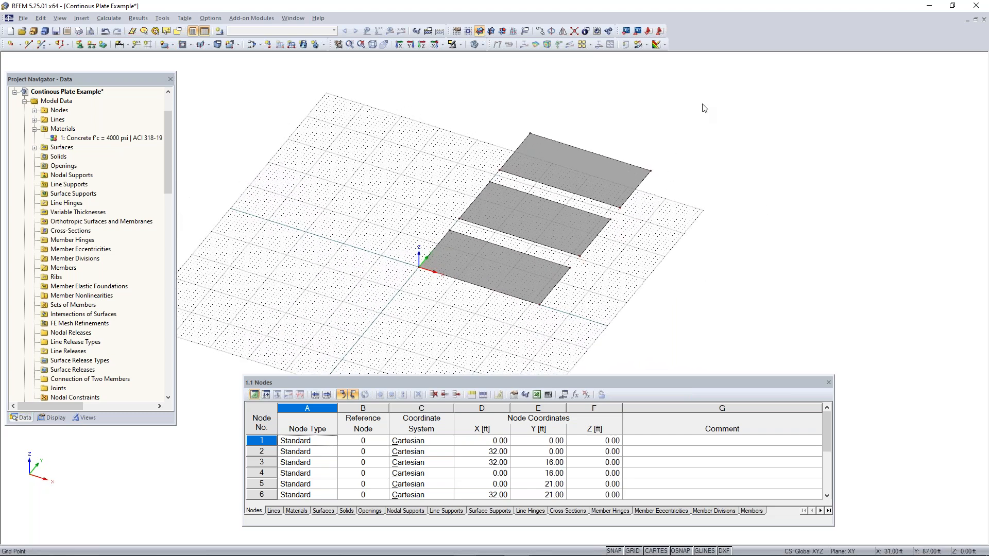
drag(705, 106, 361, 336)
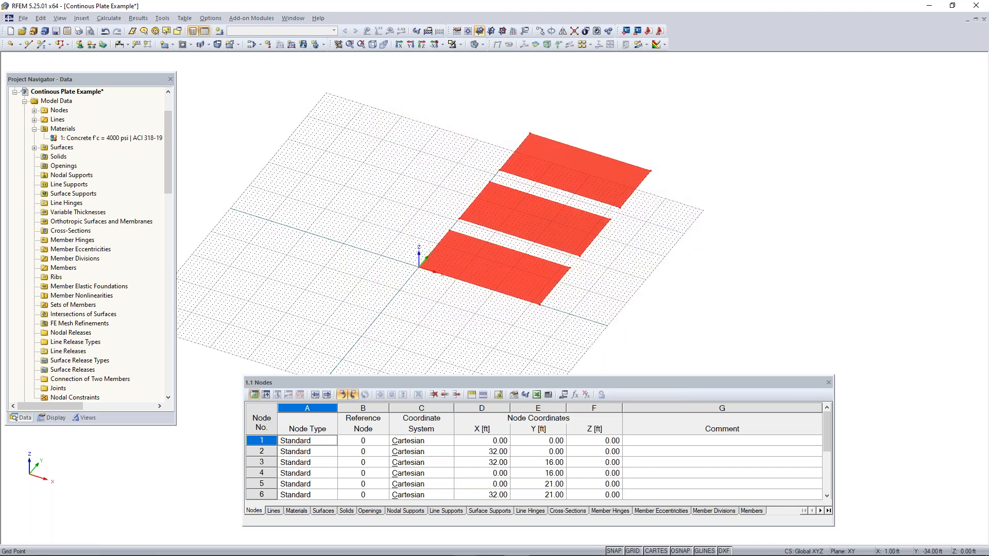
click(460, 219)
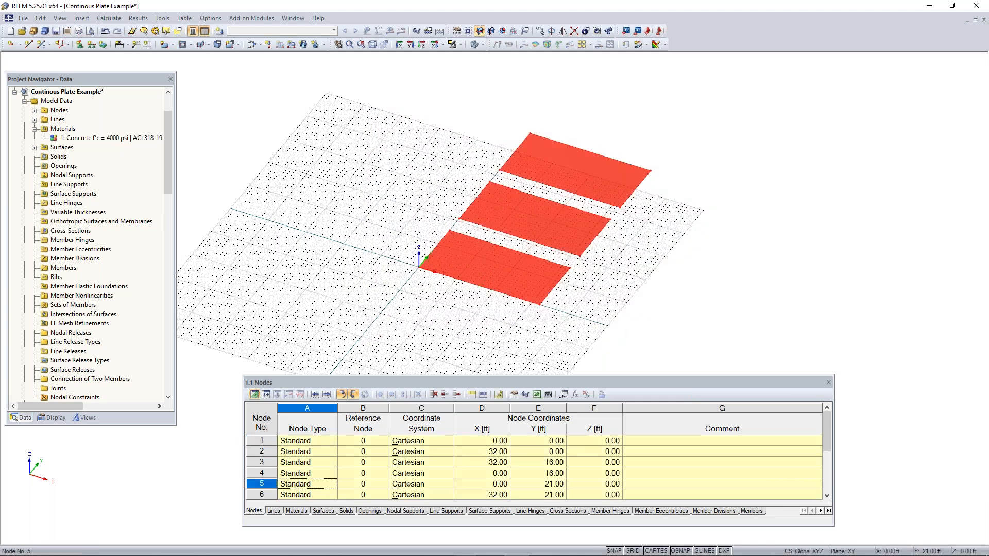
drag(456, 225, 417, 269)
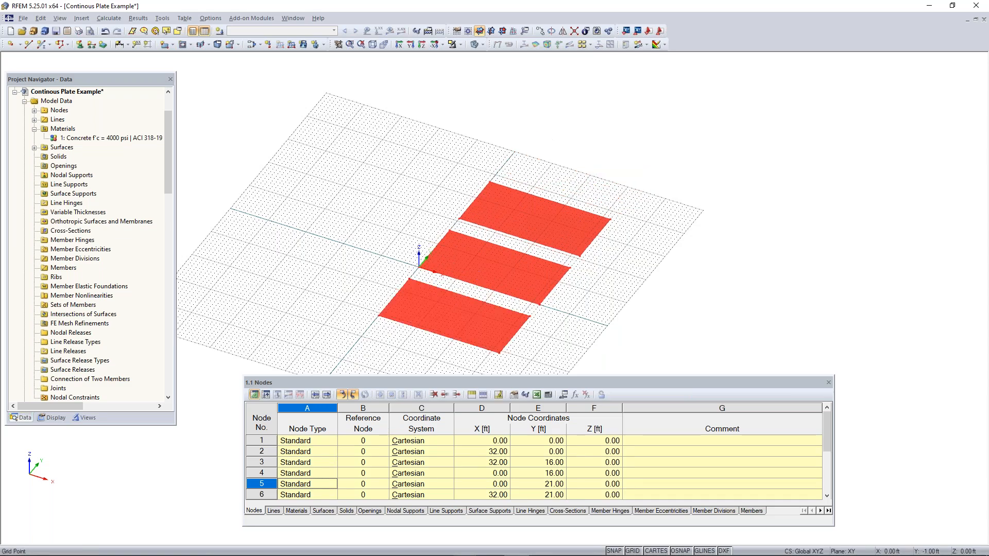
click(399, 245)
scroll(396, 255, down, 1)
middle_drag(396, 255, 420, 232)
mouse_move(420, 232)
ctrl+middle_down()
mouse_move(468, 238)
mouse_move(406, 223)
ctrl+middle_up()
scroll(449, 258, up, 2)
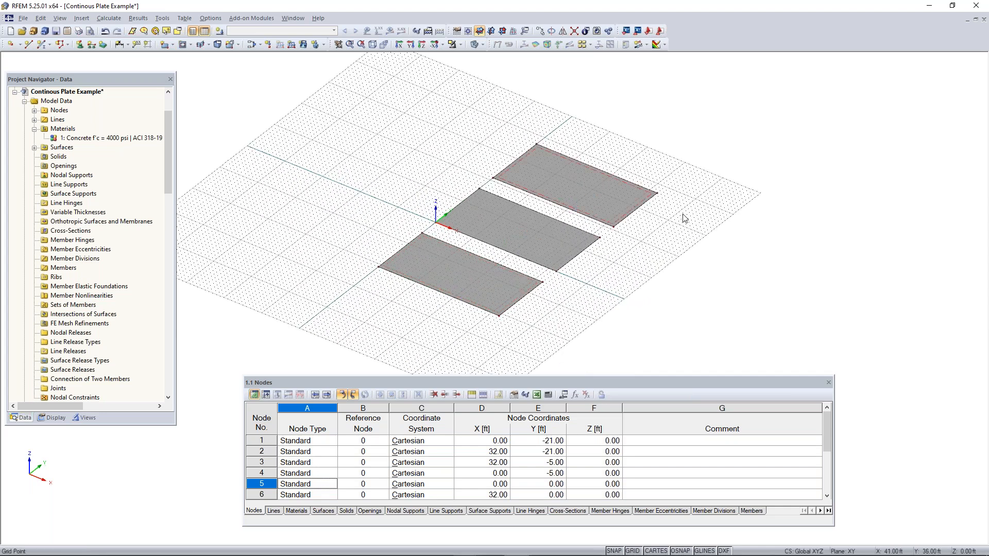
middle_drag(684, 213, 593, 263)
scroll(521, 223, up, 2)
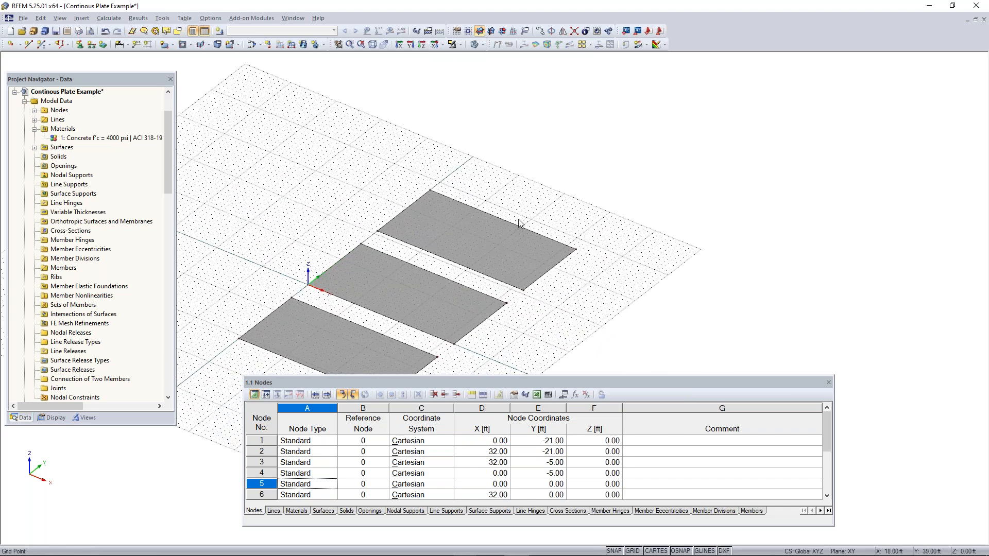
scroll(521, 223, up, 1)
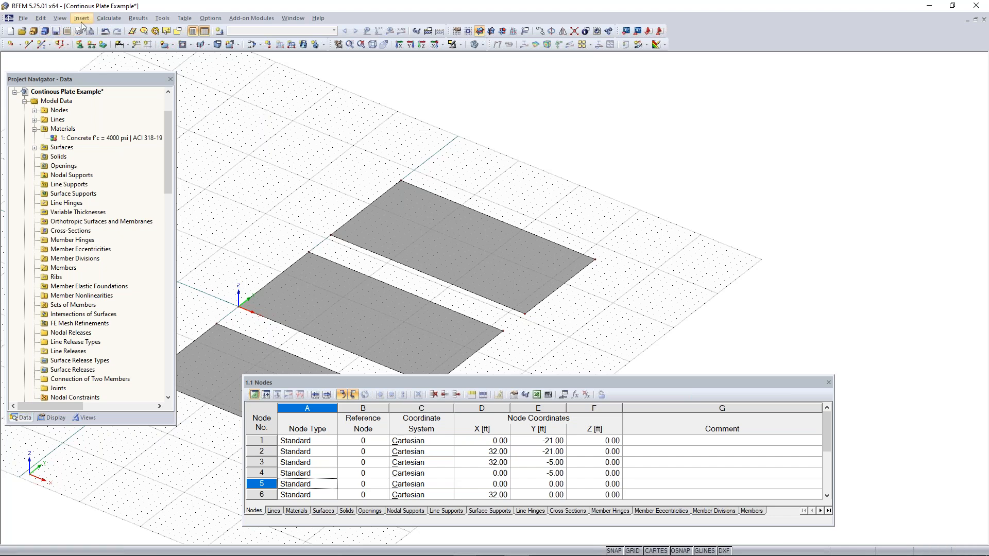
Set up a new single beam member with a massive rectangular cross-section, b 40 in and h 12 in, in Concrete f'c = 4000 psi
click(41, 45)
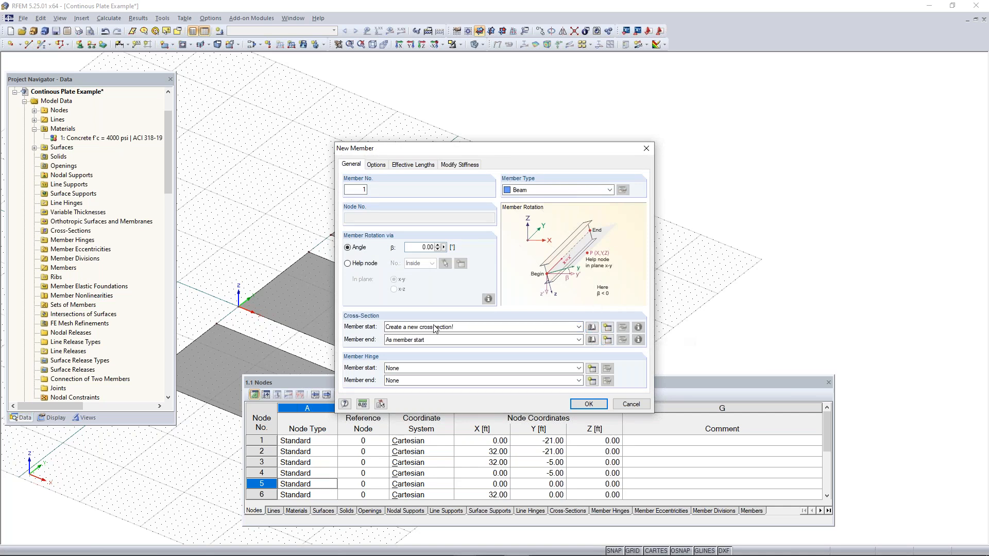
drag(471, 149, 455, 111)
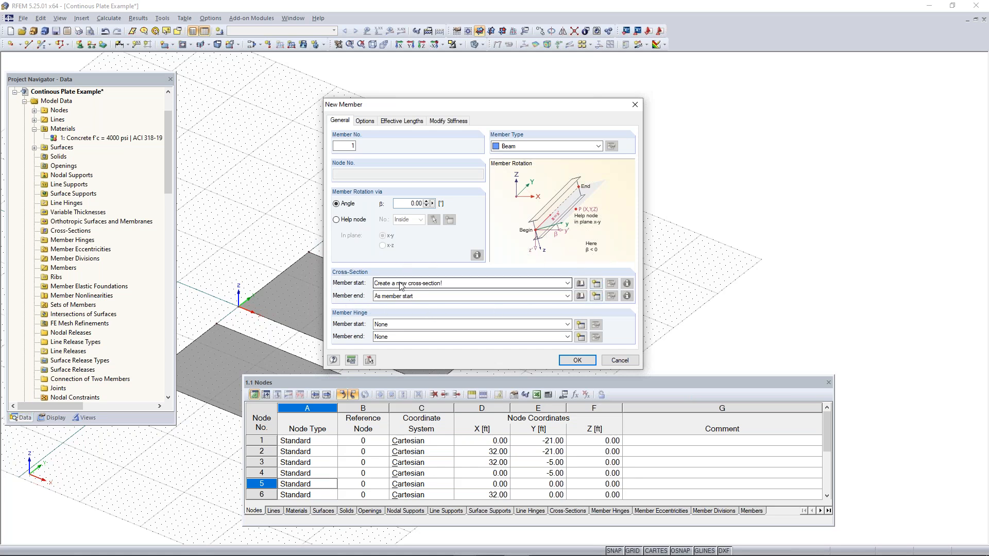
click(581, 284)
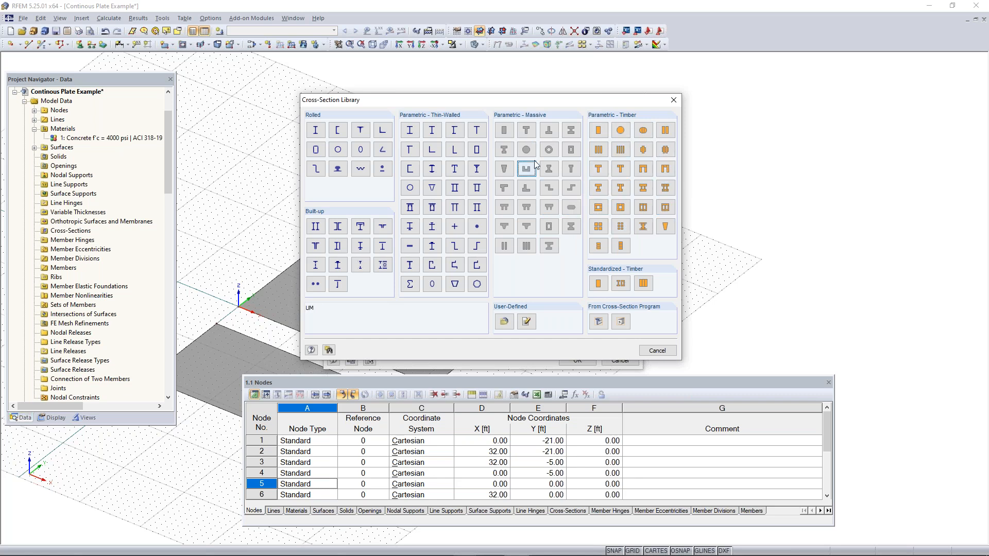
drag(516, 103, 557, 101)
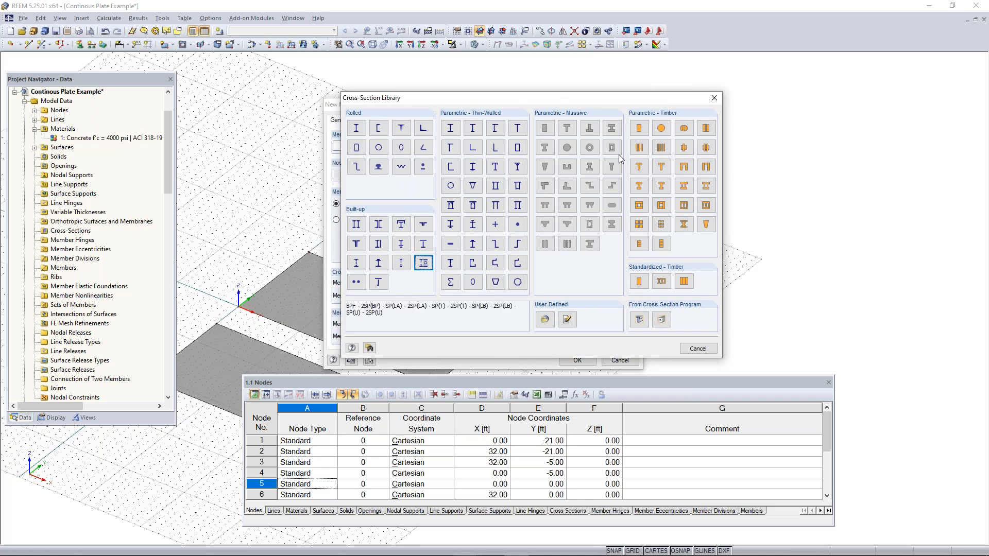
click(544, 129)
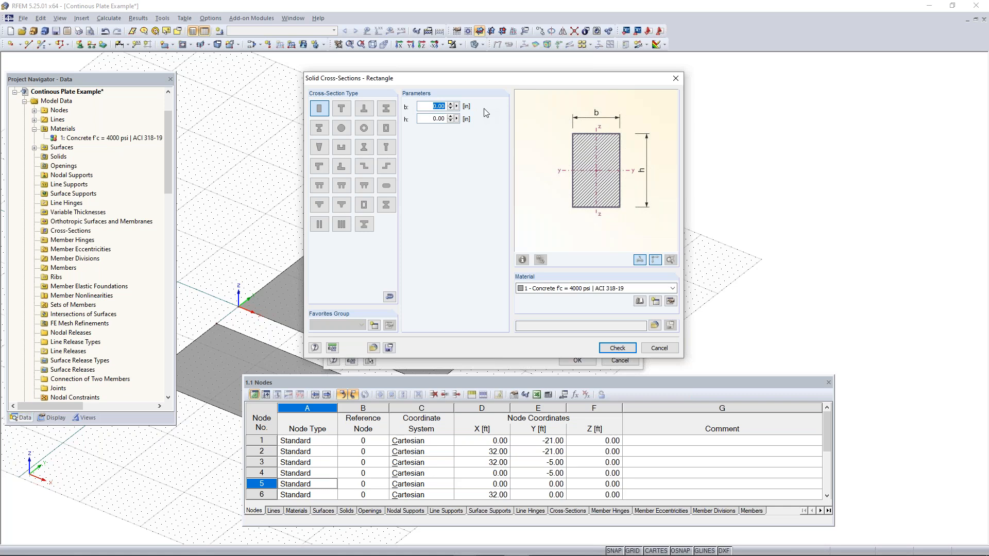
text(40)
text(12)
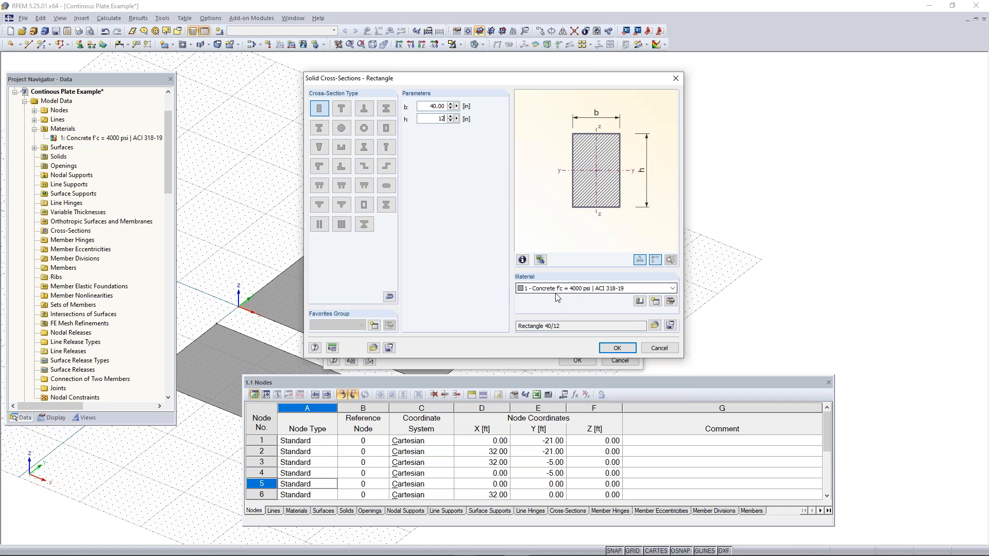
click(575, 290)
click(572, 298)
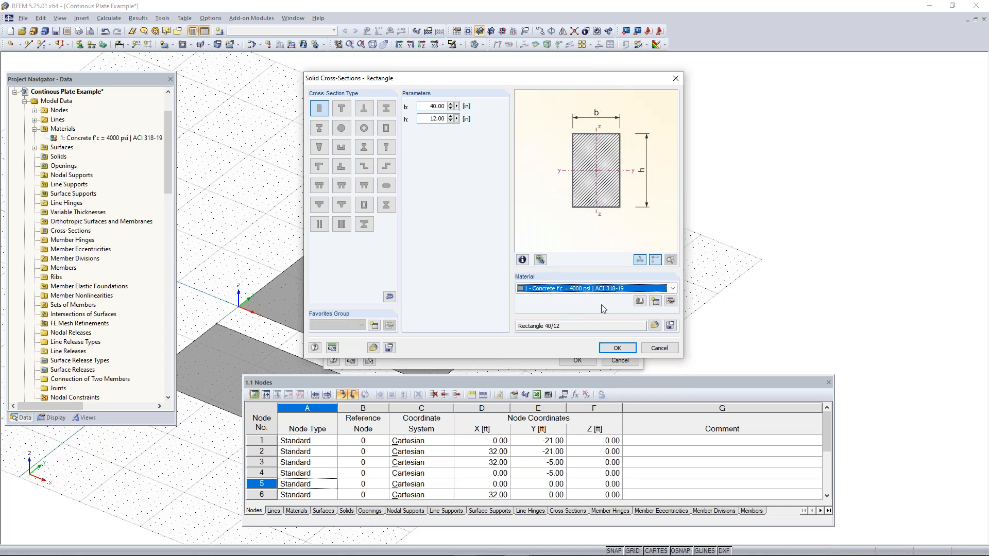
click(617, 348)
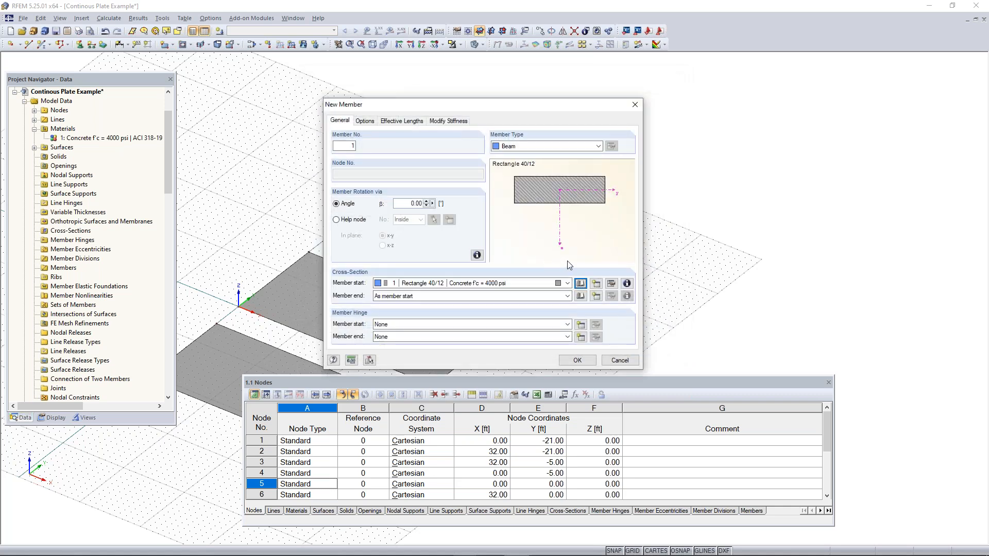
click(577, 361)
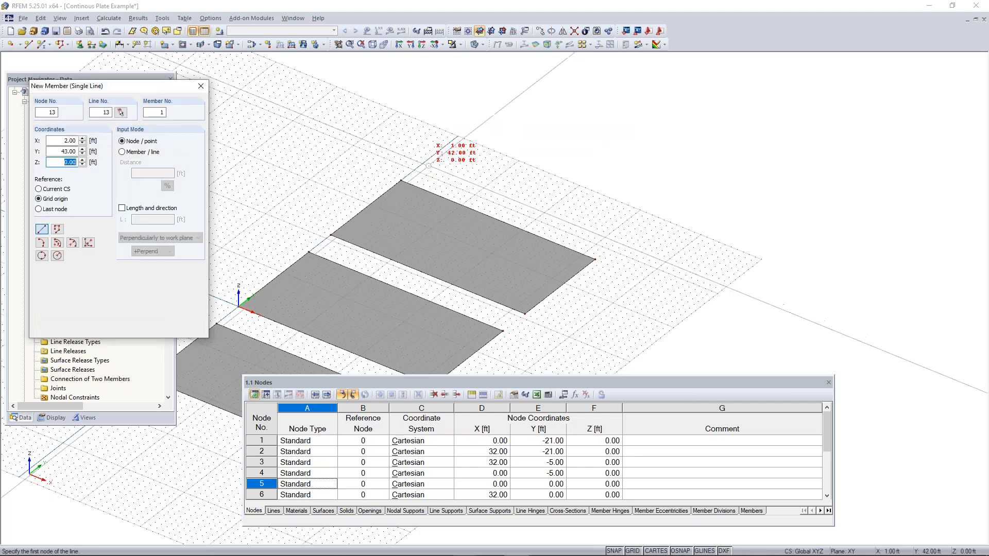
Place the member beyond the third surface, parallel to its long edge, from about X 0 ft, Y 42 ft to about X 32 ft, Y 42 ft
scroll(427, 162, up, 5)
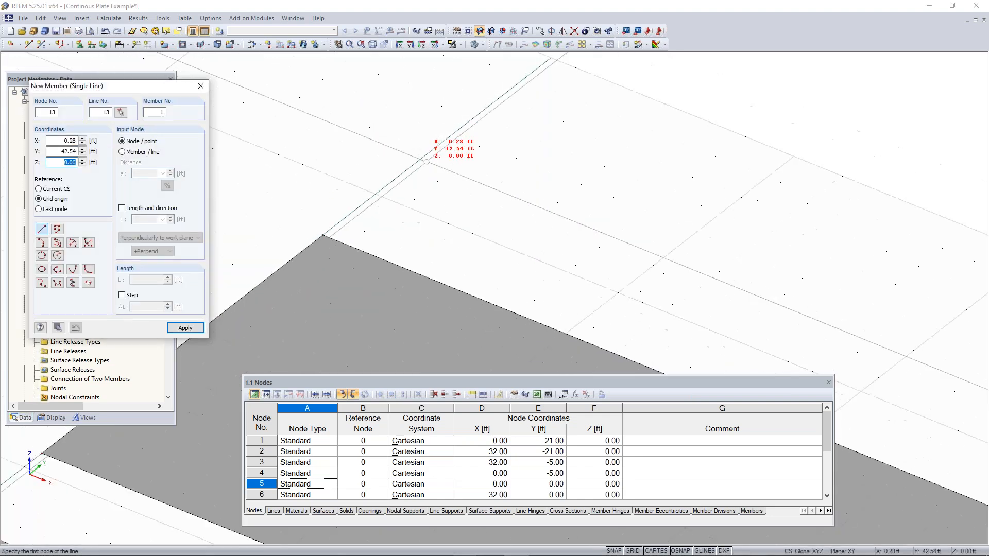
scroll(426, 162, down, 1)
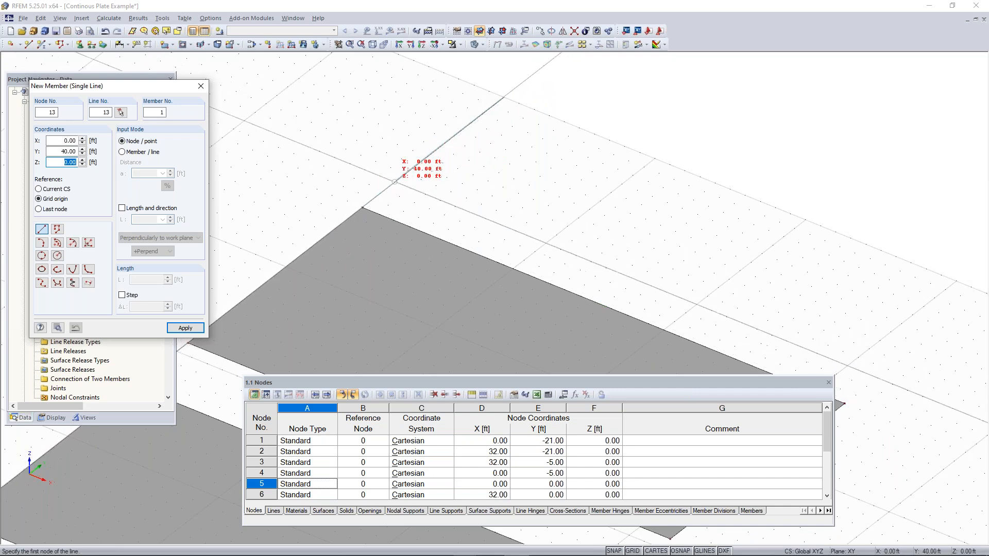
click(416, 165)
middle_drag(674, 266, 358, 132)
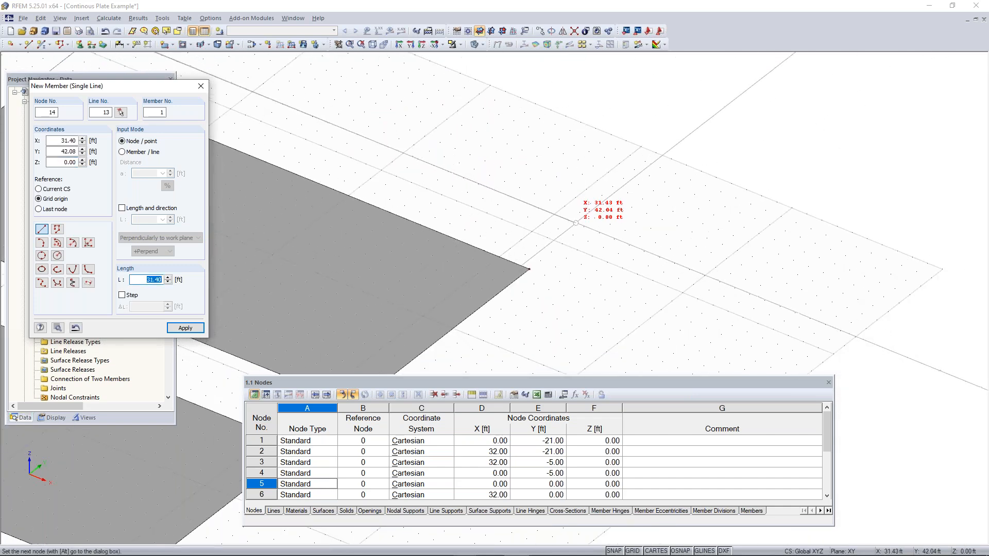
click(583, 226)
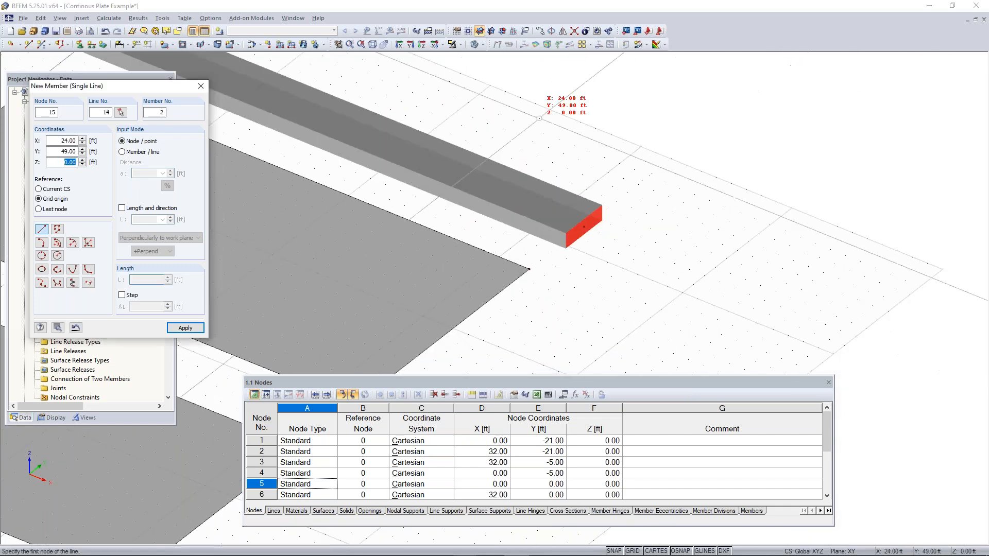
scroll(537, 120, down, 5)
key(Escape)
middle_drag(537, 118, 527, 193)
scroll(432, 184, up, 5)
scroll(432, 188, up, 1)
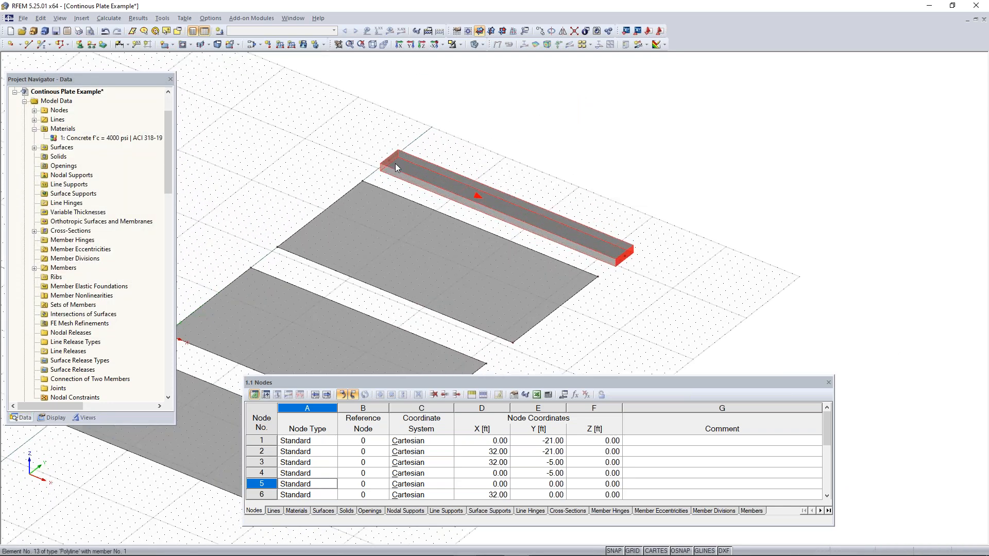
Compare the new member and surfaces in wireframe and solid transparent display, ending in the solid transparent display
ctrl+middle_drag(652, 289, 622, 286)
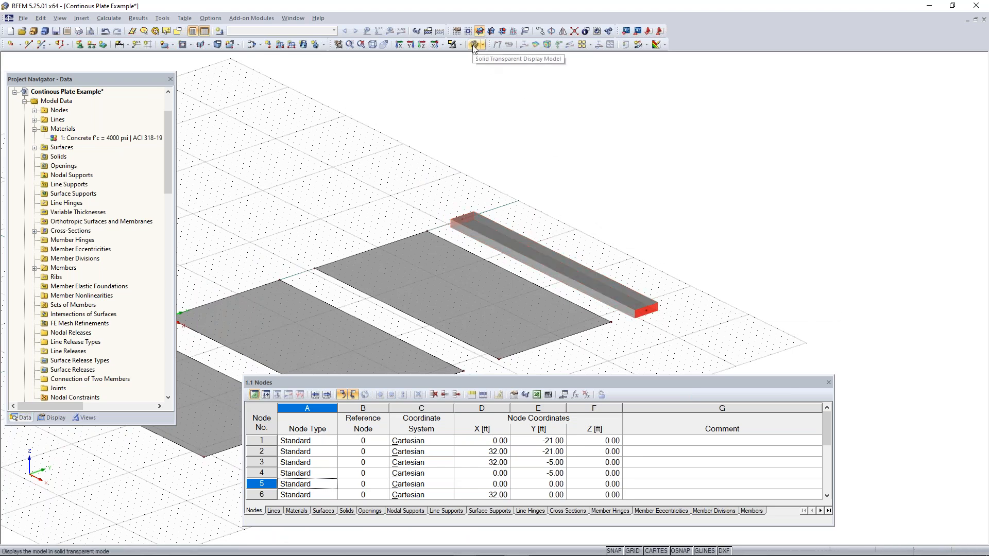
middle_drag(463, 147, 556, 106)
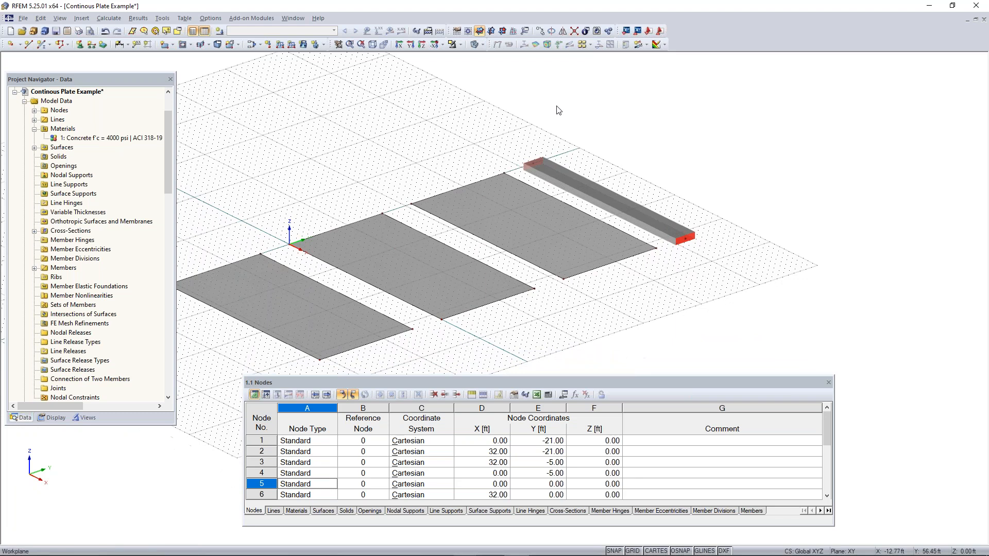
click(475, 45)
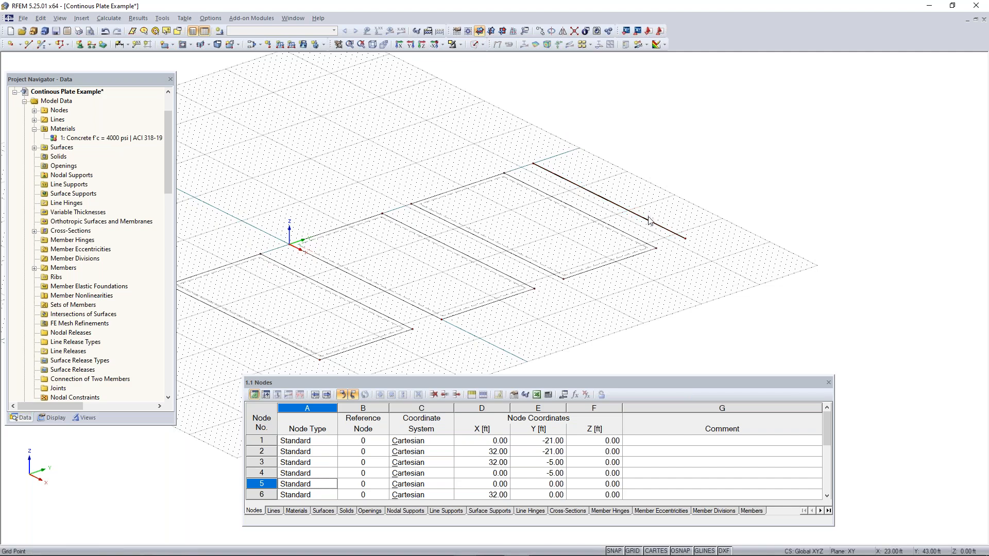
scroll(653, 228, up, 3)
scroll(653, 228, down, 1)
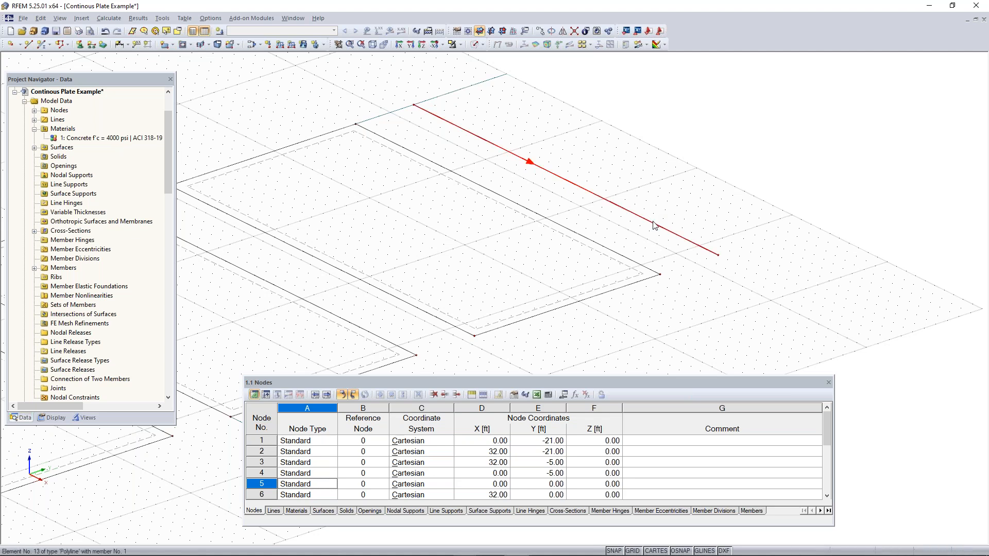
click(474, 44)
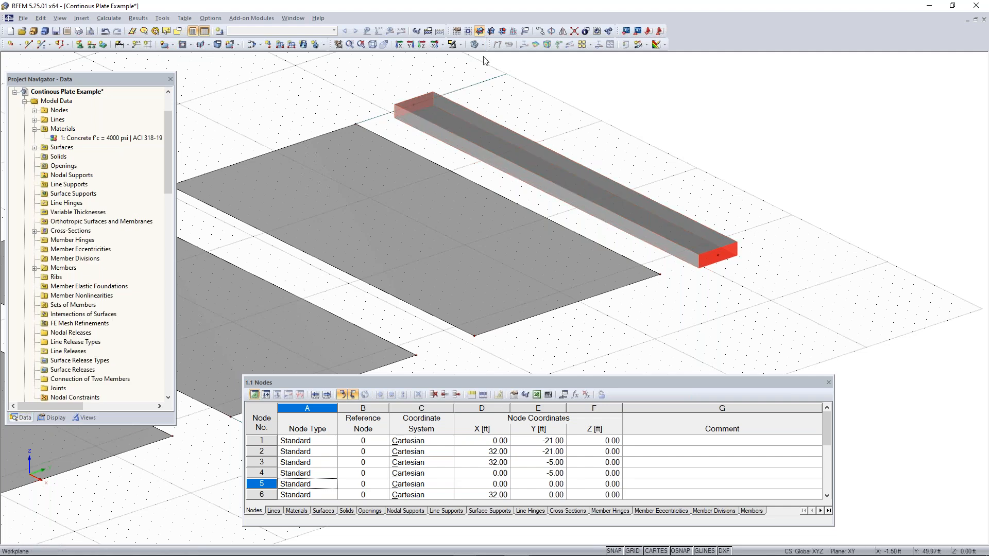
click(474, 44)
click(469, 132)
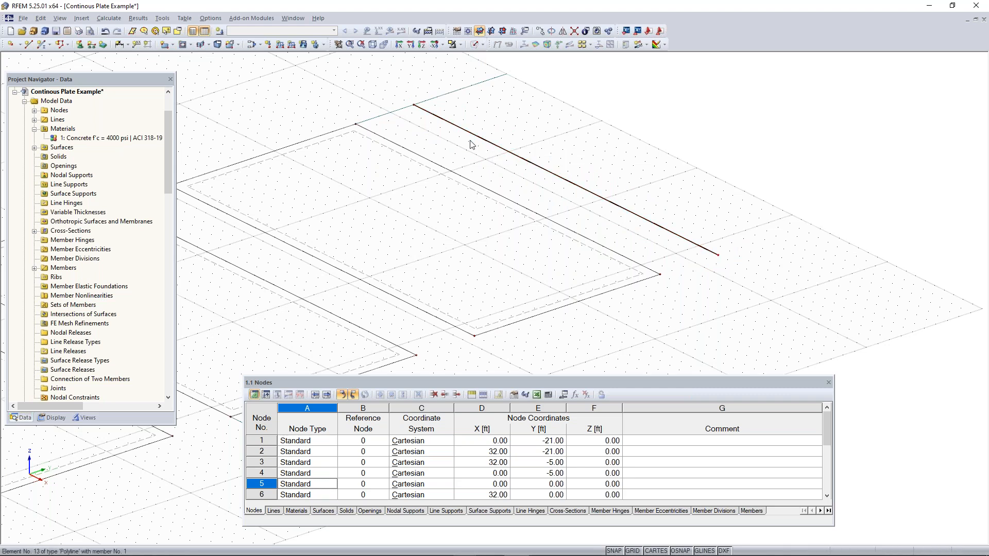
scroll(487, 158, down, 3)
middle_drag(487, 158, 632, 140)
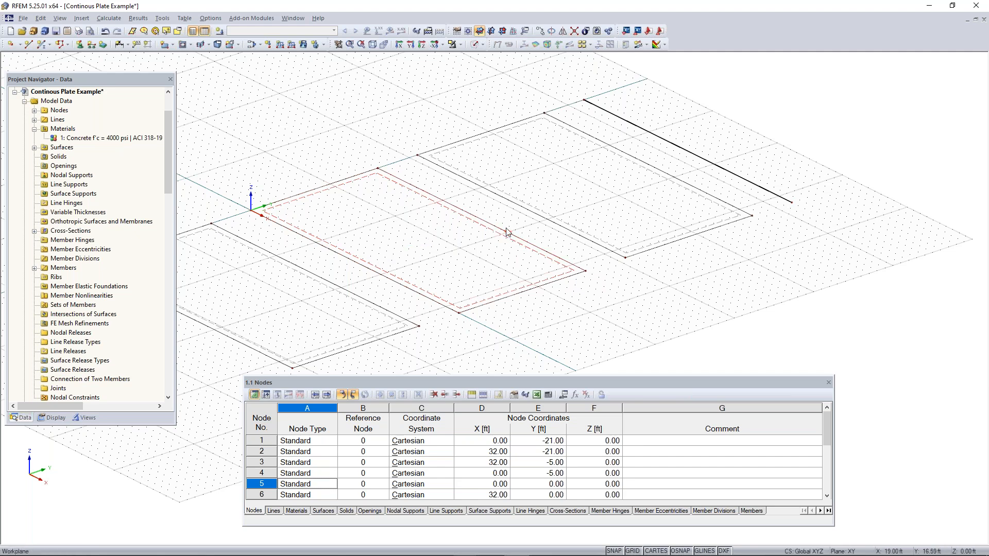
scroll(505, 230, down, 1)
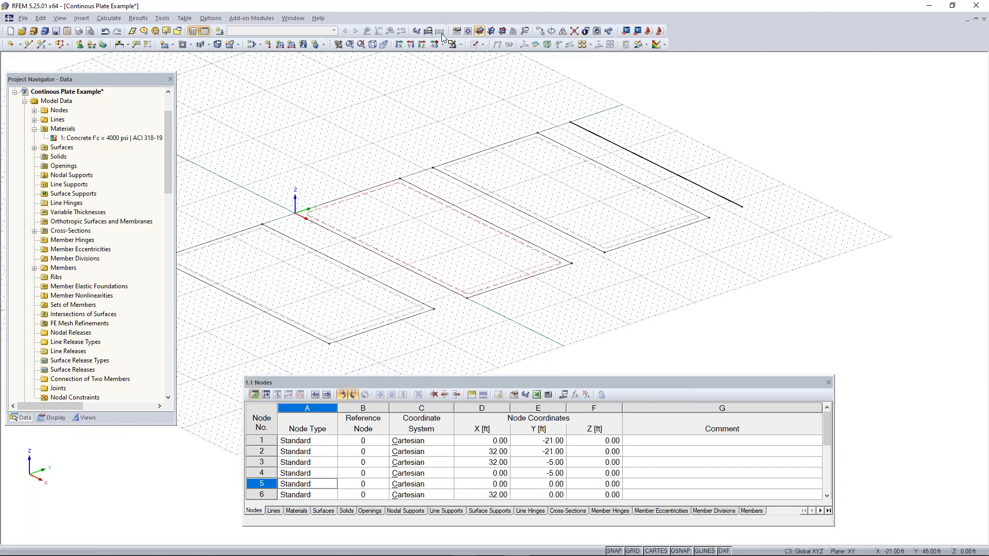
click(475, 45)
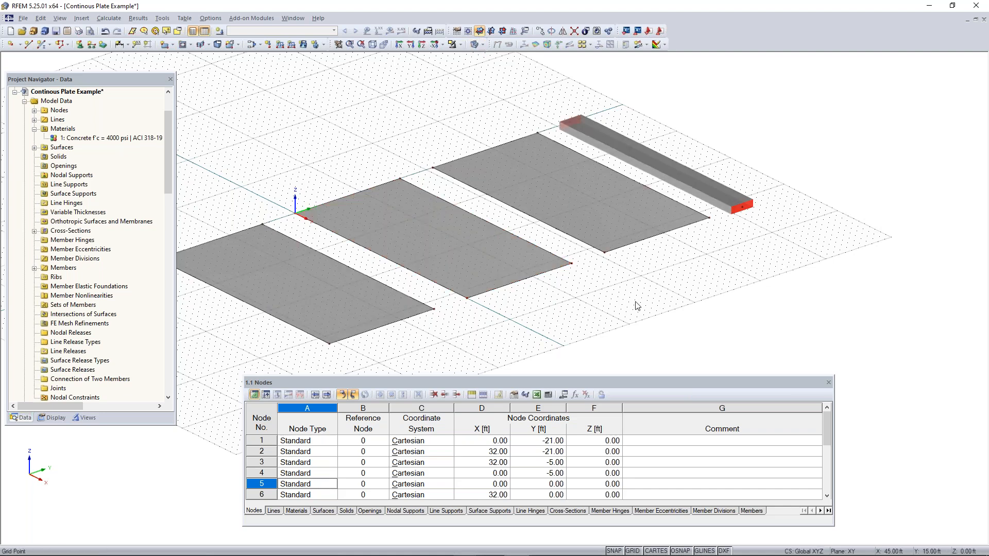
Divide both long edges of the first surface graphically at their midpoints, 16 ft along each edge
scroll(639, 304, down, 3)
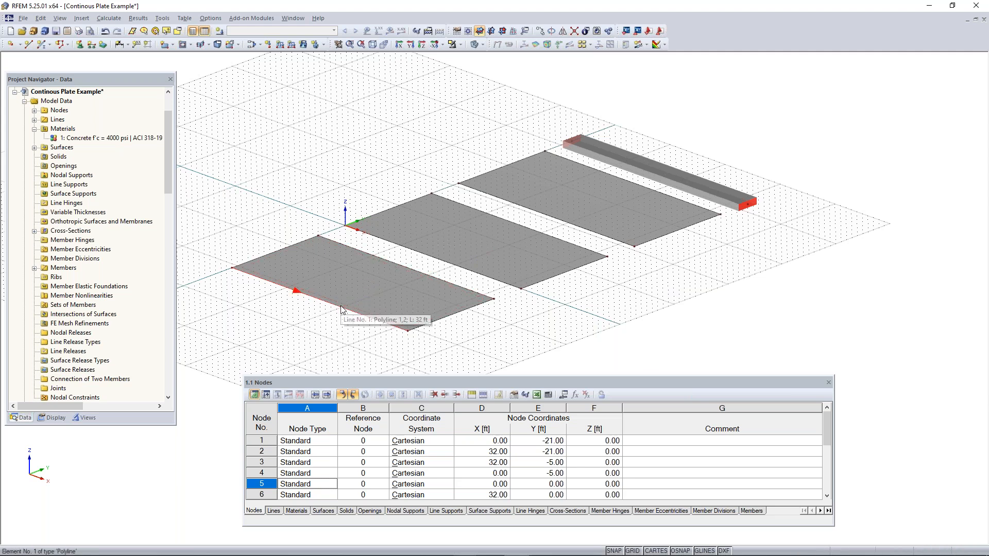
scroll(340, 309, up, 2)
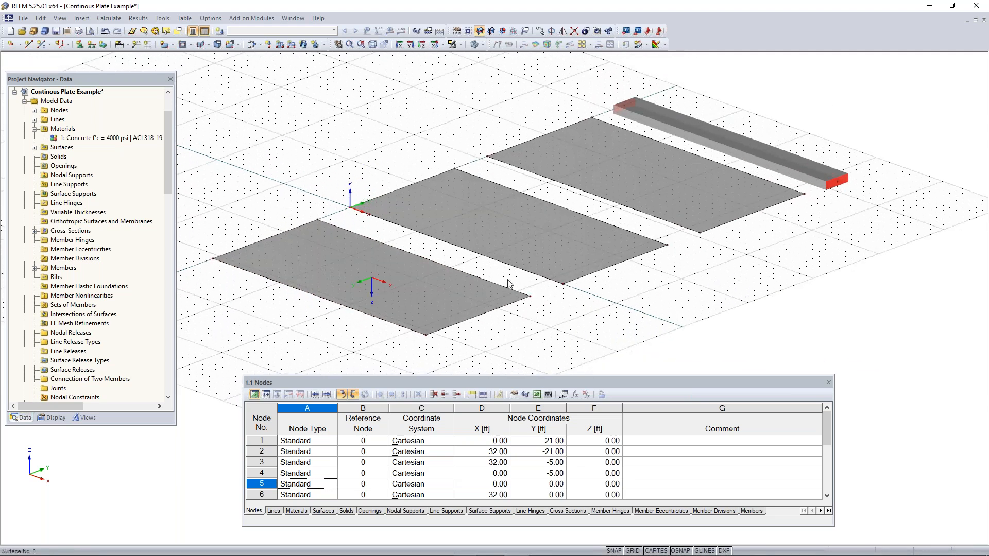
right_click(335, 305)
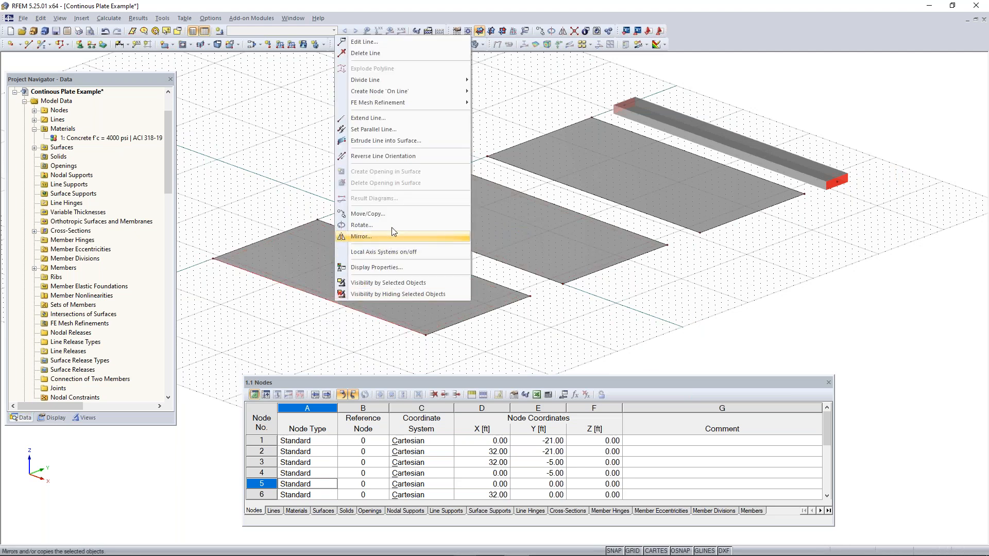
mouse_move(379, 83)
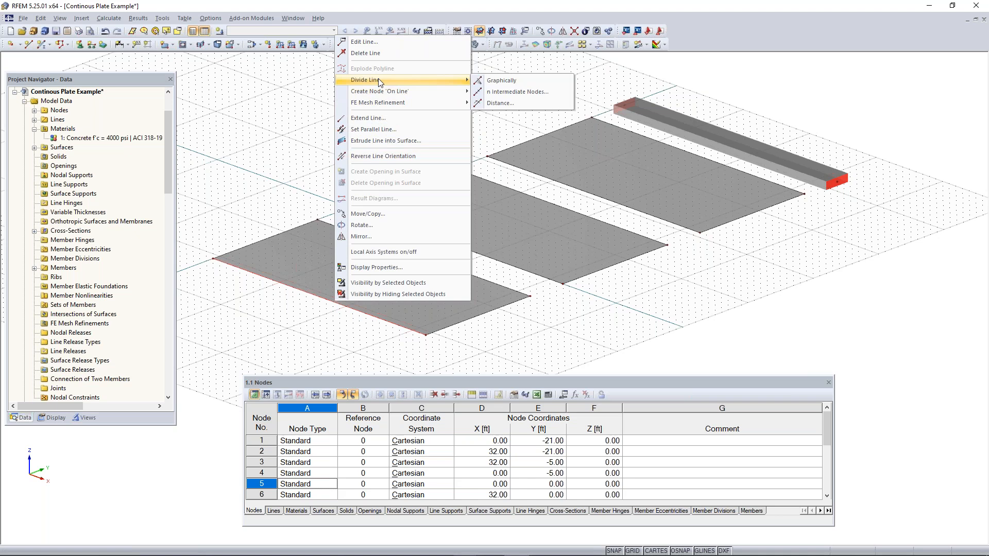
click(523, 83)
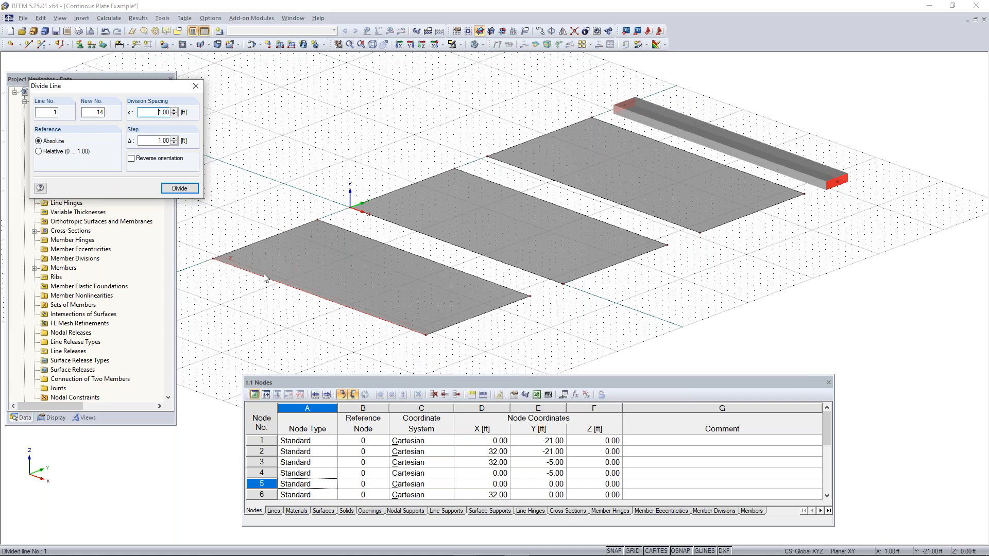
click(321, 302)
key(Escape)
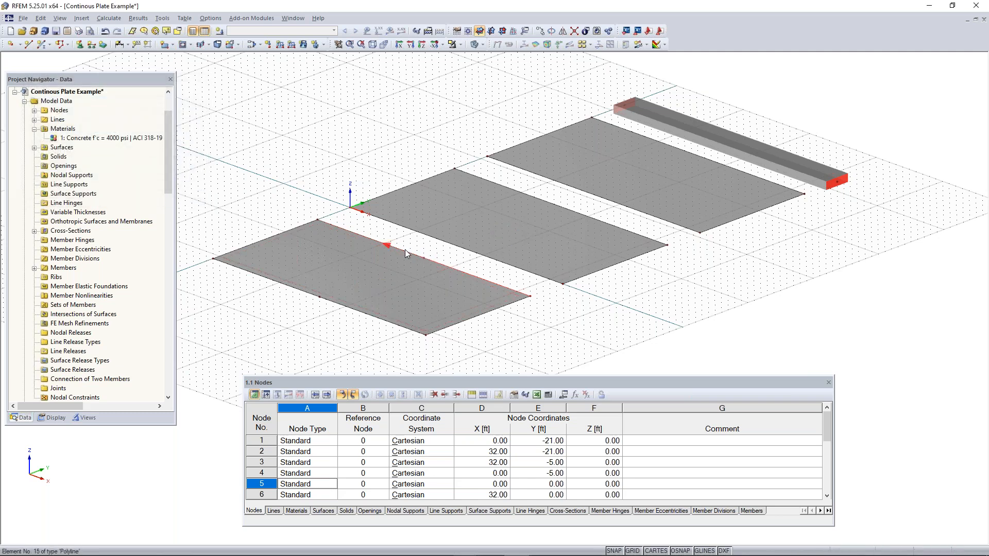
Divide the second surface's long edge through the origin using n intermediate nodes, with 1 intermediate node dividing the line
ctrl+middle_drag(464, 275, 405, 320)
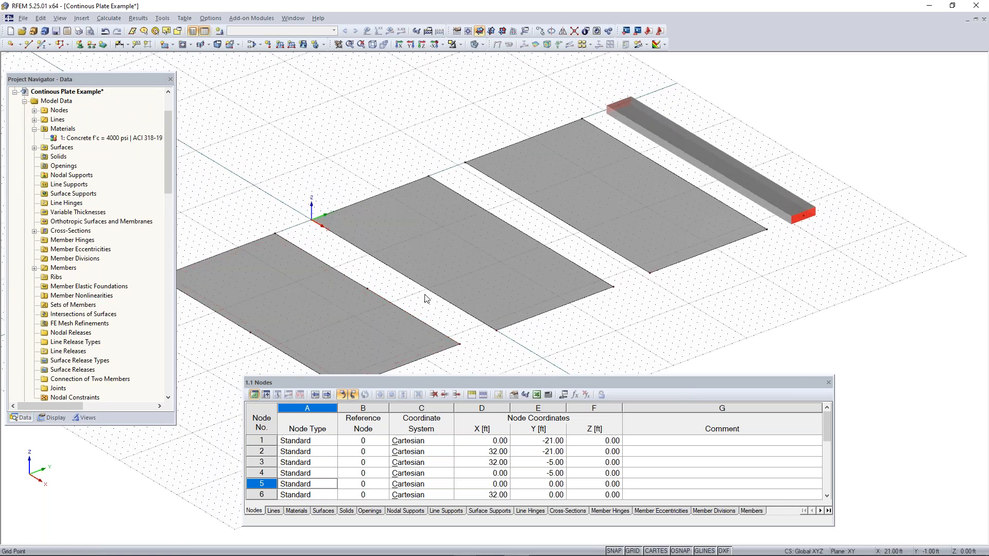
right_click(403, 279)
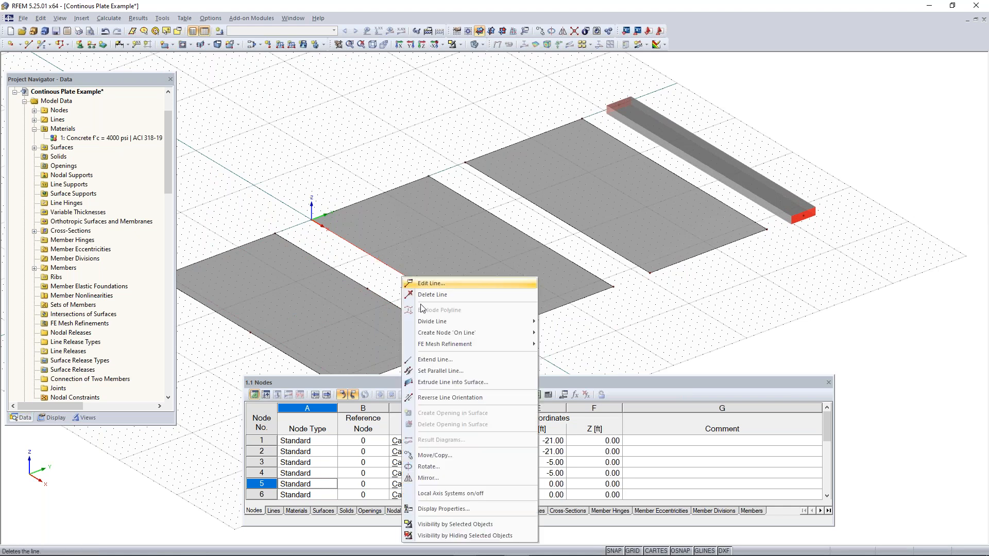
mouse_move(457, 321)
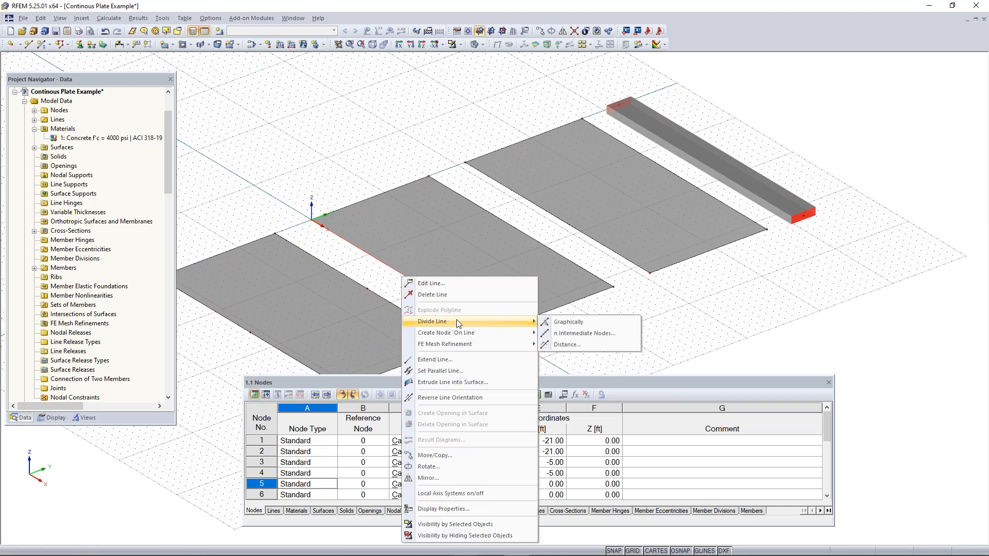
click(575, 335)
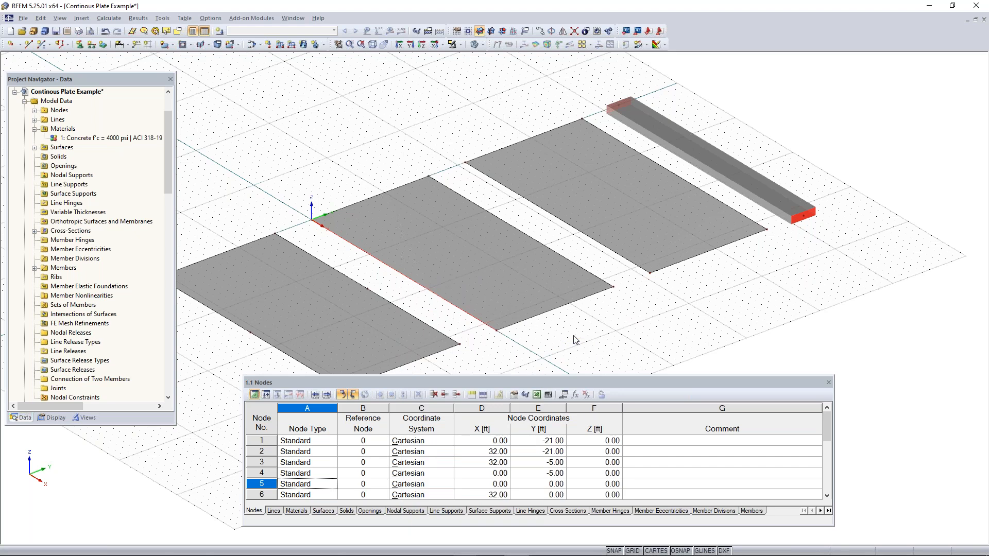
drag(516, 183, 666, 108)
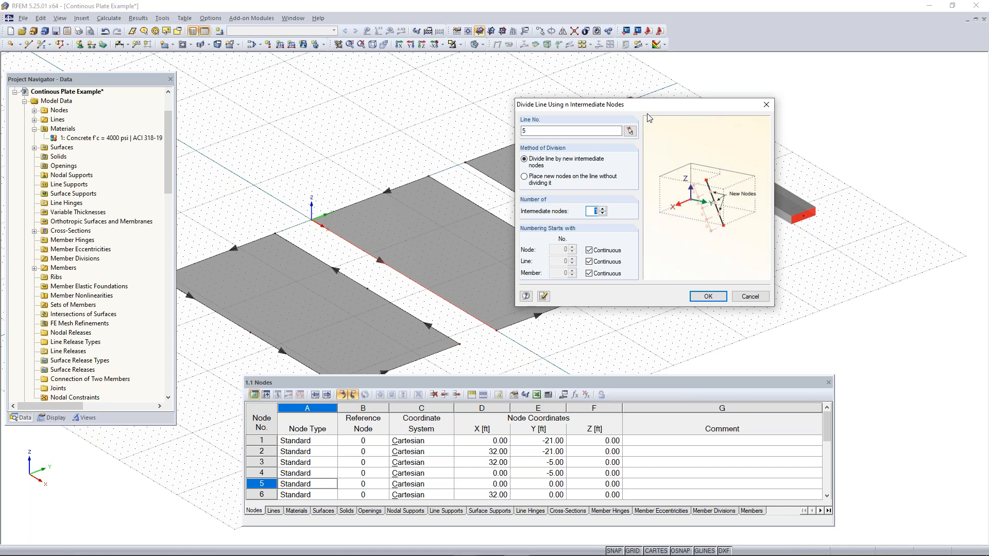
drag(637, 113, 254, 146)
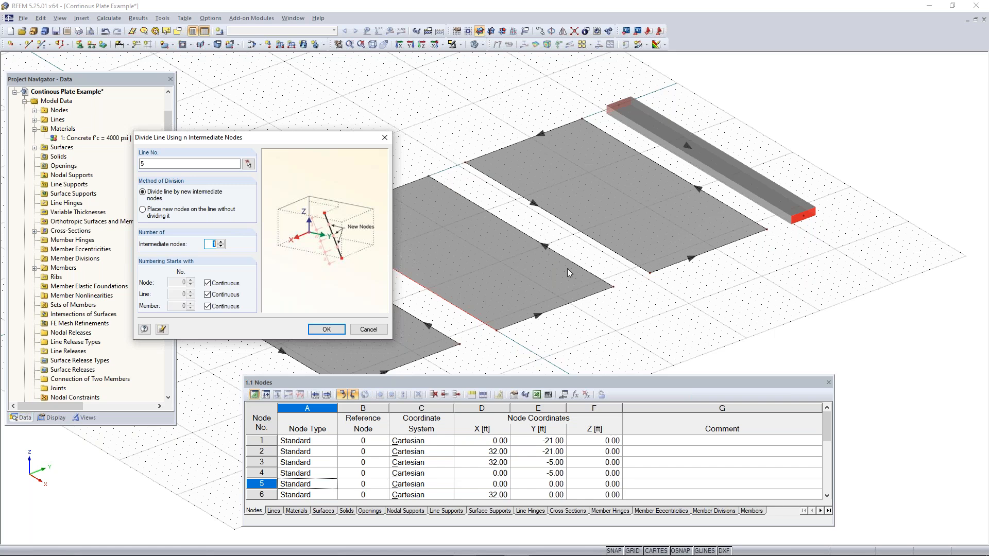
drag(315, 143, 709, 133)
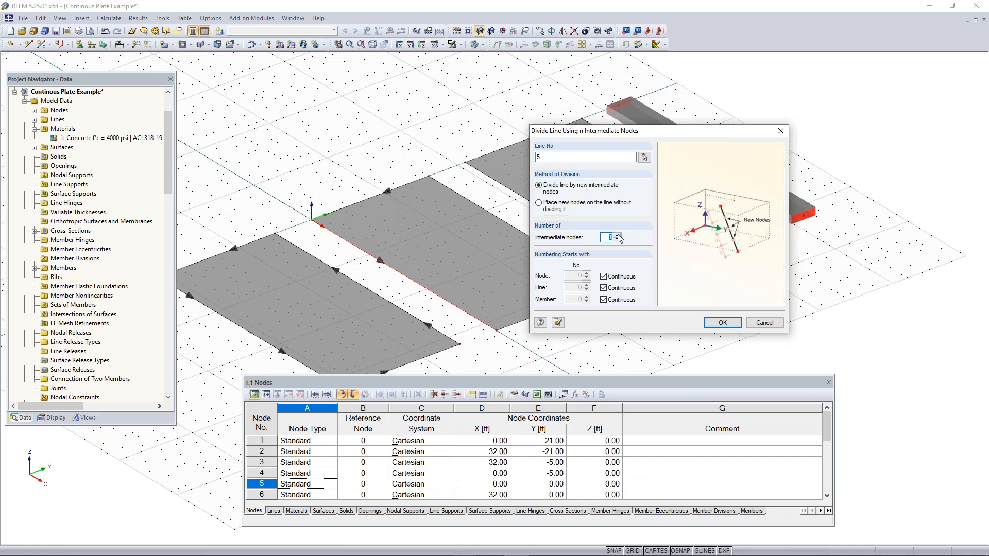
click(723, 322)
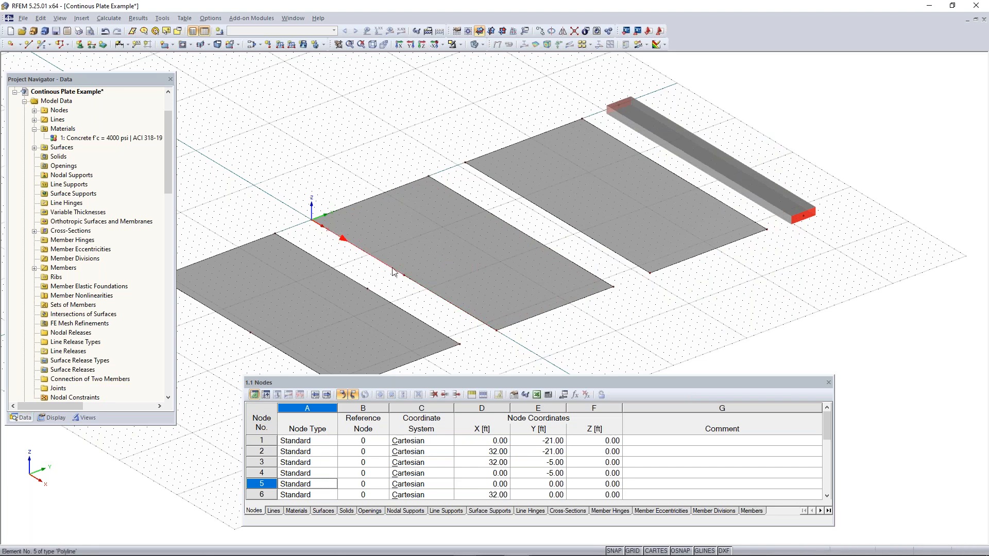
scroll(404, 279, up, 2)
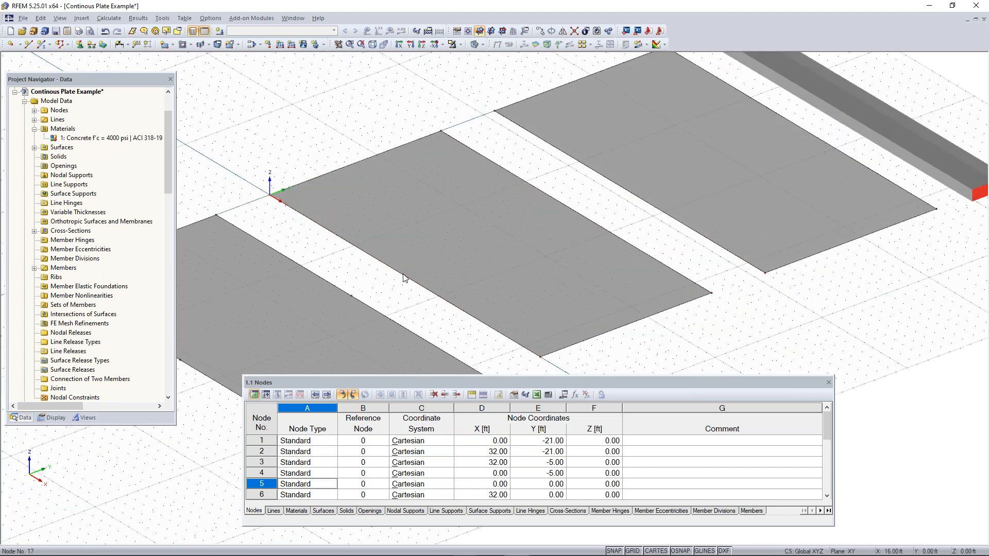
Divide the second surface's opposite long edge, facing the third surface, with 1 intermediate node
scroll(452, 261, down, 2)
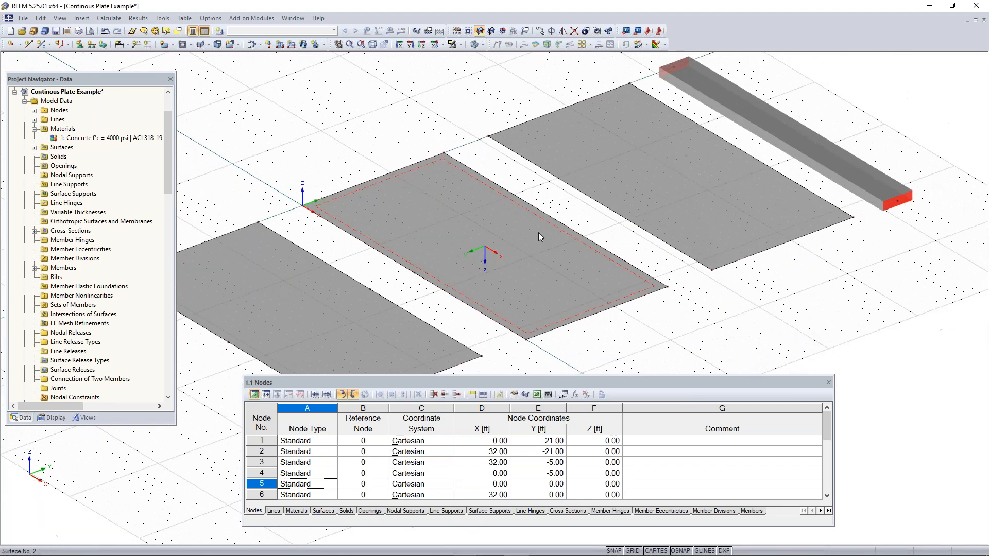
right_click(567, 225)
mouse_move(600, 268)
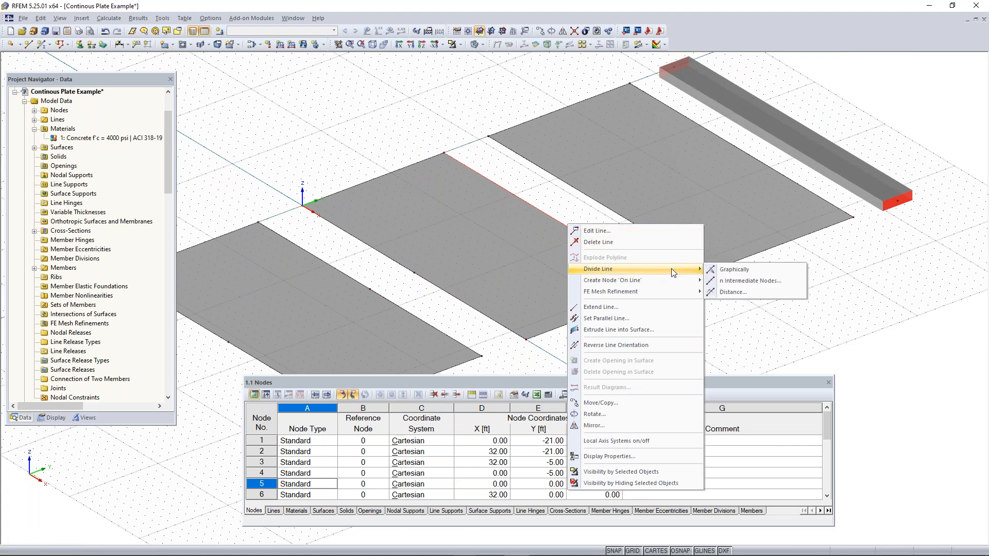
click(731, 266)
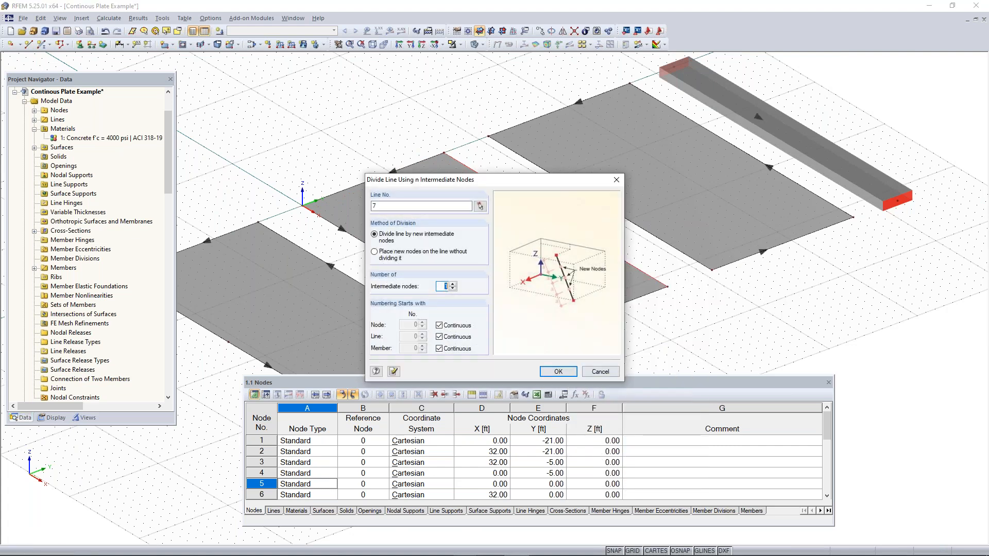
click(558, 371)
click(493, 270)
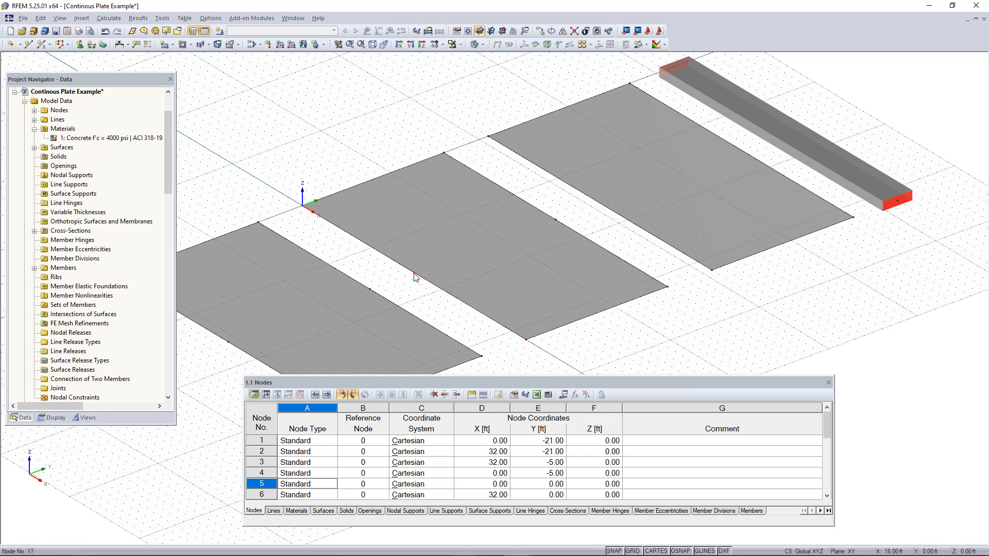
Divide the third surface's long edge facing the second surface by distance, 16 ft (50%) from both line start and end
scroll(414, 273, down, 2)
middle_drag(618, 278, 498, 324)
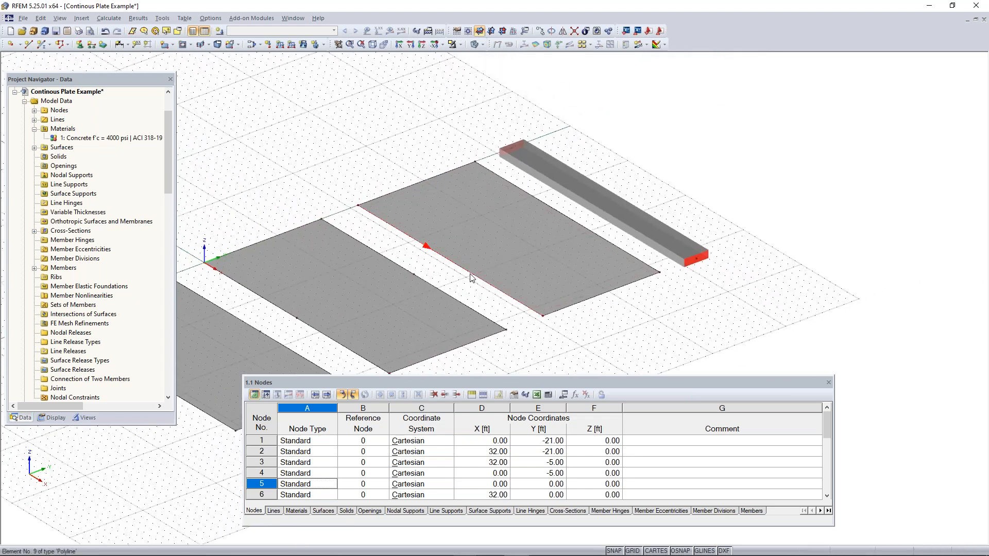
right_click(467, 271)
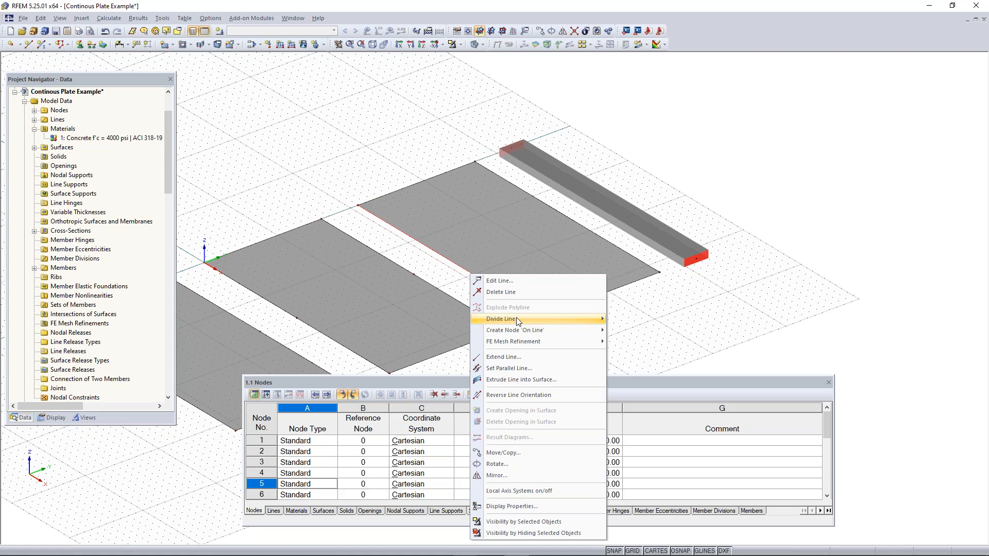
mouse_move(516, 318)
click(640, 339)
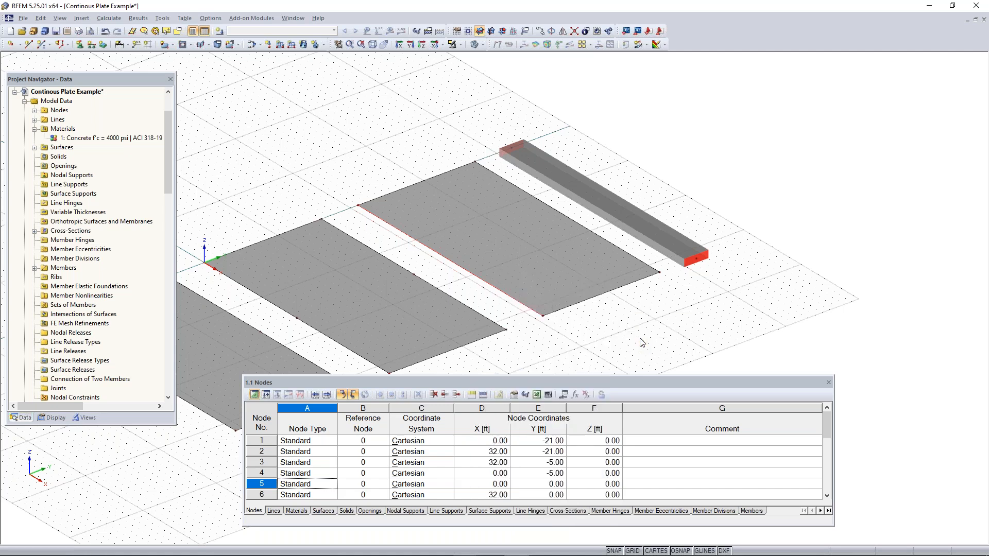
drag(490, 157, 766, 73)
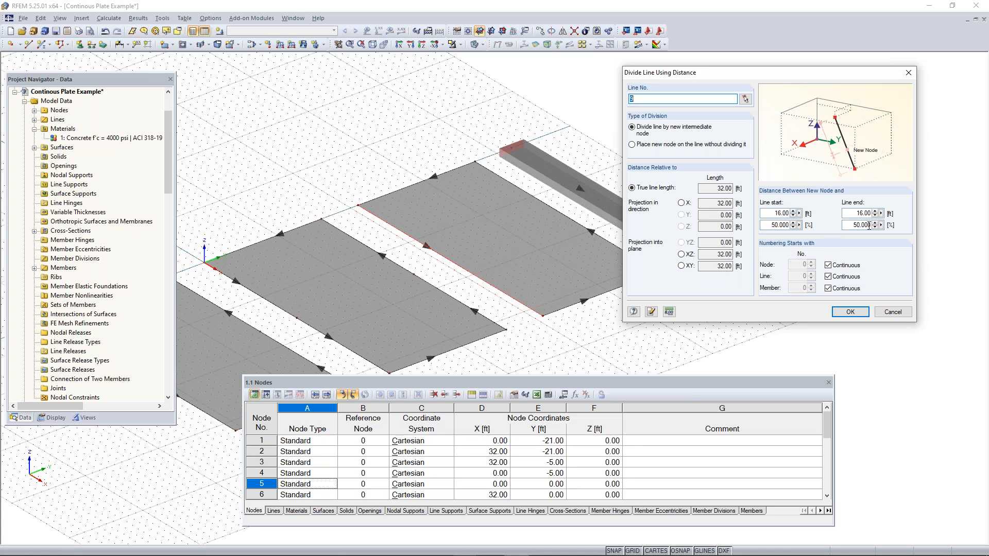
drag(854, 226, 886, 226)
drag(769, 215, 790, 214)
drag(857, 213, 893, 215)
drag(770, 224, 813, 224)
drag(781, 213, 810, 213)
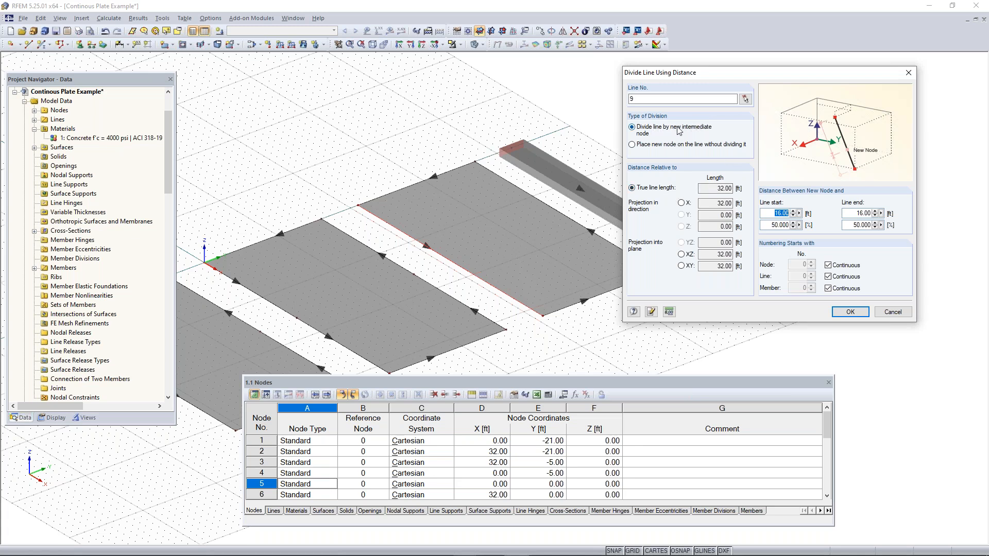
click(850, 312)
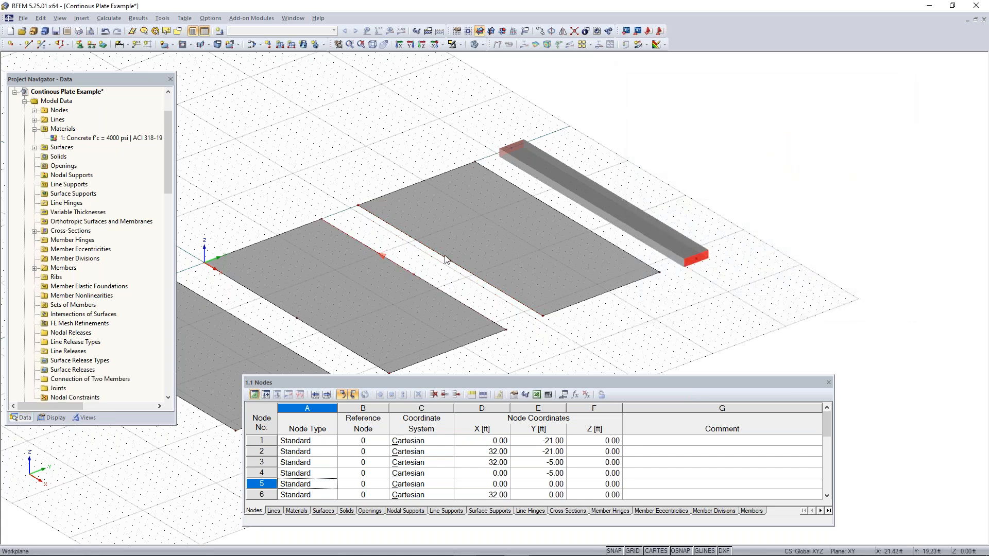
Divide the third surface's long edge facing the concrete member by distance, 16 ft from the line start
right_click(577, 224)
mouse_move(633, 268)
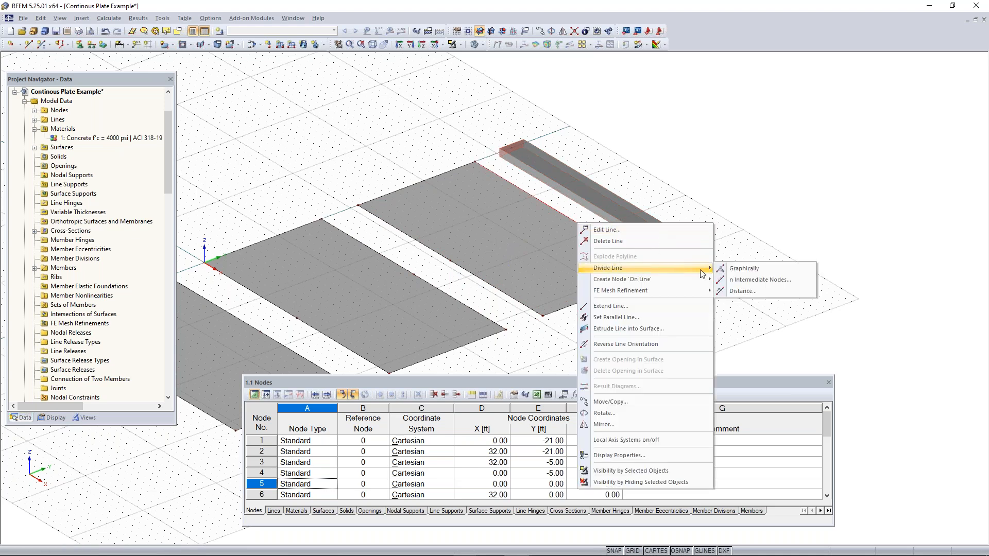
click(751, 282)
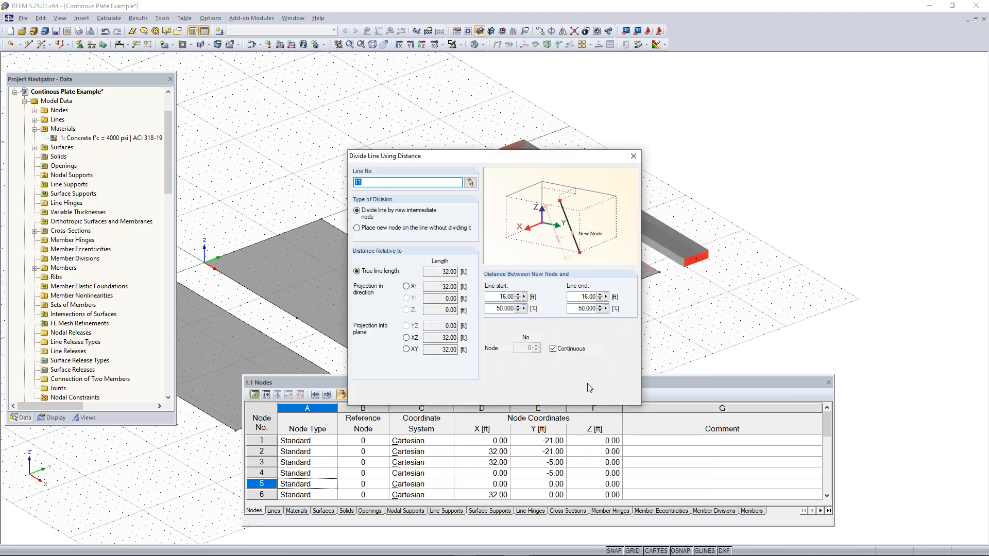
click(549, 398)
Divide the concrete member by distance with a new intermediate node 16 ft (50%) from its start
scroll(606, 330, down, 6)
middle_drag(606, 327, 592, 266)
scroll(567, 269, up, 4)
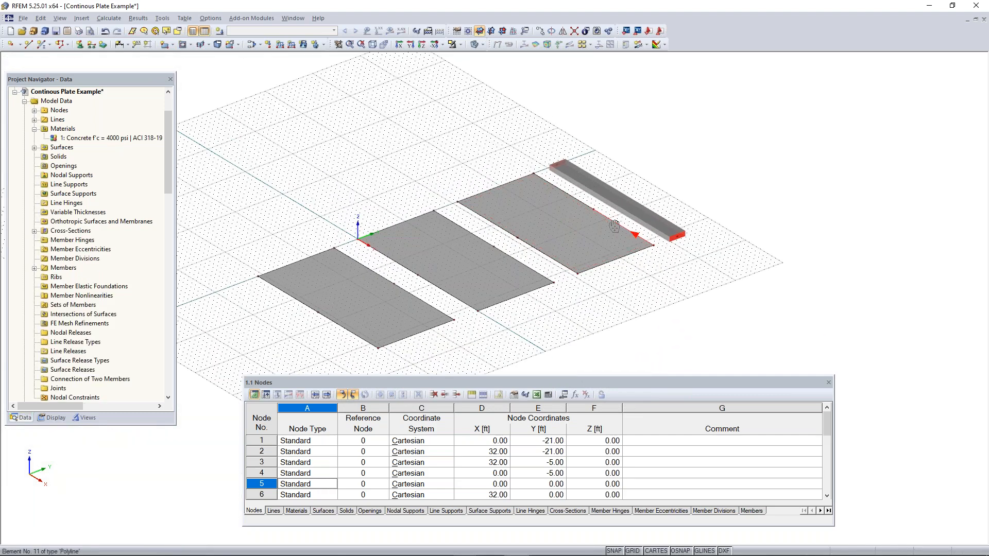
middle_drag(621, 206, 570, 259)
scroll(570, 259, up, 4)
right_click(560, 251)
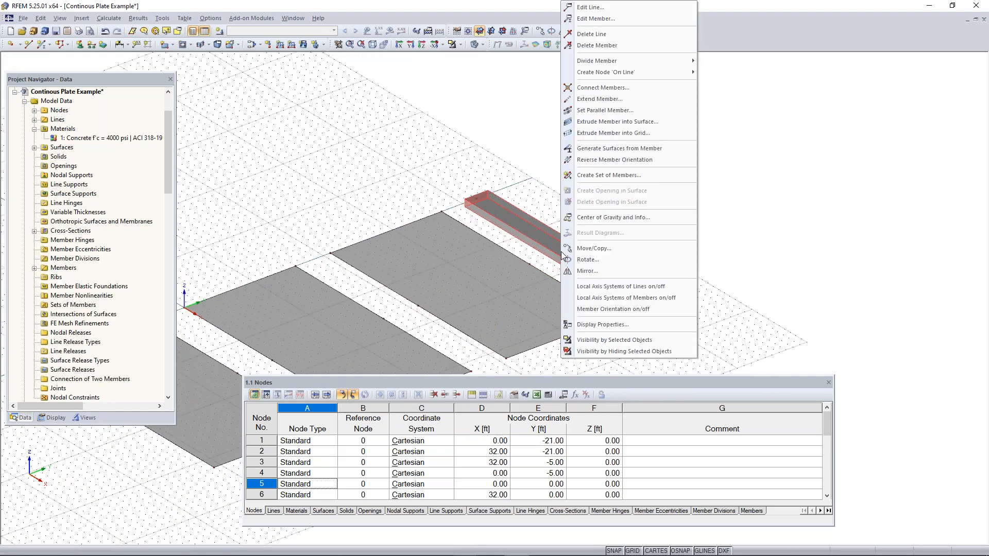
mouse_move(656, 62)
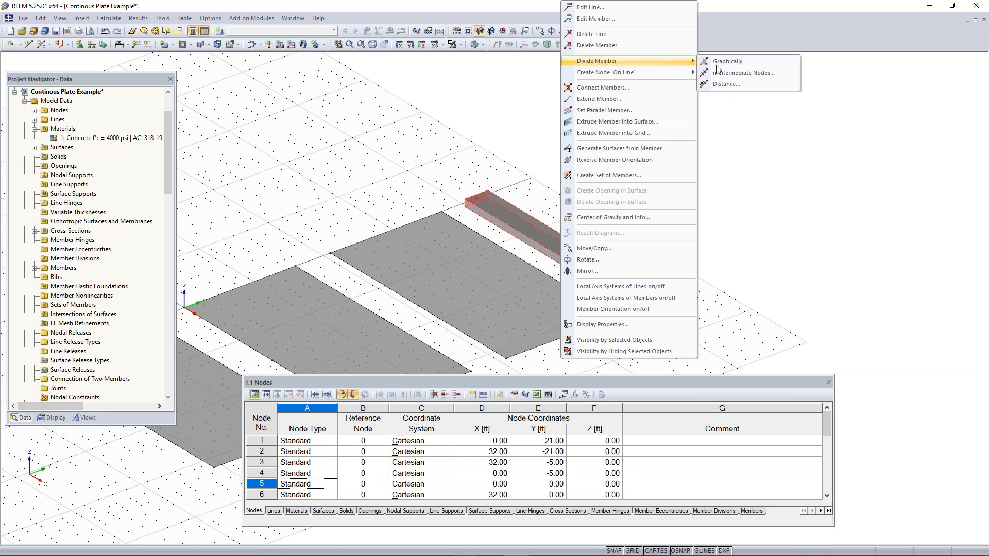
click(737, 86)
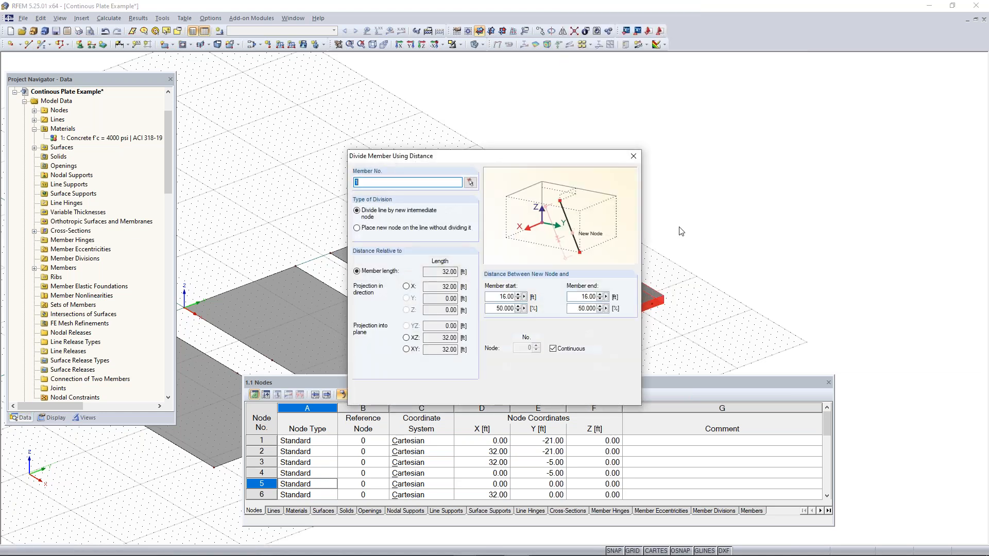
click(575, 395)
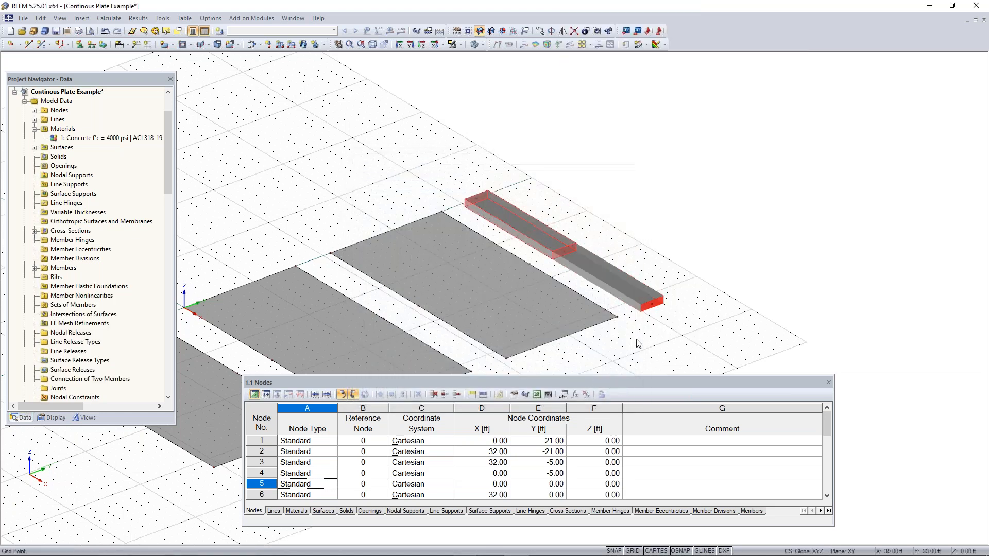
Draw a line across the first surface between its long-edge midpoints, from X 16, Y -21 ft to X 16, Y -5 ft
scroll(753, 244, up, 2)
scroll(753, 244, down, 1)
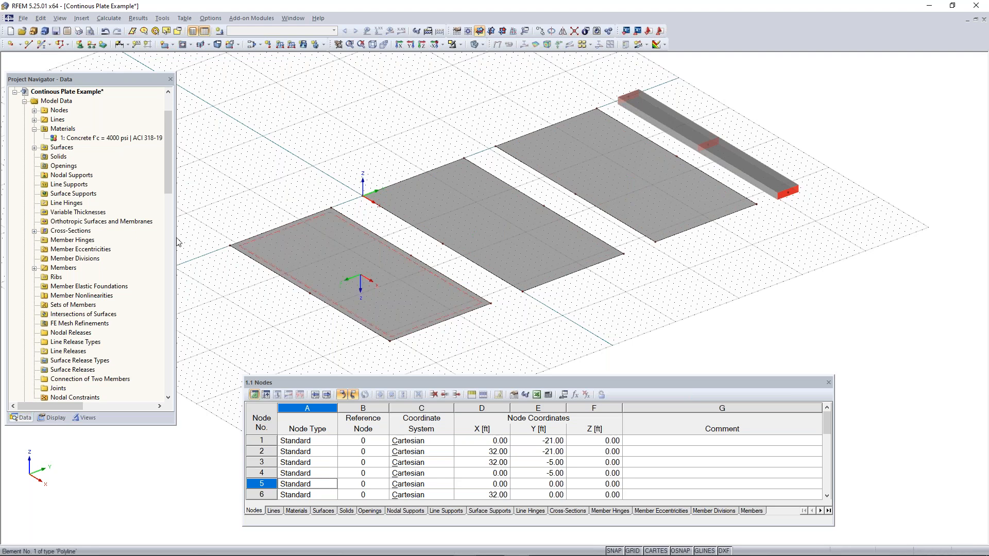
click(29, 46)
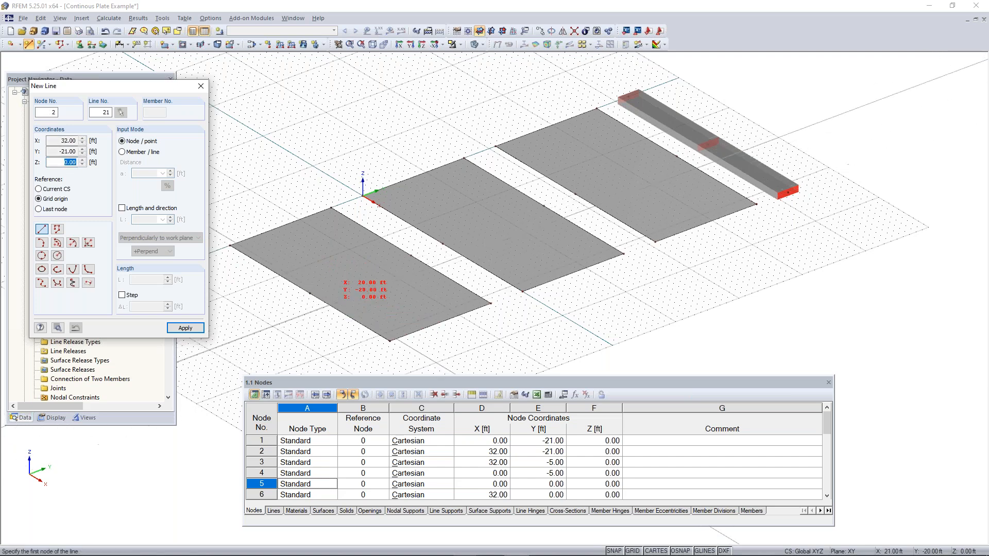
click(310, 293)
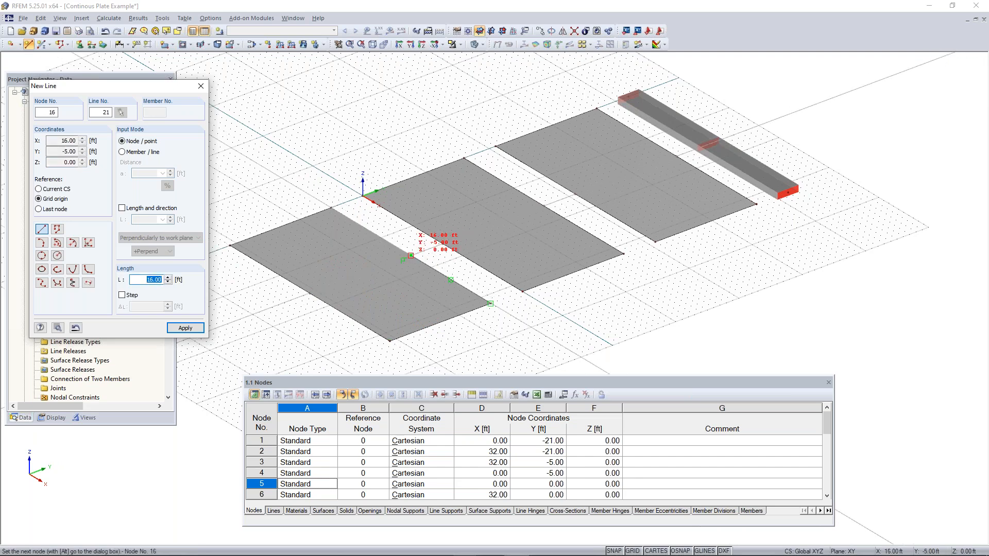
click(410, 255)
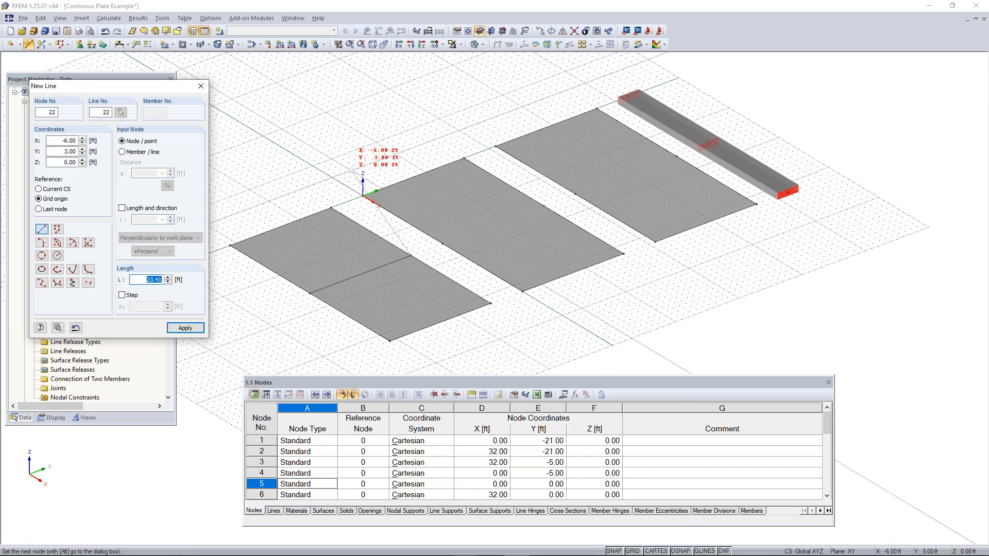
right_click(353, 166)
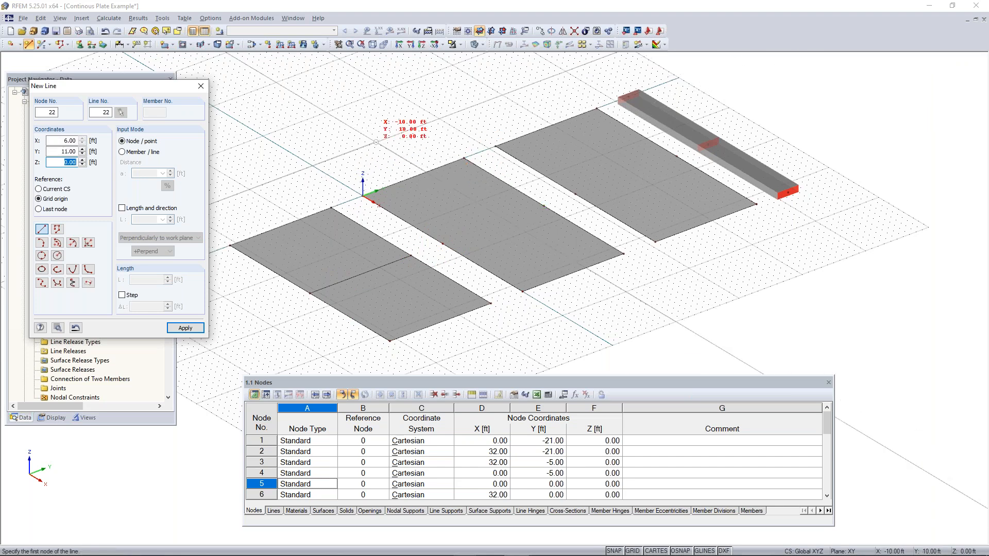
key(Escape)
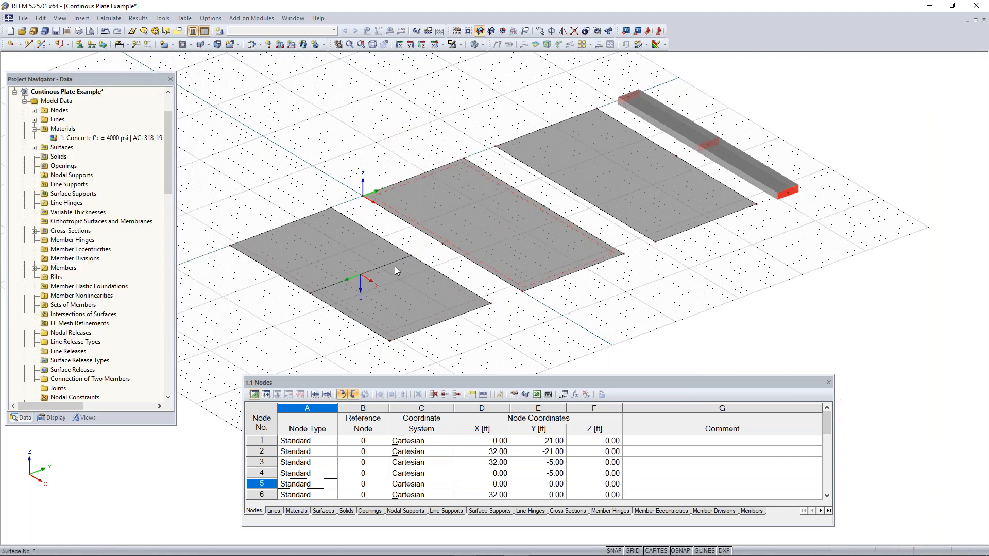
Copy the first surface's midspan line onto the second surface, from its midpoint node at Y -21 ft to the one at Y 0 ft
scroll(439, 252, up, 1)
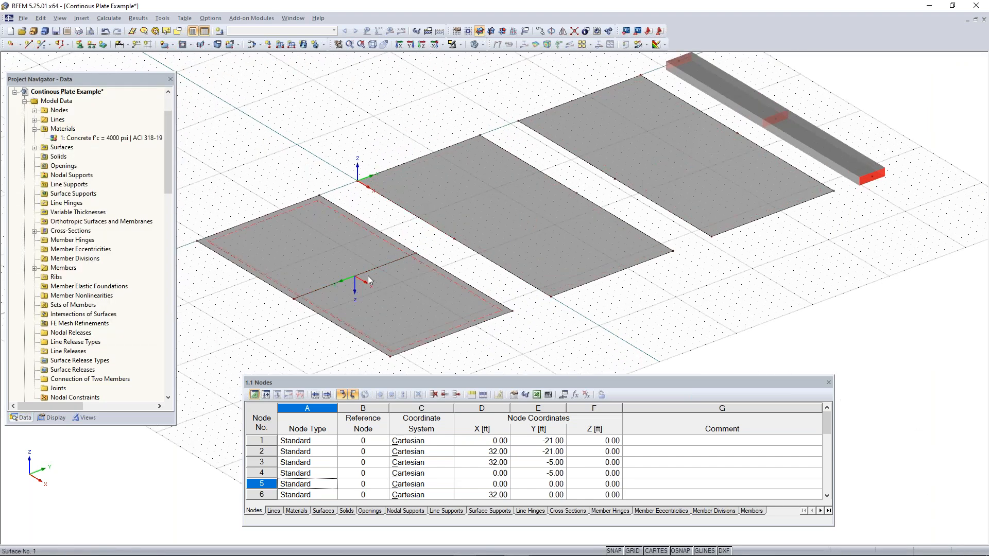
mouse_move(359, 274)
ctrl+drag(294, 299, 455, 238)
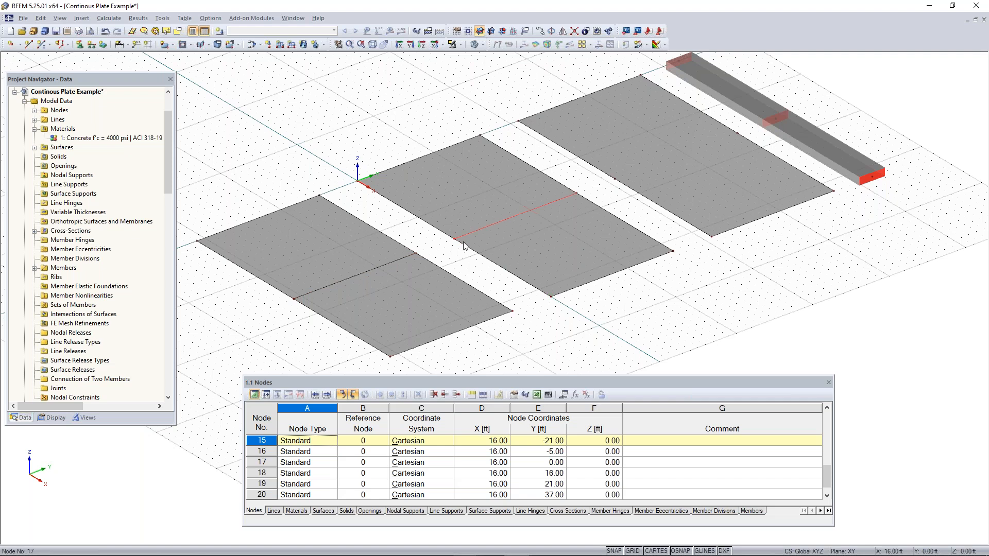
click(497, 223)
middle_drag(642, 214, 577, 239)
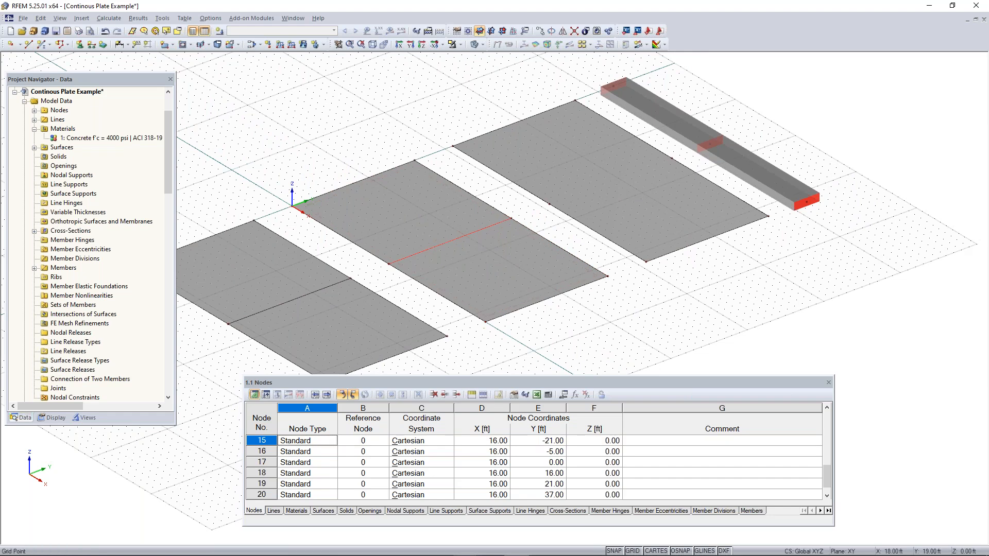
Copy the second surface's midspan line onto the third surface, from its midpoint node at Y 0 ft to the one at Y 21 ft
click(390, 265)
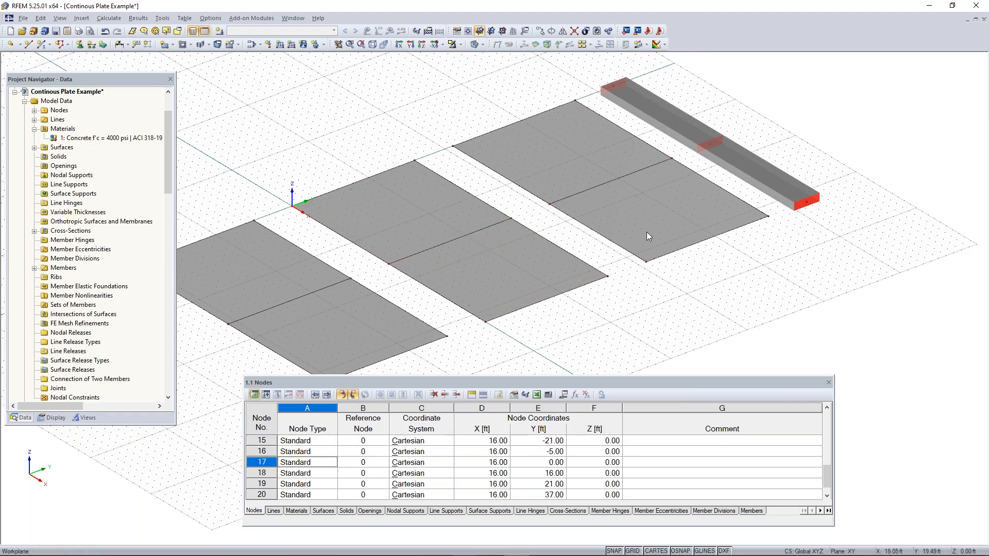
scroll(590, 191, down, 2)
middle_drag(723, 274, 740, 256)
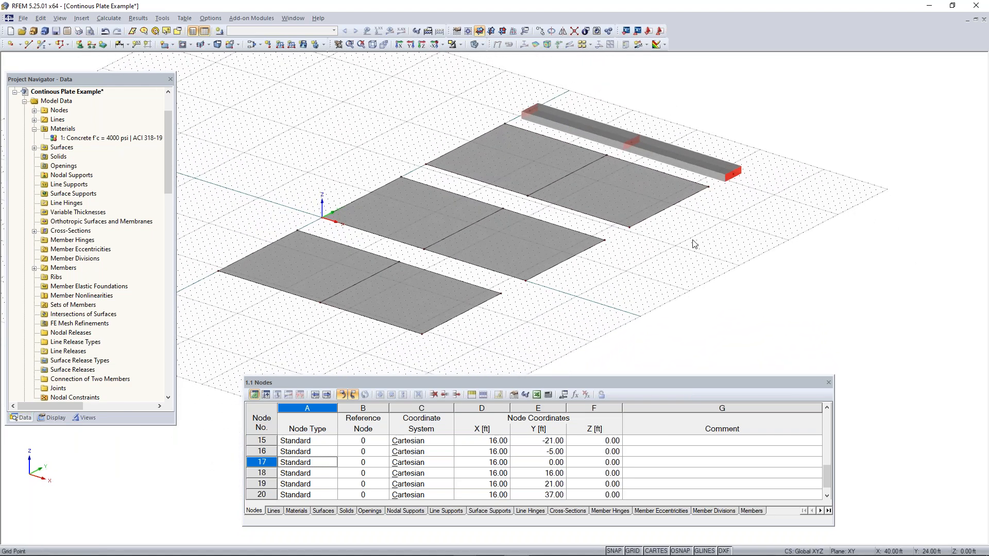
scroll(692, 240, down, 1)
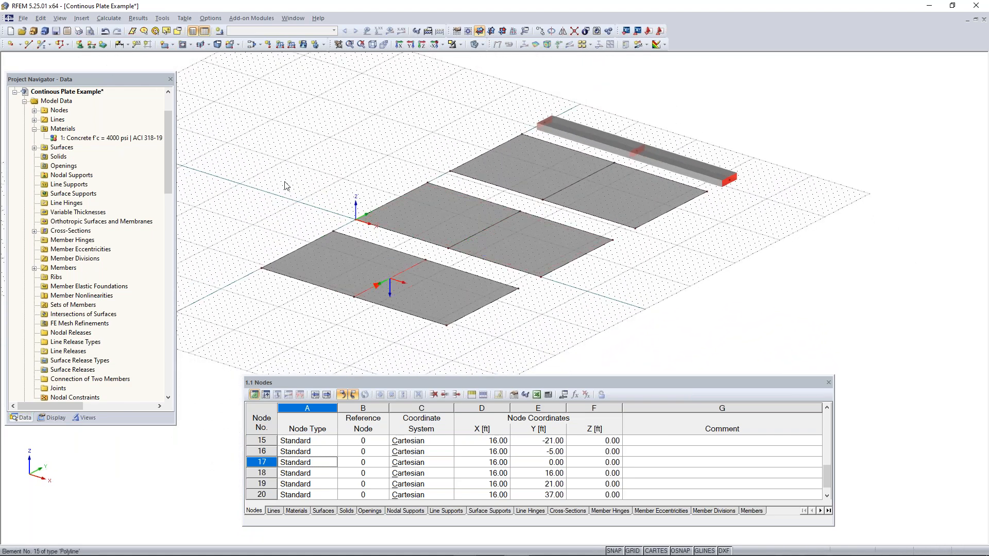
Start a new line support, move its dialog clear of the surfaces and display the available support types
click(120, 44)
click(93, 47)
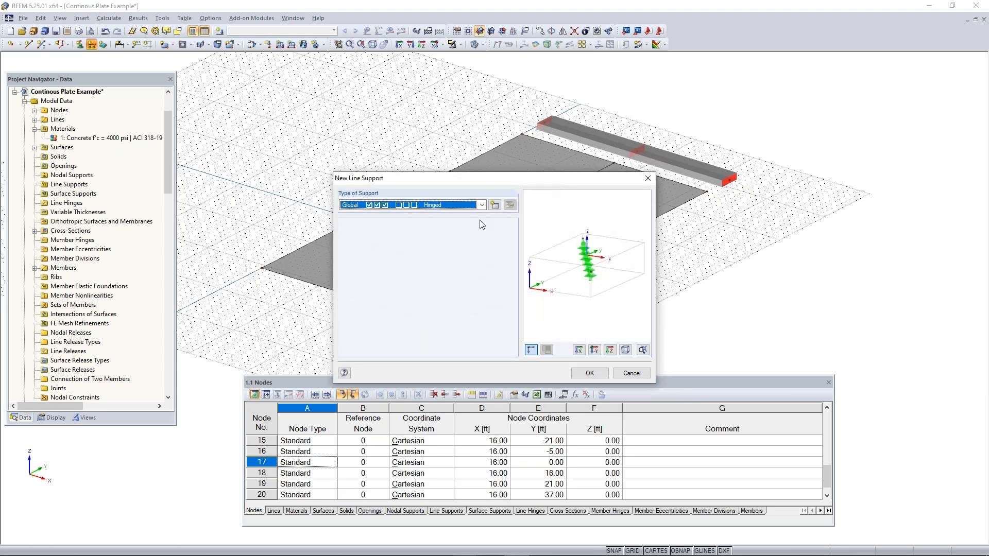
drag(549, 184, 709, 208)
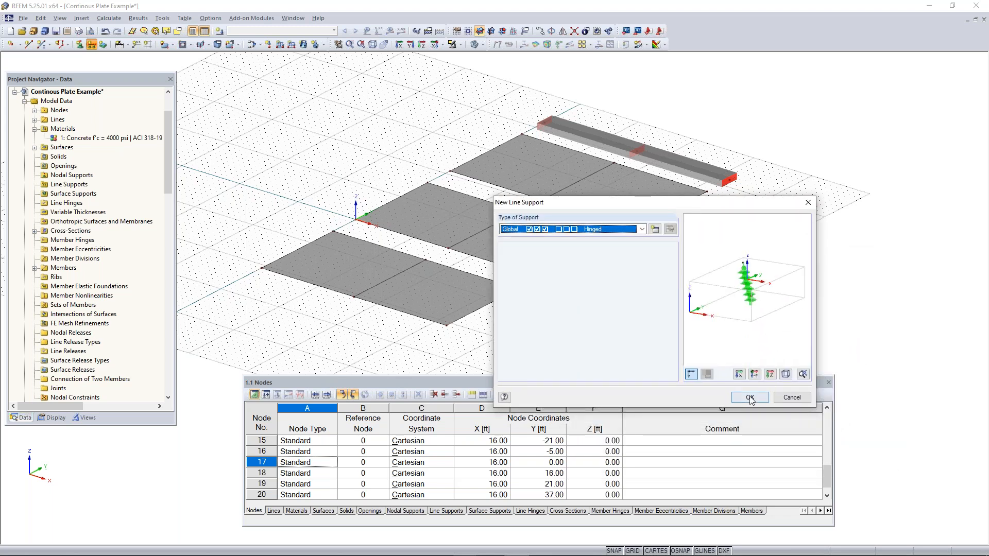
click(642, 229)
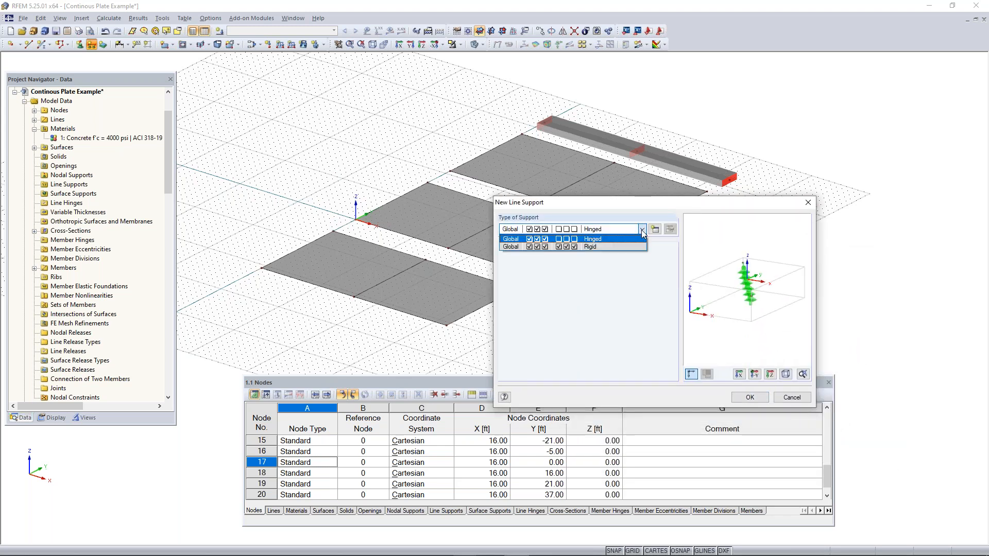
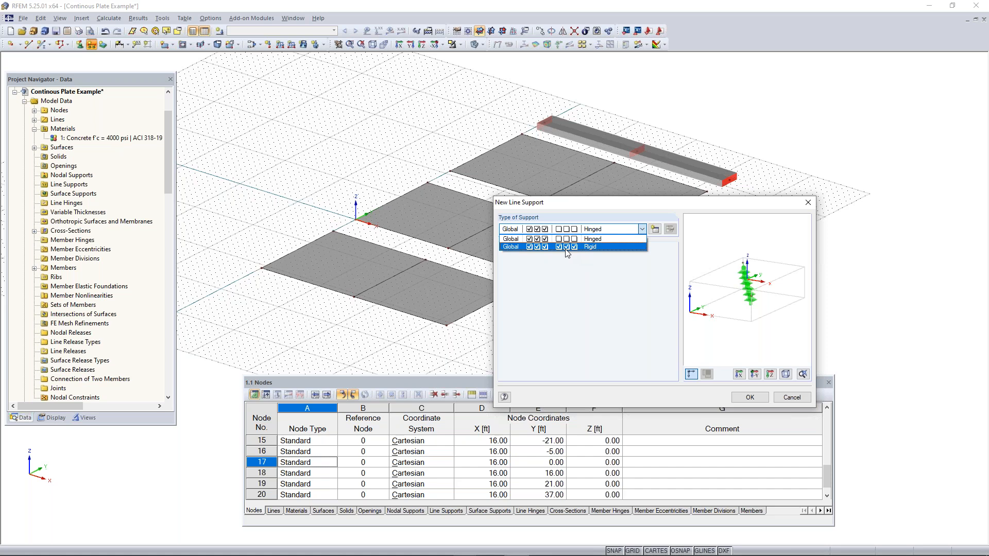
Assign Hinged line supports to the first surface's two outer support edges and its midspan line
click(591, 239)
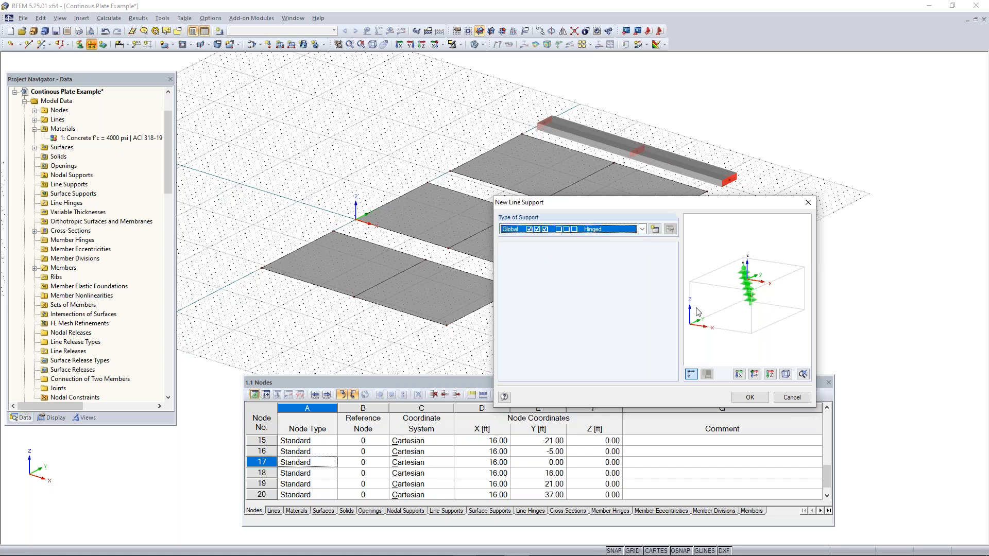
click(750, 397)
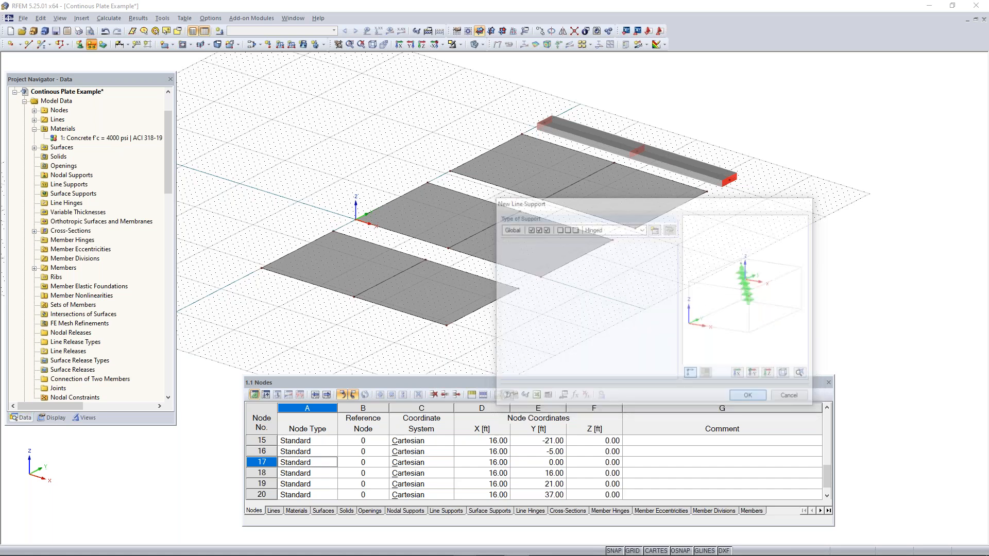
click(303, 245)
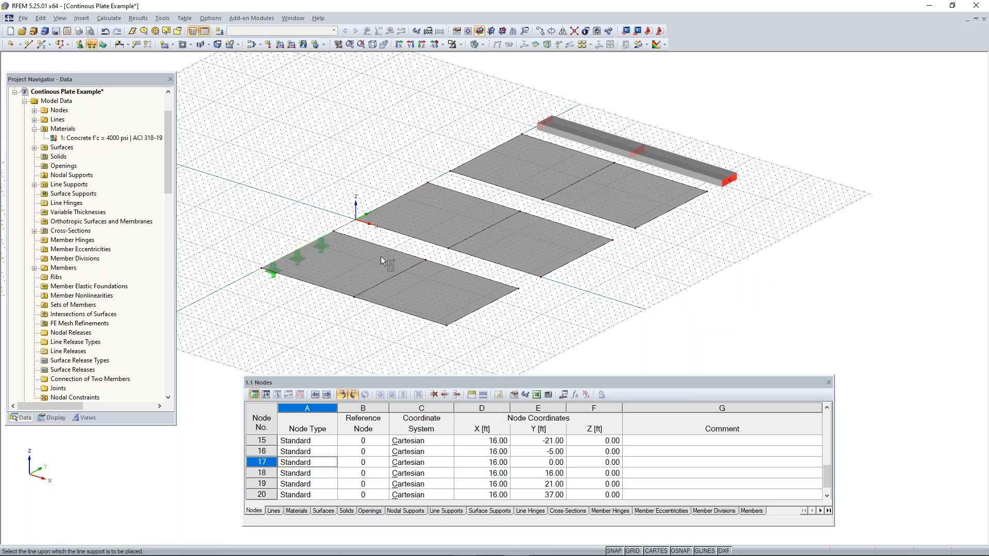
click(394, 276)
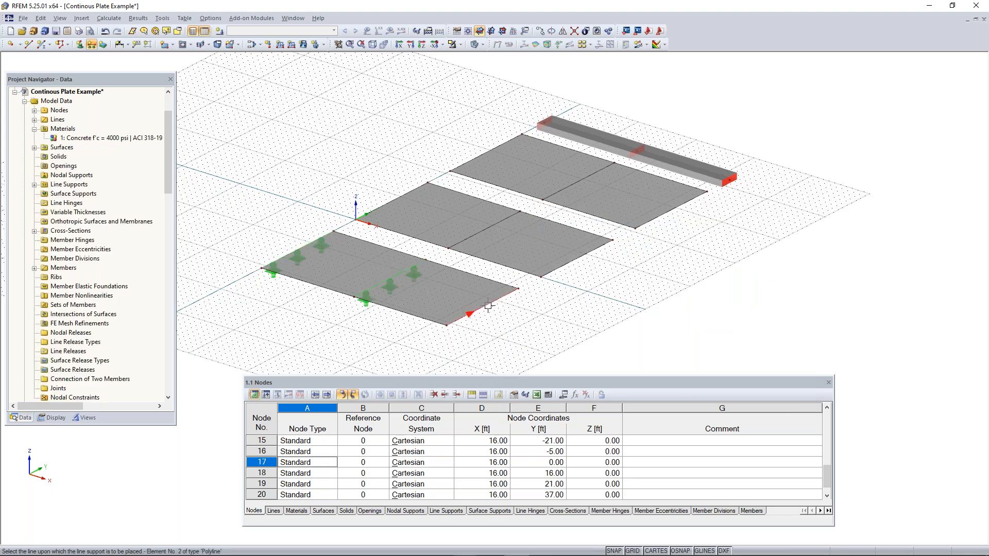
click(484, 306)
Add the same Hinged line supports to the outer support edges and midspan lines of the second and third surfaces
click(391, 201)
click(482, 231)
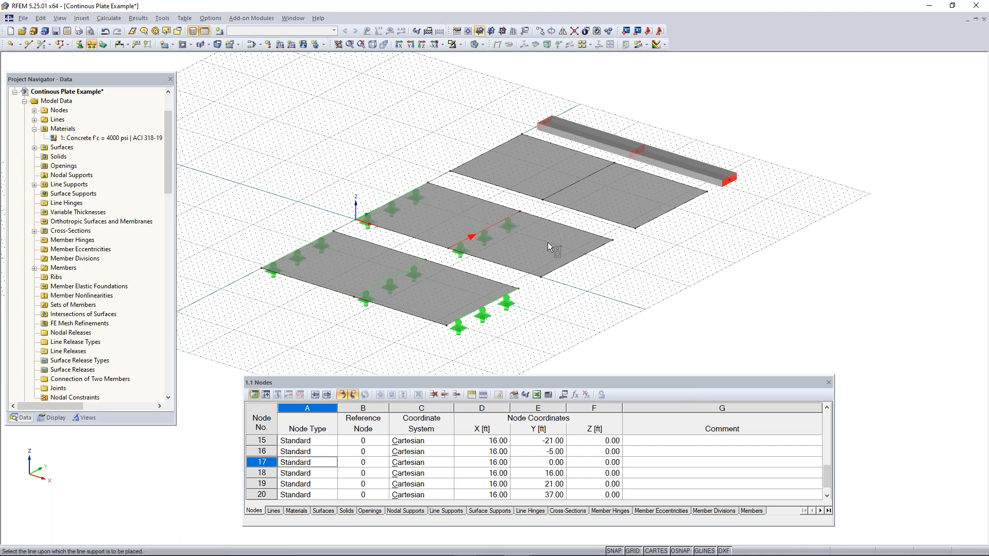
click(584, 255)
click(498, 148)
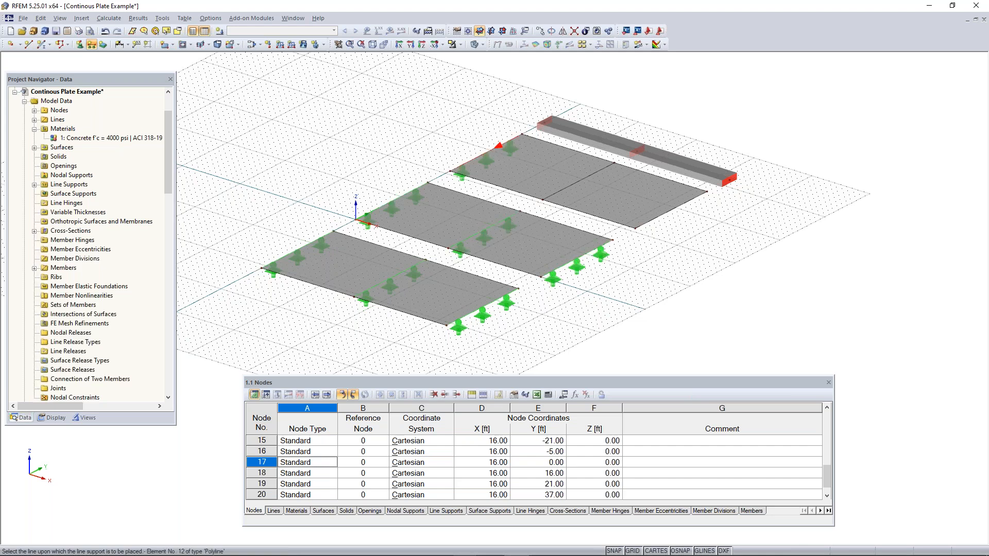
click(571, 184)
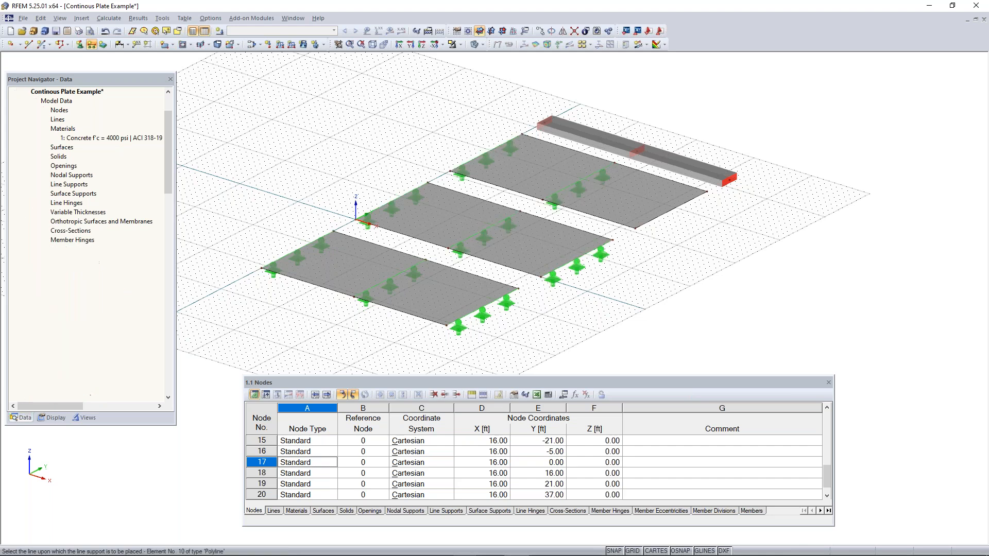
click(674, 208)
ctrl+middle_drag(669, 247, 597, 249)
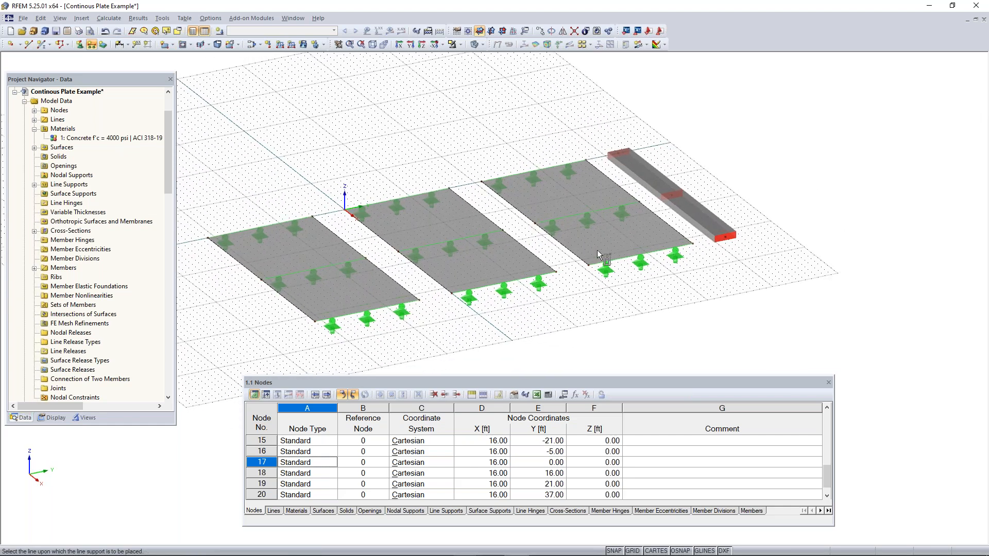
middle_drag(662, 201, 547, 235)
scroll(547, 222, up, 2)
scroll(555, 201, up, 1)
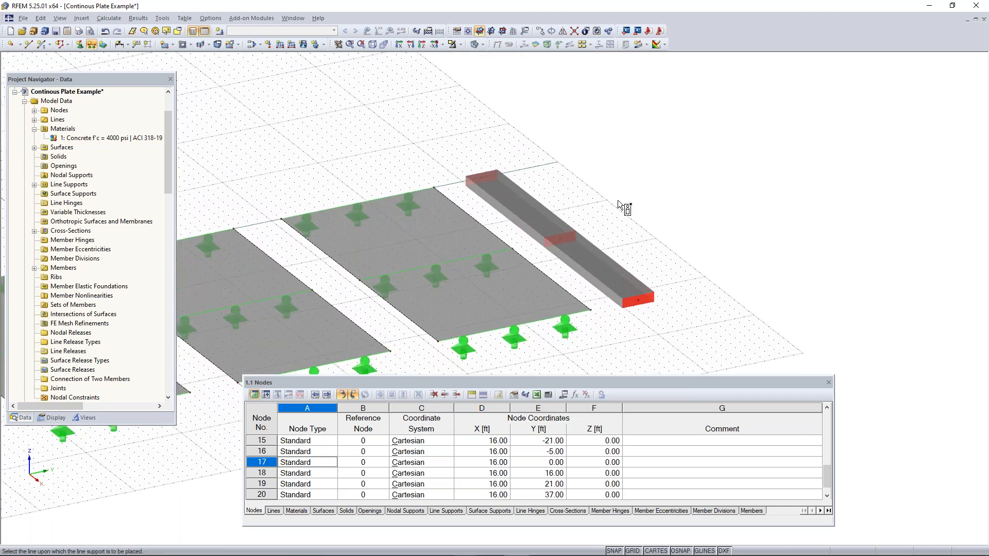
scroll(471, 224, down, 3)
right_click(336, 129)
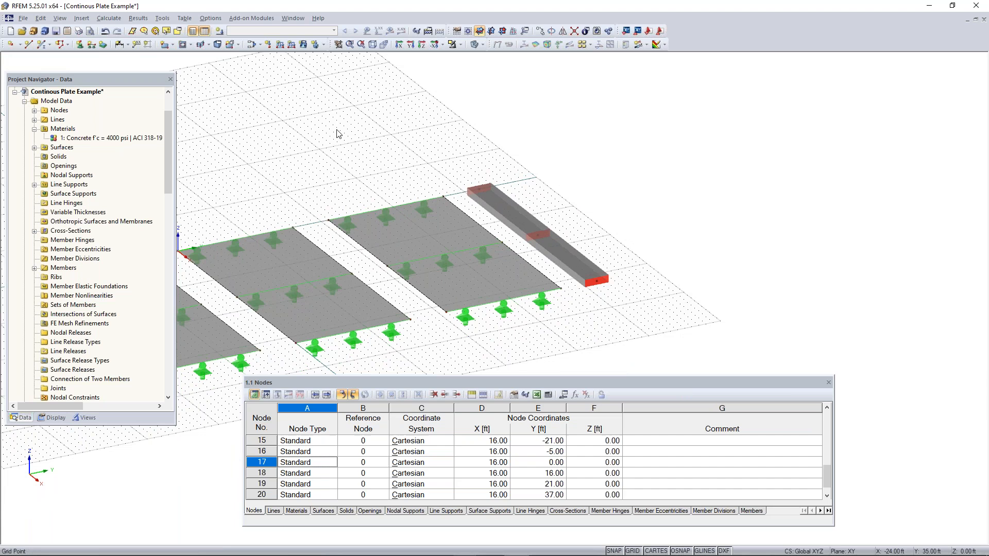
Start a new nodal support and preview the Sliding in X' and Sliding in Y' support types
ctrl+middle_drag(504, 265, 454, 275)
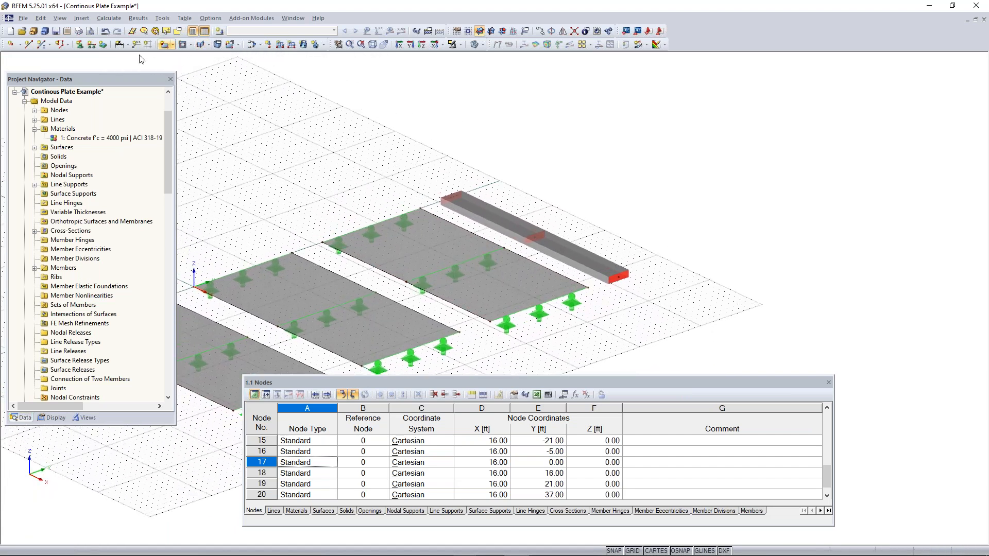
click(80, 46)
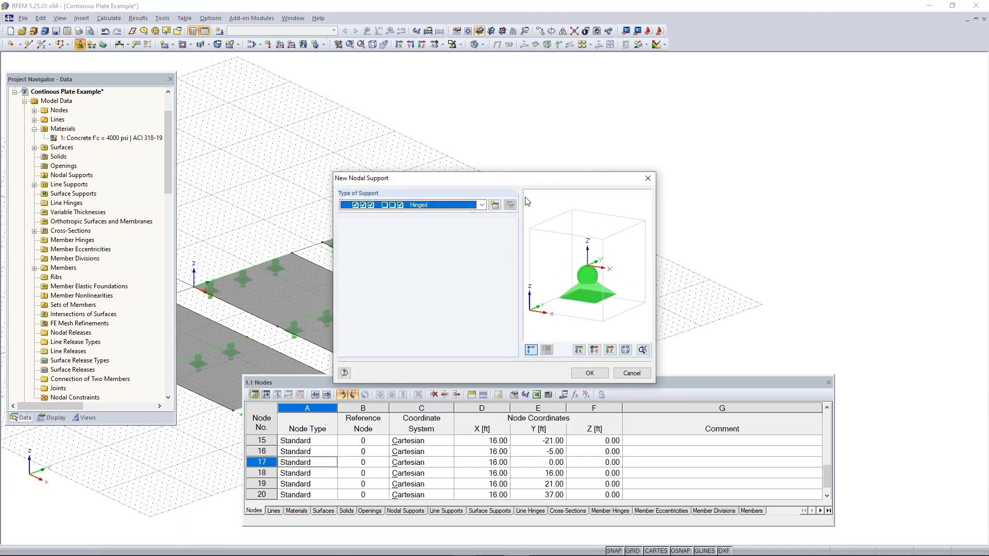
click(481, 206)
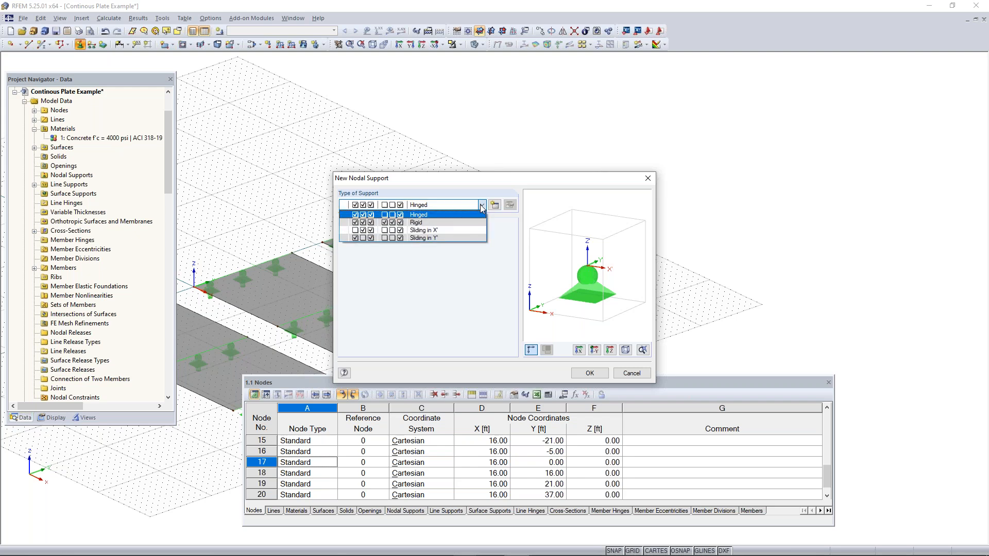
click(454, 231)
click(448, 204)
click(453, 238)
Place Hinged nodal supports on the member's midspan node and on its end node farthest from the Y axis
click(442, 206)
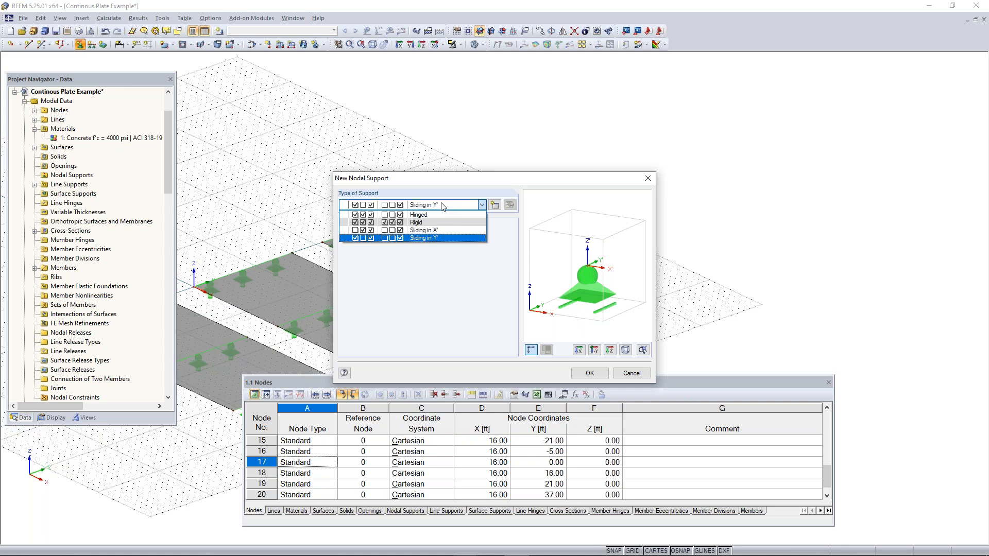
click(418, 214)
click(589, 374)
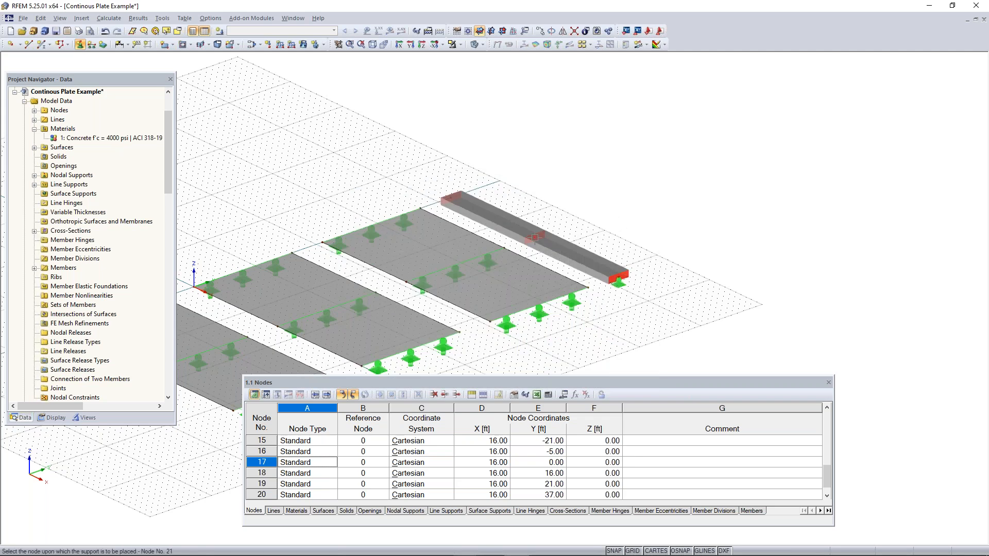
click(534, 237)
key(Escape)
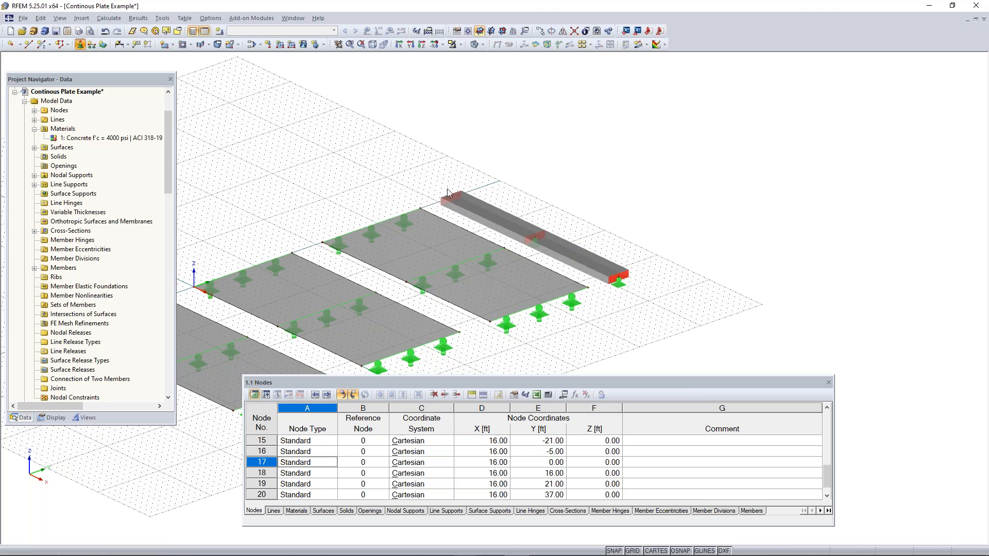
Define a new nodal support type that also restrains rotation about X, and place it on the member's start node
drag(458, 180, 215, 153)
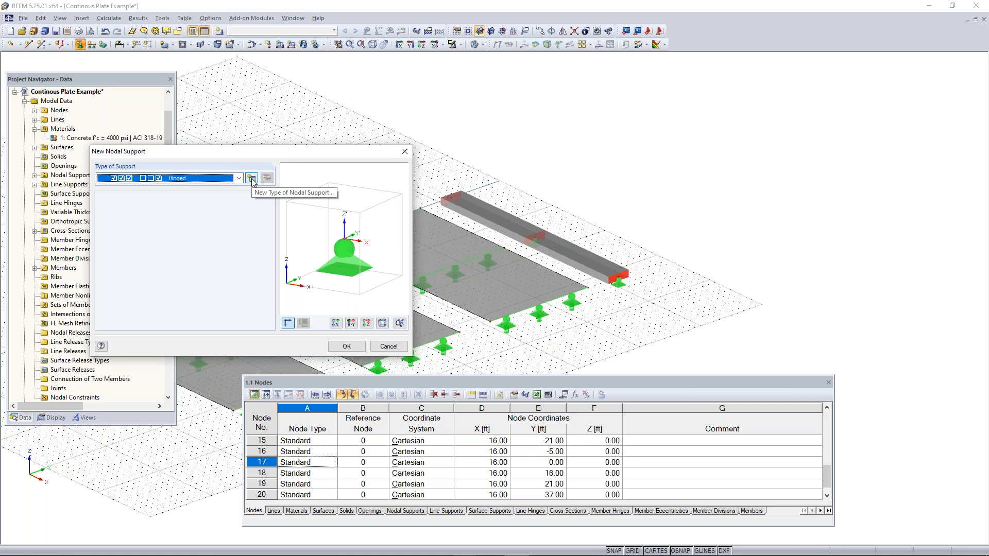
click(252, 179)
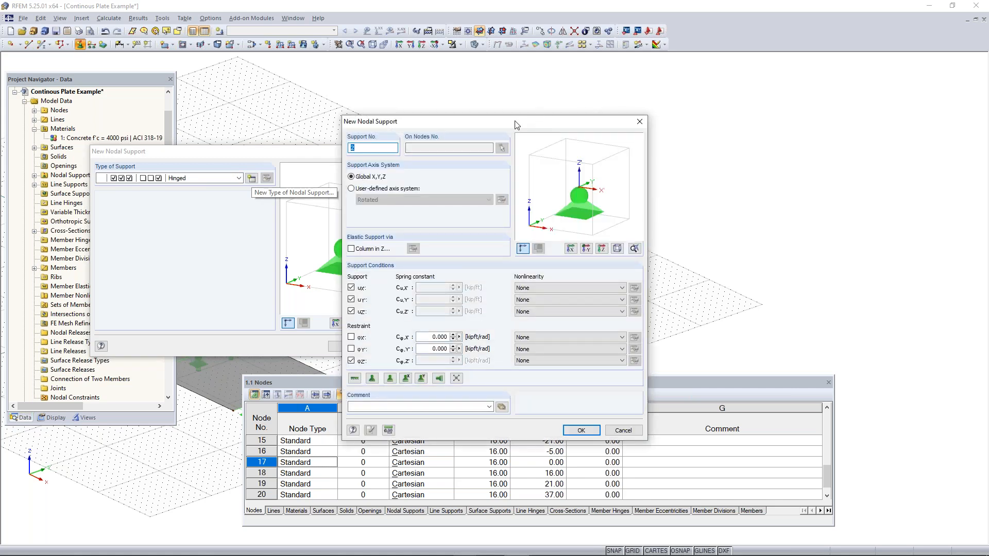
drag(514, 124, 256, 101)
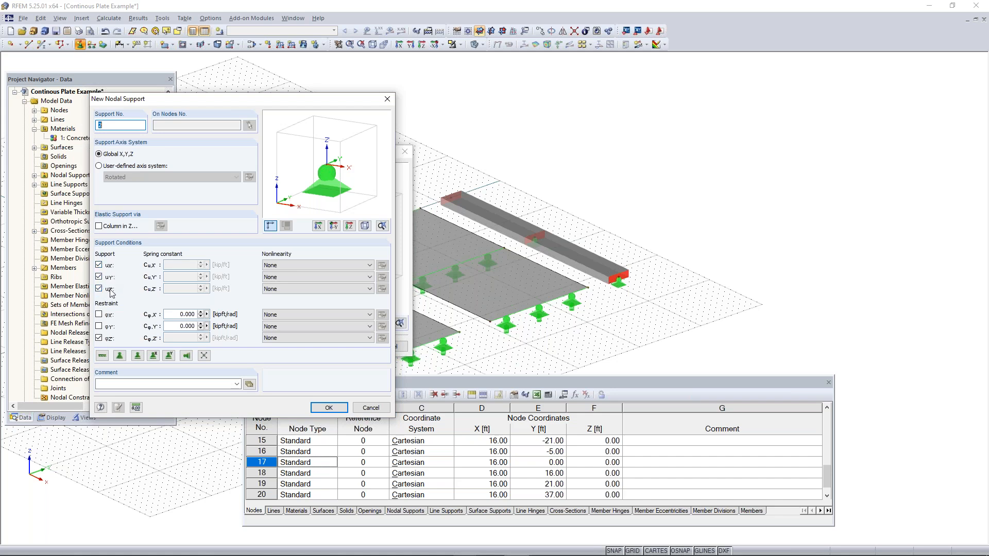
click(99, 315)
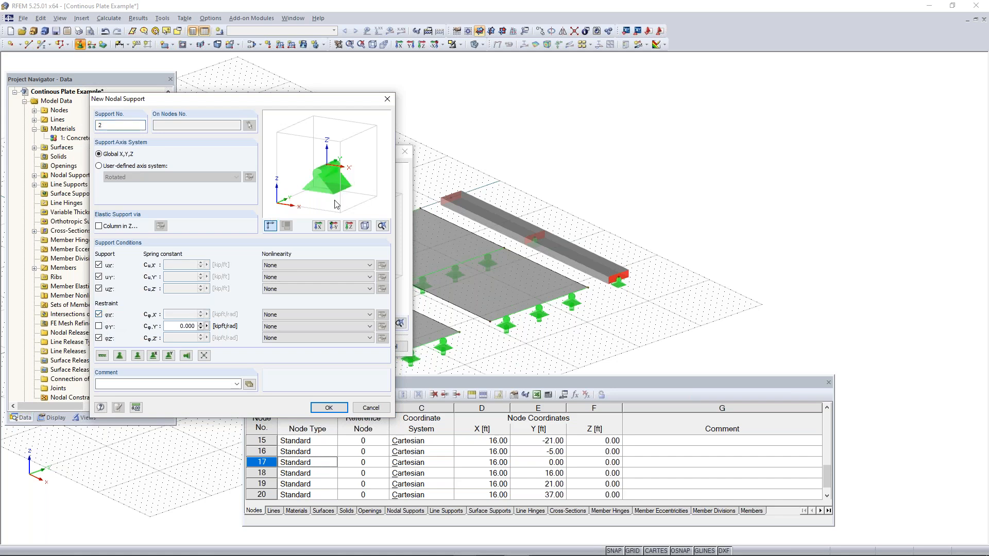
click(329, 407)
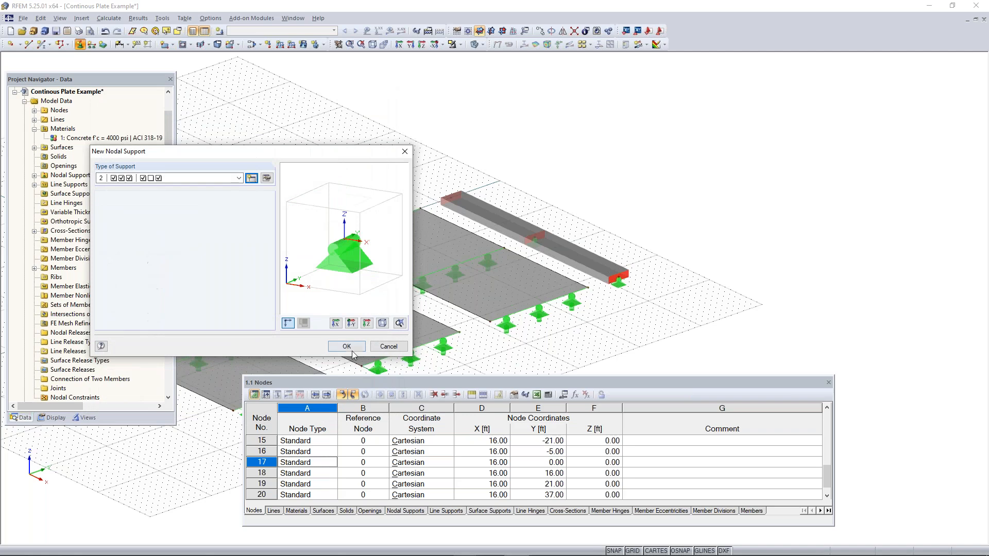
click(346, 346)
click(452, 197)
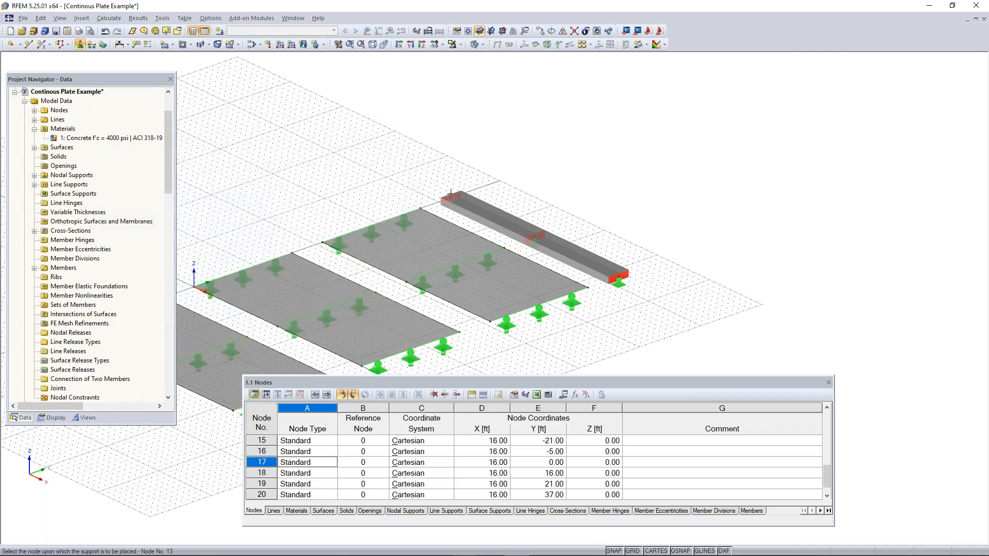
right_click(512, 199)
Switch the model to wireframe display and examine the nodal support at the member's start node
scroll(538, 237, up, 3)
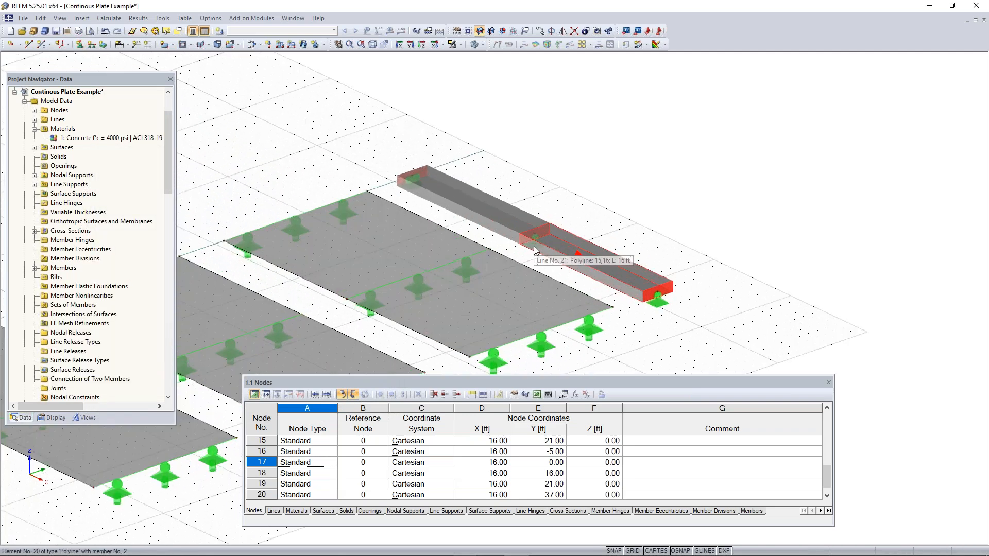
click(474, 45)
click(475, 45)
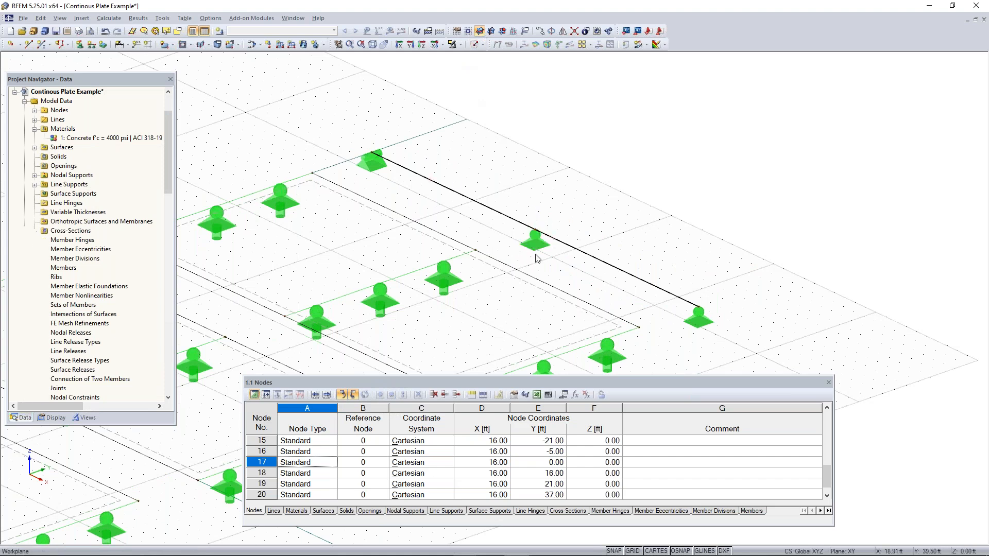
scroll(532, 256, up, 2)
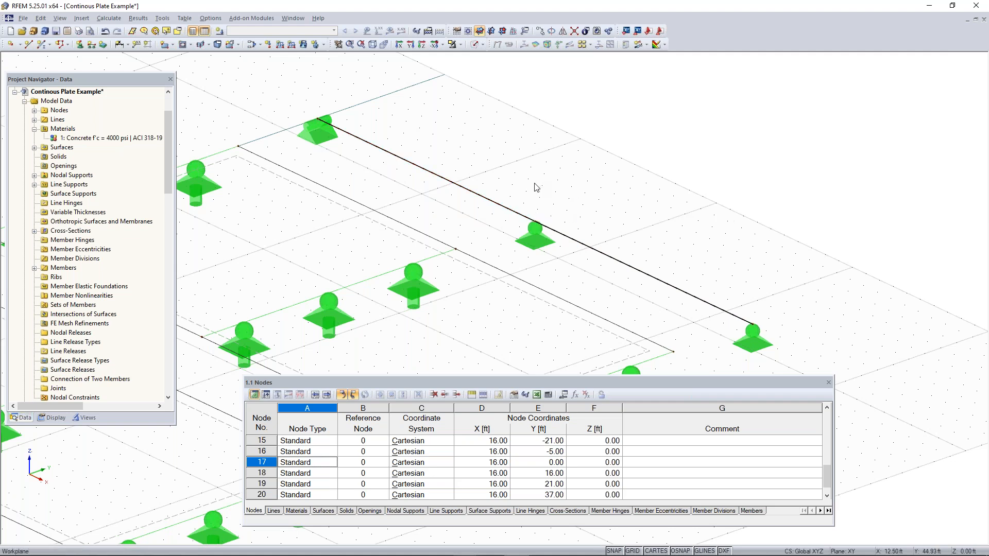
scroll(538, 188, down, 2)
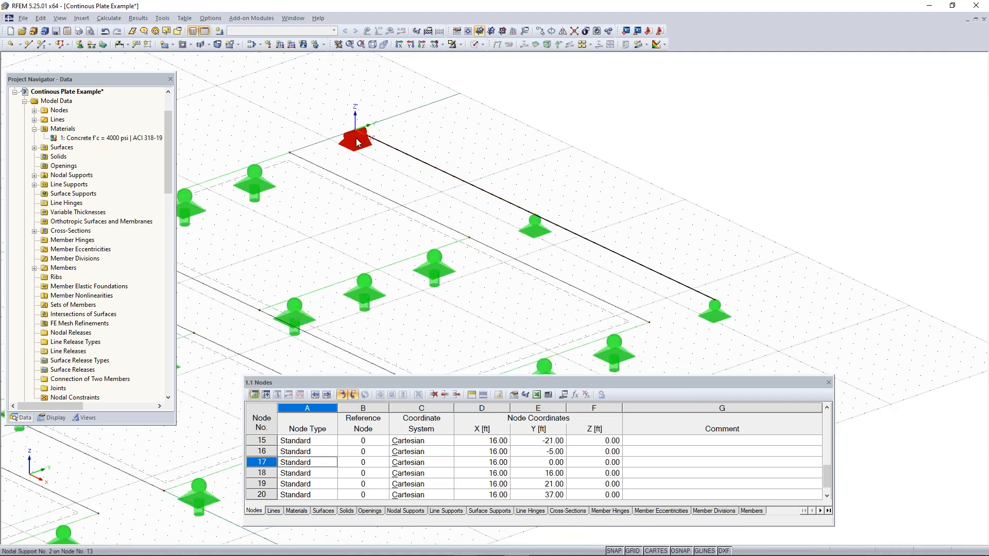
scroll(352, 143, up, 2)
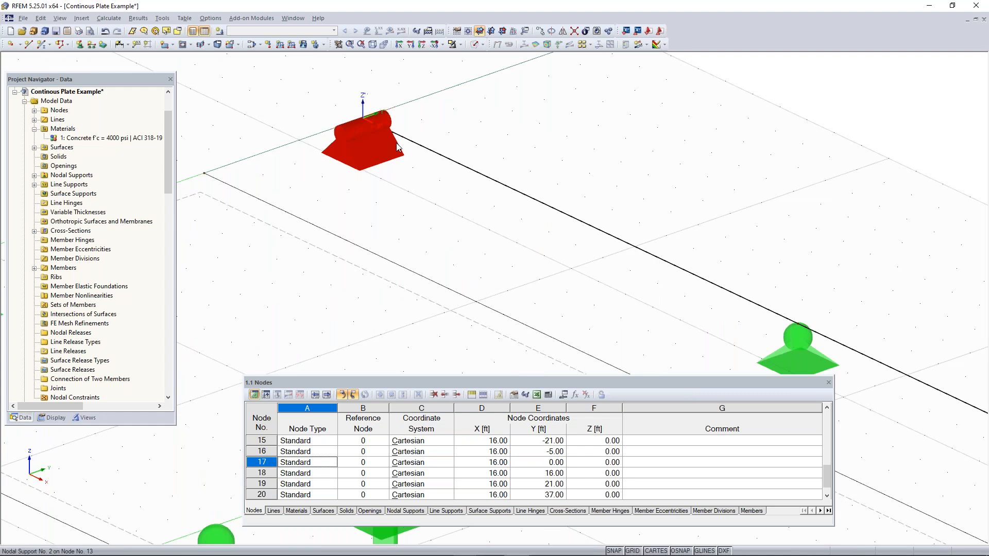
scroll(360, 138, down, 2)
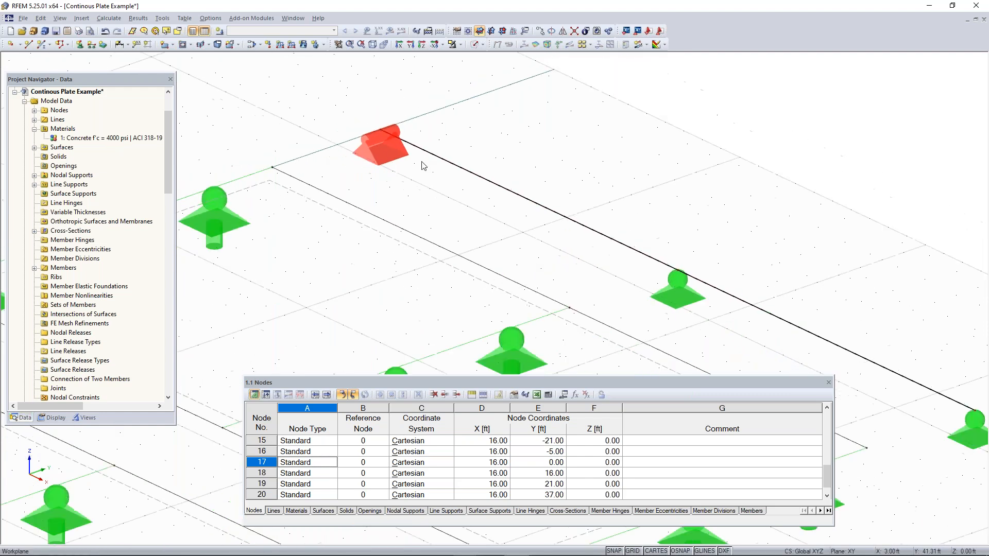
scroll(386, 145, down, 2)
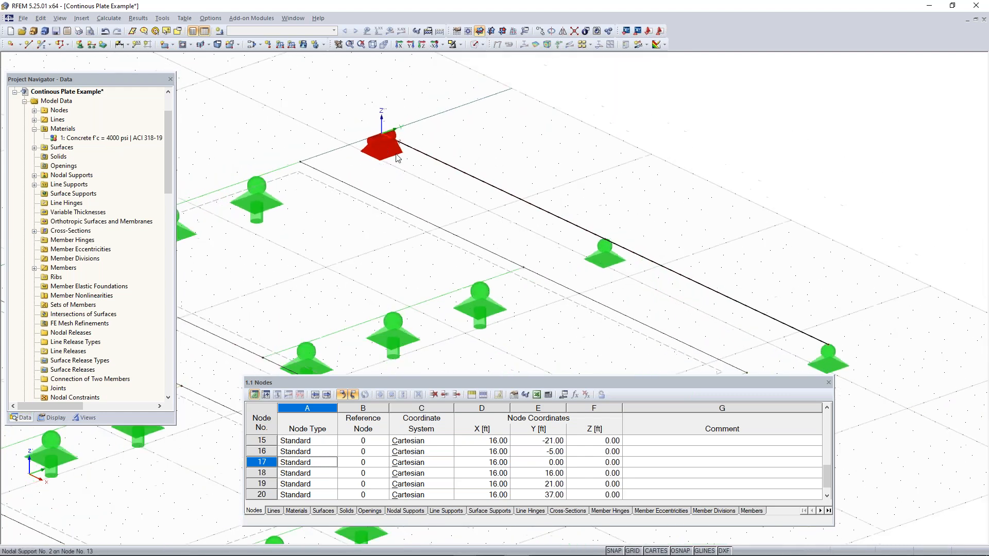
Show the members' local axis systems to check their orientation against the nodal supports, and hide them again
right_click(468, 178)
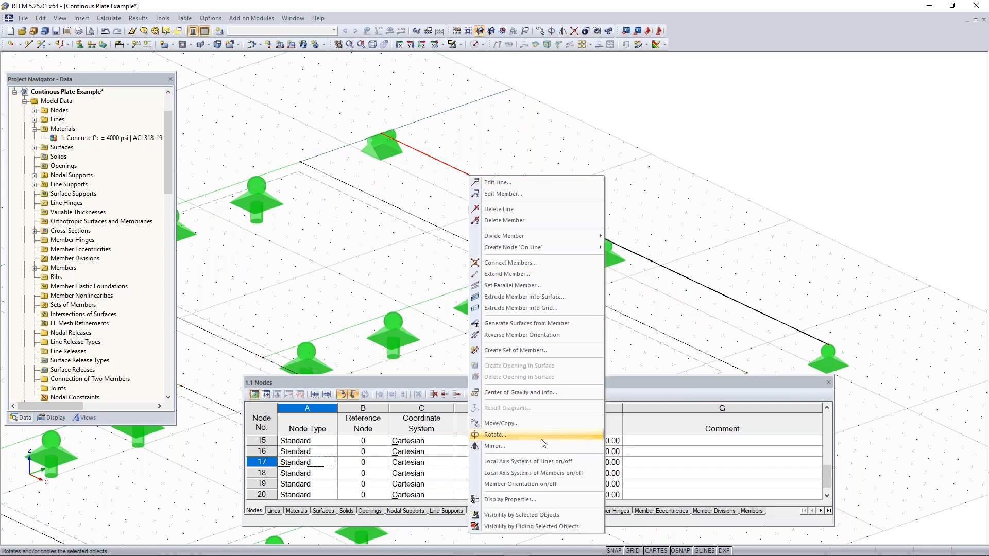
click(534, 474)
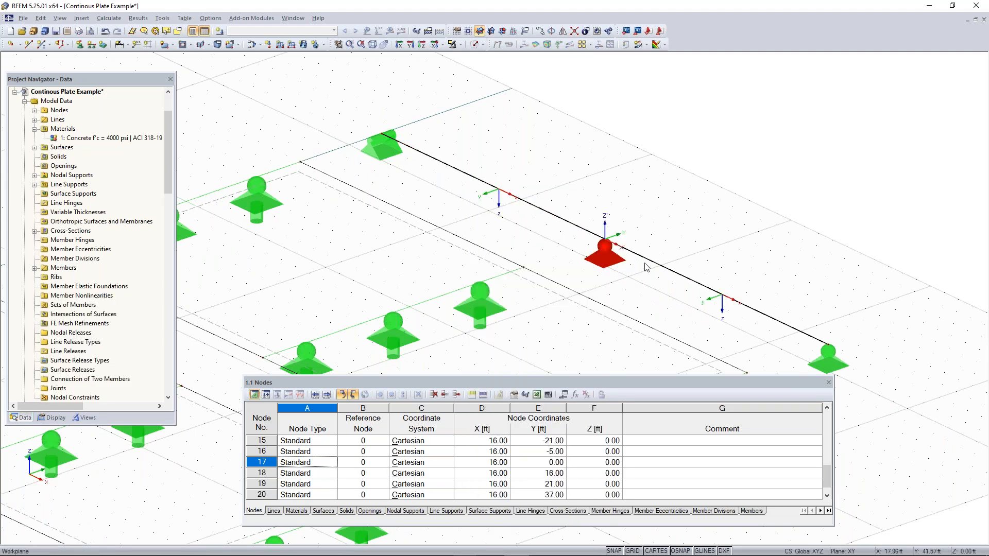
middle_drag(645, 292, 568, 267)
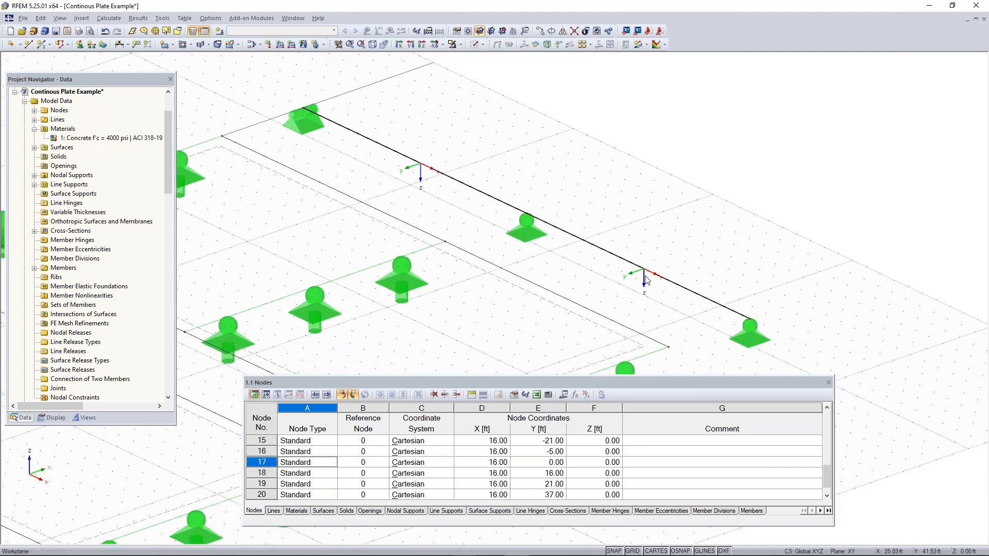
scroll(643, 276, up, 2)
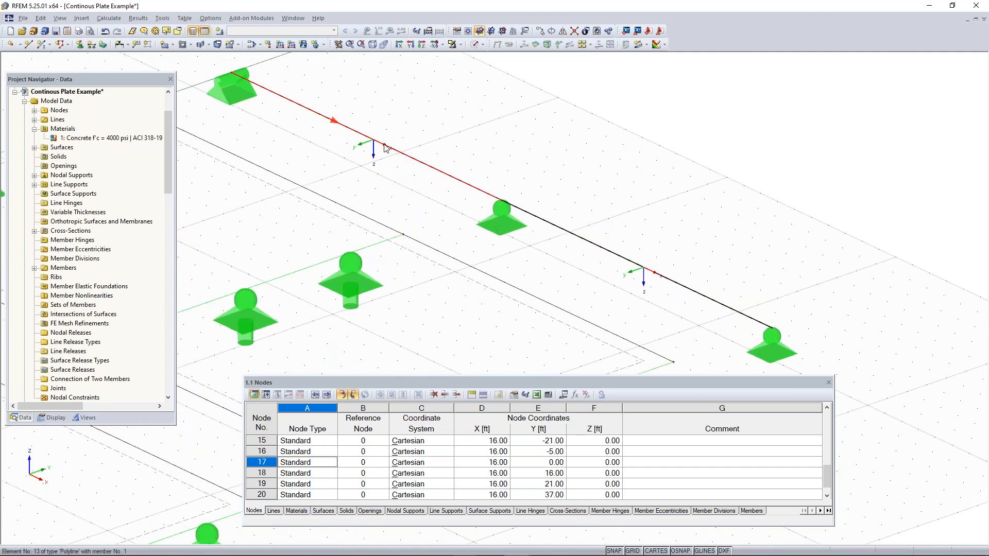
scroll(397, 156, down, 2)
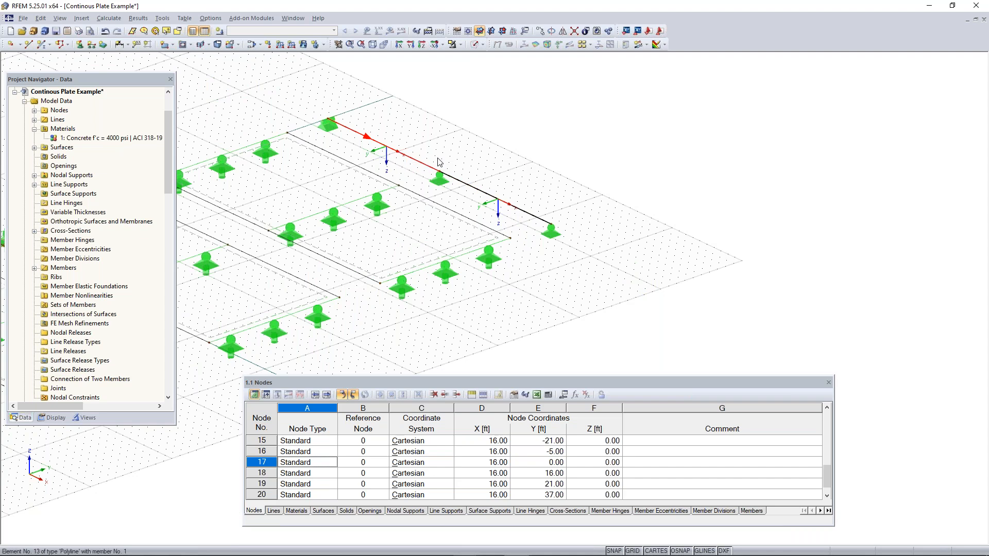
right_click(399, 151)
click(464, 449)
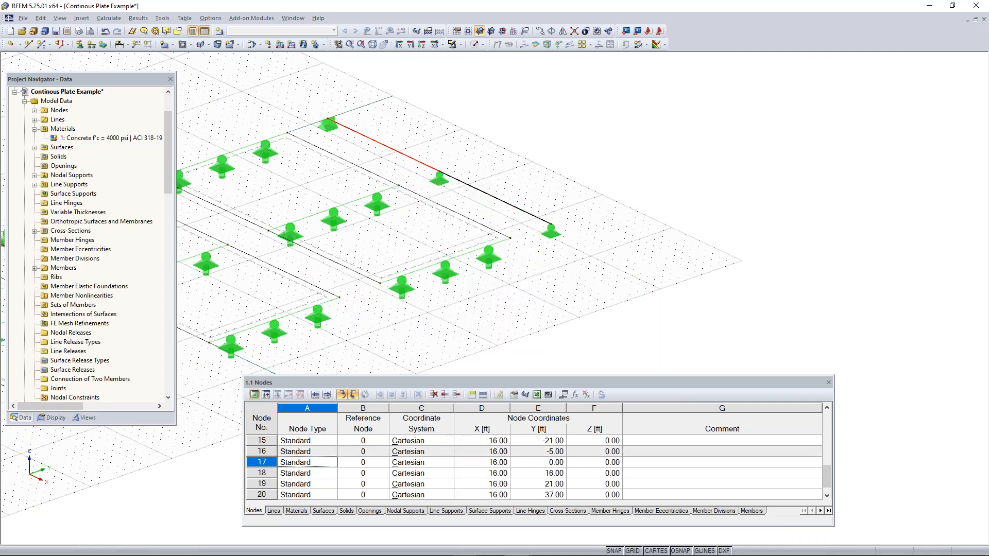
Select the line support on the second surface's midspan line
scroll(453, 276, down, 3)
middle_drag(434, 303, 616, 264)
click(644, 263)
click(453, 215)
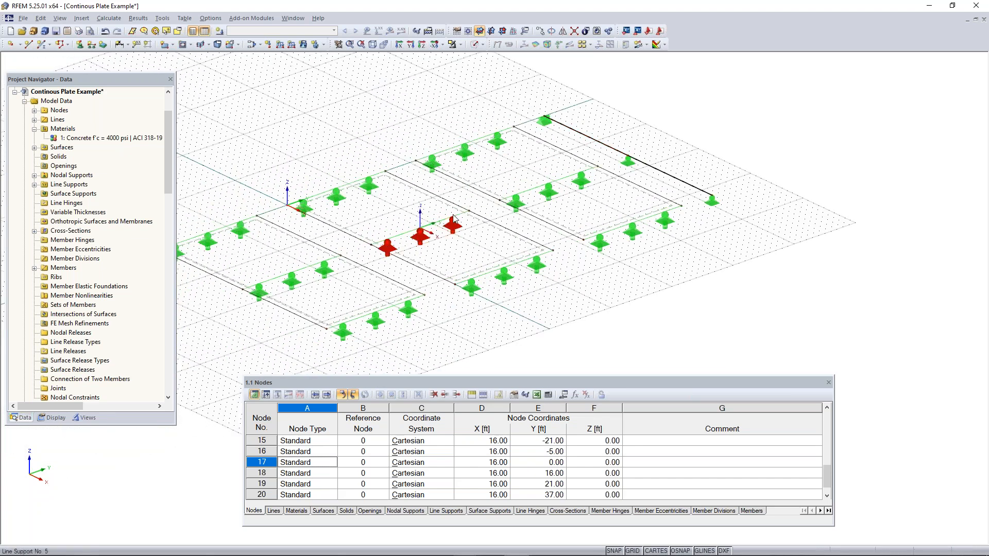
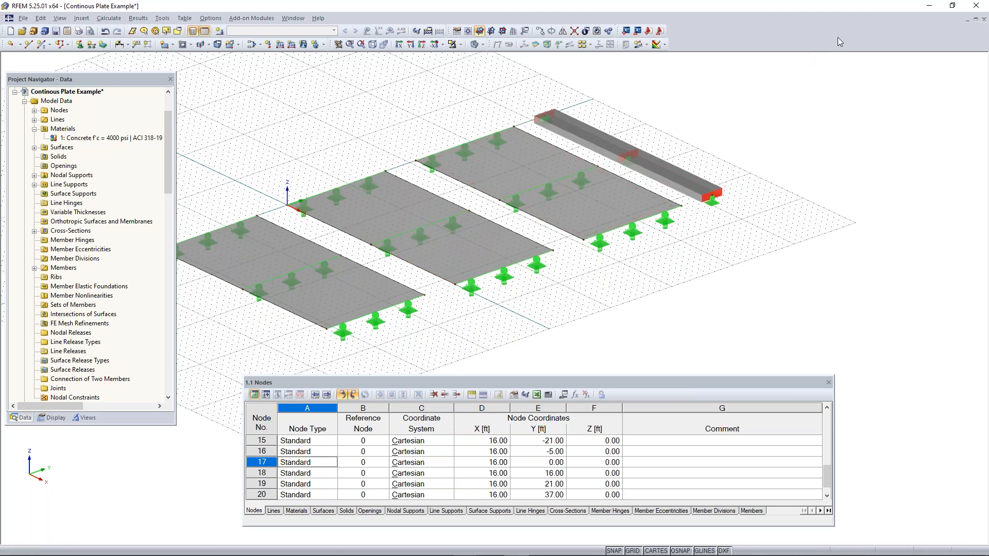
Create a new load case LC1 with the description "Load Case 1" in the Dead action category
middle_drag(411, 120, 480, 110)
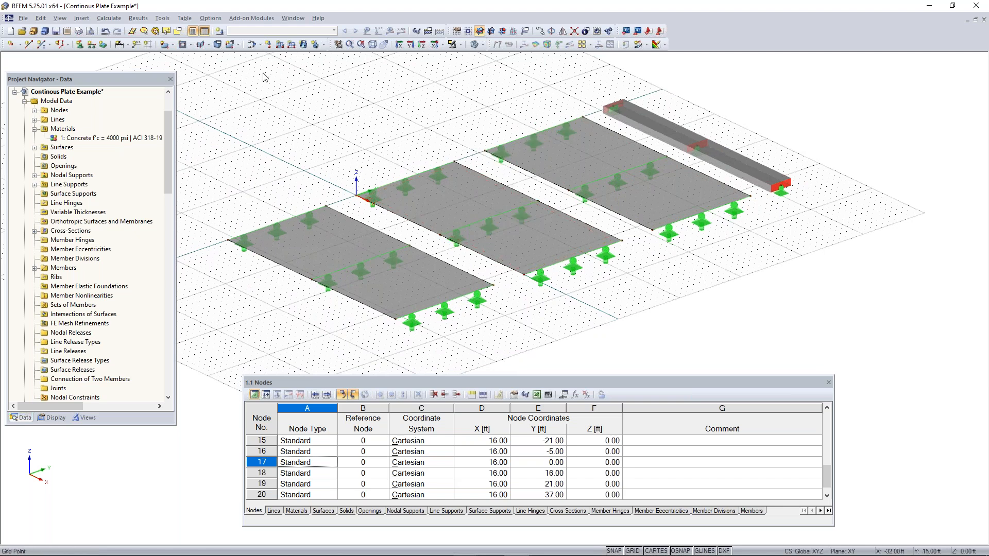
click(220, 32)
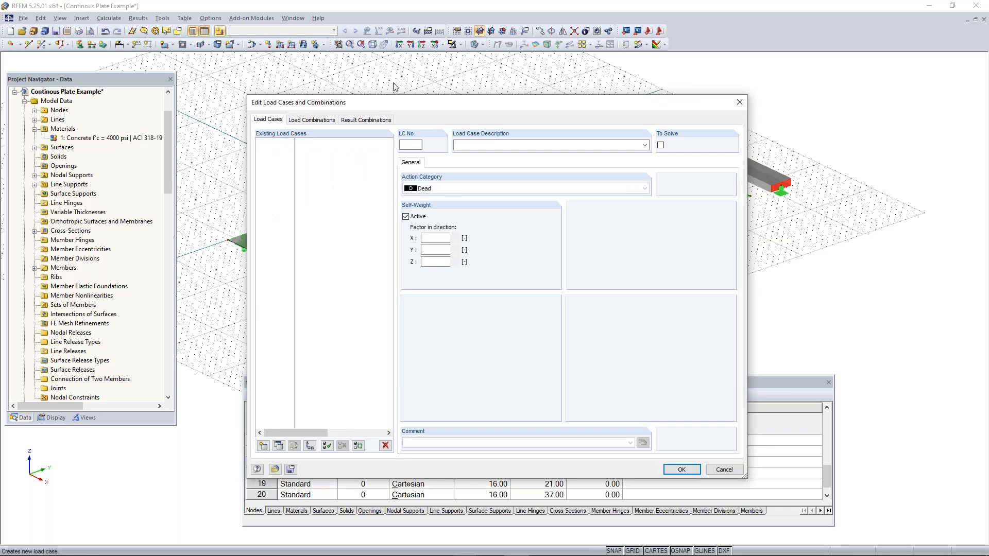
drag(417, 86, 348, 91)
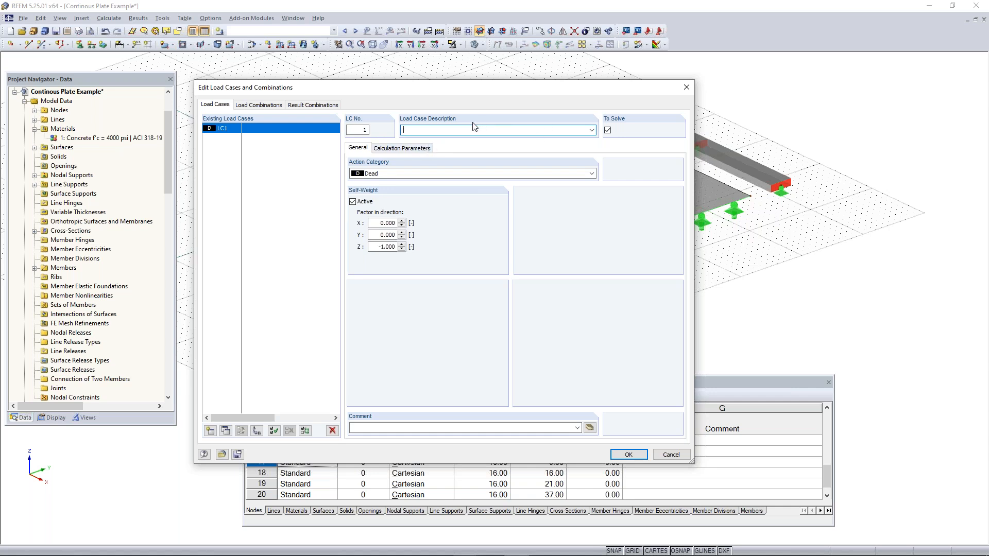
text(oad case )
text(Case)
Deactivate the self-weight of Load Case 1 and accept the load case definition
click(363, 203)
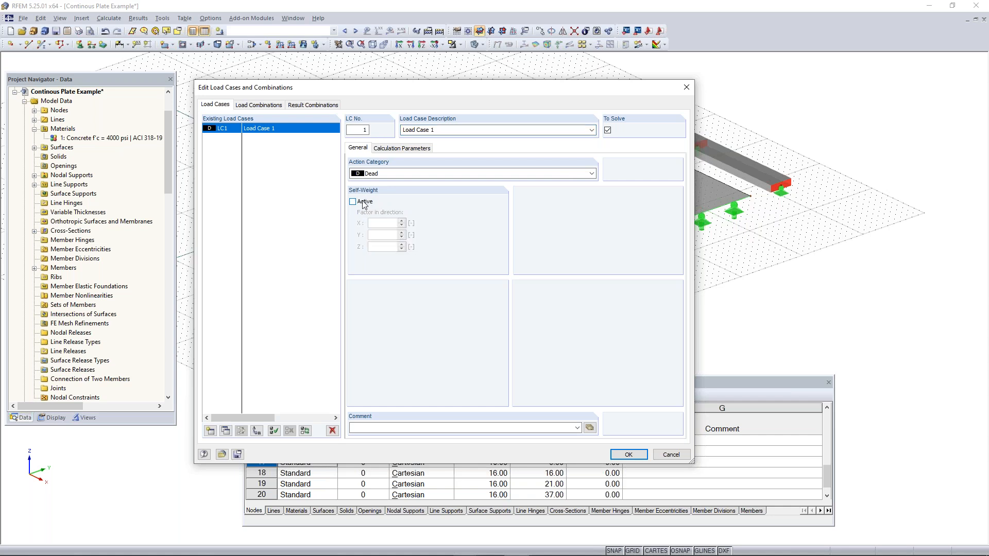
click(353, 202)
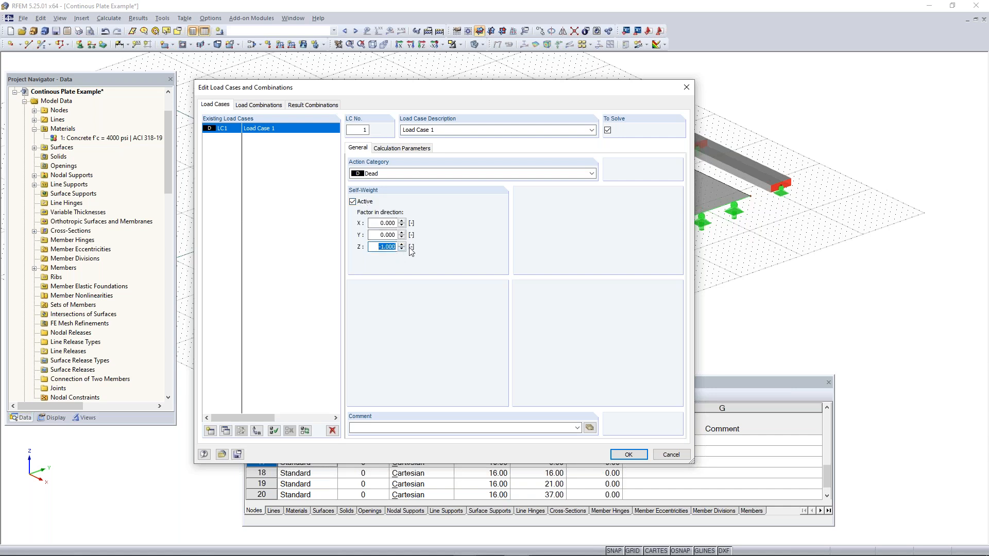
click(376, 246)
click(360, 202)
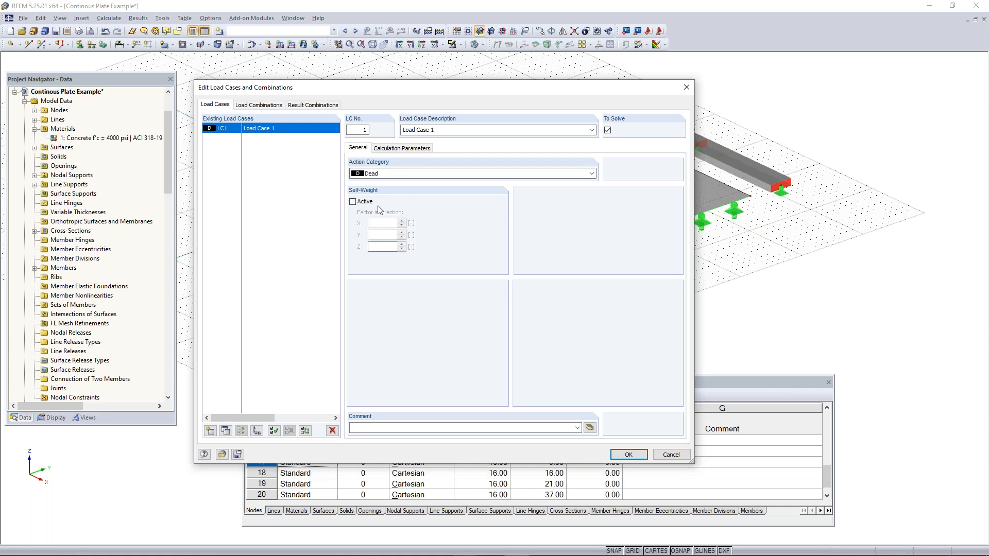
click(629, 453)
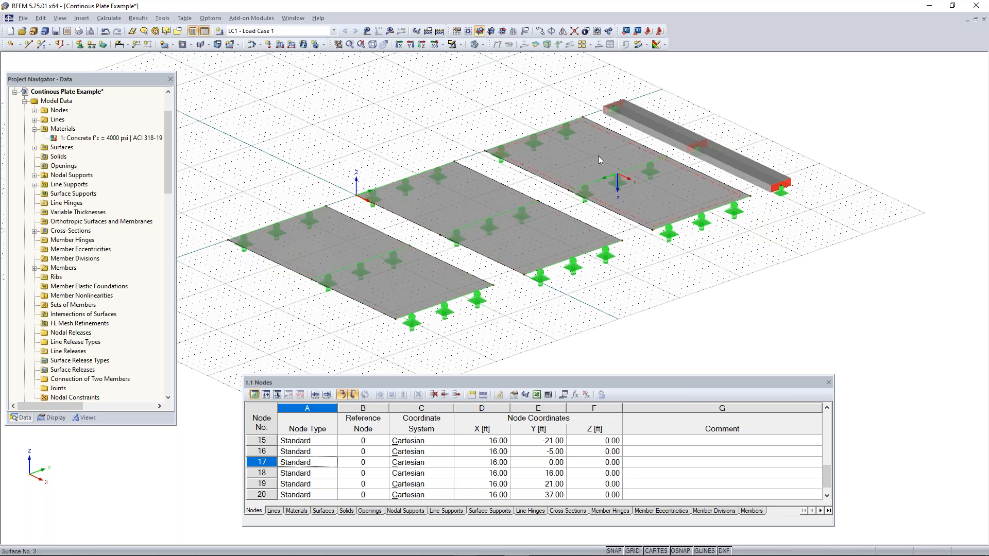
Define a new surface load as a uniform force of 0.210 ksf in the global ZL direction
click(304, 45)
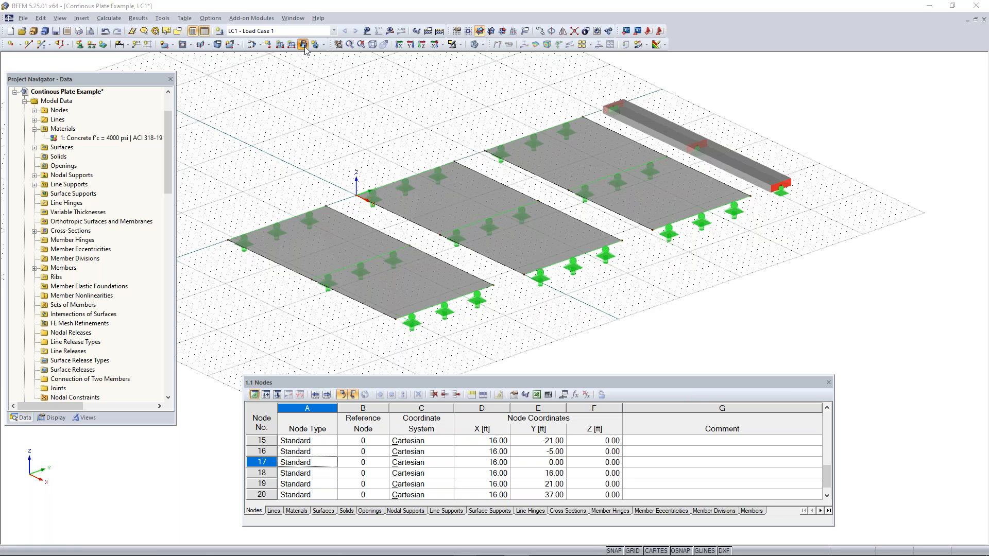
click(691, 122)
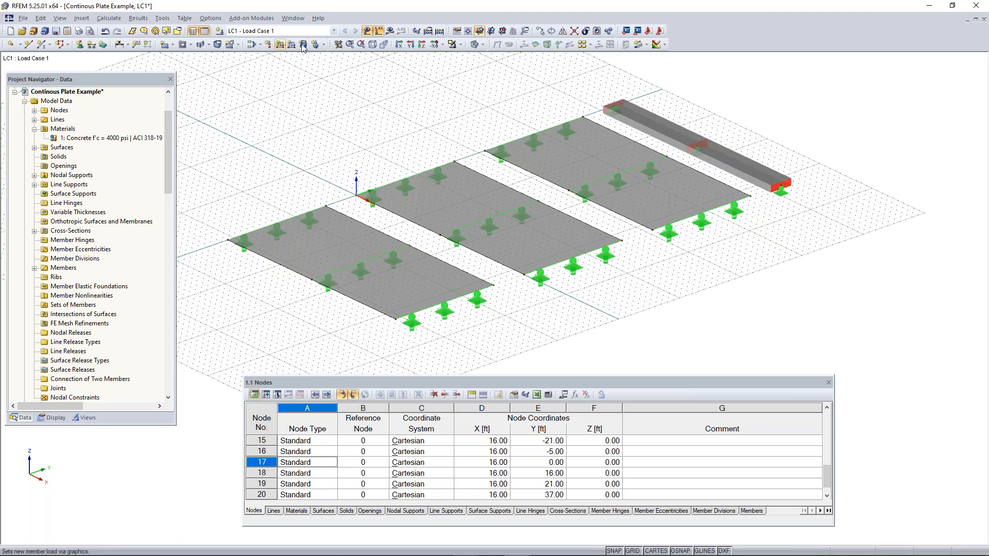
click(81, 18)
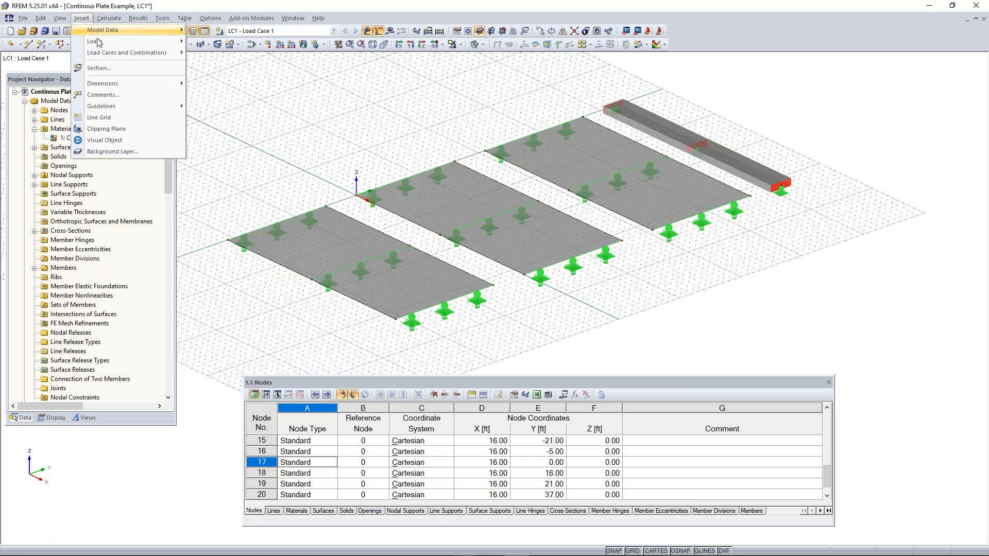
mouse_move(99, 44)
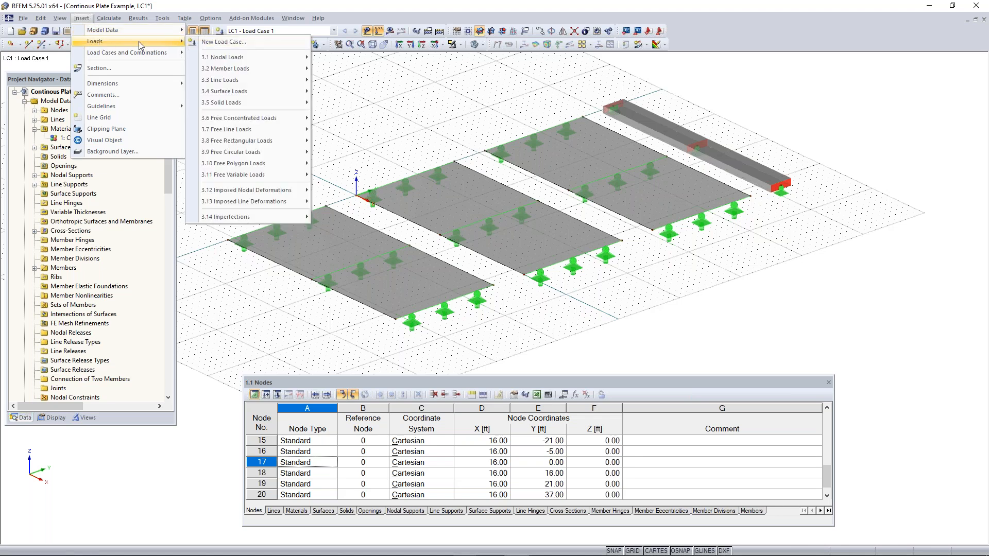
click(359, 88)
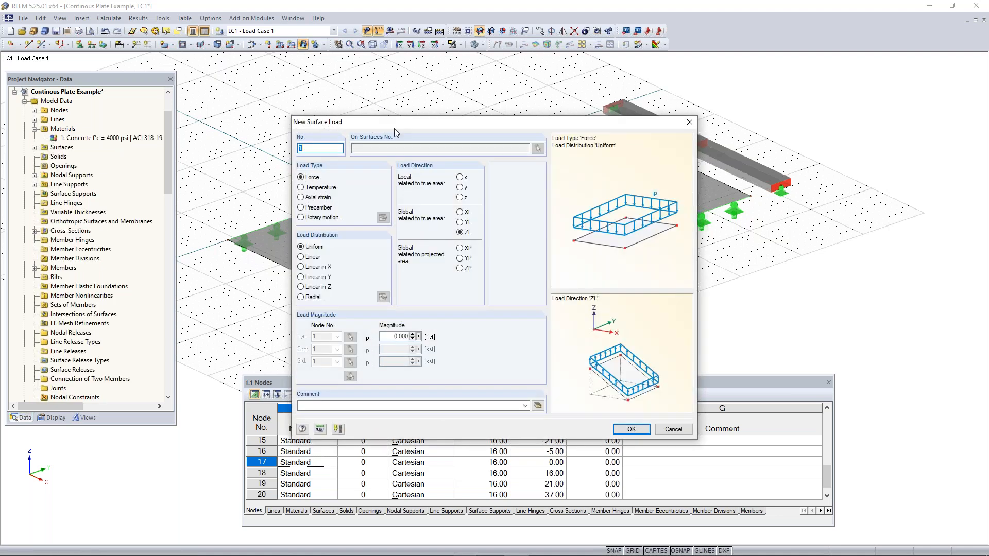
drag(394, 126, 368, 113)
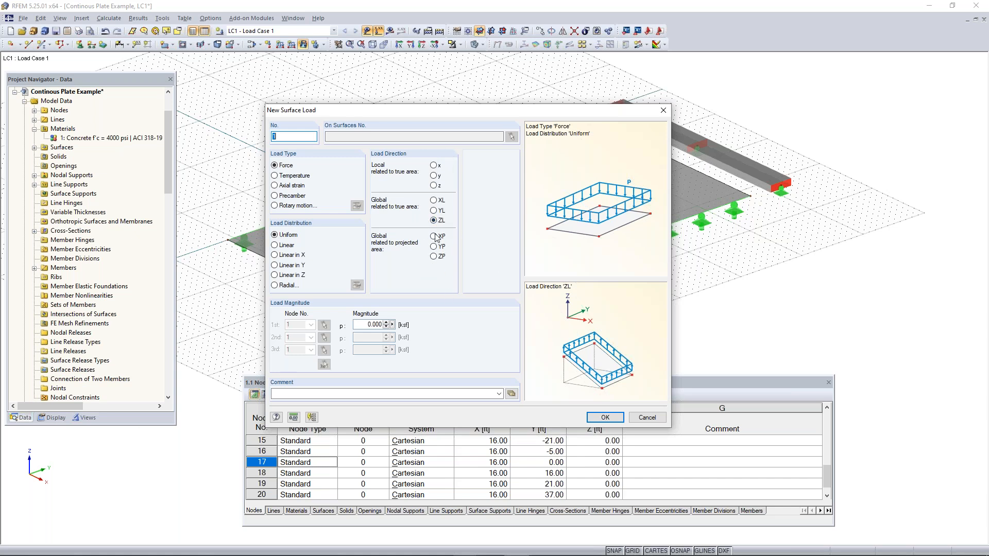
click(374, 325)
text(0.210)
click(615, 417)
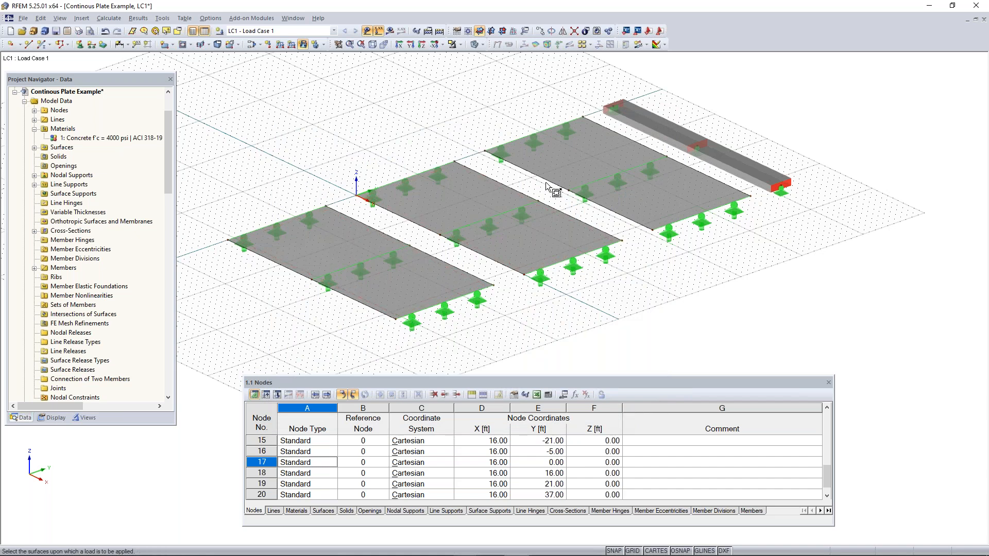
Place the uniform surface load on all three concrete surfaces
click(316, 249)
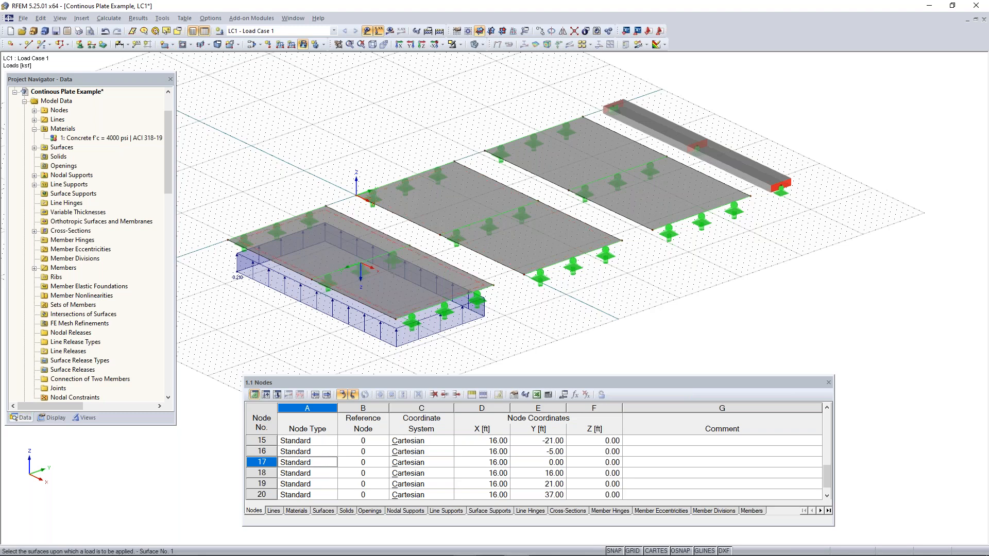
click(469, 200)
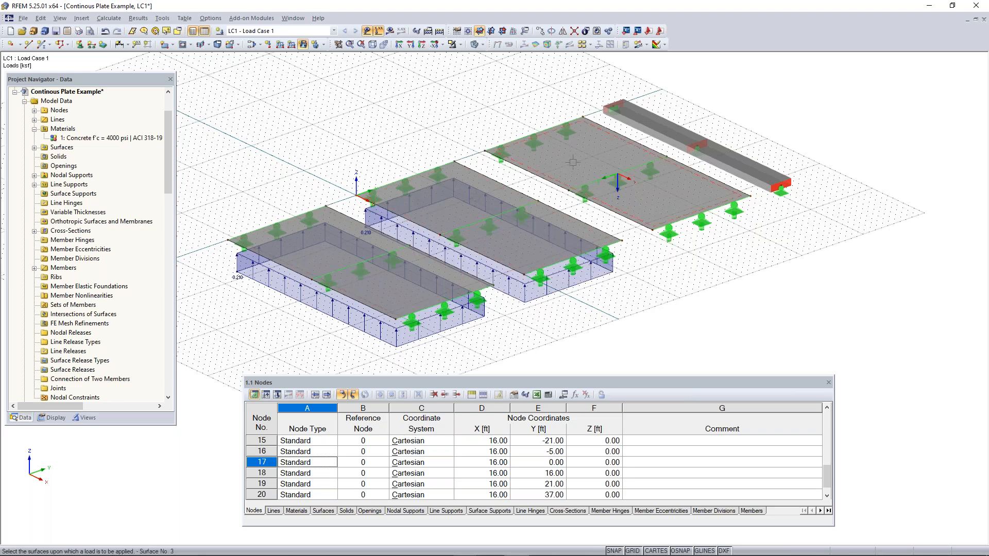
click(620, 180)
Change the magnitude of the surface load on surfaces 1-3 to -0.210 ksf to make it act downward
ctrl+middle_drag(647, 315, 619, 300)
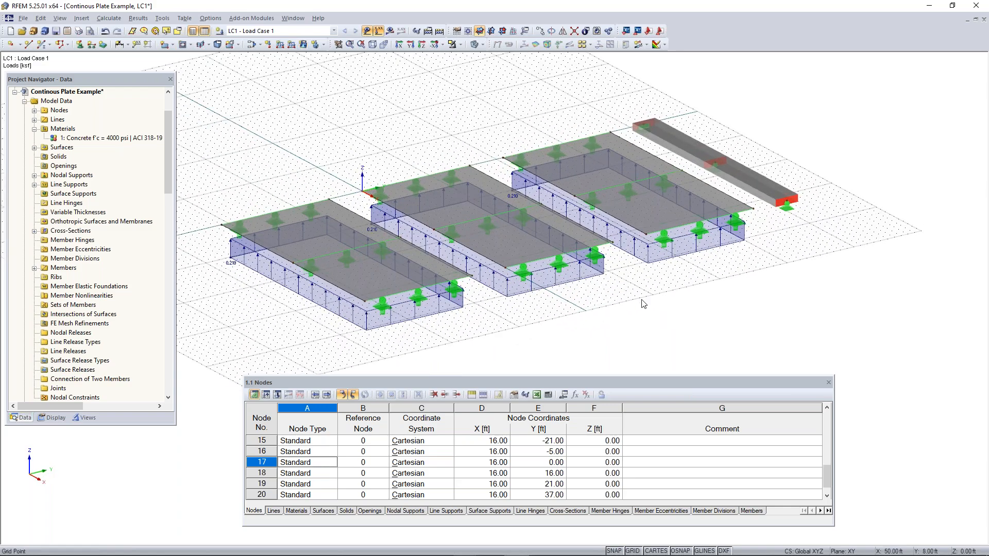
right_click(642, 304)
click(631, 317)
ctrl+middle_drag(647, 323, 504, 233)
right_click(504, 232)
click(736, 254)
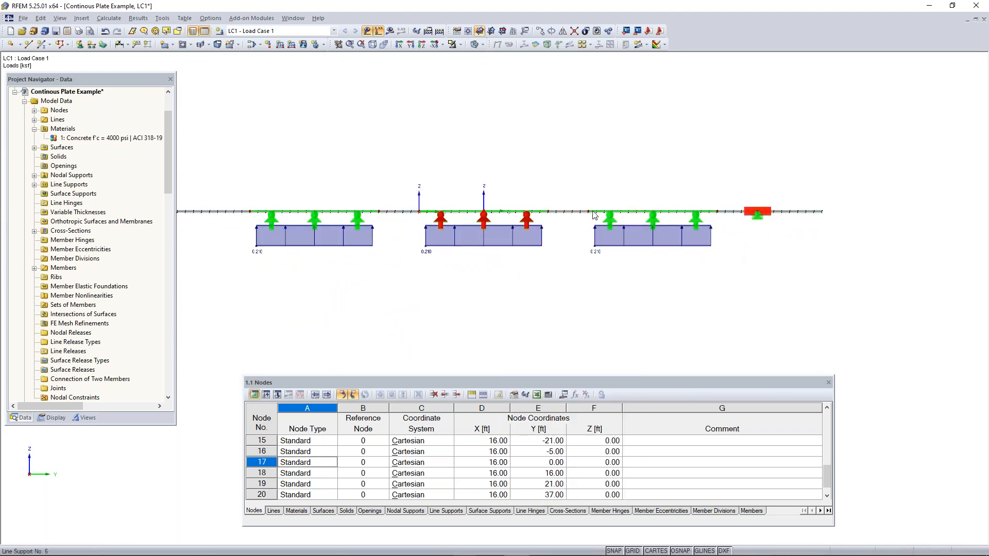
drag(737, 235, 235, 312)
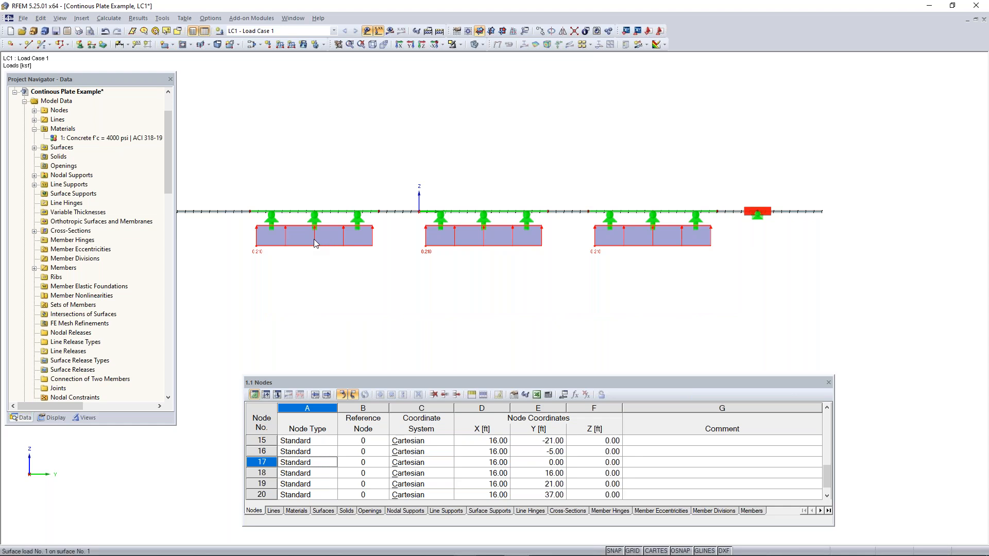
mouse_move(315, 241)
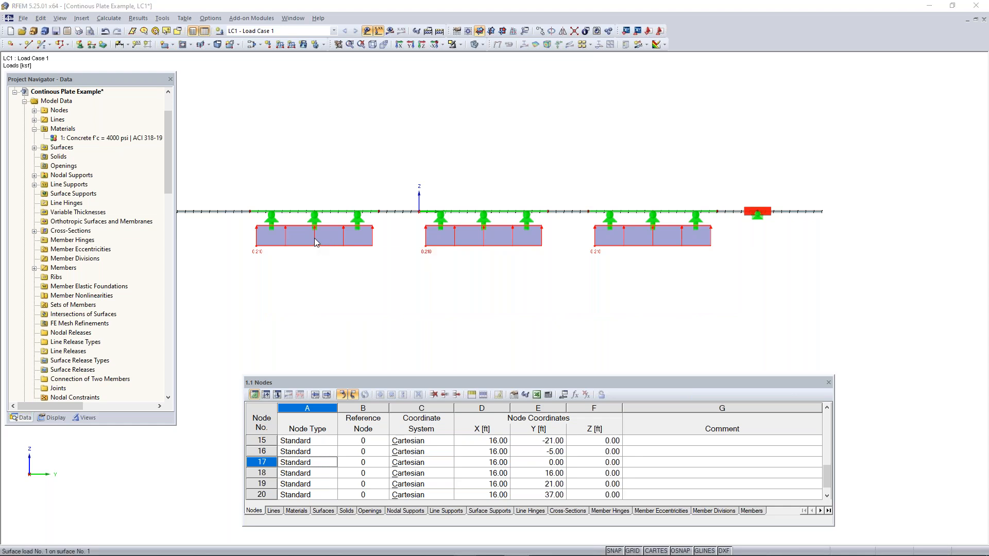
double_click(315, 239)
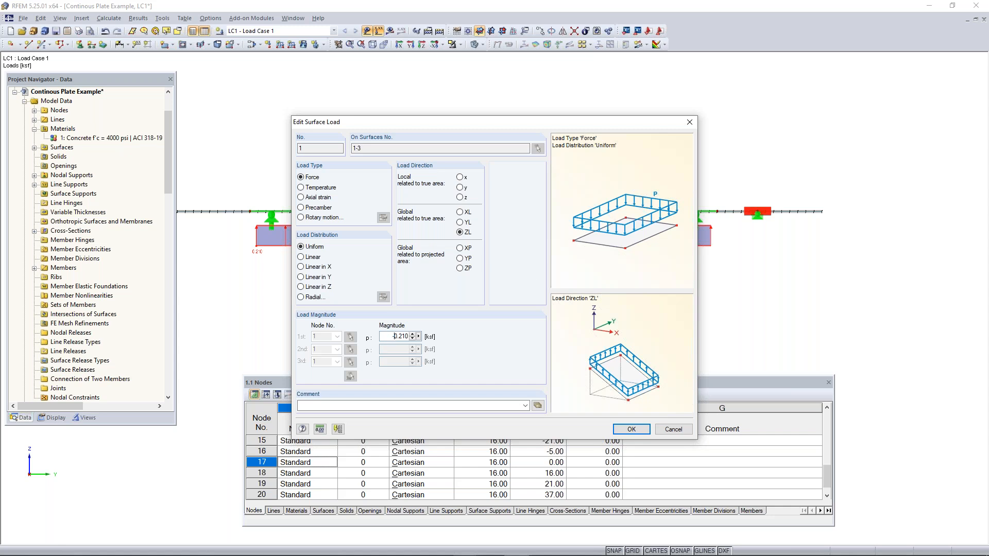
click(631, 429)
Turn off the grid display on the work plane
ctrl+middle_drag(404, 263, 596, 341)
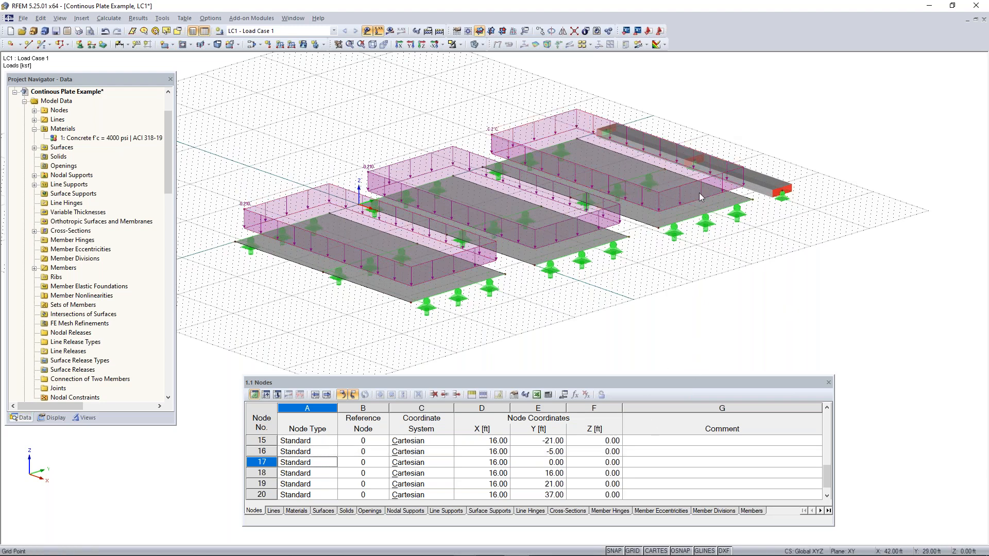
scroll(462, 248, down, 2)
middle_drag(462, 247, 580, 282)
middle_drag(731, 300, 659, 252)
scroll(659, 252, up, 2)
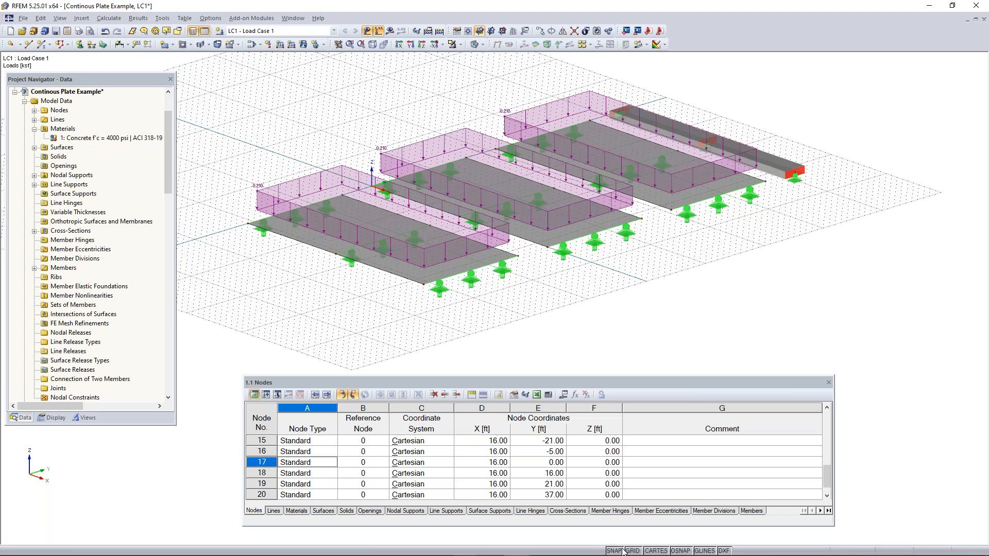
click(656, 551)
click(656, 551)
click(632, 551)
scroll(536, 311, down, 1)
ctrl+middle_drag(536, 311, 515, 226)
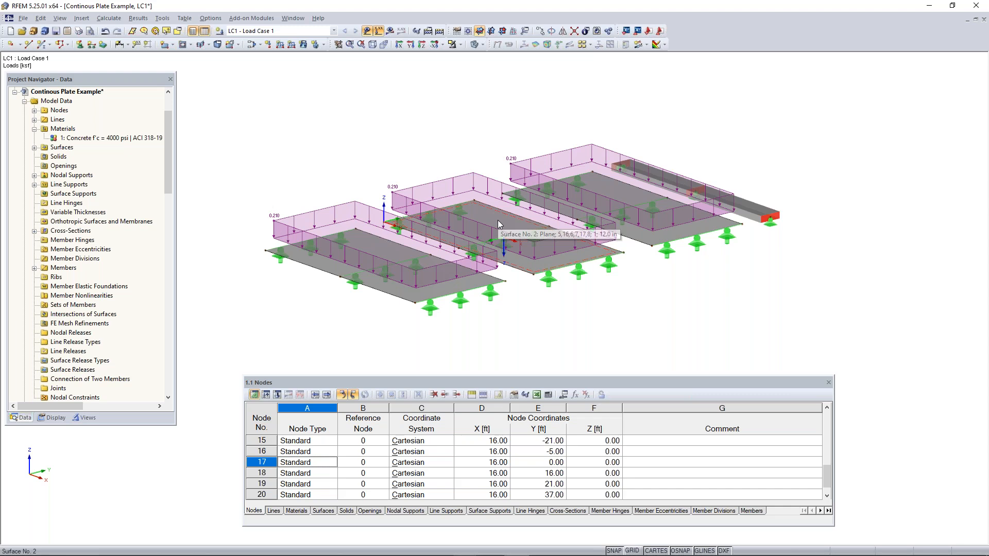
middle_drag(759, 187, 724, 212)
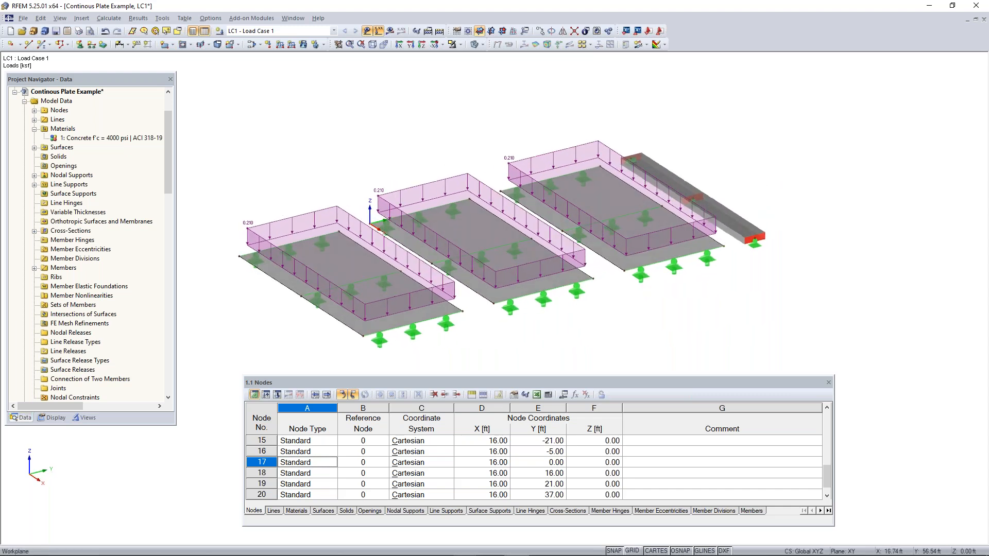
Define a new member load as a uniform force of 0.210 kip/ft in the global ZL direction
click(279, 45)
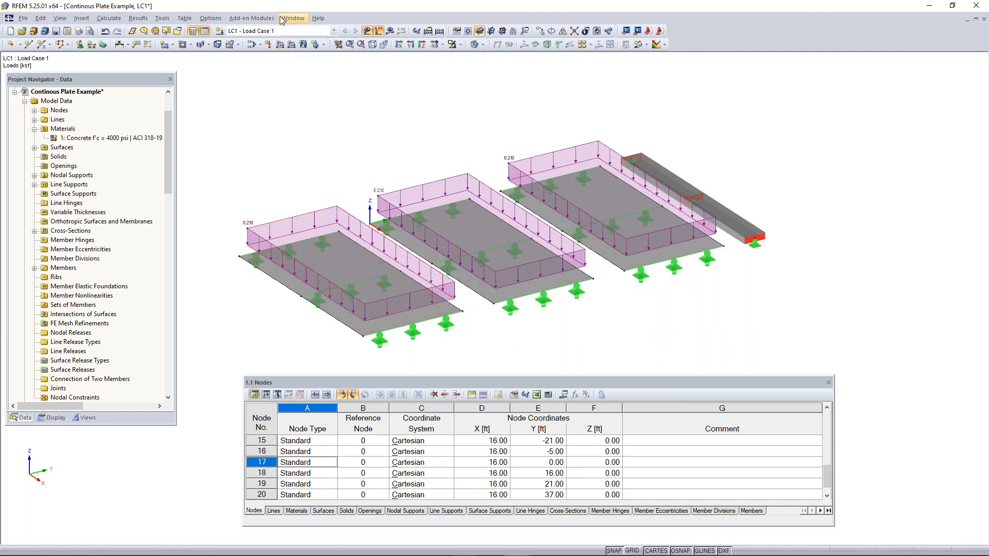
right_click(293, 44)
click(276, 71)
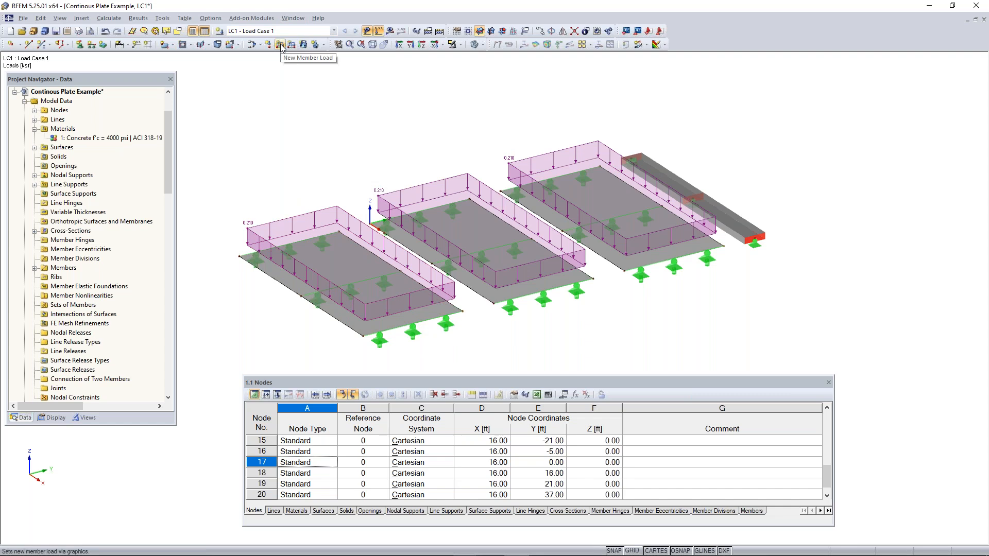
click(280, 45)
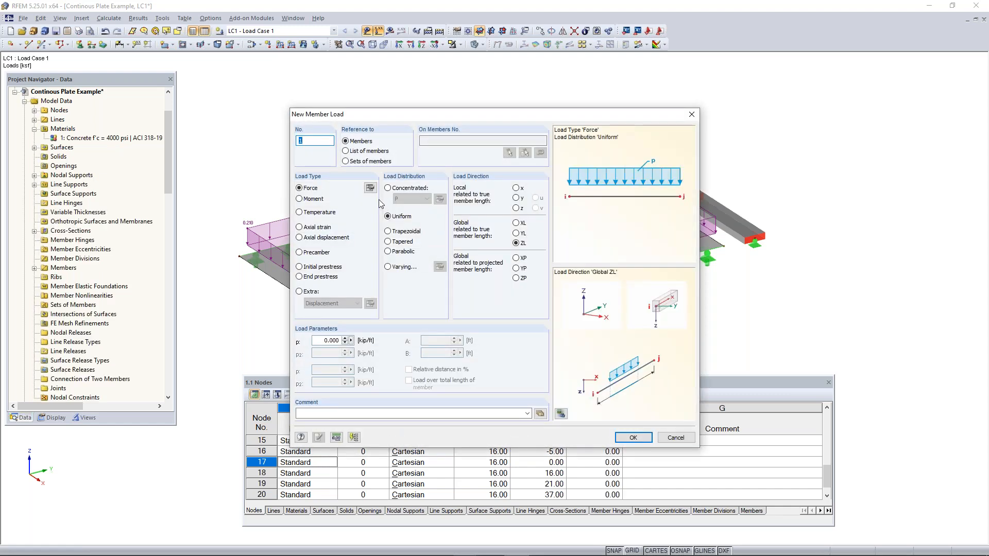
drag(419, 114, 618, 150)
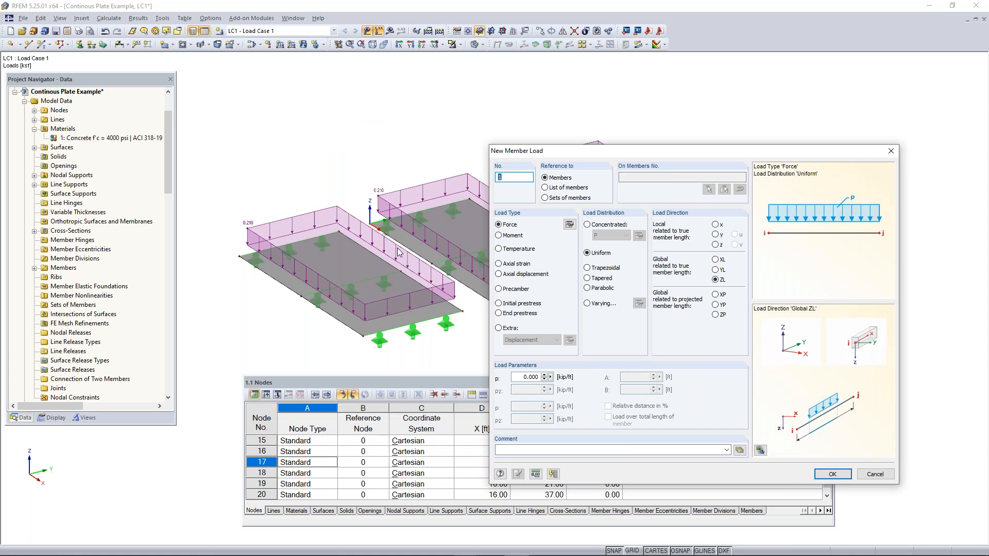
drag(682, 153, 336, 105)
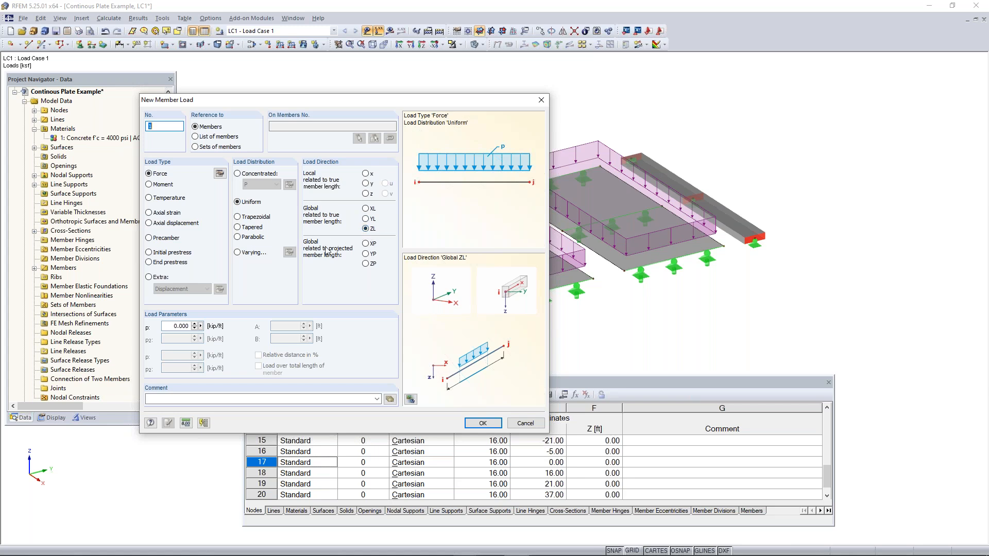
double_click(190, 326)
text(0)
click(483, 423)
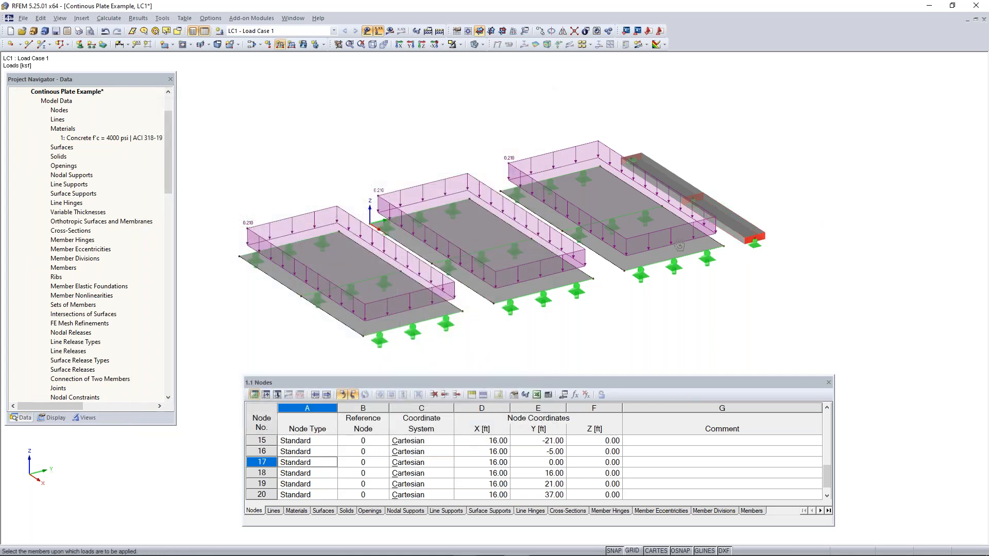
Place the uniform member load on both halves of the beam and check its direction
scroll(552, 266, up, 3)
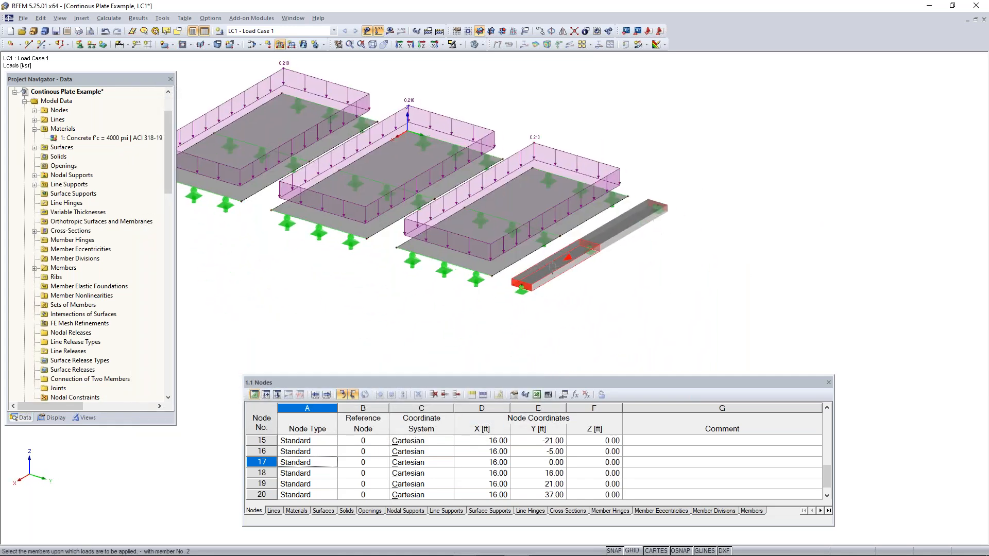
click(552, 267)
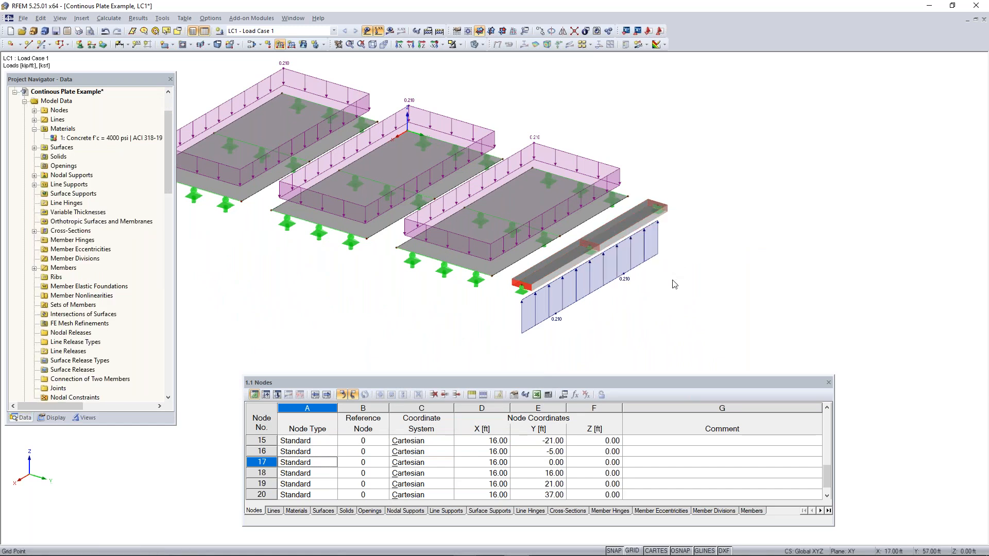
ctrl+middle_drag(638, 288, 697, 233)
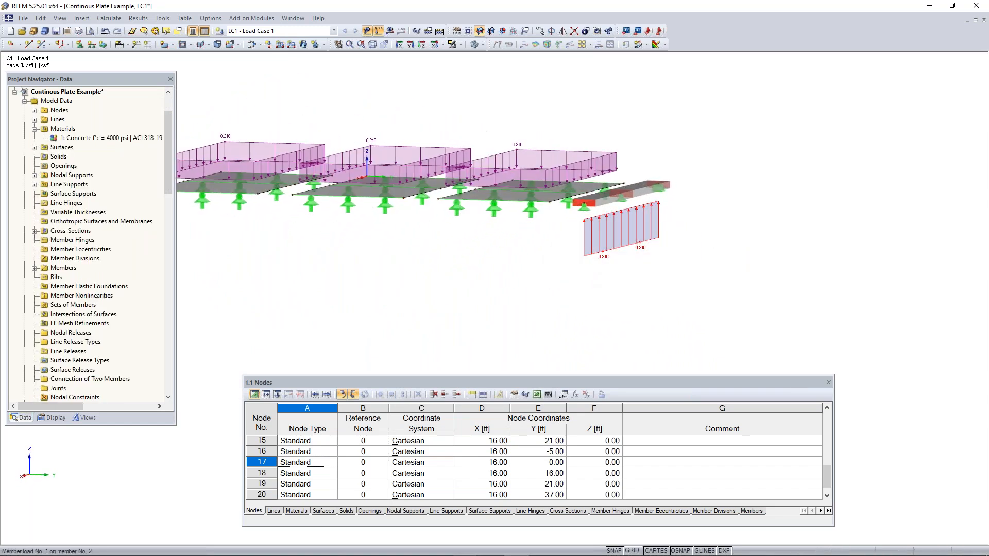
Make the magnitude of the uniform load on members 1 and 2 negative so it acts downward, and check its direction
double_click(623, 197)
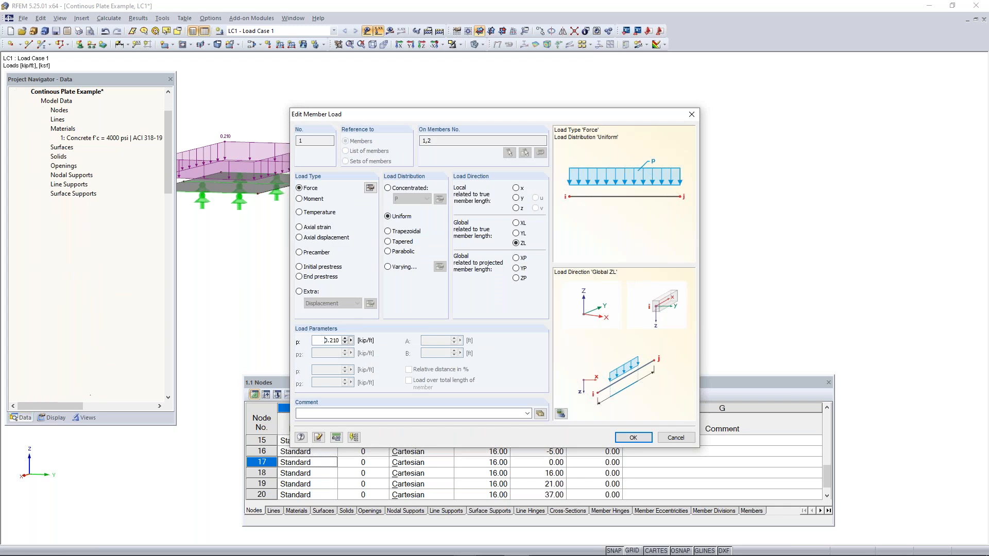
click(631, 438)
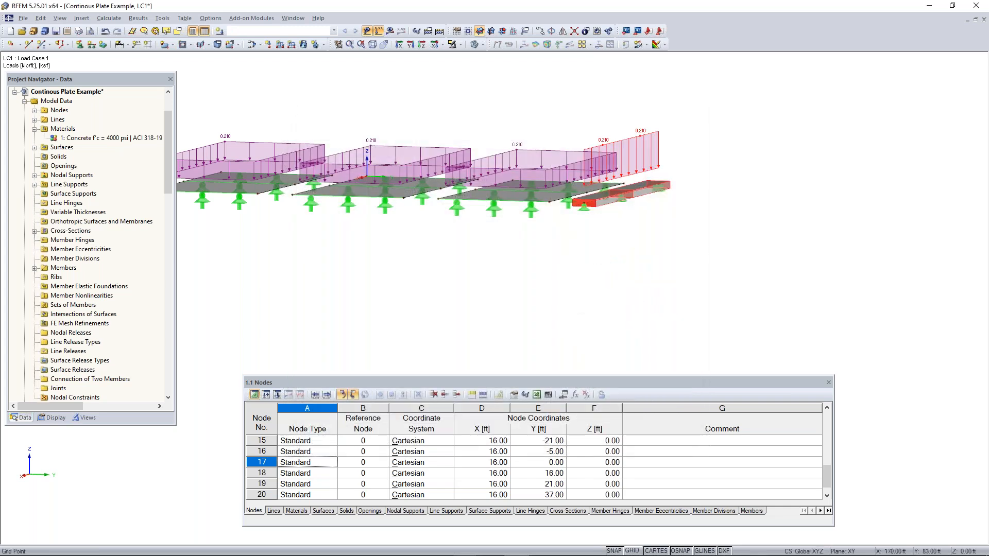
ctrl+middle_drag(307, 254, 682, 333)
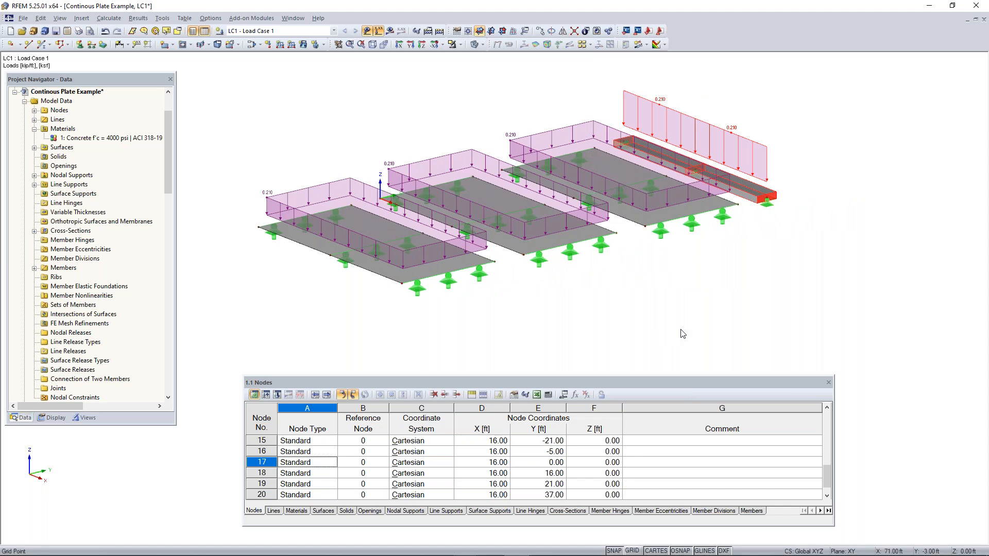
click(794, 240)
ctrl+middle_drag(576, 304, 603, 329)
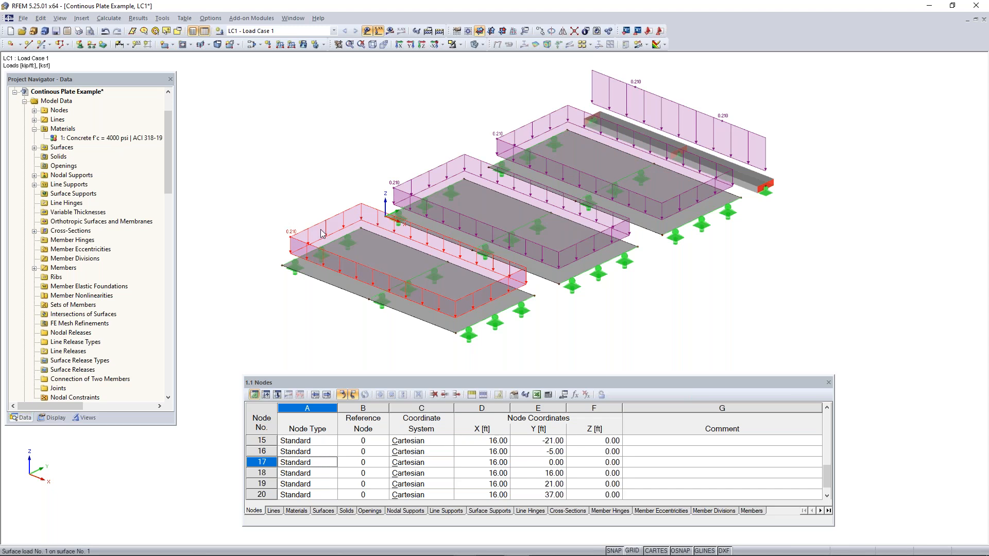
Hide the load display and generate the FE mesh for the model
click(378, 31)
ctrl+middle_drag(547, 102, 519, 106)
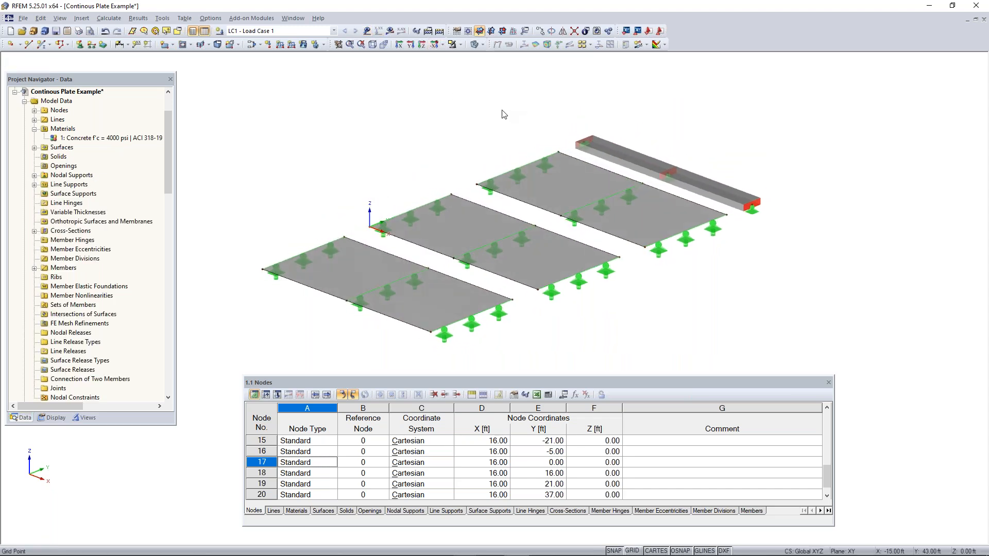
click(109, 18)
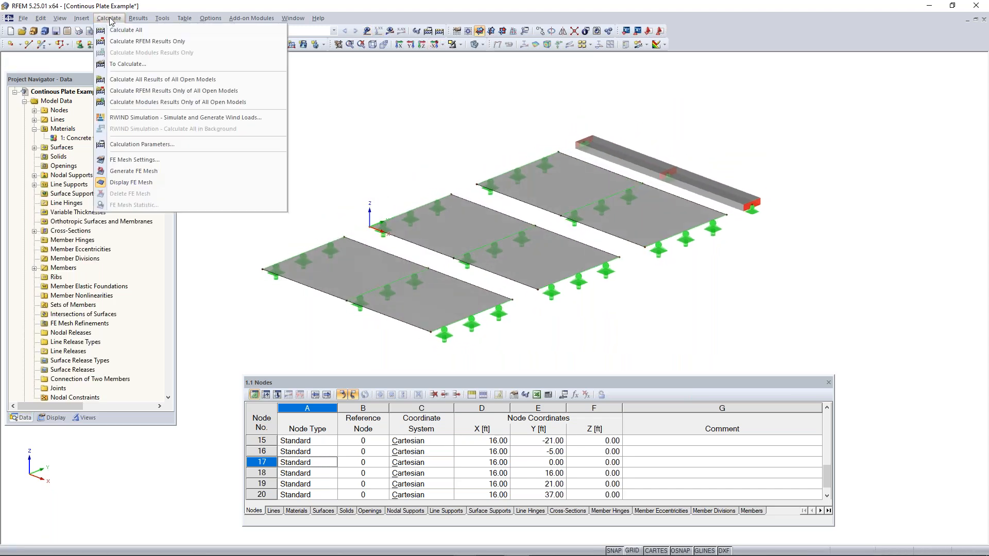
click(154, 171)
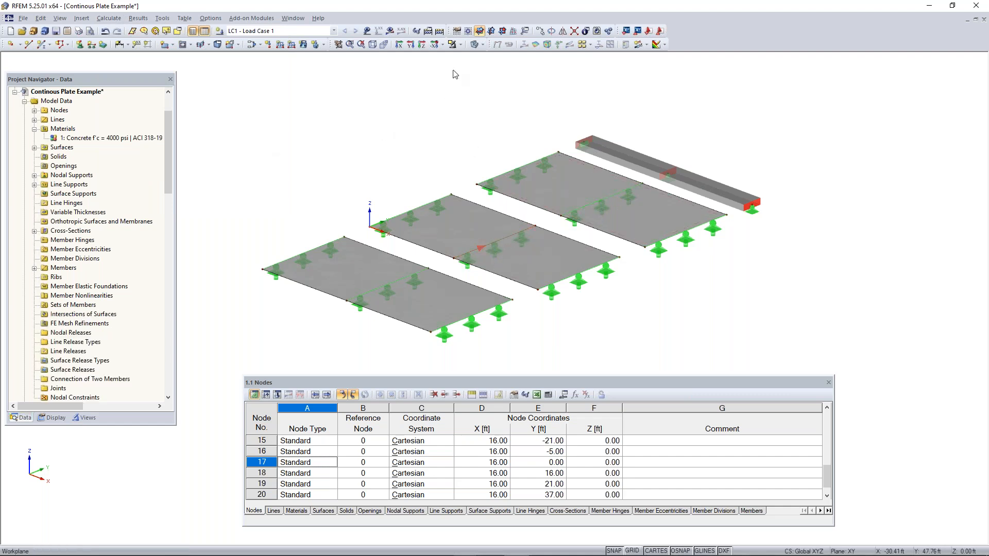
Switch the model to wireframe display and inspect the generated FE mesh on the plates
click(474, 45)
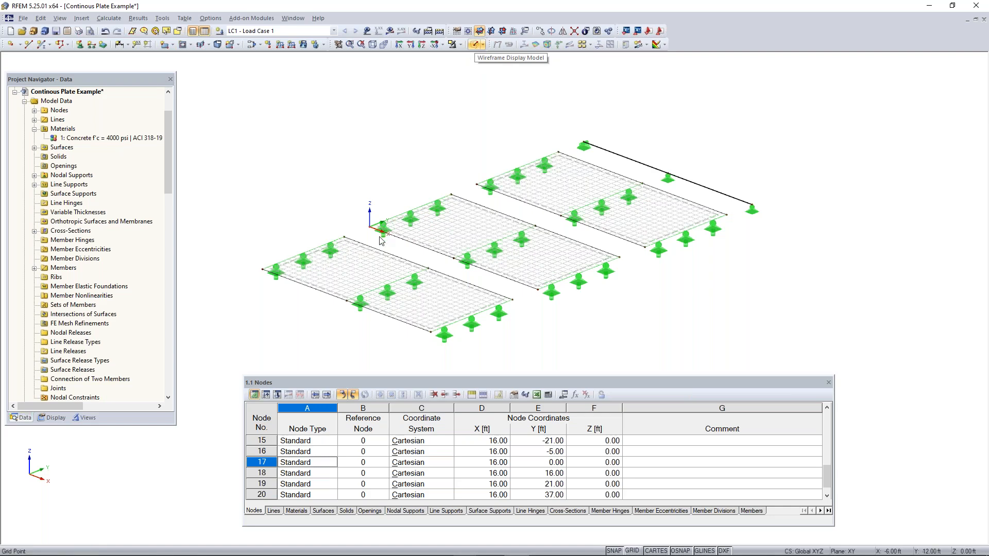
scroll(373, 287, up, 4)
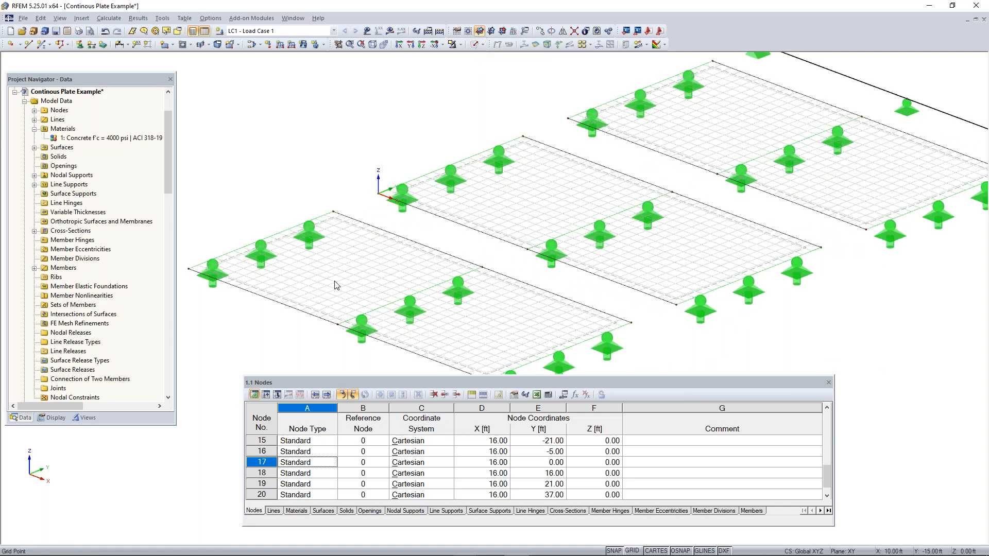
scroll(406, 225, up, 3)
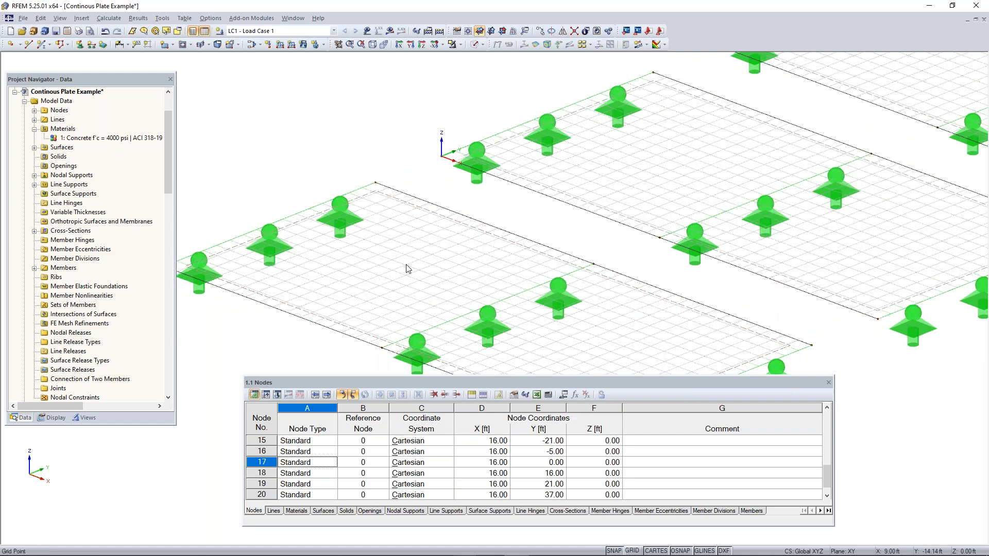
middle_drag(570, 234, 473, 218)
scroll(473, 216, down, 2)
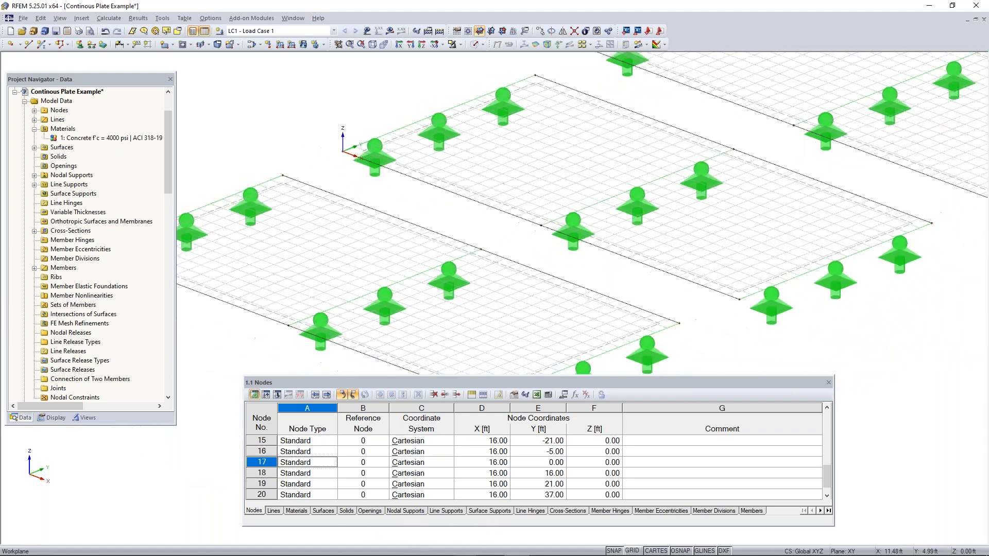
Review the global FE mesh settings for the target length of finite elements, and compare them with the mesh on the plates
click(106, 19)
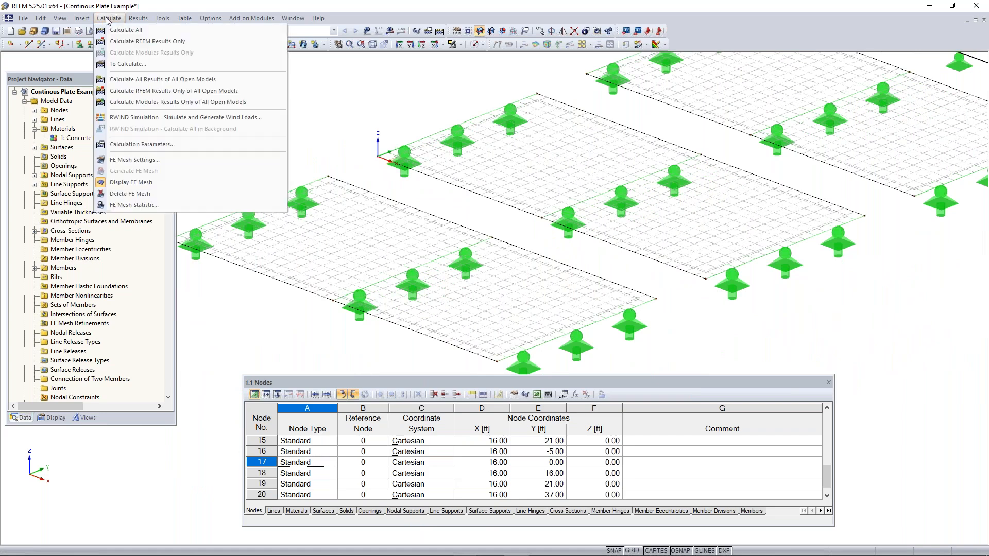
click(129, 159)
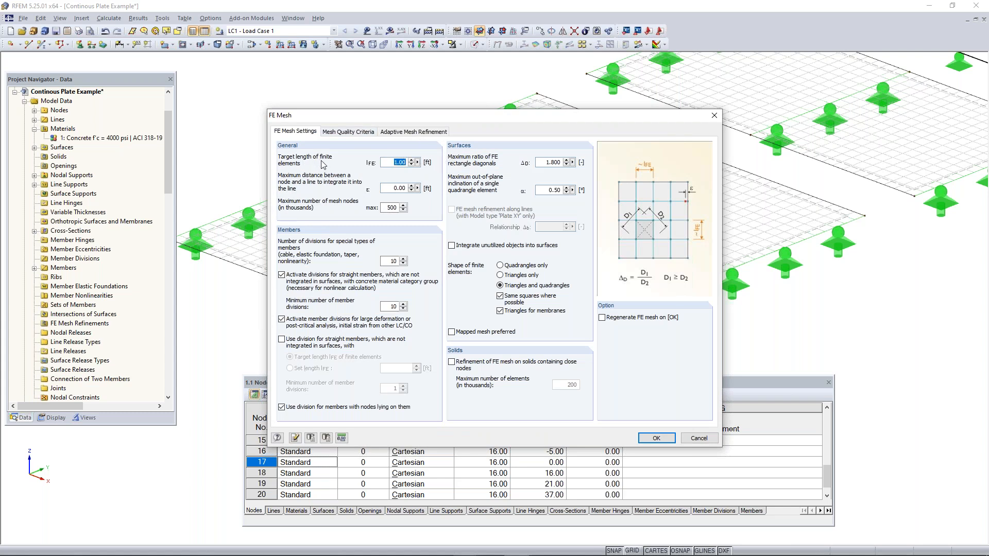
drag(400, 123, 464, 172)
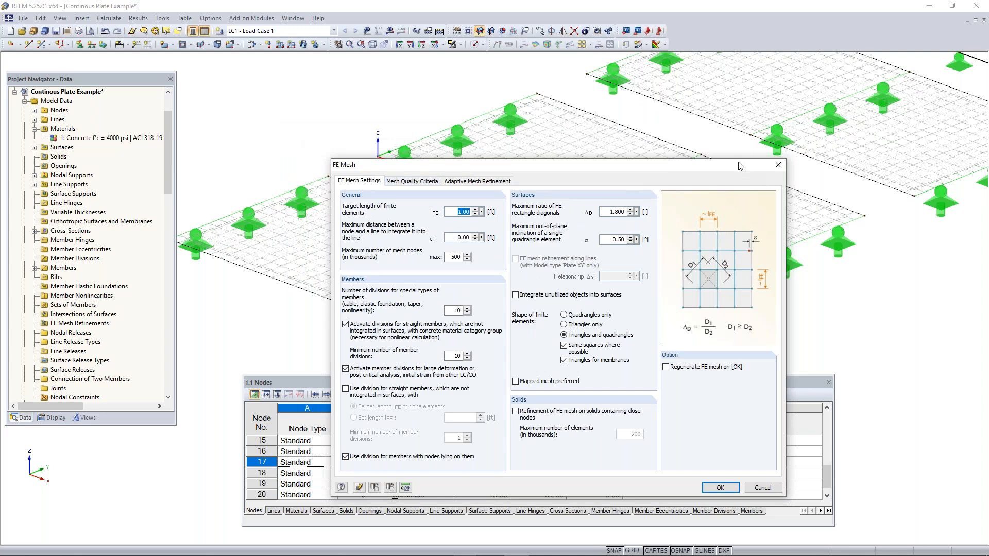
drag(739, 166, 644, 170)
click(684, 171)
scroll(727, 188, down, 3)
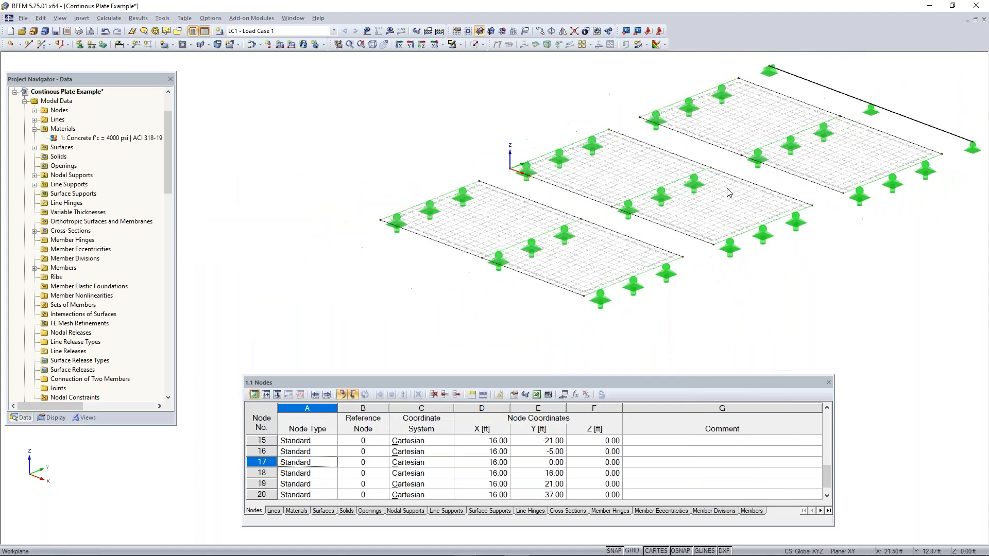
middle_drag(729, 192, 573, 210)
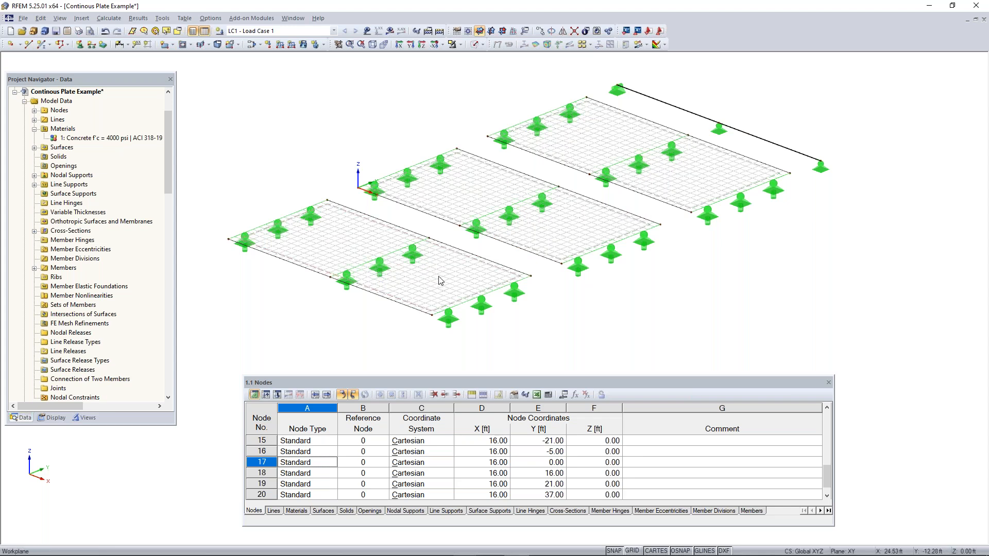
scroll(440, 281, up, 1)
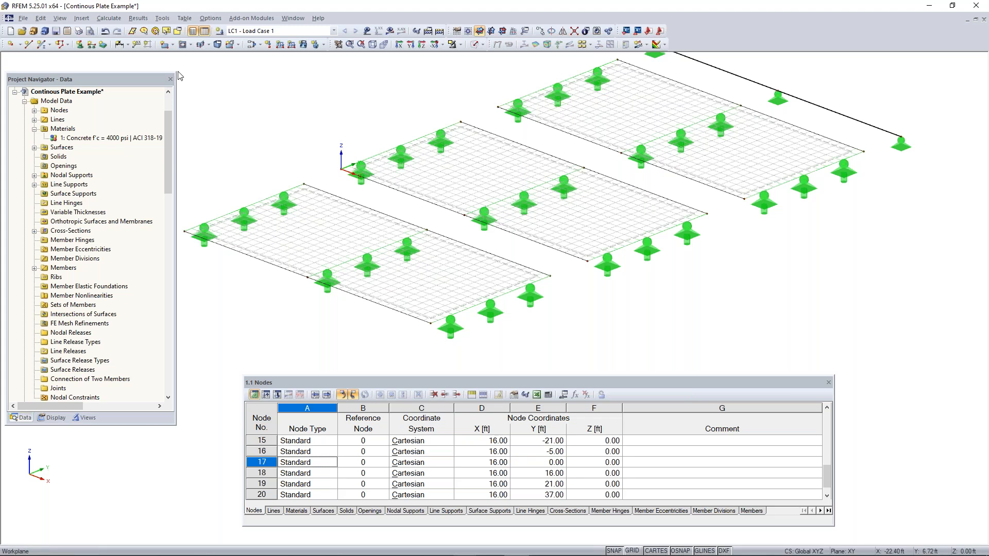
Turn off the FE mesh display and return the model from wireframe to solid rendering
click(109, 18)
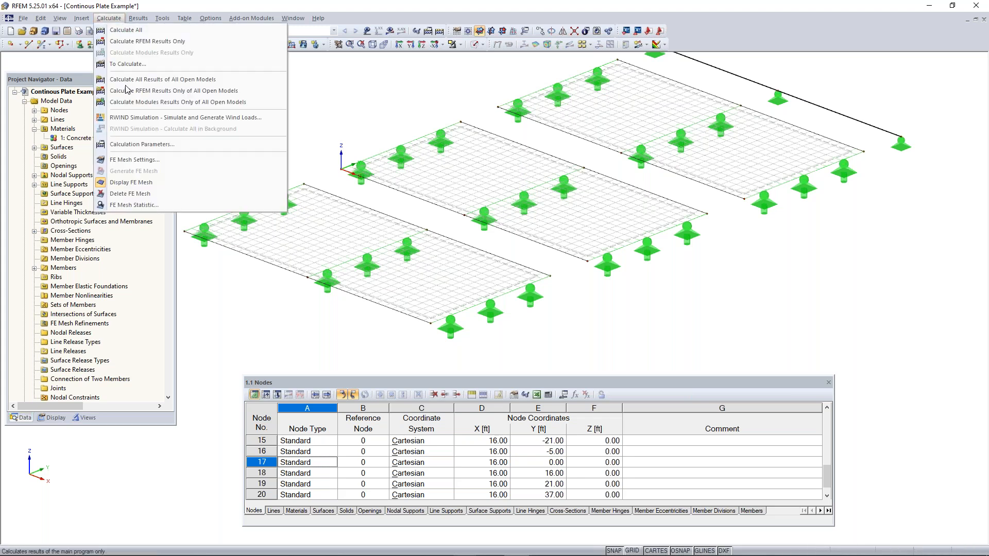
click(144, 183)
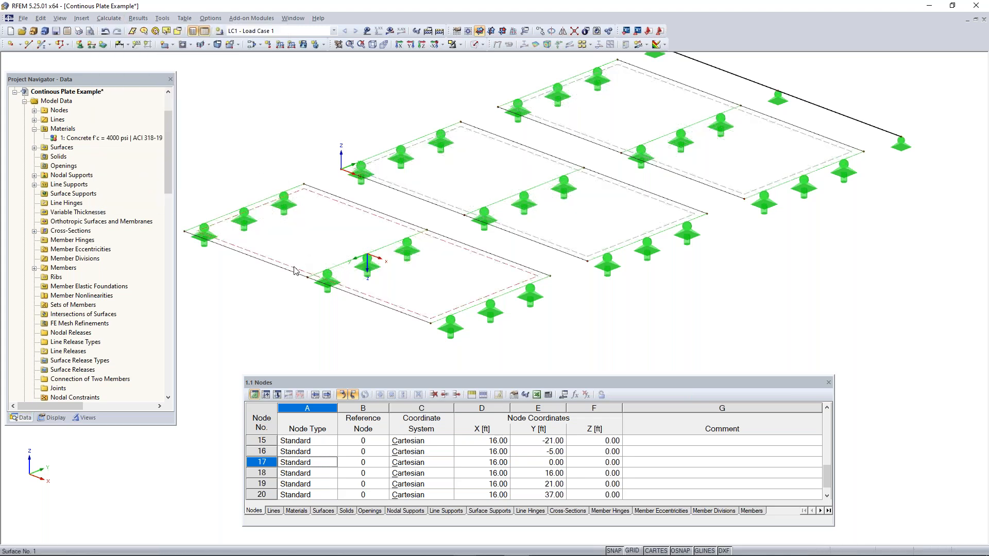
scroll(294, 270, up, 2)
scroll(295, 270, up, 1)
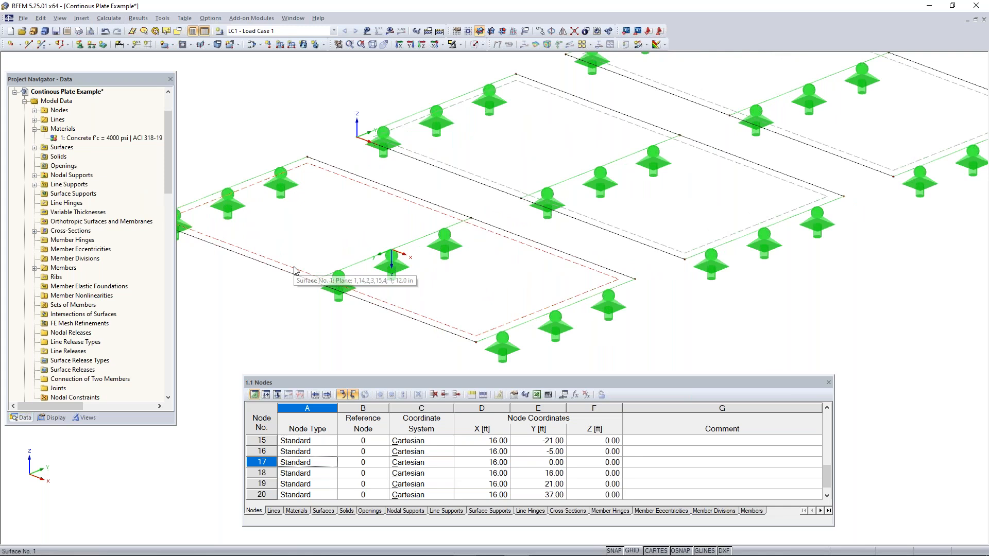
right_click(295, 270)
key(Escape)
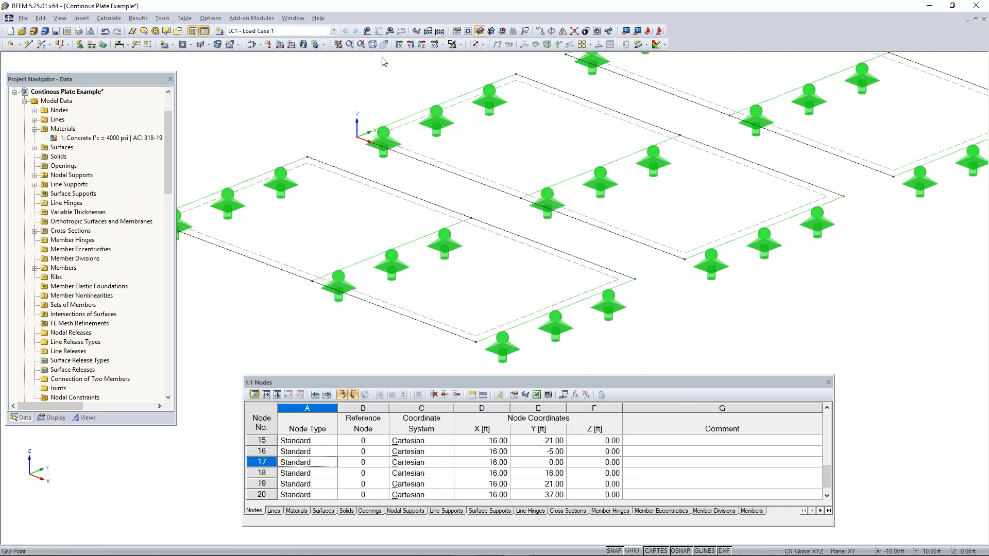
click(473, 45)
click(473, 45)
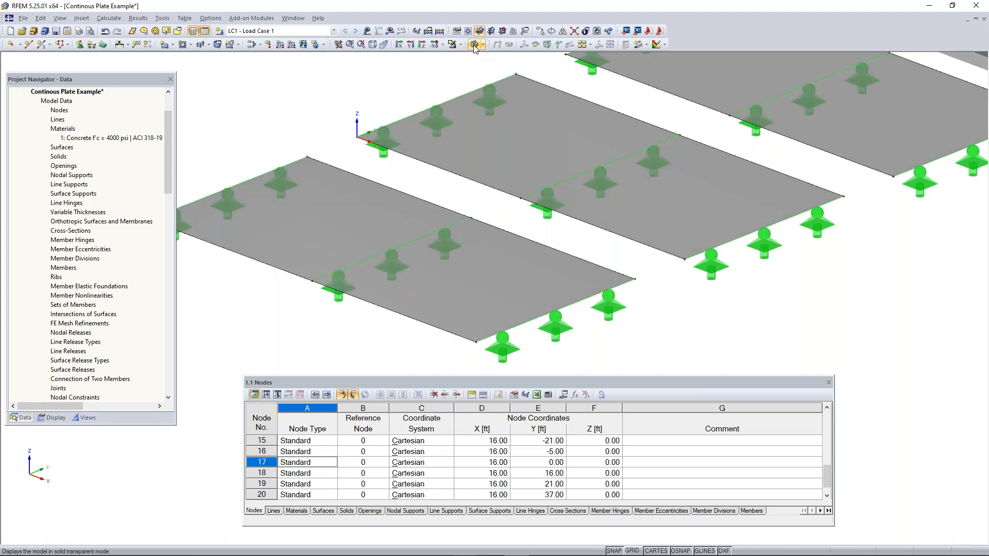
Assign a new surface-type FE mesh refinement with a target FE length of 0.20 ft to surface 1
click(489, 271)
right_click(488, 272)
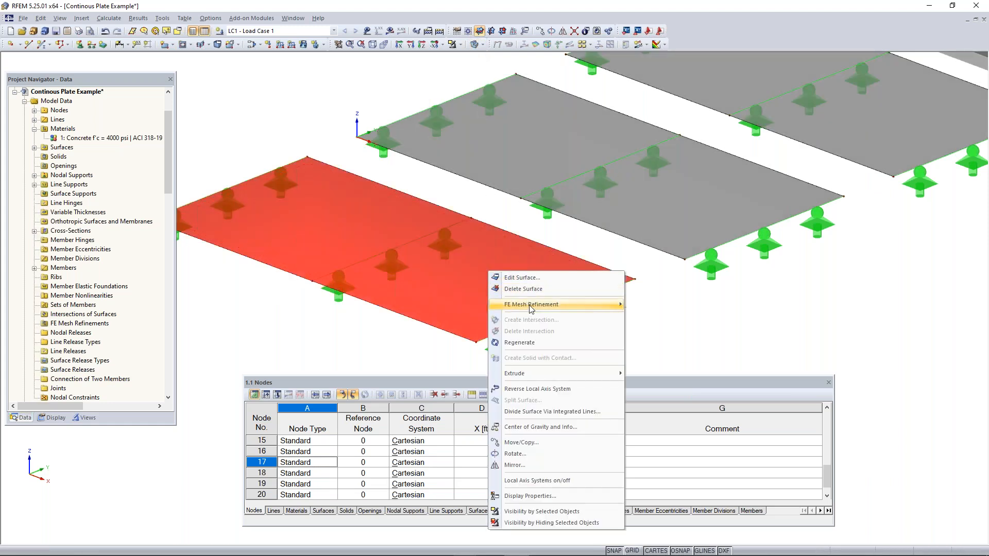
mouse_move(571, 309)
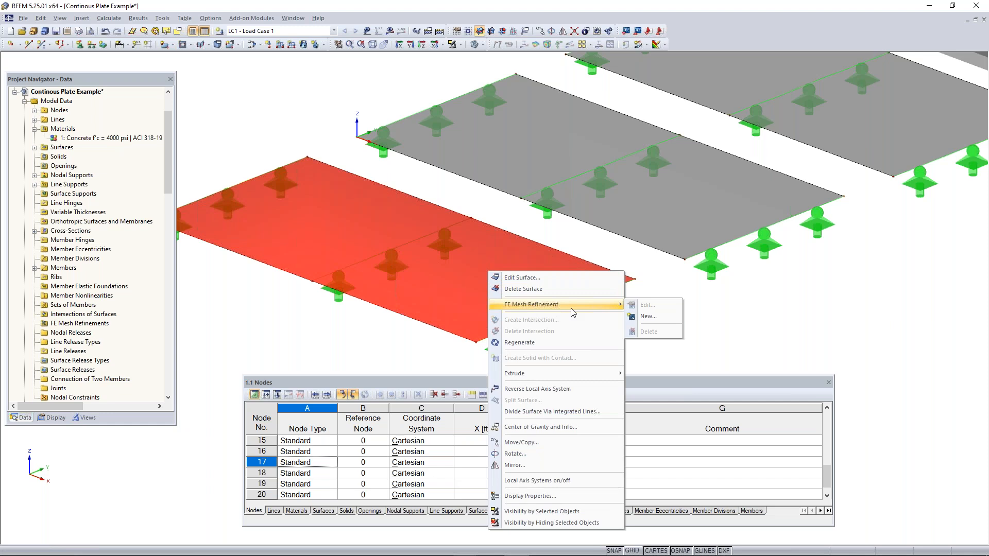
click(659, 317)
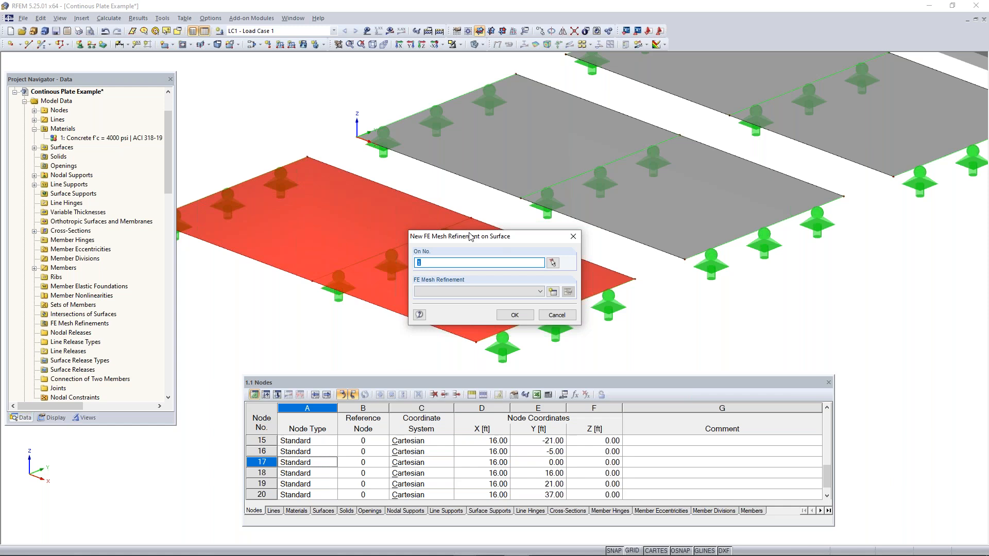
drag(474, 240, 422, 208)
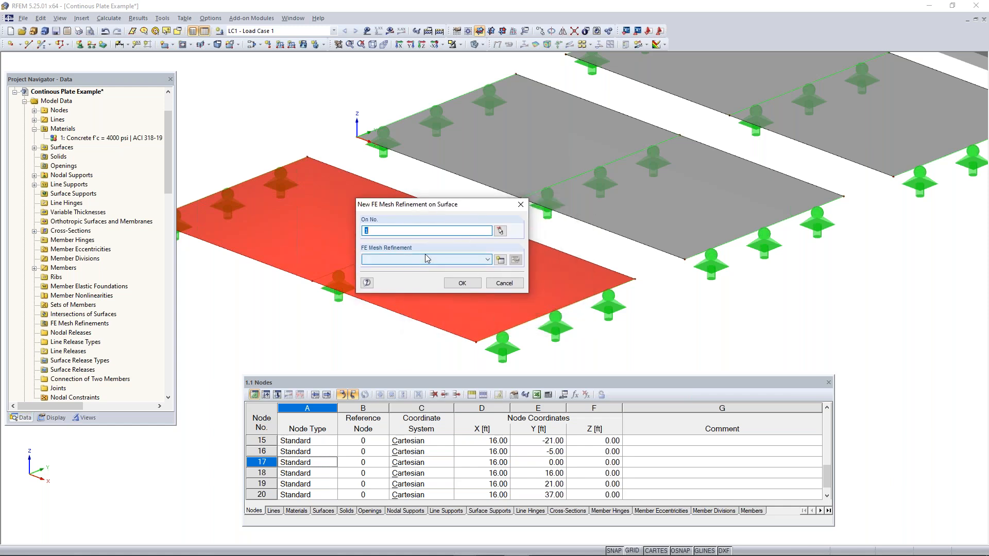
click(500, 261)
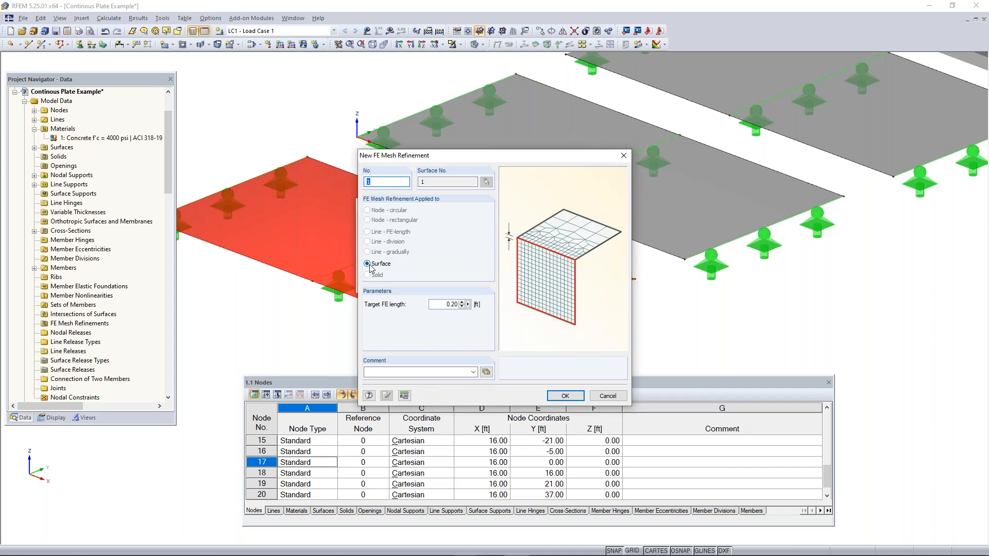
drag(442, 306, 485, 300)
click(563, 396)
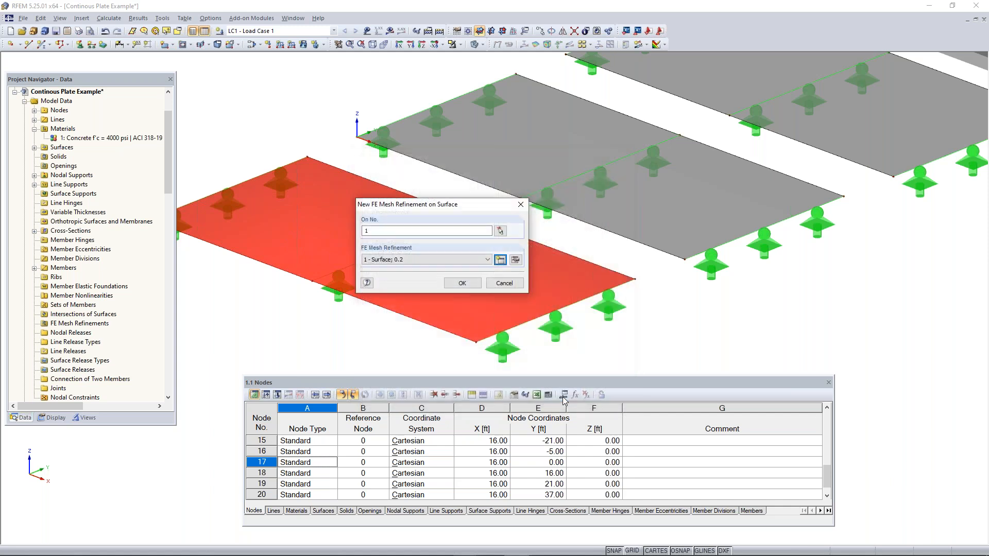
click(464, 282)
click(304, 316)
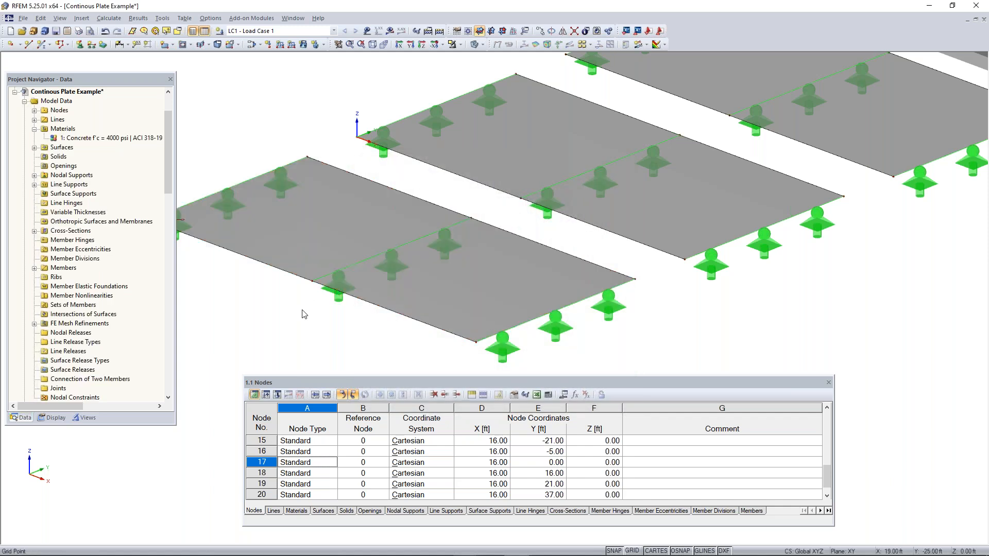
Assign a new surface-type FE mesh refinement with a target FE length of 0.4 ft to surface 2
scroll(305, 316, down, 2)
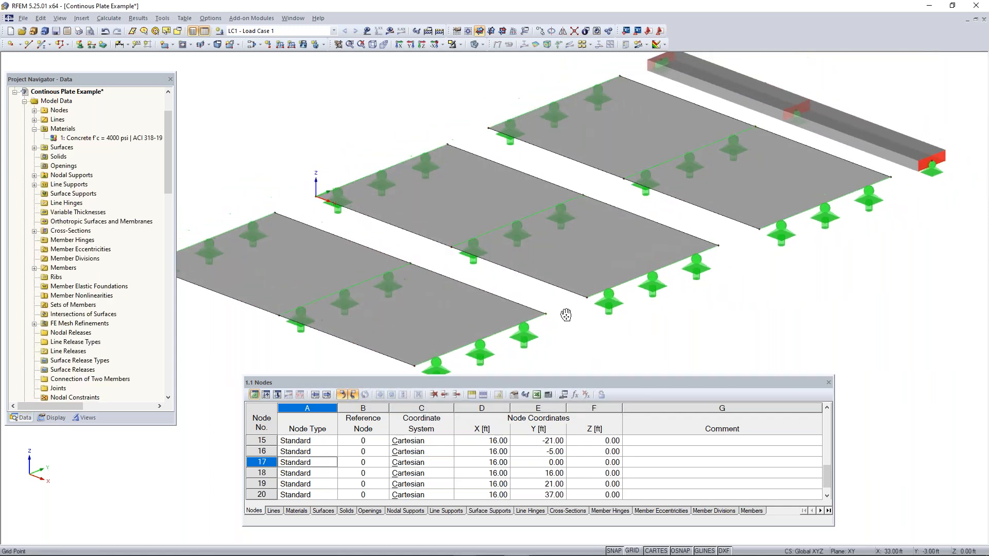
scroll(562, 316, up, 3)
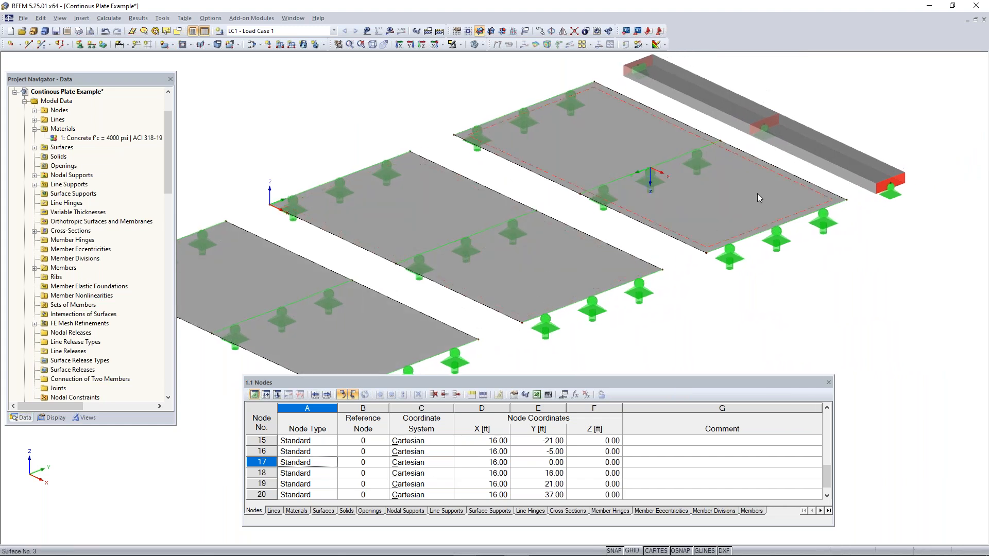
right_click(557, 271)
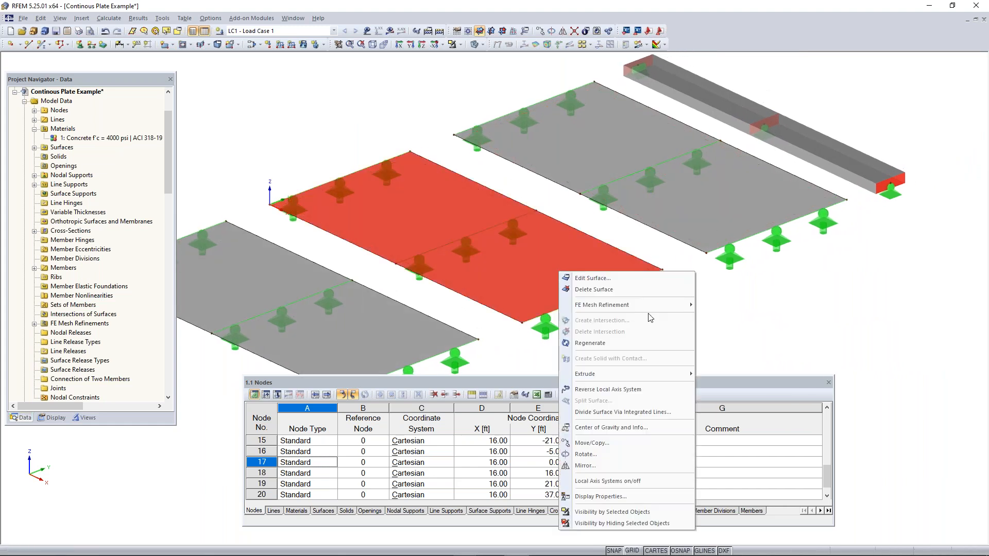
mouse_move(622, 308)
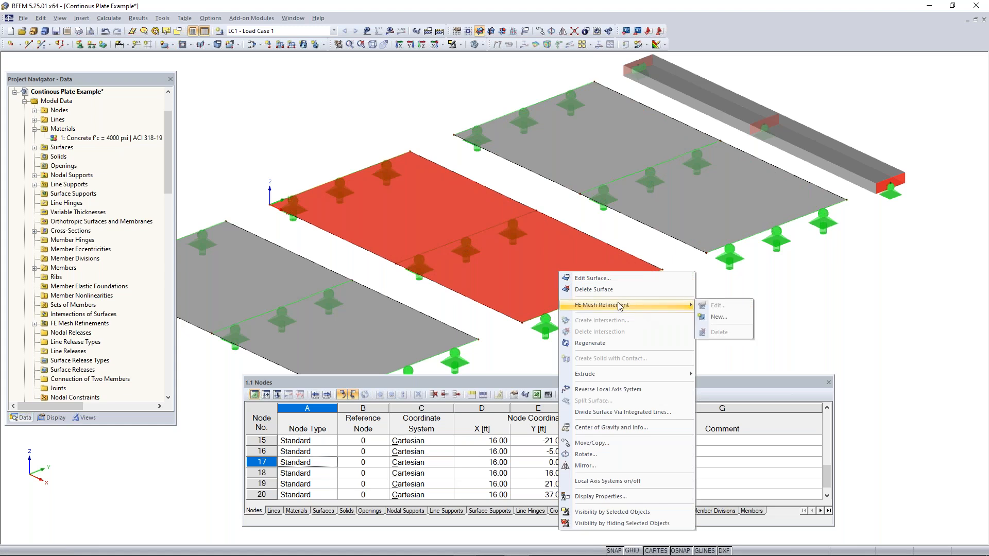
click(721, 317)
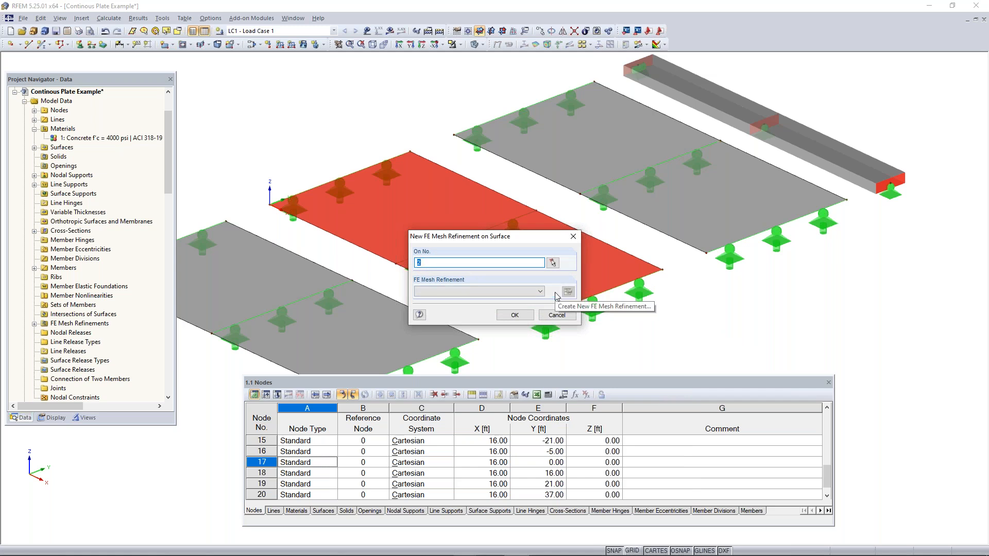
click(567, 292)
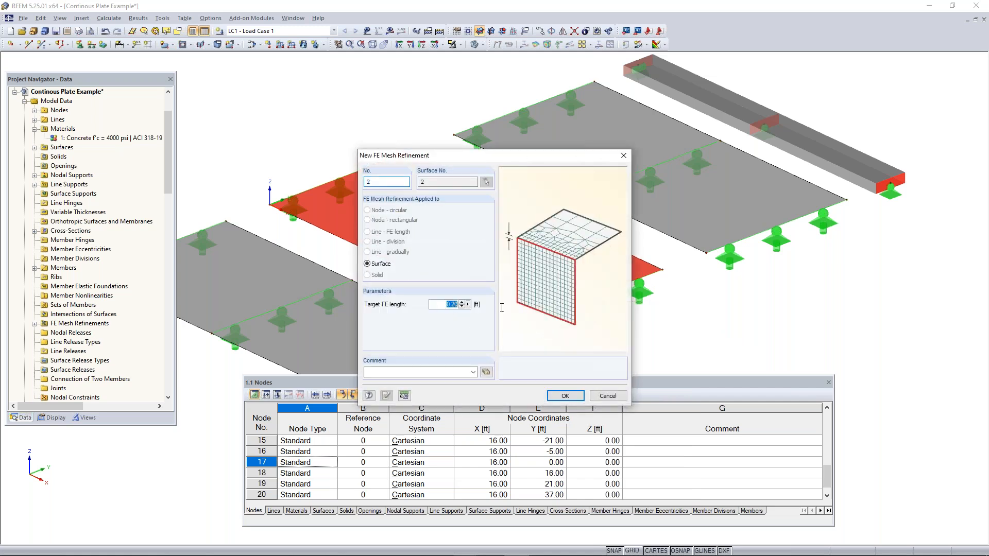
text(0.4)
click(565, 396)
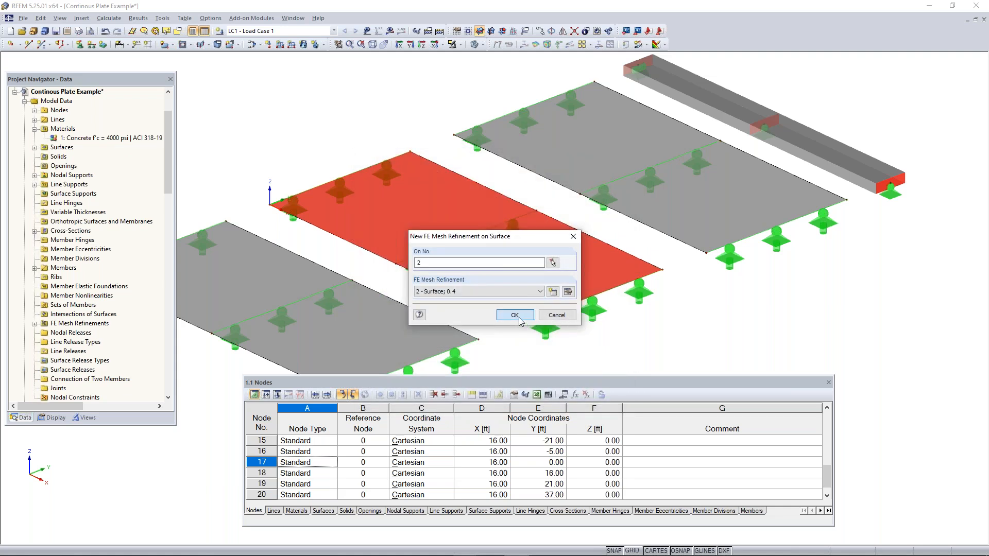
click(518, 318)
Create a new FE mesh refinement with a target FE length of 0.6 ft and assign it to surface 3
middle_drag(689, 283, 592, 312)
click(589, 312)
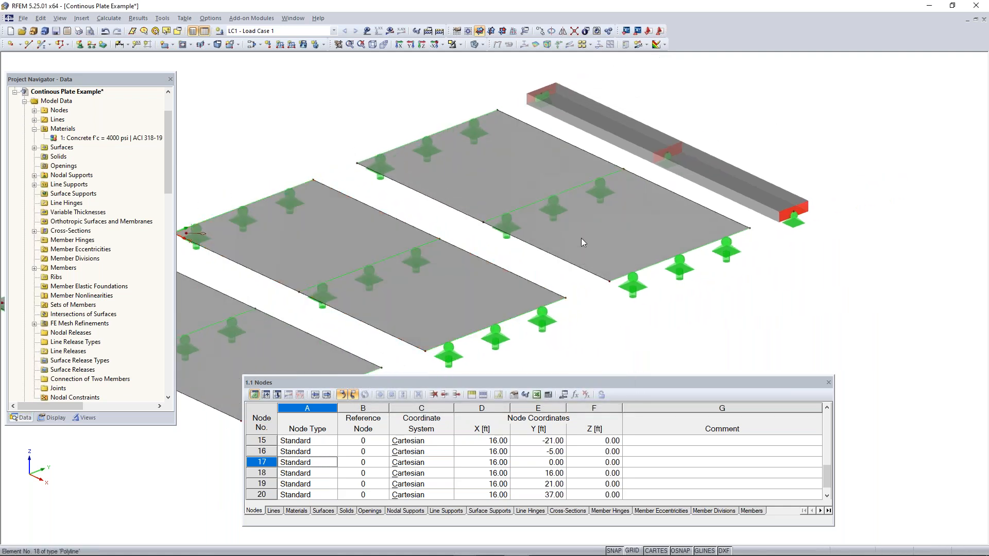
right_click(582, 237)
mouse_move(623, 275)
click(744, 282)
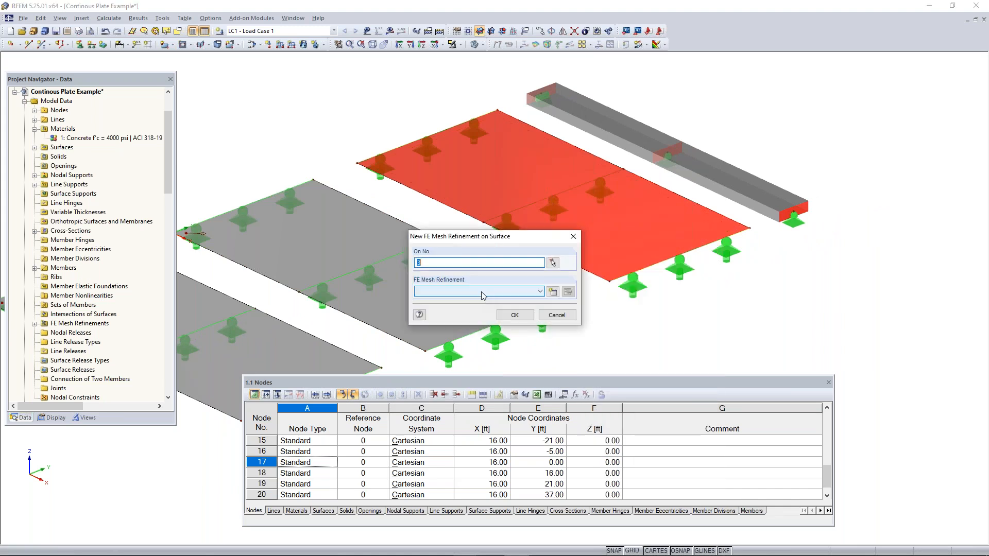
click(538, 291)
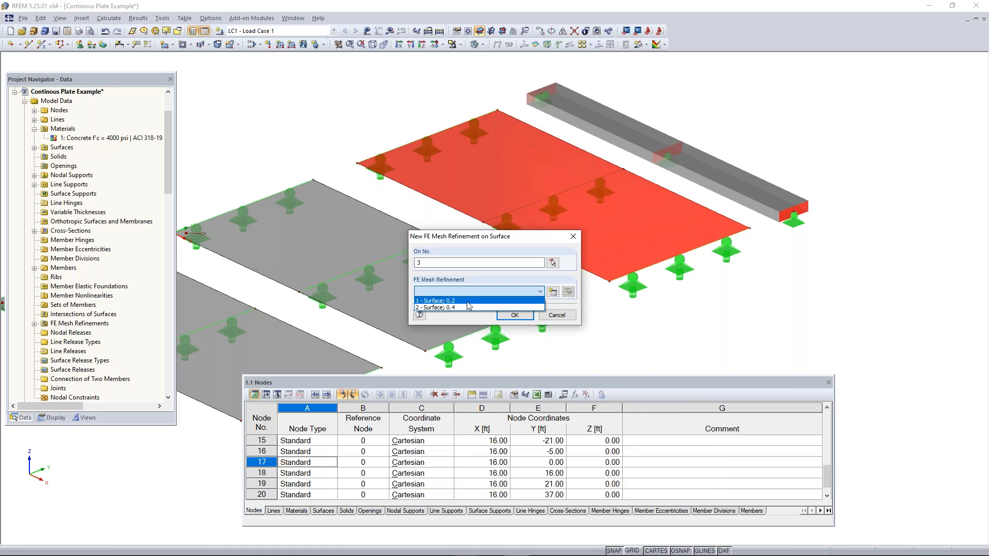
click(552, 292)
click(552, 292)
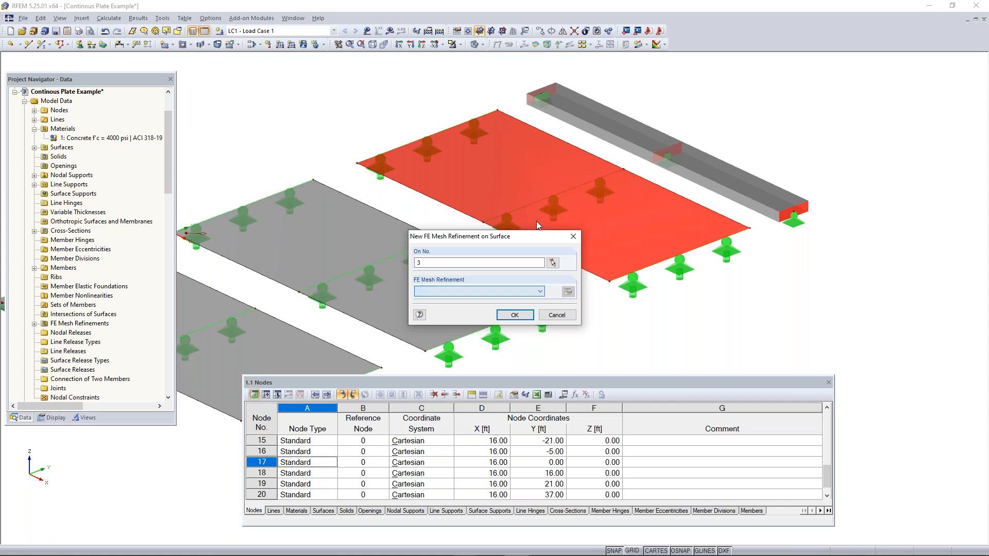
click(444, 305)
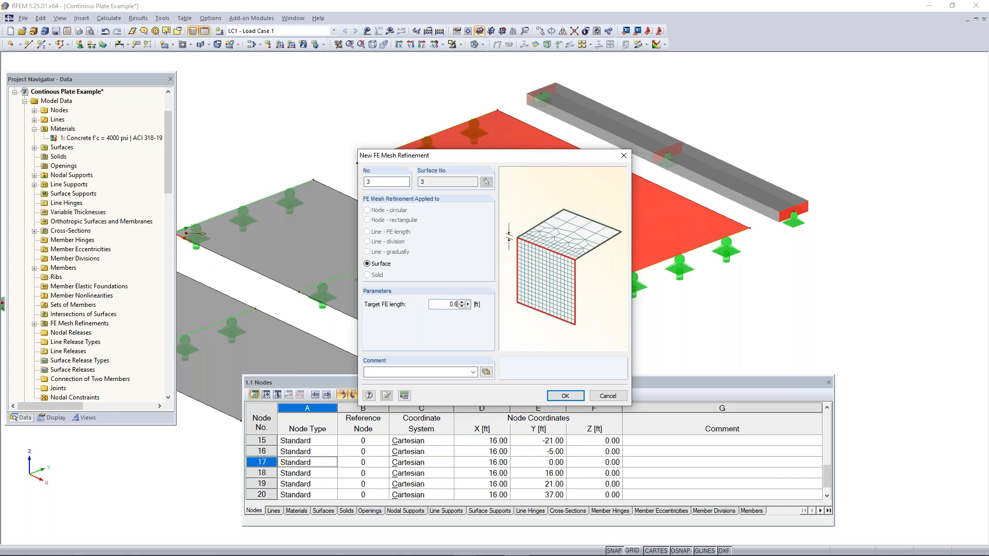
click(562, 396)
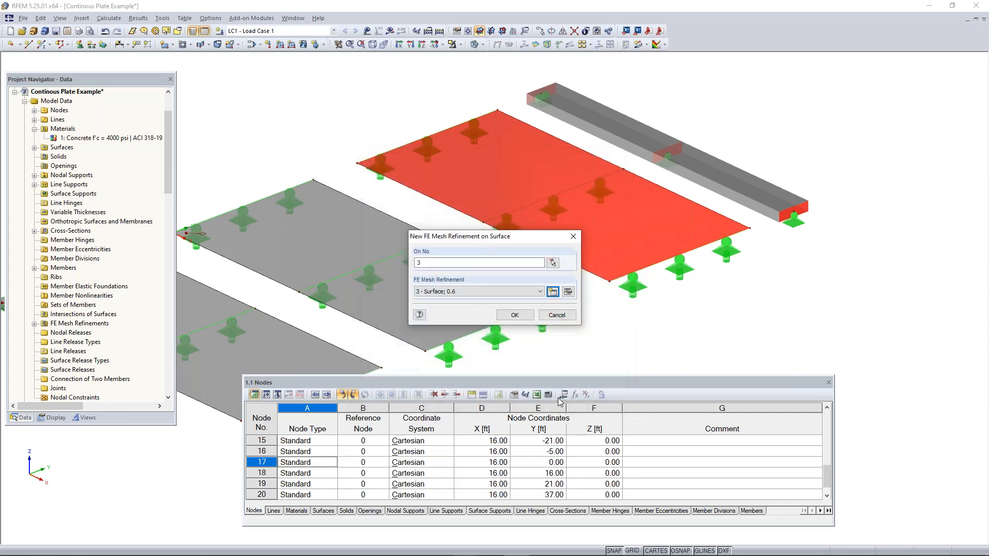
click(515, 315)
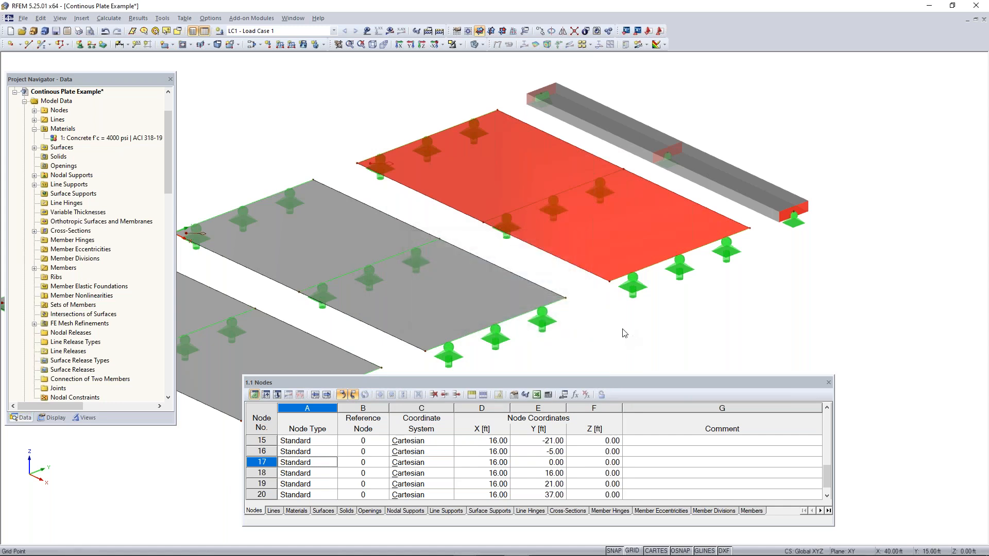
Clear the surface selection and generate the FE mesh with the new surface refinements
scroll(617, 338, down, 3)
middle_drag(617, 340, 648, 286)
click(672, 234)
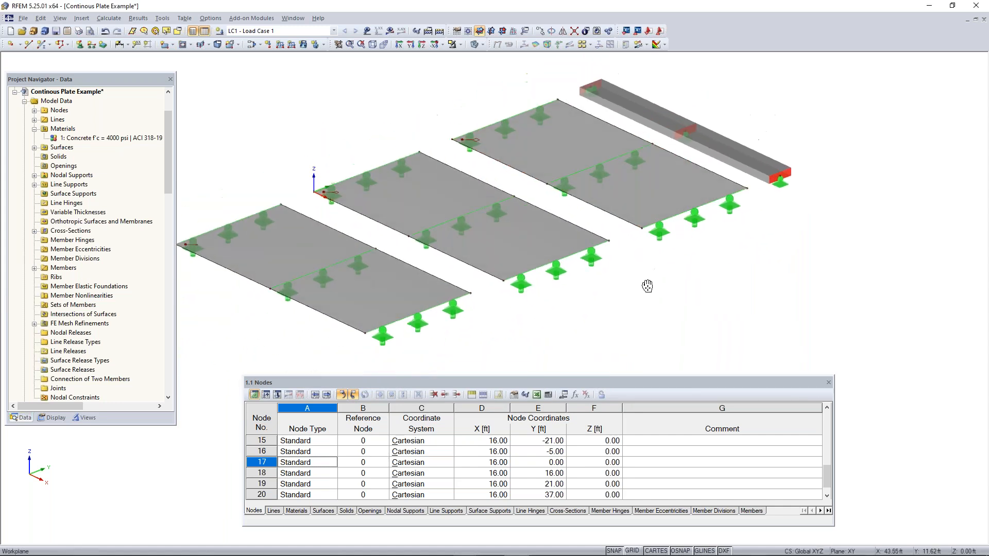
click(109, 19)
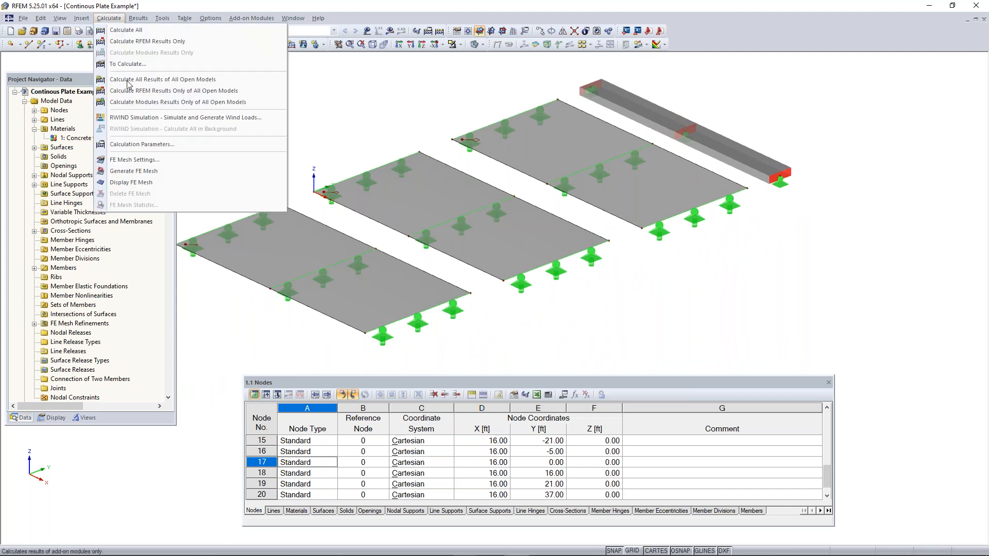
click(140, 172)
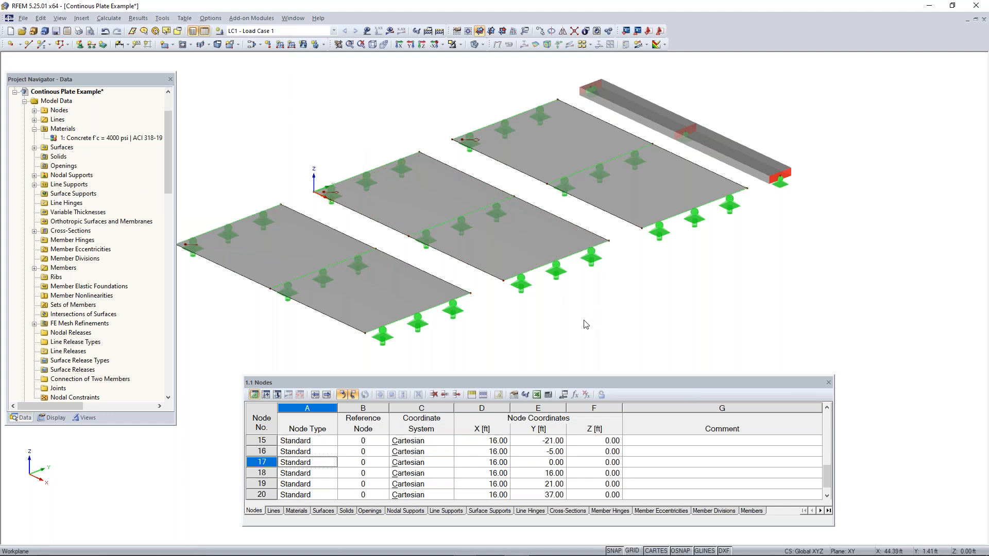
Switch the model to wireframe rendering and display the generated FE mesh
click(475, 44)
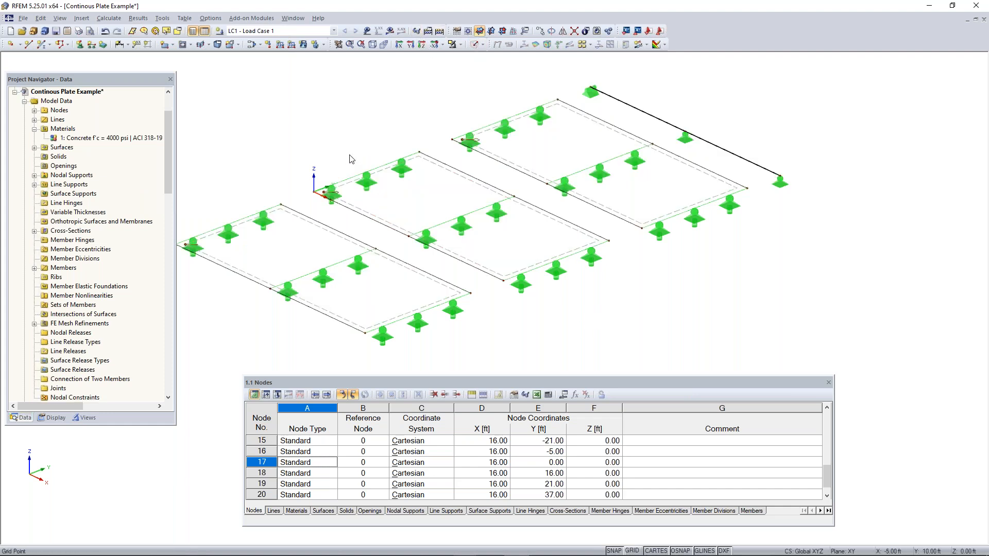
click(108, 18)
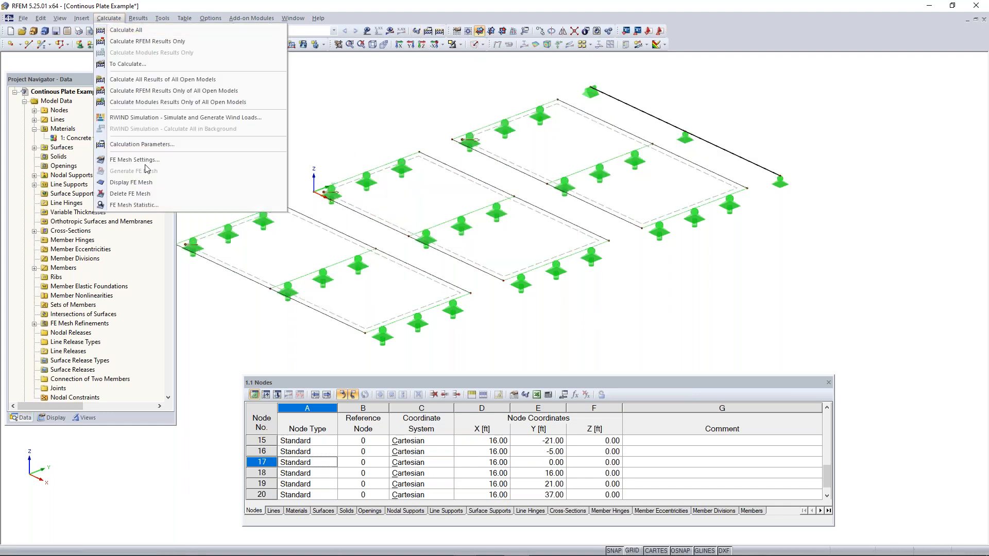
click(134, 183)
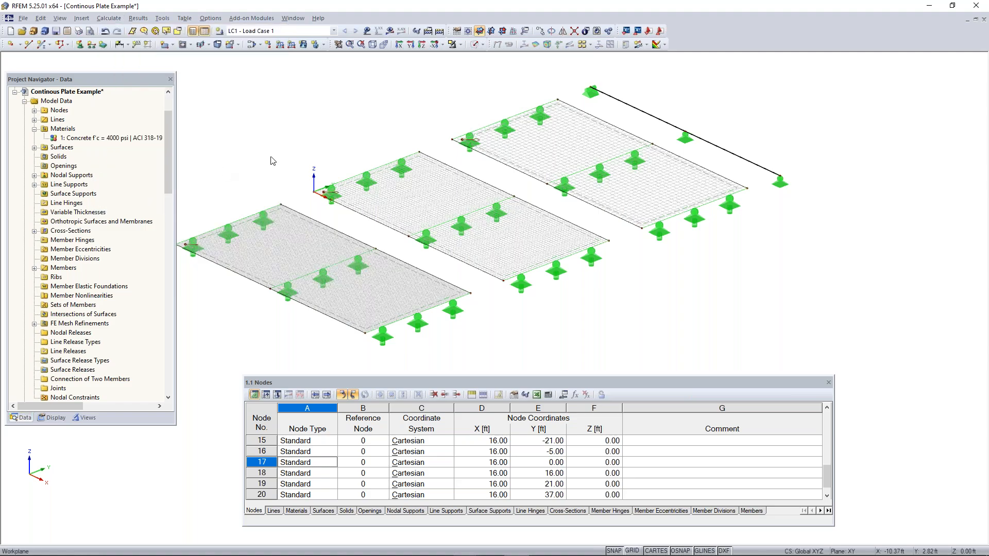
Examine the mesh refinement markers and the mesh at the corner supports of each of the three plates up close
ctrl+middle_drag(249, 170, 307, 155)
middle_drag(276, 192, 371, 157)
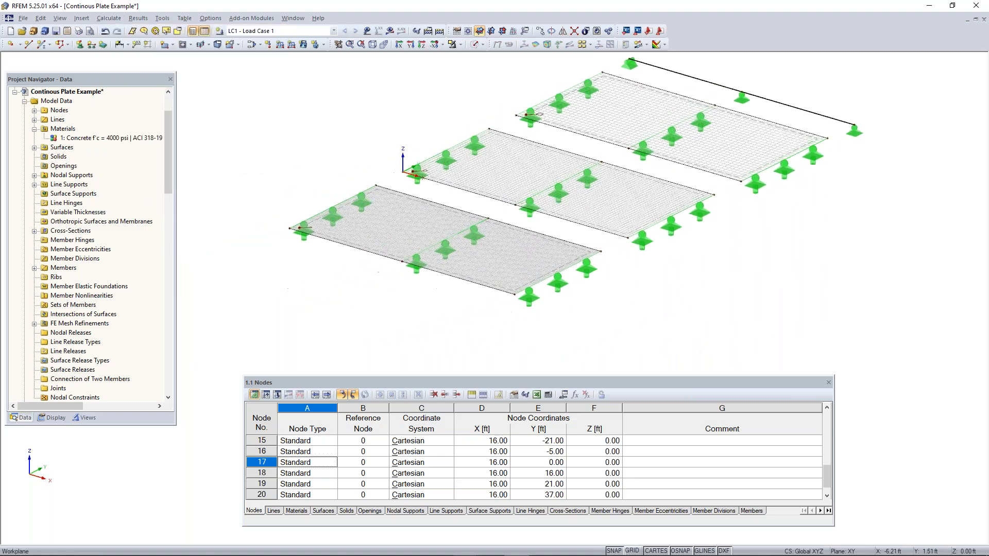
scroll(301, 227, up, 6)
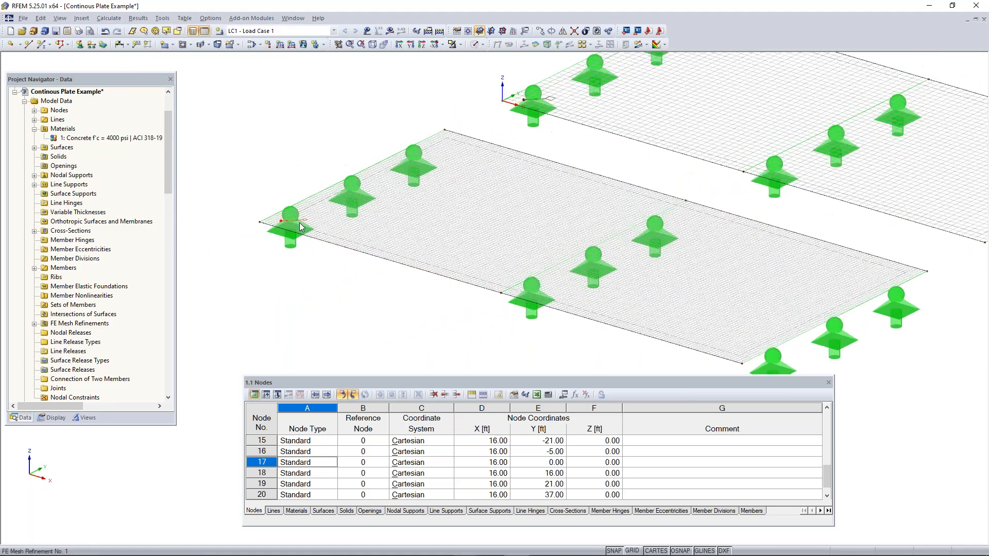
scroll(304, 224, up, 2)
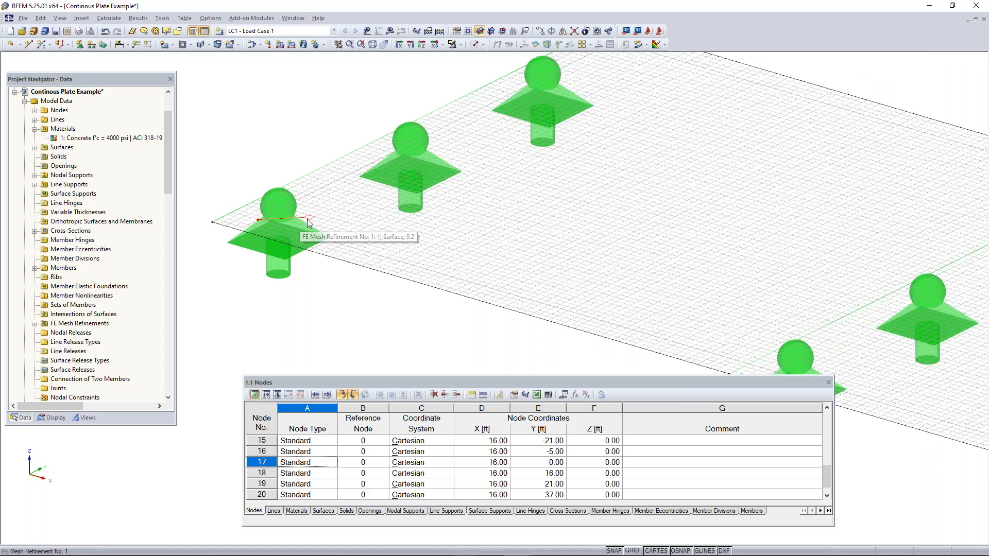
middle_drag(609, 66, 309, 272)
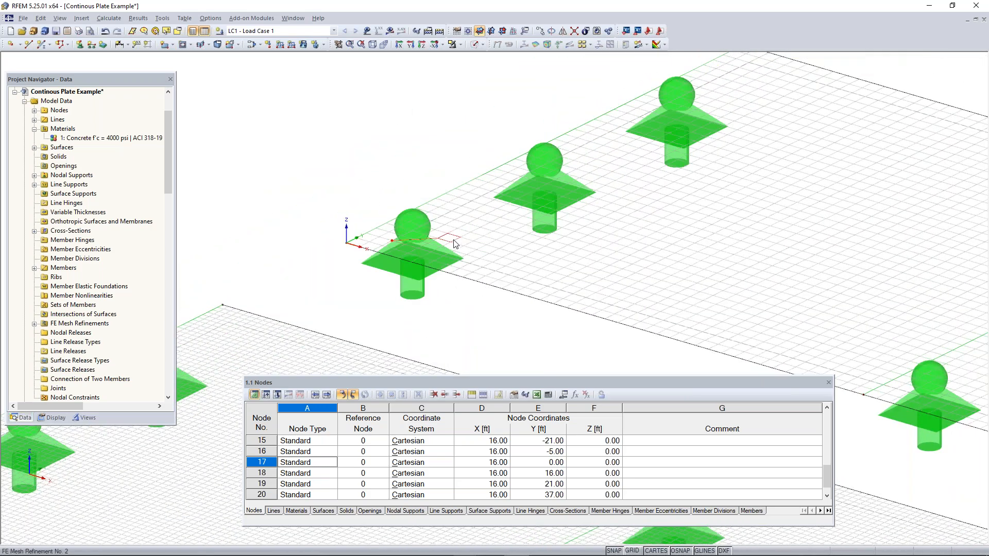
middle_drag(733, 146, 407, 312)
middle_drag(661, 150, 497, 228)
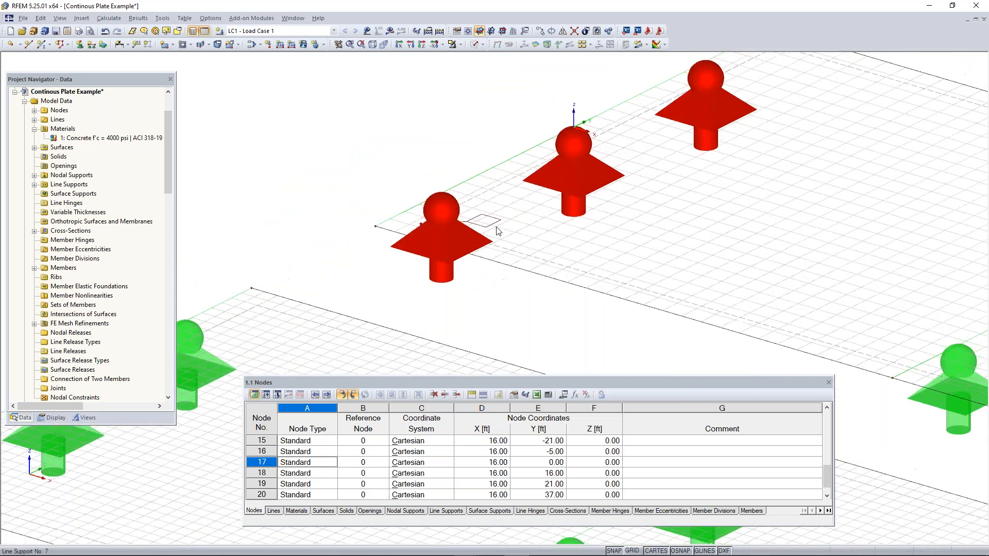
middle_drag(361, 288, 590, 120)
middle_drag(375, 230, 599, 96)
scroll(362, 266, down, 1)
middle_drag(362, 266, 600, 132)
middle_drag(276, 199, 453, 124)
scroll(335, 211, up, 3)
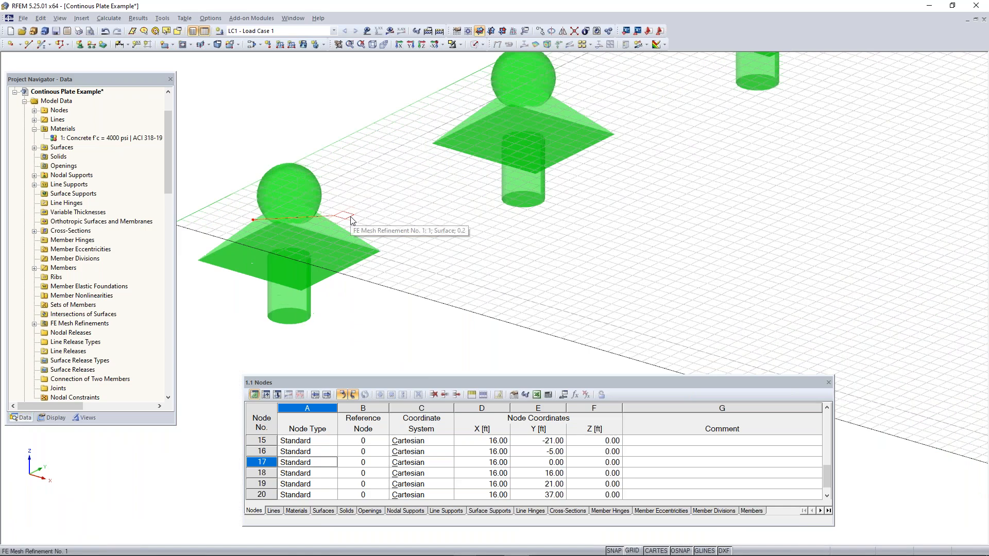
scroll(350, 218, up, 2)
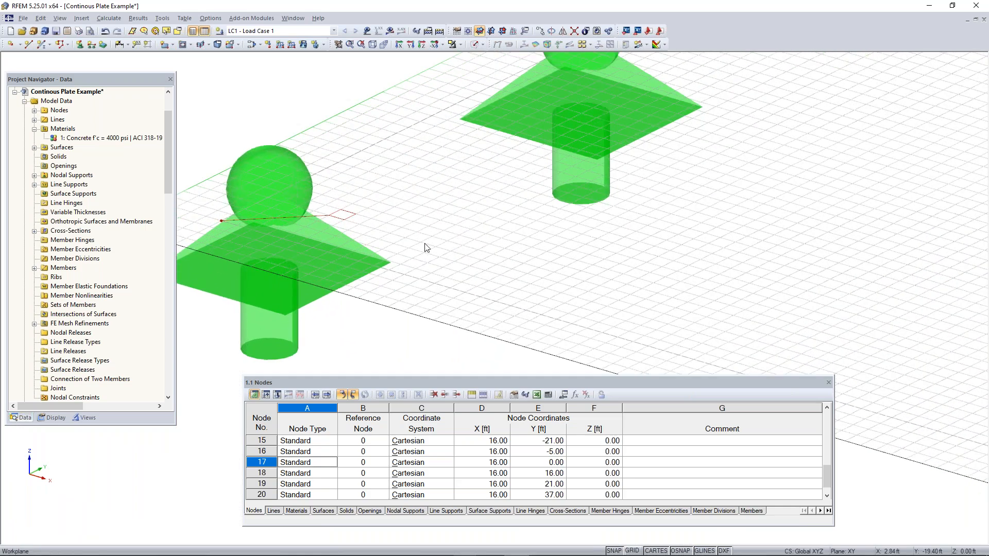
Compare the FE mesh density across the three plates, from close range and in the overall model view
scroll(513, 259, down, 1)
scroll(511, 255, down, 2)
scroll(721, 260, down, 1)
middle_drag(740, 261, 345, 344)
scroll(574, 261, down, 3)
middle_drag(689, 223, 419, 358)
middle_drag(619, 223, 370, 343)
scroll(651, 208, down, 2)
middle_drag(651, 207, 561, 253)
middle_drag(328, 388, 348, 366)
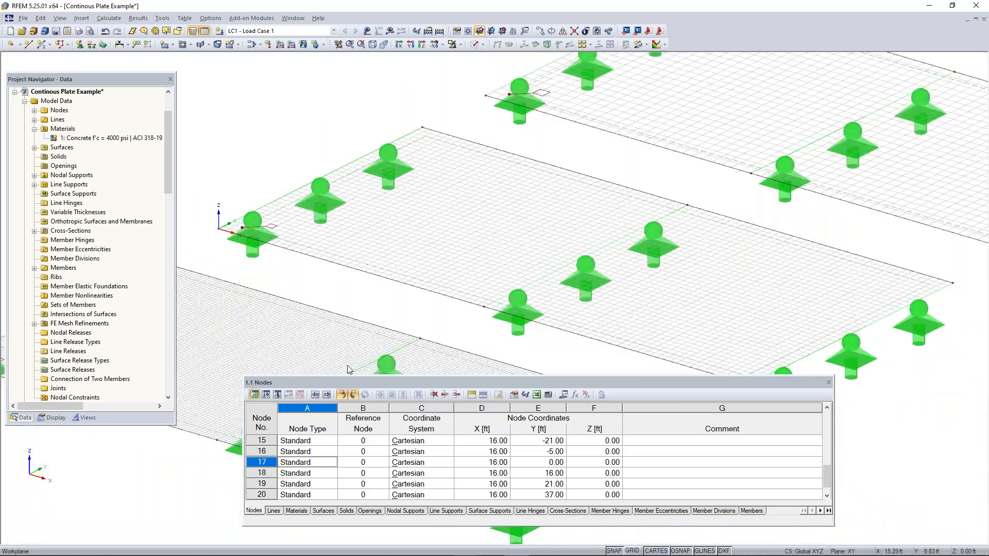
middle_drag(766, 95, 538, 164)
scroll(580, 221, down, 5)
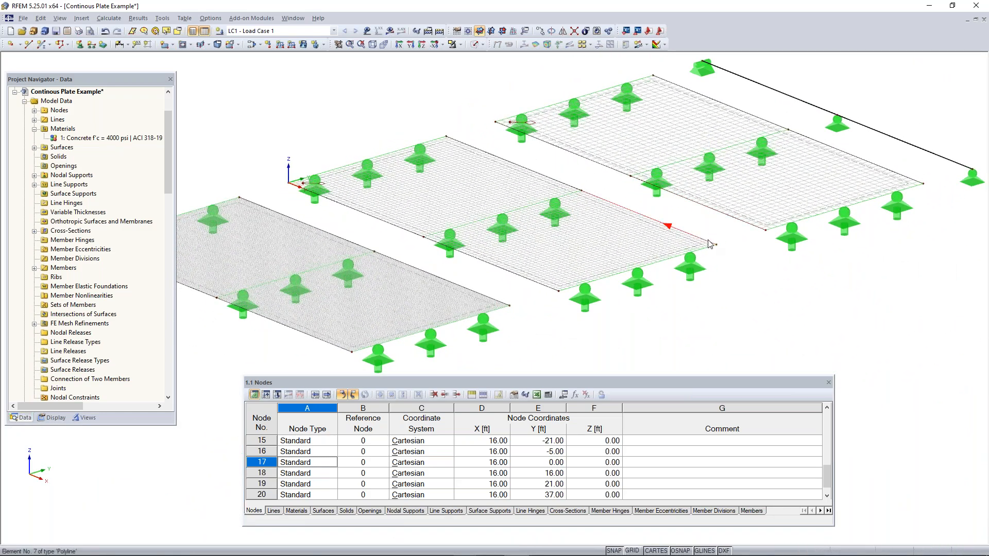
scroll(712, 245, down, 1)
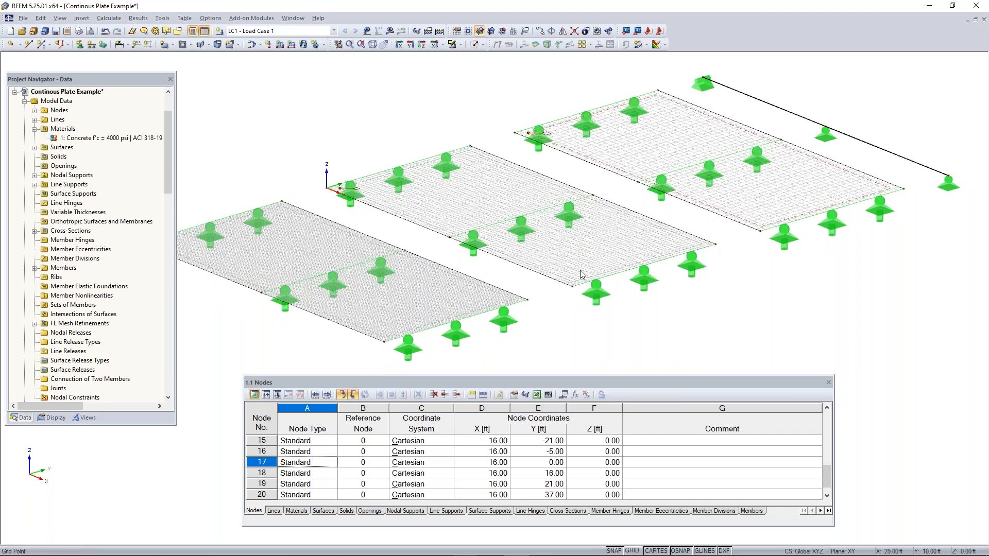
scroll(574, 273, down, 2)
ctrl+middle_drag(573, 273, 588, 280)
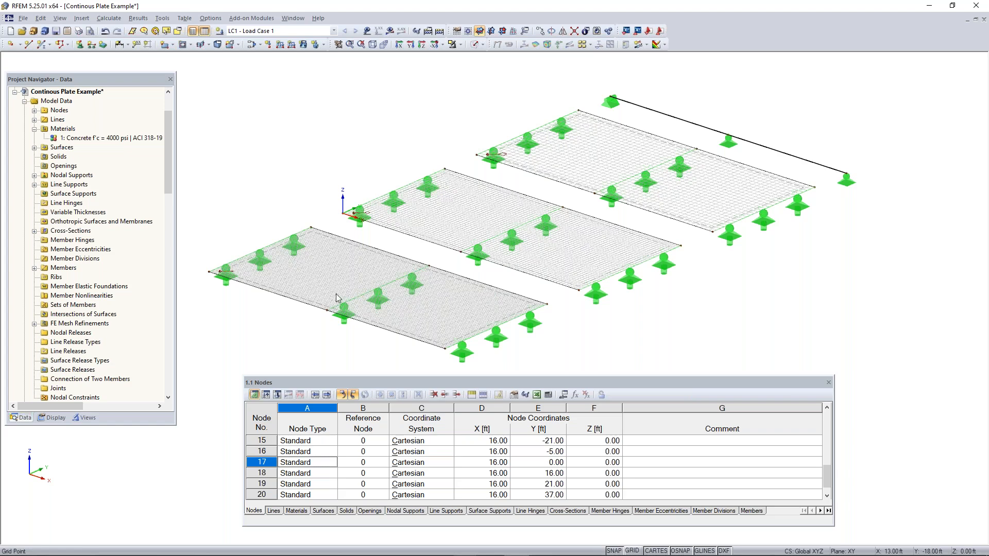
mouse_move(536, 302)
ctrl+middle_down()
mouse_move(513, 311)
mouse_move(534, 310)
ctrl+middle_up()
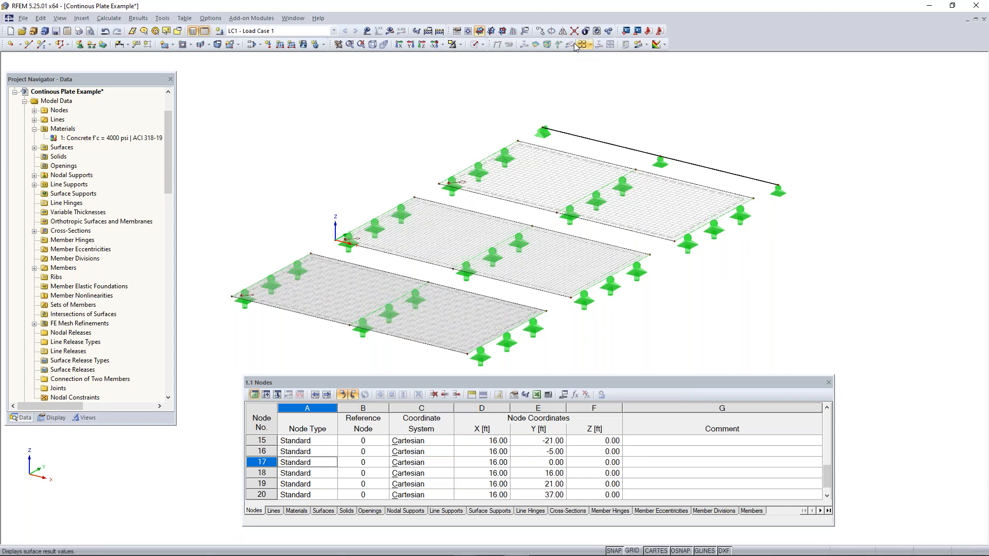
Define a numerical surface section named AA across the front plate, with edge points (0, -13, 0) and (32, -13, 0) ft
click(647, 46)
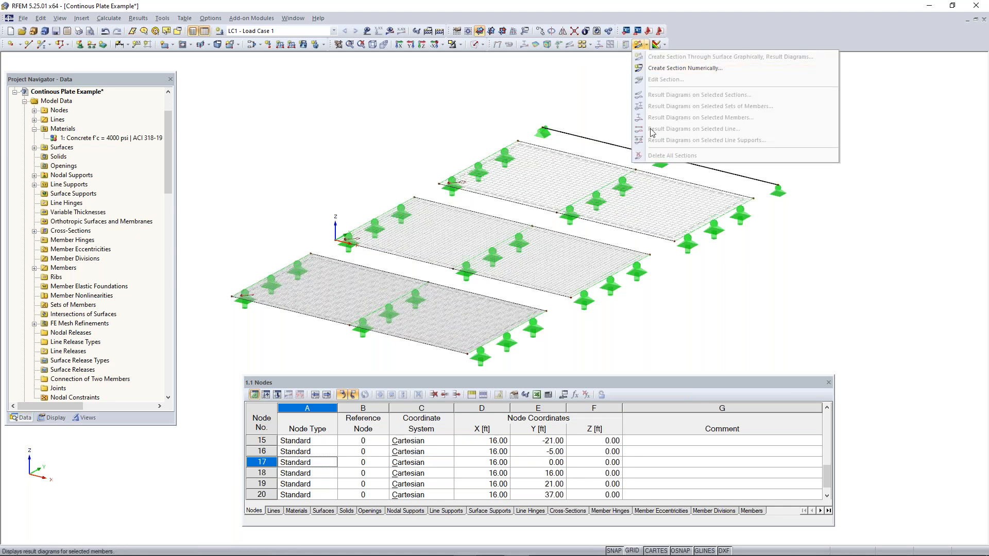
click(668, 69)
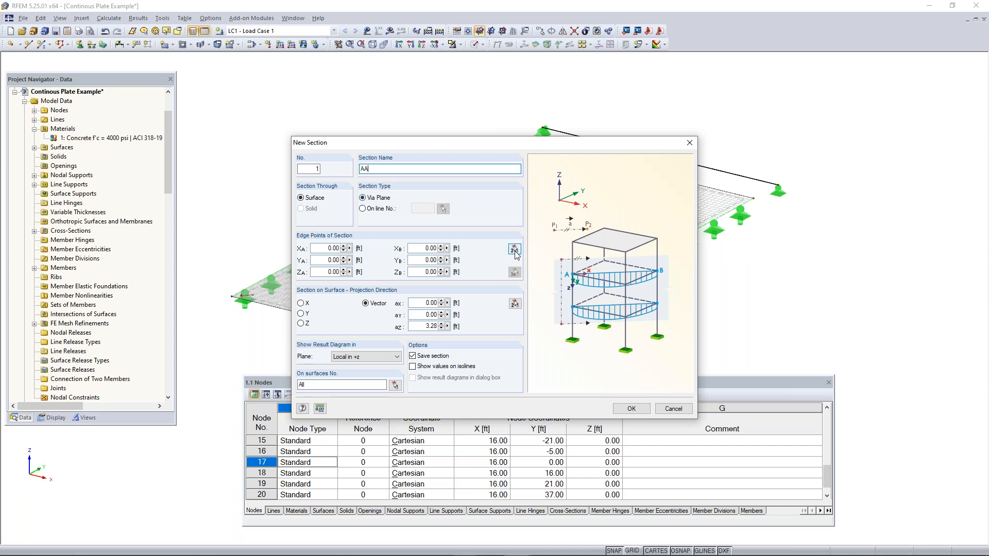
click(333, 248)
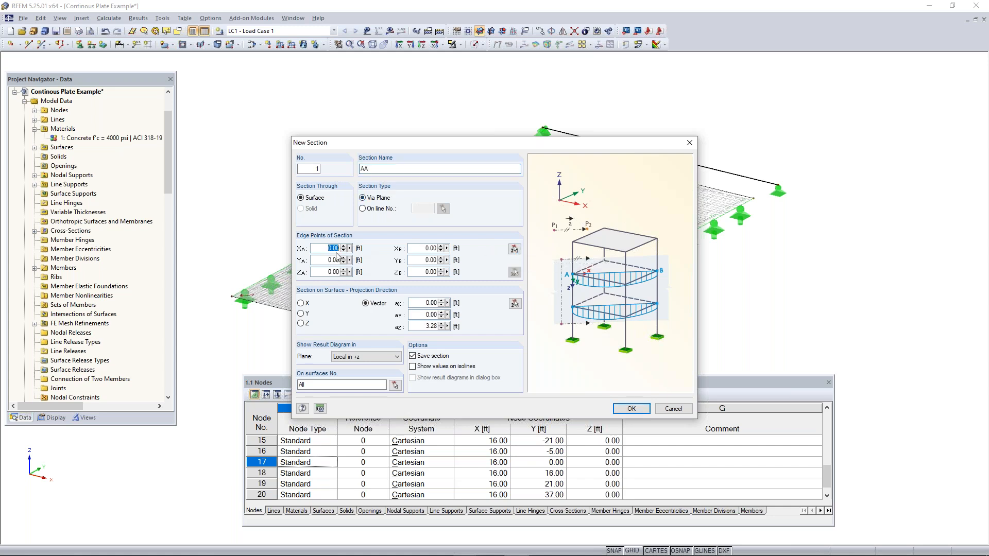
click(514, 250)
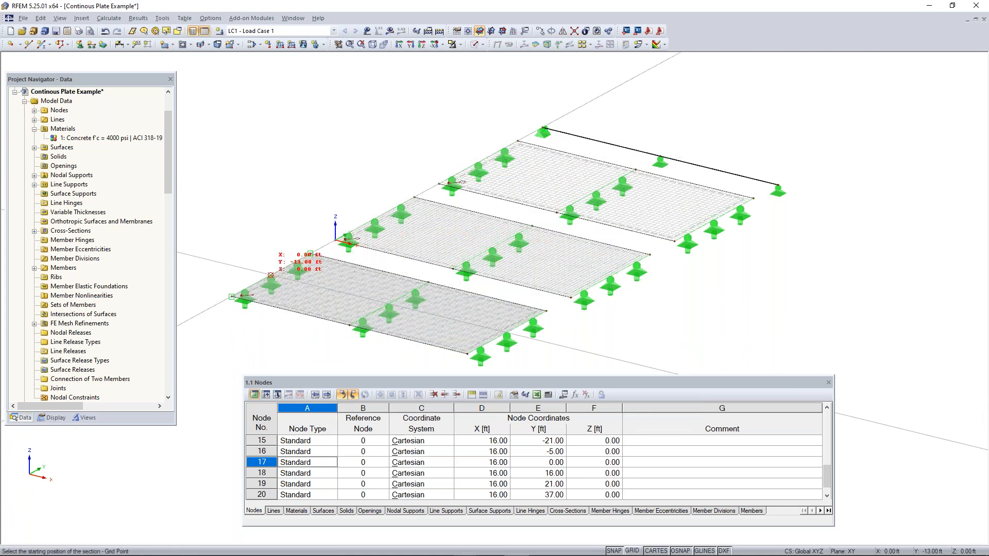
click(271, 275)
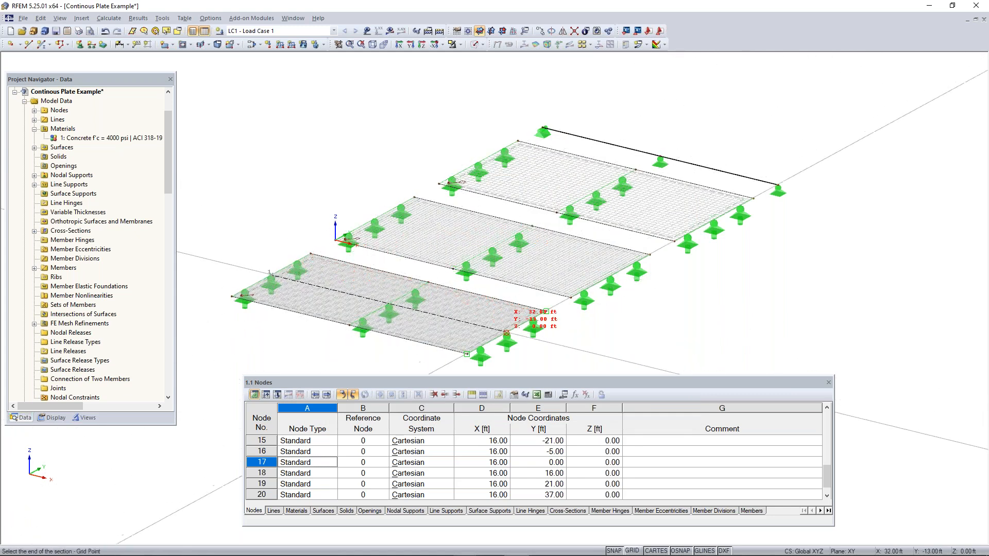
click(507, 333)
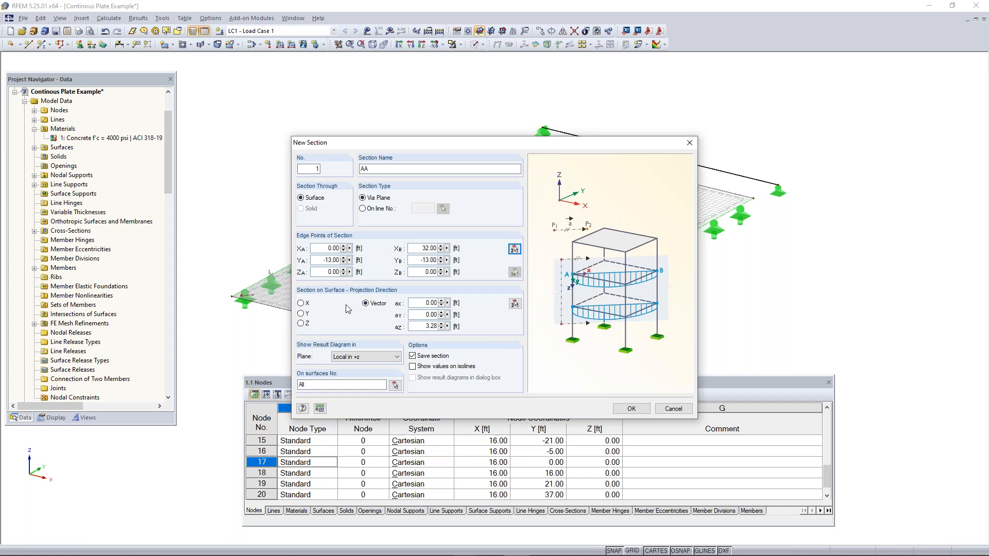
Set section AA's result diagram plane to Local in +z and create the section
click(362, 359)
click(361, 360)
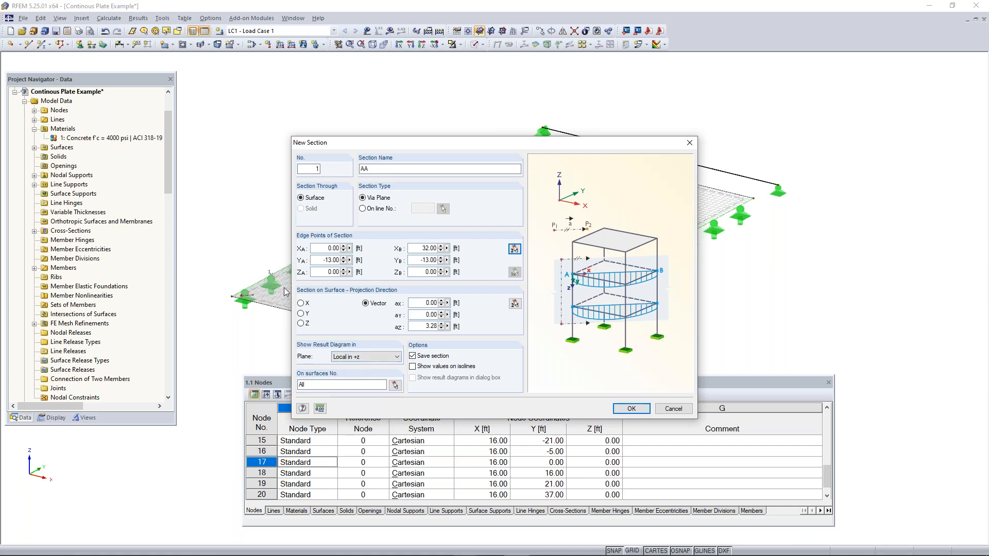
click(367, 357)
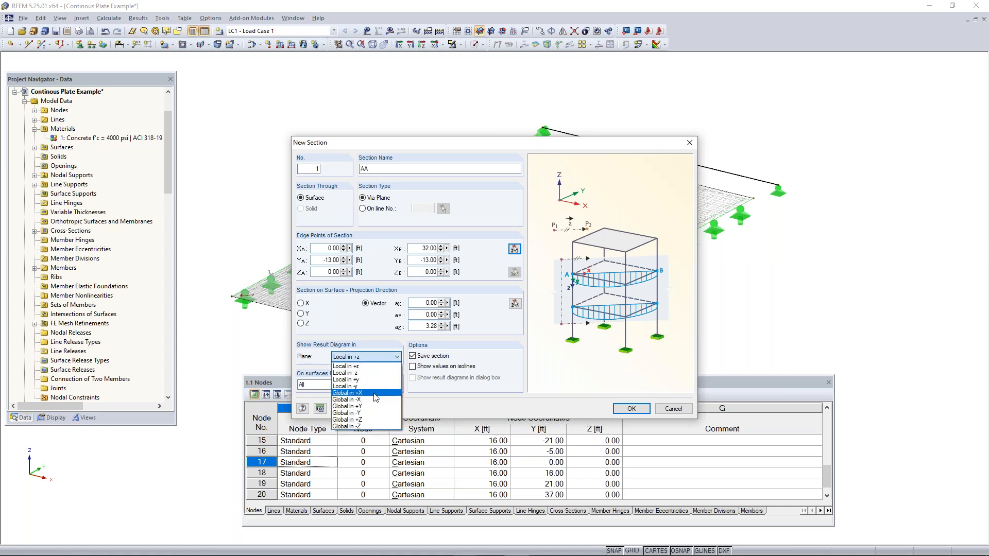
click(368, 365)
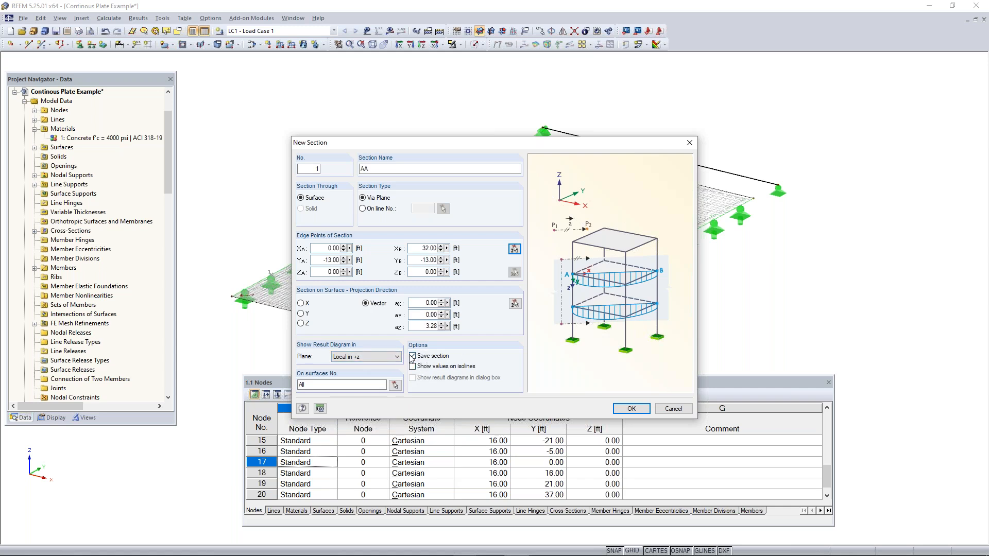
click(631, 408)
Try to copy section AA from the front plate onto the middle plate
scroll(370, 283, up, 2)
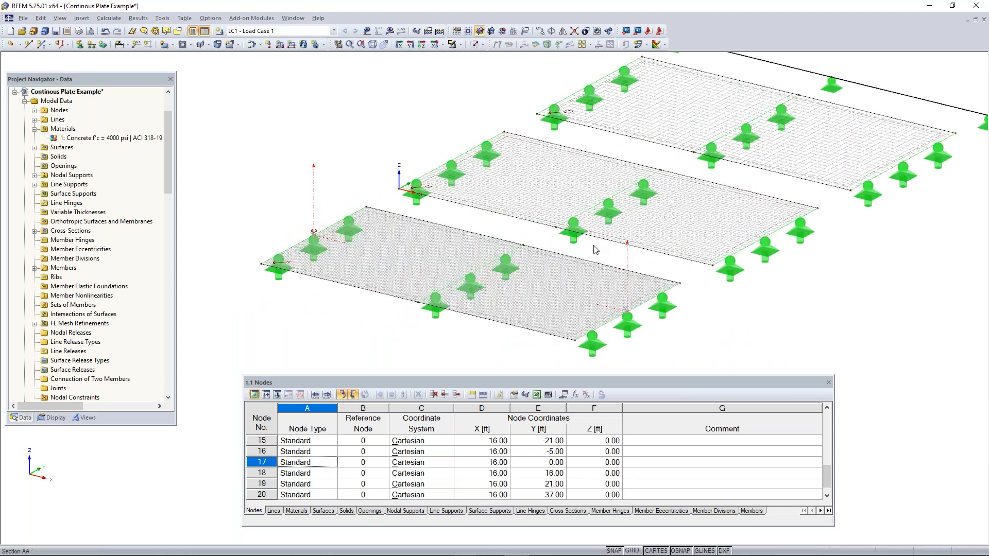
scroll(318, 244, down, 1)
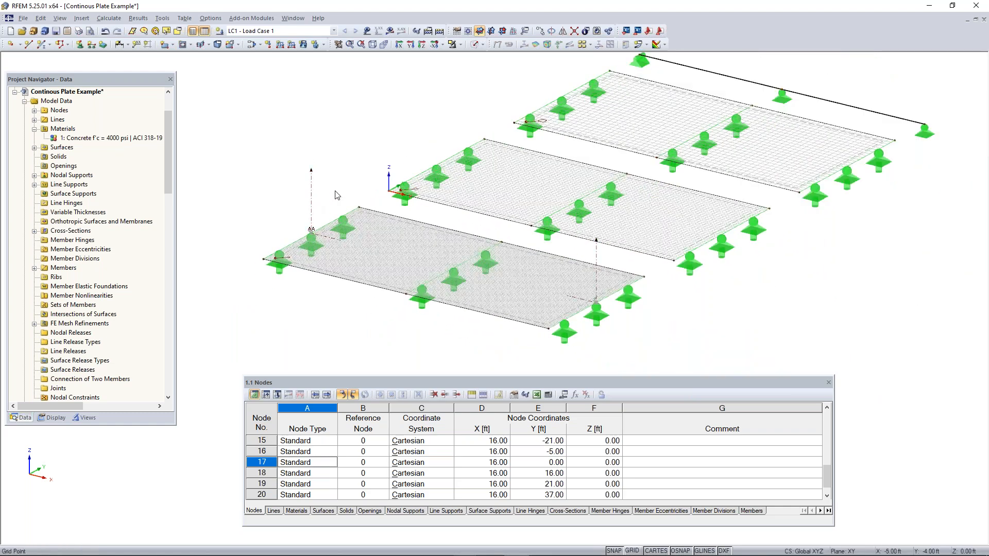
middle_drag(704, 323, 576, 355)
middle_drag(466, 306, 521, 309)
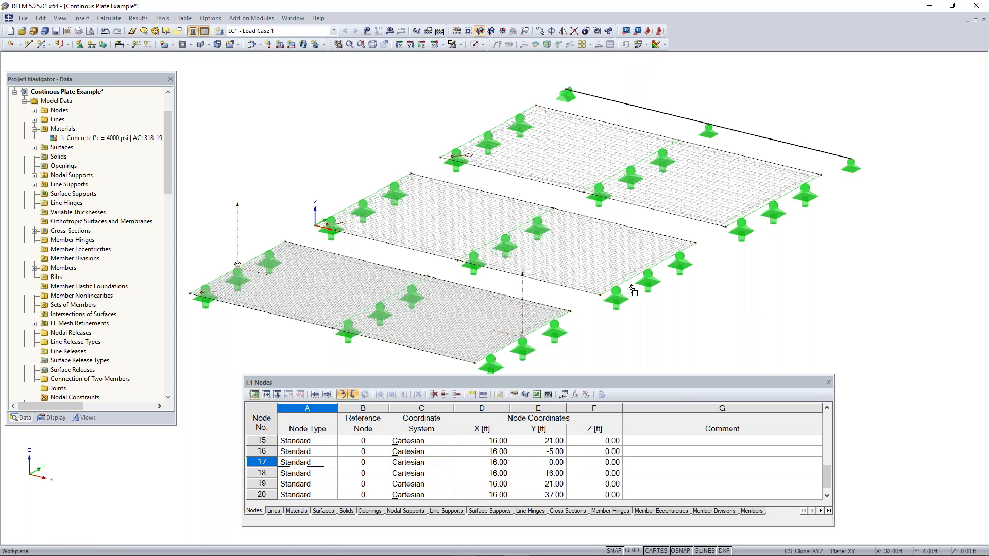
click(650, 273)
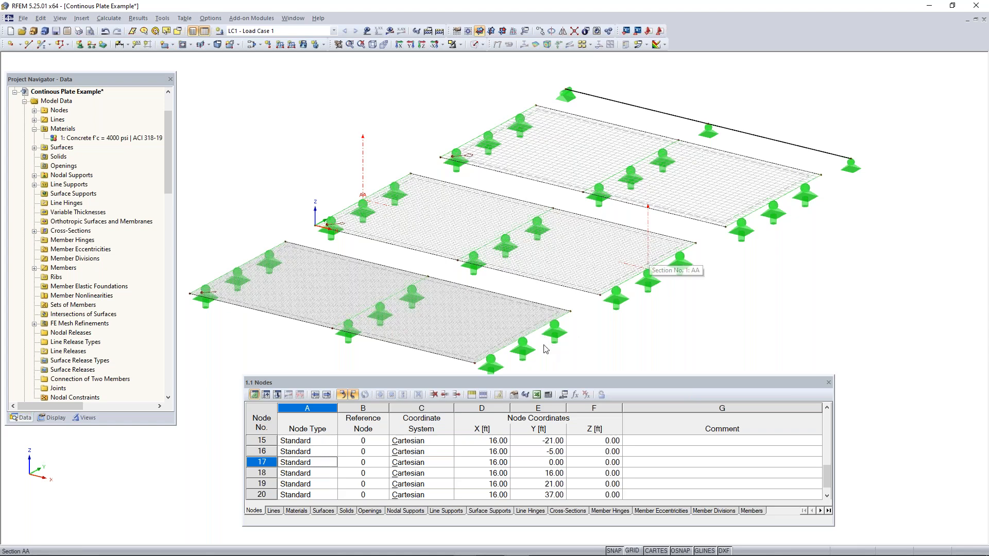
key(ctrl+z)
middle_drag(607, 354, 621, 336)
scroll(541, 307, up, 2)
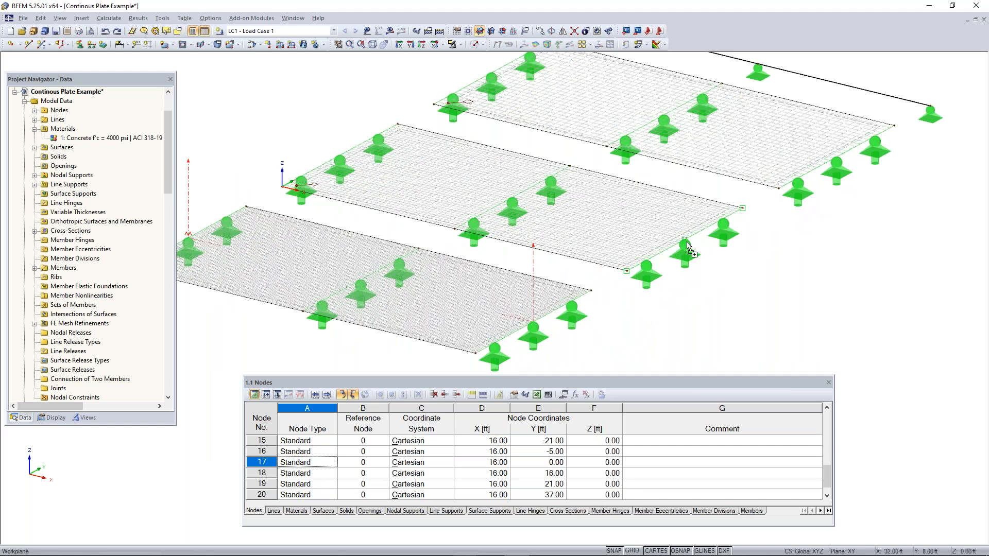
scroll(692, 247, down, 1)
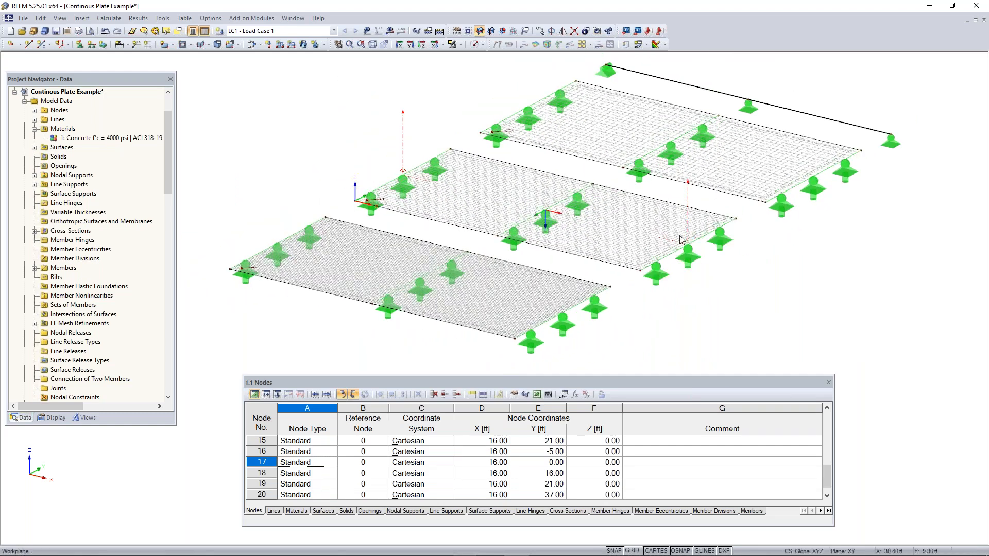
scroll(691, 247, up, 2)
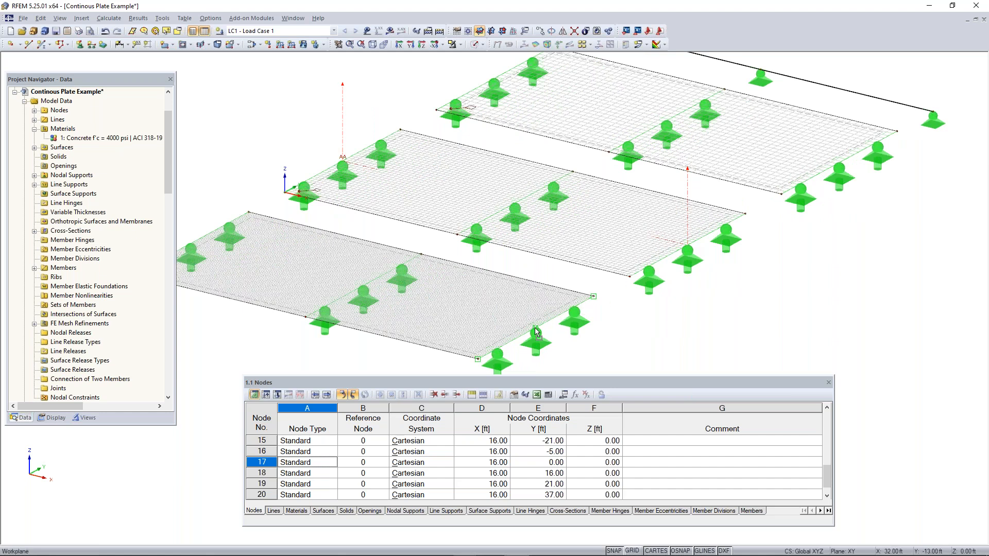
drag(535, 328, 536, 328)
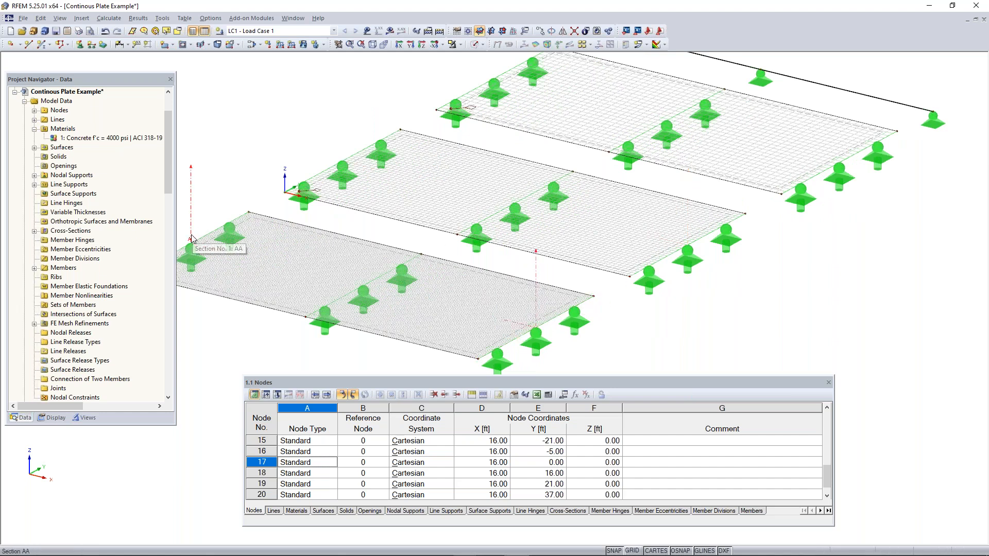
Copy section AA onto the middle plate at Y = 8 ft and the far plate at Y = 29 ft
drag(191, 239, 342, 157)
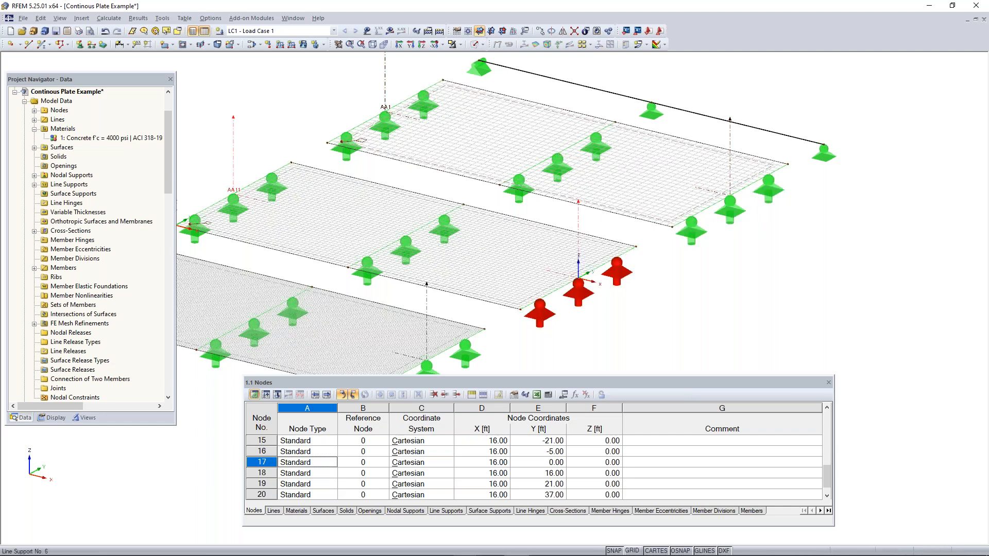
scroll(686, 318, down, 2)
middle_drag(684, 320, 515, 319)
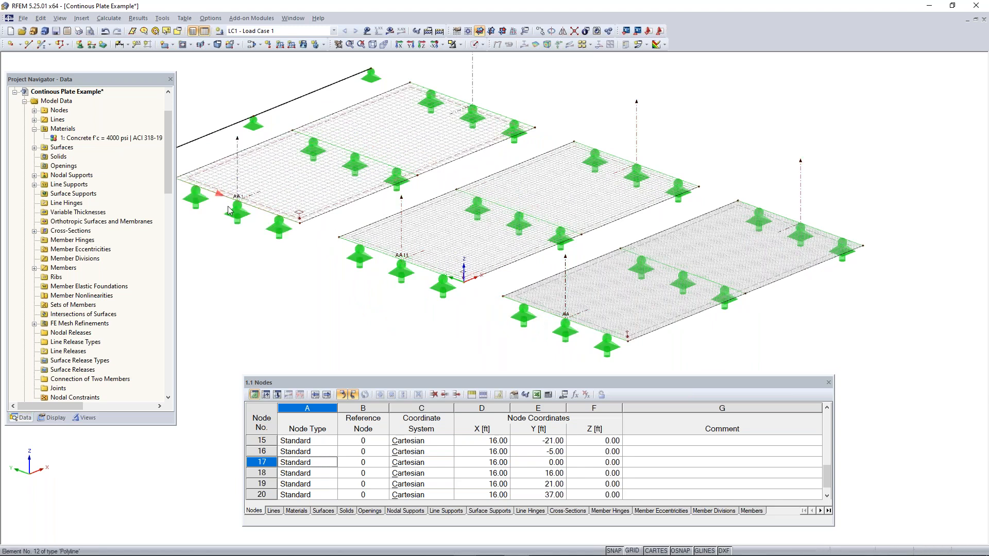
Rename section 2 on the plate nearest the member as AB
scroll(150, 244, down, 7)
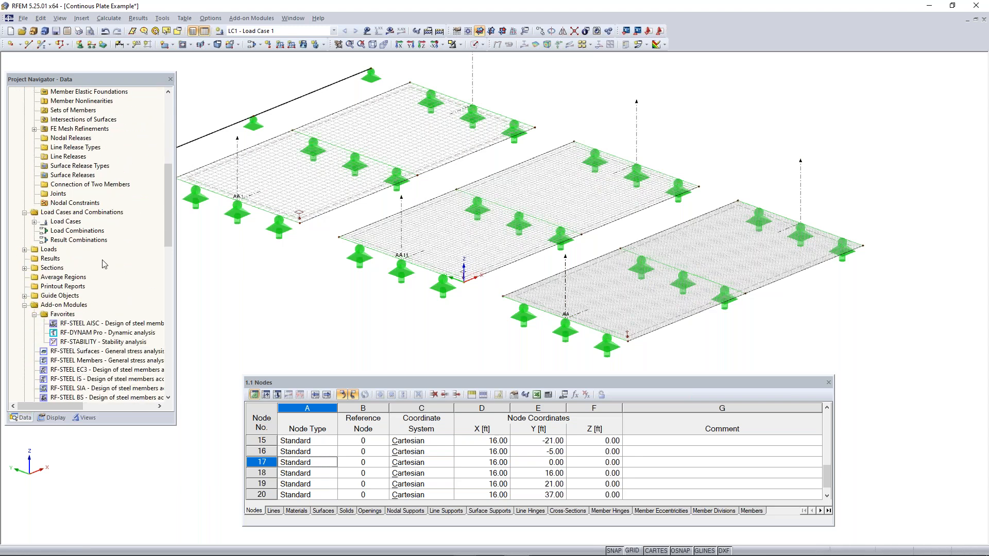
right_click(43, 268)
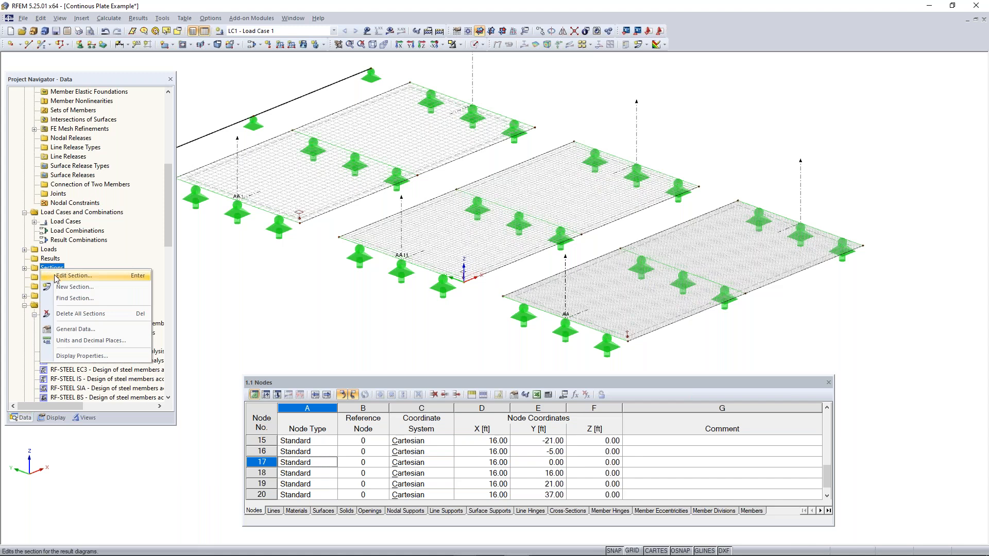
click(58, 276)
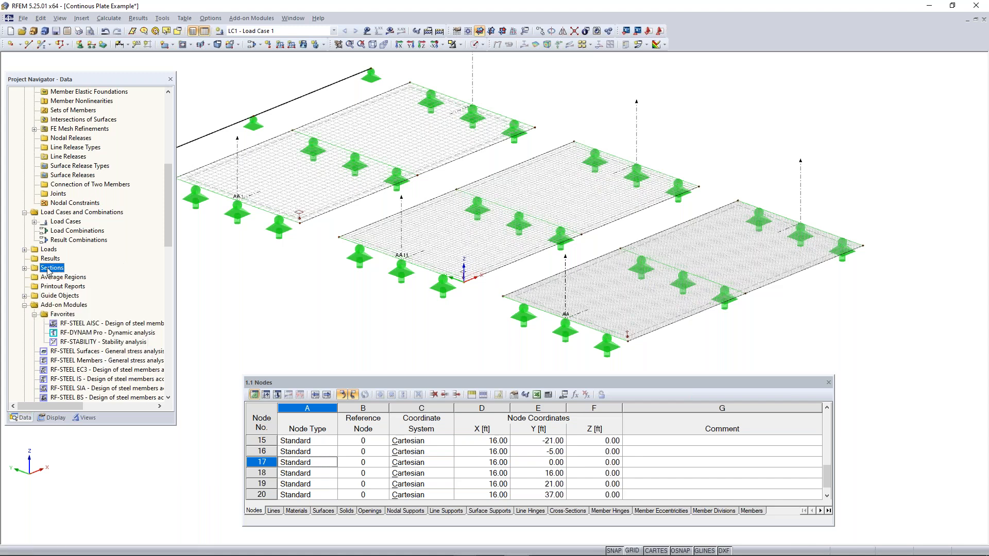
click(24, 268)
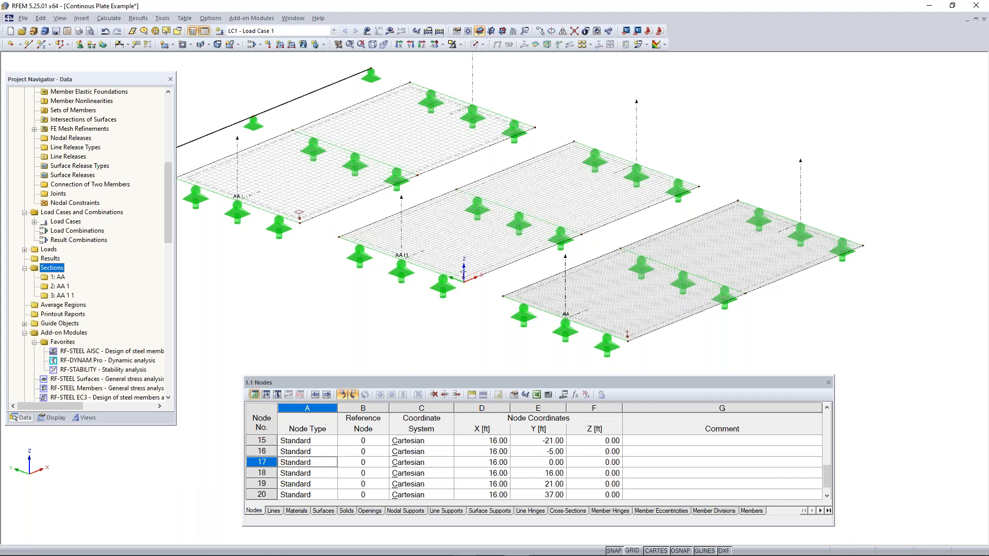
click(60, 286)
click(445, 169)
key(BackSpace)
key(BackSpace)
key(BackSpace)
text(B)
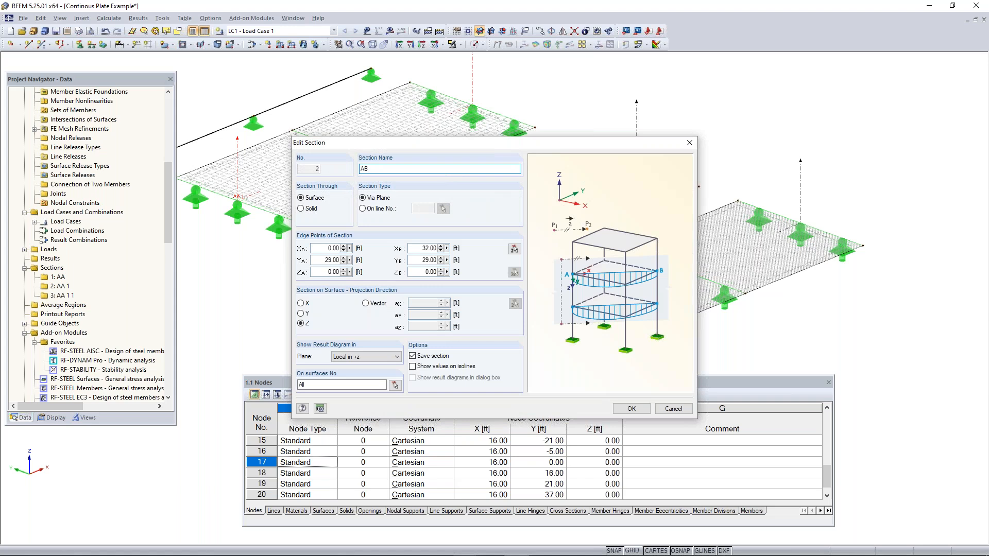
click(632, 409)
Rename section 3 on the middle plate as AC
click(61, 297)
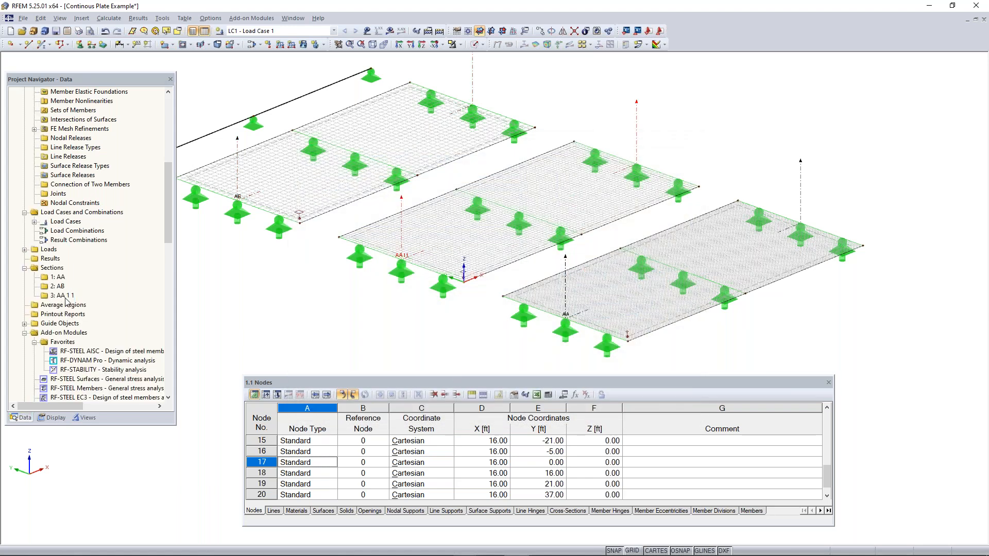
double_click(65, 298)
key(End)
key(BackSpace)
key(BackSpace)
key(BackSpace)
key(BackSpace)
key(BackSpace)
text(C)
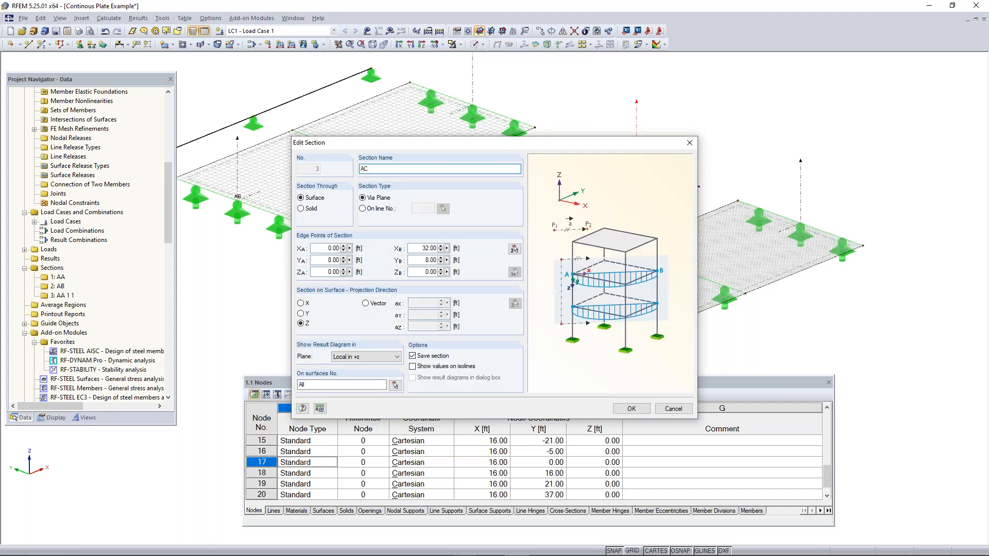
click(633, 409)
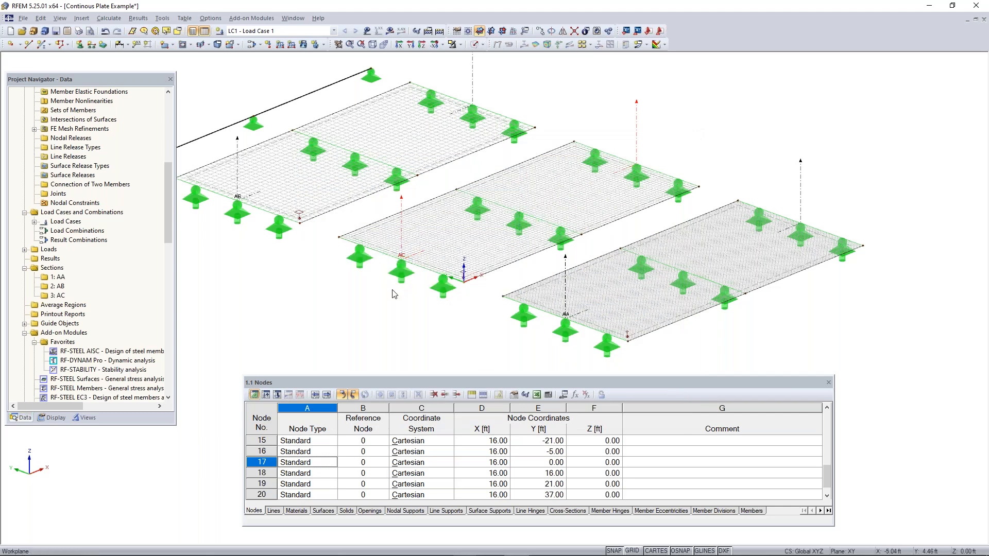
Switch the model from wireframe to solid rendering, with all plates and the member in view
scroll(408, 288, down, 2)
ctrl+middle_drag(795, 229, 383, 211)
scroll(475, 156, down, 1)
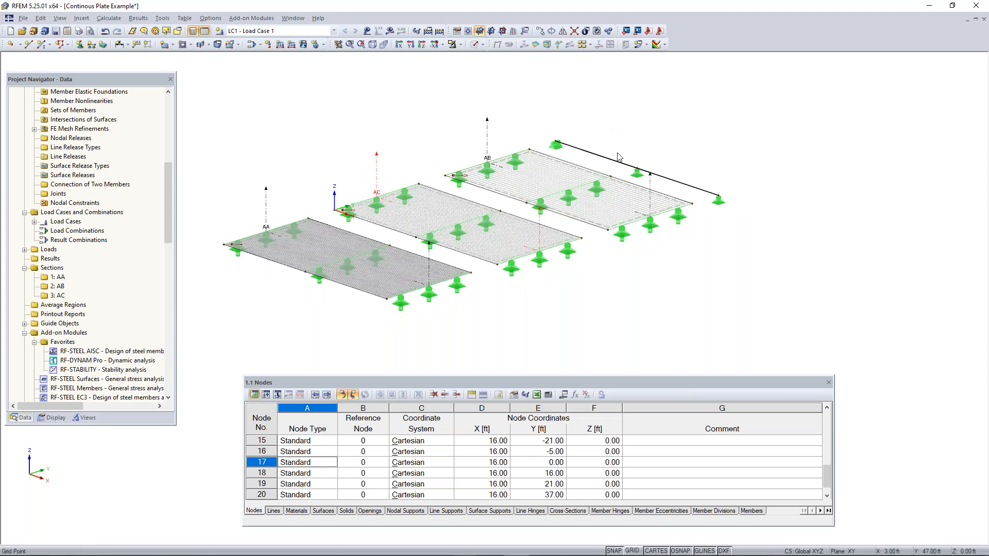
middle_drag(684, 165, 687, 184)
click(474, 44)
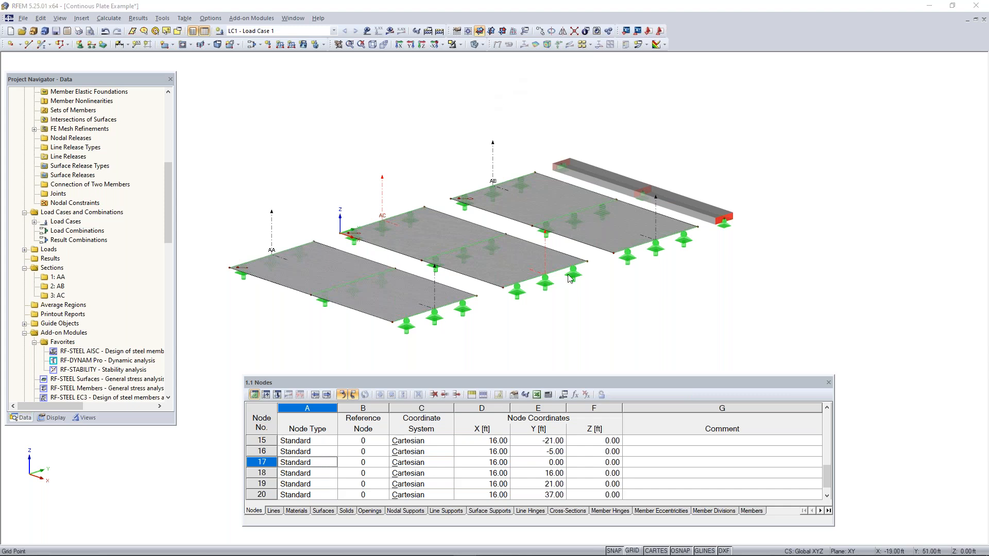
Switch to the PowerPoint slide show, examine the moment diagrams on the Continuous Plate slide, and advance to the Any Questions slide
key(super)
mouse_move(469, 548)
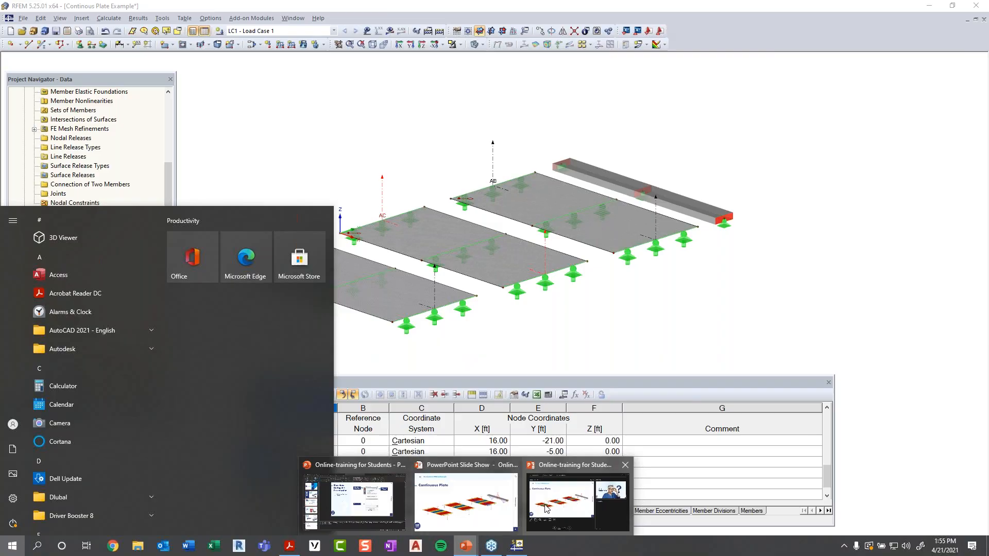
click(547, 506)
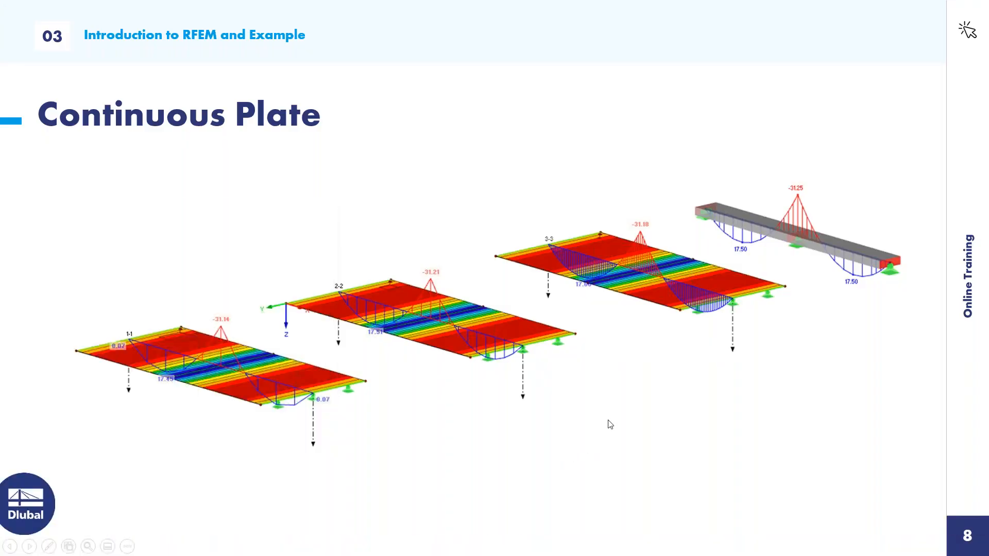
click(608, 421)
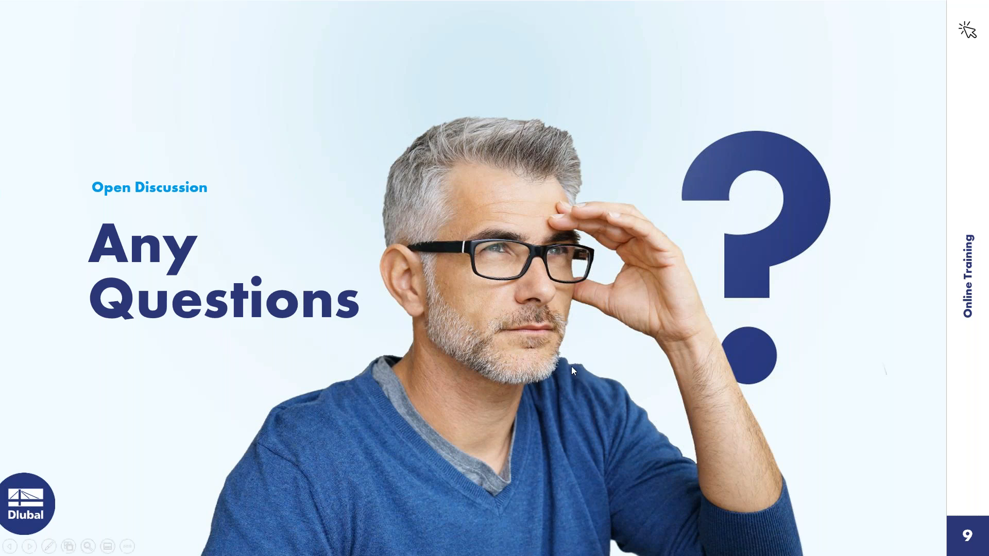
Switch from the slide show to the RFEM window with the Continous Plate Example and show the start of its project data
key(super)
key(super)
key(super)
click(520, 551)
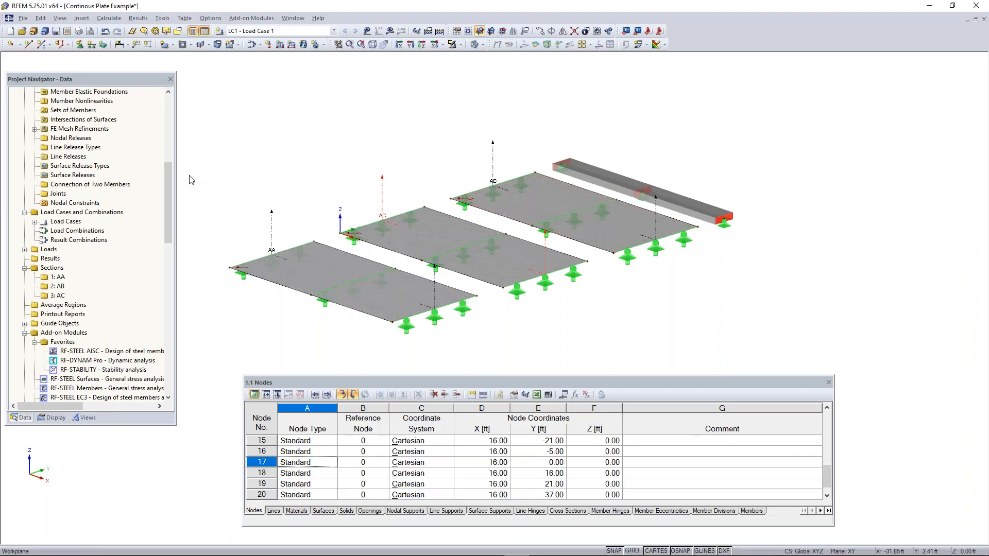
drag(169, 190, 169, 123)
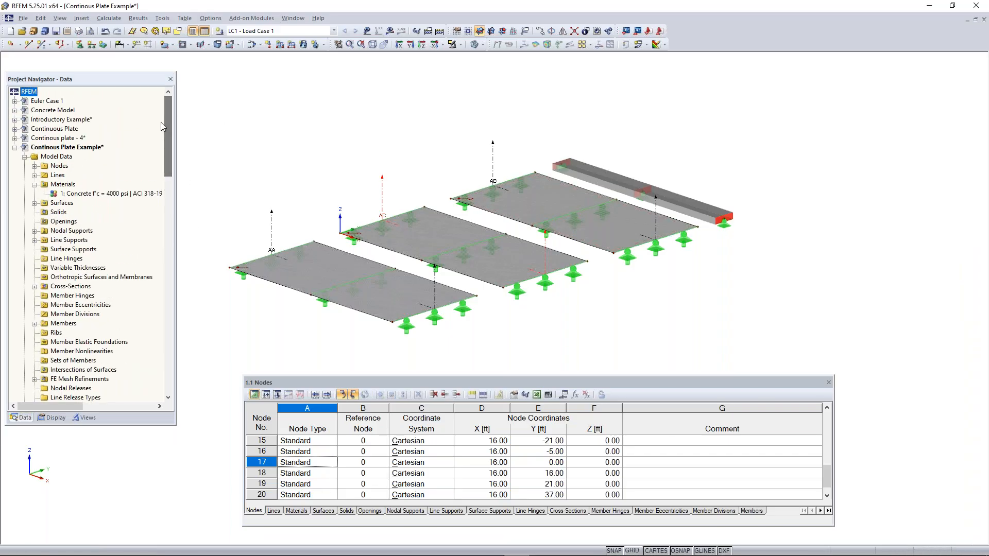
Try ASCE 7-16 as the load case and combination standard in a new model's general data, and discard the new model
click(11, 35)
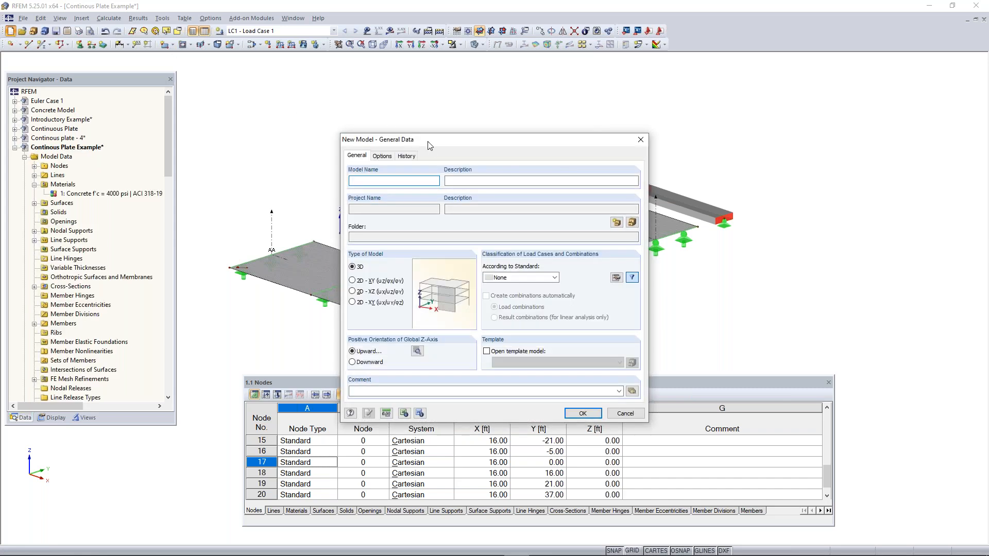
drag(440, 142, 424, 109)
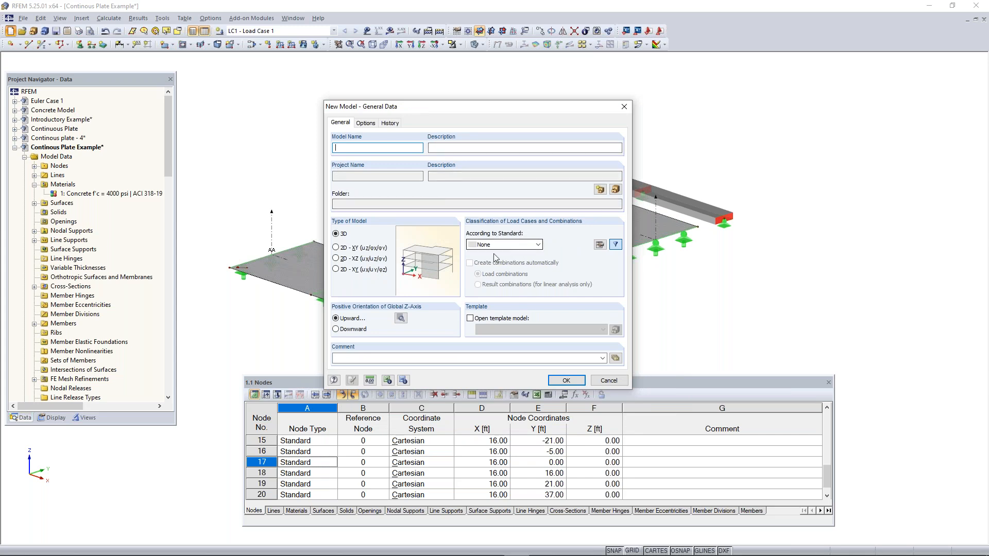
click(524, 247)
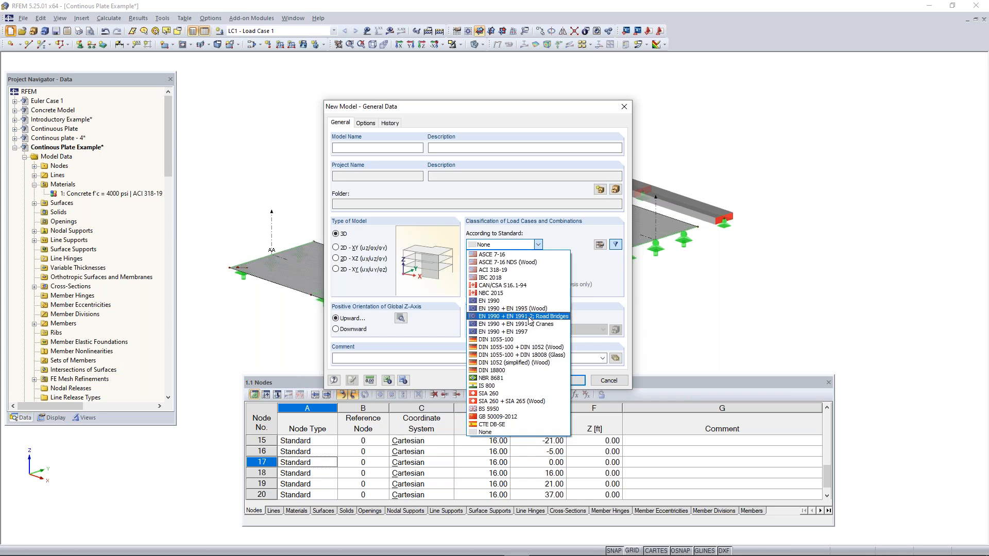
click(518, 255)
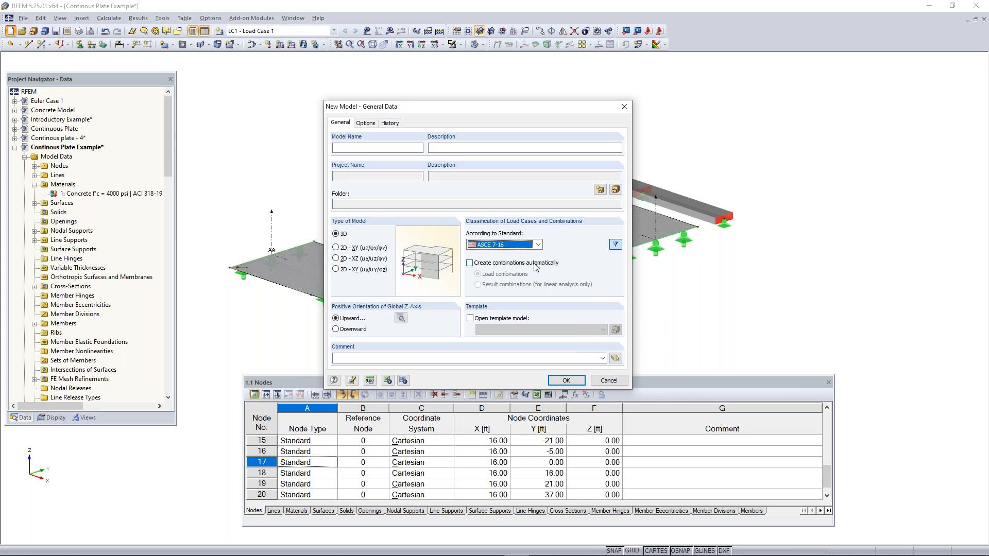
click(623, 107)
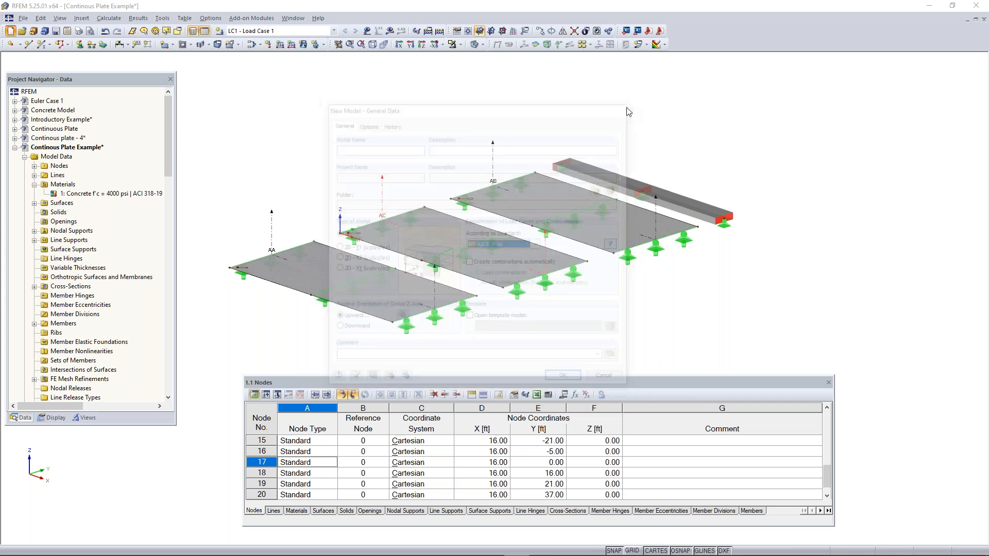
Examine the standards offered for load cases and combinations in the Continous Plate Example's general data, and close it without changes
scroll(78, 164, down, 2)
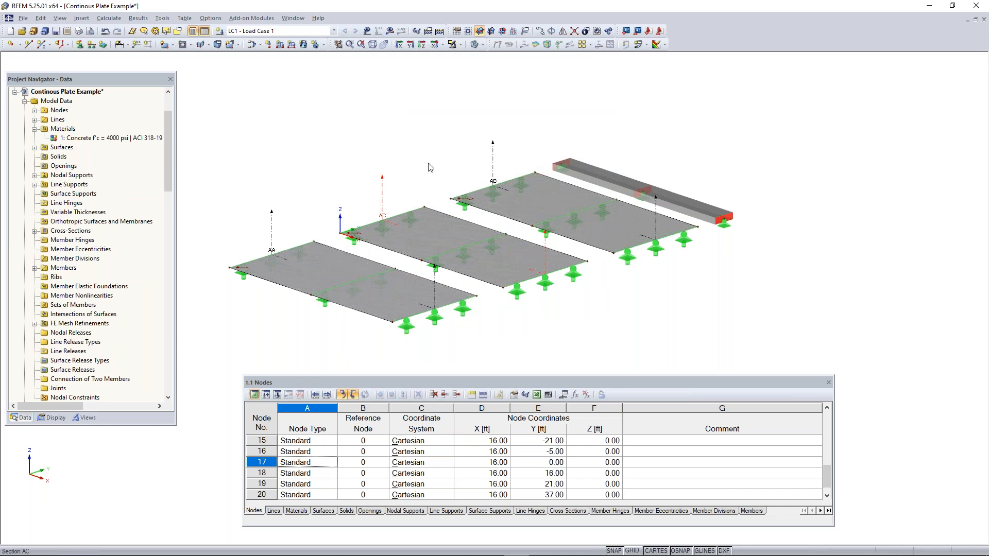
click(72, 93)
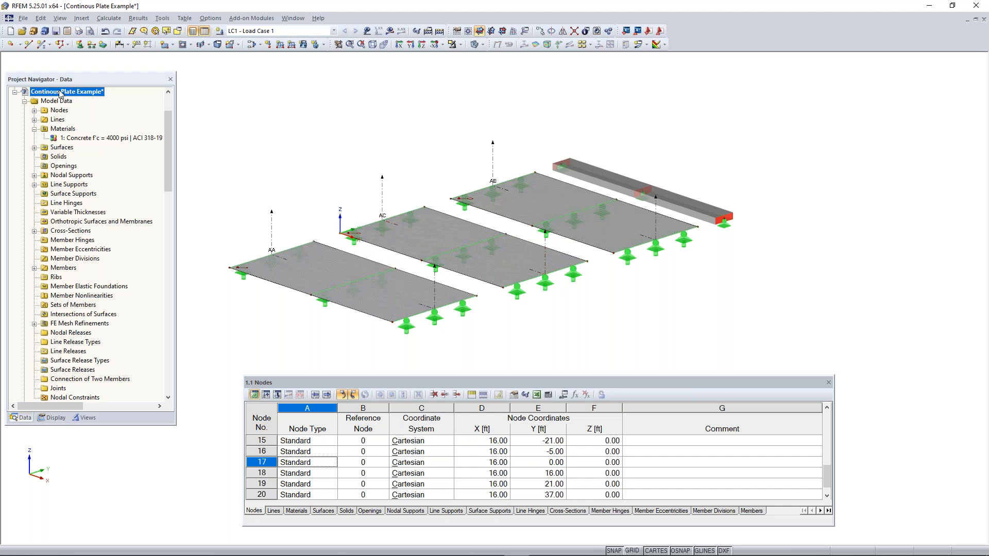
right_click(61, 95)
click(86, 97)
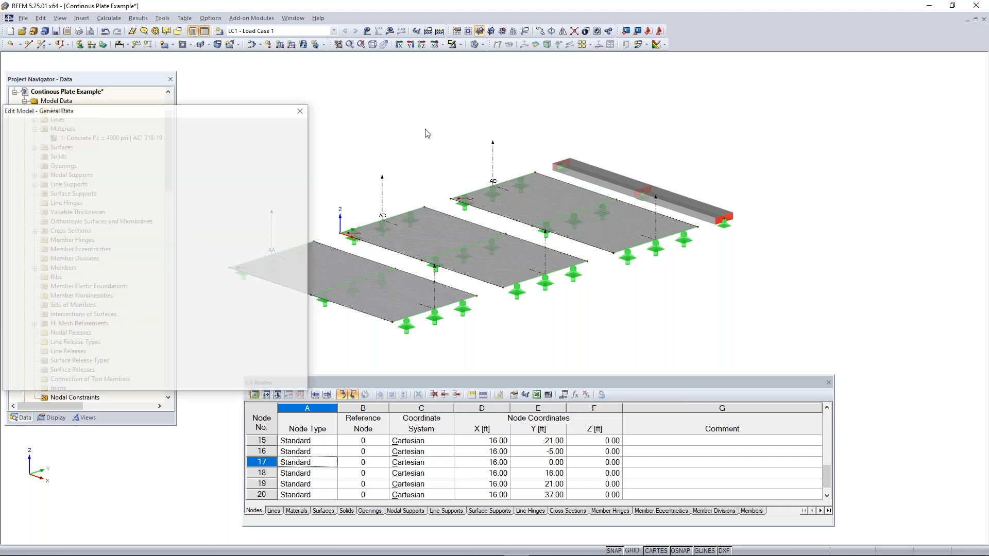
drag(253, 109, 543, 93)
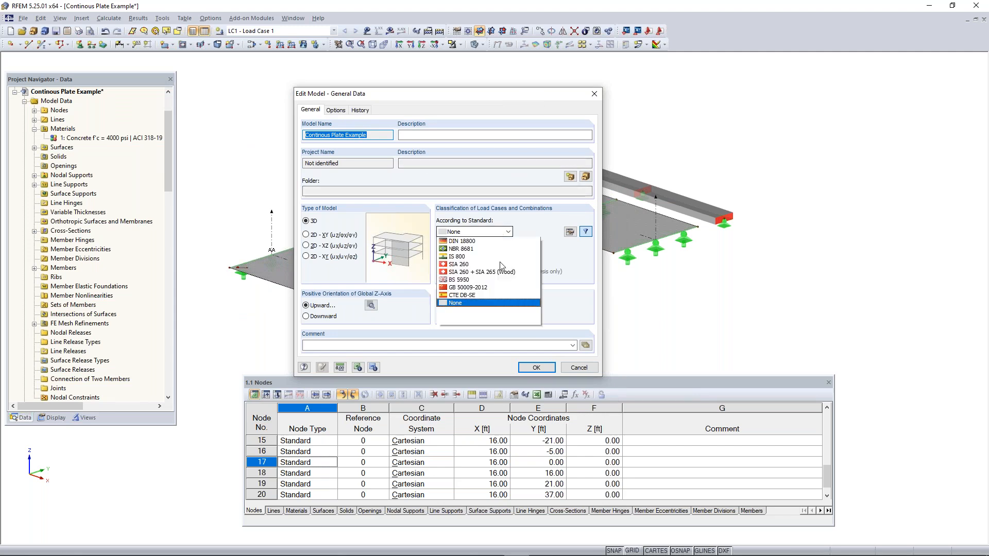
click(486, 233)
click(502, 241)
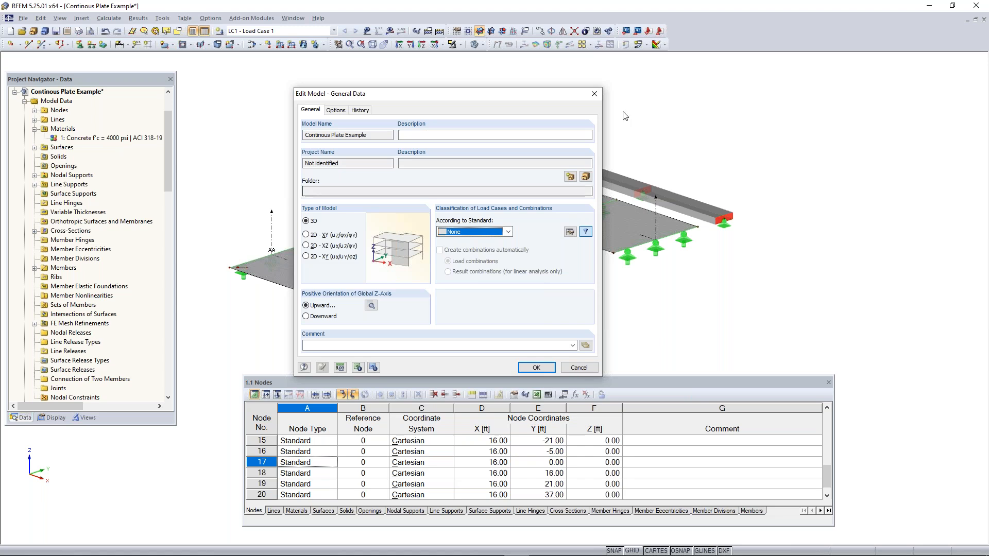
click(595, 95)
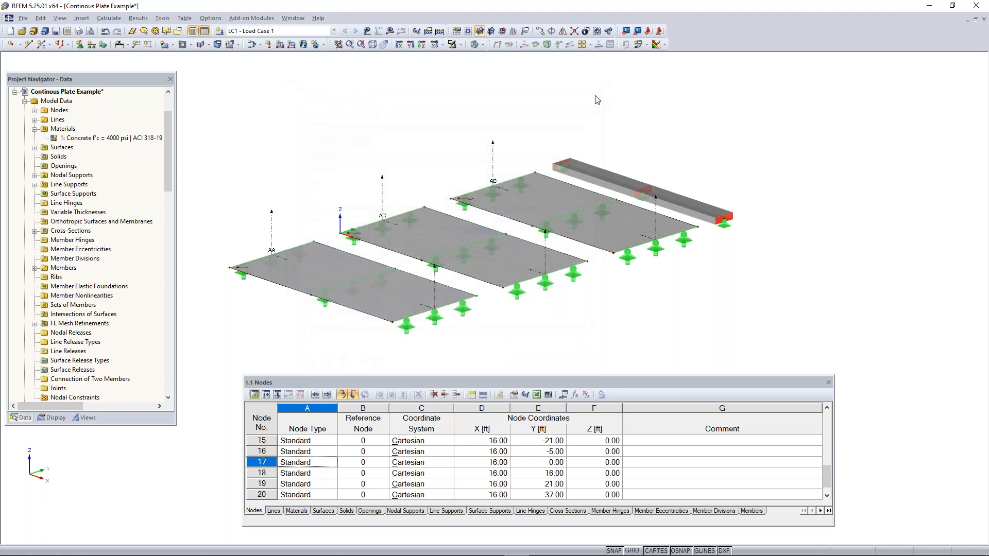
Activate self-weight for Load Case 1 with a factor of -1.000 in the Z direction
click(254, 46)
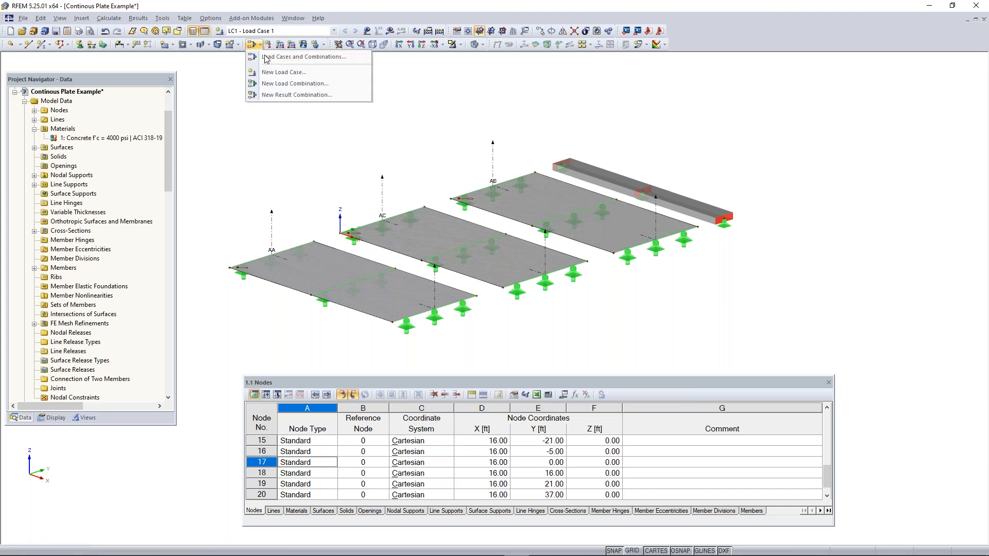
click(269, 58)
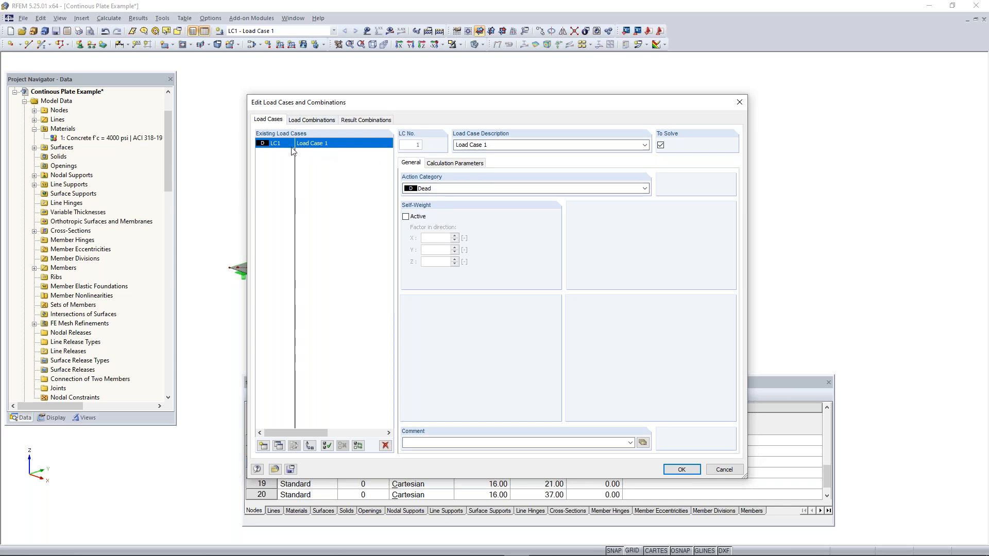
click(406, 217)
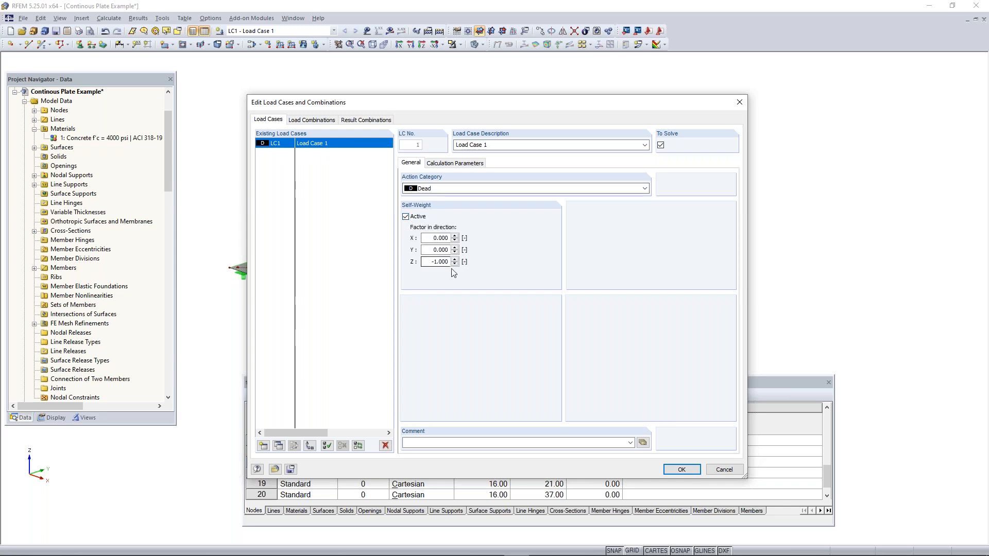
click(406, 217)
click(406, 217)
click(681, 469)
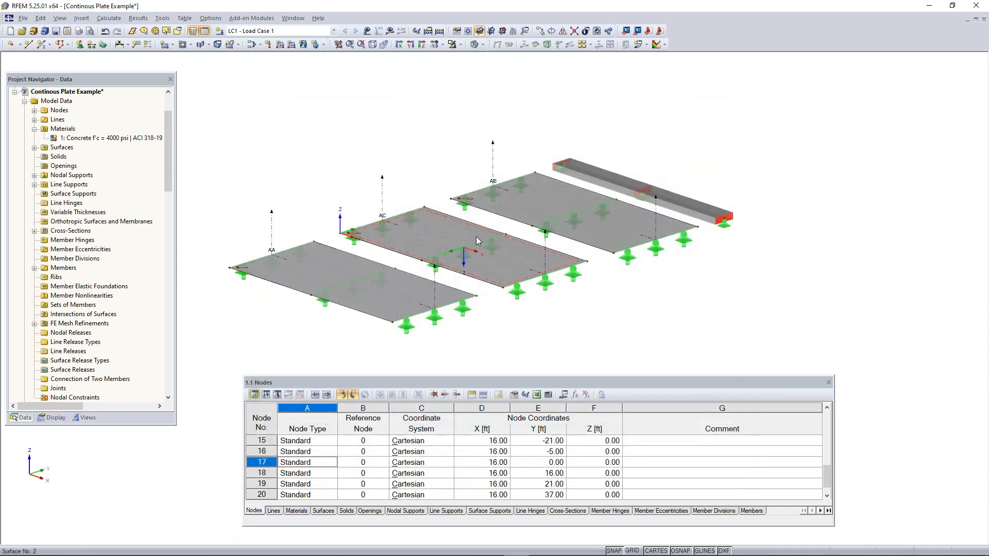
Find the load display options and show the Load Case 1 loads on the plates and member
click(53, 419)
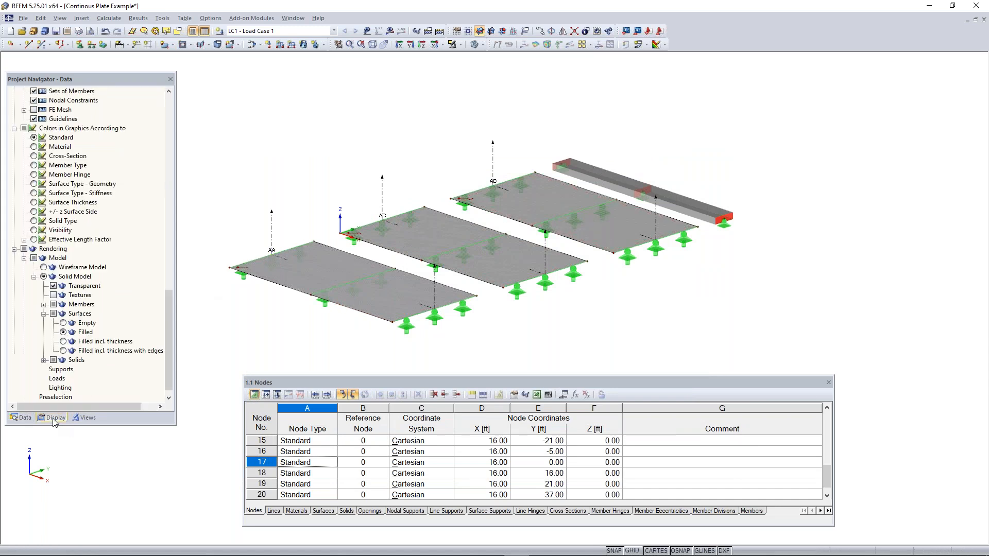
drag(168, 300, 177, 122)
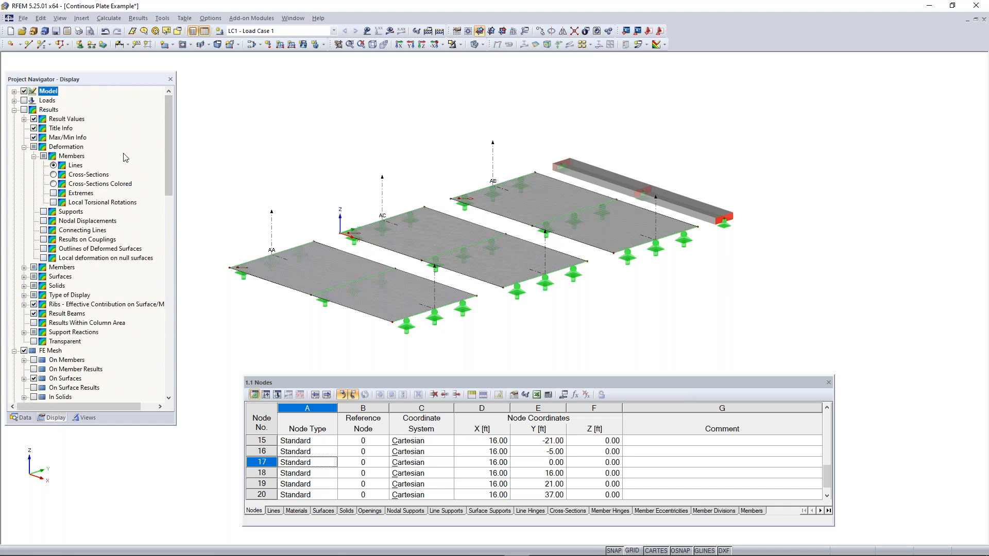
scroll(123, 160, down, 5)
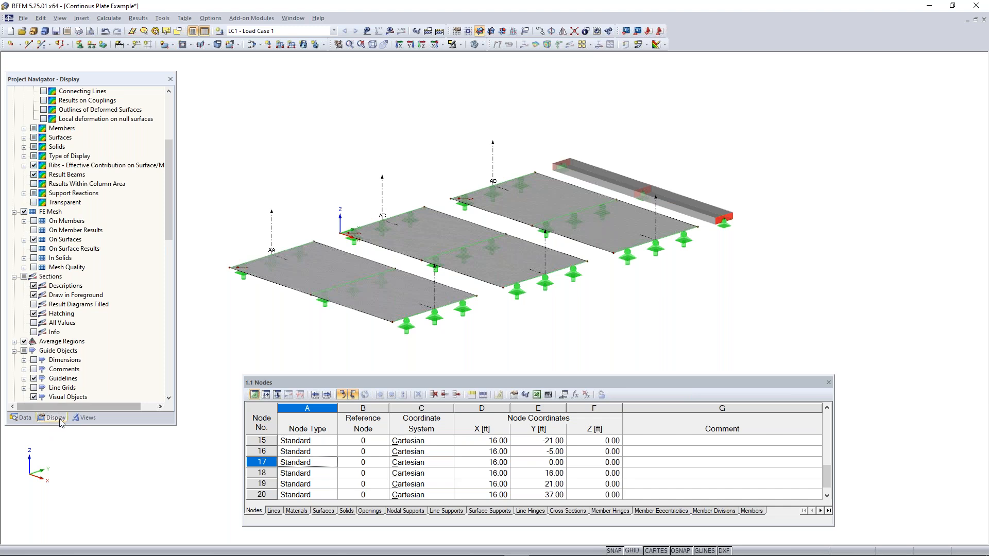
scroll(71, 372, down, 3)
scroll(71, 372, up, 4)
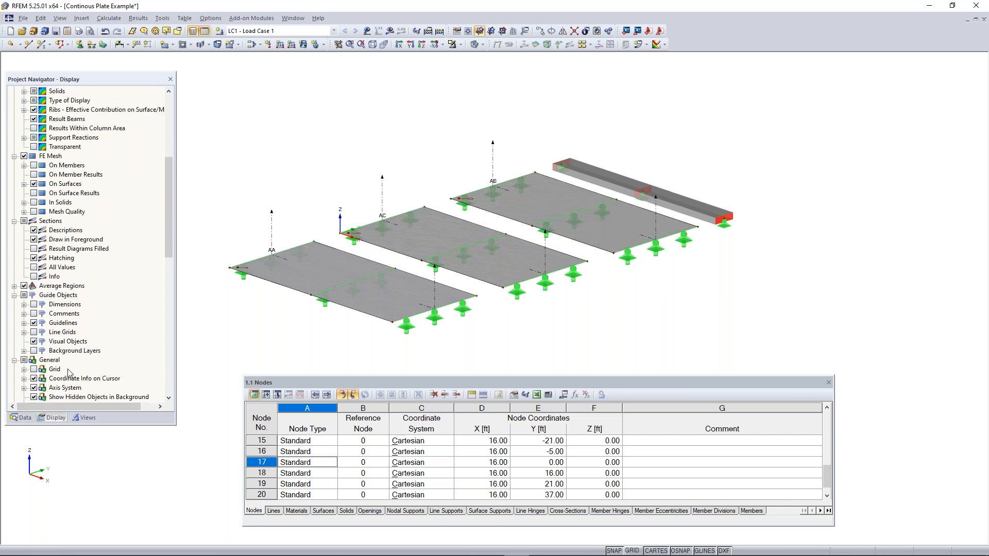
scroll(89, 336, up, 4)
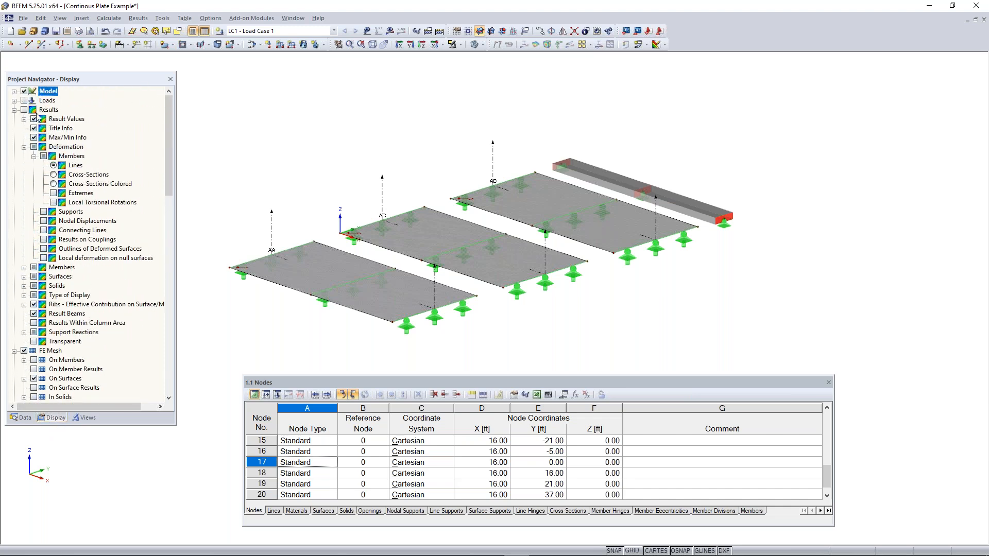
click(15, 100)
click(34, 110)
click(24, 100)
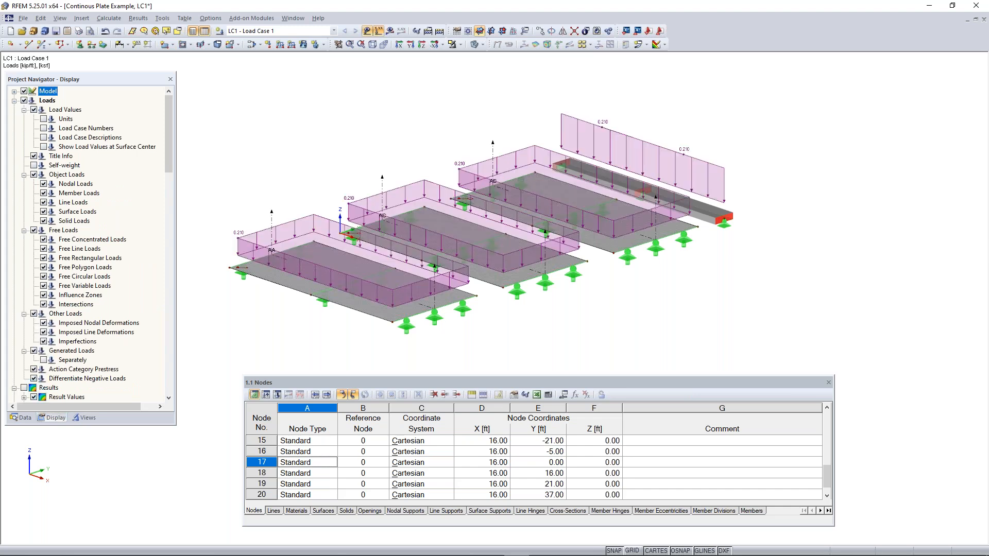
Show the self-weight together with the applied loads and examine both on the plates and member from the side and in 3D
click(23, 100)
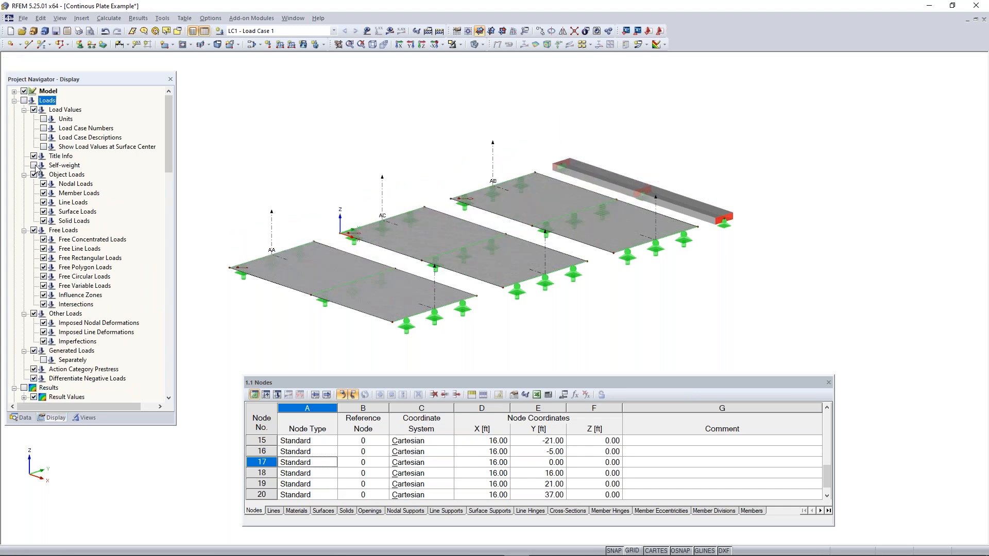
click(24, 101)
click(33, 165)
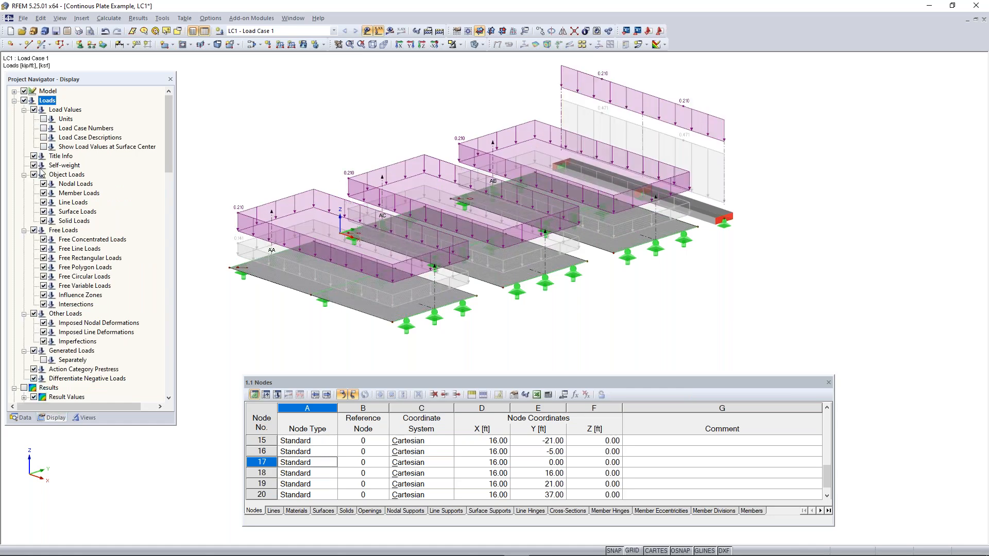
ctrl+middle_drag(765, 245, 665, 156)
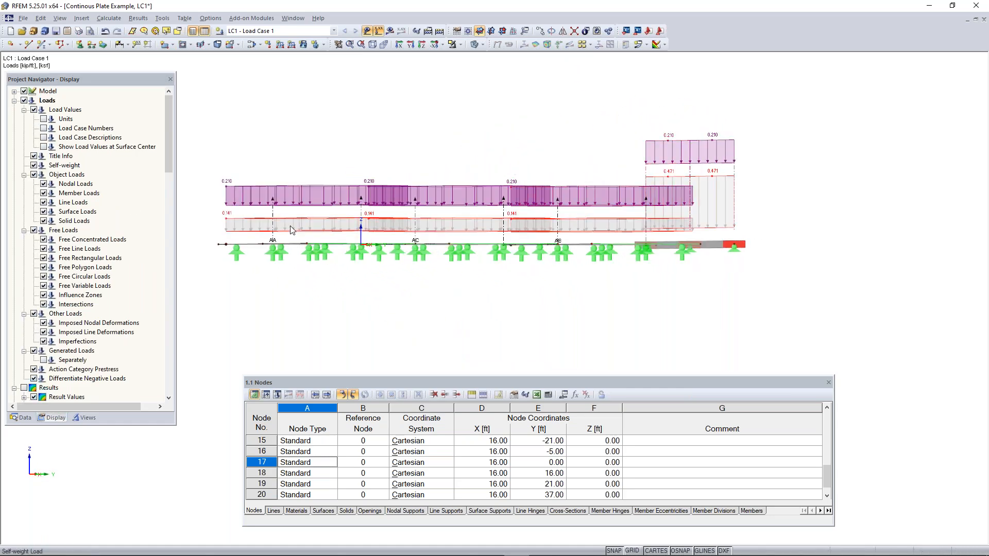
ctrl+middle_drag(401, 126, 477, 191)
right_click(476, 190)
click(174, 140)
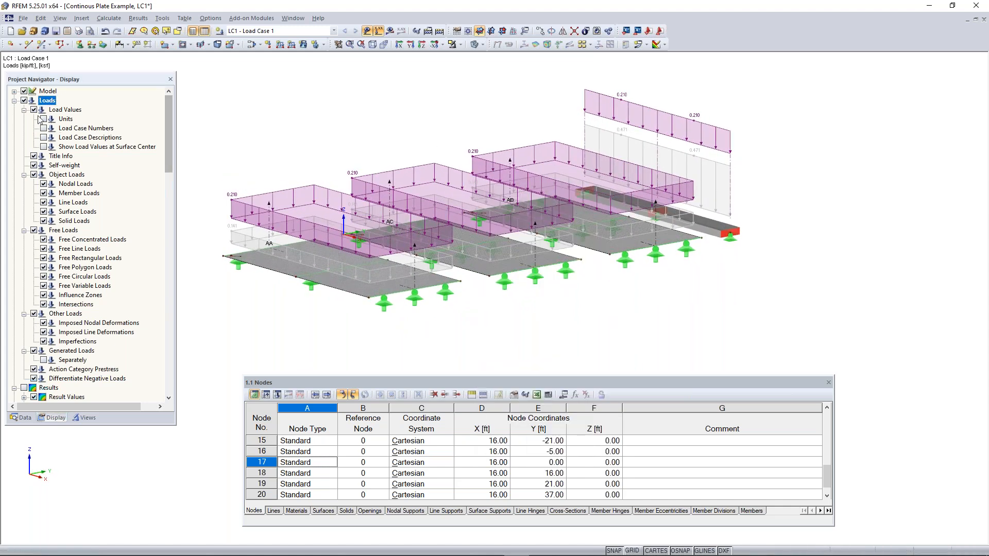
Hide the self-weight and all other loads on the model
click(34, 166)
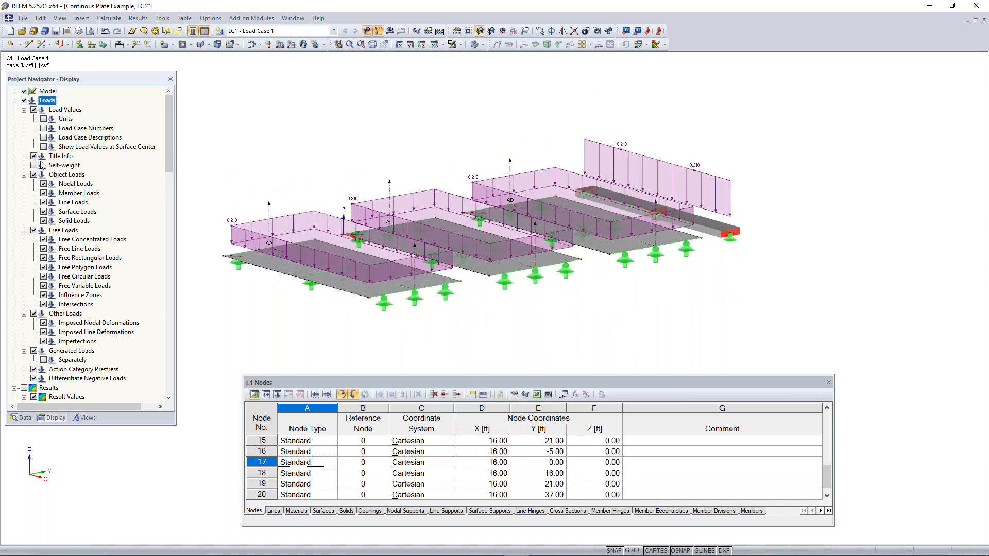
click(15, 101)
click(24, 100)
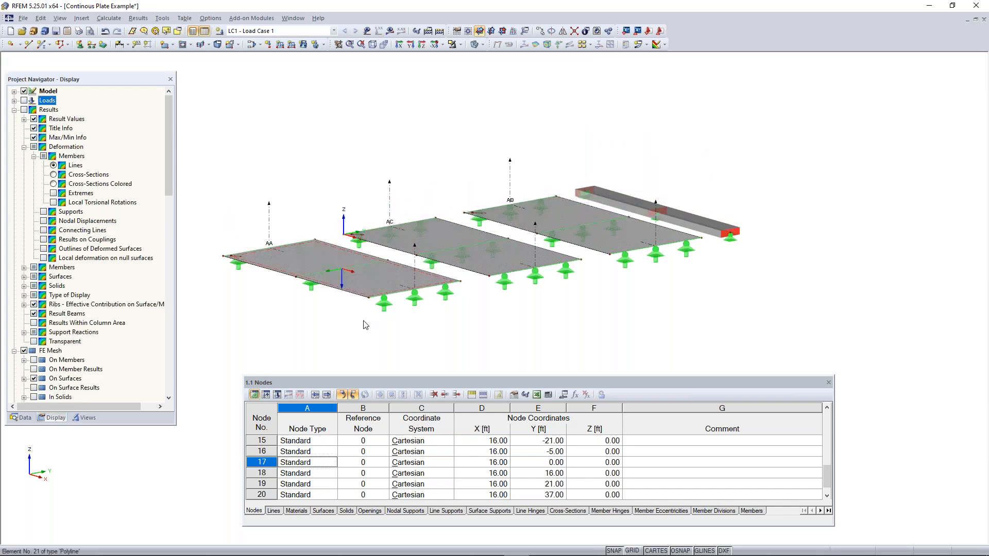
Switch to the PowerPoint slide show and advance from the Any Questions slide to the Coffee Break slide
key(super)
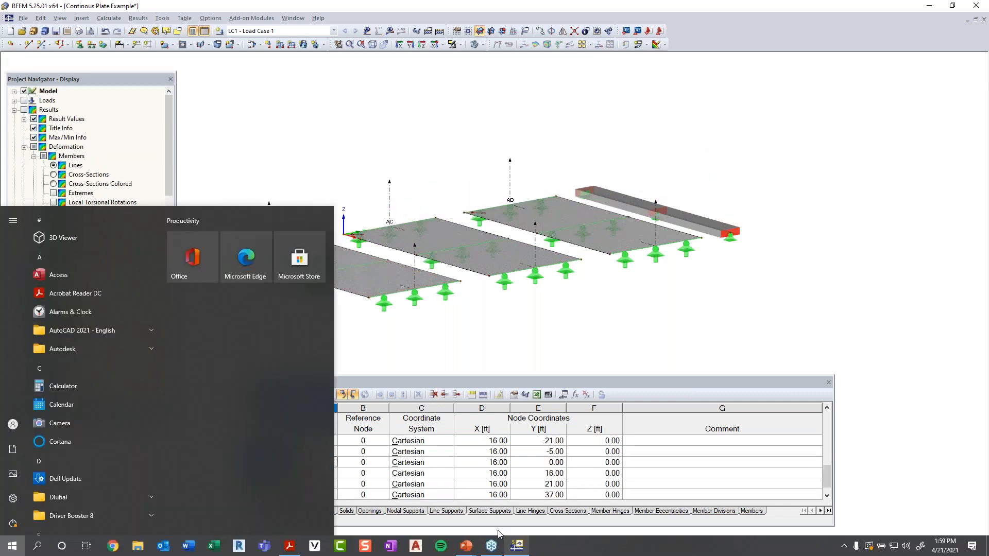
click(469, 549)
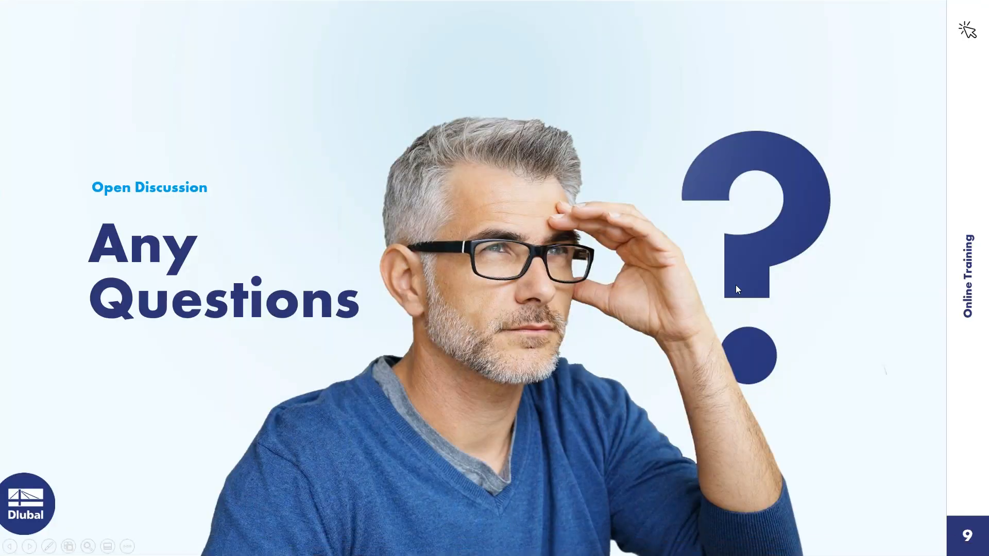
click(766, 284)
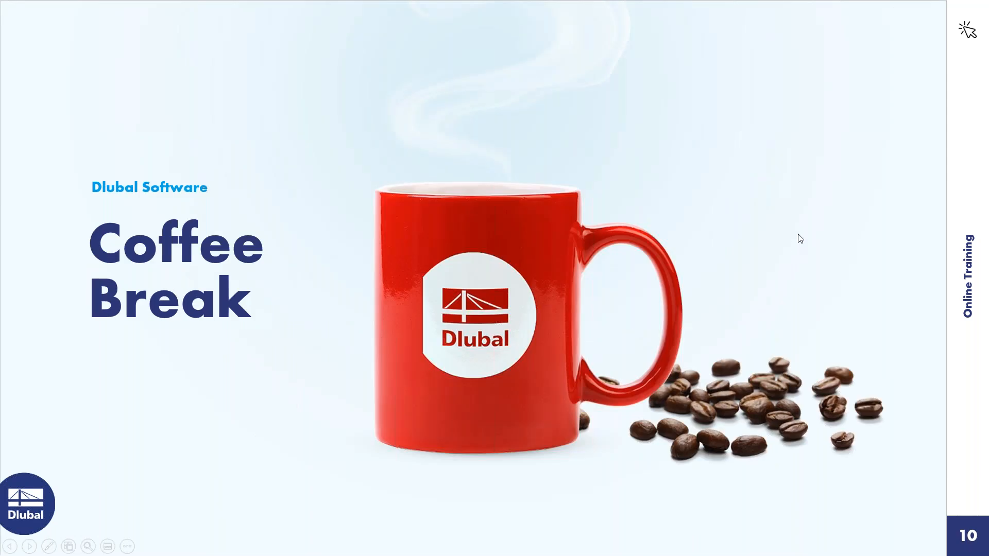
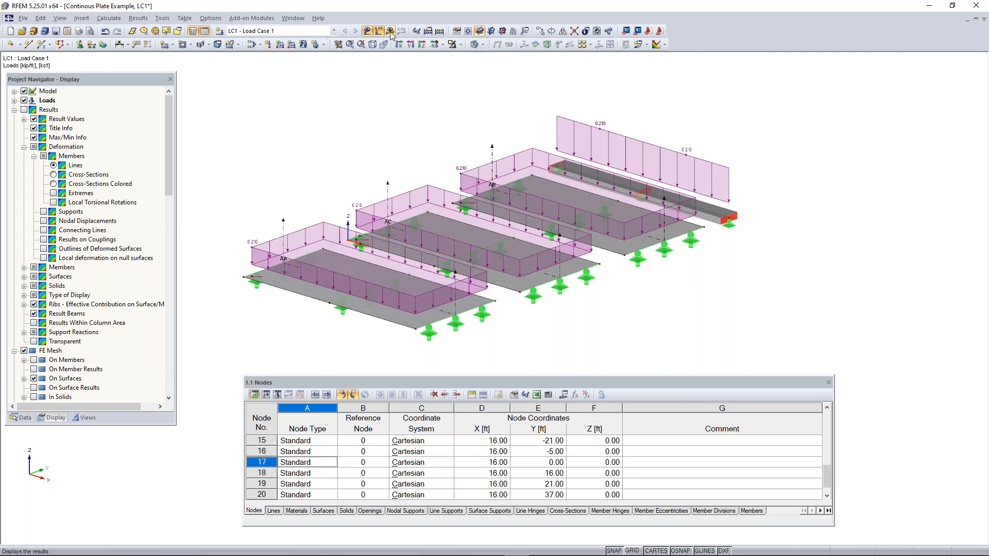
Calculate Load Case 1 and display its global deformations u on the plates and member
click(334, 34)
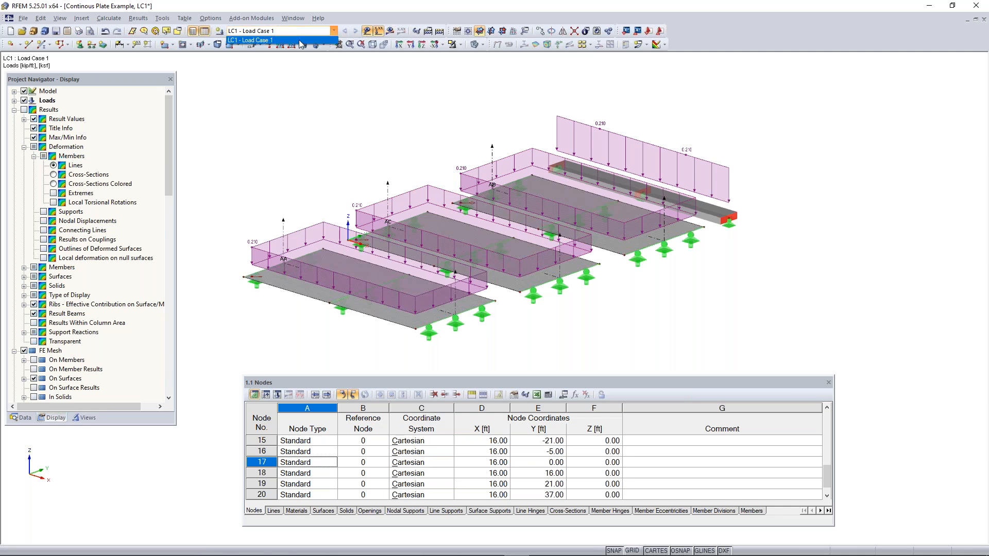
click(304, 34)
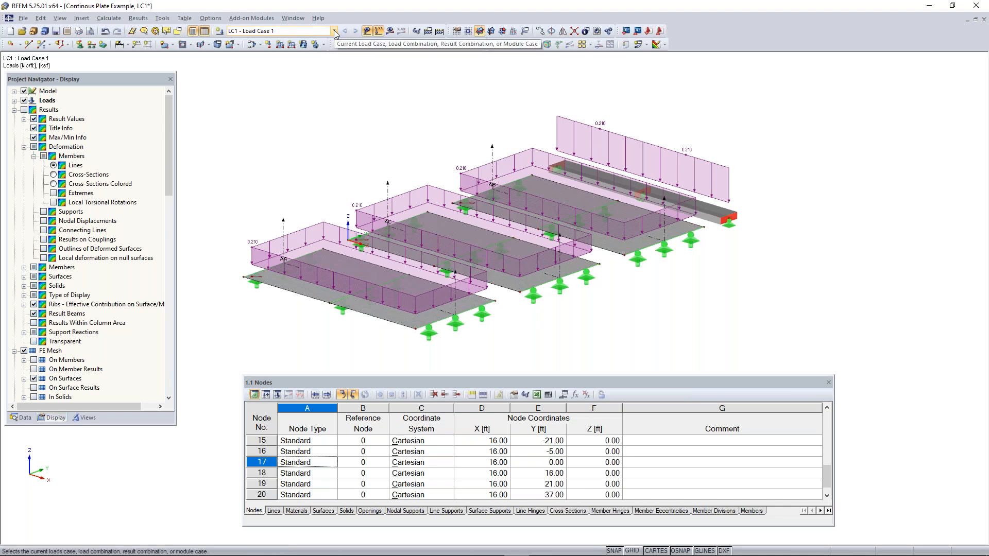
click(390, 34)
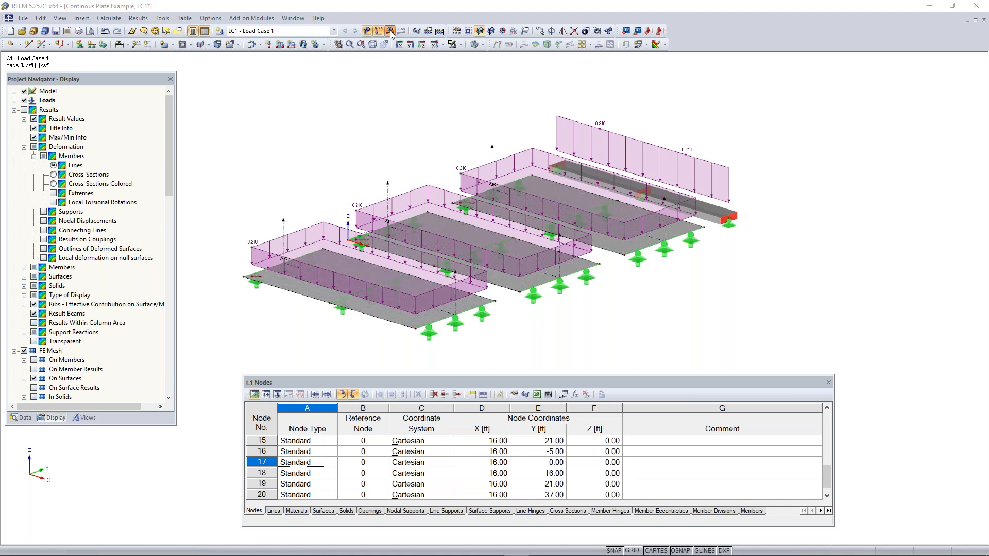
click(477, 299)
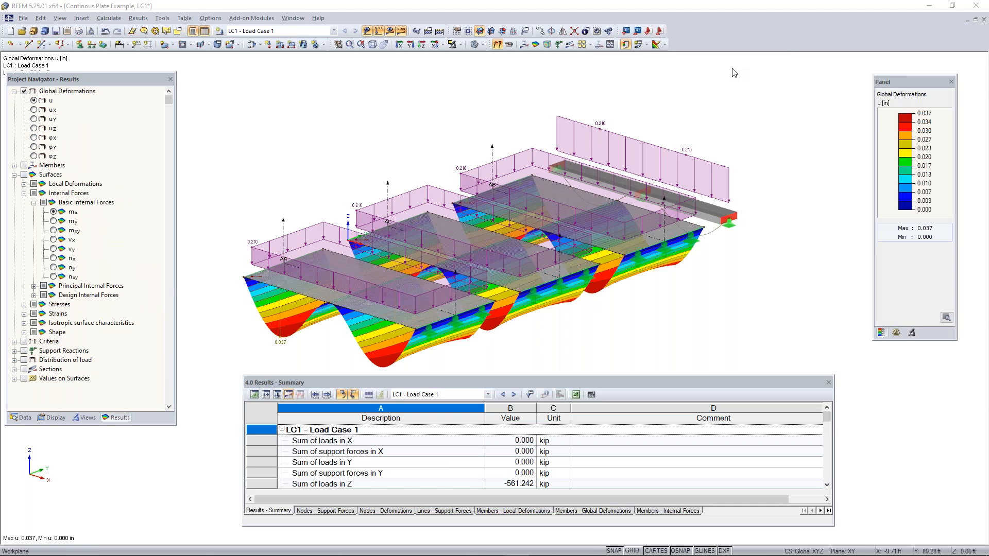
ctrl+middle_drag(637, 312, 504, 130)
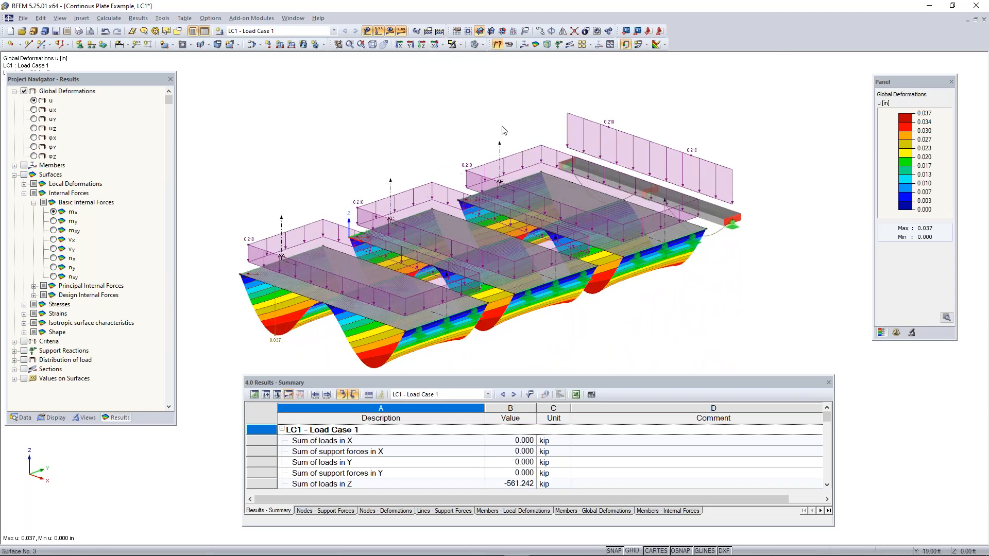
Hide the loads, view the plates' global deformations from a lower angle, and bring the colour scale closer to the model
click(367, 31)
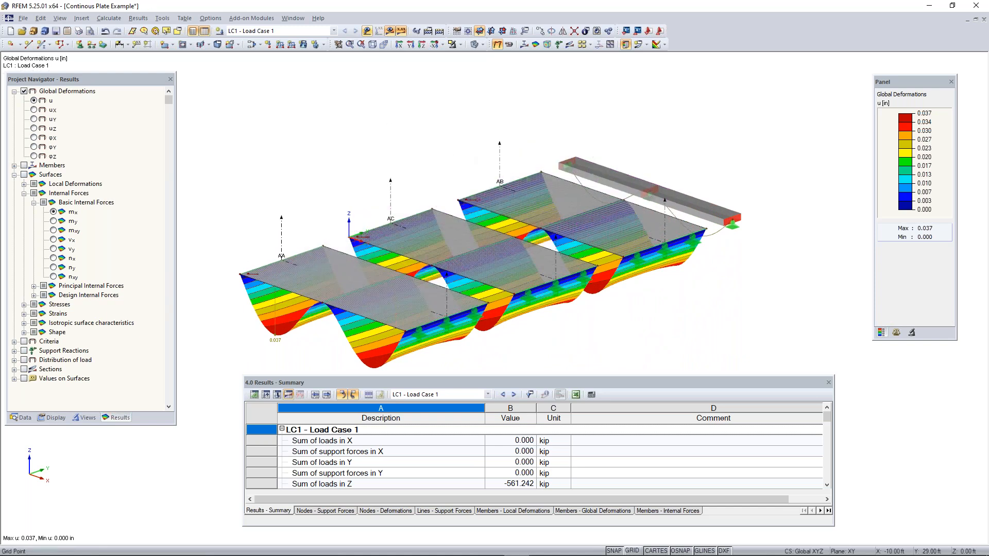
middle_drag(448, 171, 453, 126)
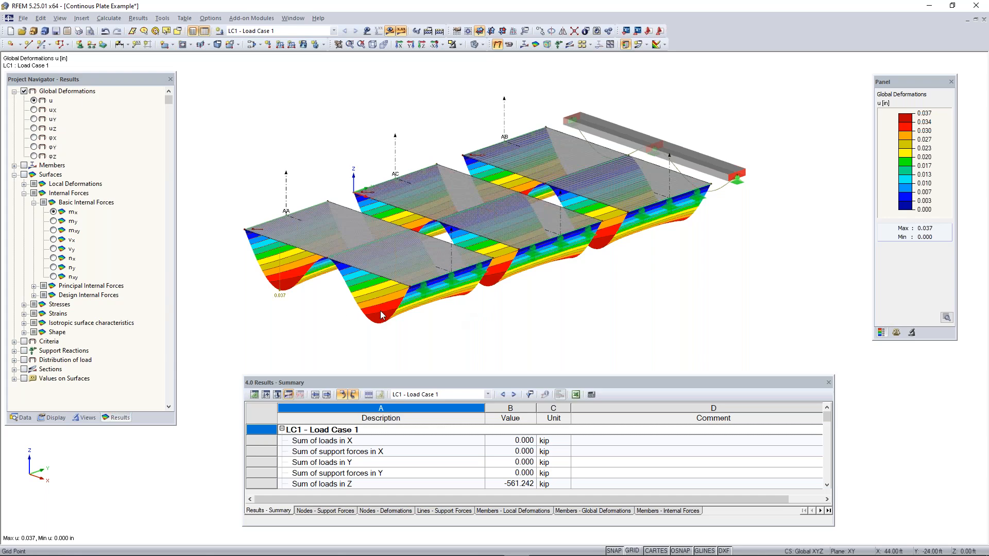
ctrl+middle_drag(361, 337, 304, 299)
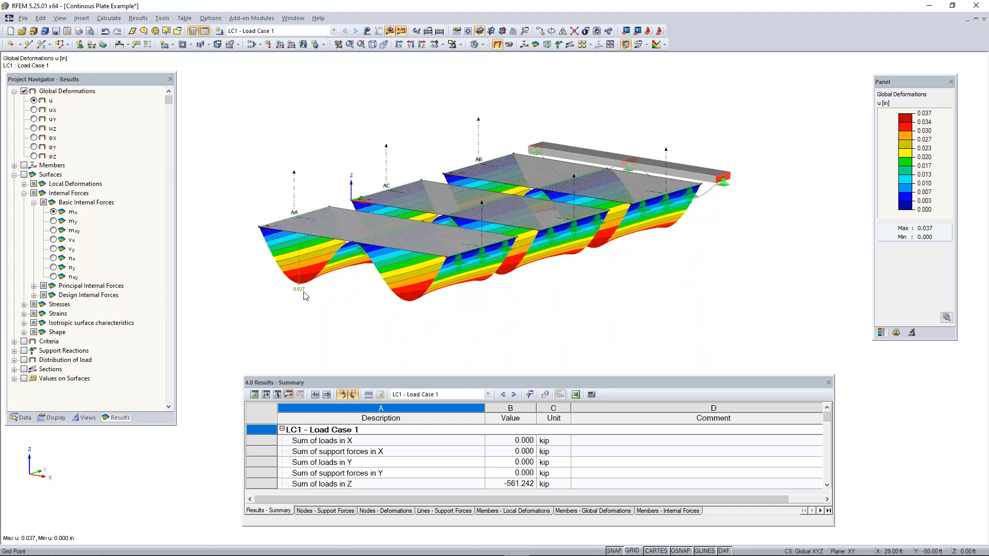
drag(916, 82, 821, 90)
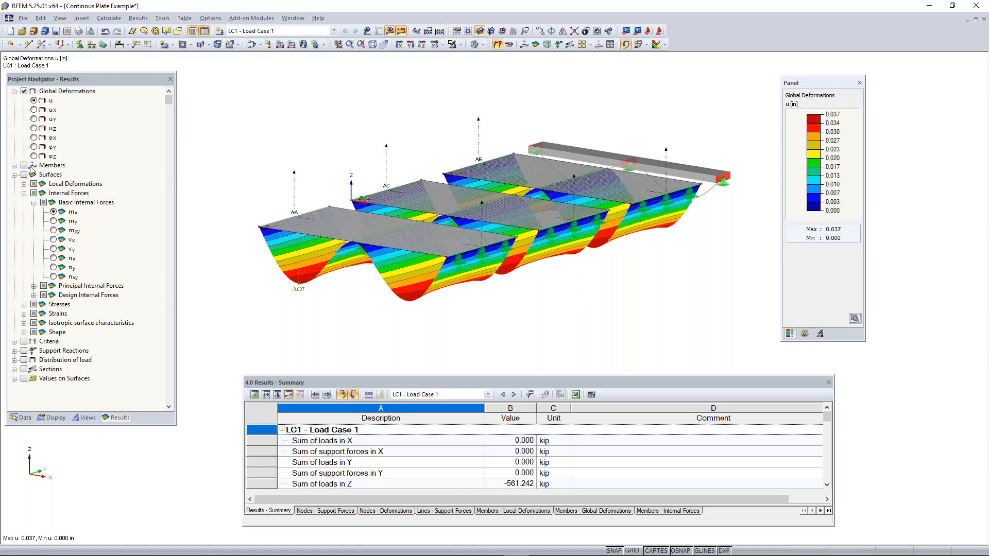
Set the member deformation display to Cross-Sections Colored
ctrl+middle_drag(627, 228, 214, 286)
scroll(421, 230, up, 5)
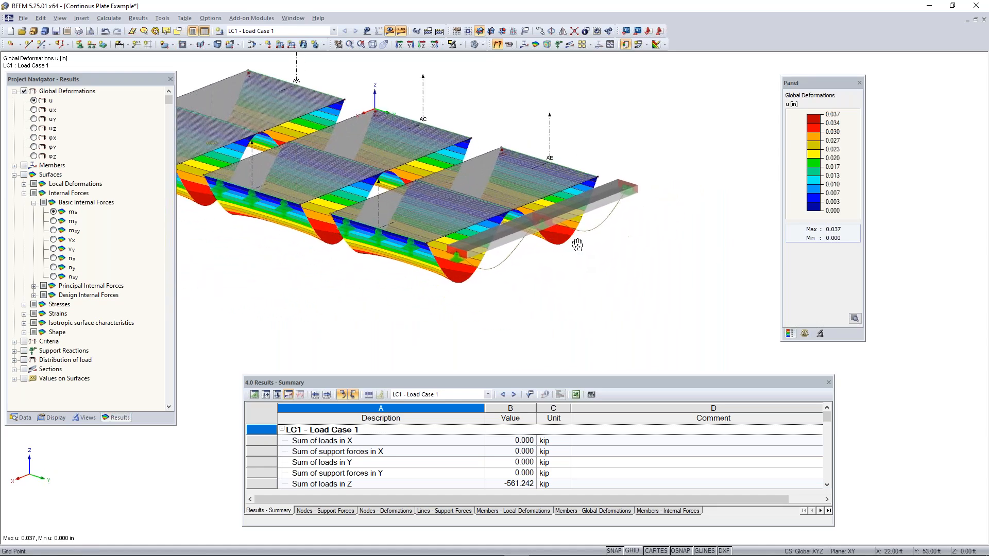
ctrl+middle_drag(536, 263, 540, 200)
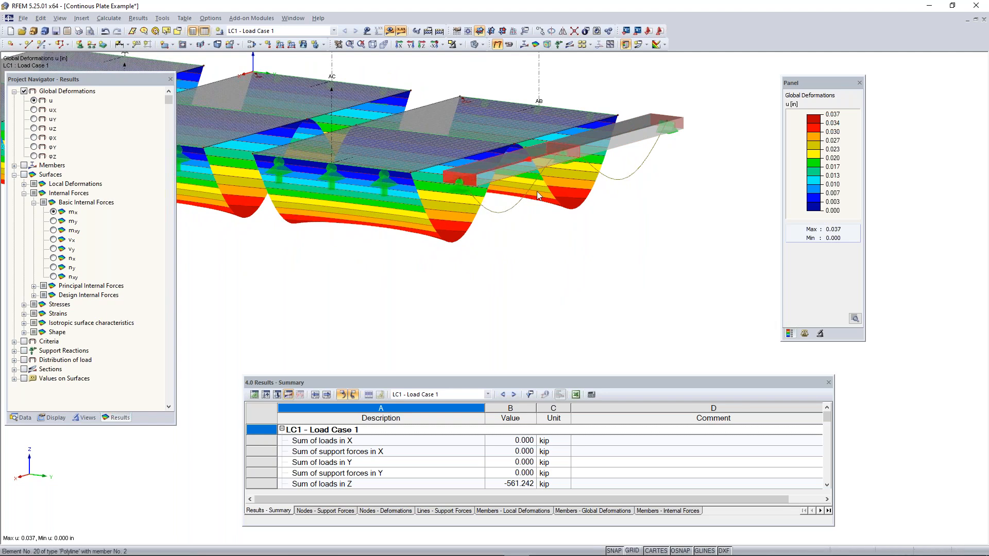
click(54, 417)
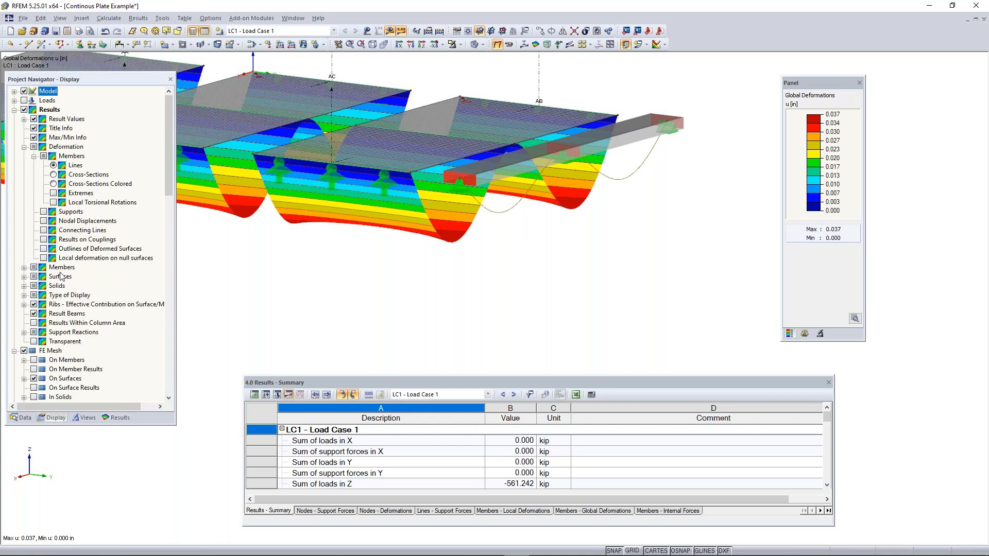
scroll(60, 277, down, 5)
scroll(58, 250, down, 3)
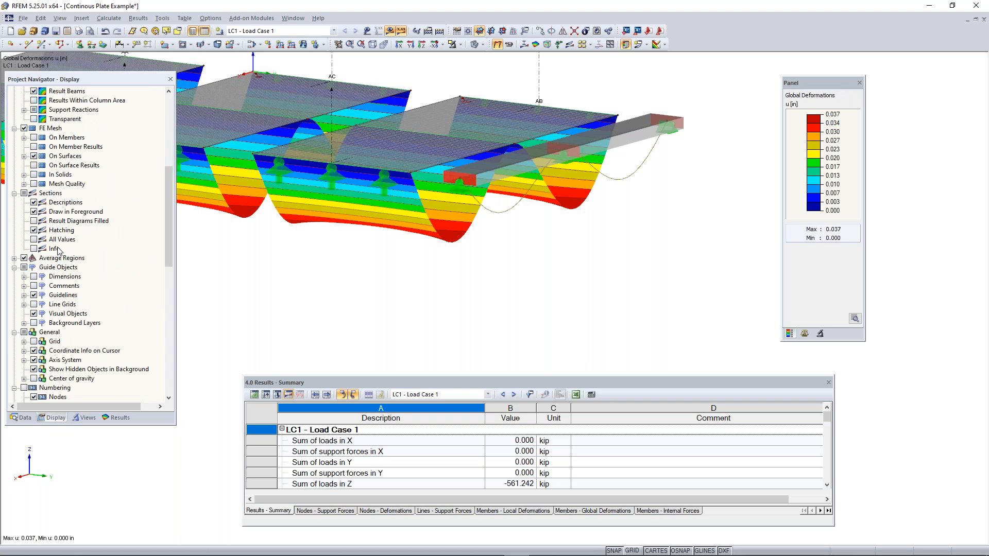
scroll(58, 250, up, 8)
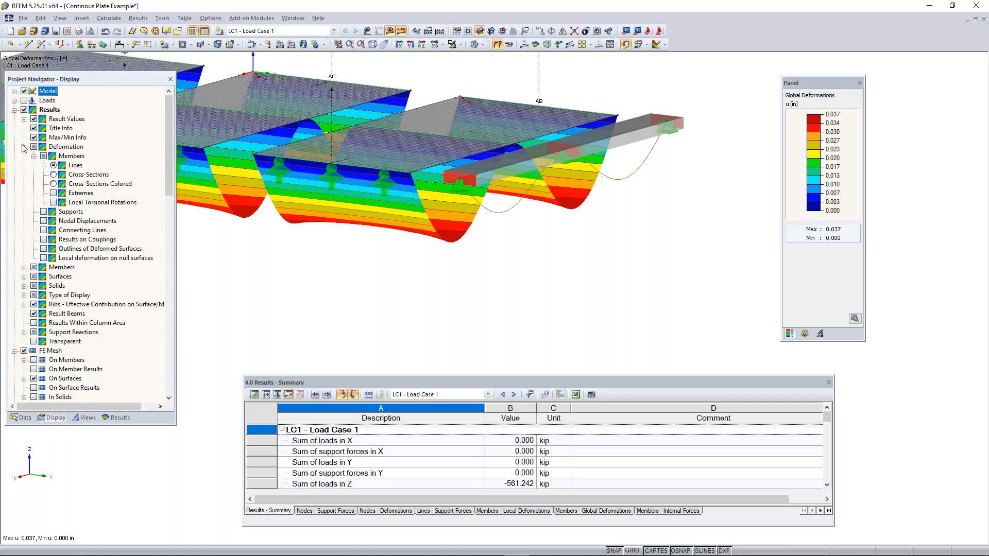
click(55, 149)
click(67, 158)
click(53, 184)
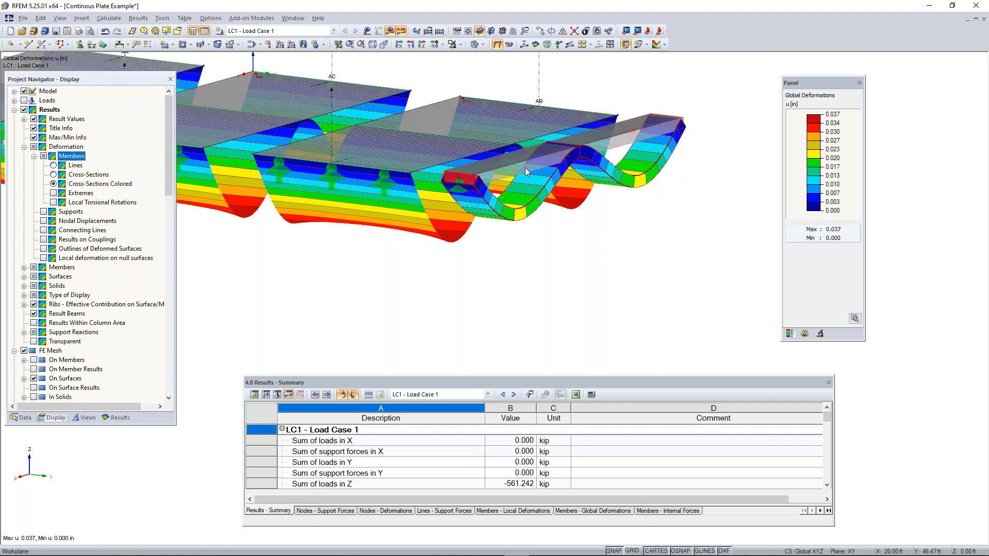
Review the colored deformation of the whole model in 3D, and switch off the global deformations
ctrl+middle_drag(386, 283, 594, 265)
right_click(594, 266)
click(626, 260)
middle_drag(619, 202, 594, 252)
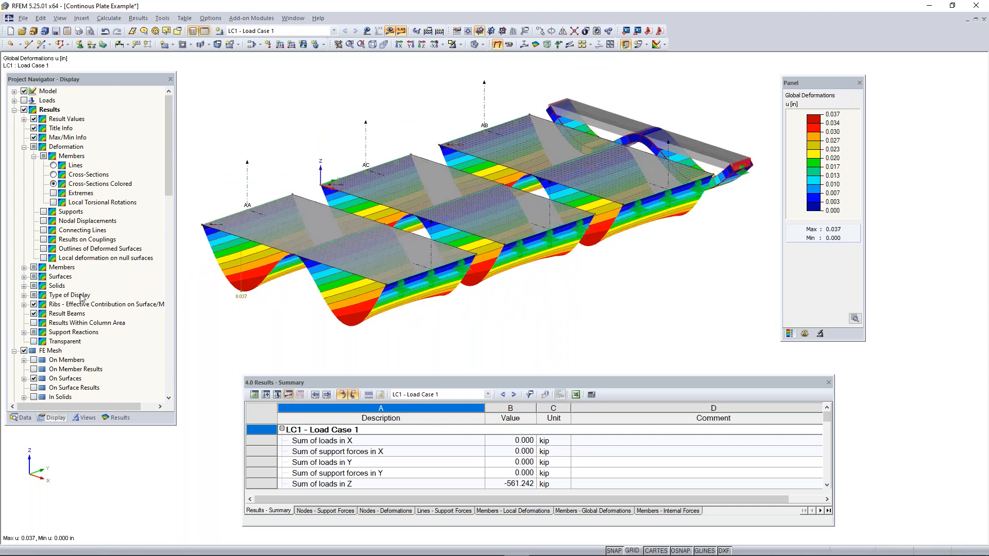
click(14, 109)
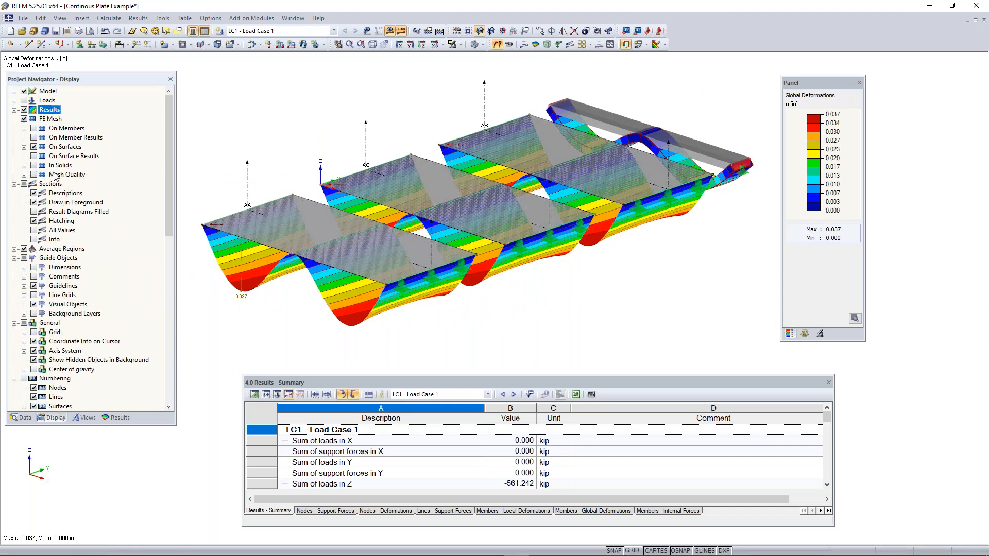
click(117, 417)
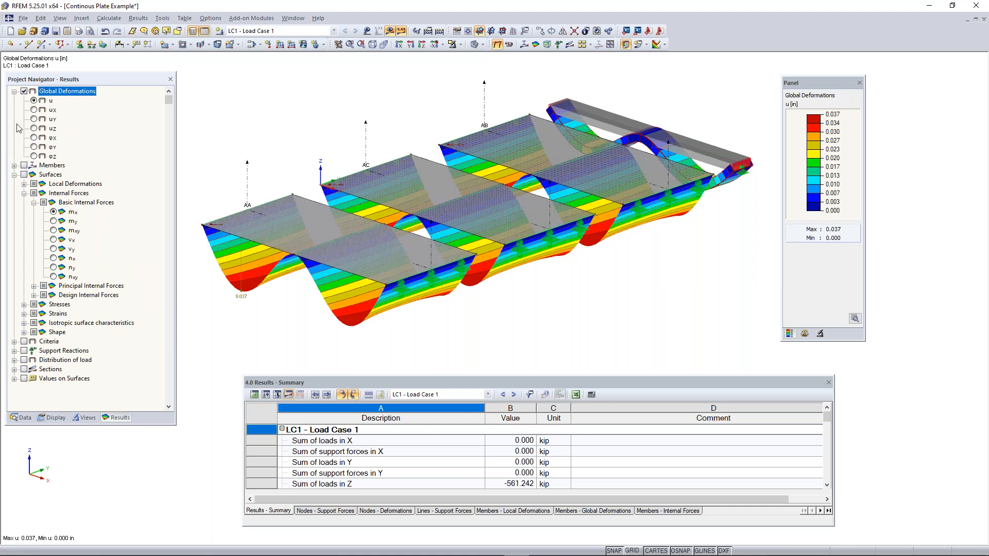
click(23, 91)
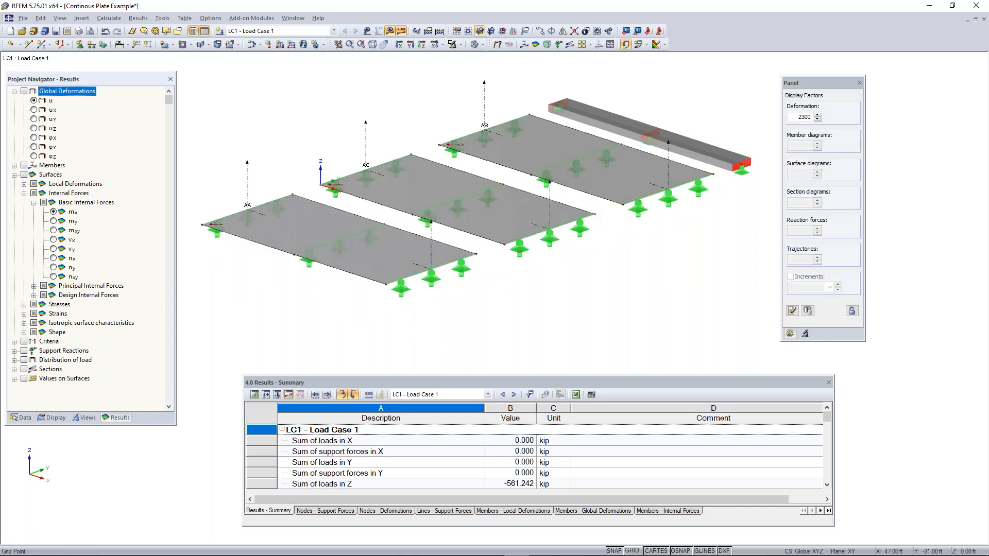
Turn on the member results and show the internal force N, followed by the shear force Vz
click(24, 165)
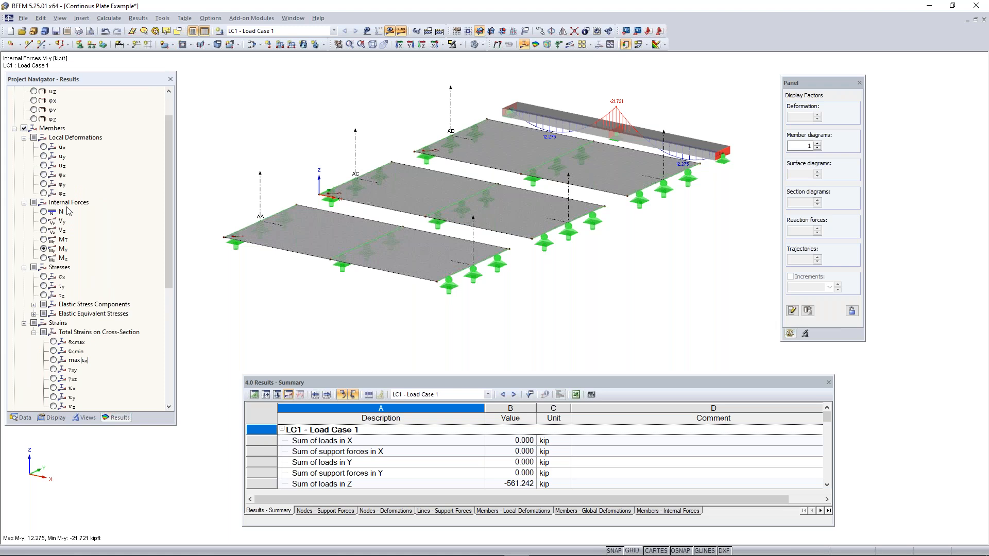
middle_drag(581, 195, 550, 234)
click(44, 212)
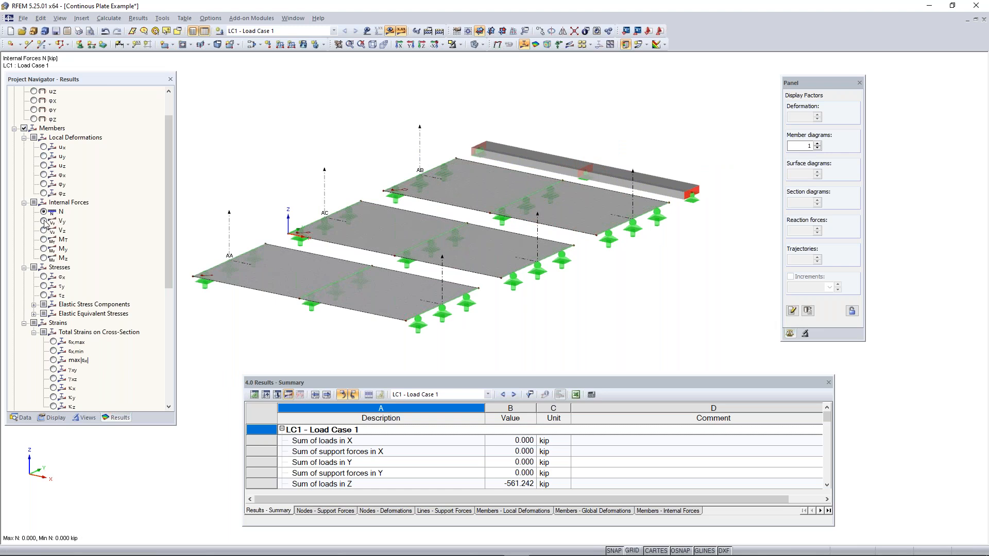
click(45, 230)
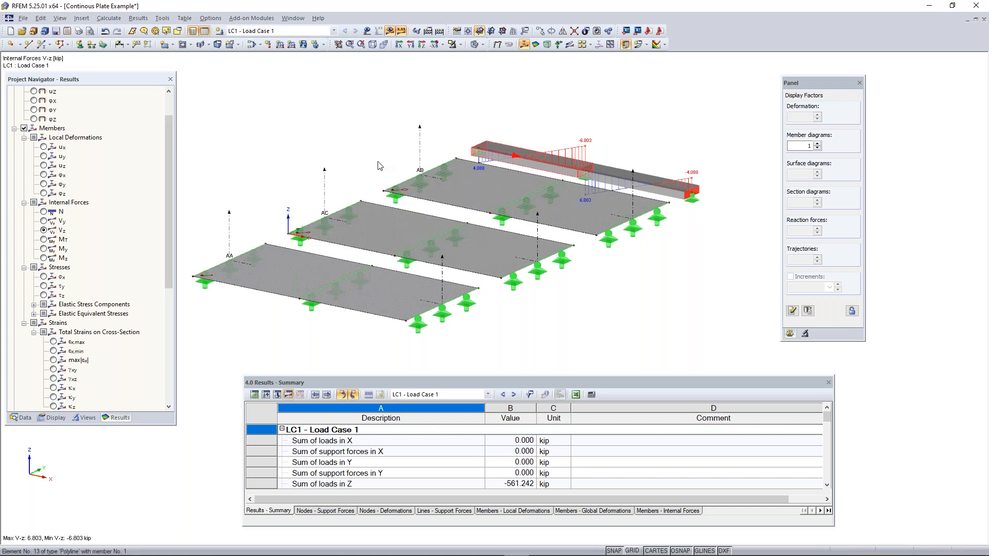
Show the local axis systems of the members and examine them against the shear diagram
scroll(561, 171, up, 1)
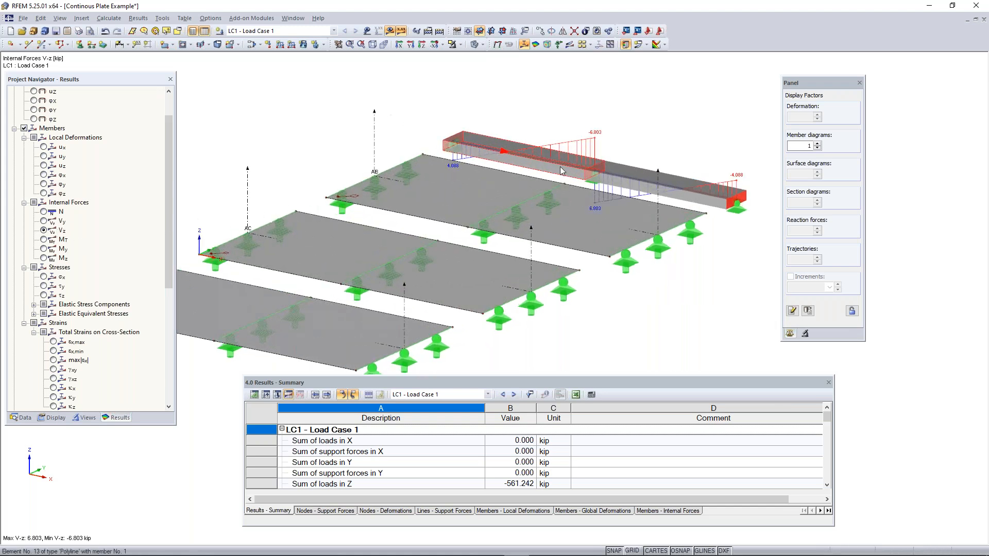
right_click(562, 171)
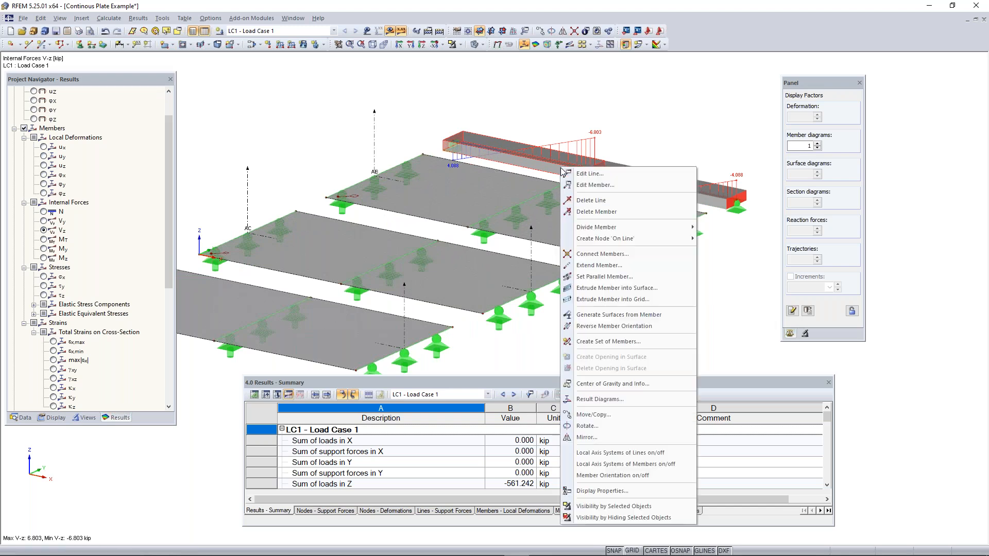
click(623, 464)
scroll(617, 136, up, 1)
middle_drag(617, 136, 529, 156)
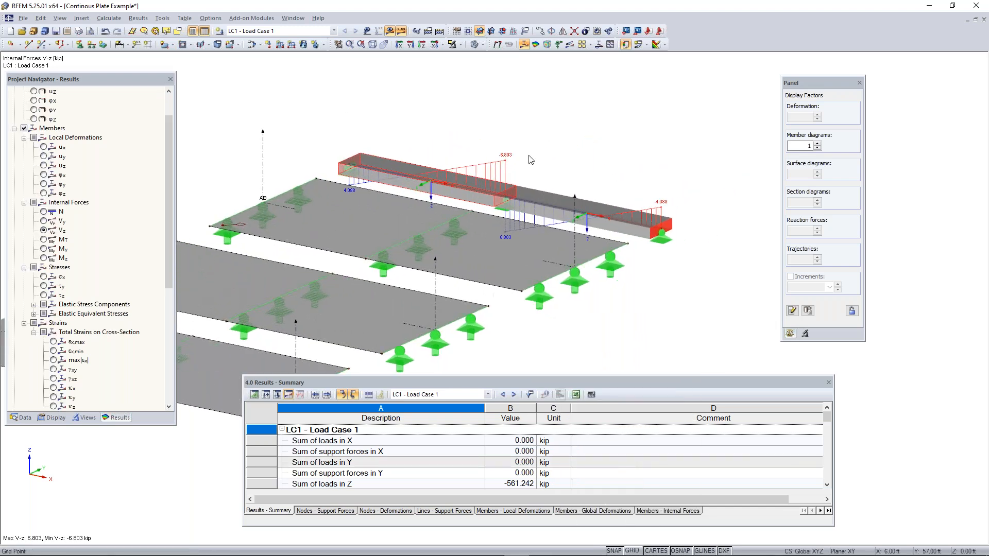
scroll(584, 229, up, 4)
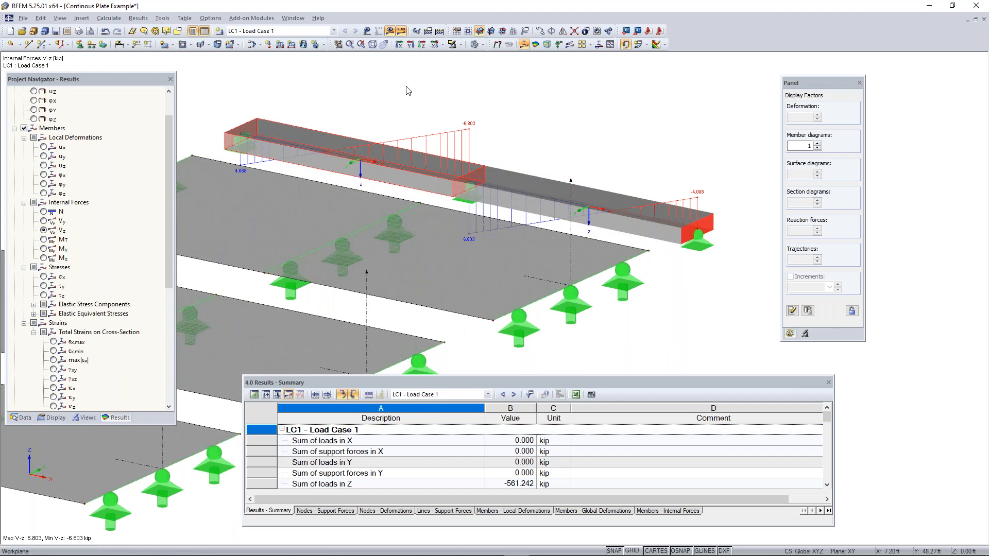
scroll(483, 183, down, 5)
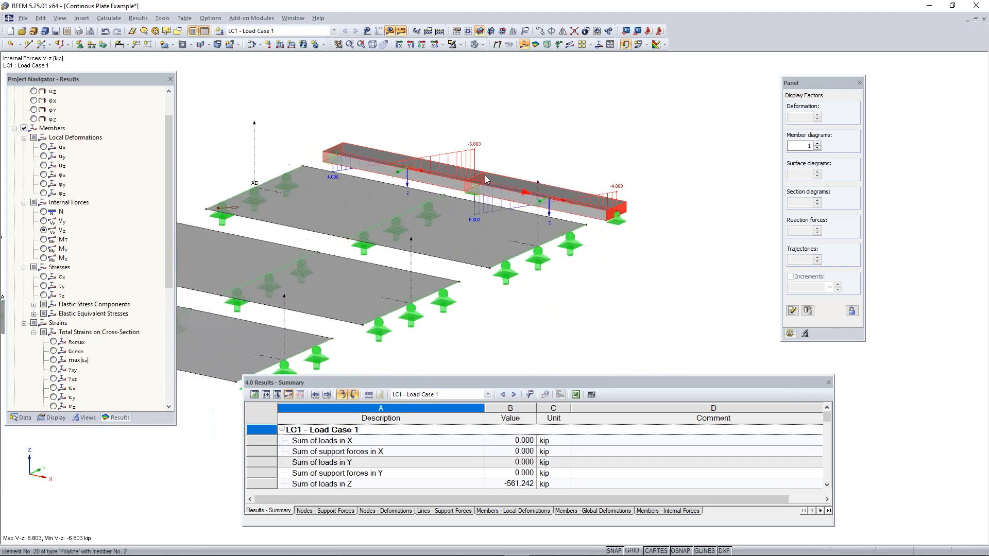
Display the model as wireframe and examine the member's Vz diagram along both spans
scroll(389, 165, up, 3)
click(474, 46)
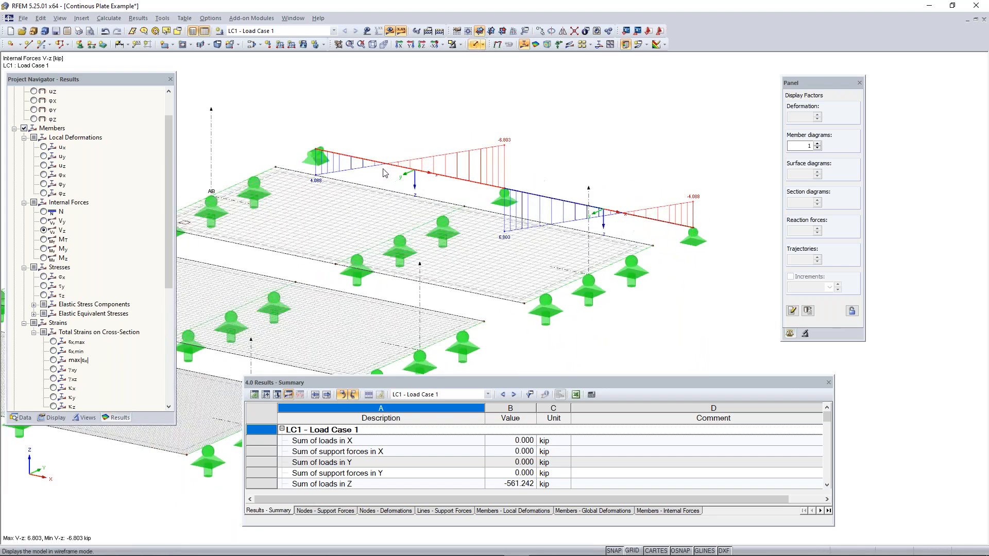
scroll(379, 176, down, 3)
scroll(278, 174, up, 5)
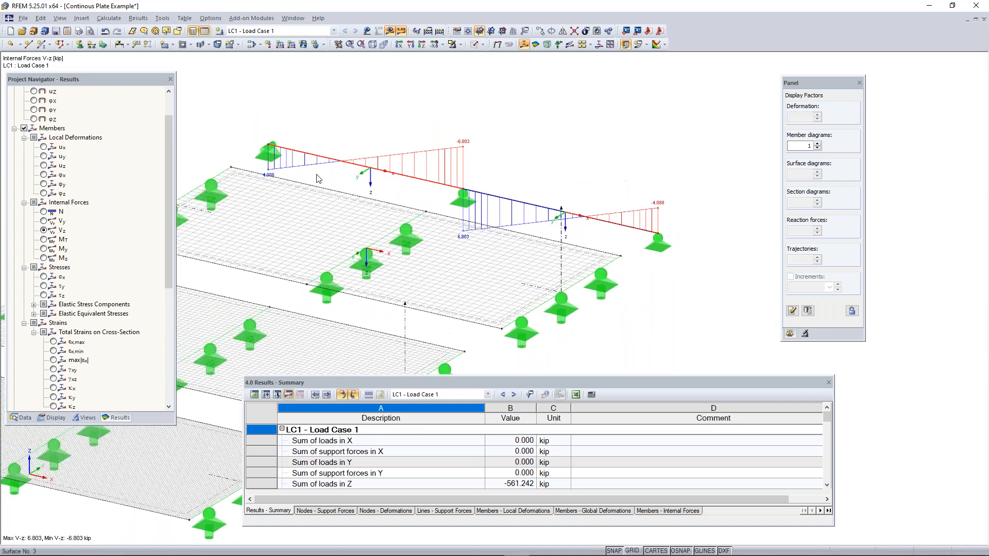
scroll(278, 174, up, 1)
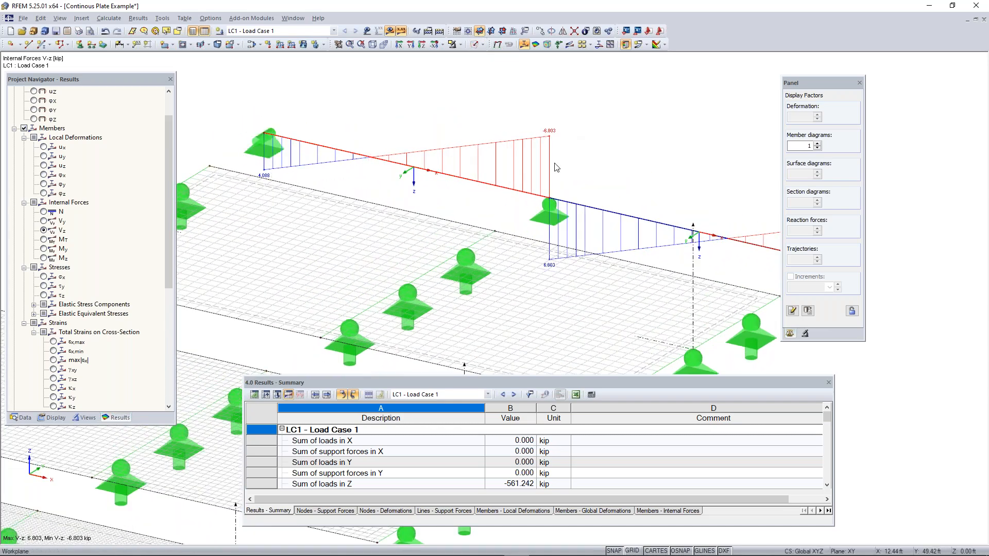
scroll(646, 225, down, 3)
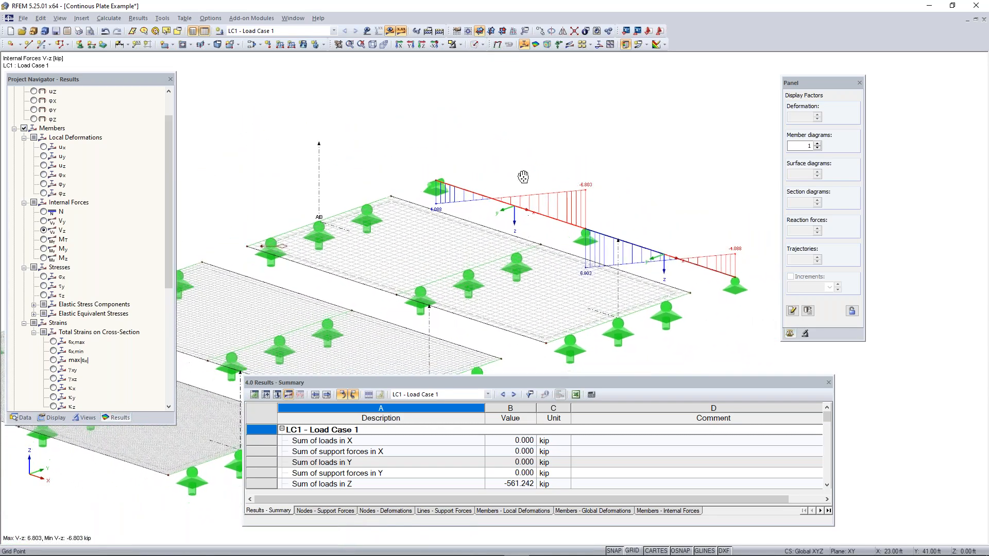
scroll(521, 169, down, 2)
middle_drag(521, 170, 548, 183)
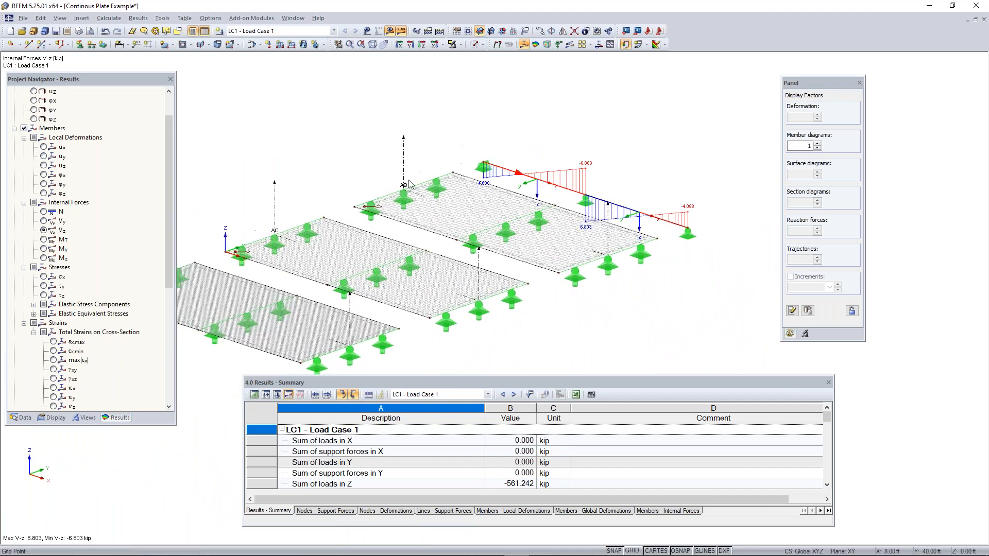
Show the bending moment My on the member, and find the basic internal forces of the surfaces in the results list
click(44, 249)
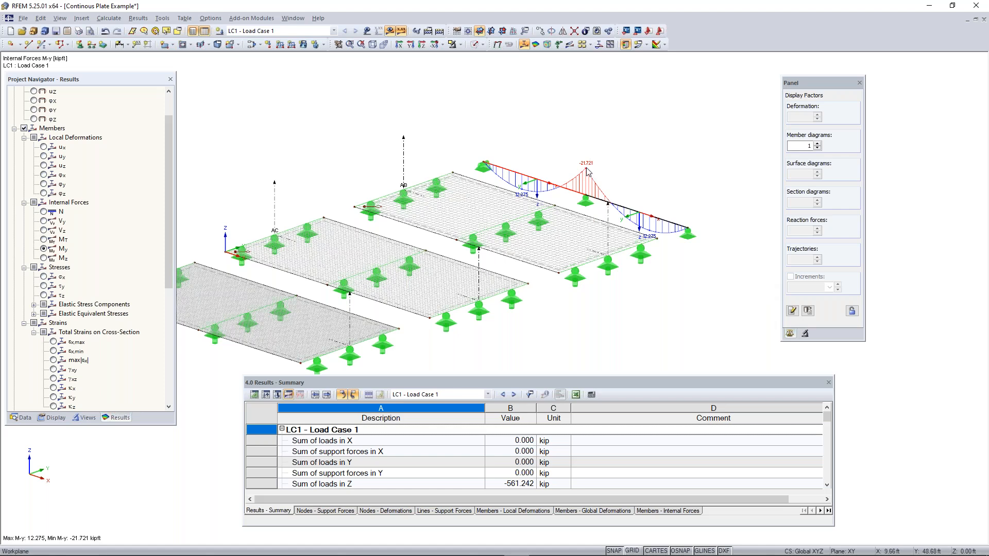
scroll(586, 169, up, 2)
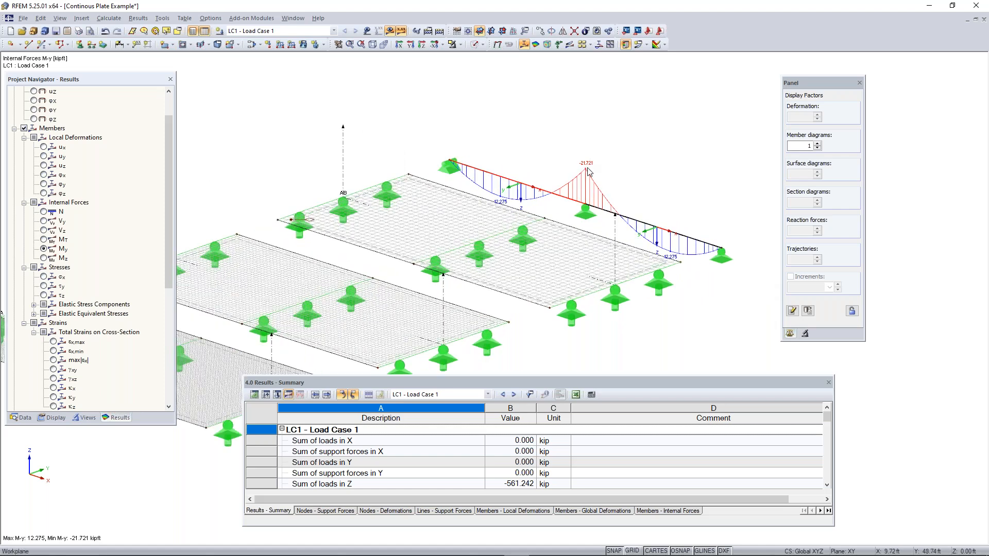
scroll(545, 246, down, 5)
middle_drag(546, 245, 641, 154)
scroll(54, 198, down, 7)
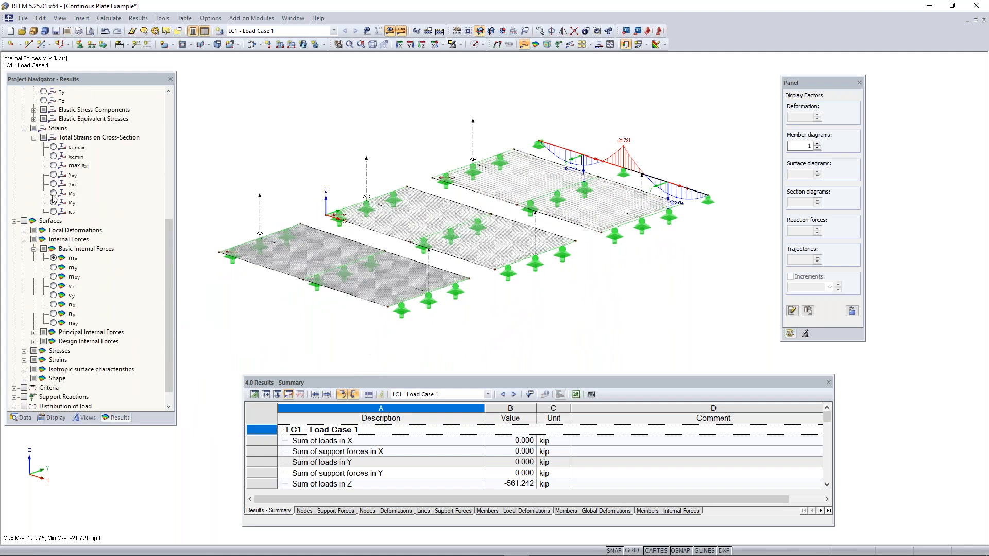
Turn on the surface results with basic internal force mx, and show the local axis systems of the surfaces
scroll(54, 199, down, 1)
click(24, 202)
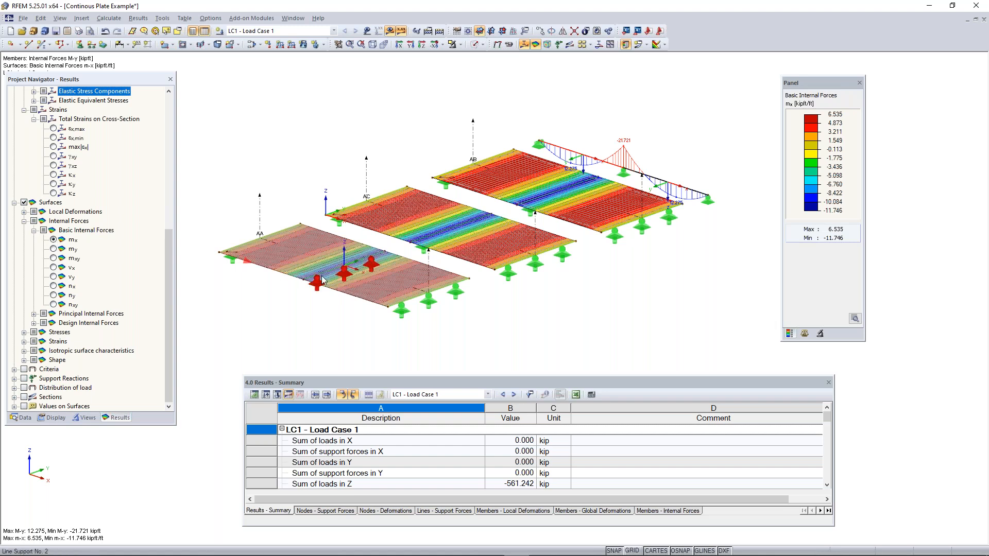
right_click(296, 253)
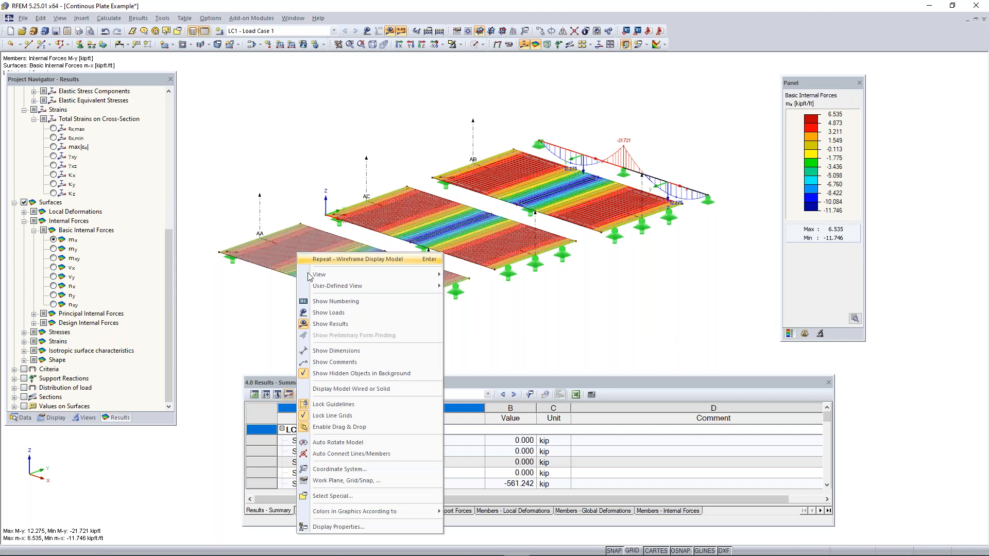
click(479, 345)
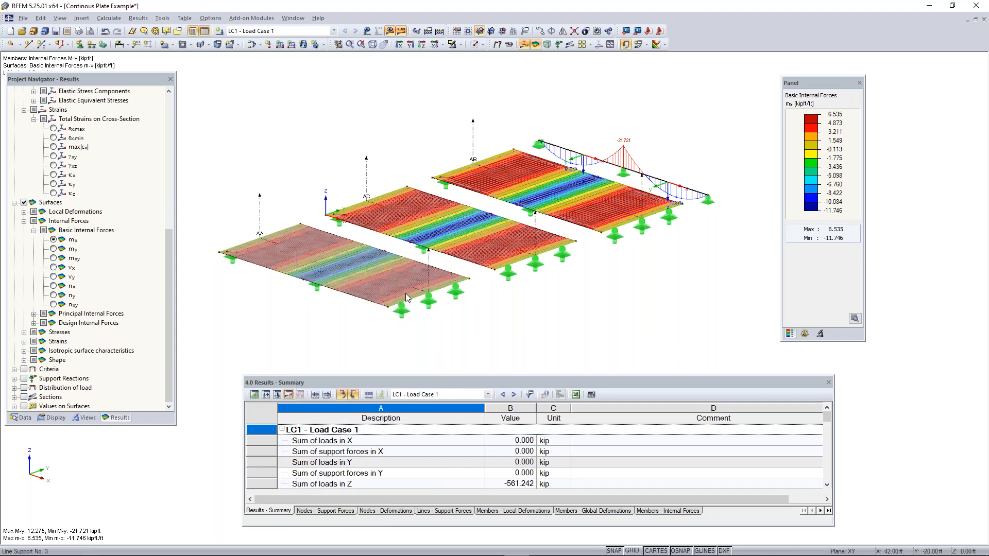
right_click(350, 296)
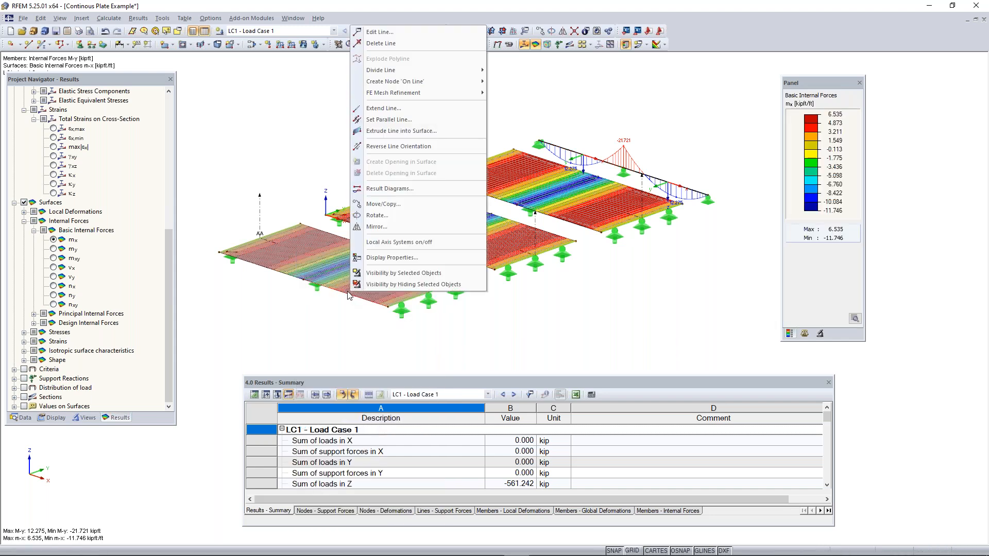
key(Escape)
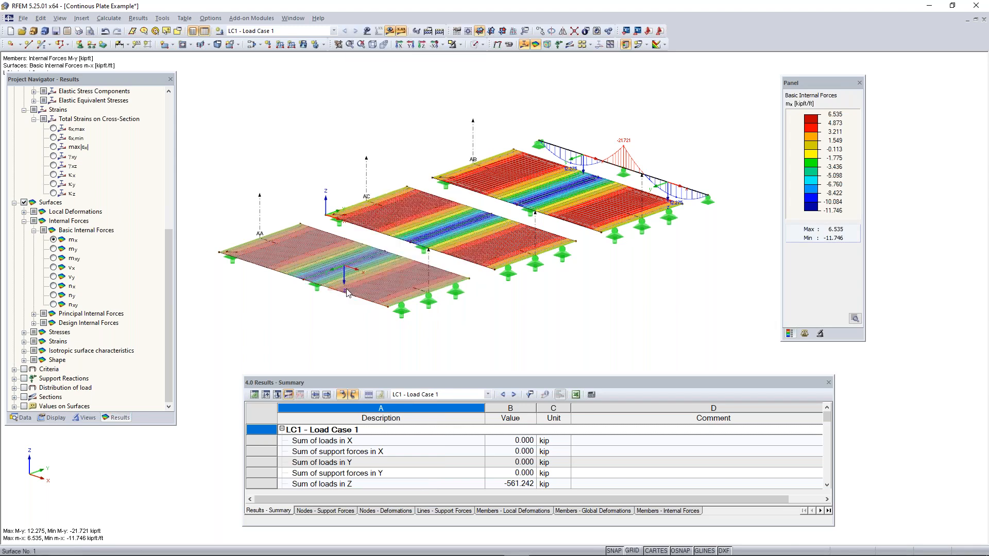
scroll(344, 293, up, 2)
right_click(344, 293)
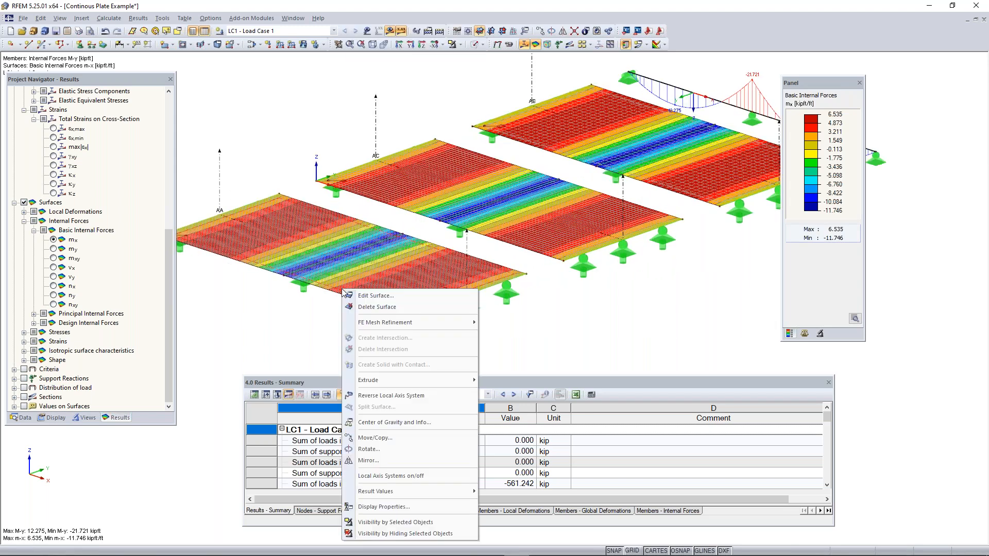
click(409, 477)
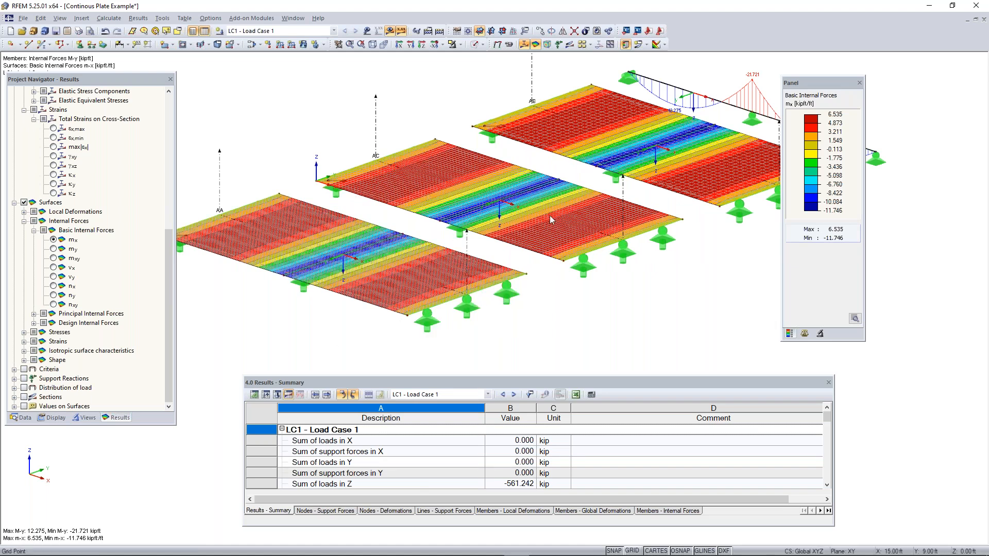
Examine the mx distribution against the local axes of the three plates, and move the colour scale panel clear of the model
middle_drag(647, 166, 577, 188)
scroll(703, 153, down, 1)
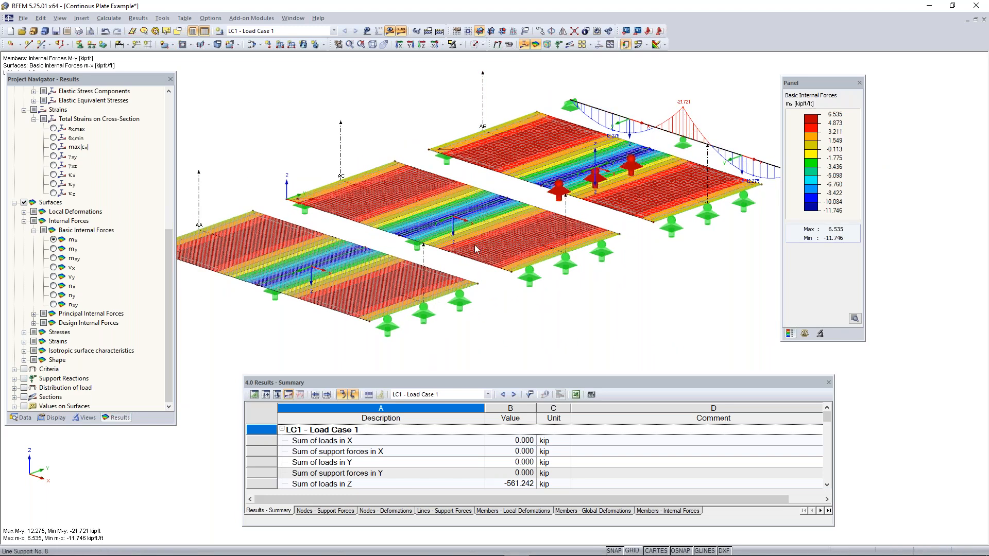
middle_drag(475, 246, 533, 254)
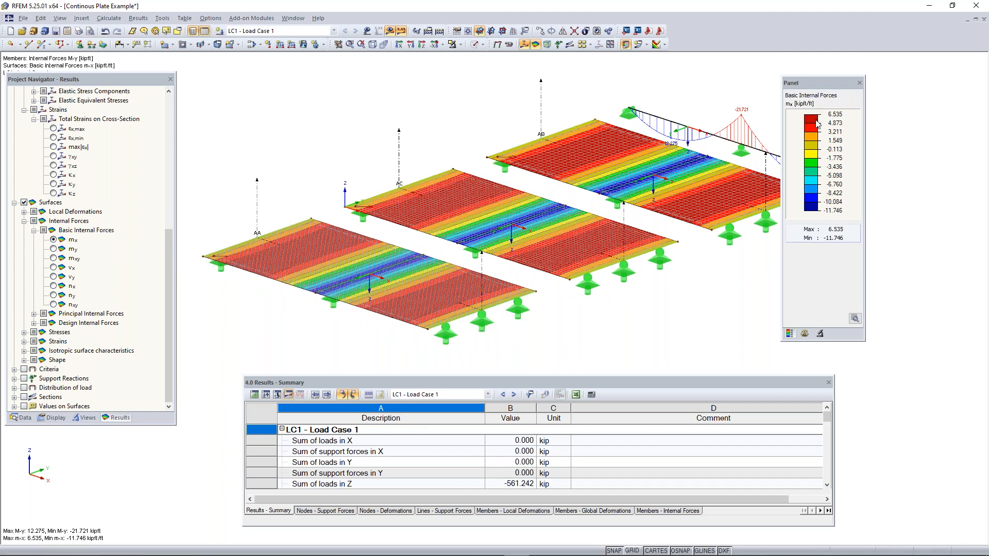
drag(813, 85, 881, 88)
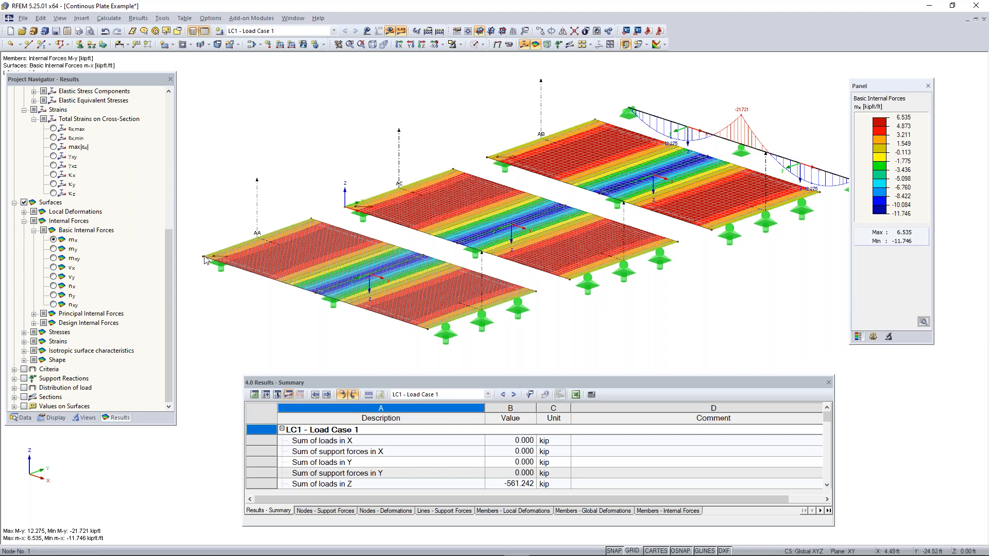
Look through the surface shear forces vy and vx and the membrane forces nx and nxy
click(54, 278)
click(53, 269)
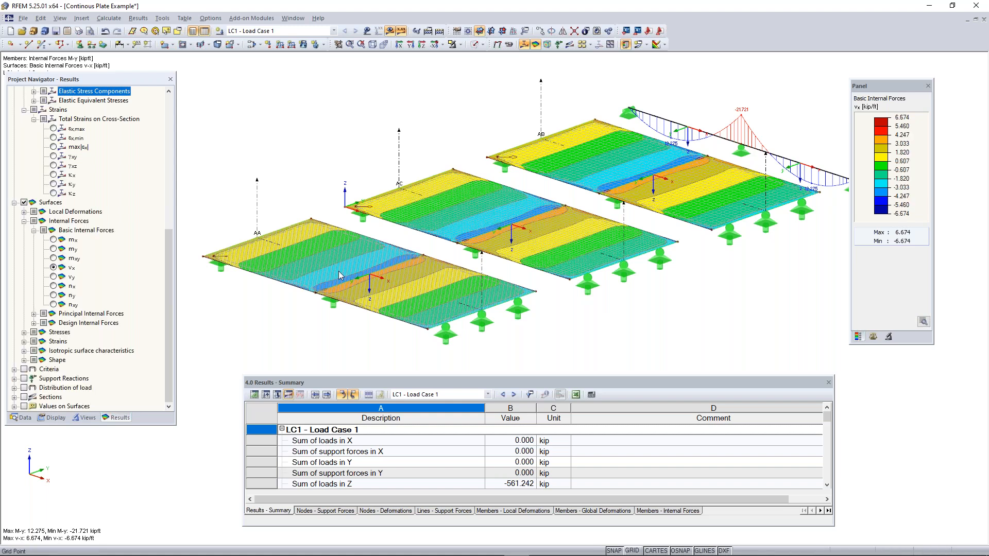
click(53, 286)
click(67, 295)
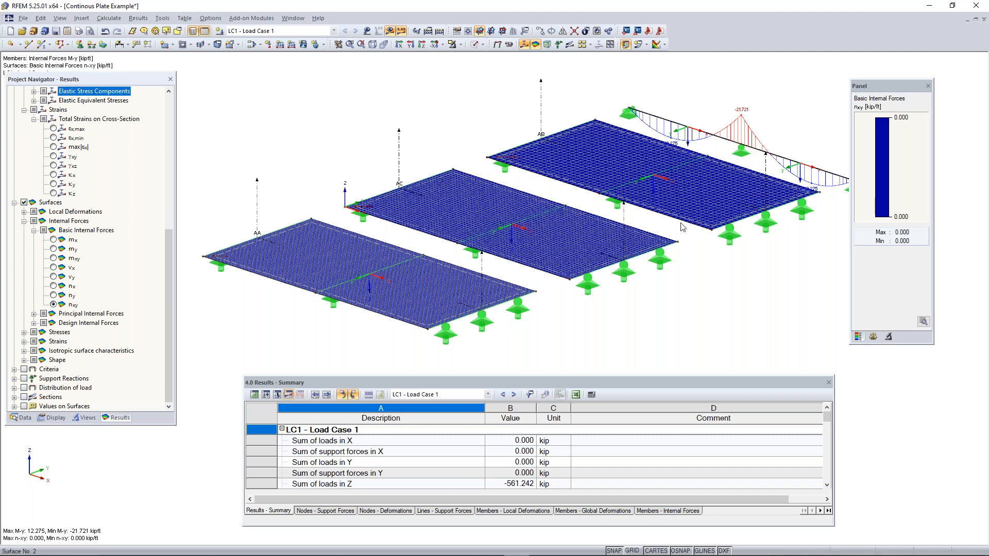
click(67, 286)
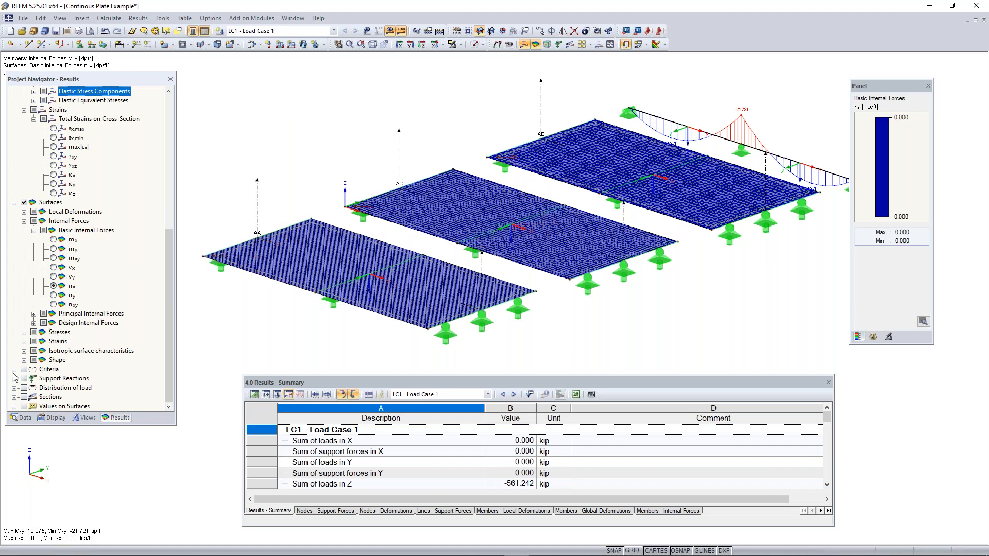
Show the surface shear force vy, followed by vx, on the three plates
scroll(72, 256, up, 1)
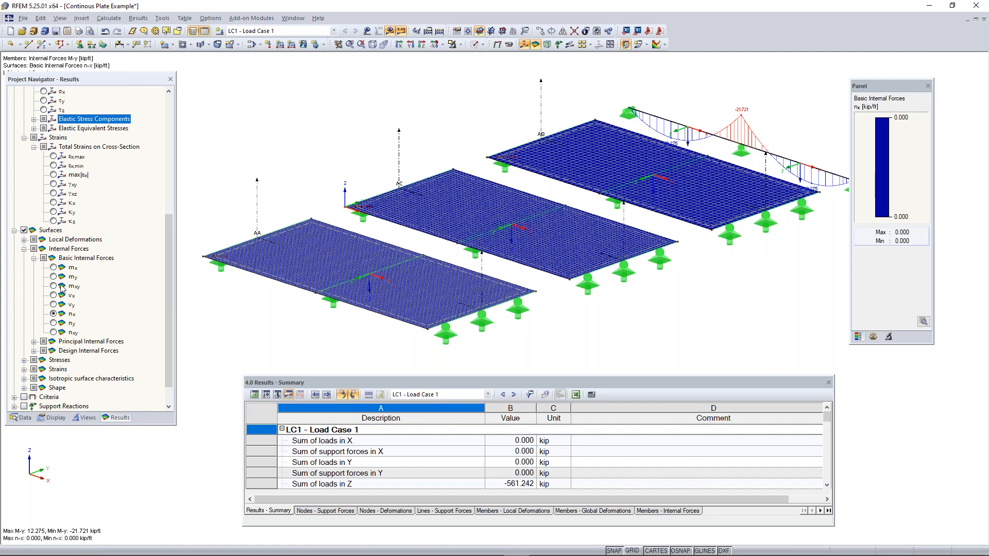
click(54, 305)
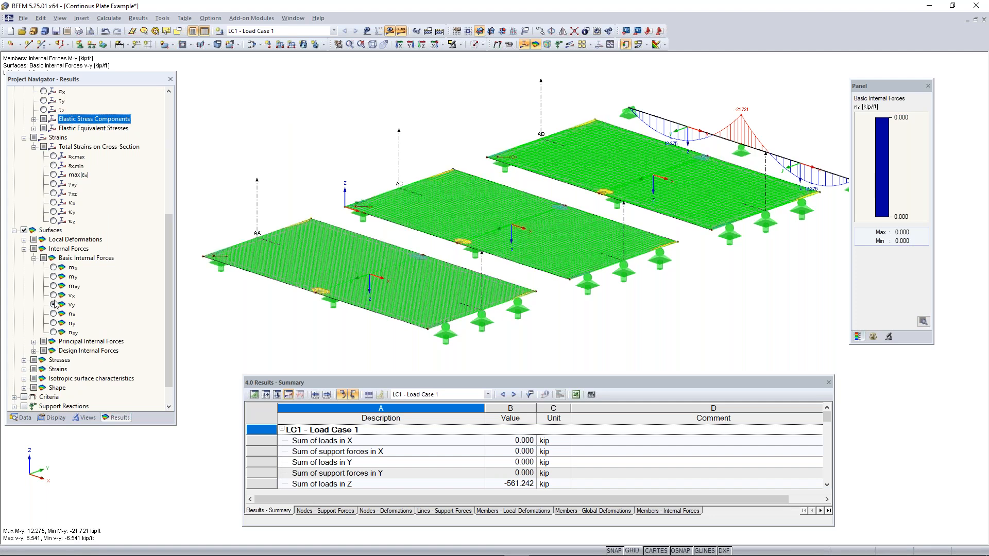
click(53, 296)
Expand the support reaction results and display the reactions on the model
scroll(31, 359, down, 1)
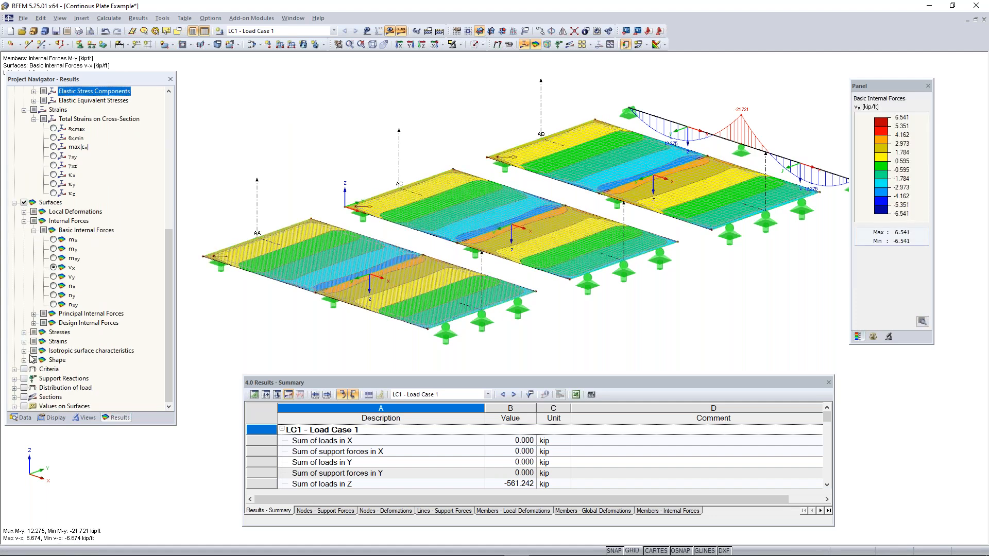
click(15, 378)
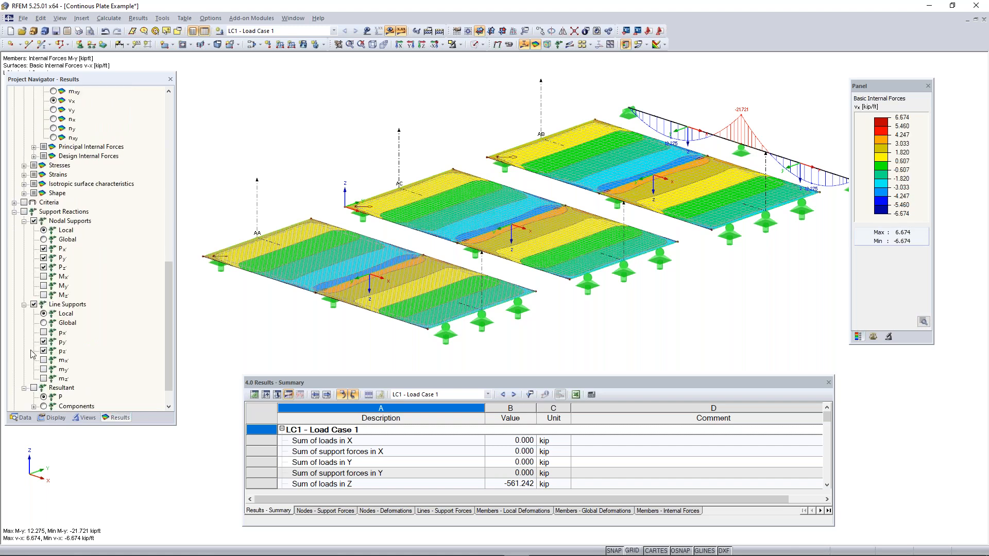
scroll(32, 354, down, 1)
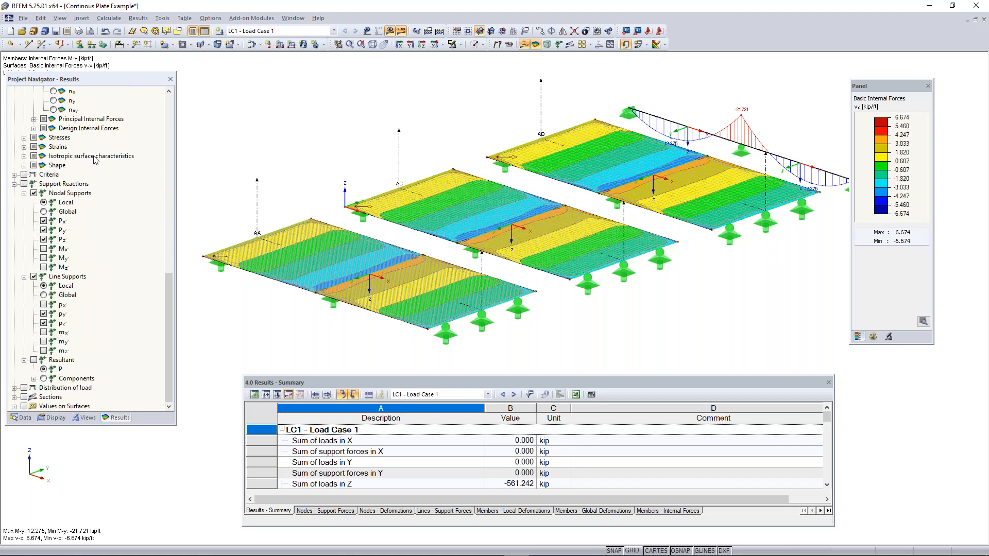
click(24, 184)
Examine the line support reactions beneath the plates and the nodal support reactions under the member from several angles
middle_drag(670, 223, 408, 259)
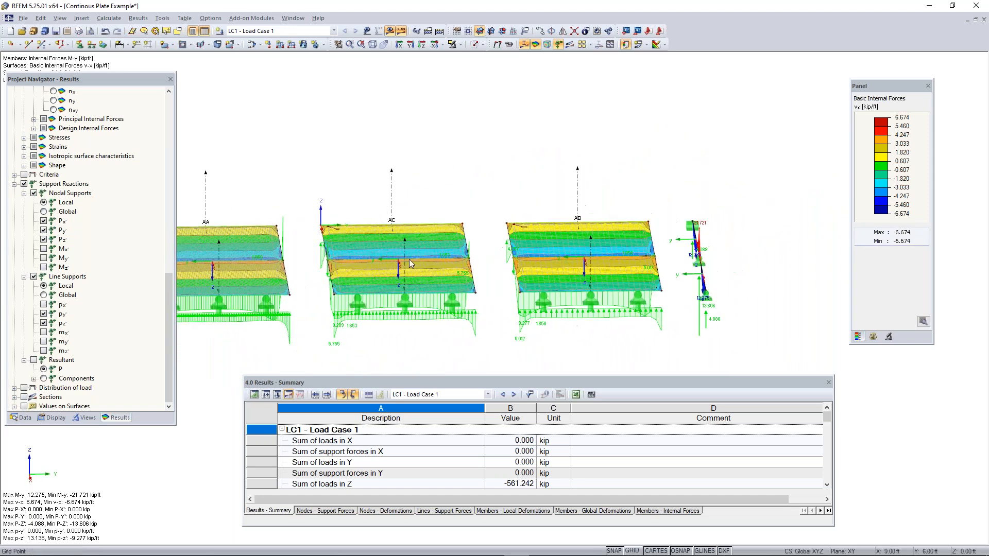
middle_drag(502, 353, 771, 278)
scroll(322, 264, up, 3)
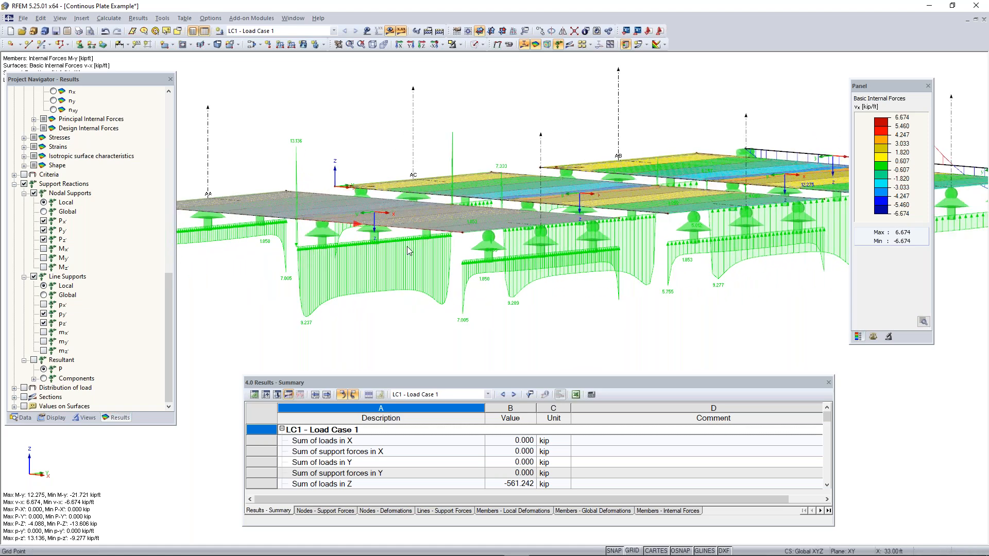
scroll(368, 283, down, 2)
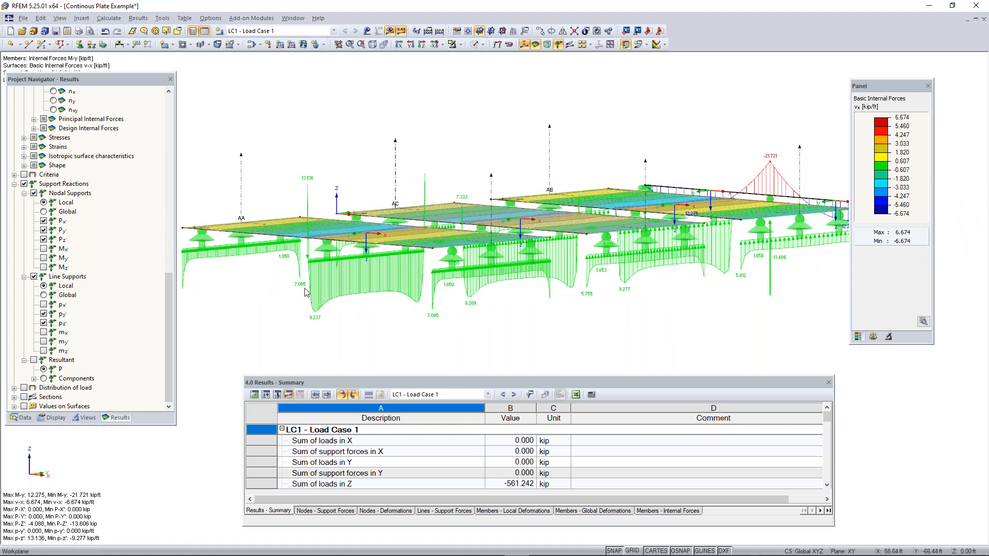
scroll(675, 289, down, 2)
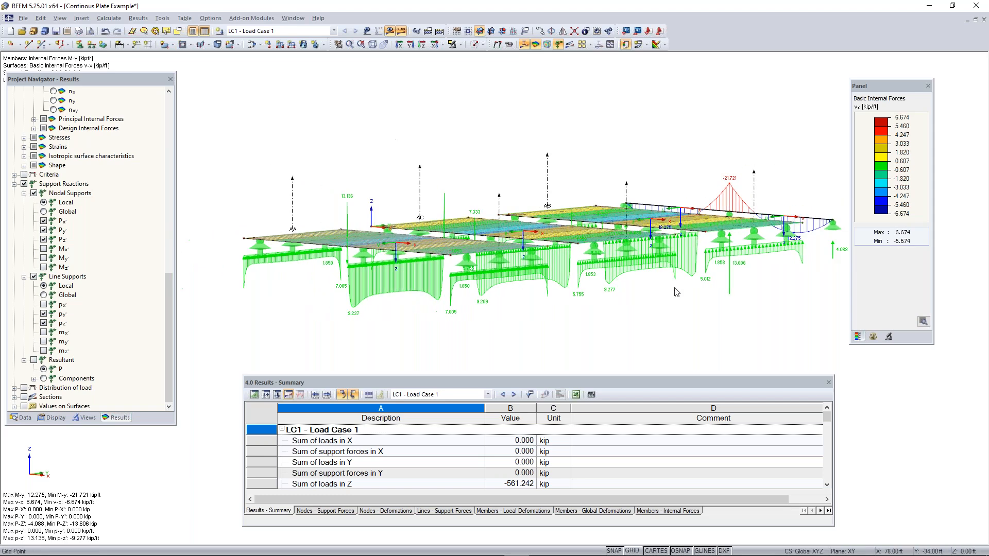
middle_drag(675, 289, 432, 328)
ctrl+middle_drag(625, 286, 532, 249)
scroll(532, 246, up, 2)
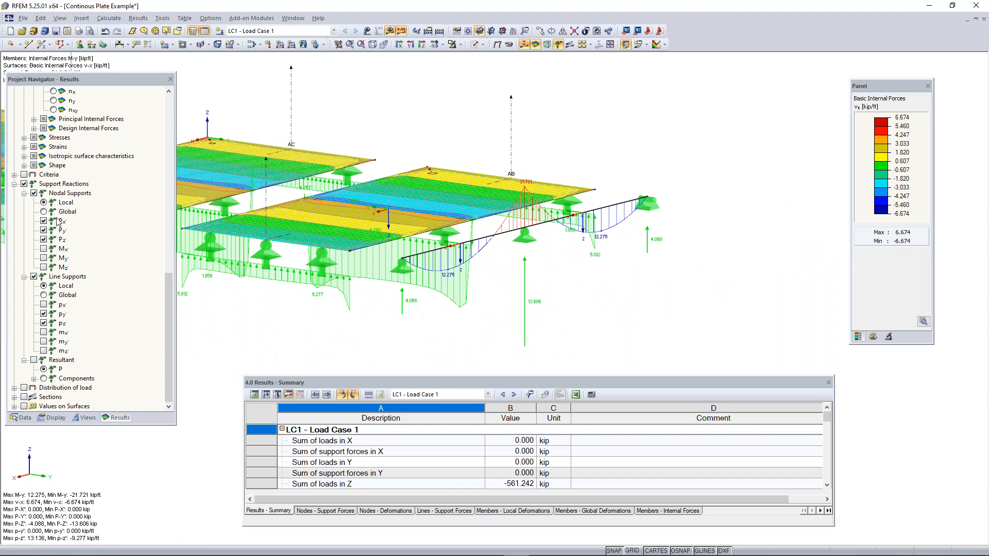
Include the nodal support moments Mx', My' and Mz' in the displayed reactions
click(43, 258)
click(44, 267)
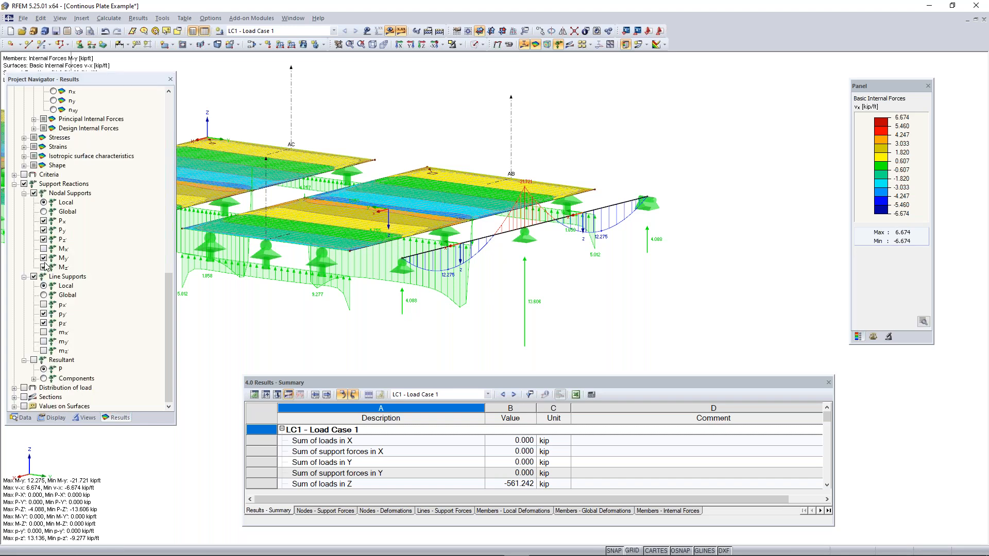
click(44, 258)
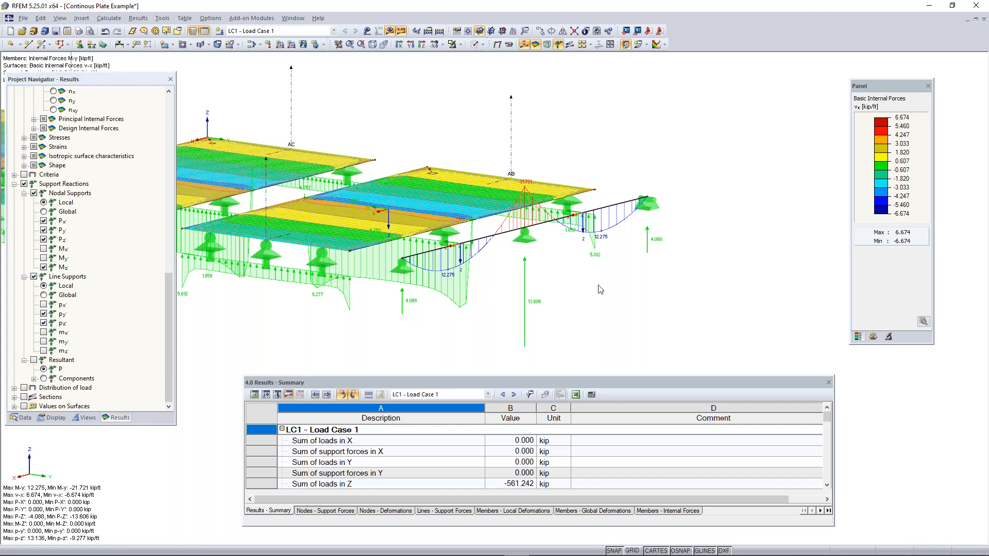
scroll(554, 304, down, 4)
ctrl+middle_drag(555, 308, 559, 342)
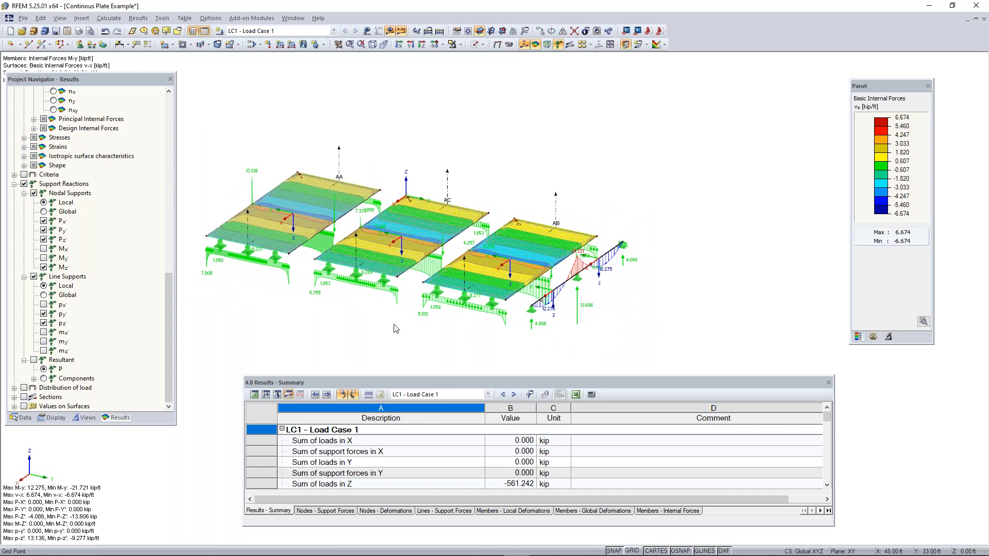
click(44, 258)
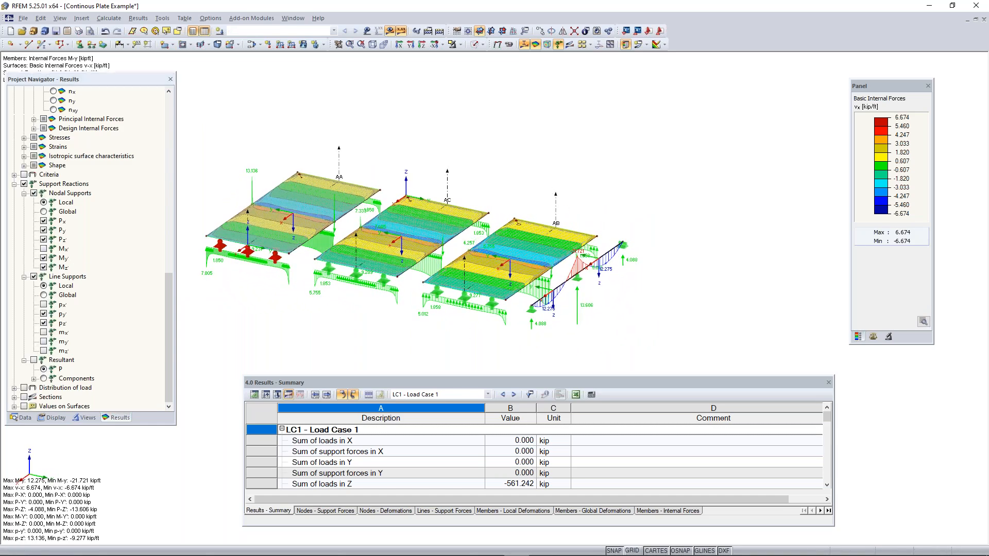
click(44, 249)
Hide the support reactions, then display the vx result values on the surfaces and compare them across the three plates
ctrl+middle_drag(324, 324, 605, 297)
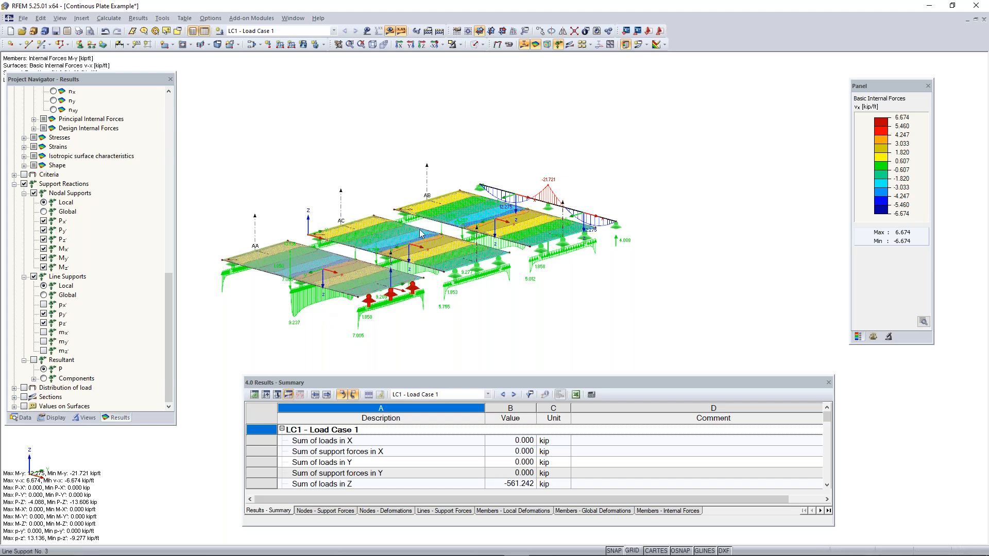
click(23, 183)
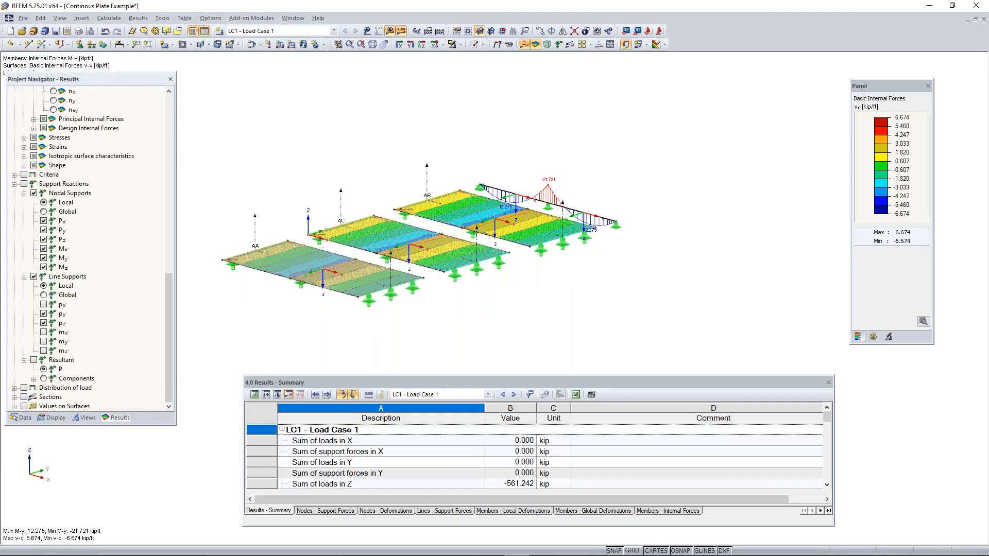
click(23, 406)
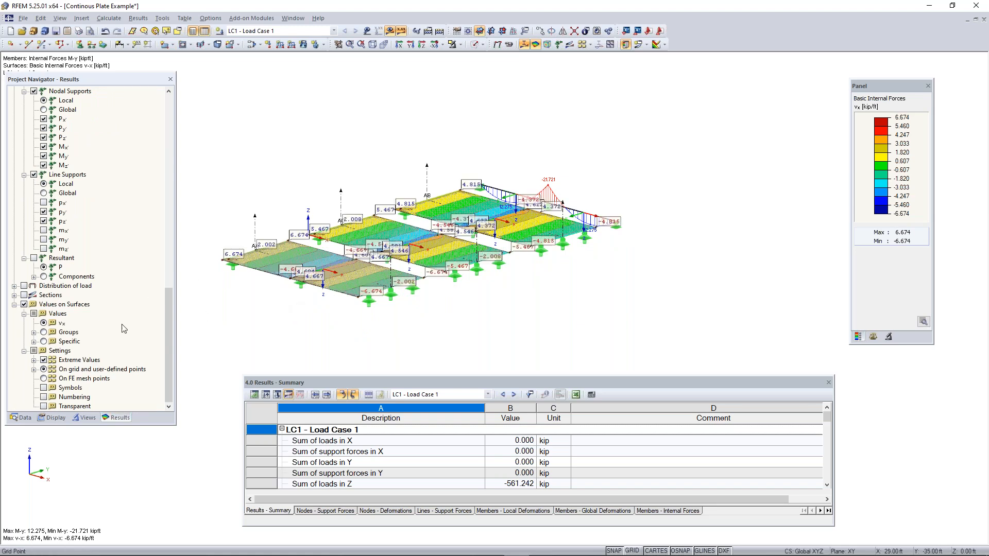
right_drag(303, 301, 322, 331)
click(297, 331)
scroll(321, 293, up, 4)
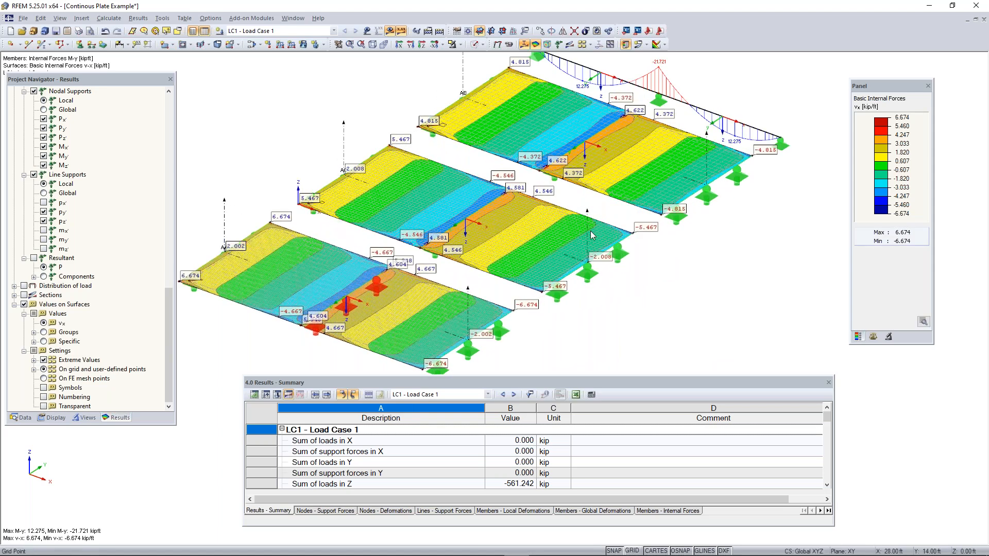
scroll(590, 231, down, 2)
right_drag(570, 255, 587, 247)
click(283, 169)
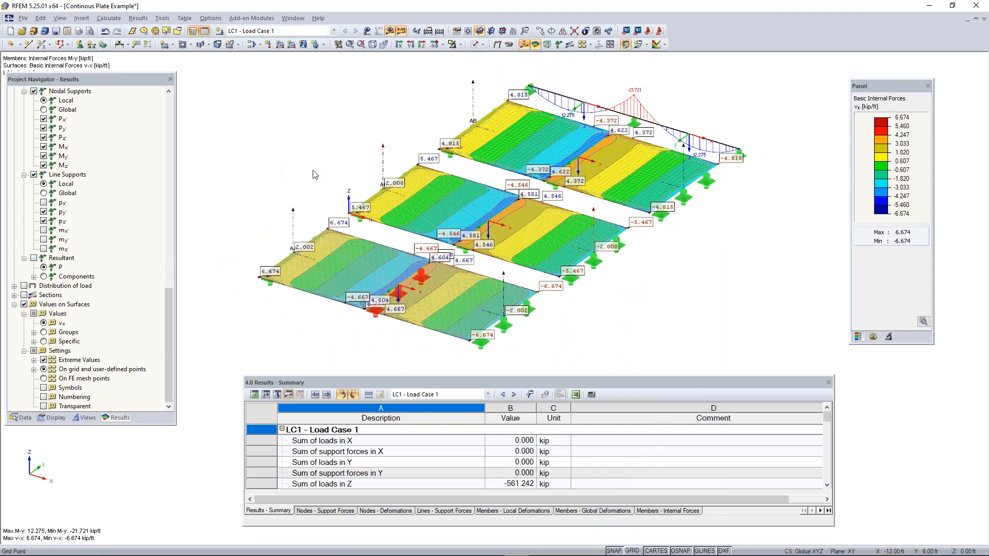
Hide the values on surfaces and display the vx diagrams along sections AA, AB and AC
click(23, 305)
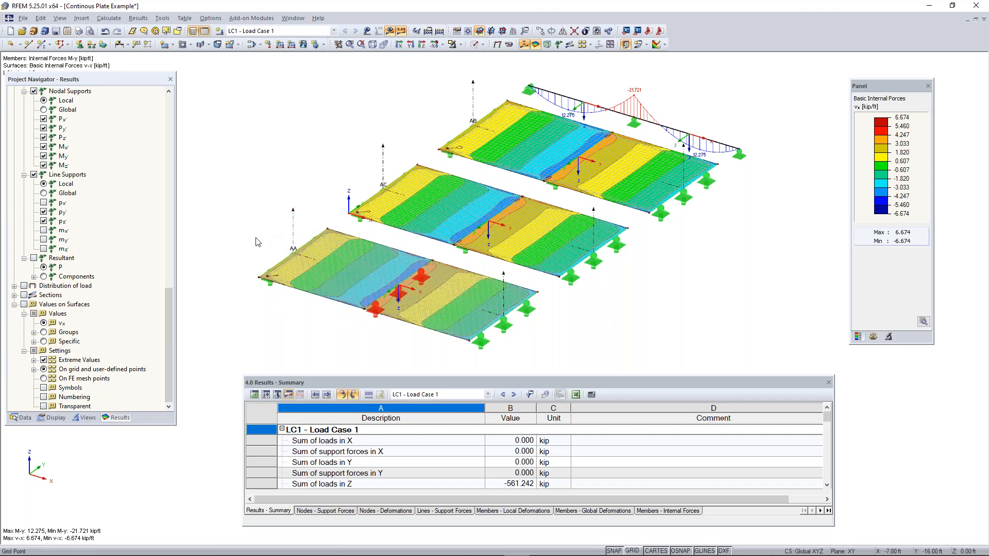
click(24, 295)
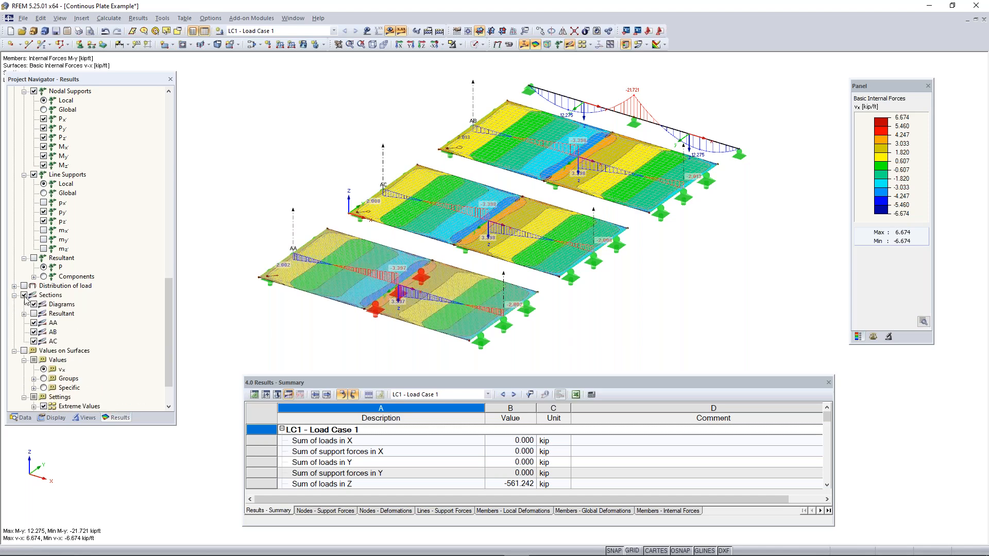
ctrl+middle_drag(407, 343, 370, 310)
right_click(369, 311)
click(113, 258)
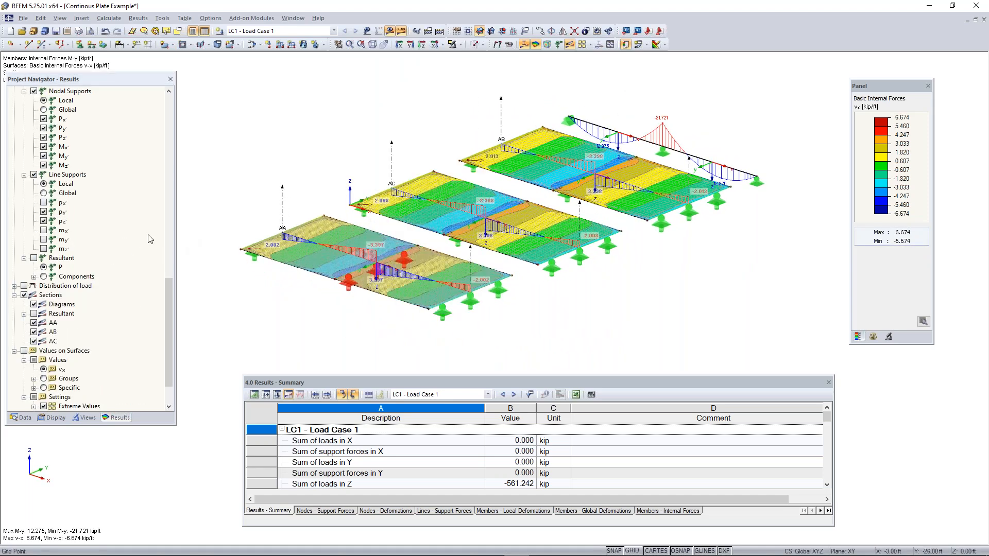
Examine the vx section diagrams AA, AC and AB up close and compare them across the three plates
scroll(121, 239, up, 10)
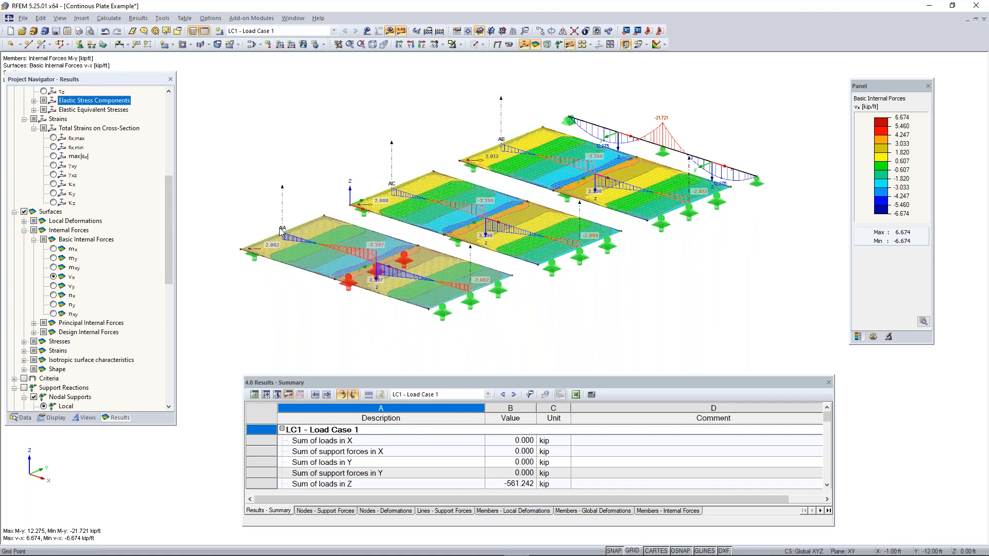
scroll(377, 245, up, 2)
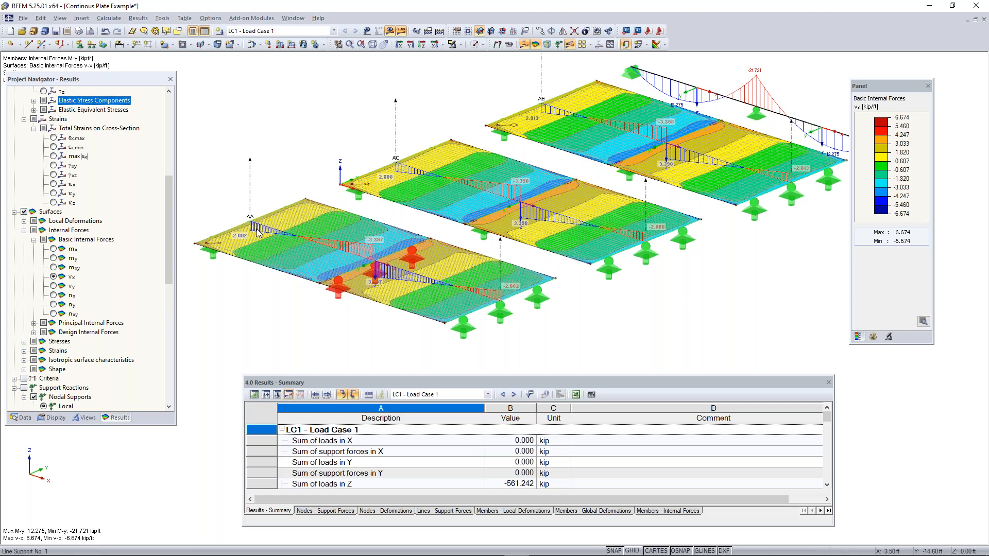
scroll(258, 232, up, 2)
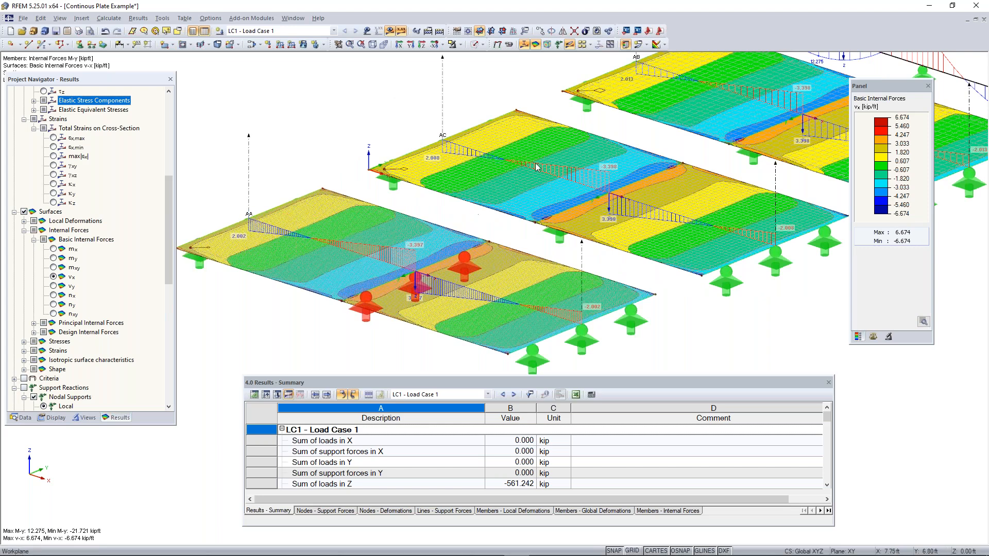
middle_drag(749, 91, 592, 147)
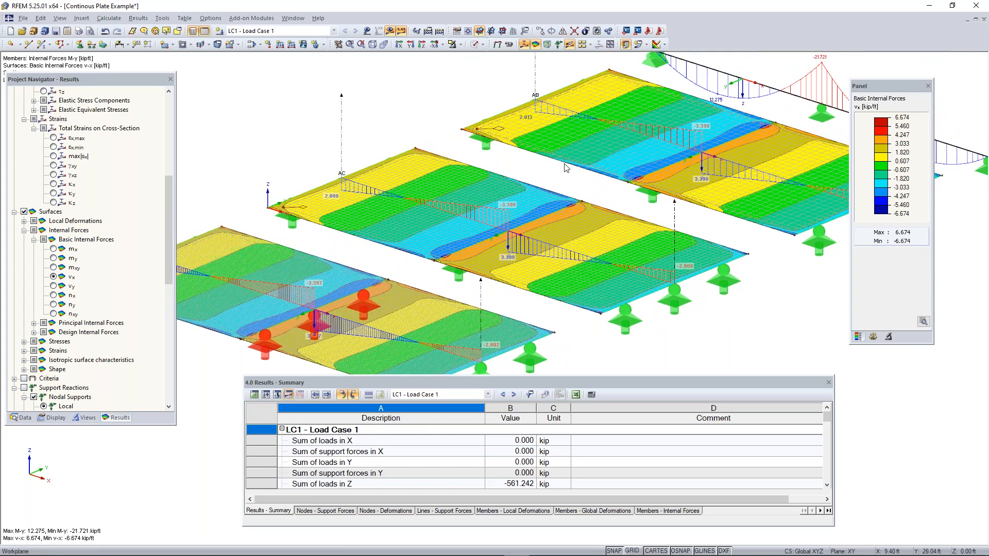
middle_drag(314, 292, 352, 262)
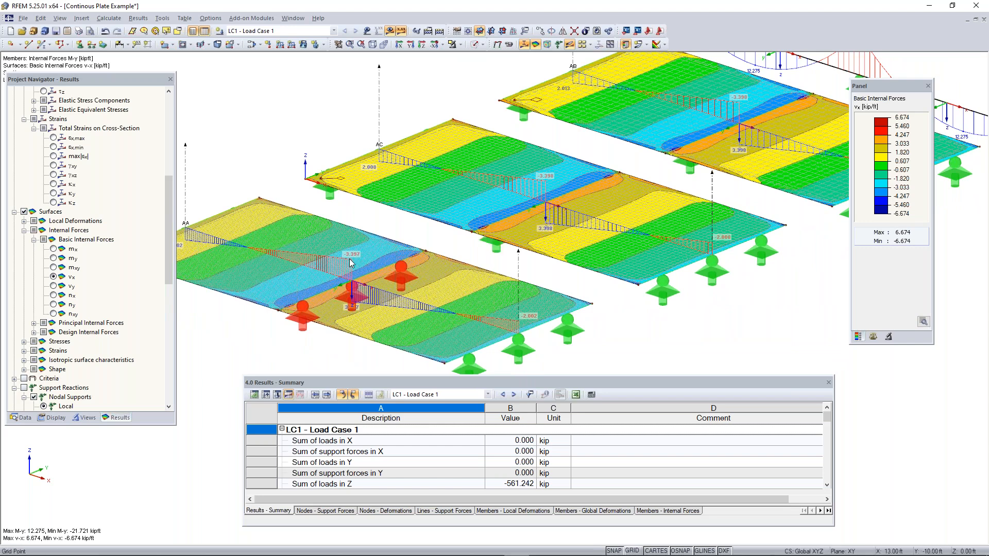
drag(116, 78, 102, 141)
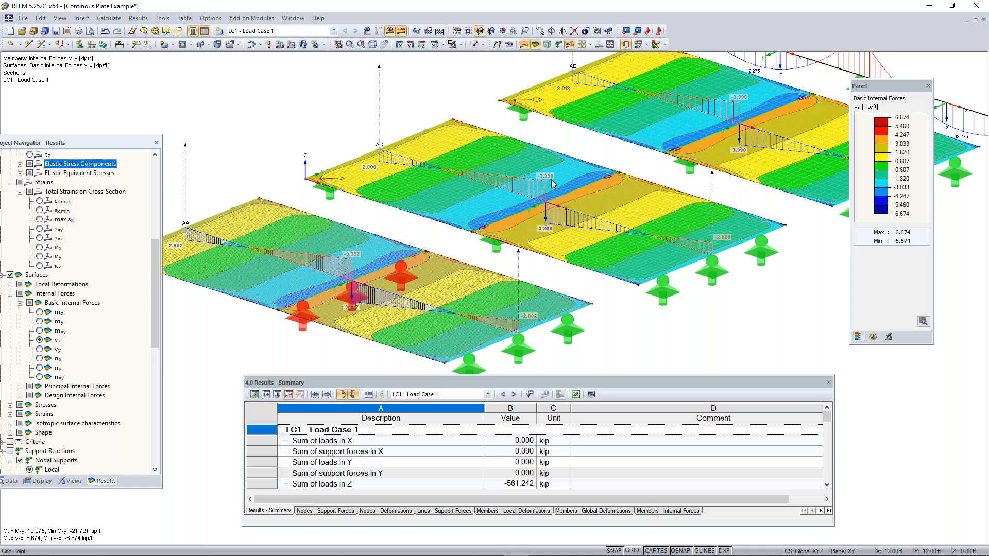
middle_drag(652, 157, 628, 159)
scroll(555, 197, down, 2)
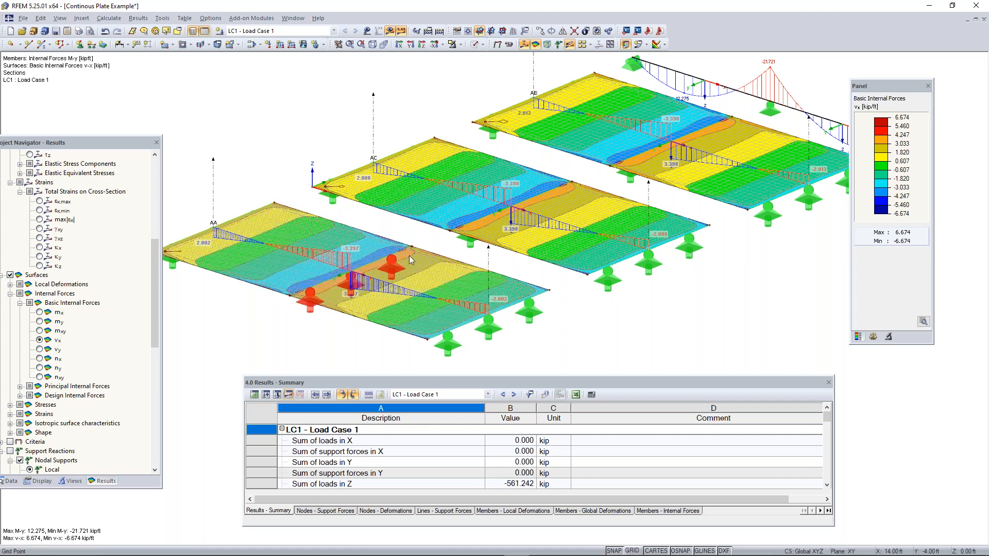
Deactivate the shear stiffness of members in the global calculation parameters and accept the deletion of the existing results
click(109, 18)
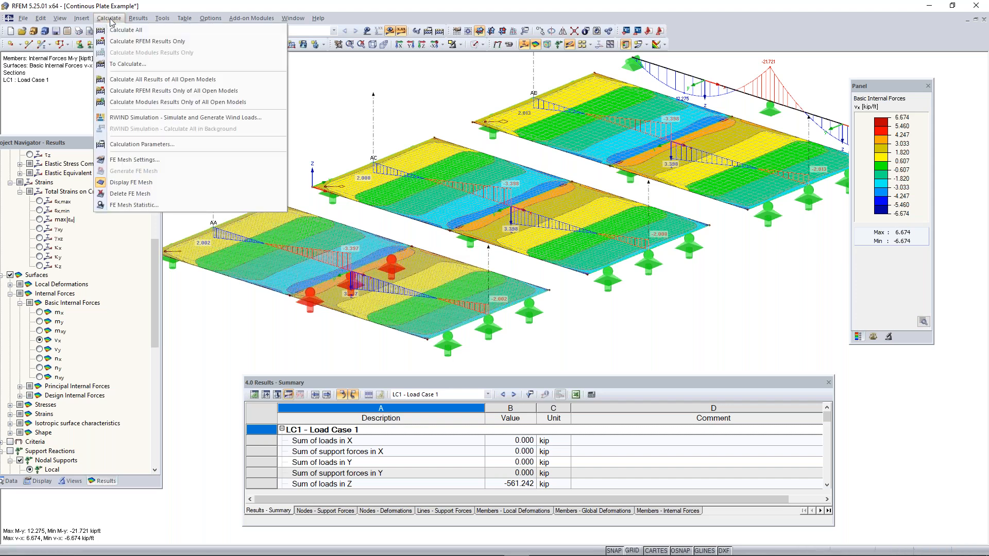
click(154, 145)
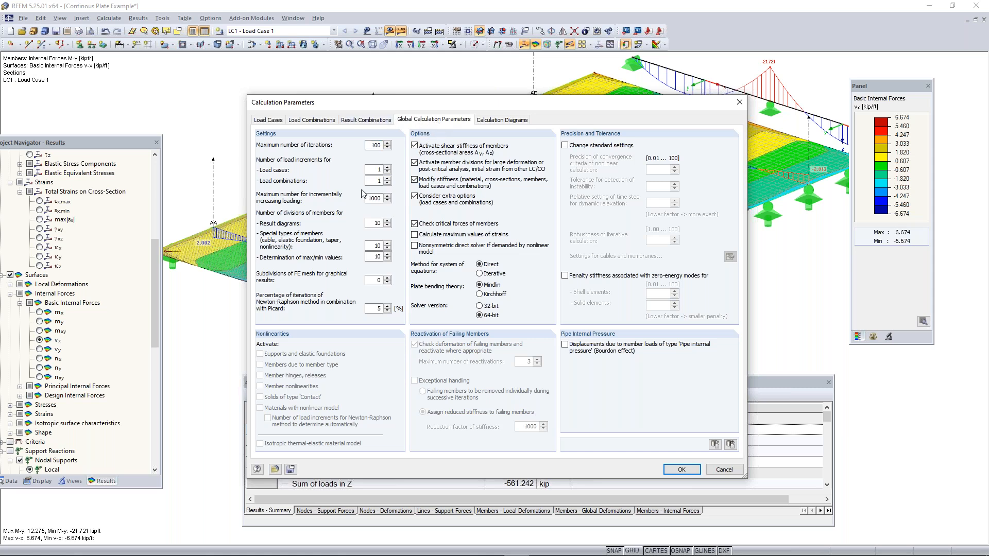
click(417, 147)
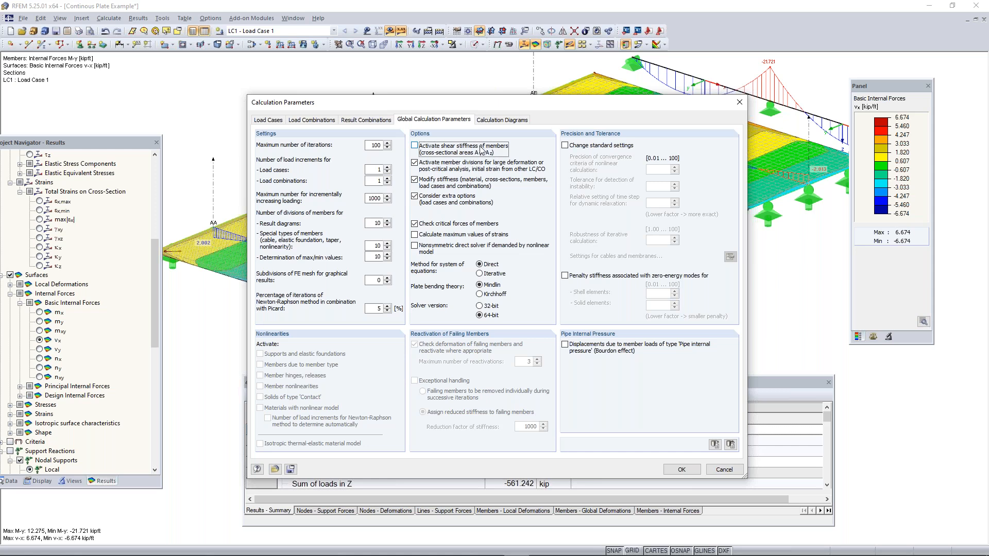
click(682, 469)
click(488, 314)
click(488, 313)
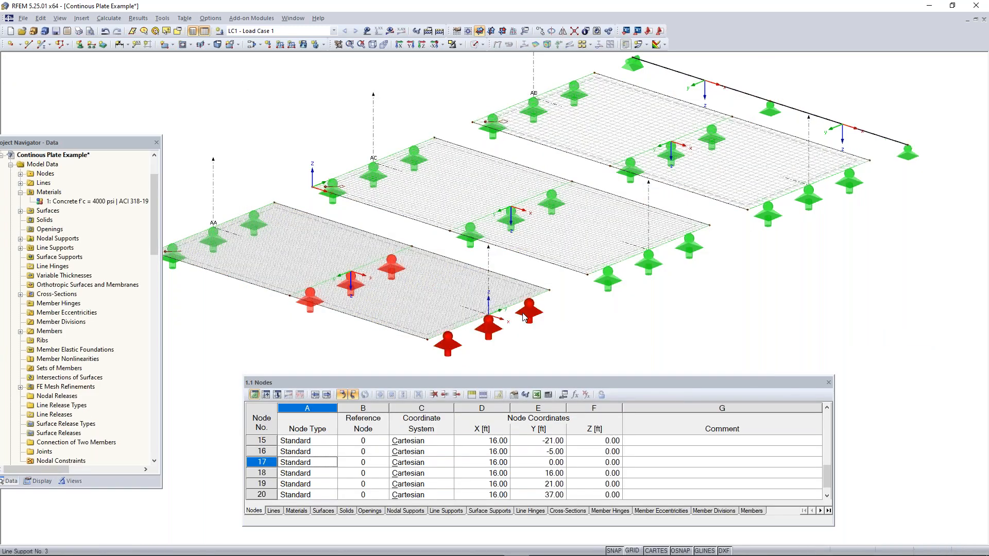
Recalculate Load Case 1 to display its results and inspect the member's My moment diagram beside the plates
middle_drag(581, 256, 550, 265)
scroll(555, 281, down, 1)
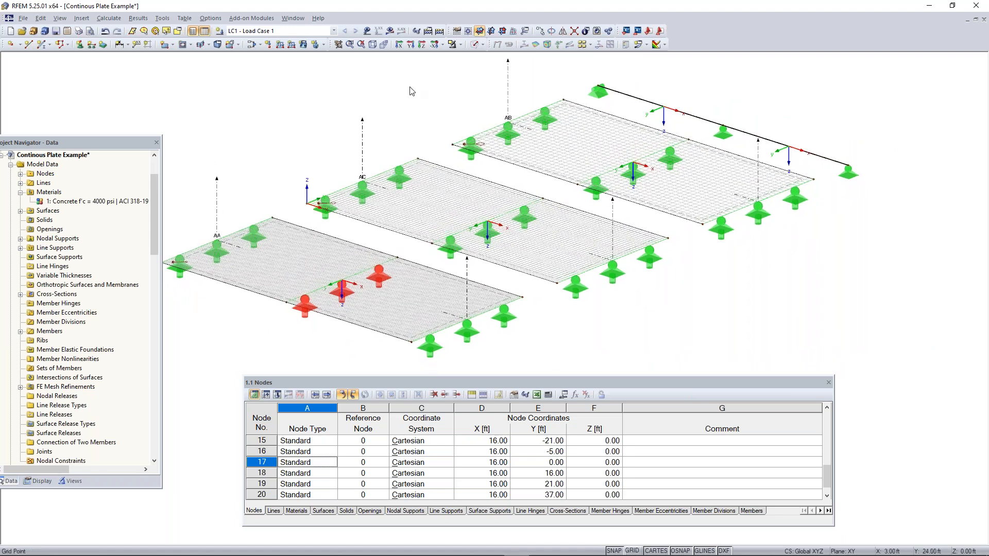
click(440, 30)
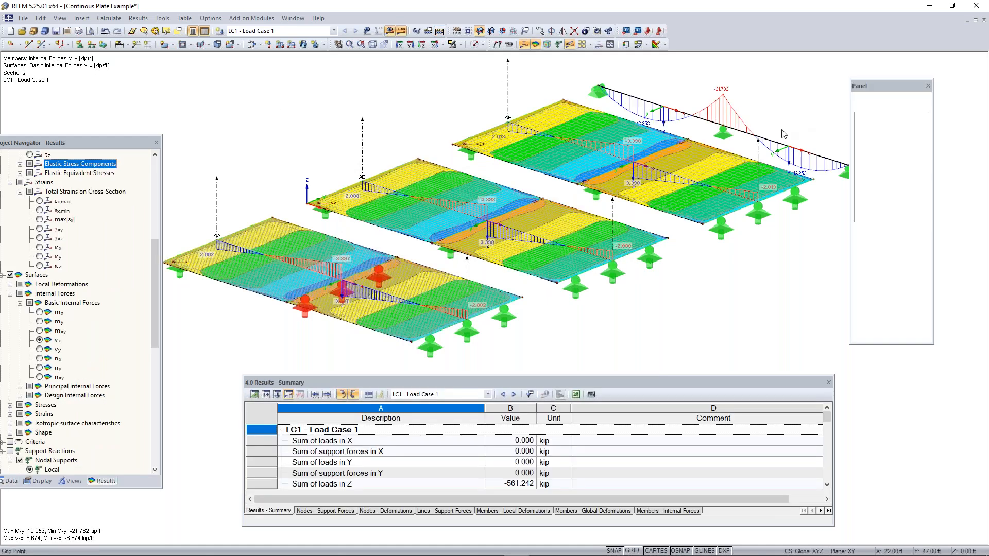
middle_drag(755, 123, 714, 127)
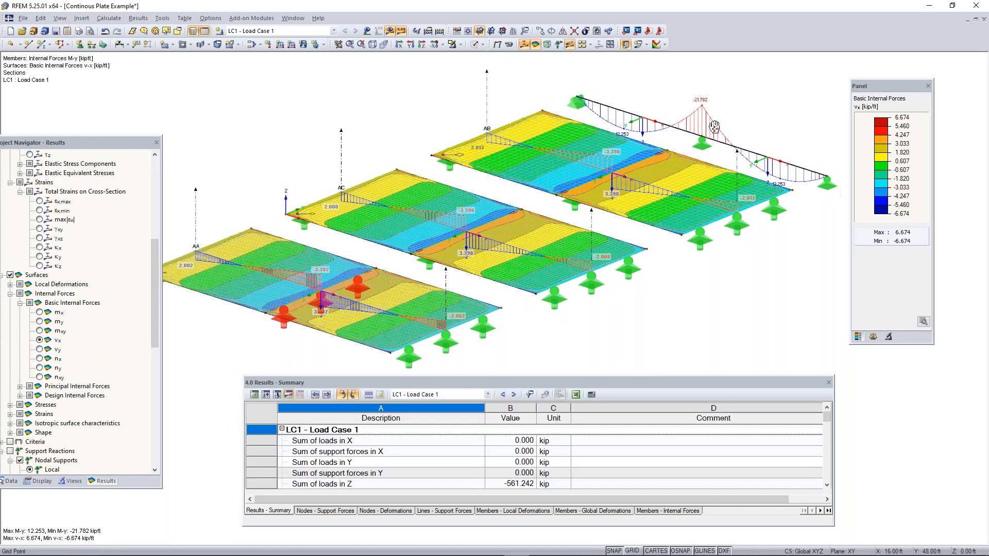
scroll(714, 126, up, 2)
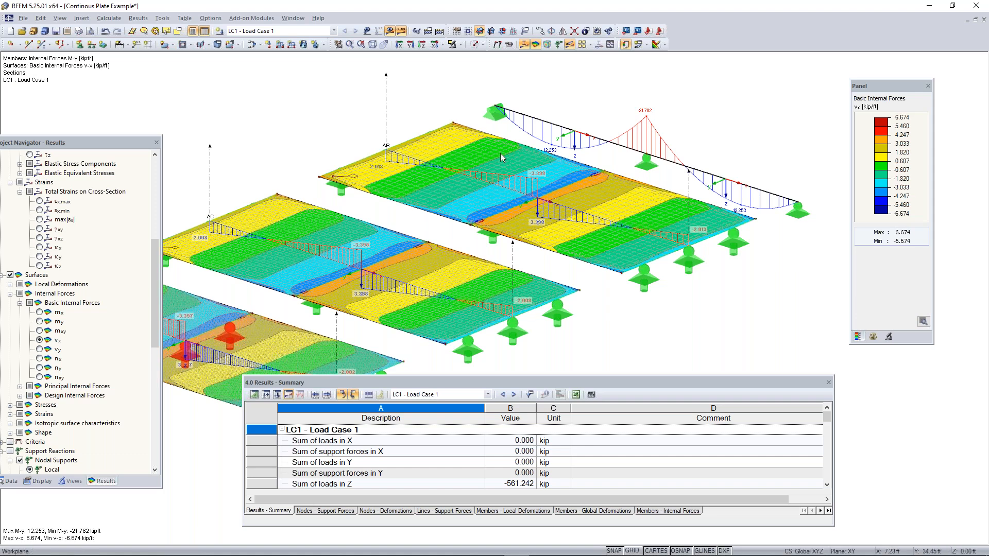
Switch to the running PowerPoint slide show and advance from the Coffee Break slide to the Plate Theory slide
key(super)
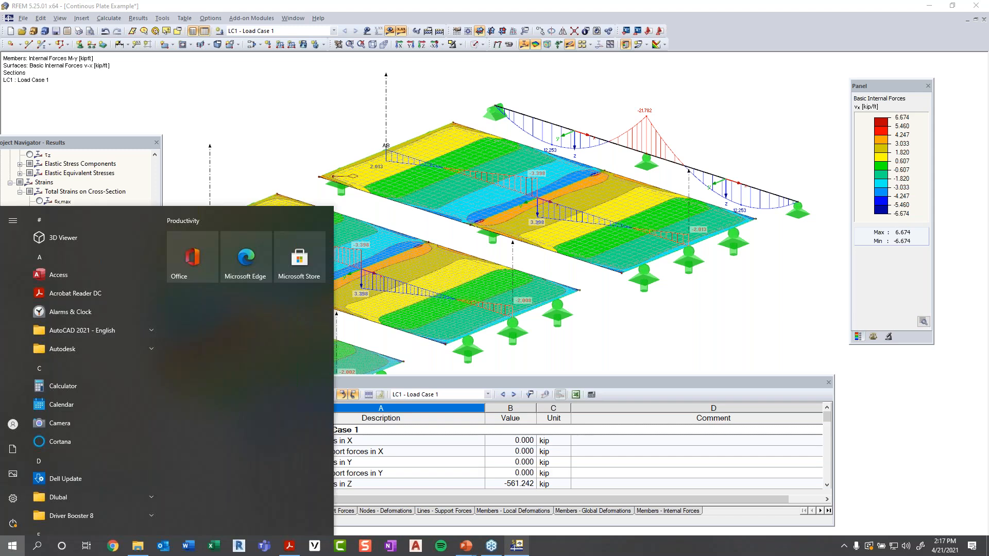
mouse_move(474, 547)
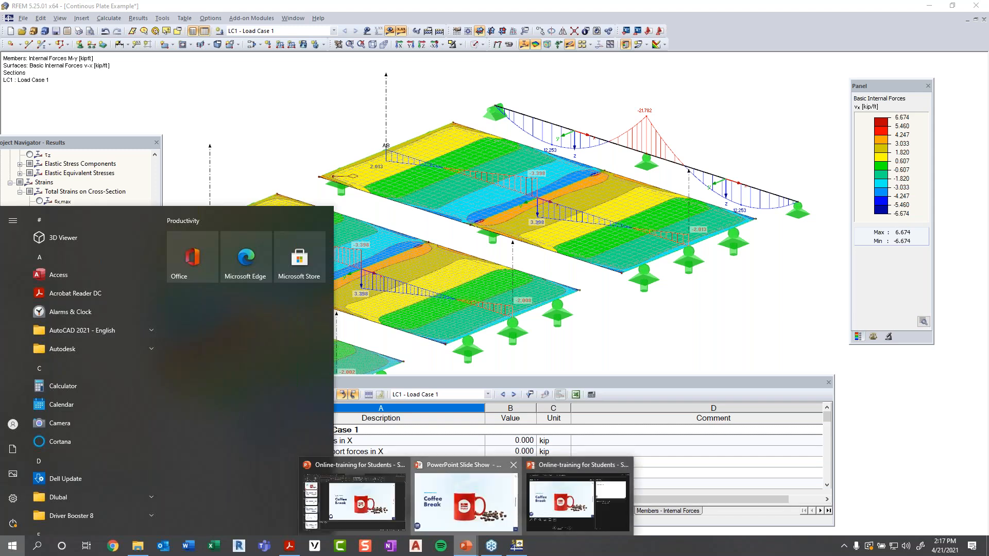
click(511, 505)
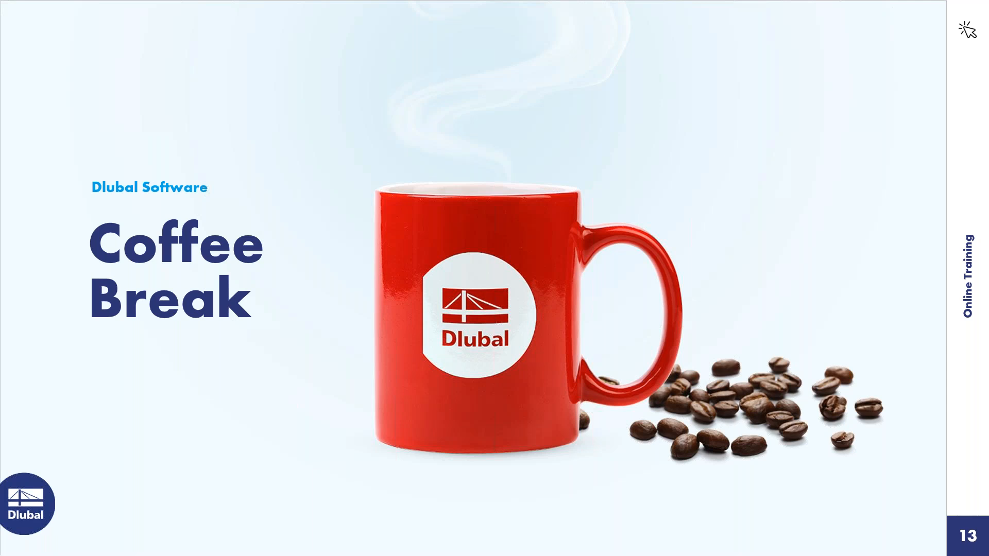
key(Right)
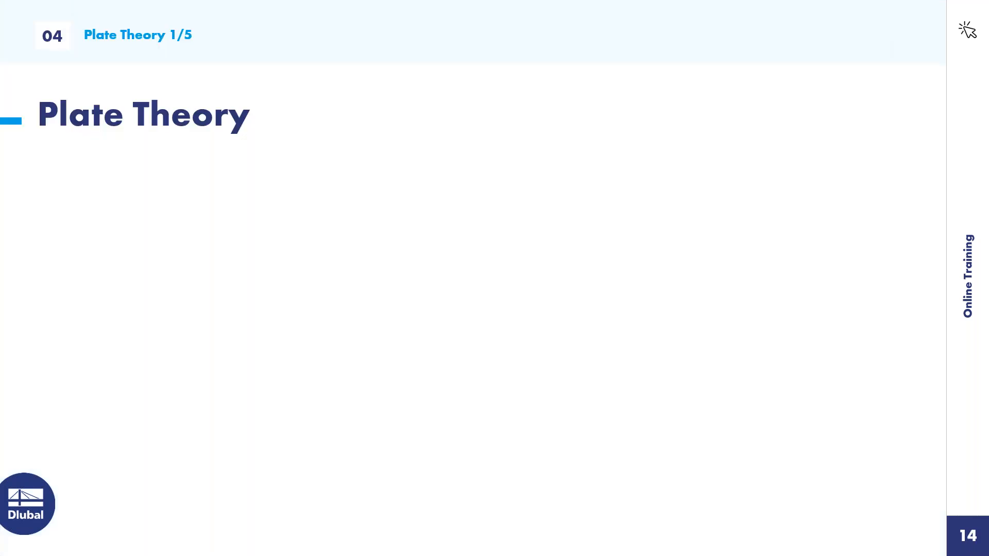
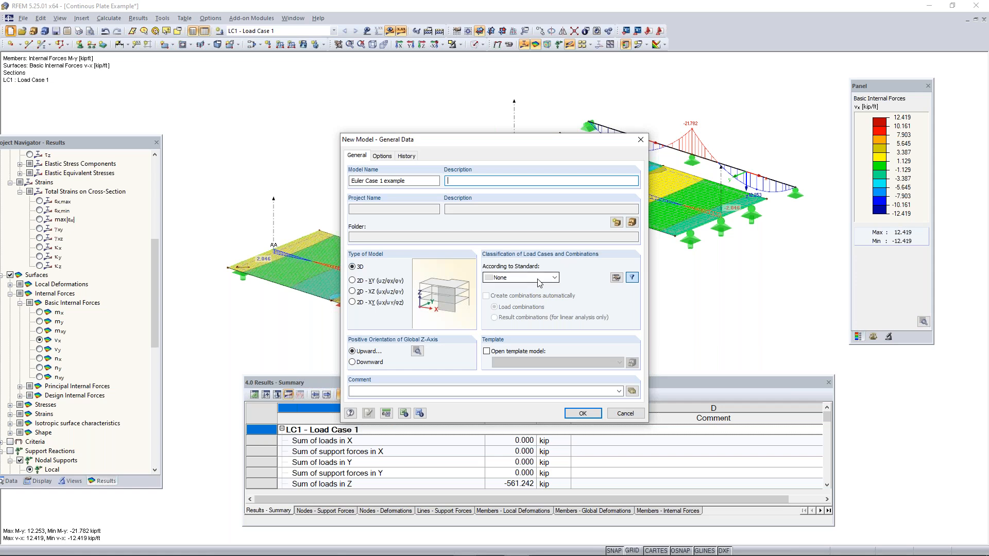
Create the Euler Case 1 example model with the ASCE 7-16 standard and automatically created load combinations
click(539, 282)
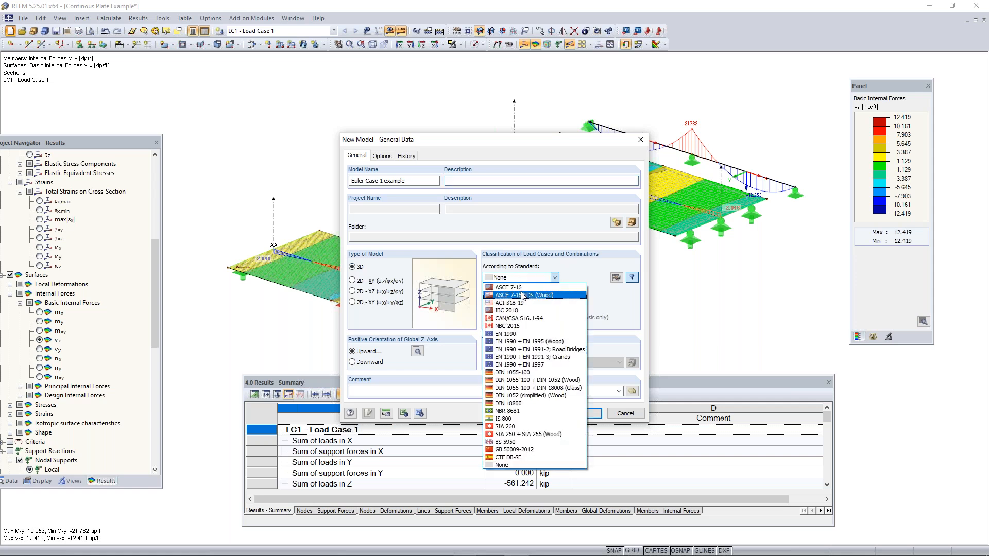
click(525, 288)
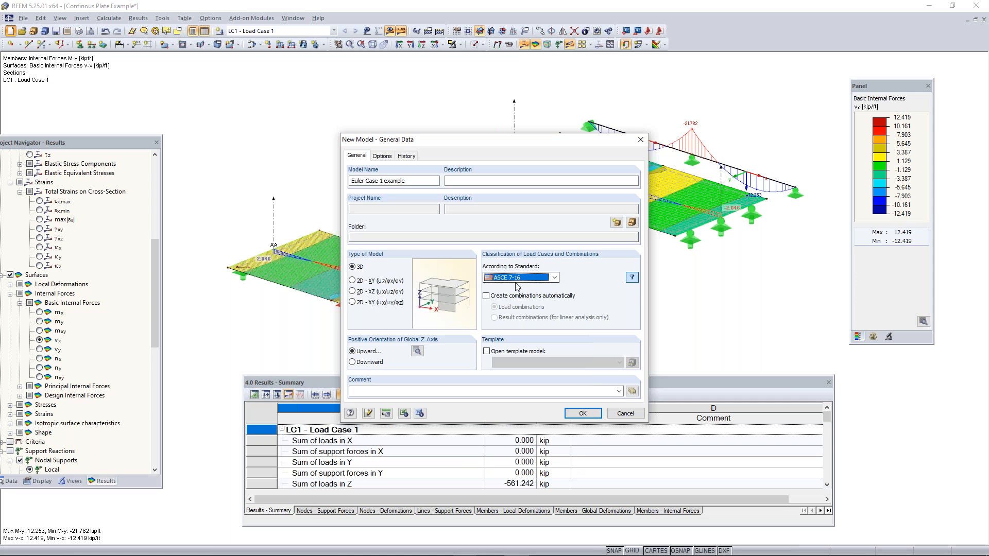
click(486, 297)
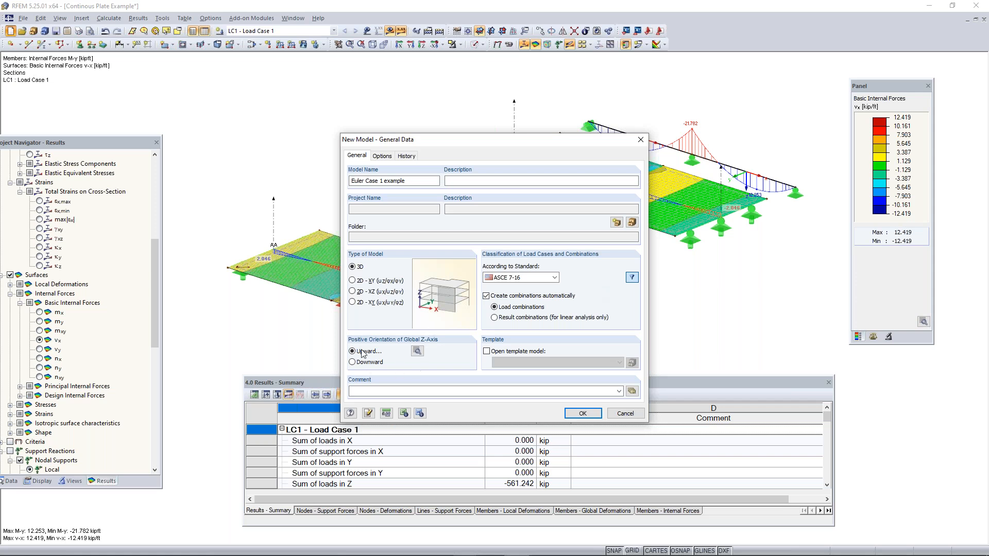
click(582, 414)
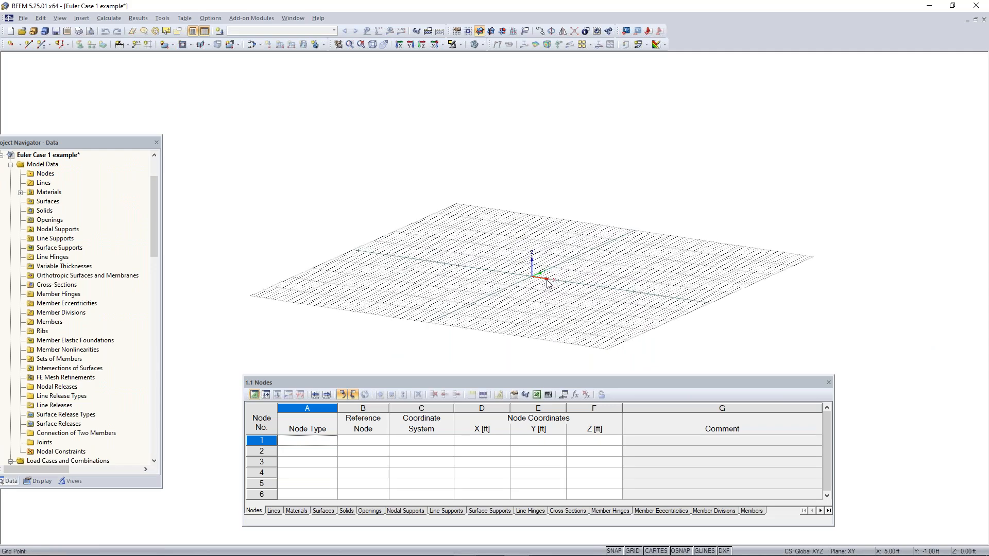
Begin a new beam member and look up its cross-section among the rolled I-sections of the AISC group
scroll(547, 280, up, 3)
mouse_move(537, 296)
middle_down()
mouse_move(525, 273)
mouse_move(618, 306)
mouse_move(518, 291)
middle_up()
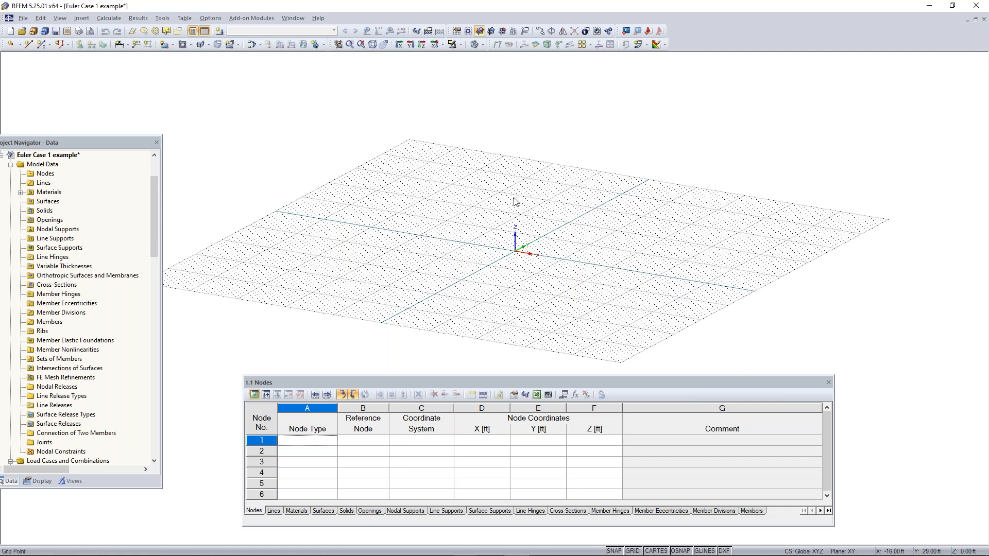
click(40, 45)
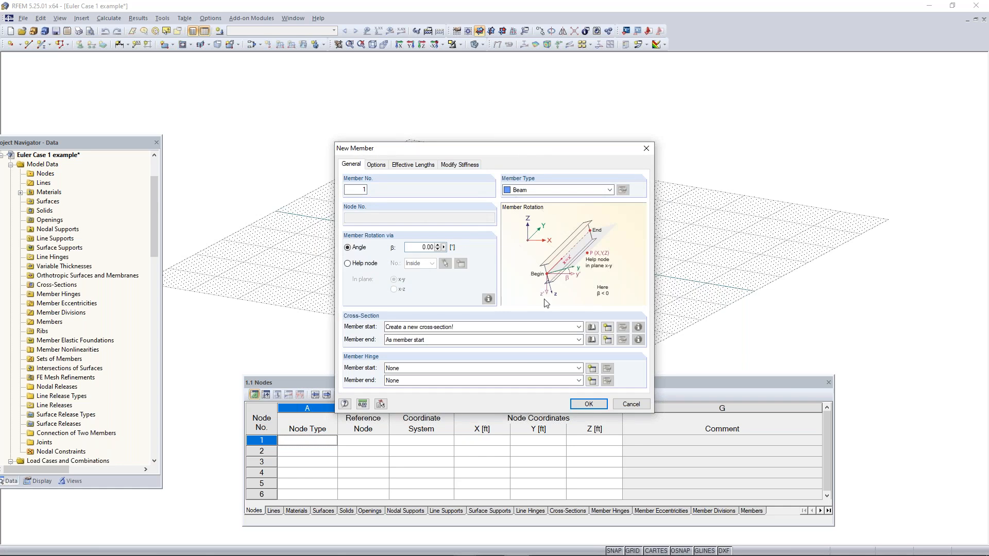
click(593, 327)
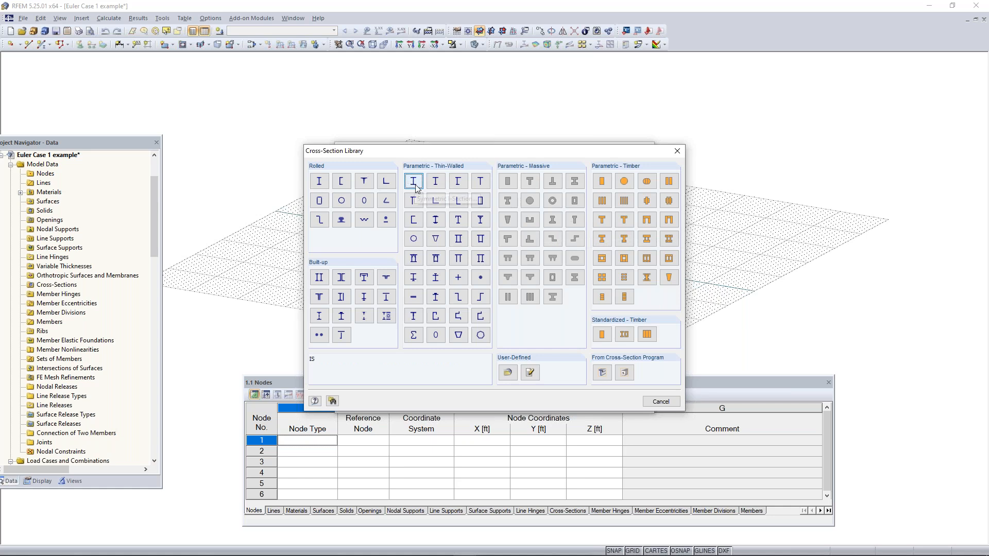
click(319, 181)
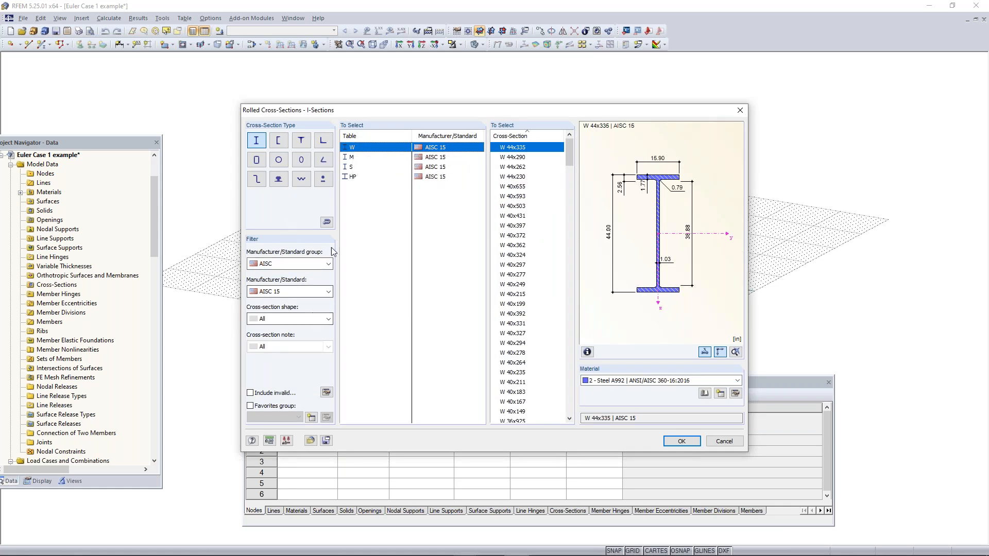
click(298, 264)
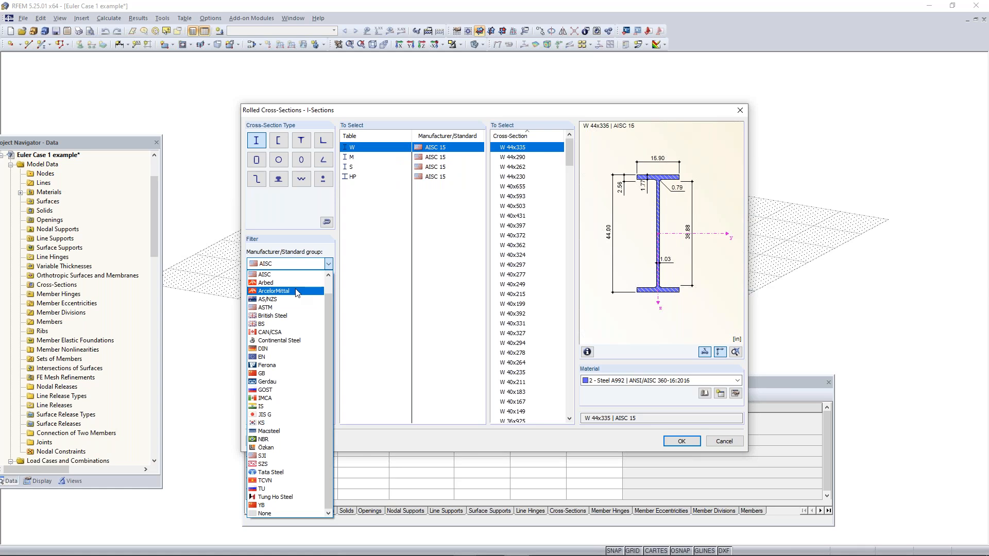
mouse_move(331, 301)
mouse_down()
mouse_move(329, 288)
mouse_move(329, 312)
mouse_up()
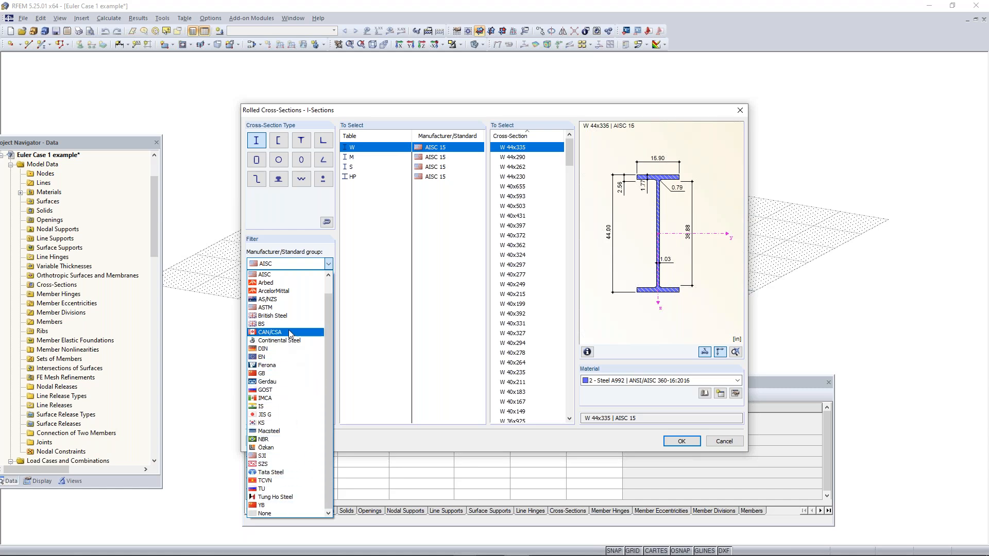
click(276, 276)
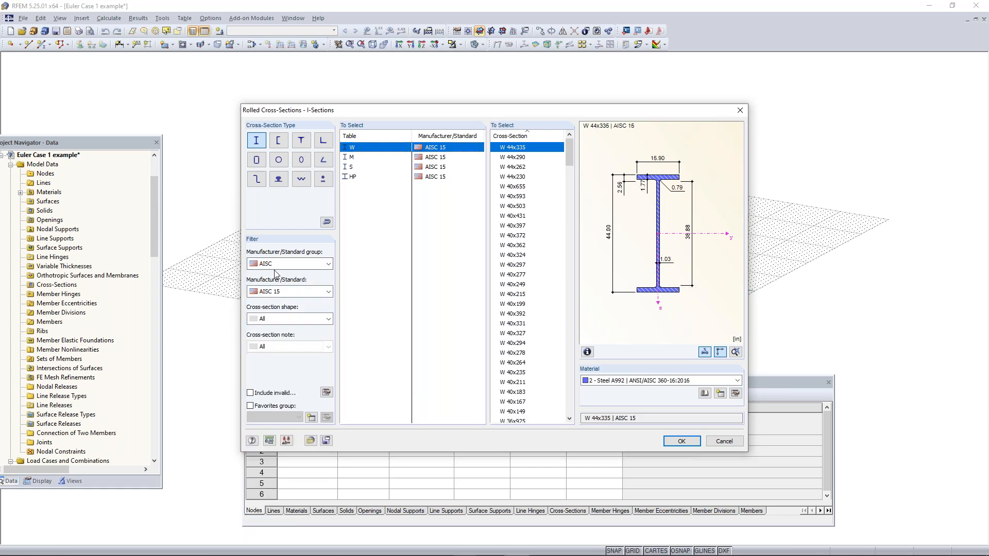
Filter the I-sections to AISC 15 wide shapes with parallel flanges and select W 12x35
click(283, 293)
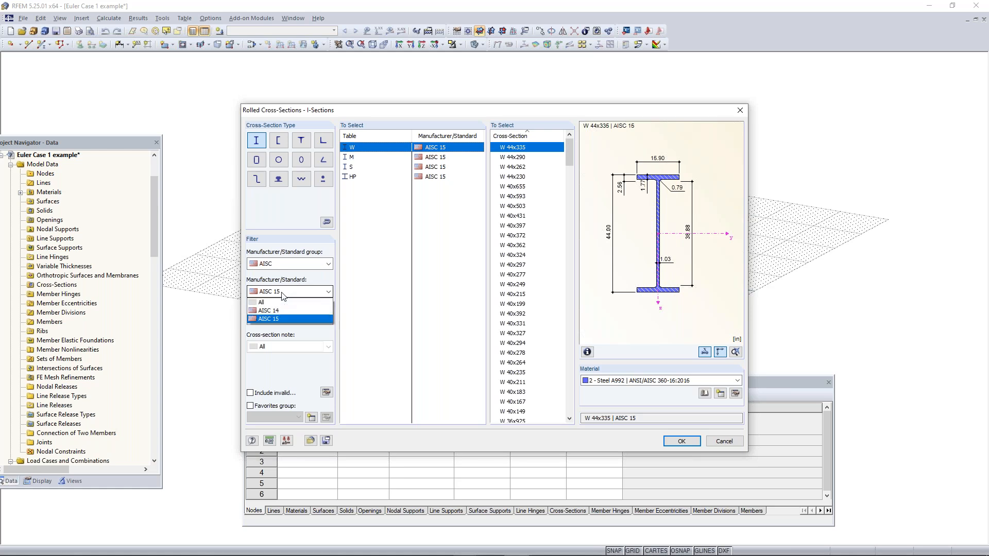
click(284, 318)
click(286, 322)
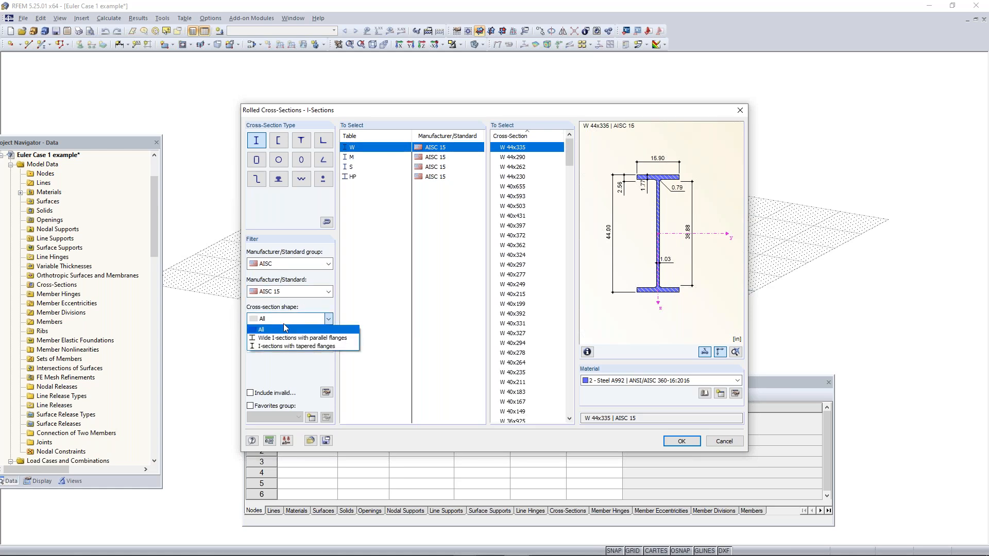
click(287, 348)
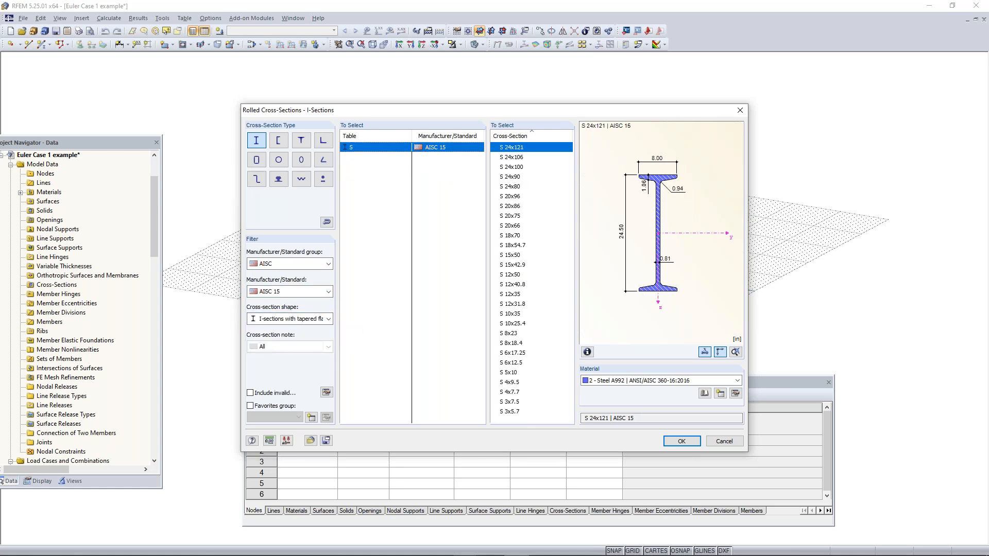
click(278, 321)
click(278, 337)
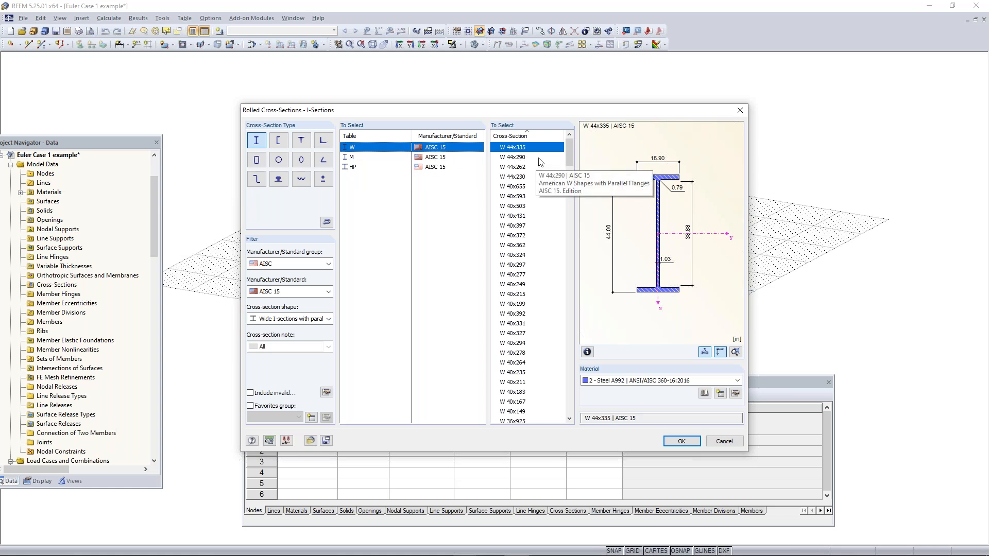
drag(567, 149, 566, 359)
click(536, 342)
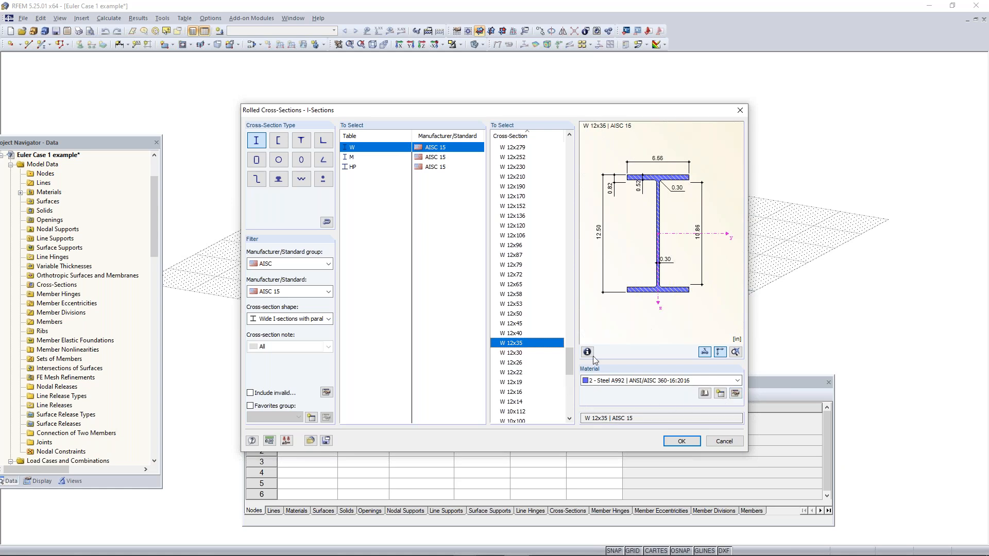
click(708, 394)
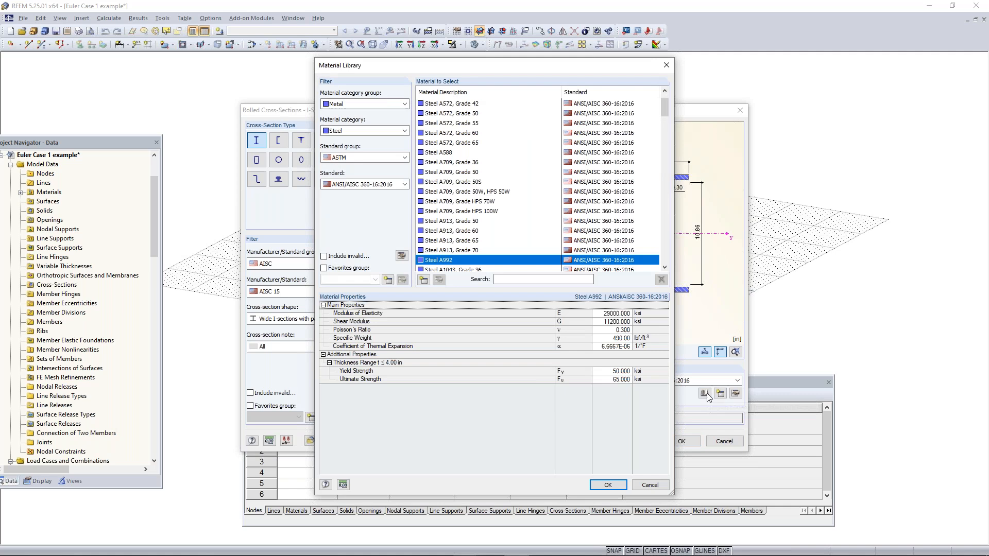
click(666, 64)
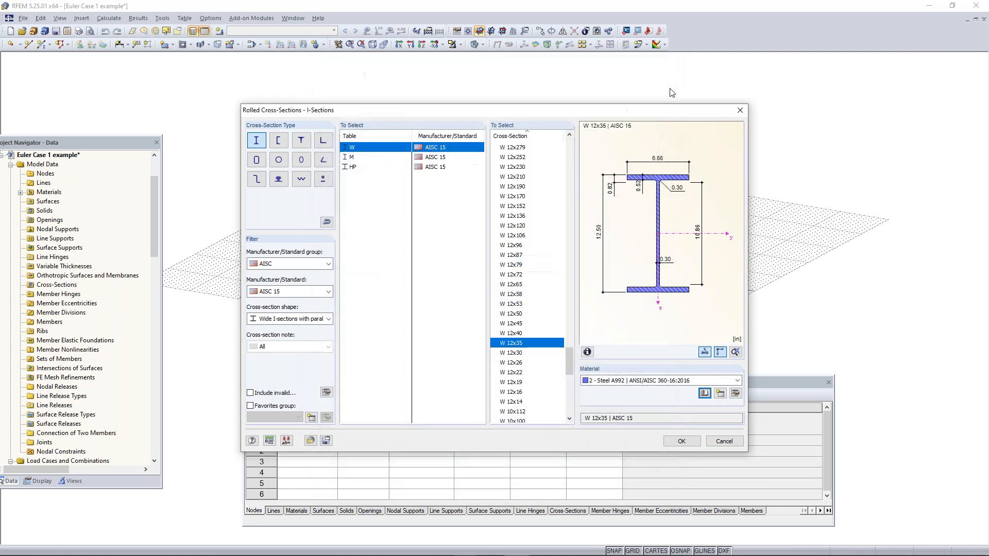
click(721, 395)
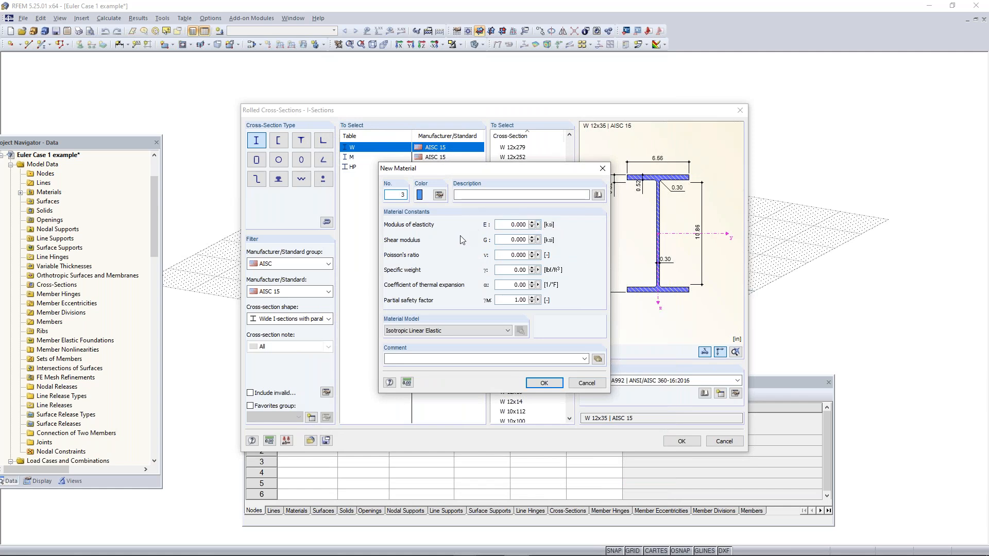
click(602, 169)
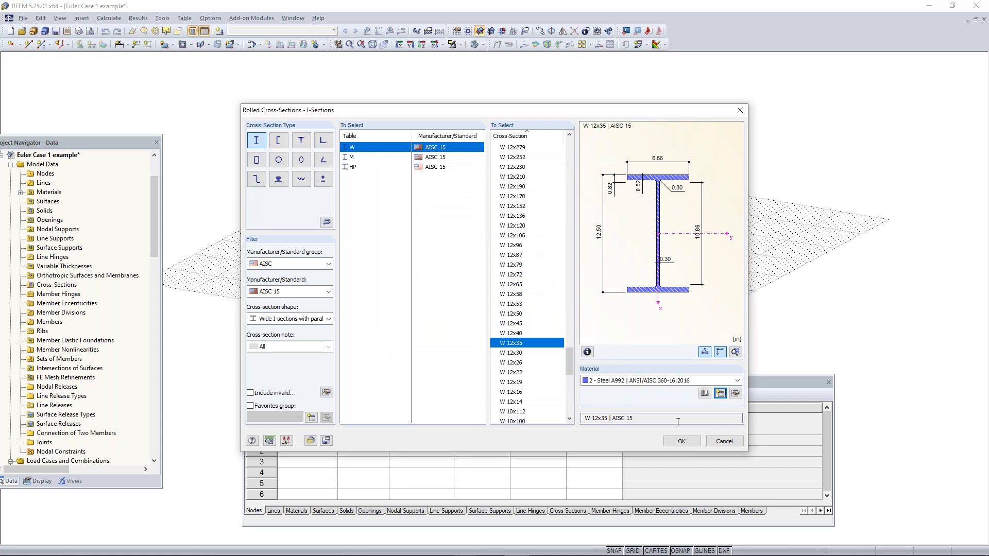
Accept the W 12x35 beam, draw it 30 ft vertically from the origin in the XZ work plane, and return to the XY plane
click(681, 442)
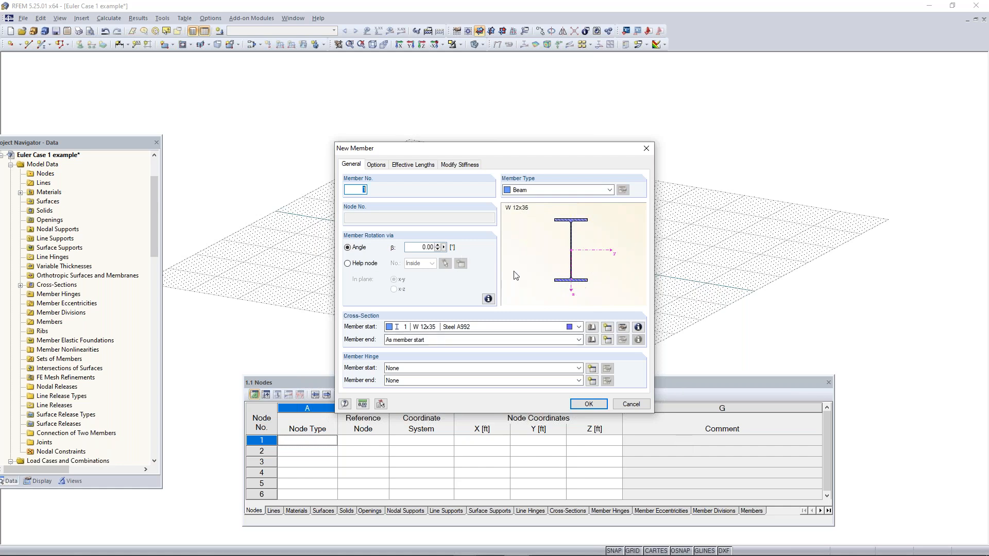
click(588, 405)
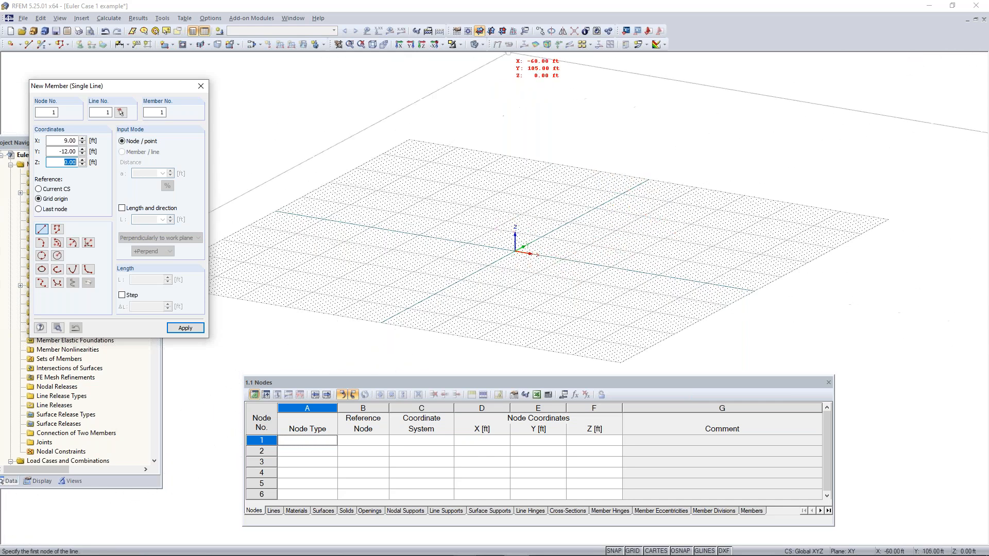
click(491, 32)
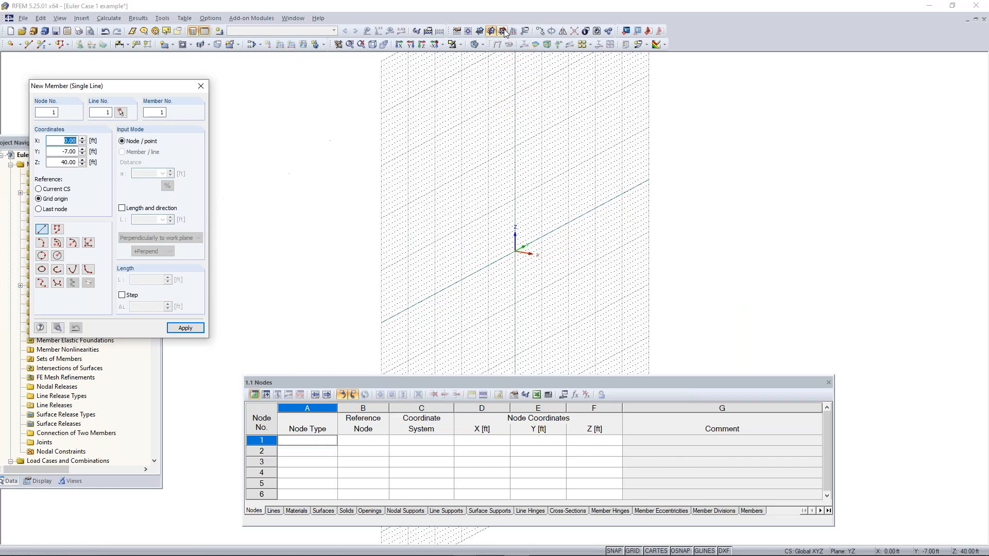
click(502, 31)
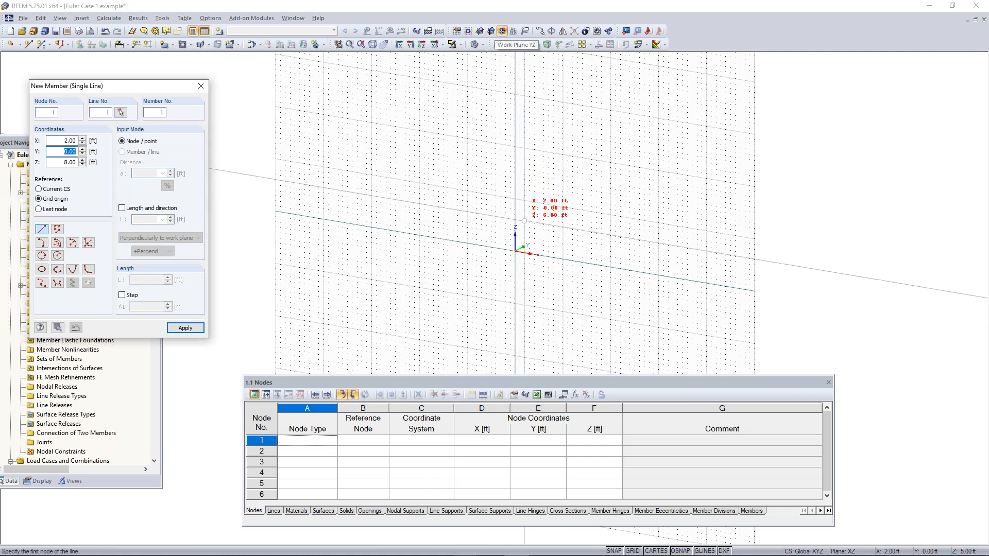
click(515, 252)
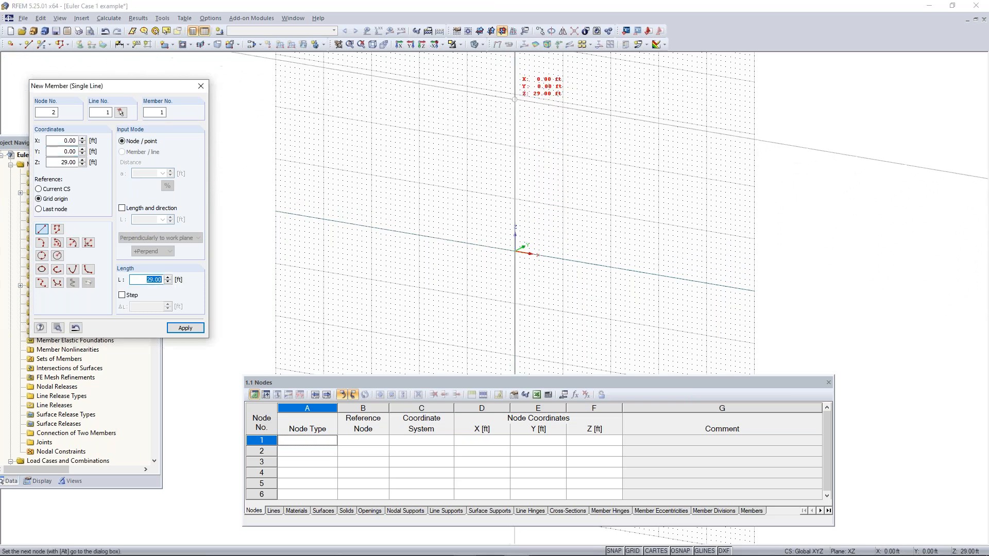
click(515, 94)
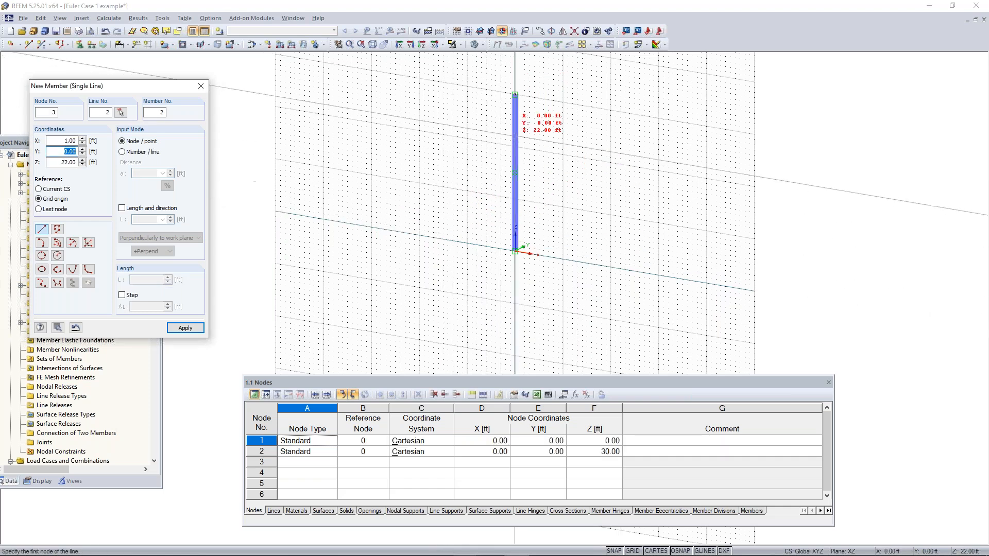
click(480, 32)
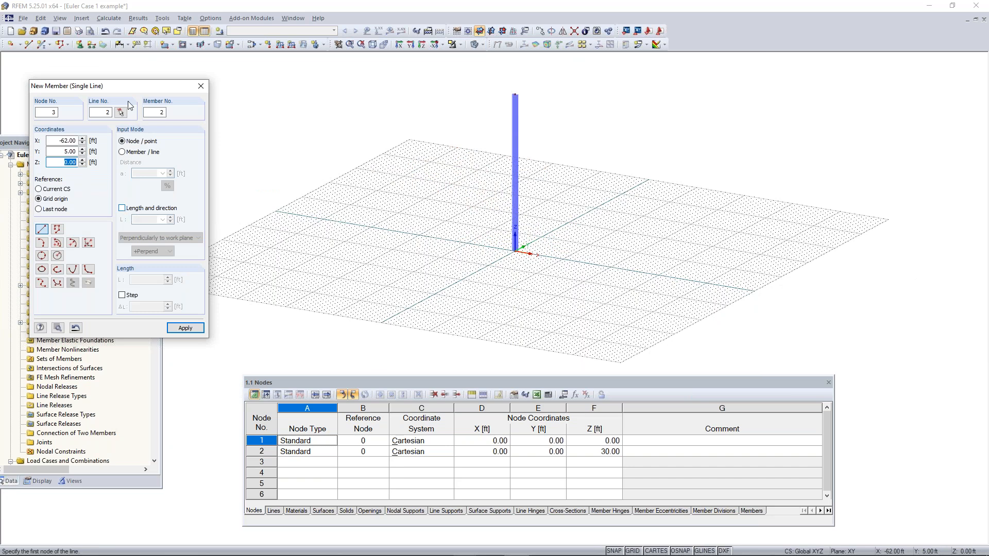
Place a second member by length and direction, 30 ft in +Perpend to the work plane, at X -28 ft, Y -7 ft
drag(115, 91, 146, 98)
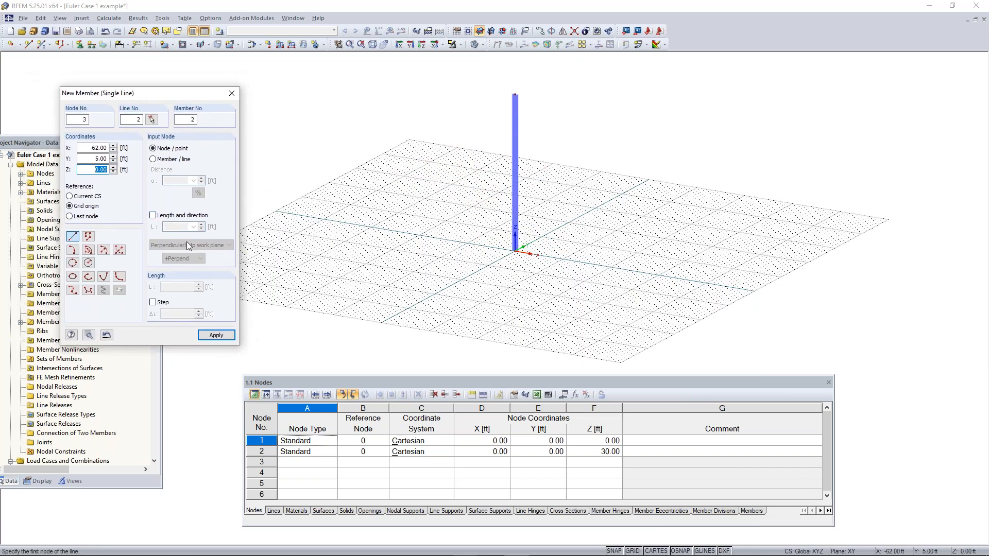
click(173, 215)
double_click(171, 225)
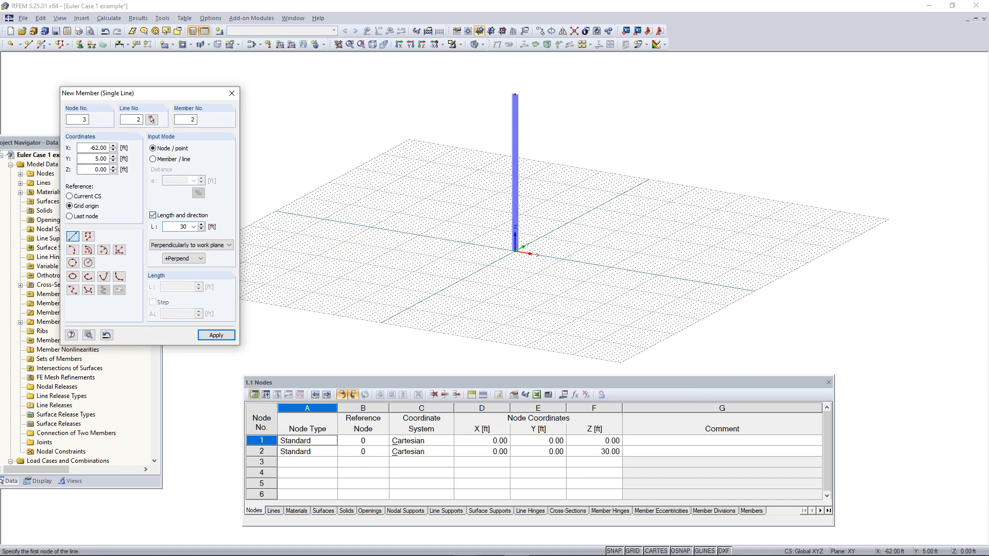
click(210, 246)
click(199, 261)
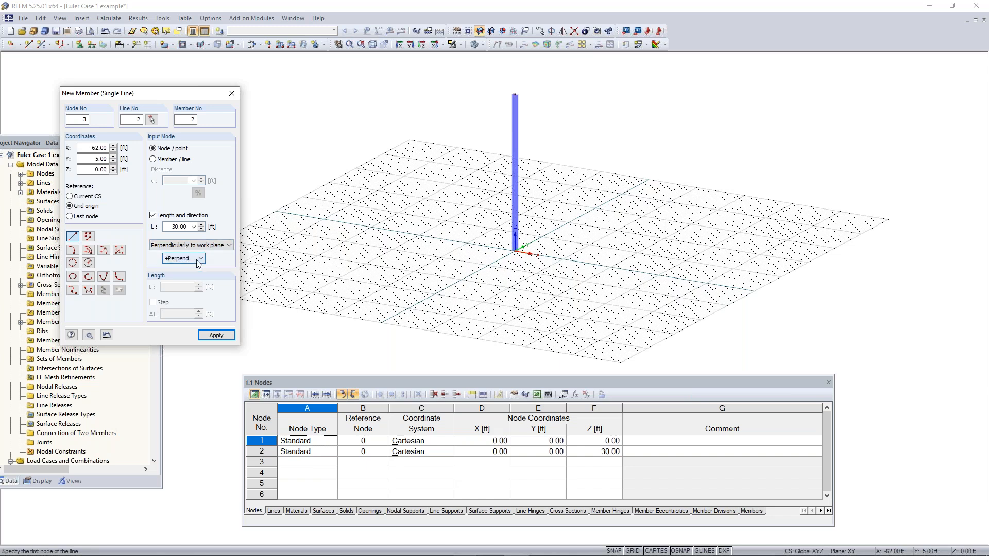
click(190, 258)
click(191, 260)
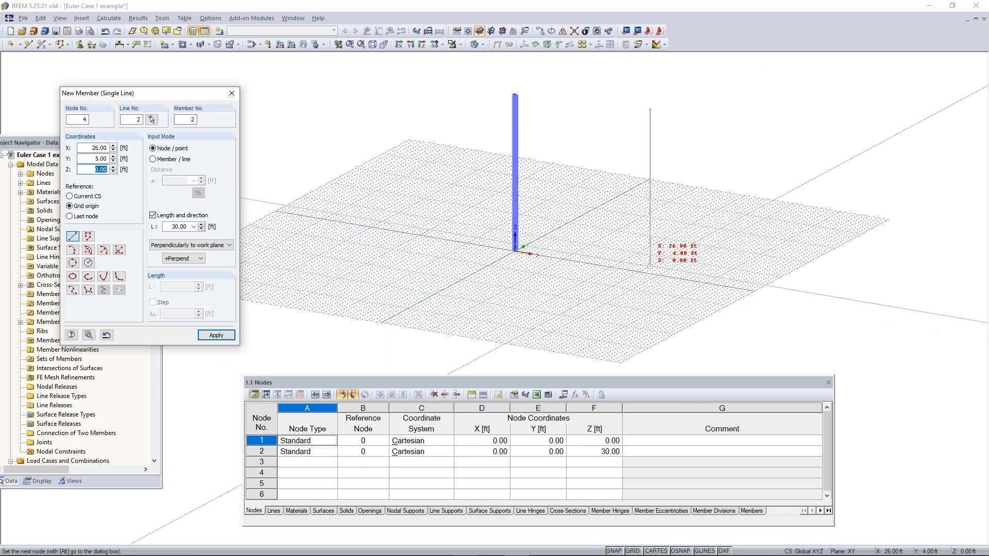
click(362, 238)
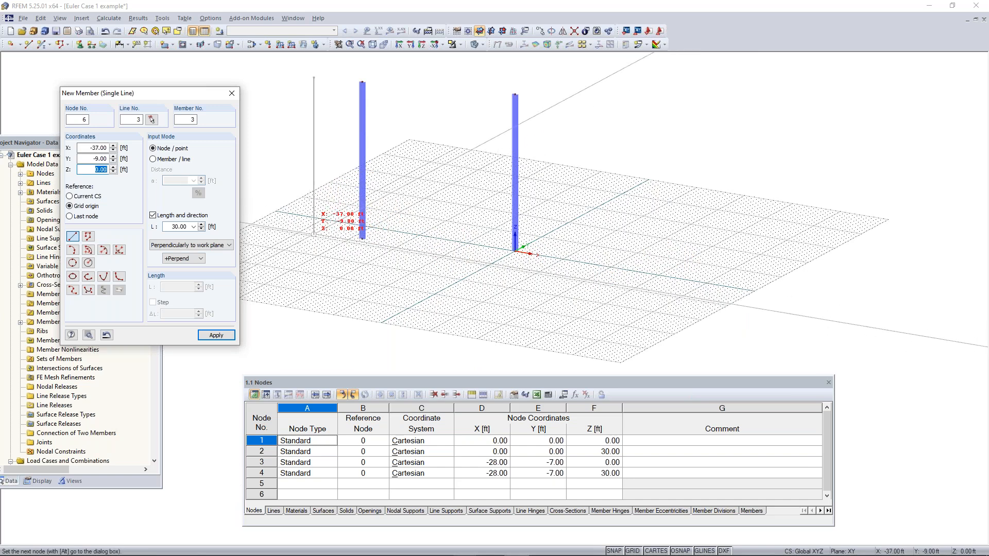
End member placement and delete the second vertical member, keeping the one at the origin
key(Escape)
drag(405, 72, 297, 266)
key(Delete)
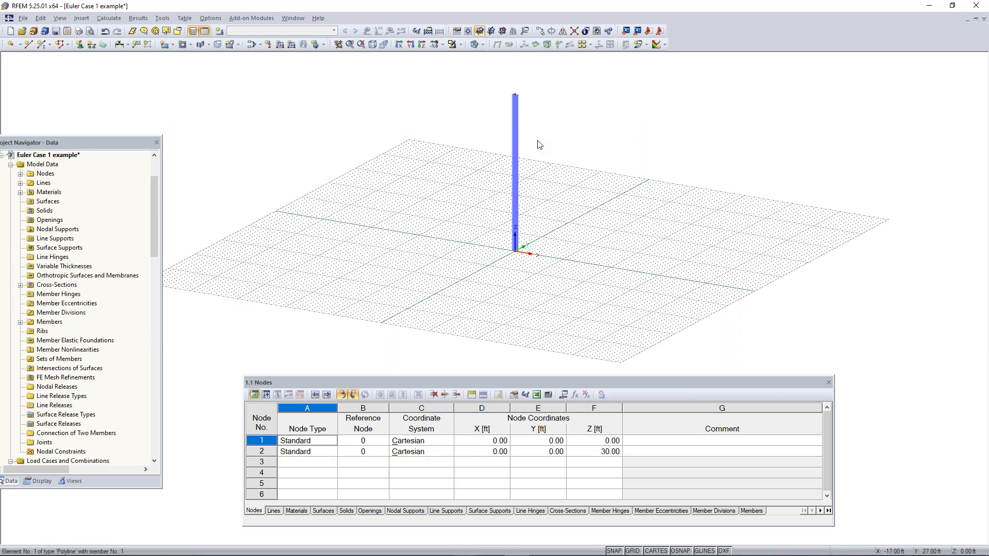
ctrl+middle_drag(555, 127, 529, 143)
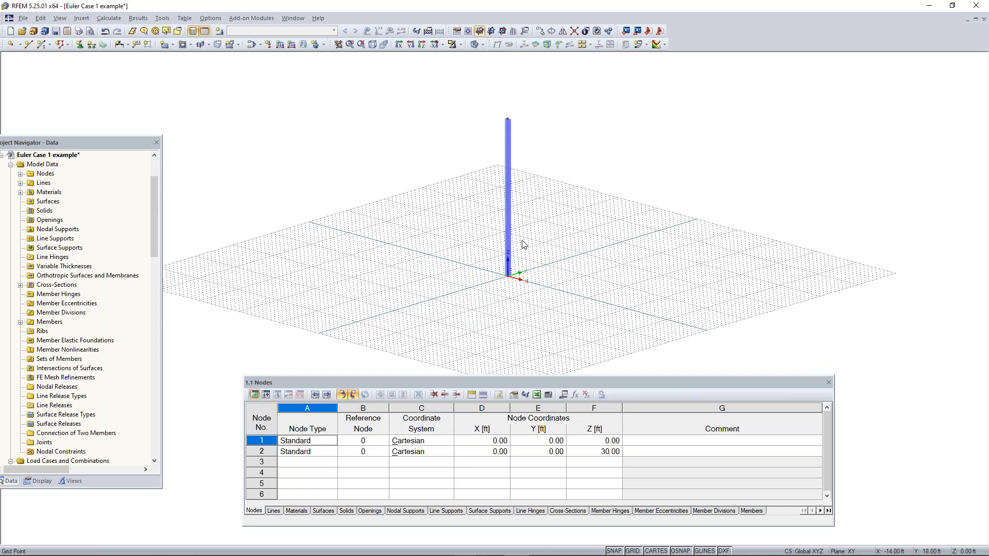
scroll(508, 282, up, 5)
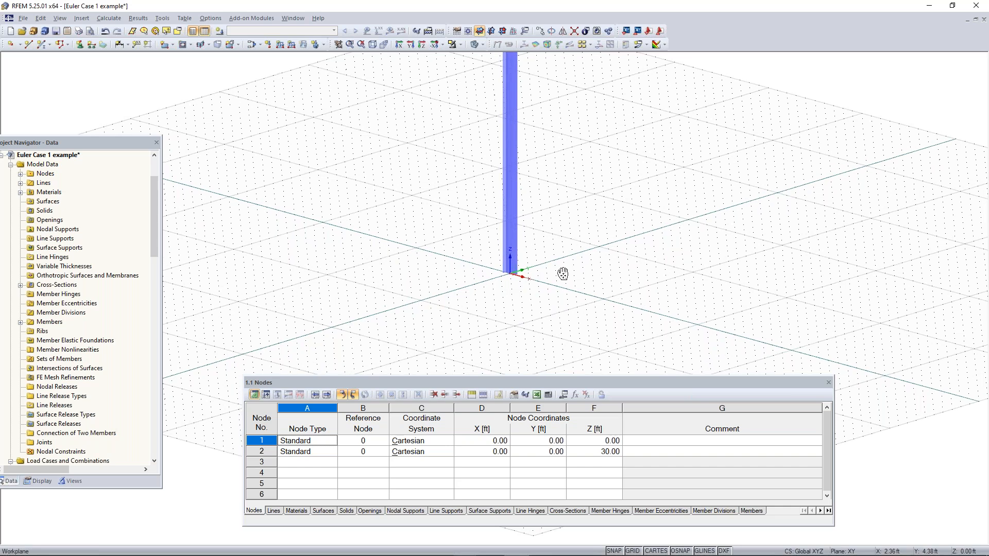
Examine the column's base at the origin from several angles
middle_drag(563, 273, 542, 282)
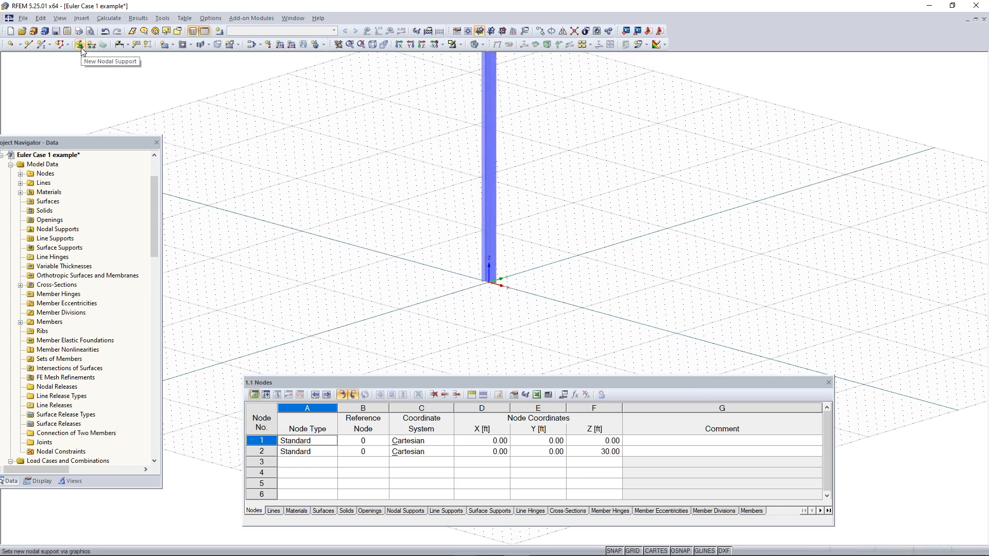
middle_drag(533, 296, 585, 283)
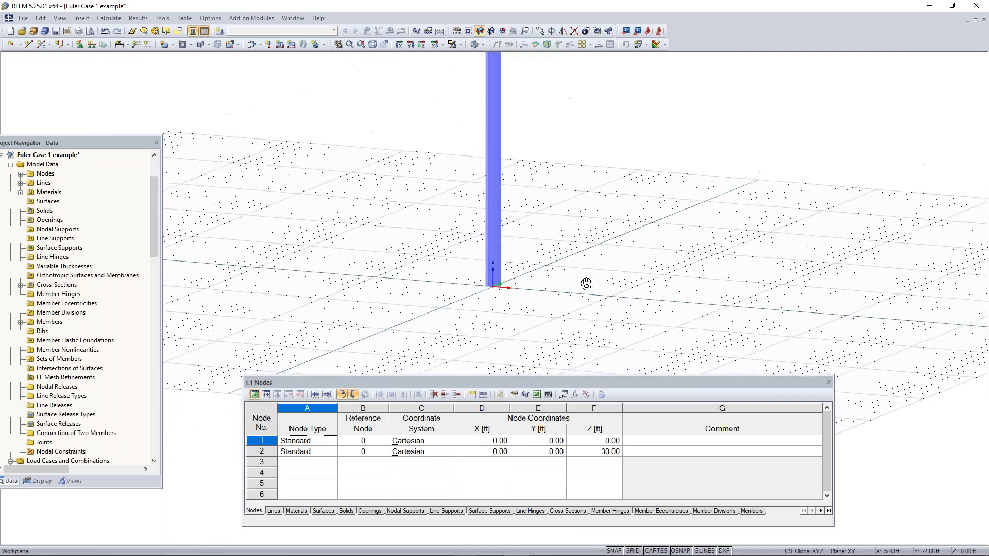
drag(382, 243, 287, 313)
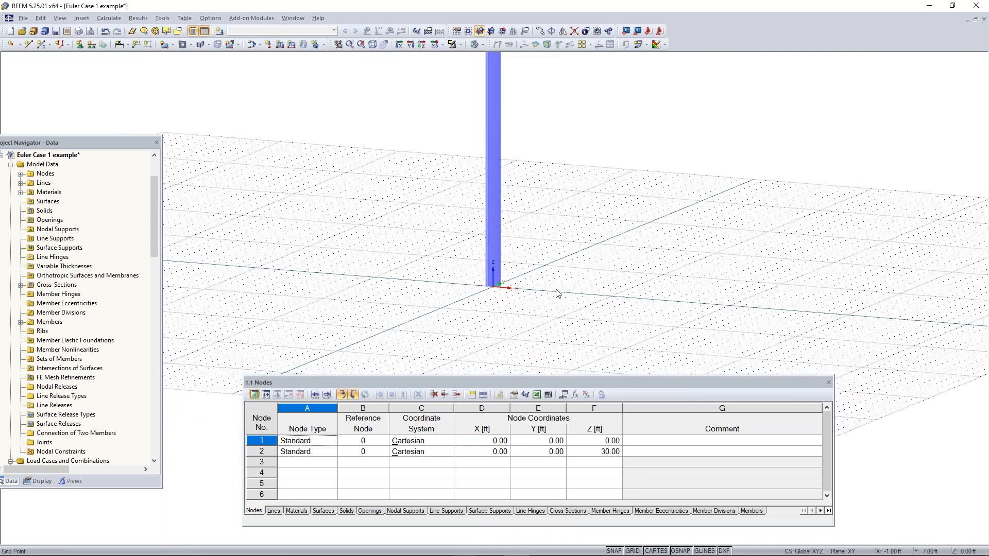
scroll(466, 309, up, 2)
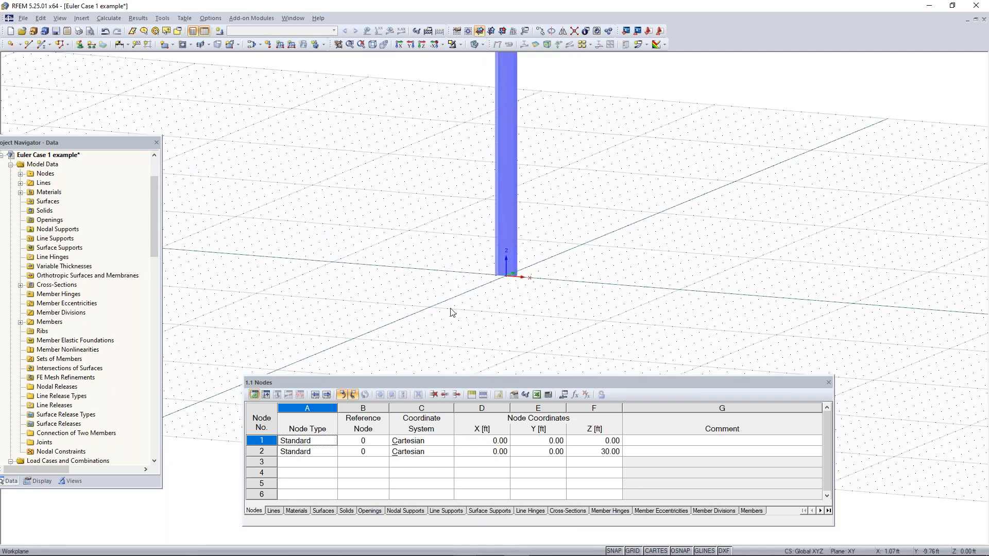
drag(445, 309, 662, 180)
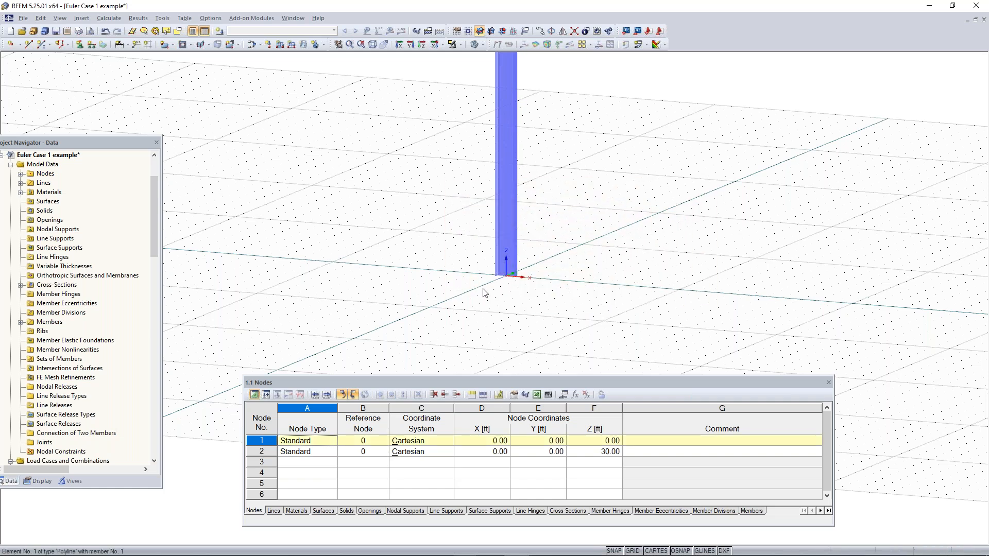
drag(466, 306, 515, 240)
scroll(512, 278, up, 3)
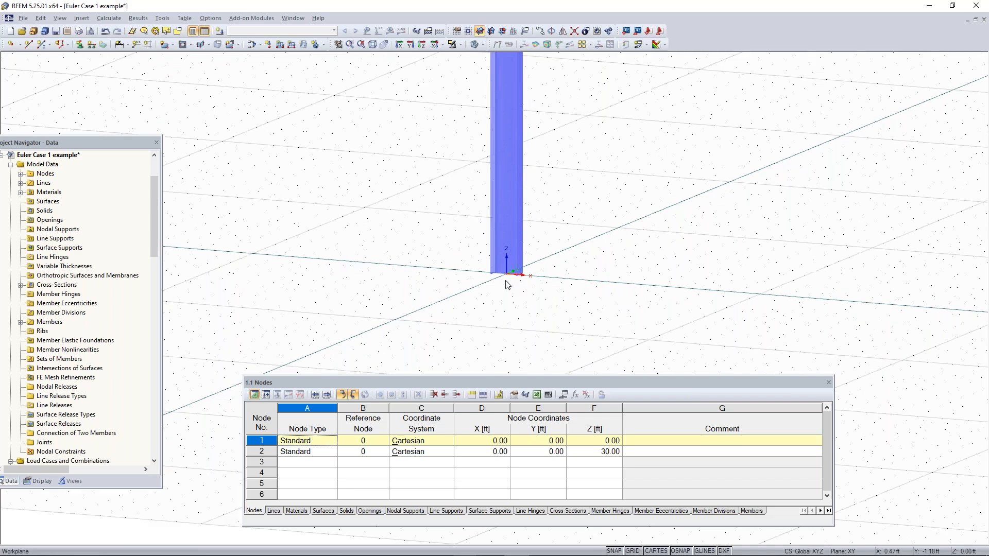
Examine the column's free top end and its full height above the work plane
scroll(534, 206, down, 4)
middle_drag(555, 142, 514, 398)
scroll(471, 189, up, 4)
drag(451, 204, 584, 115)
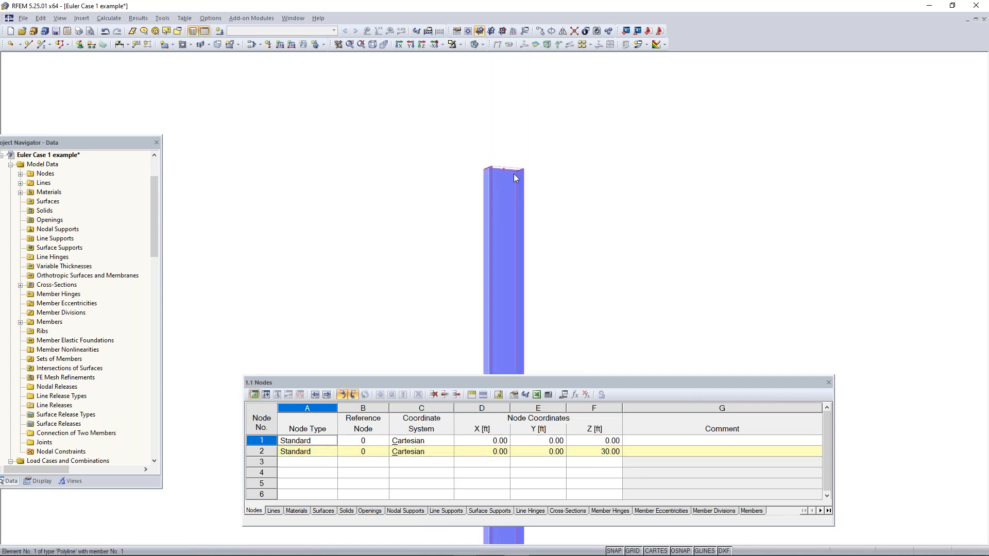
drag(608, 106, 369, 239)
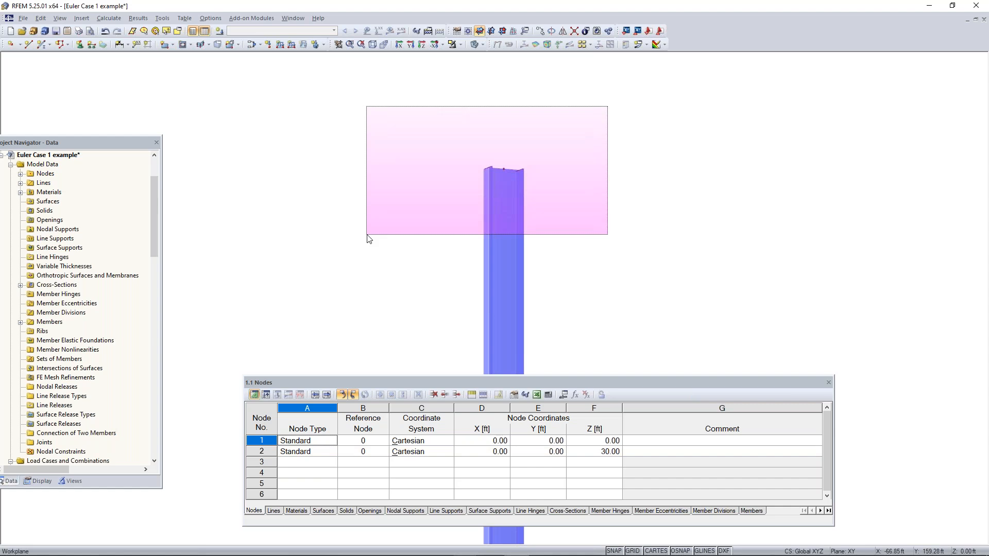
drag(367, 236, 367, 236)
scroll(376, 252, down, 7)
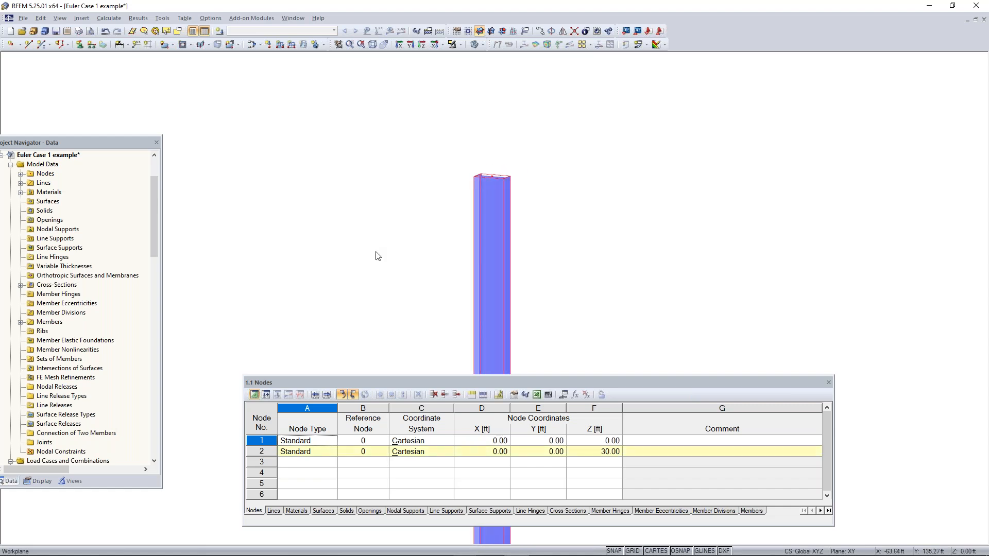
middle_drag(399, 315, 496, 149)
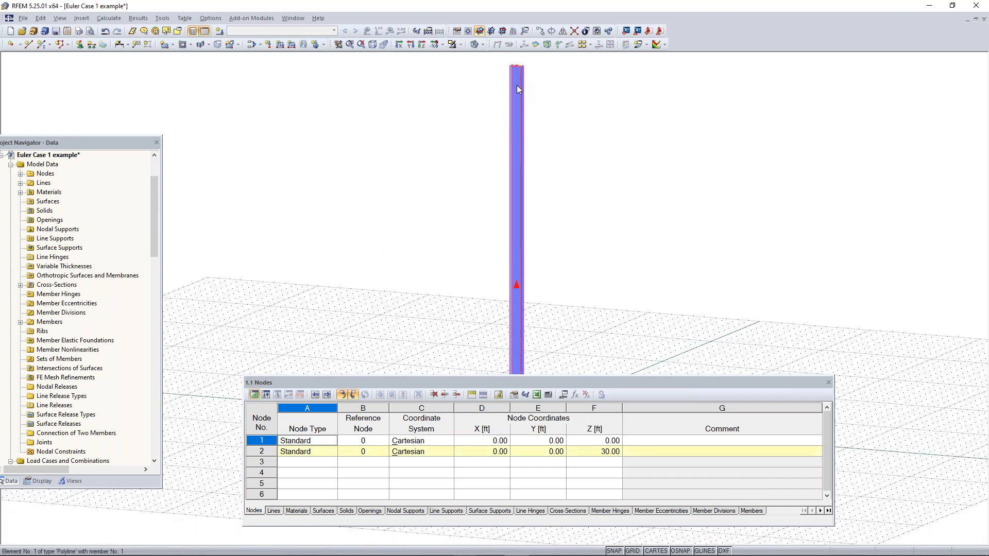
middle_drag(571, 225, 538, 290)
middle_drag(484, 149, 484, 201)
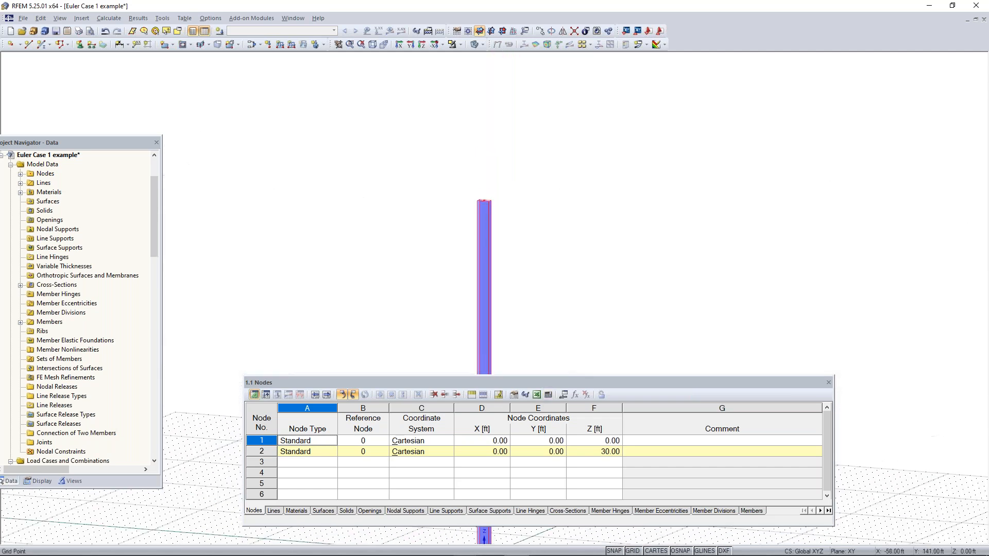
scroll(484, 202, up, 7)
click(385, 253)
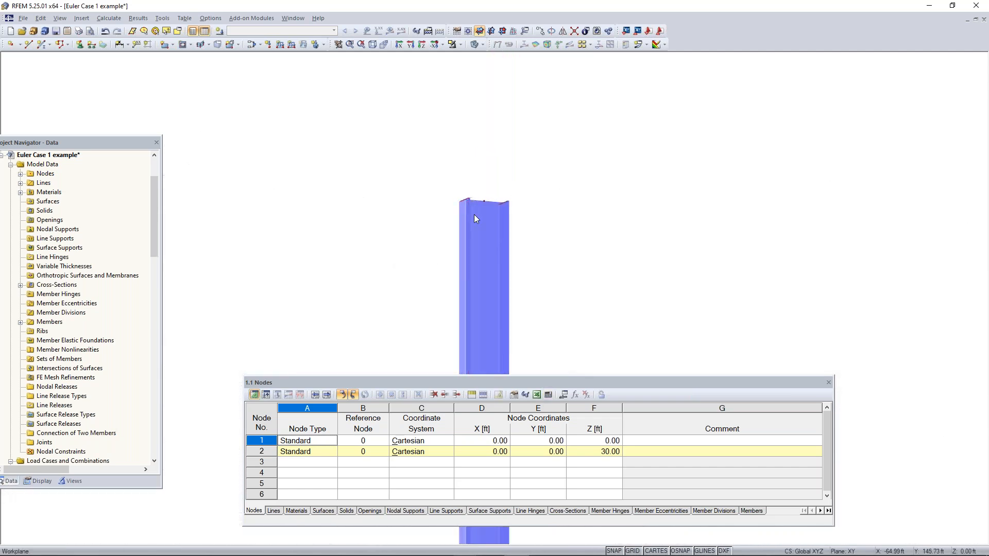
Place a Rigid nodal support on the column's base node at the origin and end support placement
click(80, 45)
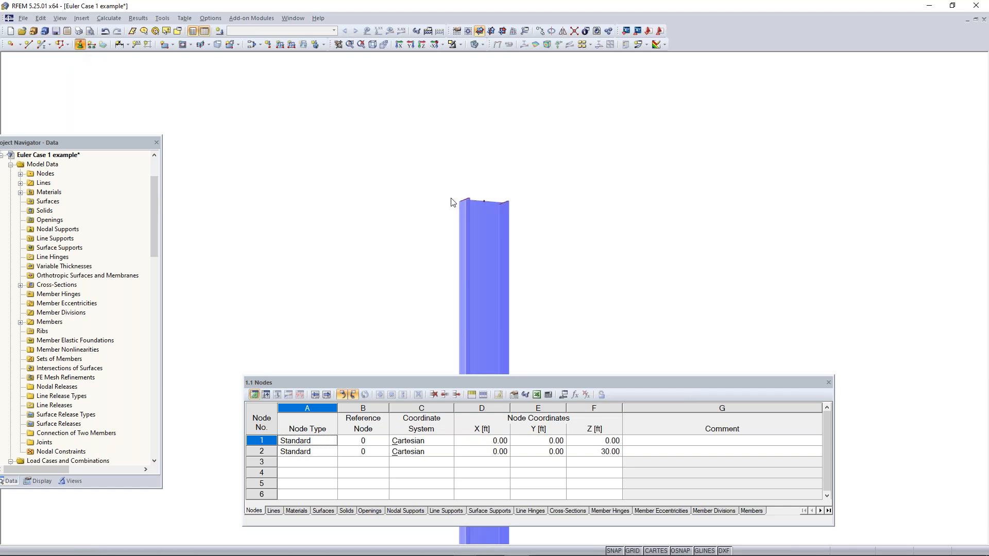
click(482, 206)
click(482, 206)
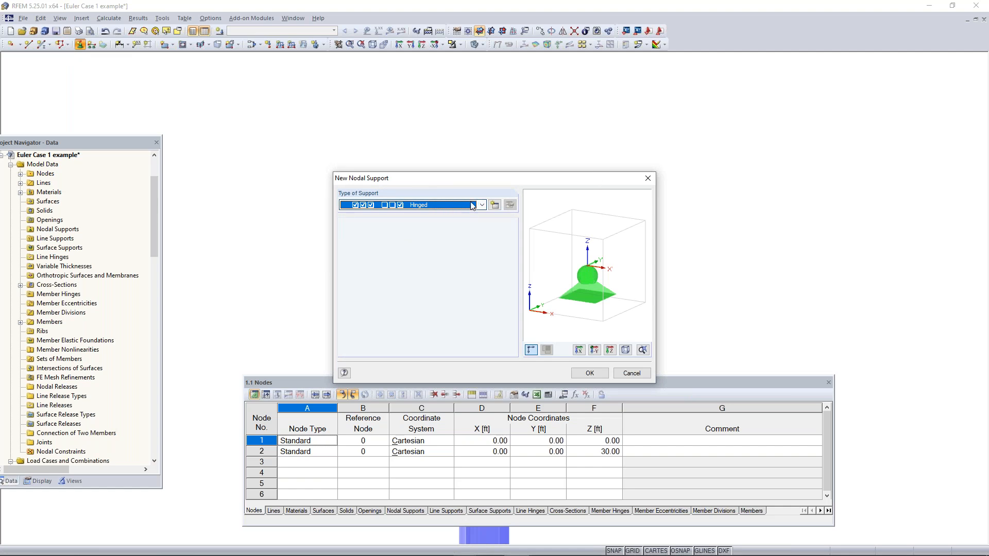
click(482, 205)
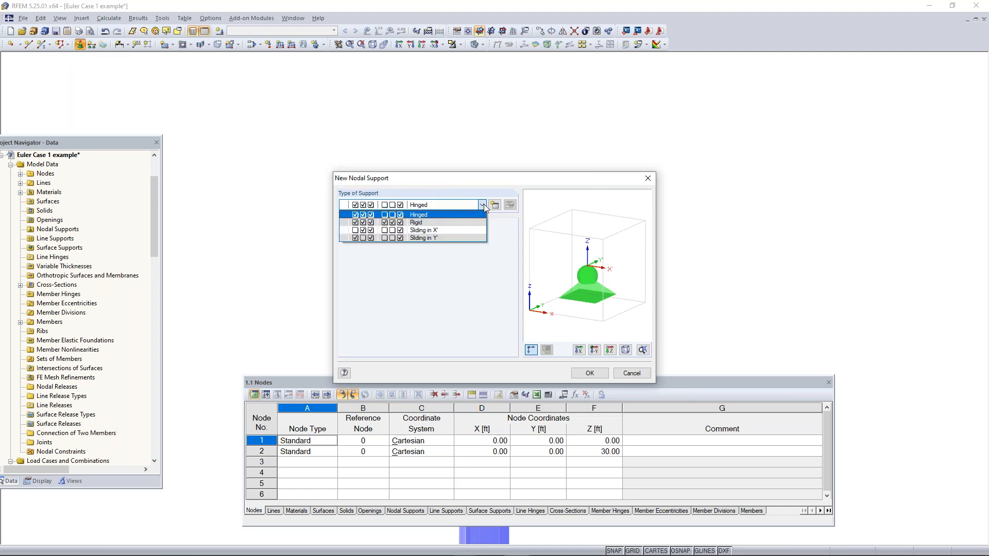
click(456, 222)
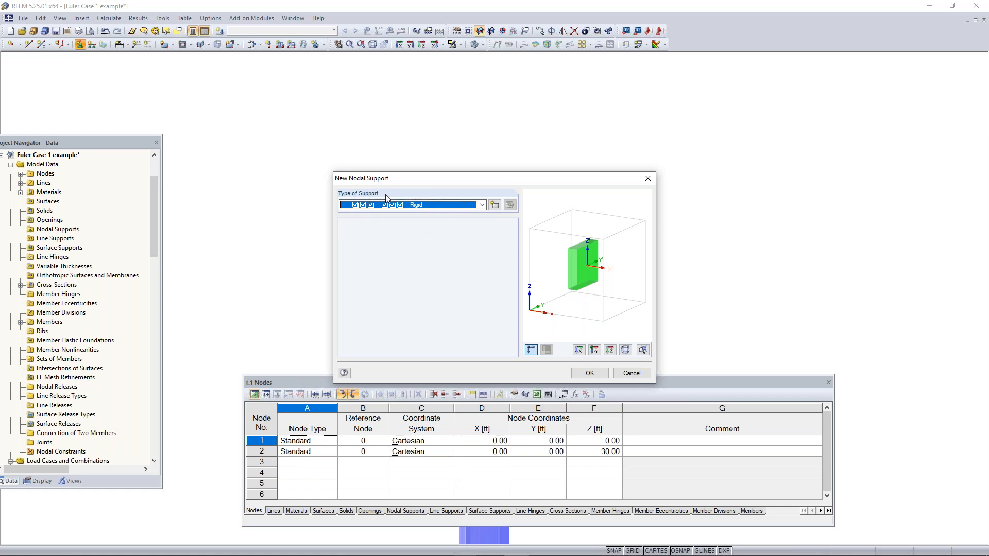
click(590, 373)
scroll(555, 326, down, 6)
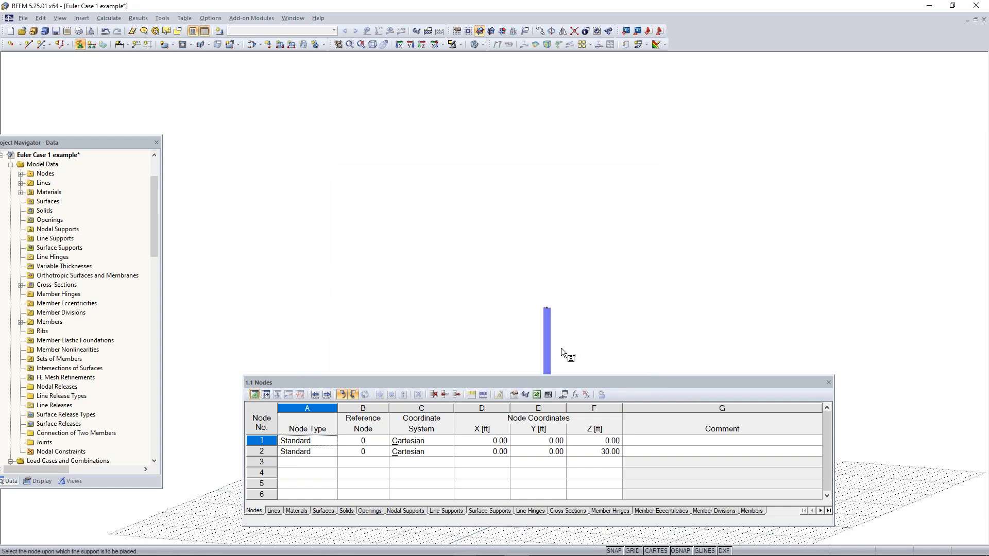
middle_drag(564, 311, 555, 165)
middle_drag(581, 283, 581, 206)
scroll(577, 282, up, 4)
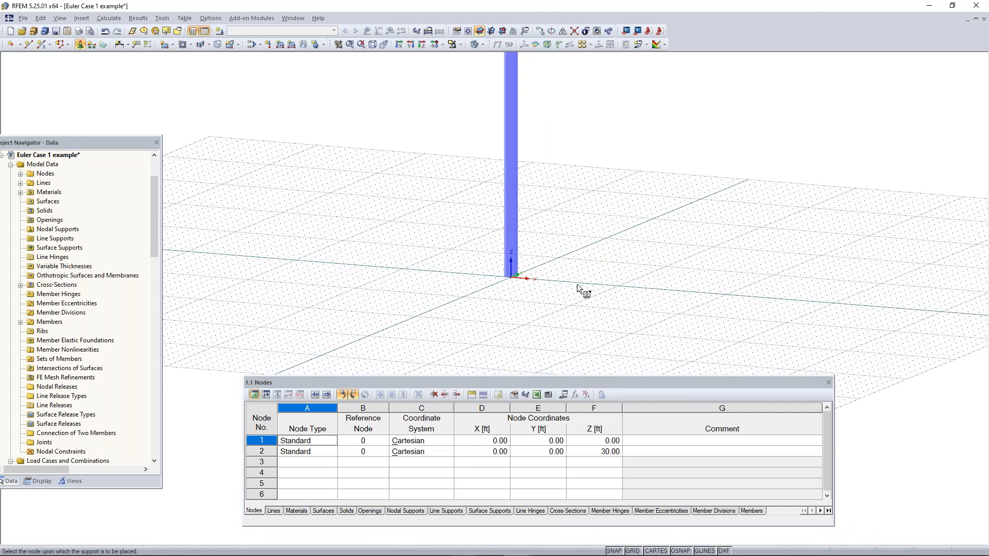
drag(418, 308, 649, 206)
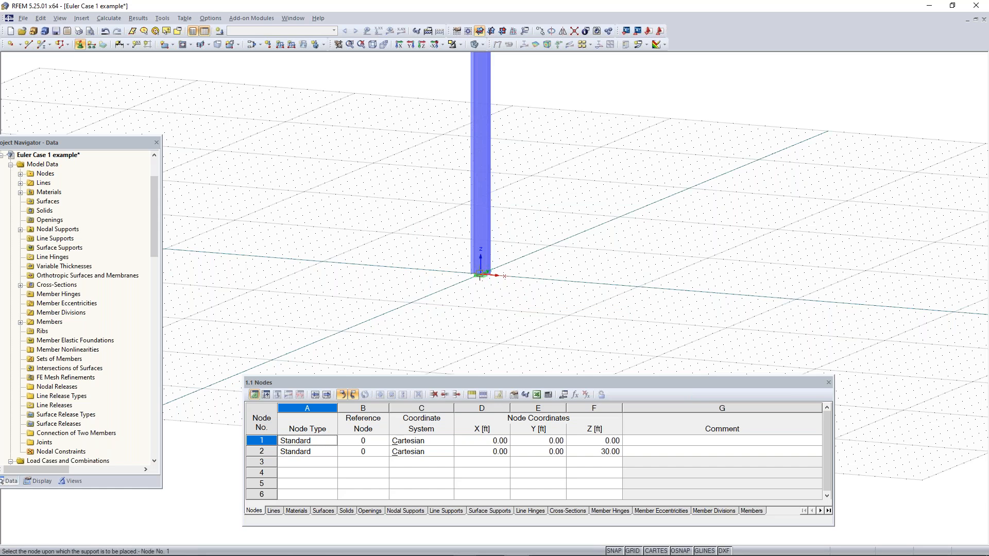
key(Escape)
Examine the rigid support at the column base up close, and view the whole column
scroll(479, 278, up, 3)
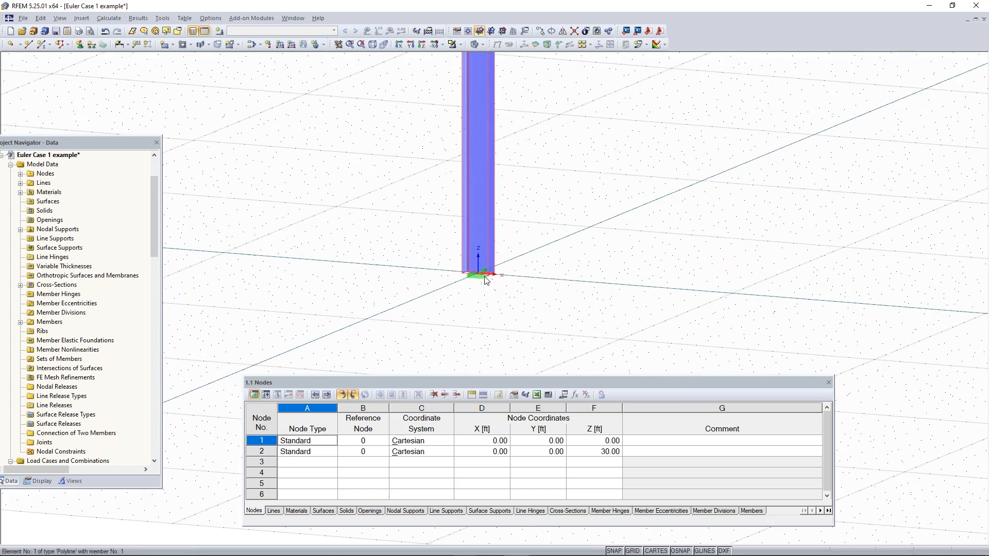
scroll(479, 278, up, 2)
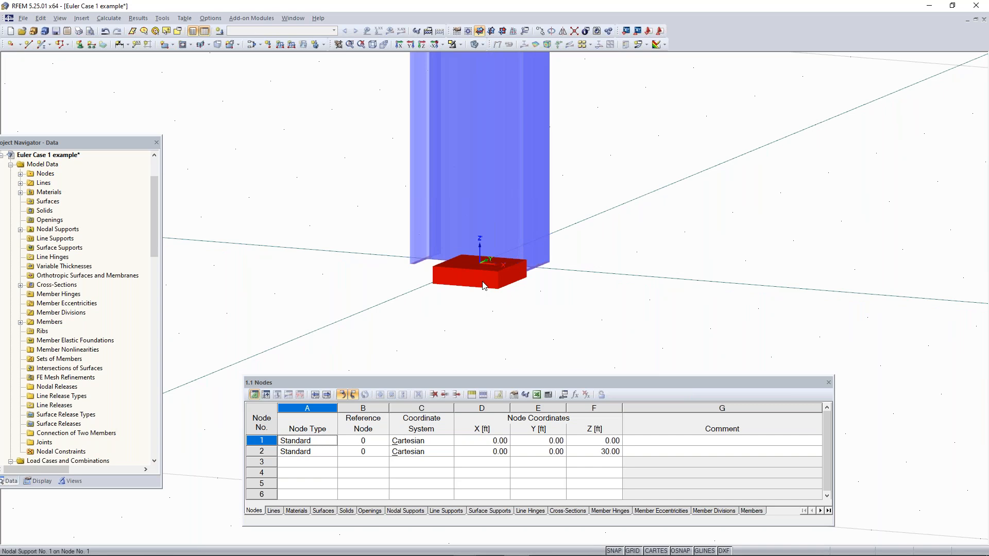
scroll(484, 286, down, 3)
right_click(478, 280)
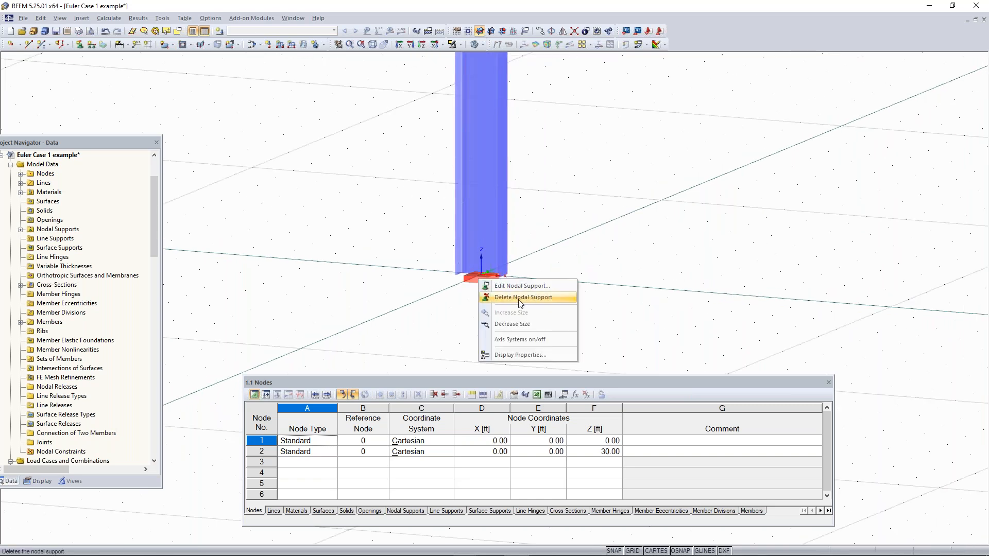
click(595, 310)
scroll(484, 285, down, 4)
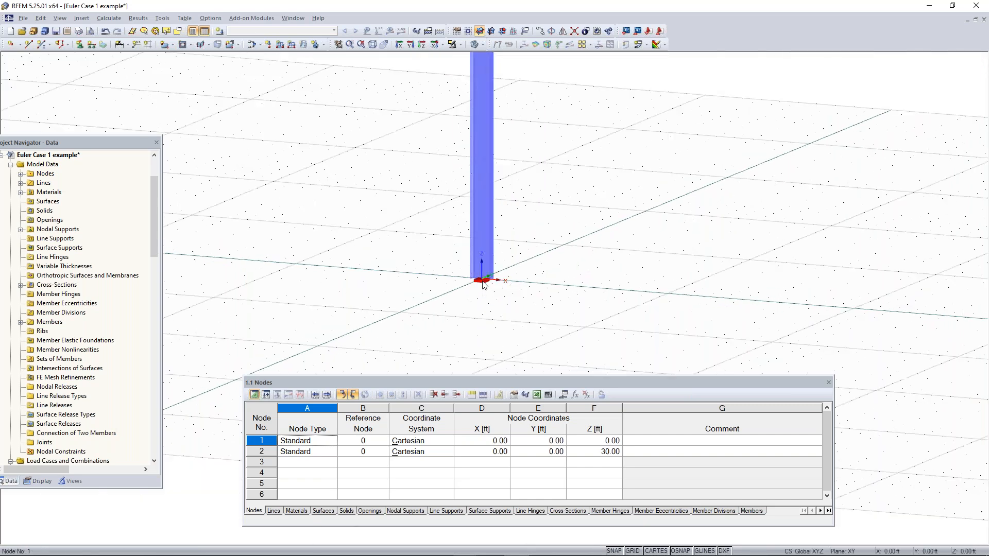
scroll(537, 156, down, 2)
ctrl+middle_drag(537, 156, 479, 280)
scroll(480, 288, up, 2)
middle_drag(541, 168, 528, 242)
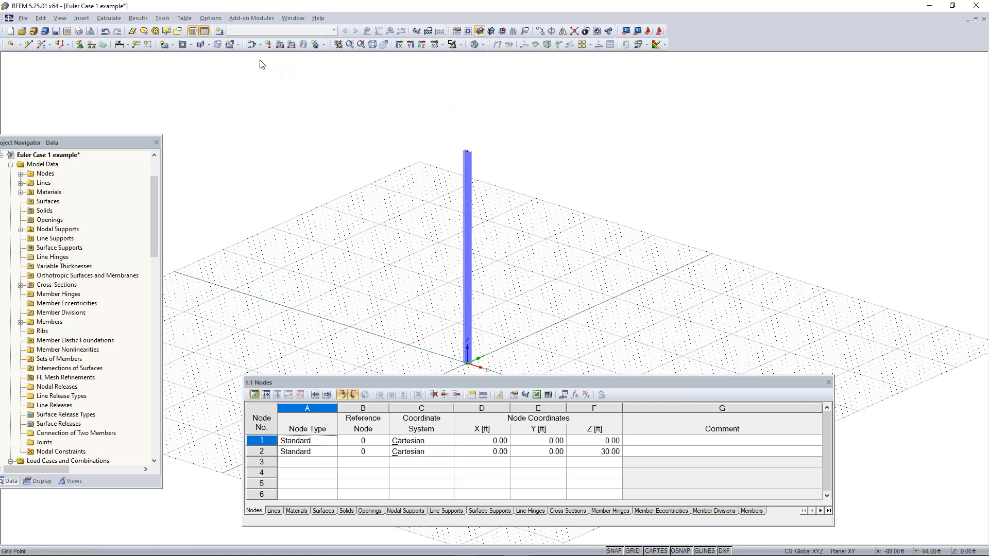
Create a Dead load case named Test with self-weight inactive, and review the load and result combinations before accepting
click(220, 31)
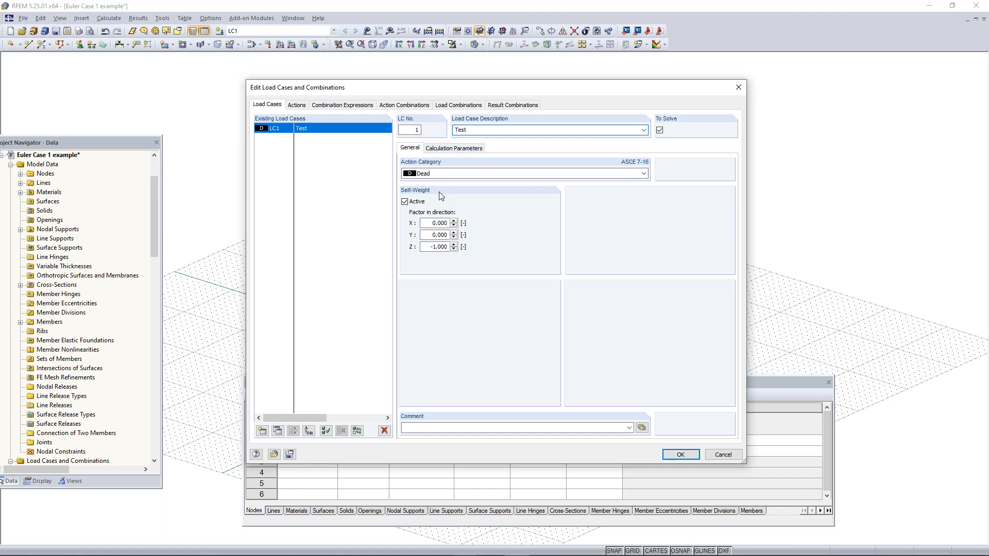
click(412, 204)
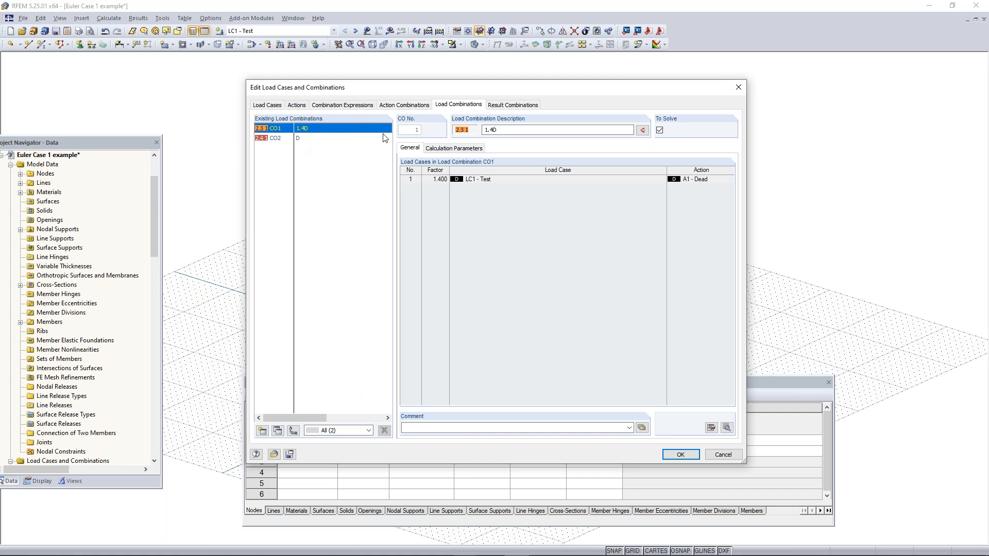
click(514, 106)
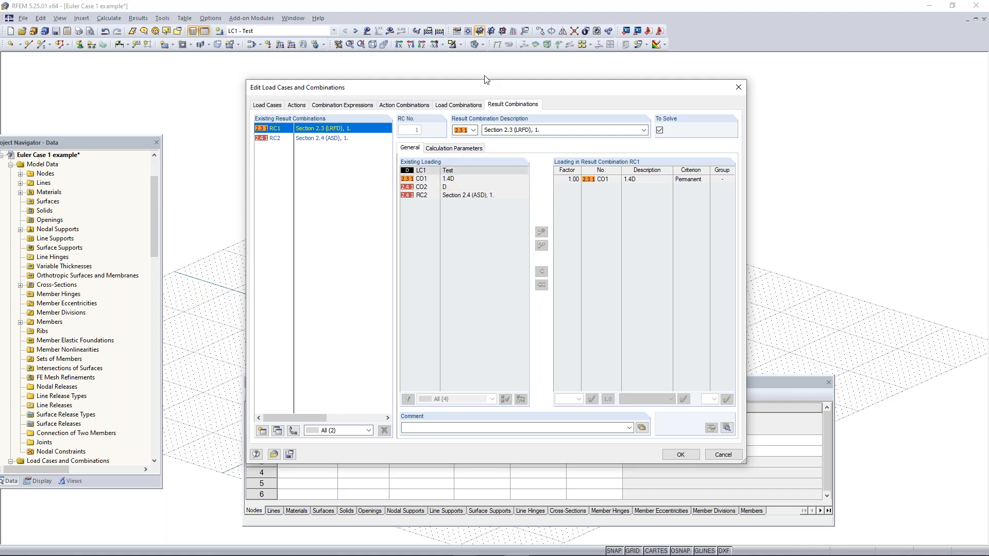
click(273, 106)
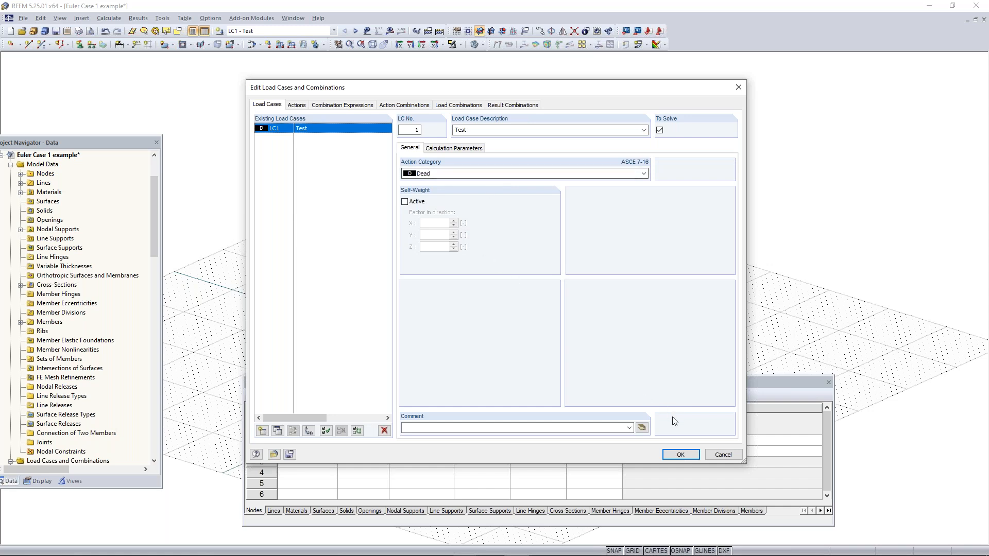
click(679, 454)
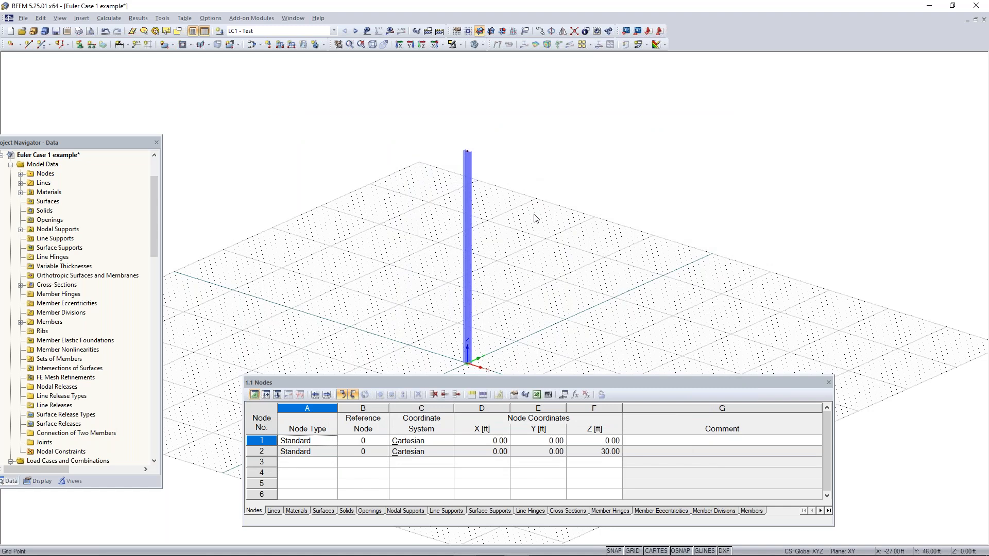
Define a new nodal load by components in Global XYZ with PX 2 kip and PZ -5 kip
ctrl+middle_drag(550, 299, 564, 251)
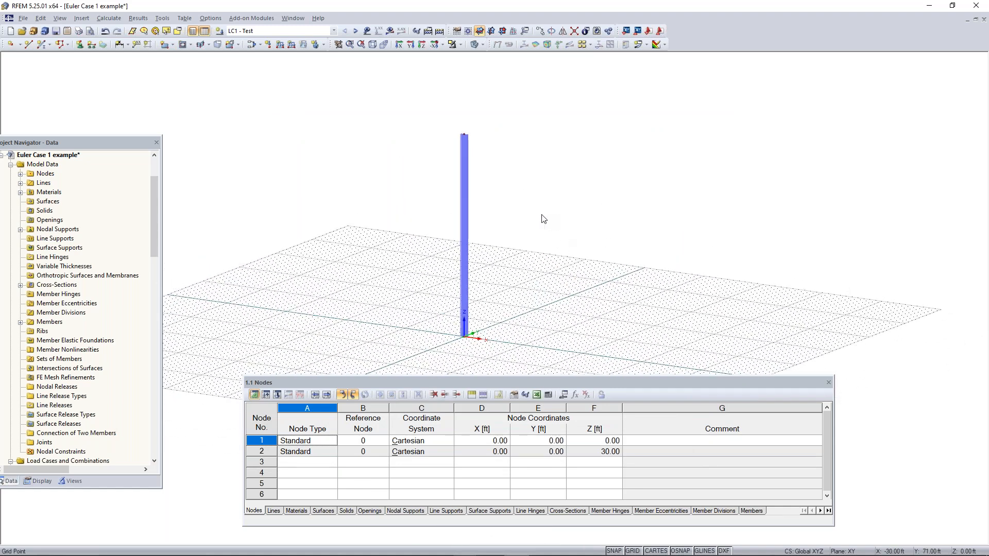
scroll(444, 140, up, 1)
scroll(443, 137, up, 2)
middle_drag(443, 159, 438, 206)
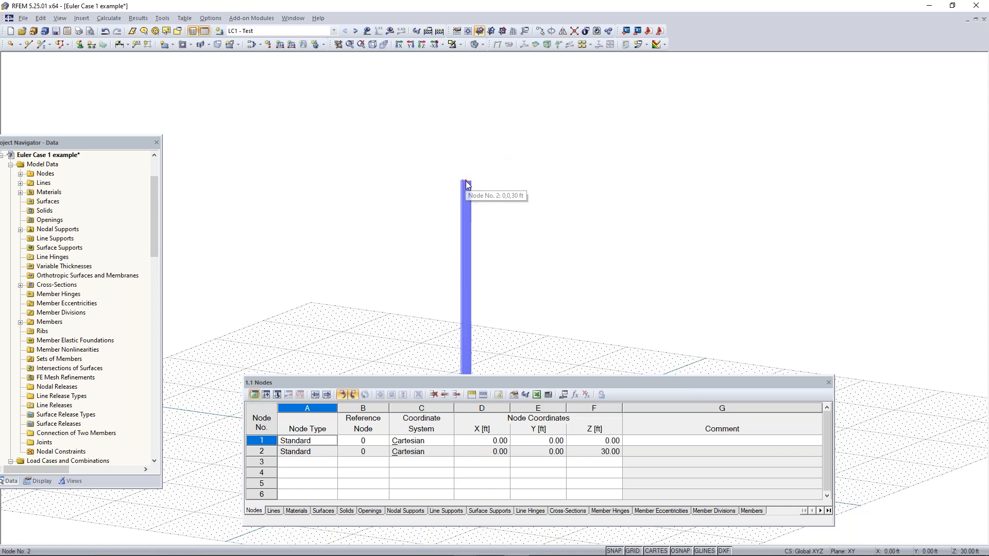
click(268, 46)
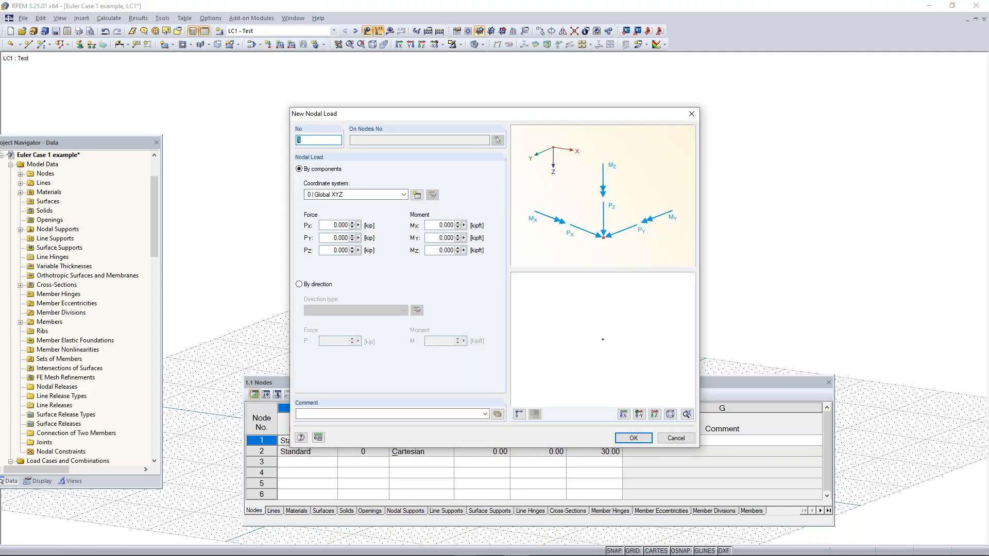
drag(431, 118, 478, 107)
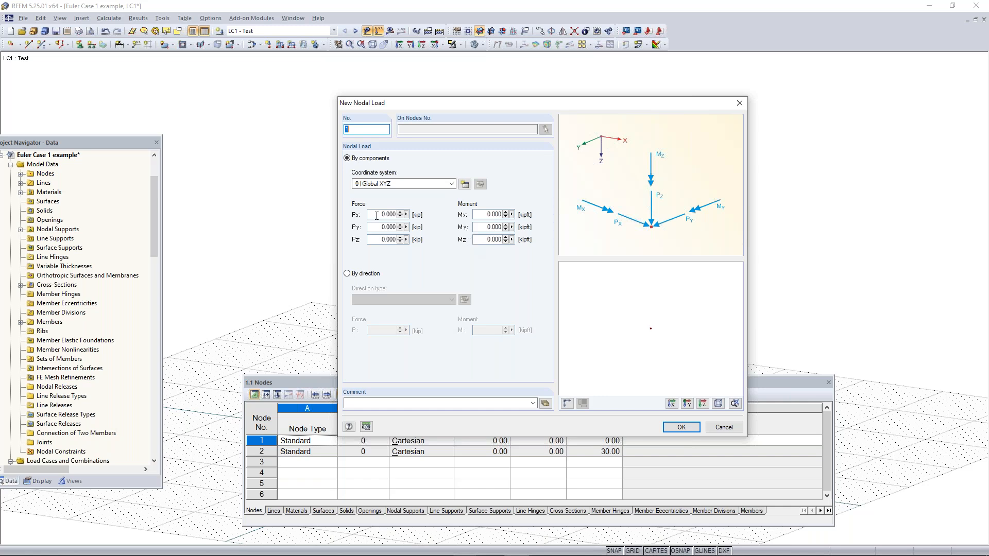
click(378, 240)
text(-5)
click(375, 217)
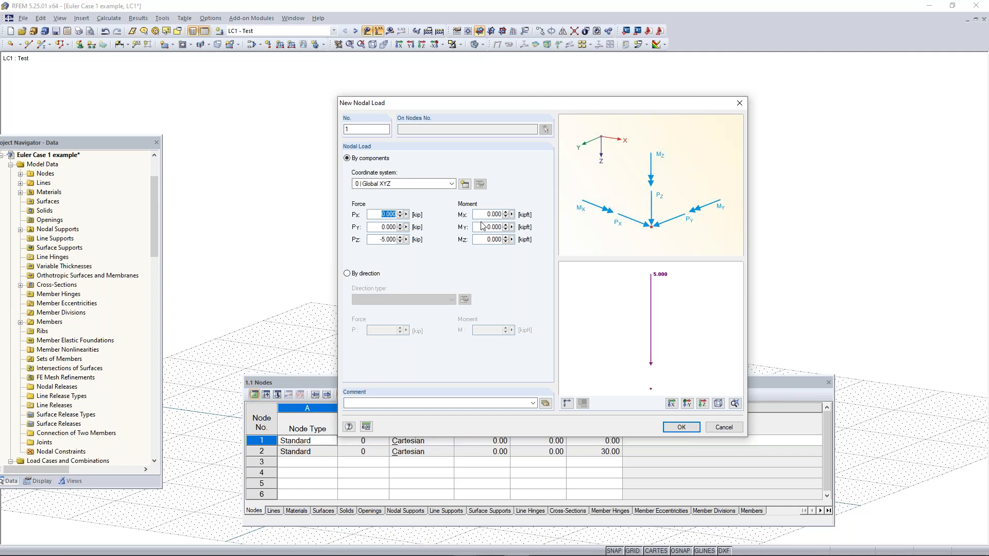
text(2)
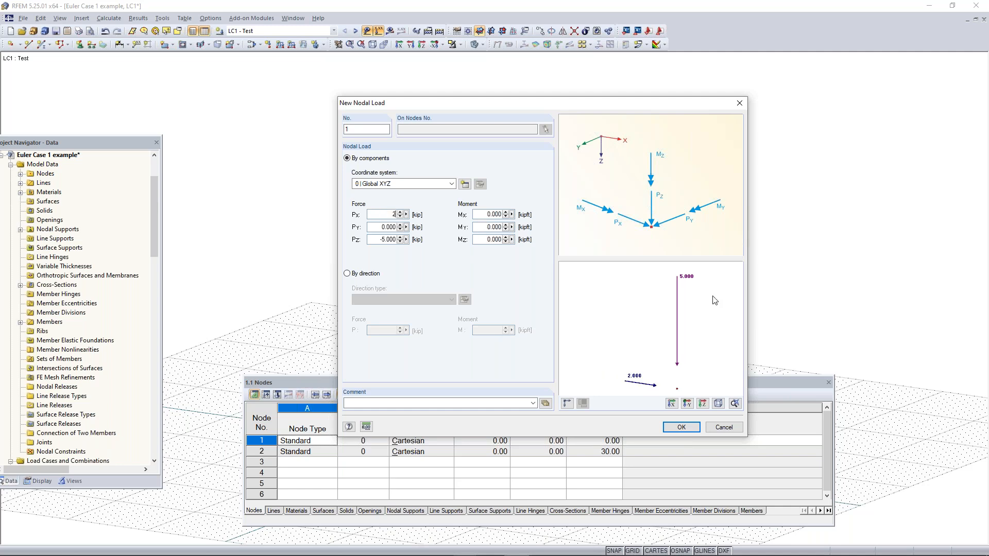
mouse_move(697, 353)
middle_down()
mouse_move(678, 318)
mouse_move(661, 335)
mouse_move(681, 383)
mouse_move(670, 343)
mouse_move(668, 352)
middle_up()
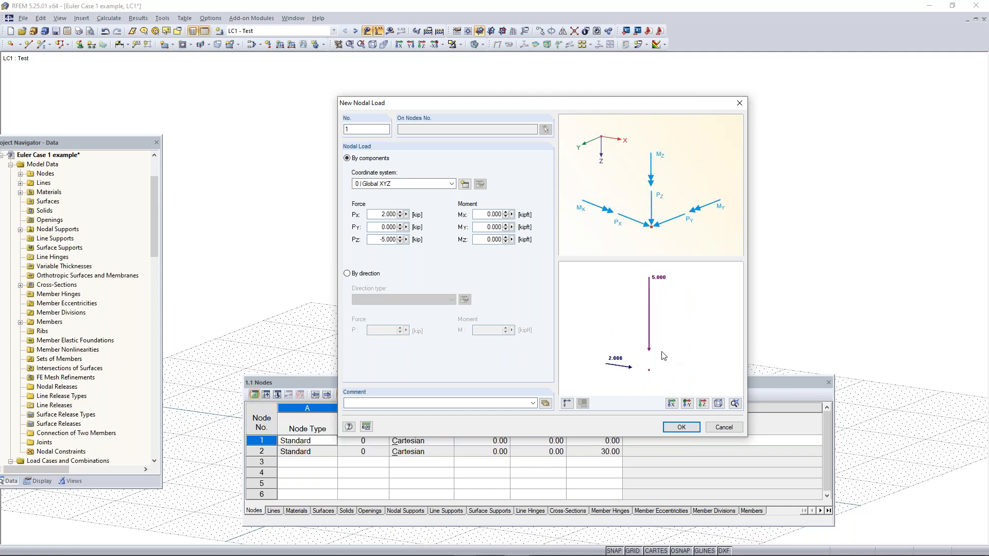
Apply the defined nodal load to the column's free top node and end load placement
click(689, 429)
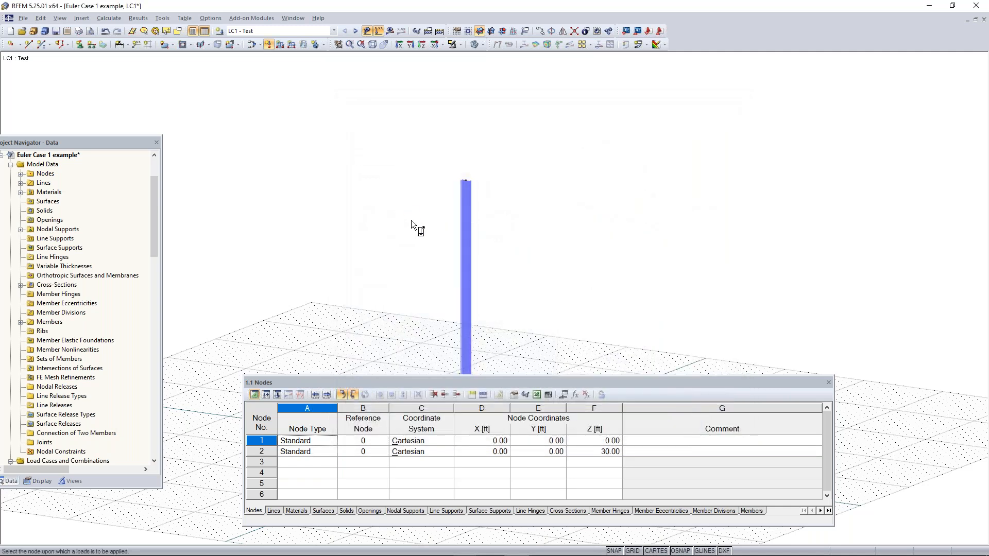
click(467, 178)
key(Escape)
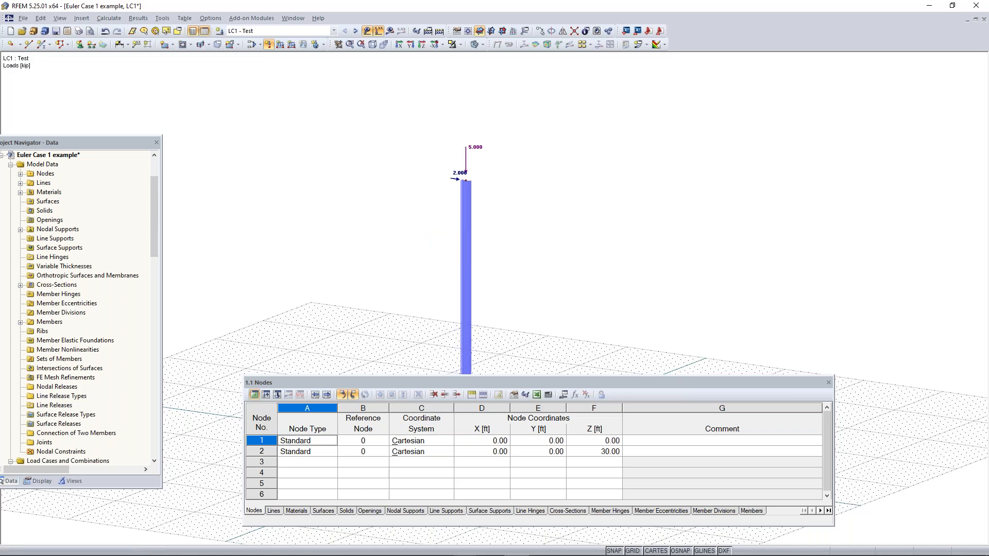
Calculate the model and display the column's global deformation u for load case Test
scroll(504, 190, down, 2)
middle_drag(530, 276, 654, 252)
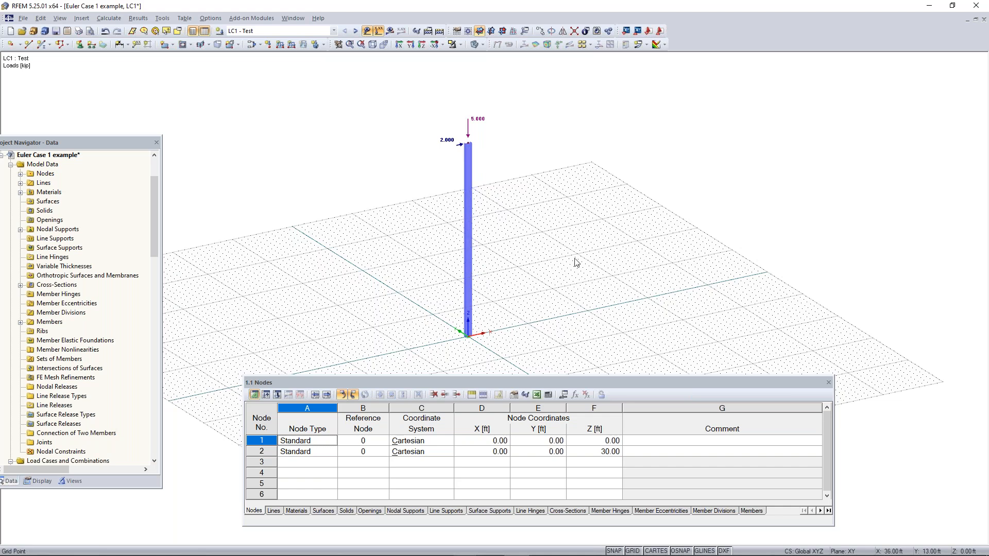
click(439, 33)
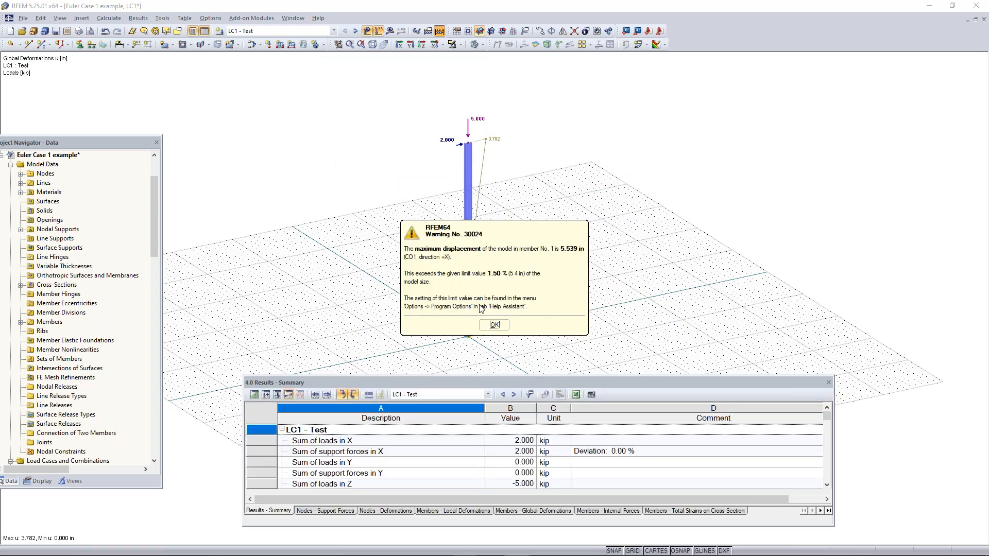
click(493, 325)
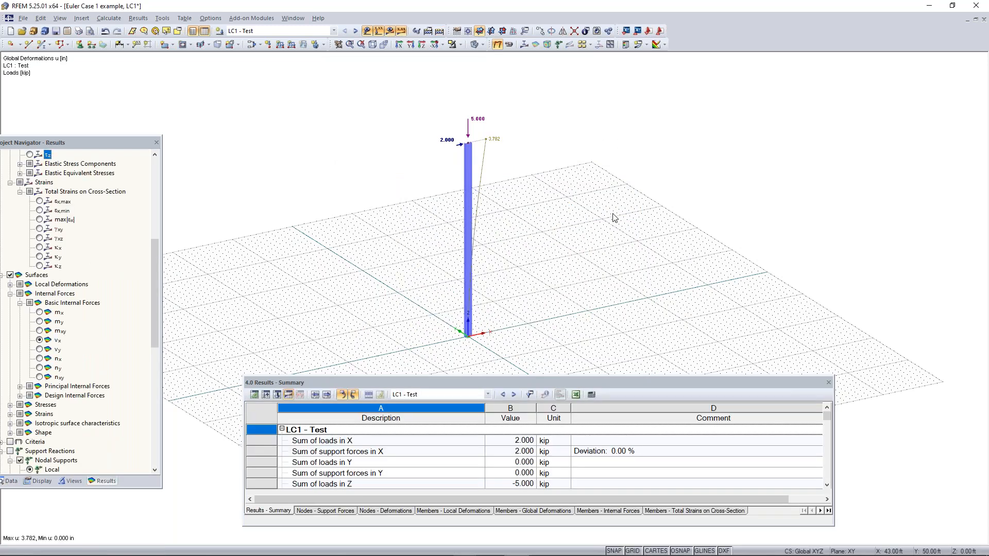
middle_drag(493, 152, 521, 138)
ctrl+middle_drag(607, 259, 548, 244)
right_drag(549, 244, 546, 241)
drag(48, 144, 55, 119)
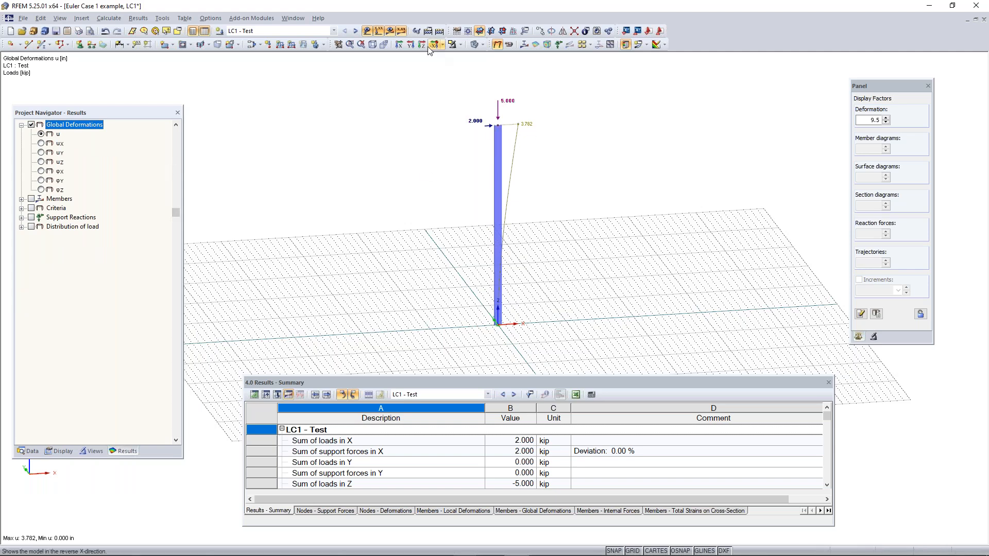
View the deformed column face-on in the XZ plane, with the results table closed and the grid turned off
click(410, 45)
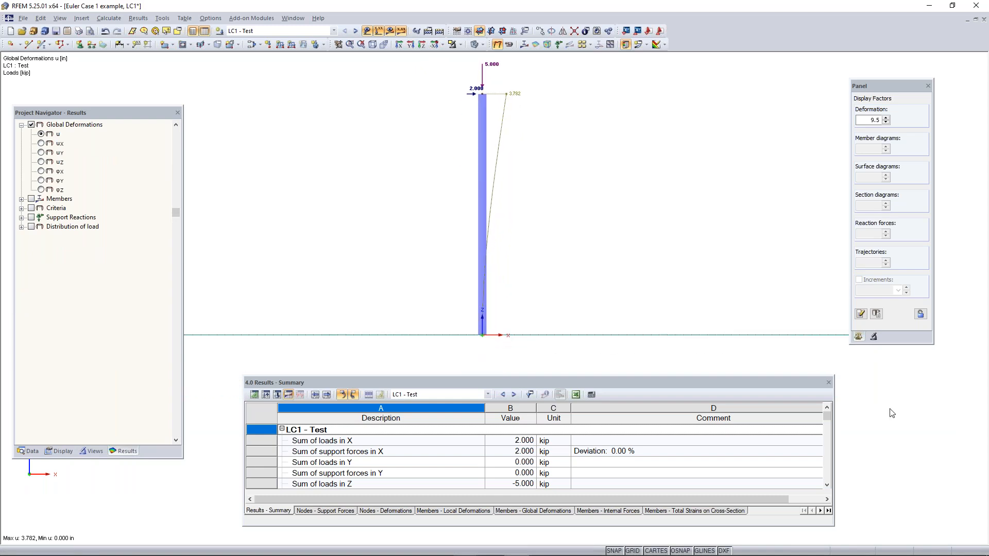
click(828, 382)
click(639, 551)
middle_drag(519, 231, 543, 358)
scroll(510, 323, up, 4)
scroll(582, 318, up, 1)
scroll(542, 357, down, 1)
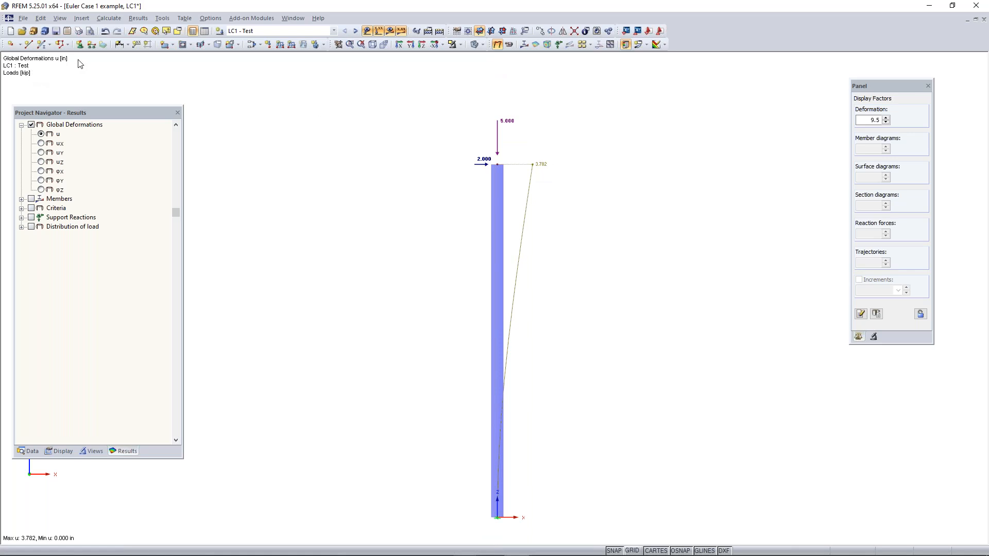
Set the display of member deformations to Cross-Sections Colored
click(68, 452)
scroll(59, 285, down, 15)
scroll(59, 285, up, 7)
scroll(59, 285, up, 10)
click(22, 143)
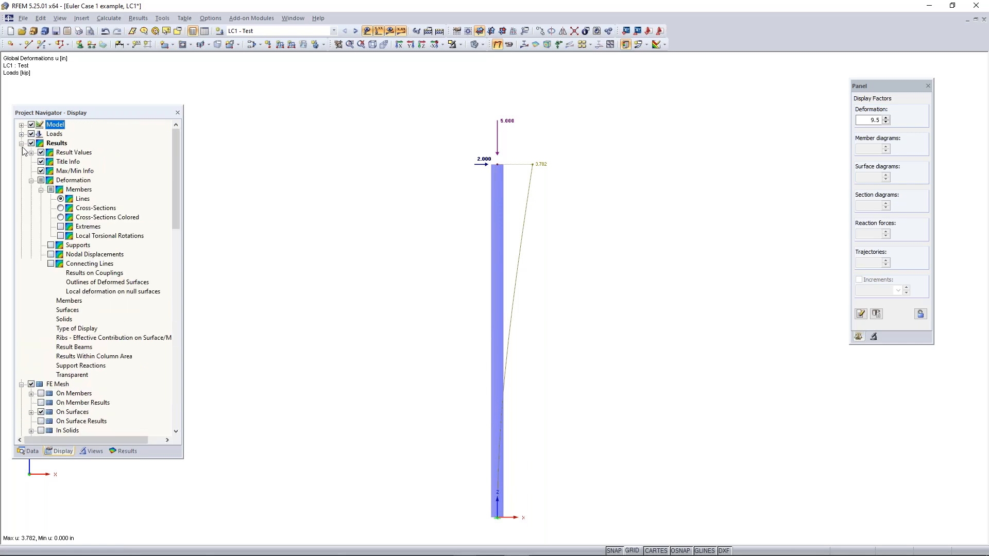
click(60, 217)
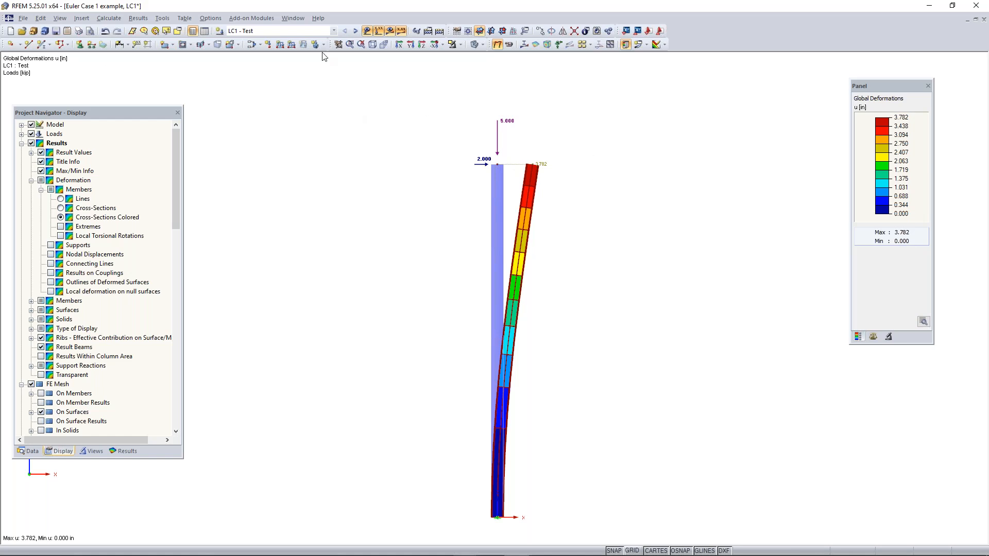
Show the member internal forces My and examine the bending moment diagram at the column's base
click(124, 451)
click(21, 199)
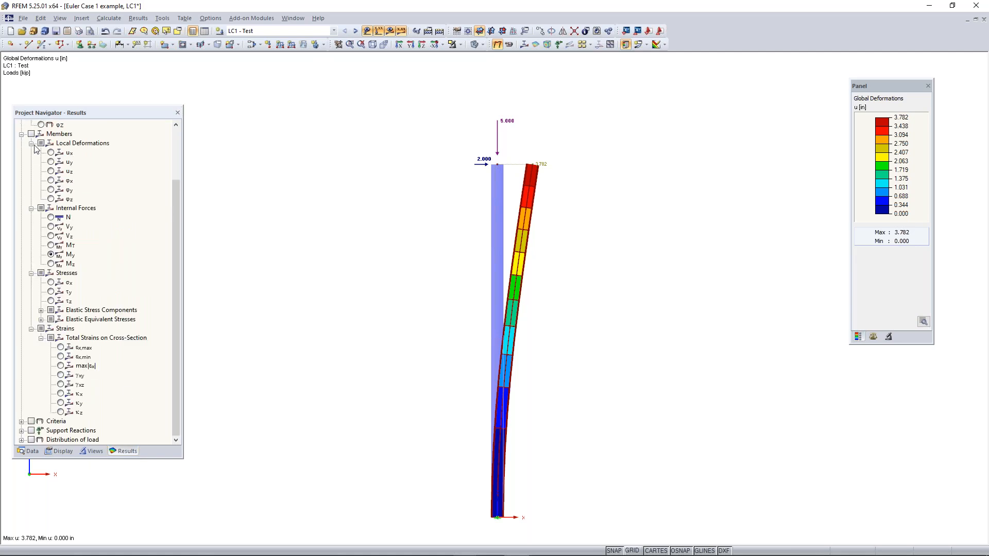
click(31, 134)
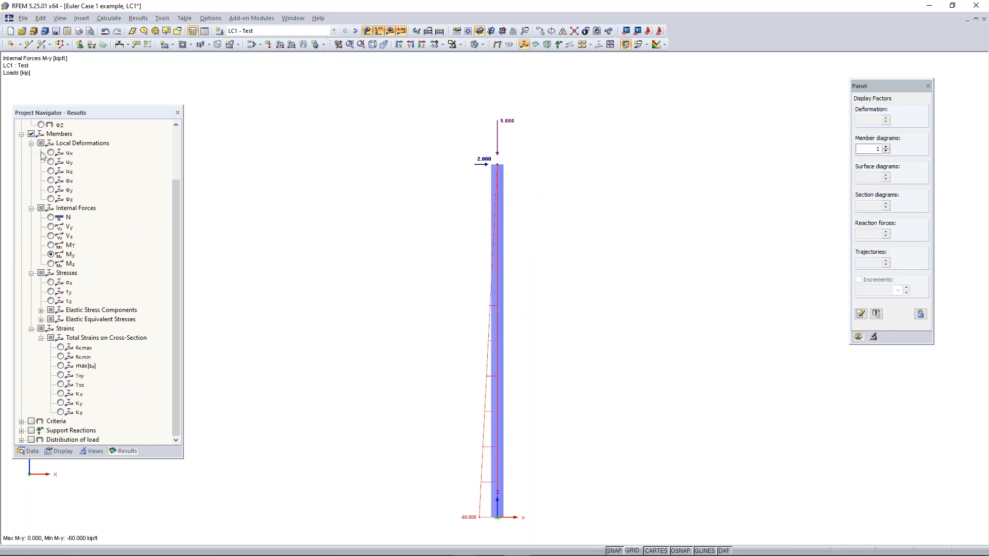
scroll(41, 157, up, 3)
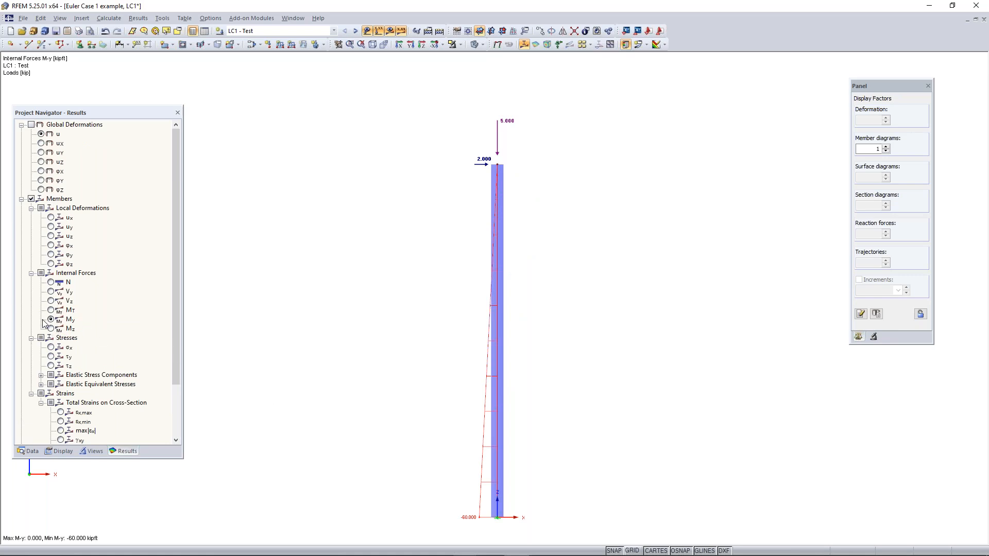
middle_drag(456, 500, 456, 477)
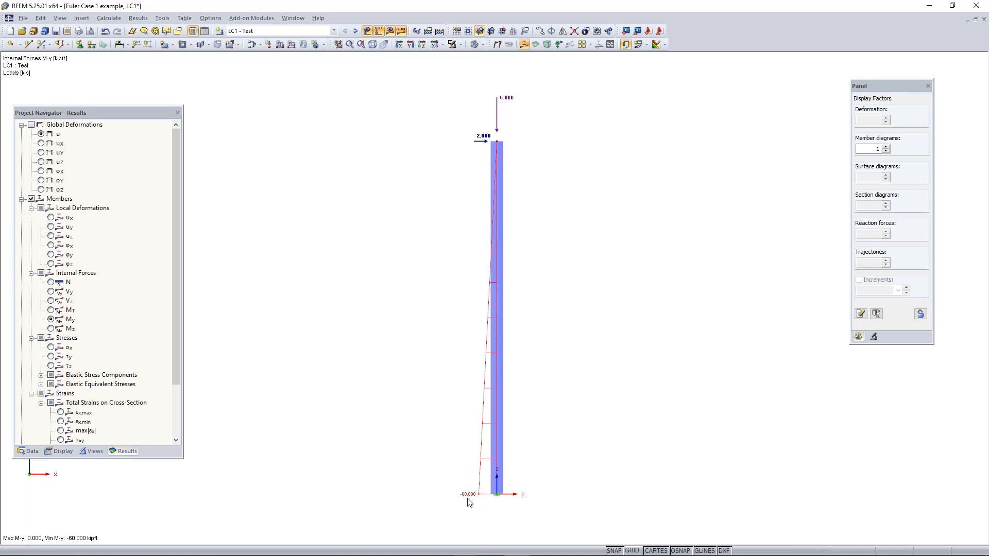
scroll(525, 496, up, 3)
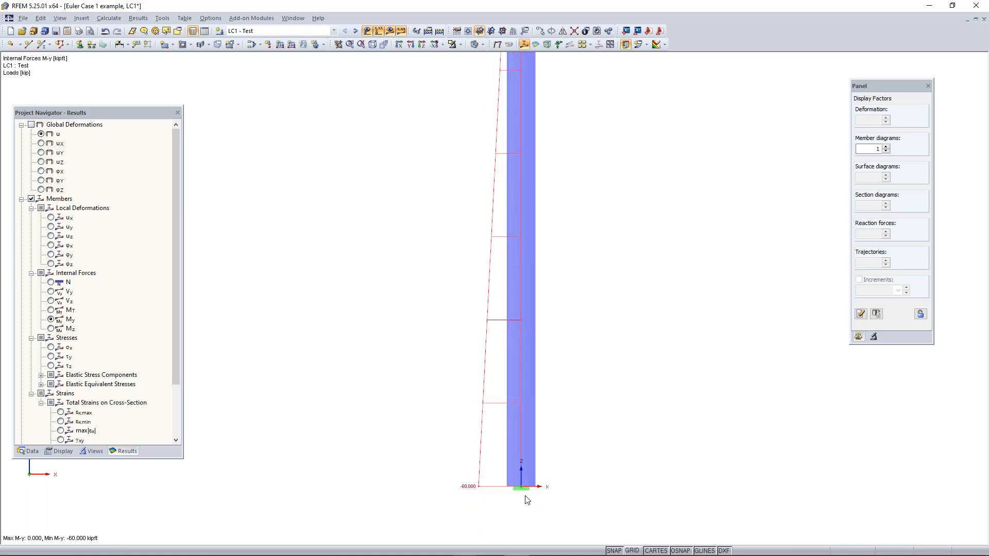
middle_drag(451, 488, 459, 463)
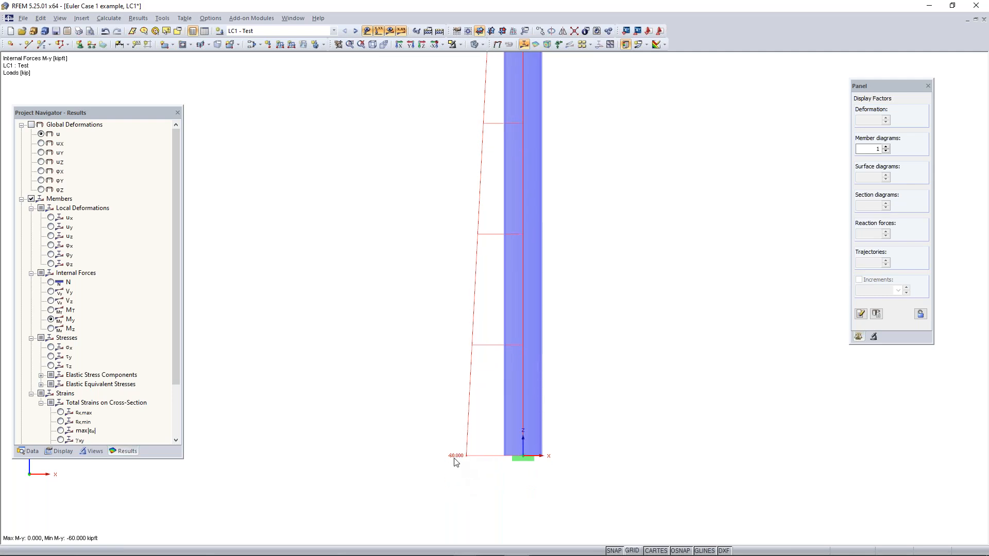
scroll(464, 453, down, 3)
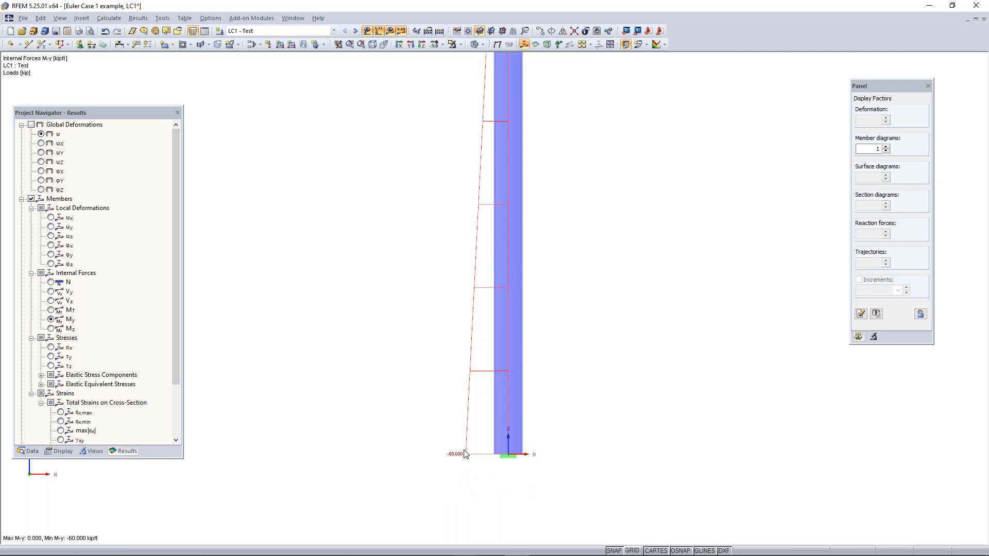
scroll(466, 435, down, 3)
ctrl+middle_drag(519, 302, 532, 331)
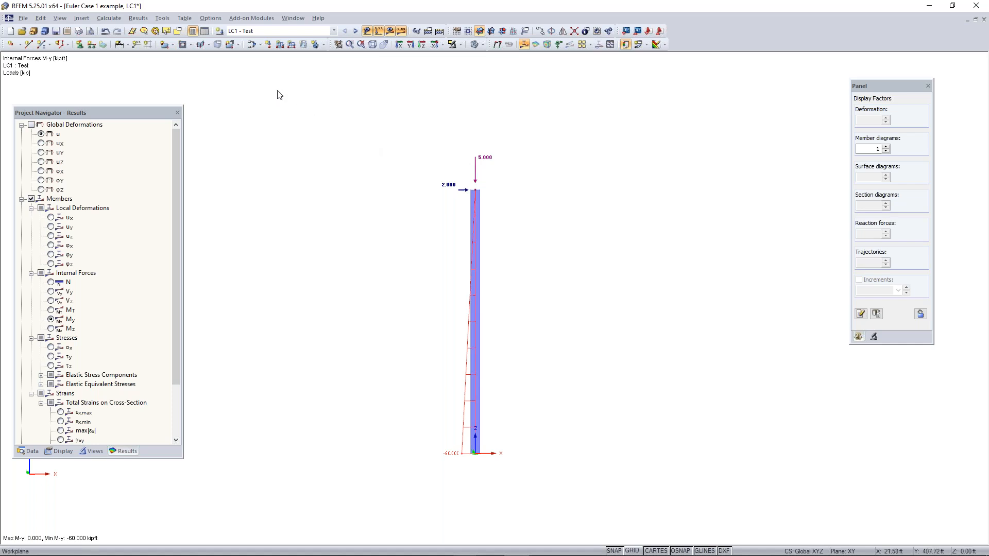
Change load case Test's method of analysis to Second-order analysis (P-Delta / P-delta) and accept the load case settings
click(253, 45)
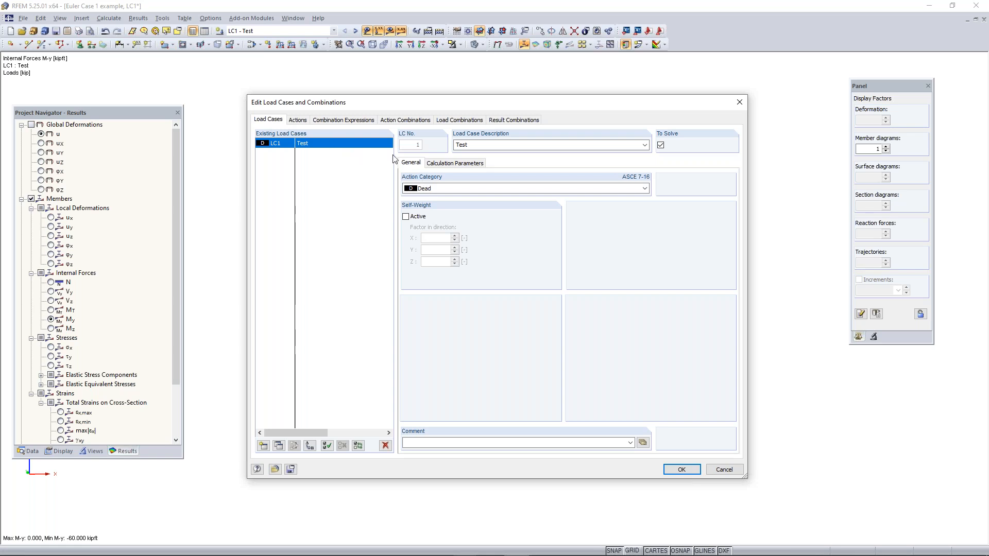
click(460, 165)
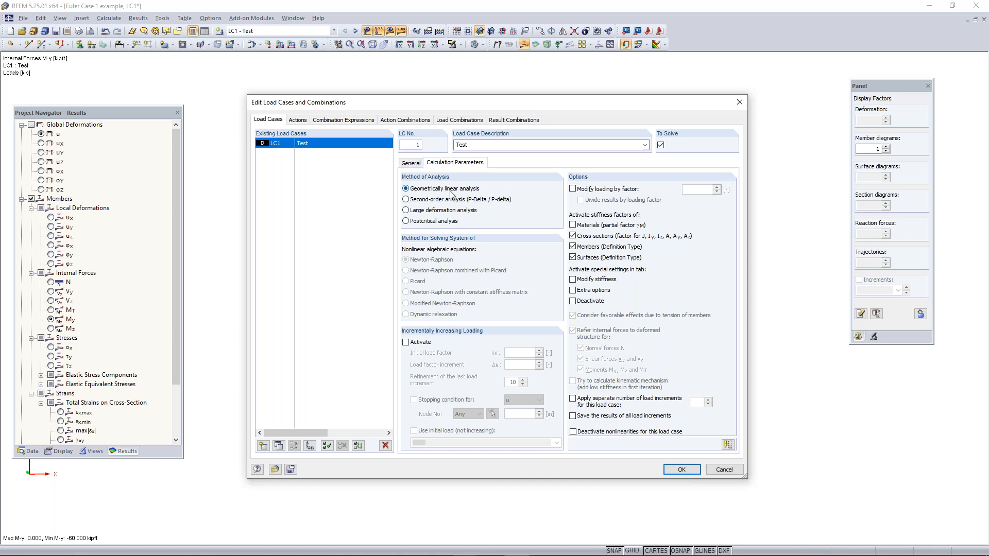
click(436, 200)
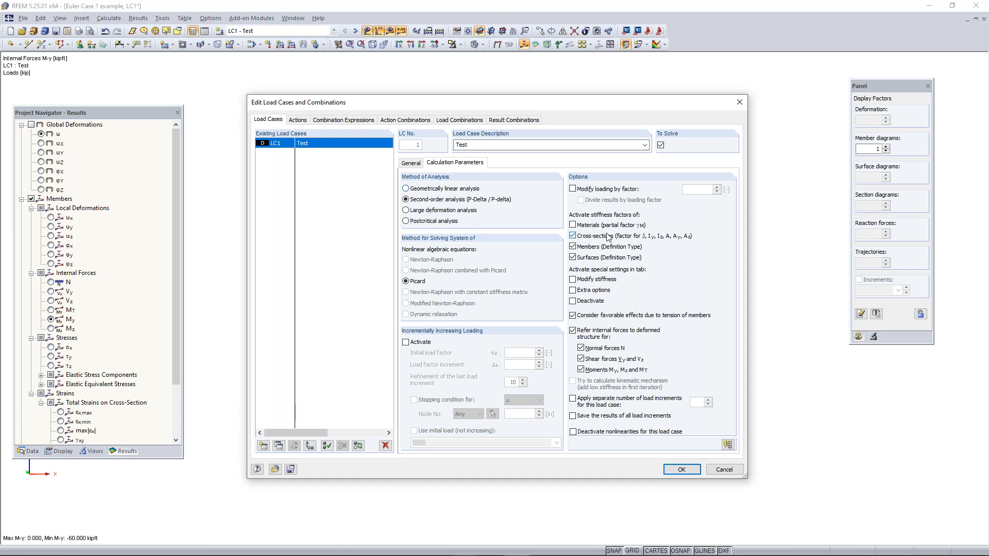
click(681, 470)
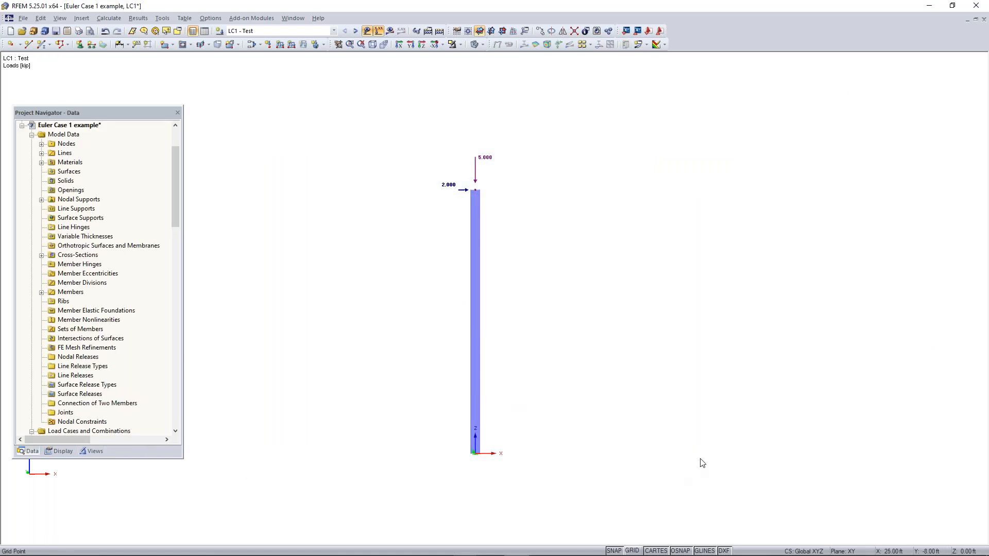
Recalculate load case Test with its second-order settings and display the column's My moment diagram
click(390, 30)
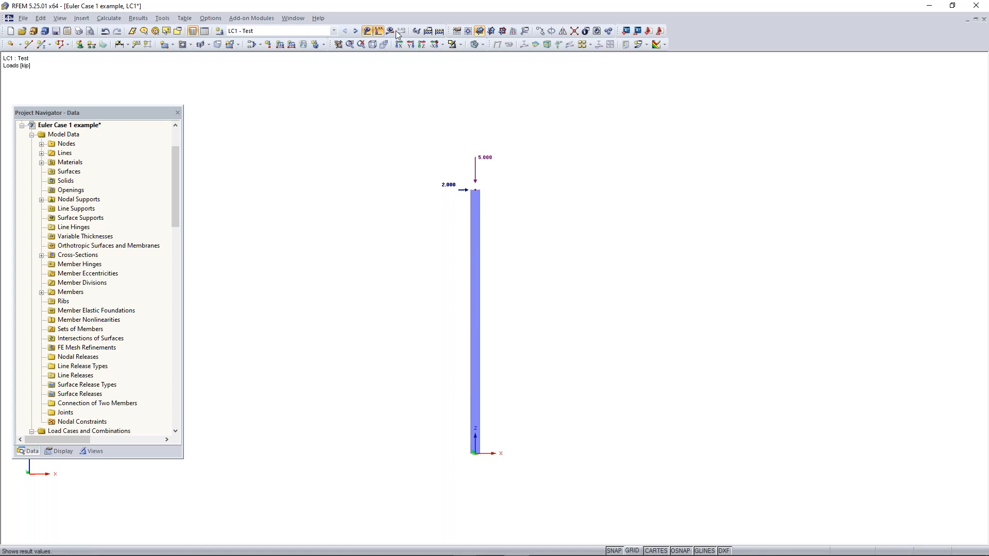
key(Return)
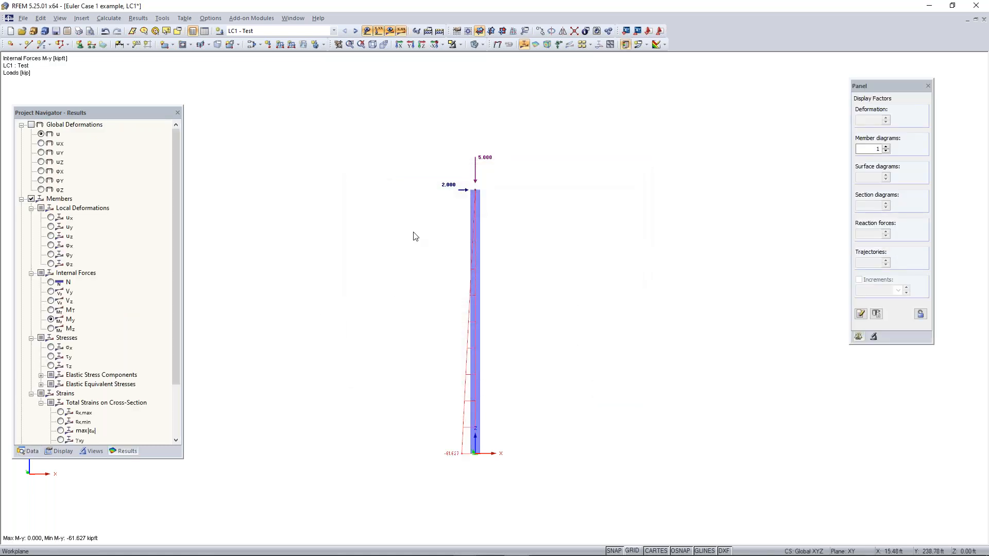
scroll(395, 301, down, 2)
scroll(435, 414, up, 1)
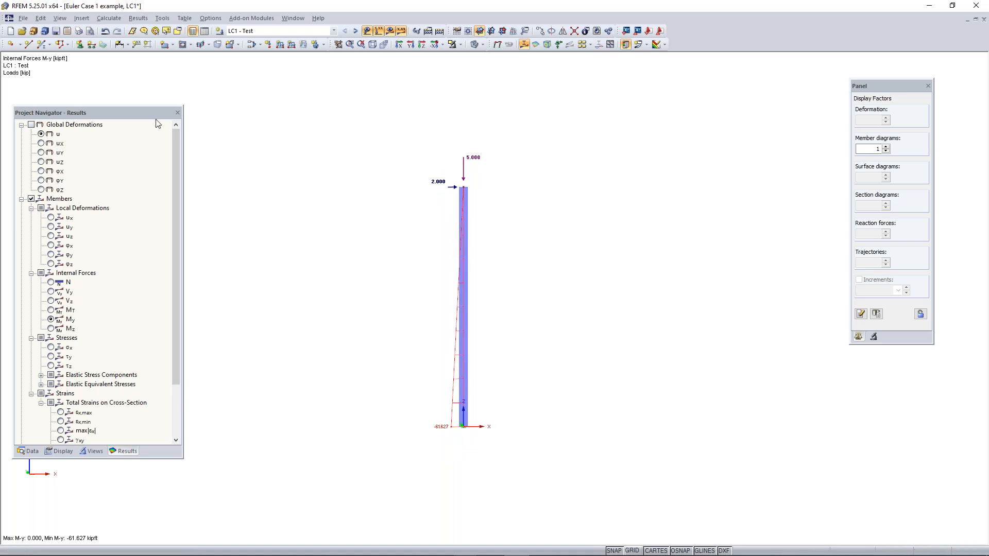
Show the second-order global deformations u and examine the deflection at the column's top
click(31, 124)
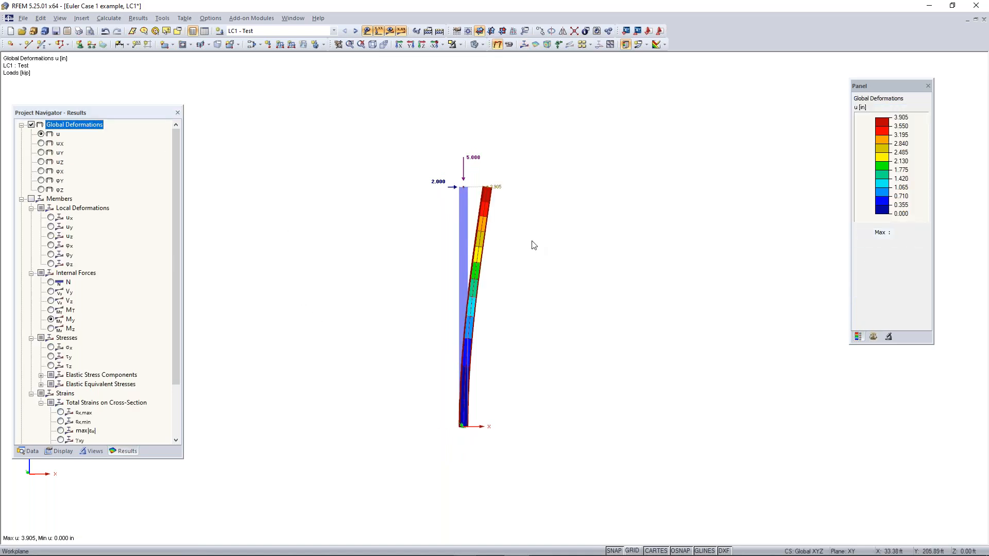
scroll(487, 190, up, 3)
scroll(483, 193, up, 1)
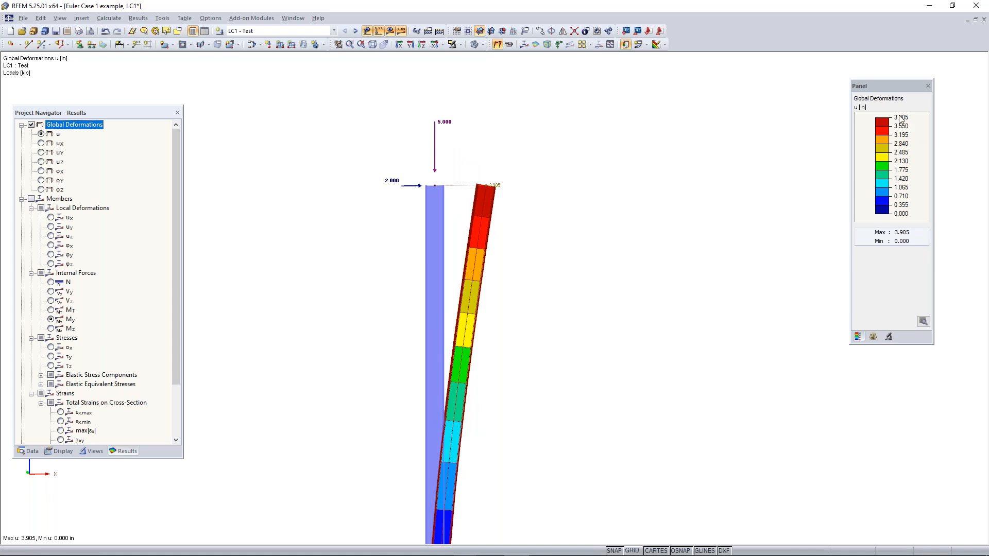
scroll(348, 243, down, 2)
middle_drag(342, 299, 410, 256)
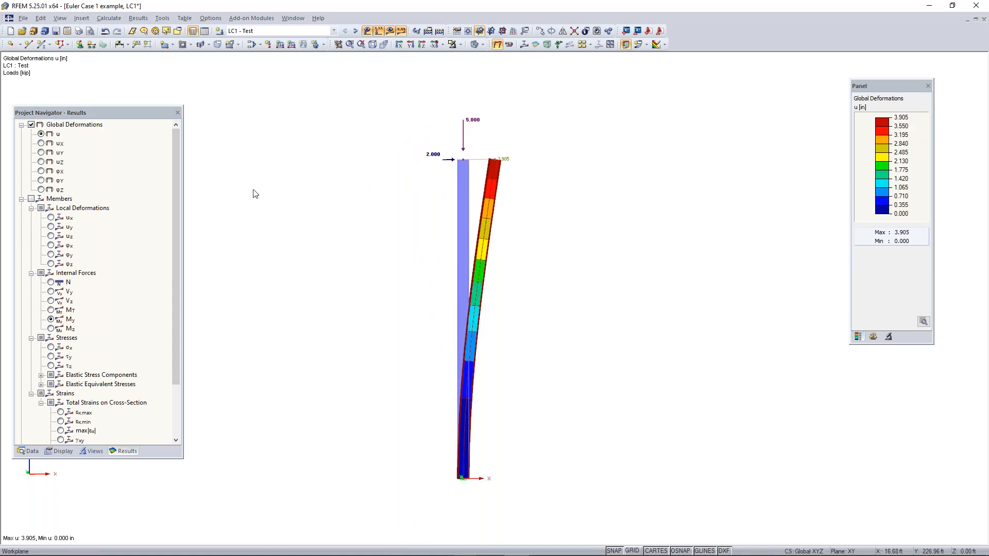
Switch from global deformations to the member moments My and examine the second-order moment at the column's base
click(32, 199)
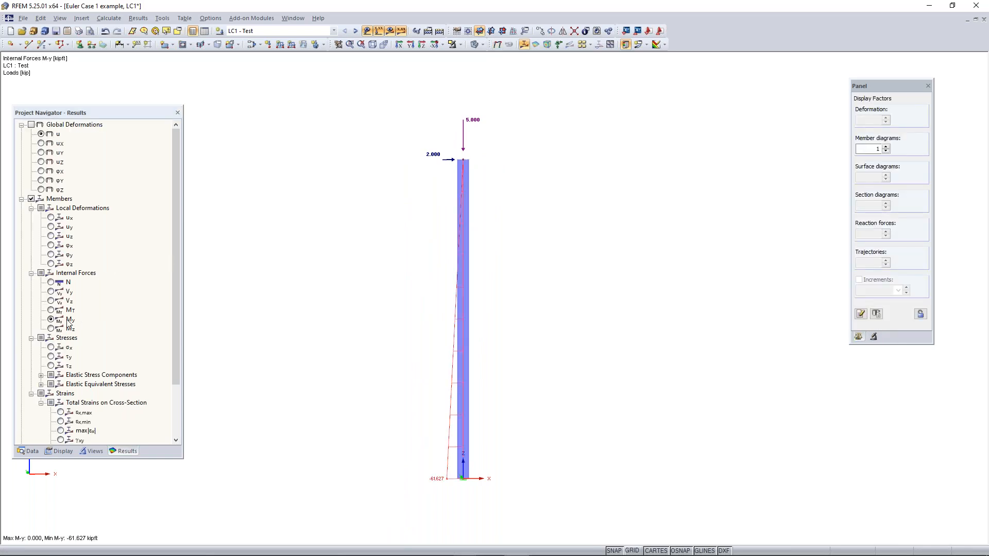
scroll(440, 486, up, 1)
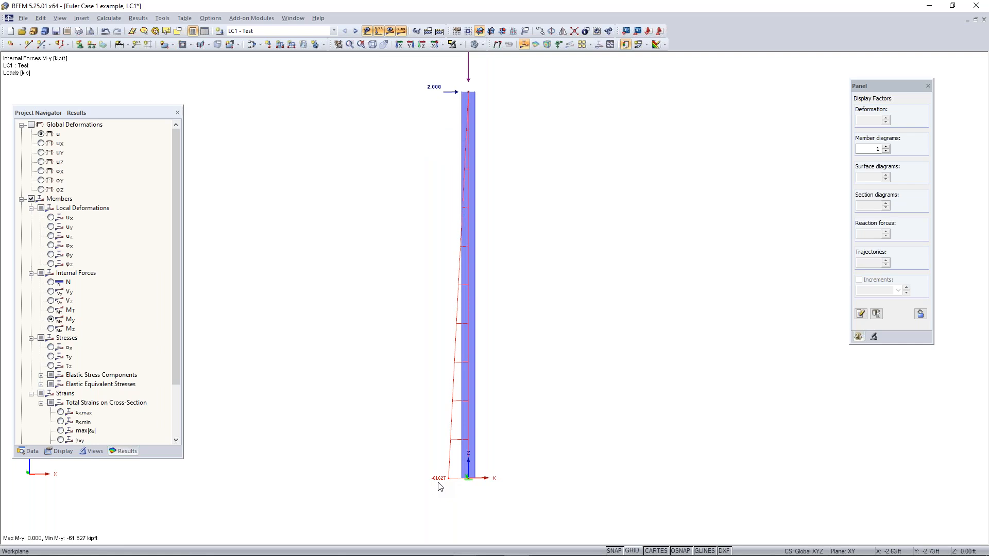
scroll(441, 487, up, 1)
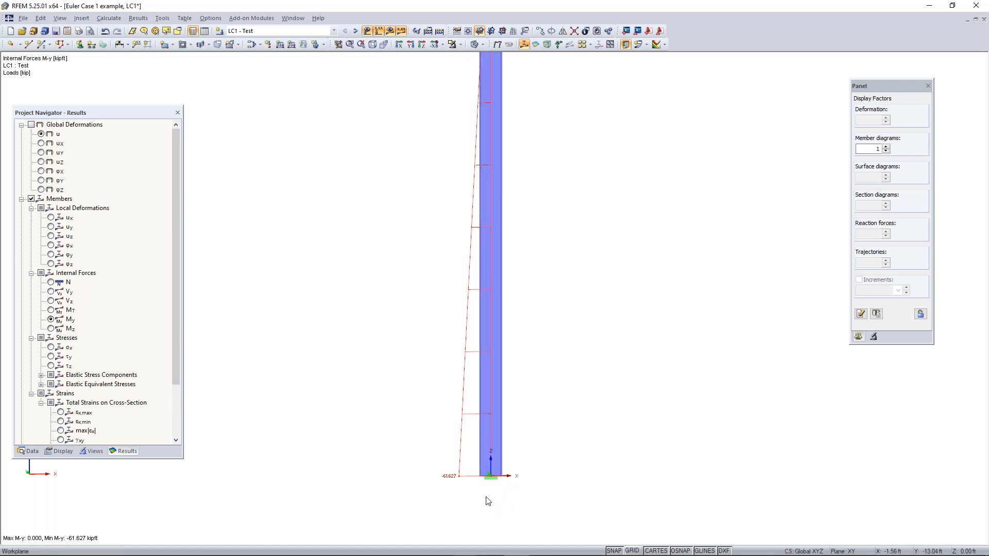
scroll(458, 479, down, 1)
scroll(465, 482, down, 1)
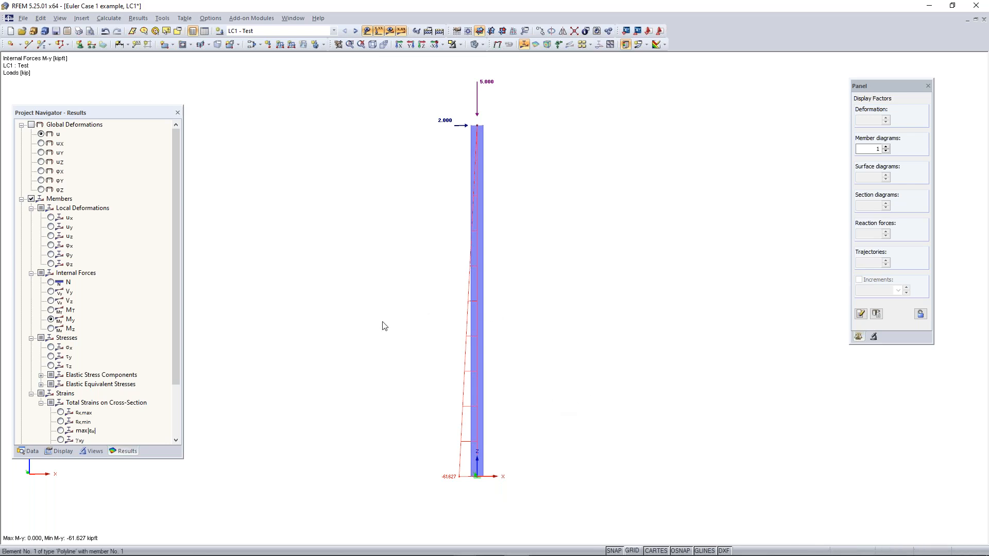
Review the calculation parameters of load combination CO1 (1.4D), checking its method of analysis, and close the load case settings
click(253, 44)
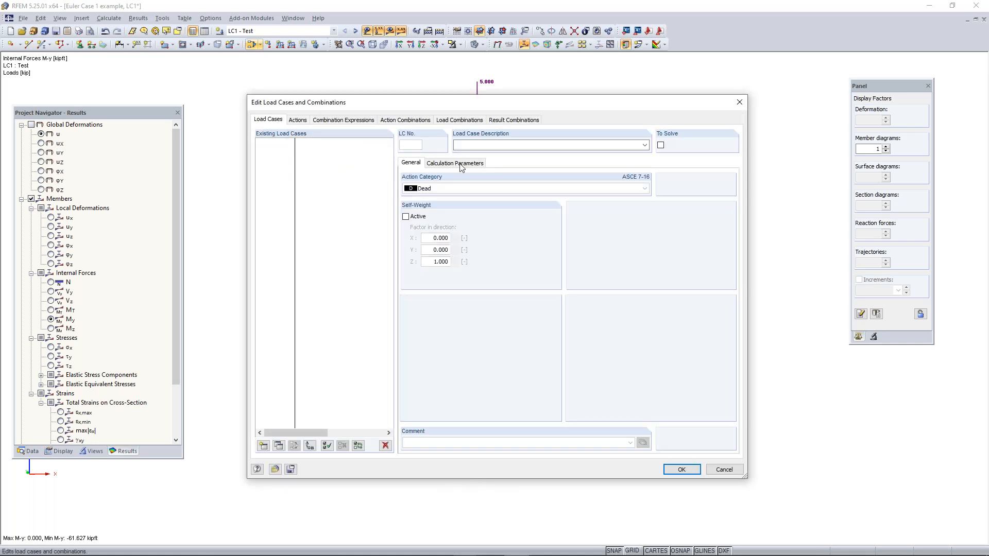
click(460, 163)
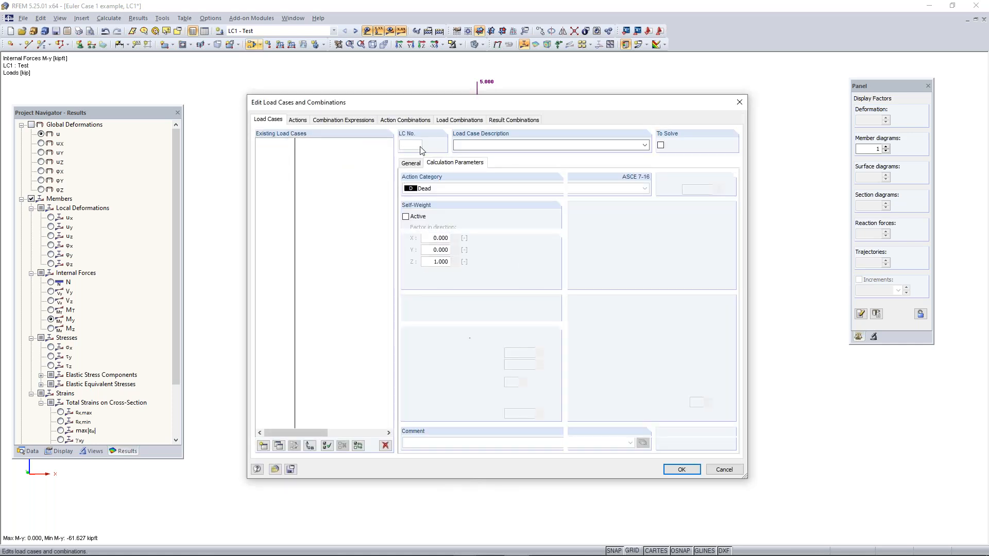
click(453, 122)
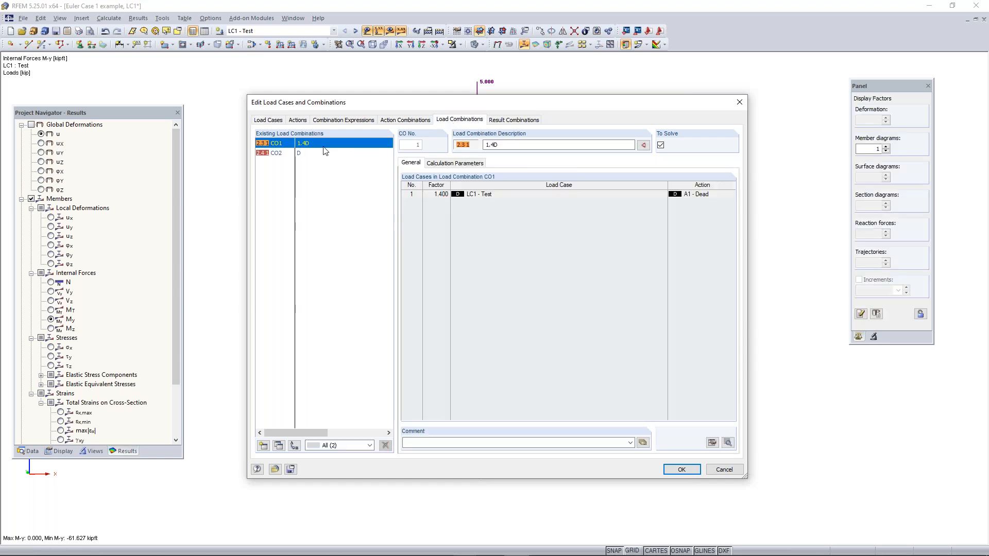
click(450, 164)
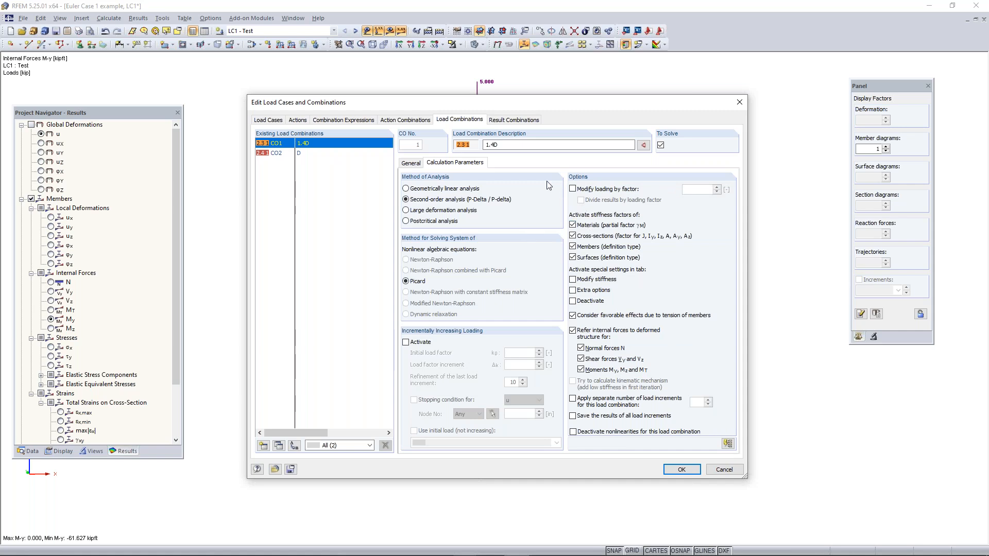
click(739, 105)
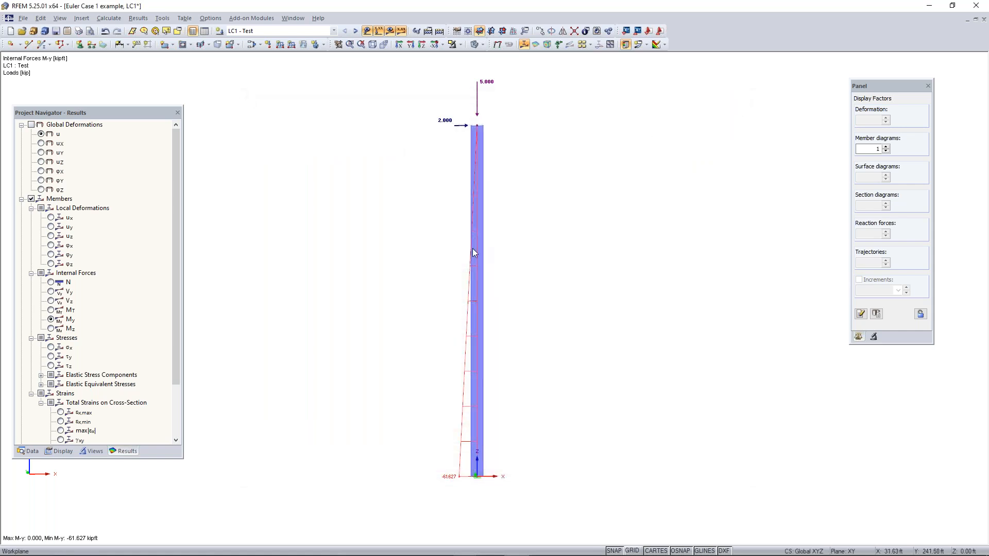
middle_drag(454, 320, 484, 329)
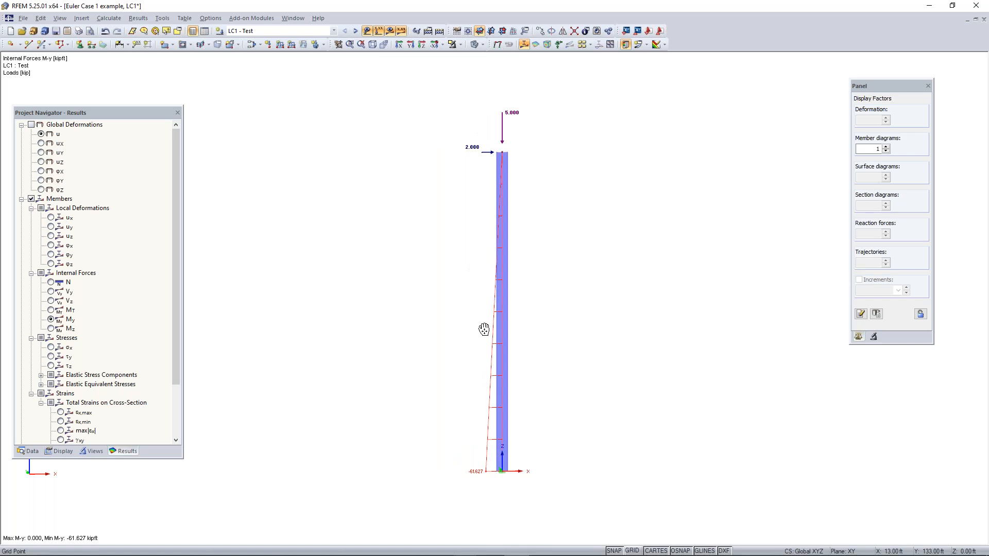
ctrl+middle_drag(456, 238, 493, 262)
right_click(493, 262)
key(Escape)
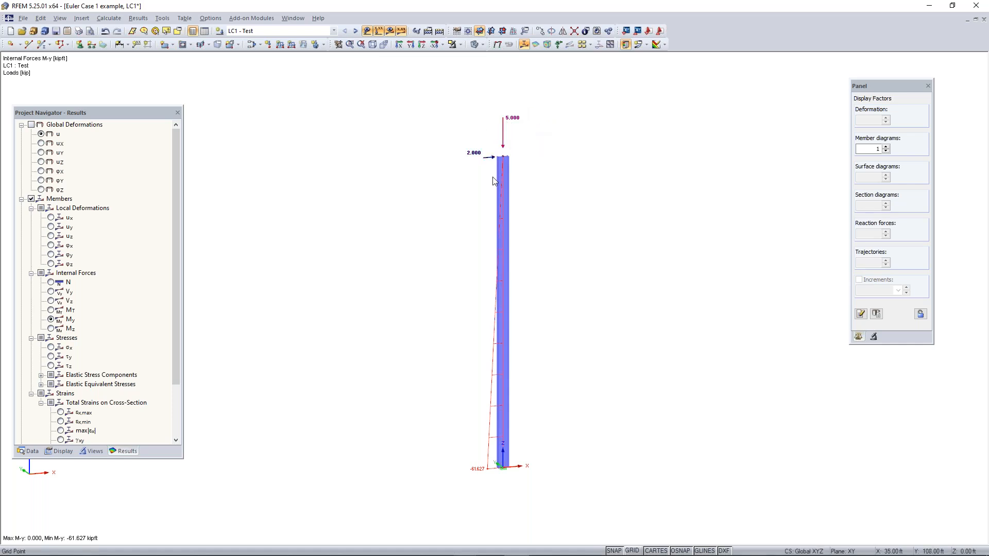
Edit the nodal load at the column's top: set PZ to -0.1 kip and PX to 0, and accept it
drag(441, 200, 601, 88)
scroll(468, 164, up, 1)
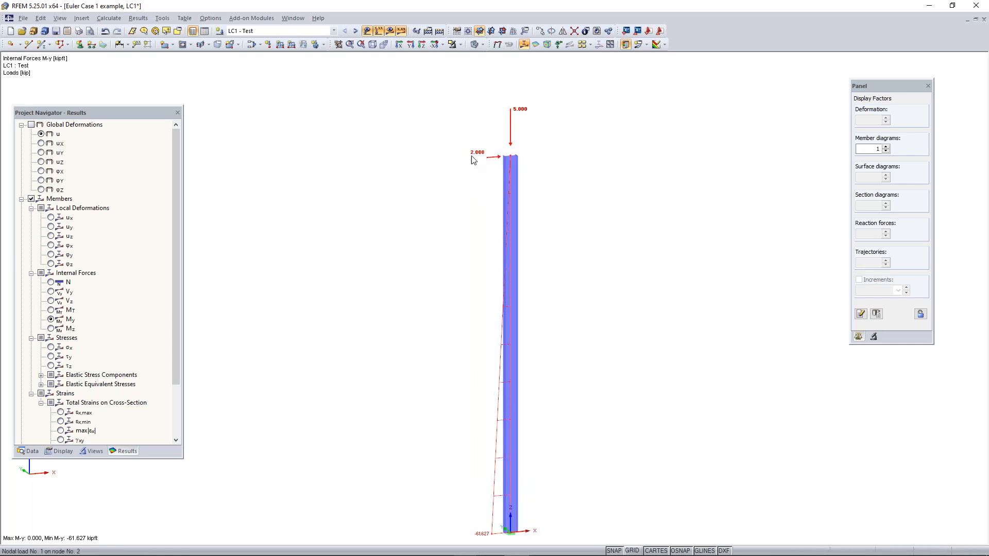
double_click(508, 176)
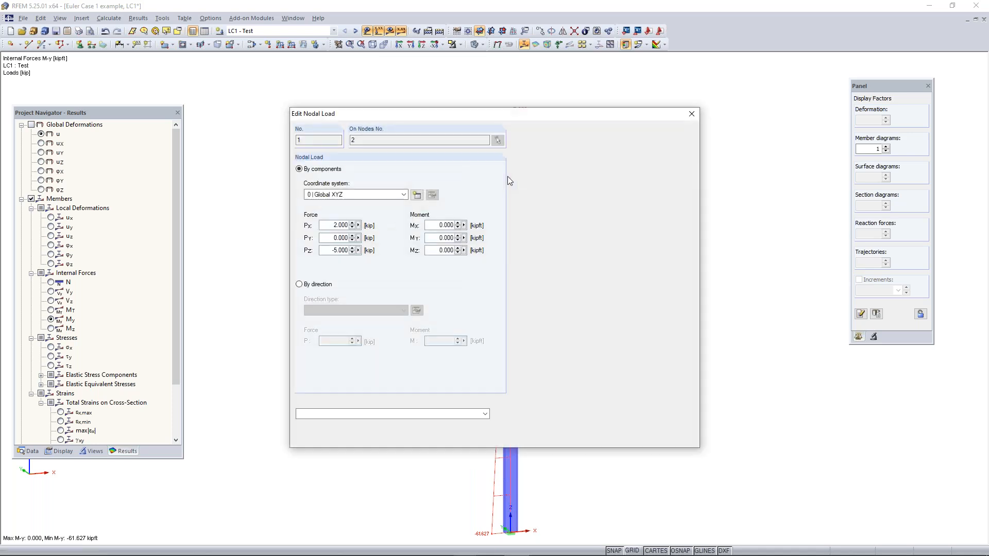
double_click(340, 250)
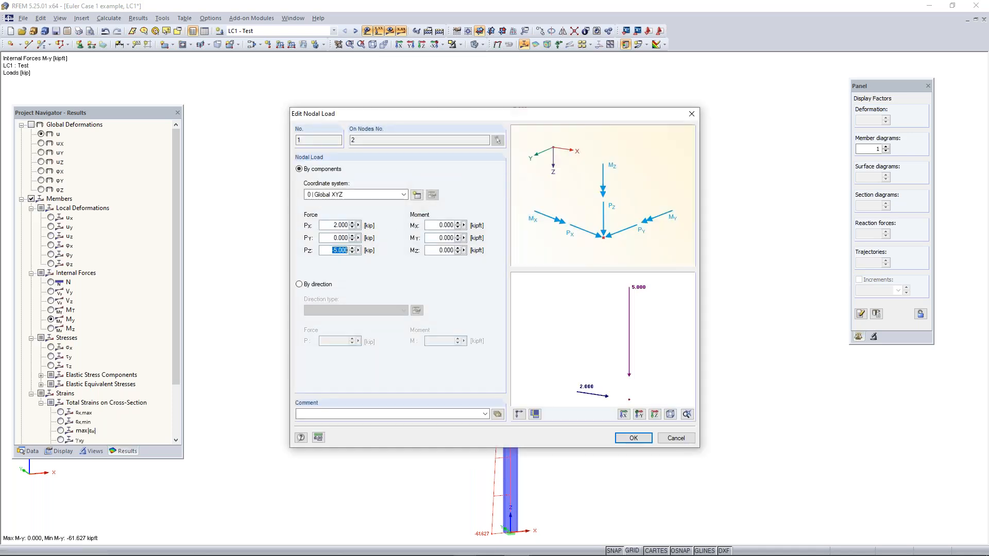
key(BackSpace)
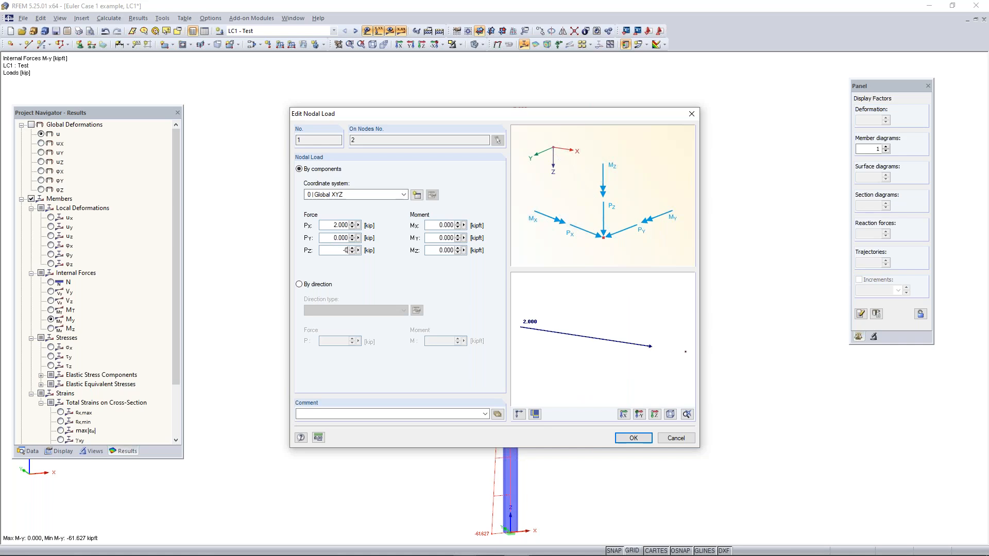
text(-0.1)
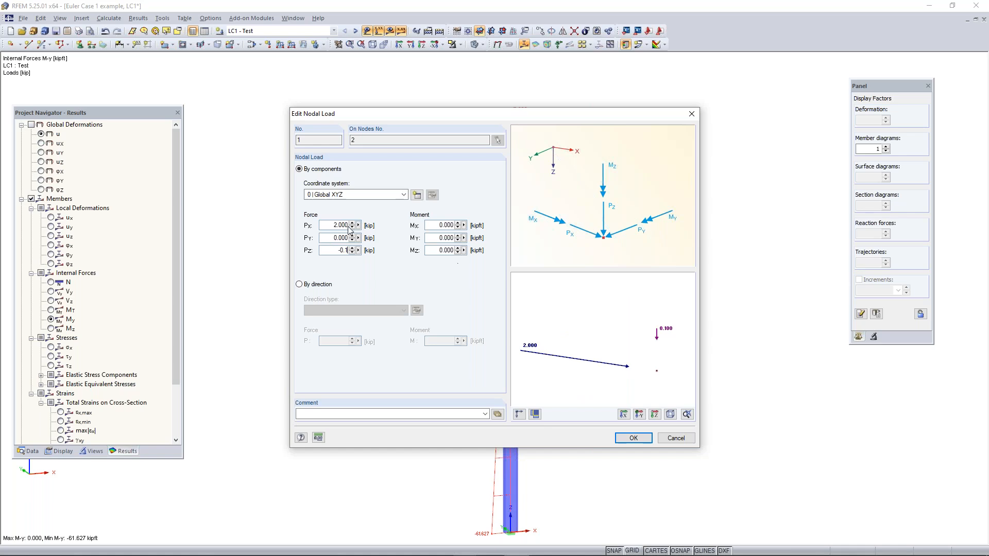
double_click(325, 226)
text(0)
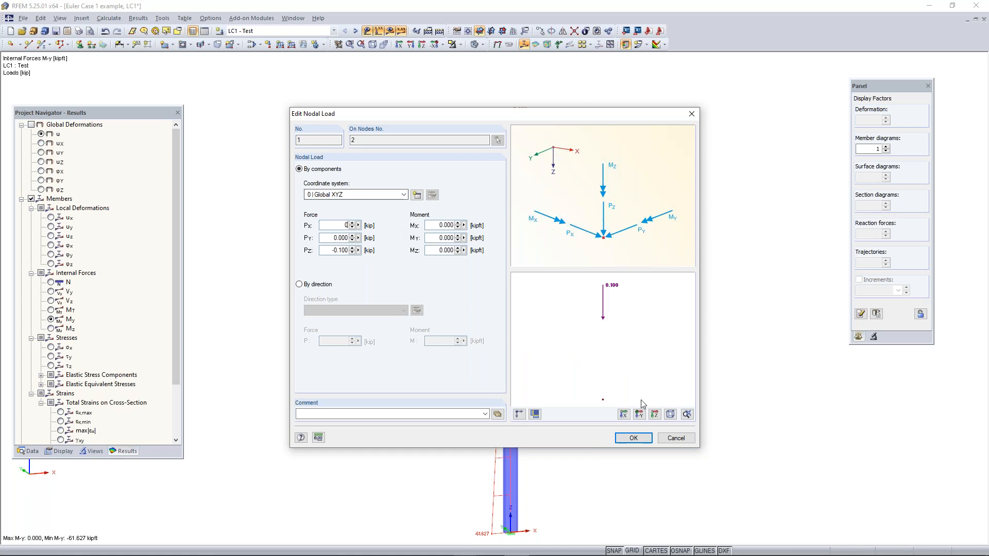
click(631, 441)
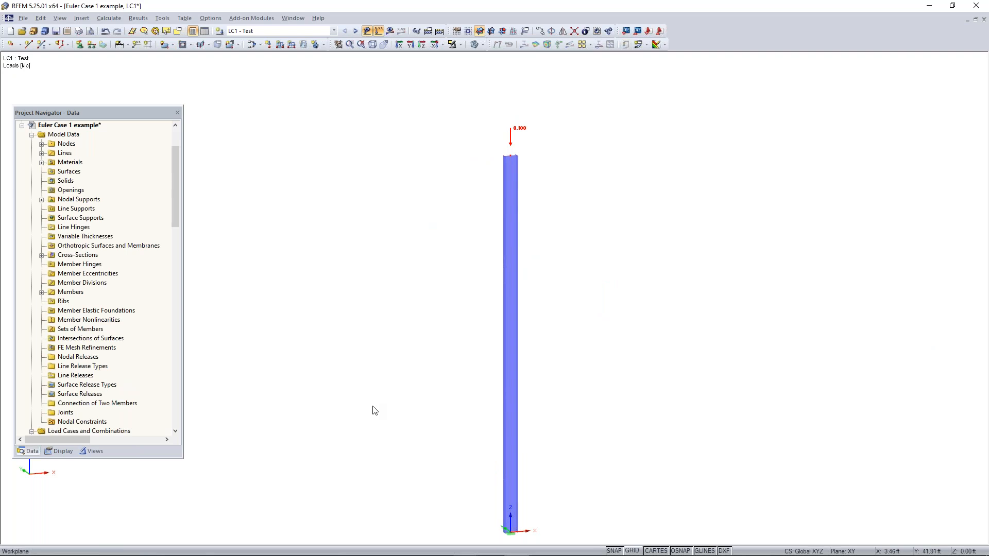
Find the add-on modules in the project data and add RF-STEEL EC3 to the favorites
scroll(382, 406, down, 3)
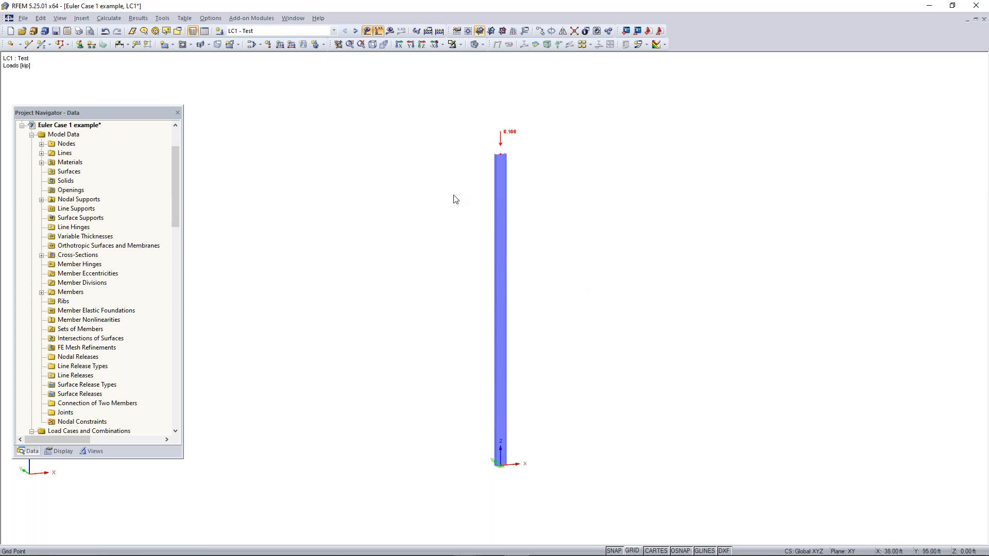
scroll(541, 323, down, 1)
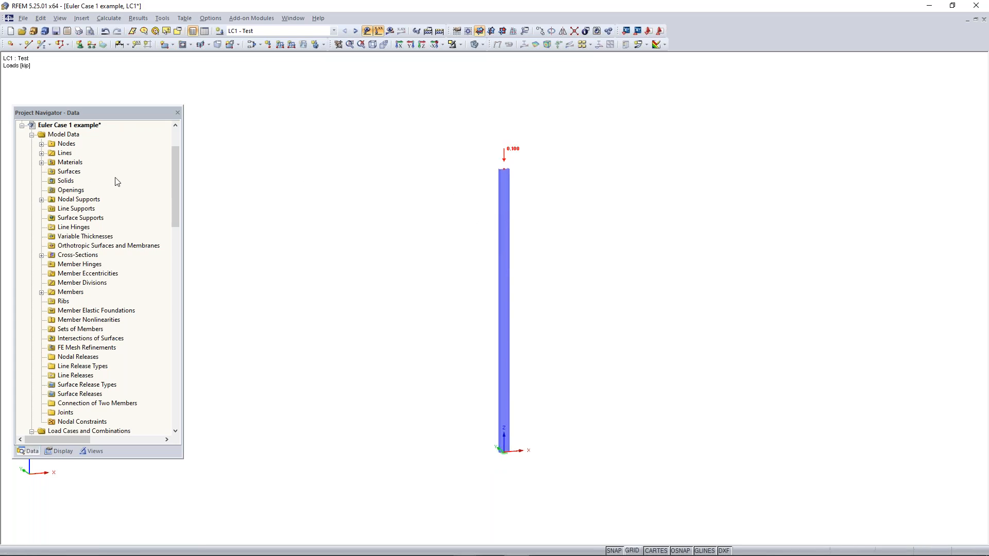
scroll(117, 181, down, 1)
scroll(117, 181, down, 10)
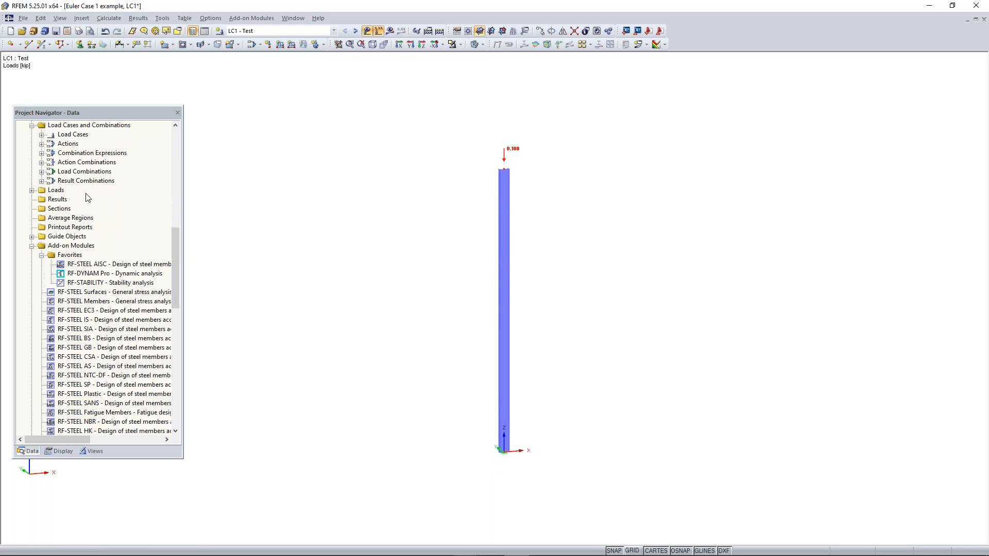
scroll(104, 256, down, 2)
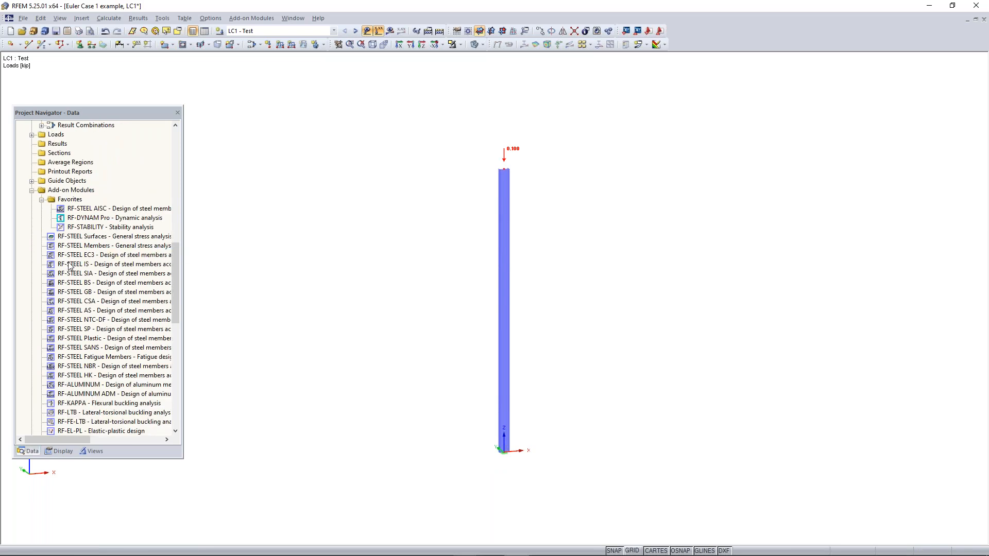
scroll(105, 211, down, 3)
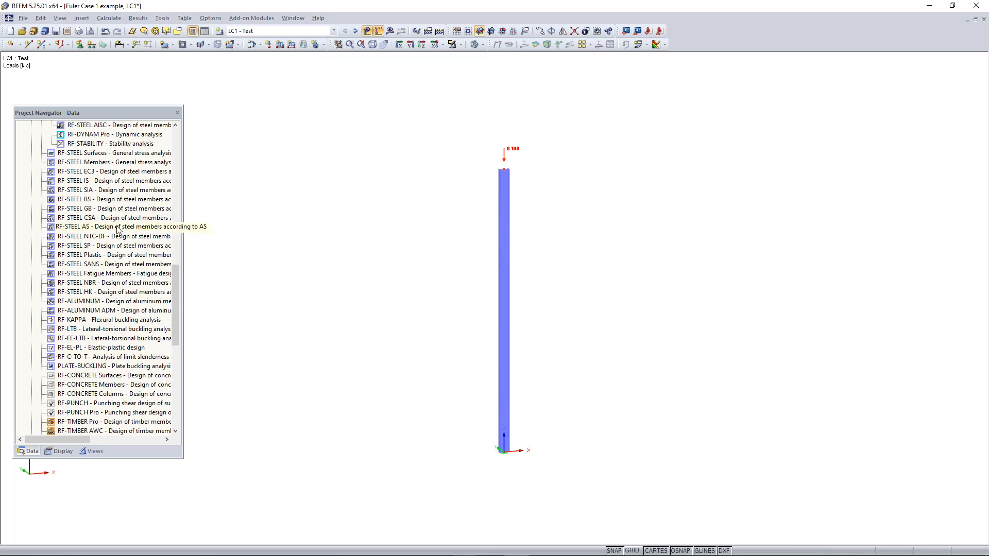
scroll(103, 227, up, 1)
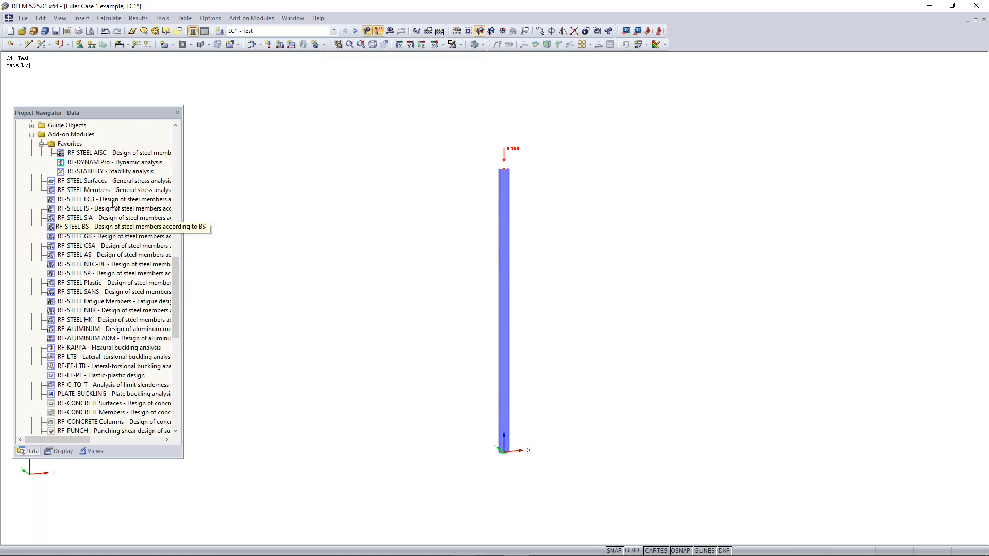
click(42, 145)
click(42, 145)
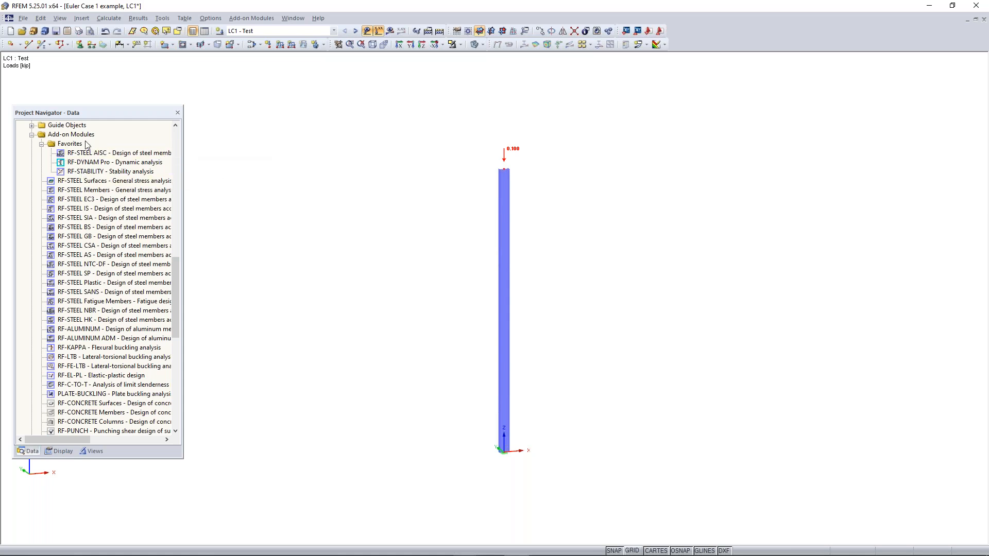
right_click(118, 199)
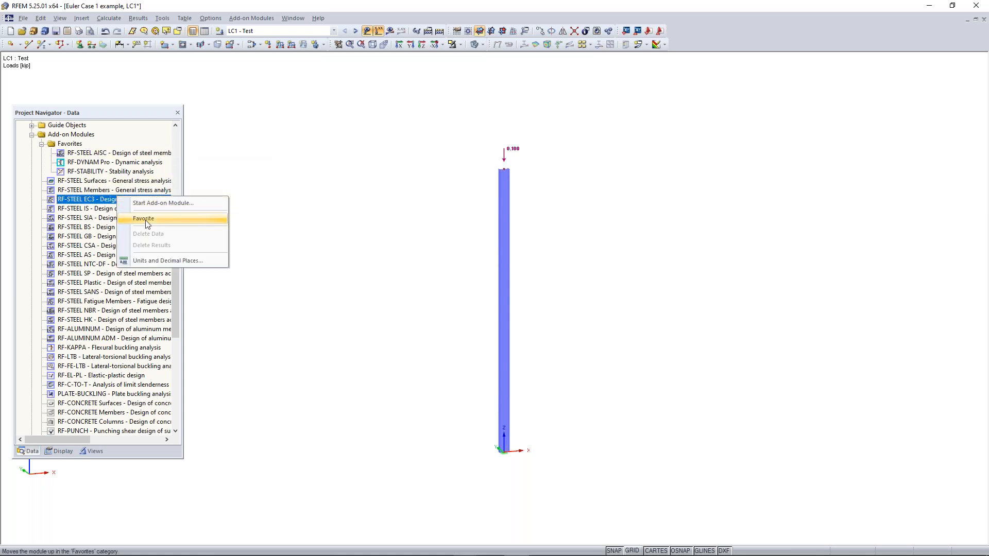
click(146, 219)
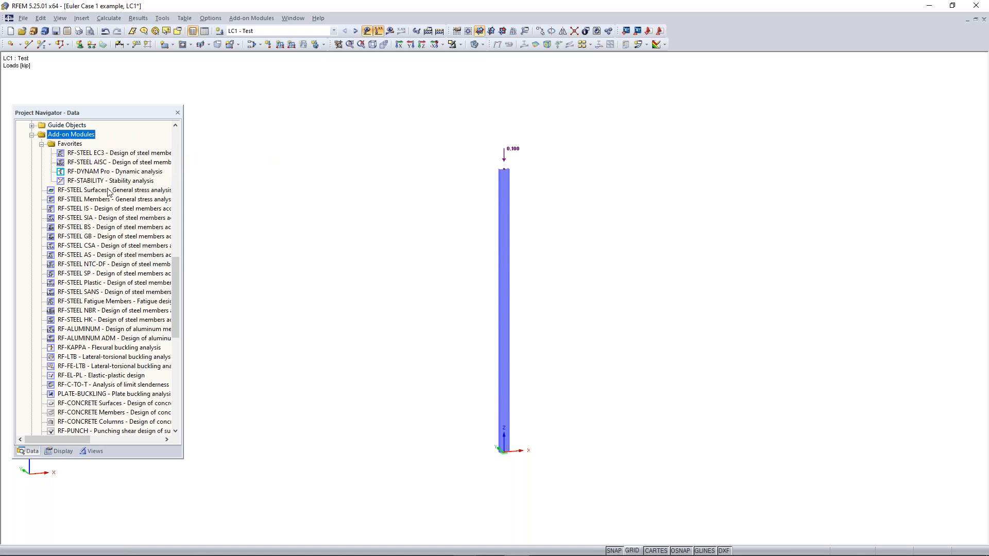
Open the RF-STABILITY add-on module from the favorites and review its general data for the eigenvalue analysis
scroll(118, 208, down, 3)
scroll(110, 180, up, 3)
double_click(104, 182)
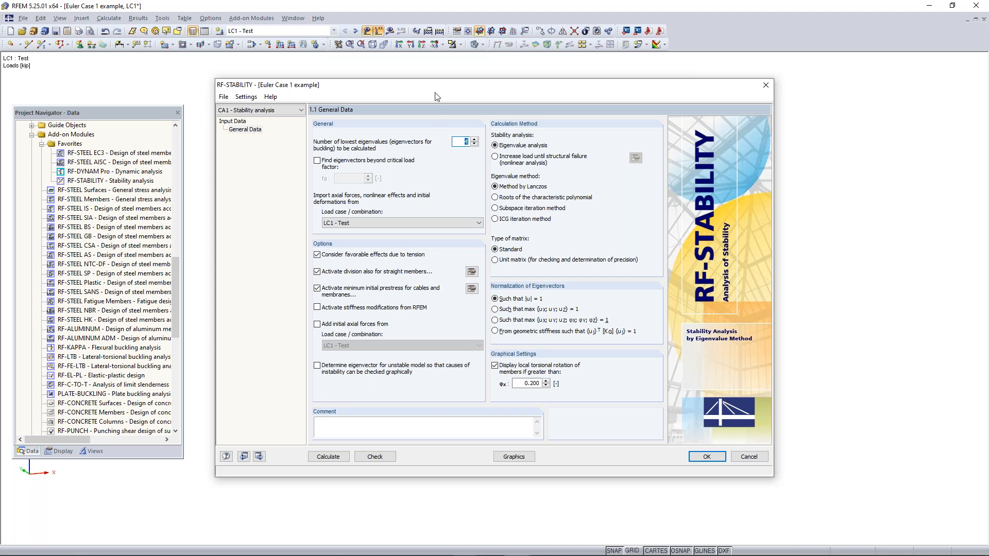
mouse_move(436, 90)
mouse_down()
mouse_move(473, 82)
mouse_move(449, 80)
mouse_up()
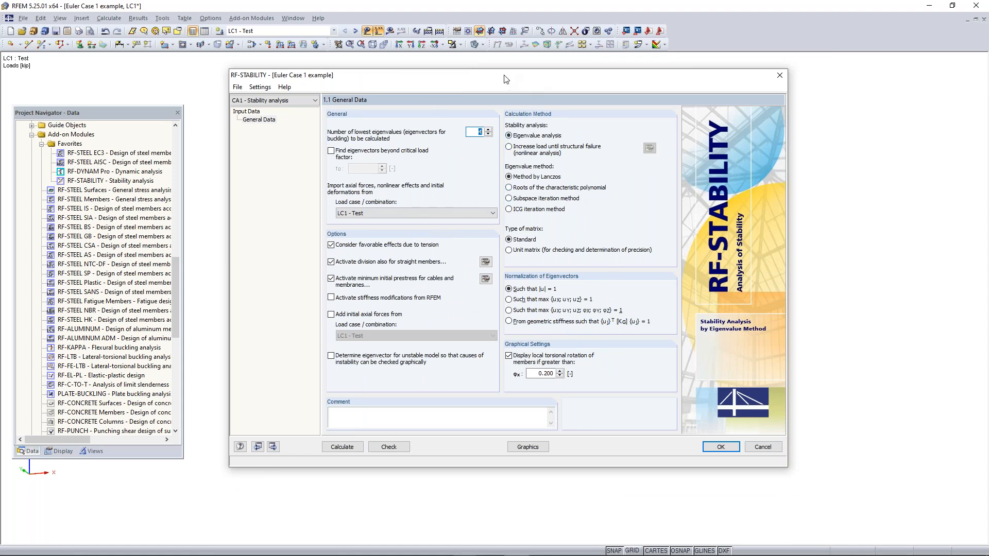
mouse_move(498, 72)
mouse_down()
mouse_move(521, 71)
mouse_move(508, 70)
mouse_up()
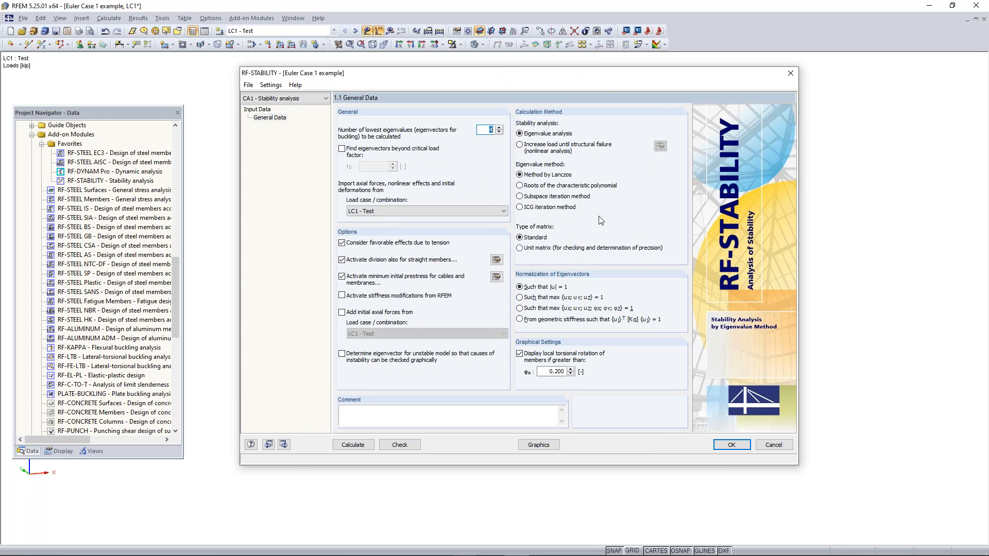
drag(510, 73, 482, 96)
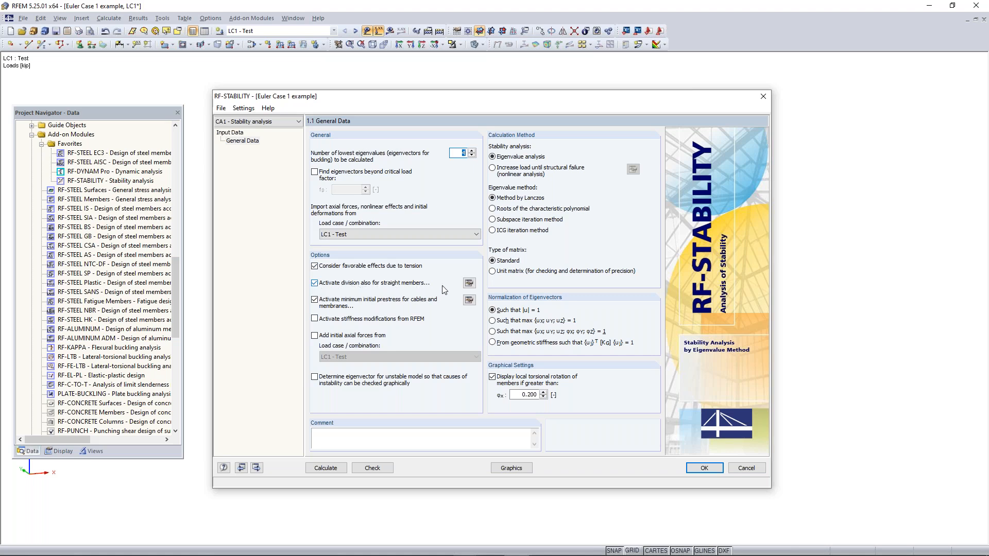
Set the minimum number of divisions for straight members to 10 in the FE mesh settings, keeping LC1 - Test as the imported load case
click(469, 284)
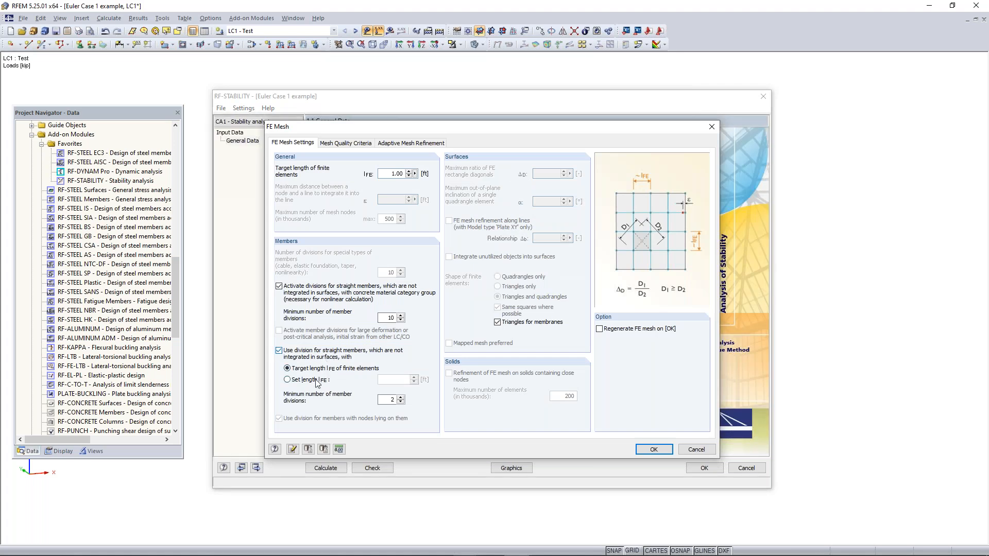
double_click(393, 400)
click(654, 450)
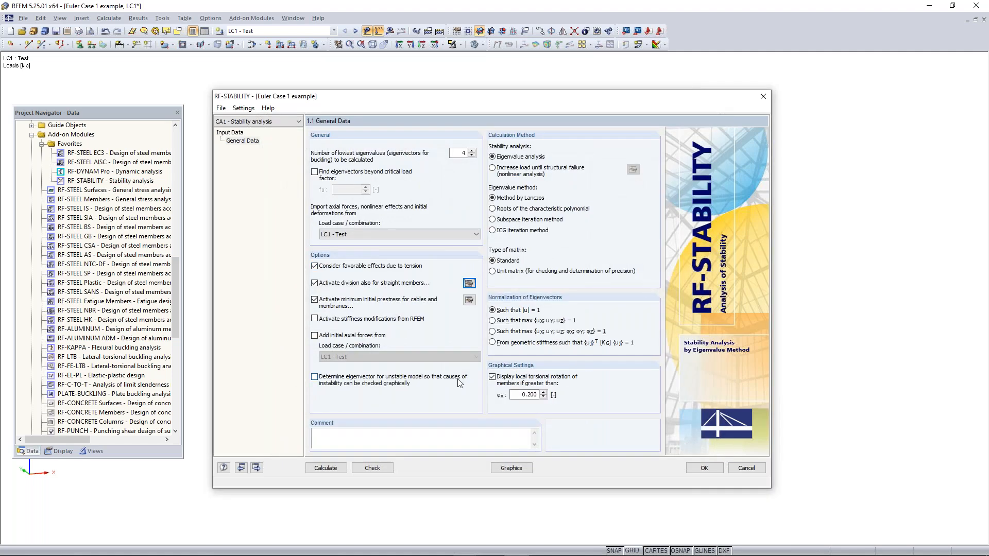
click(366, 233)
click(366, 234)
Calculate the stability analysis with LC1 - Test as the imported load case and review the critical load factors and effective lengths
click(335, 236)
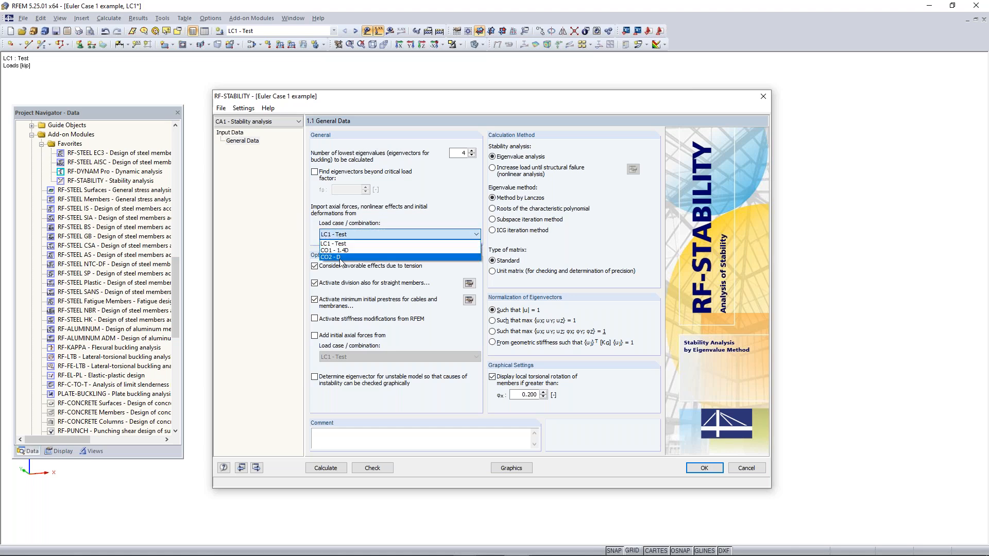
click(344, 240)
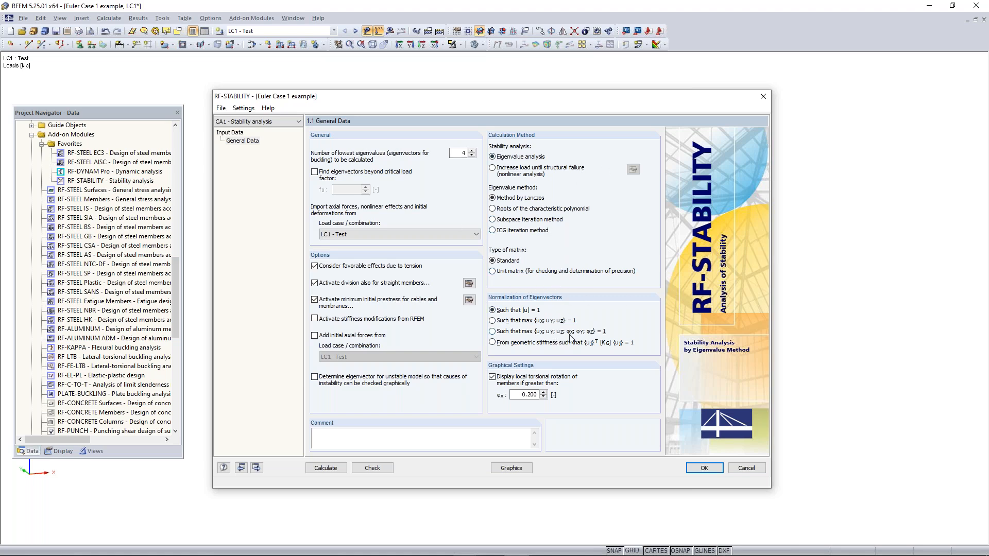
click(328, 468)
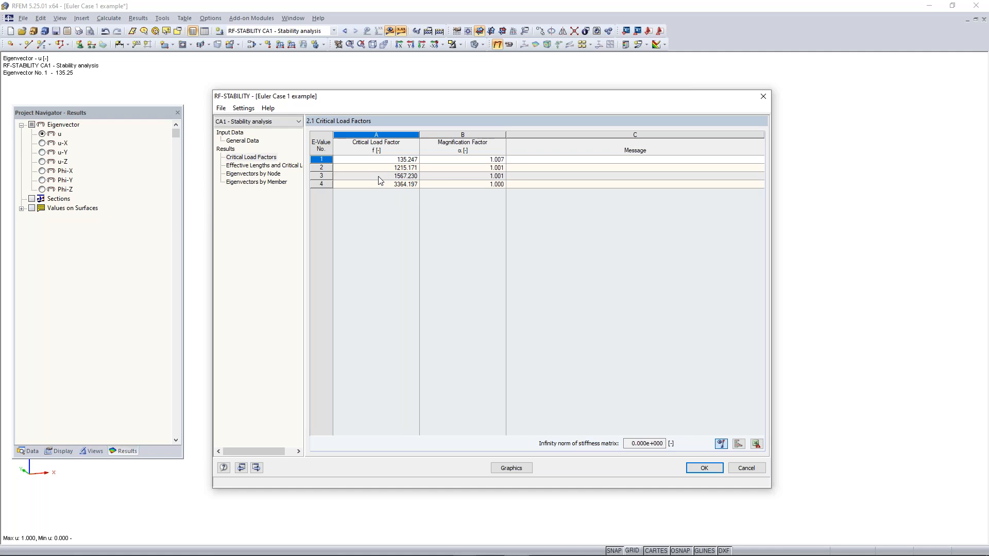
click(361, 160)
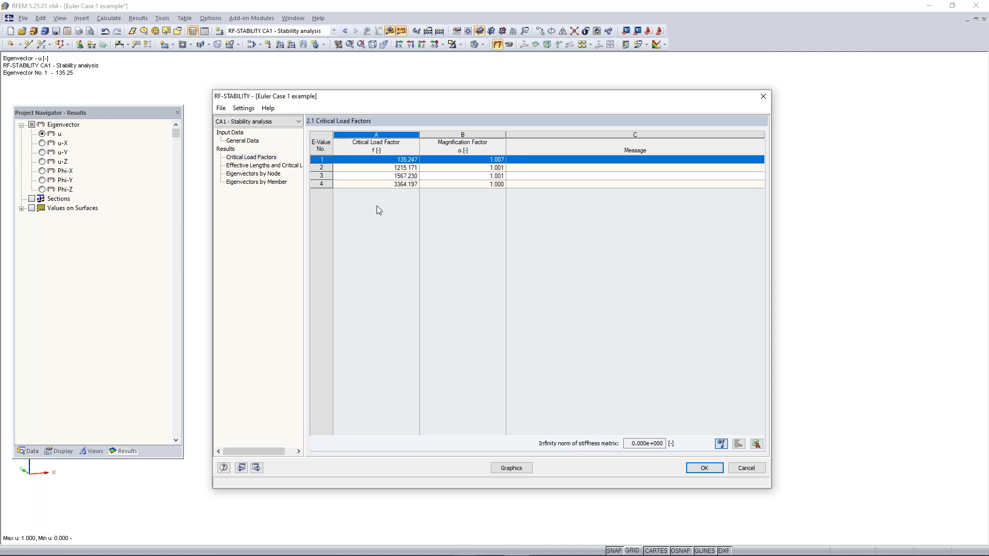
click(274, 165)
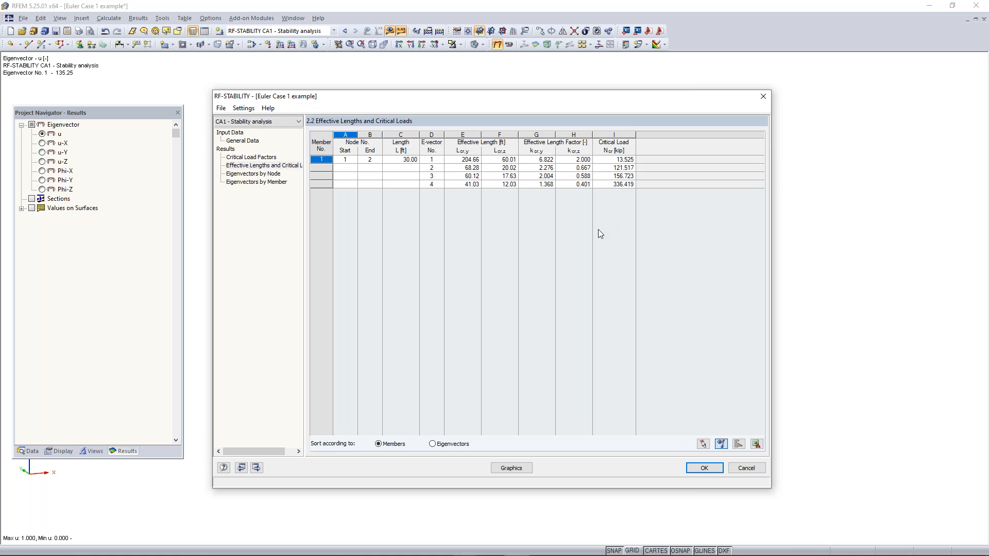
Display the first buckling mode graphically on the column and inspect its direction from several sides
click(521, 466)
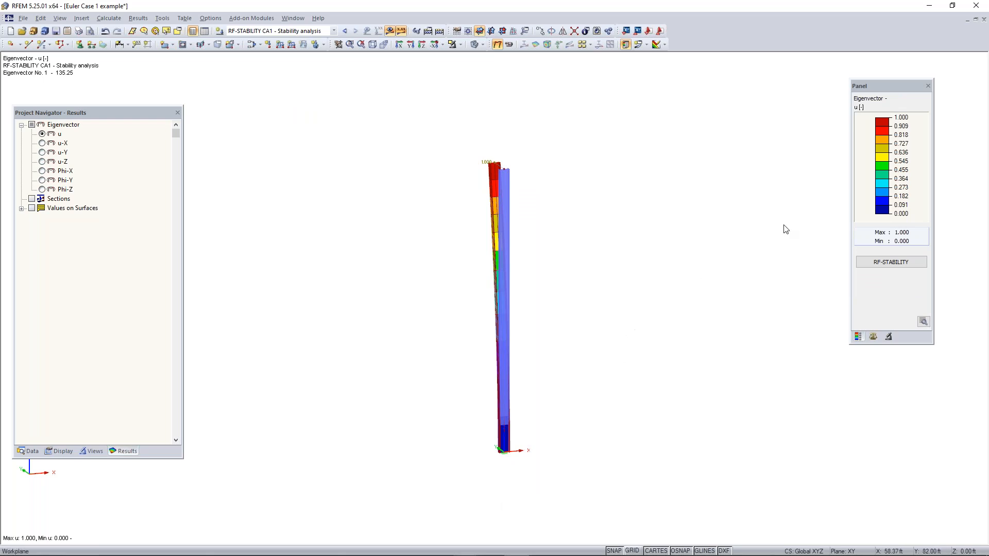
ctrl+middle_drag(461, 325, 610, 318)
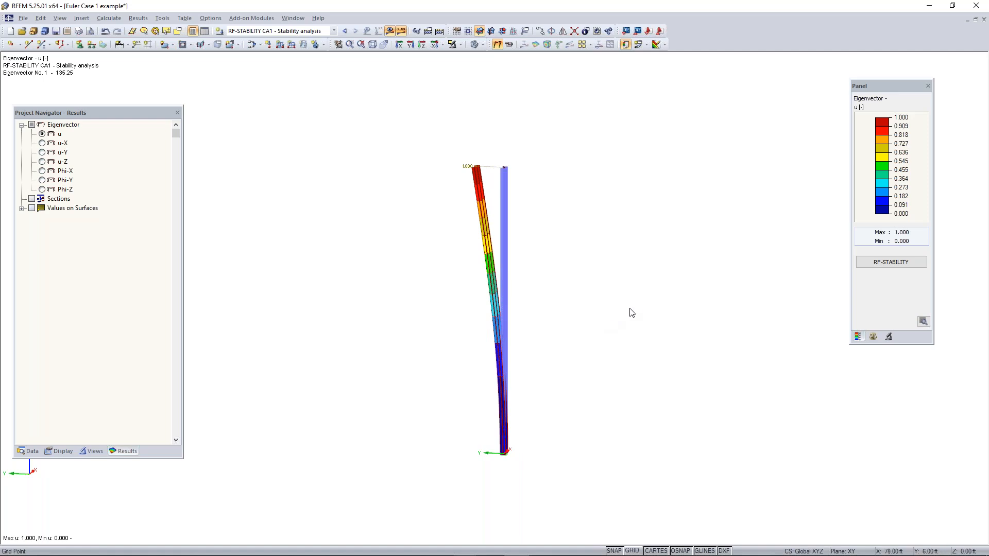
ctrl+middle_drag(472, 238, 435, 249)
right_click(434, 249)
click(669, 213)
ctrl+middle_drag(601, 267, 636, 271)
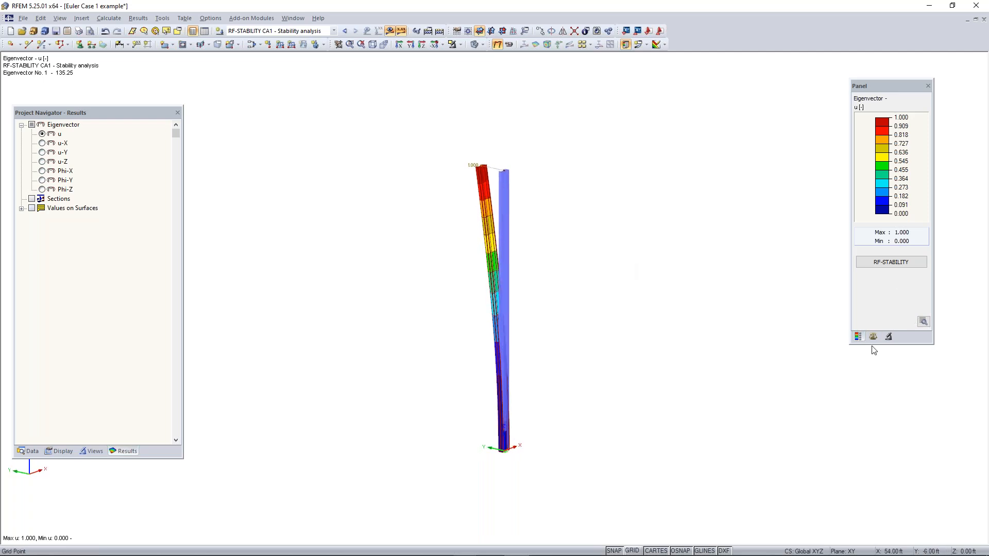
Show the display factors for the results and compare the mode shapes of eigenvectors 1, 2 and 3, ending on eigenvector 1
drag(883, 86, 838, 142)
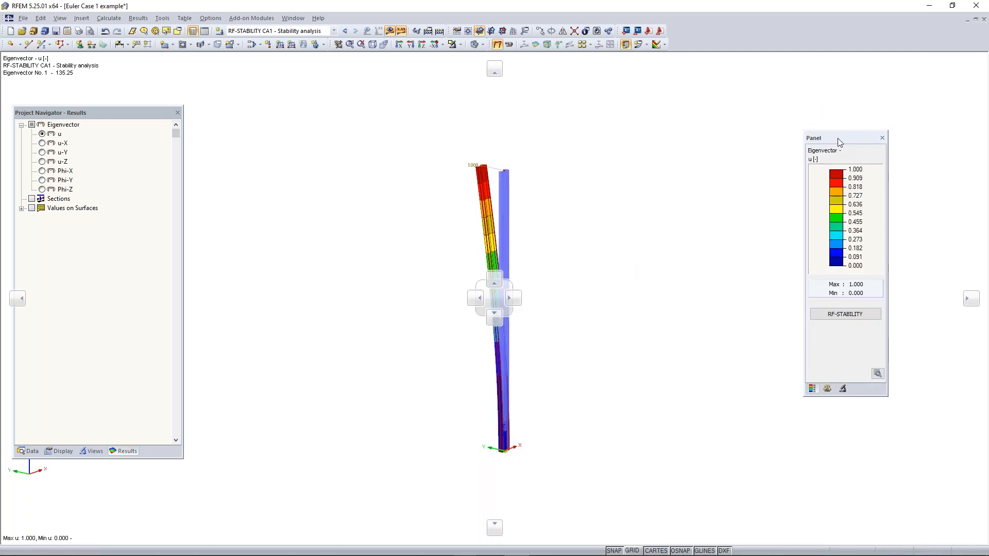
click(827, 389)
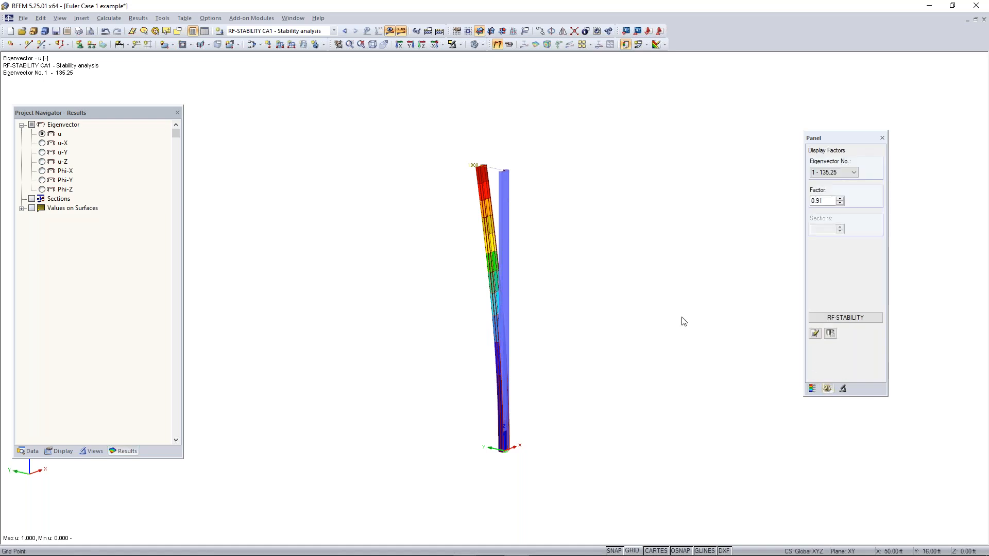
ctrl+middle_drag(437, 378, 453, 353)
right_click(453, 352)
click(682, 219)
scroll(855, 173, down, 1)
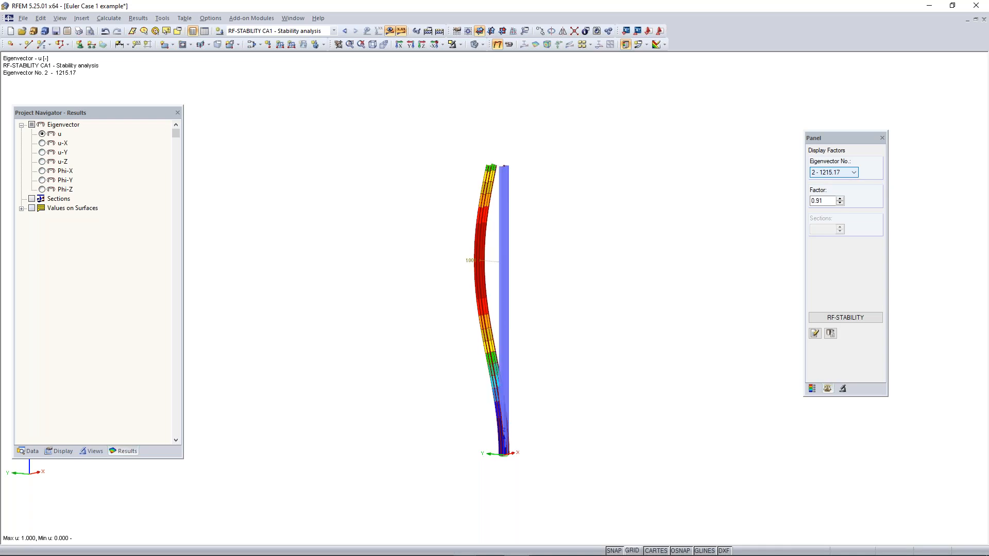
scroll(855, 174, down, 1)
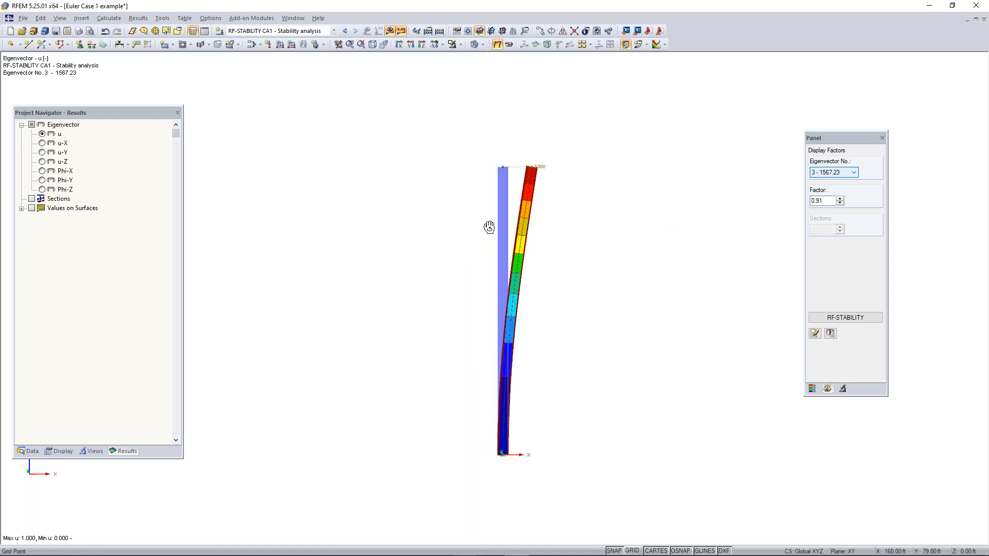
scroll(837, 175, down, 1)
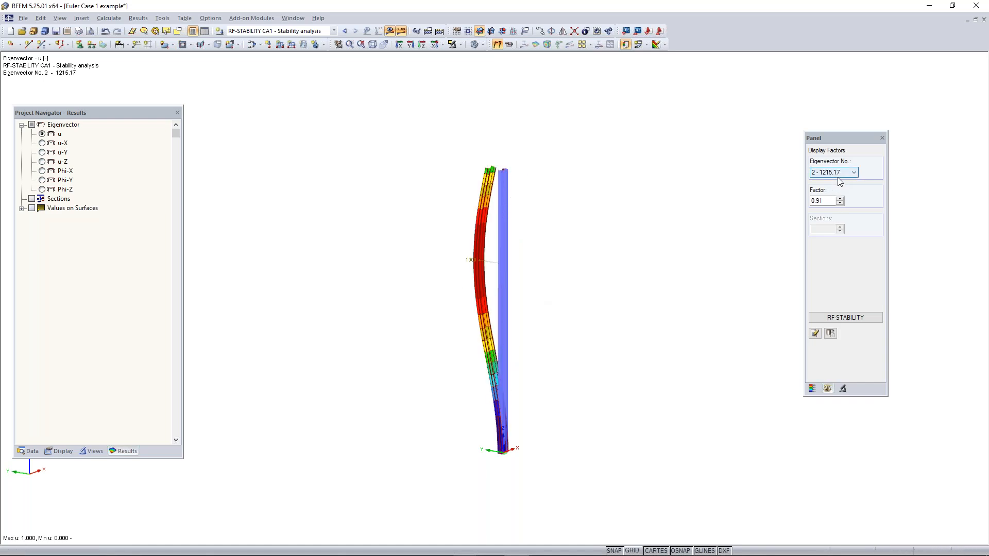
scroll(838, 178, up, 1)
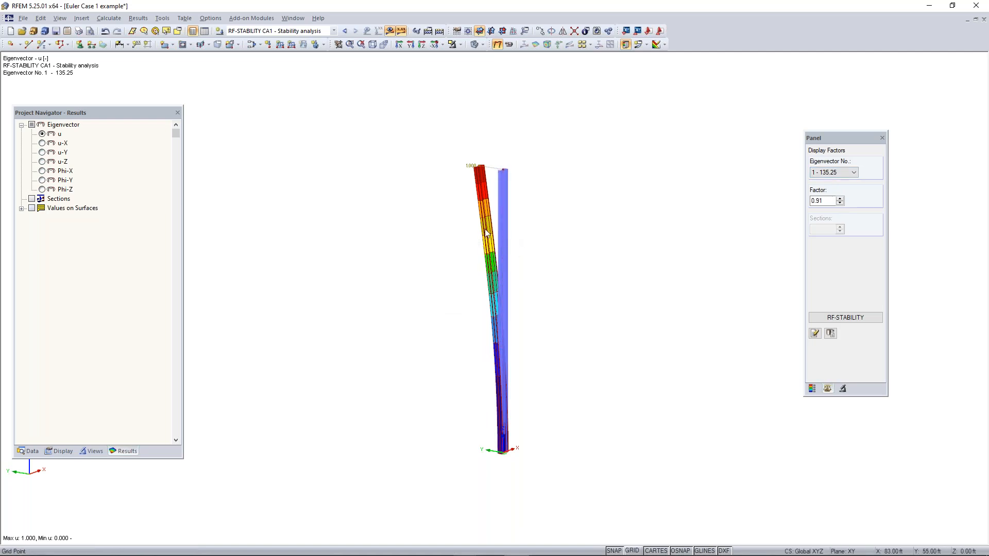
Display the local axis system of the column member alongside the first buckling mode
scroll(492, 229, up, 1)
scroll(490, 225, up, 2)
scroll(476, 261, down, 1)
middle_drag(552, 325, 551, 271)
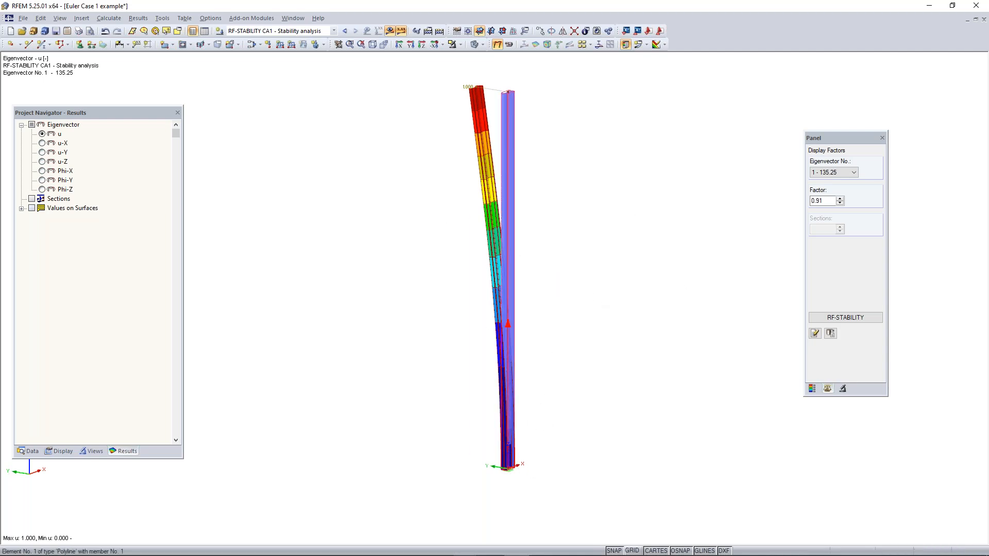
right_click(509, 317)
click(548, 294)
mouse_move(499, 238)
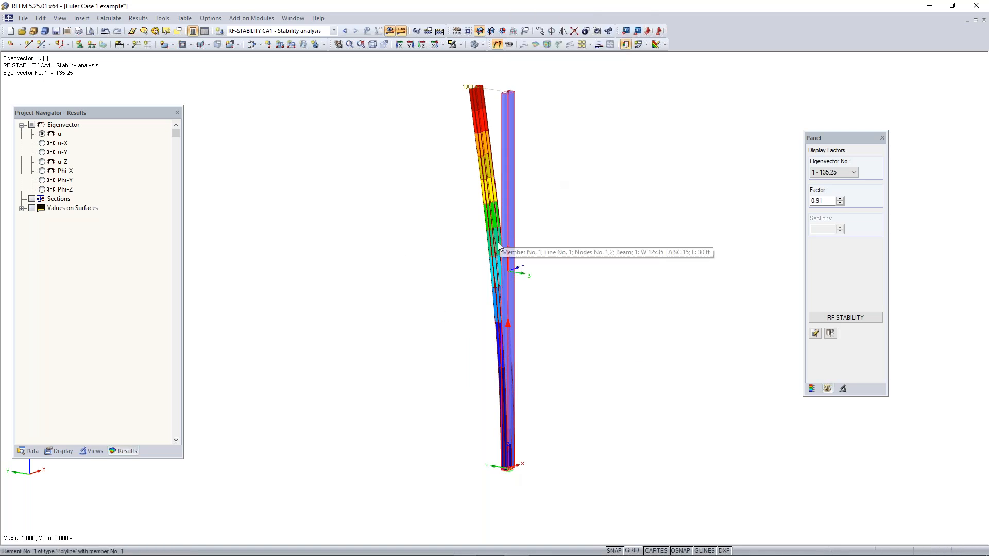
Look up the W 12x35 cross-section properties of the column, including its moments of inertia, and close the member's dialogs
double_click(508, 334)
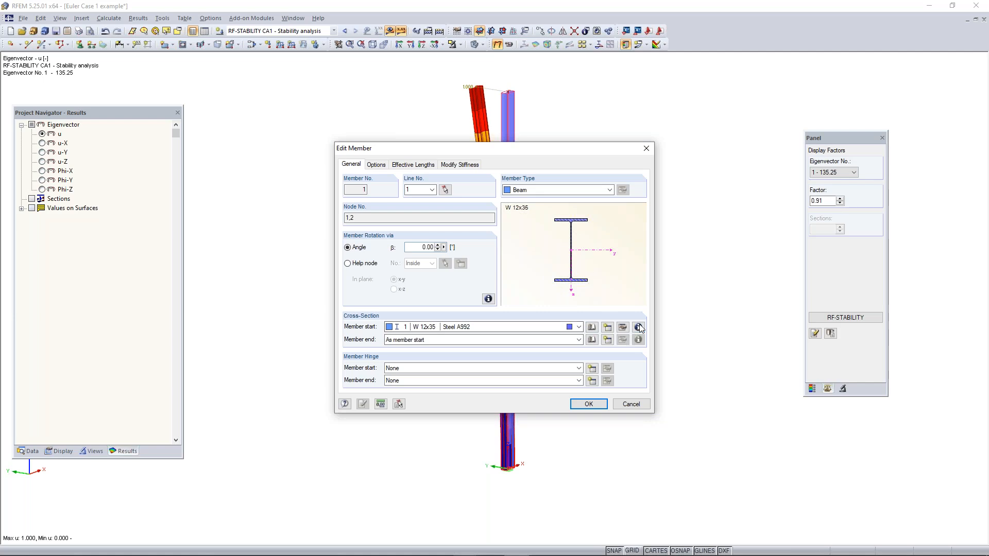
click(638, 327)
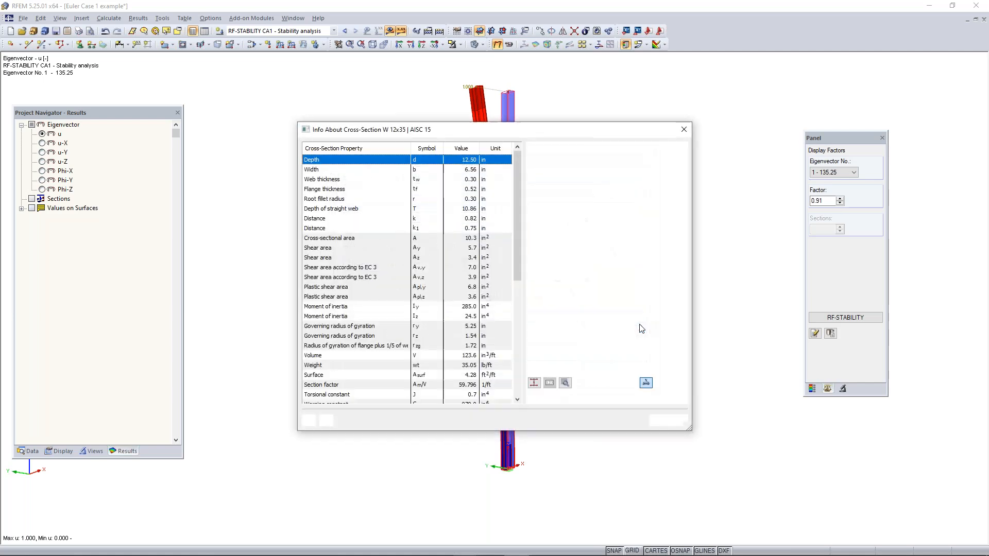
scroll(420, 297, down, 1)
scroll(444, 289, up, 1)
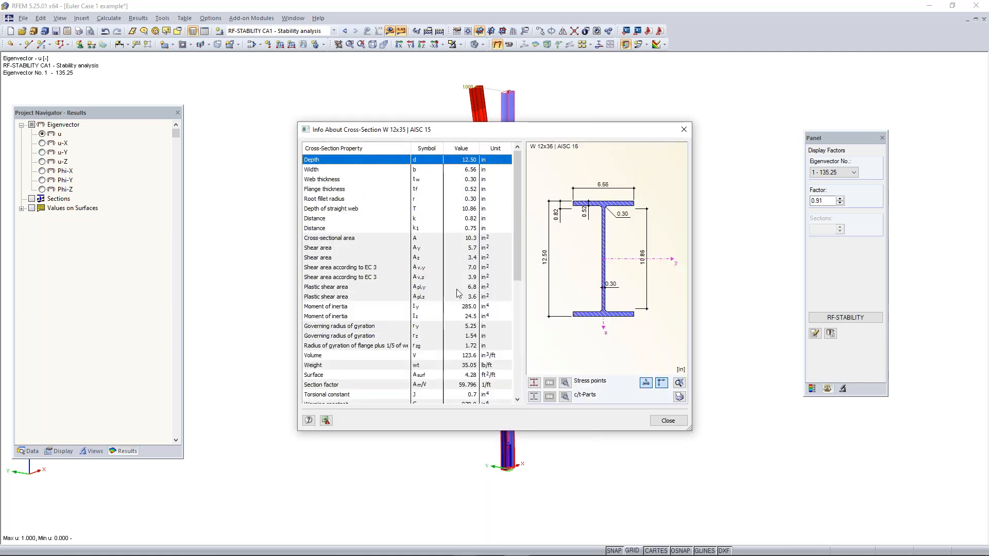
scroll(459, 294, down, 1)
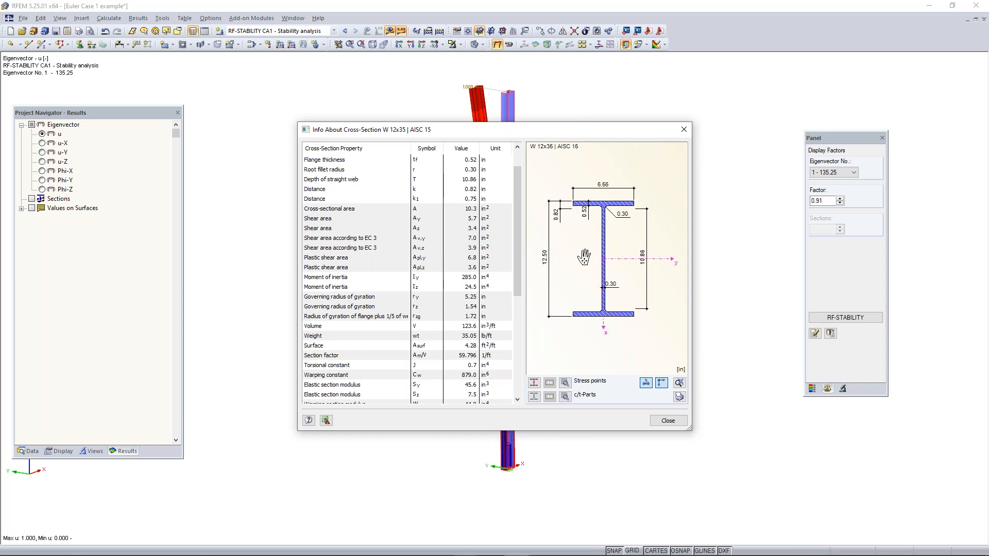
click(684, 132)
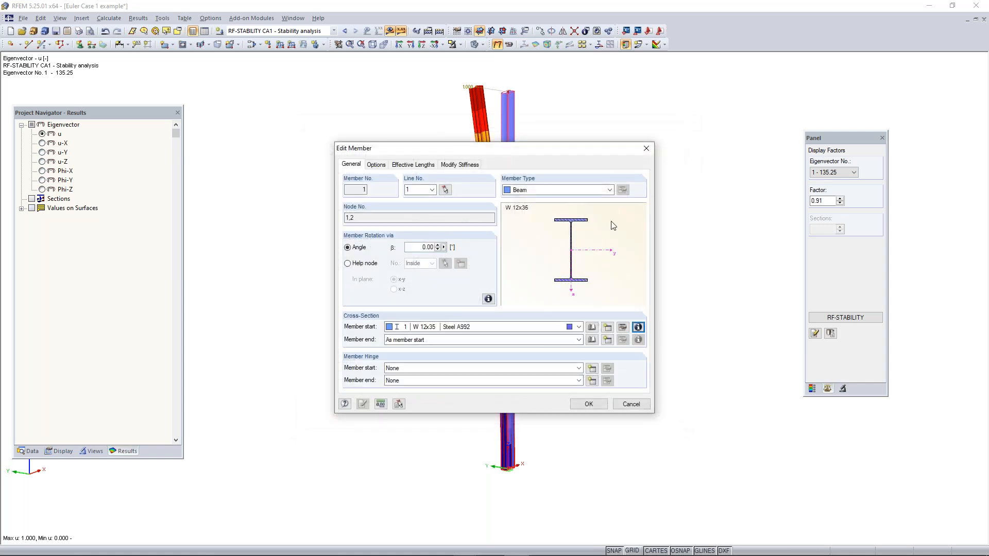
click(644, 160)
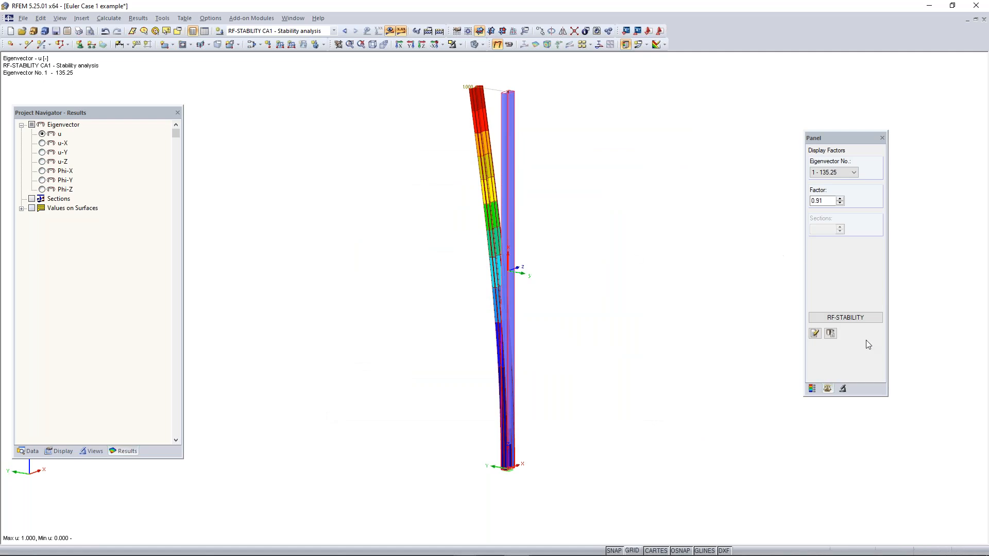
Reopen the RF-STABILITY results and review the critical load factors and the column's effective lengths and critical loads
click(29, 451)
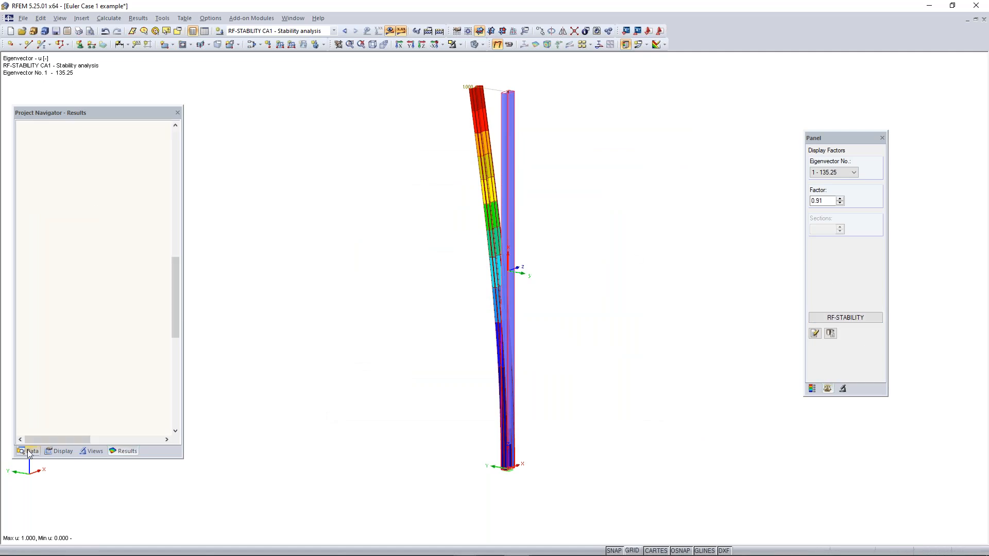
scroll(91, 384, down, 1)
scroll(91, 384, up, 1)
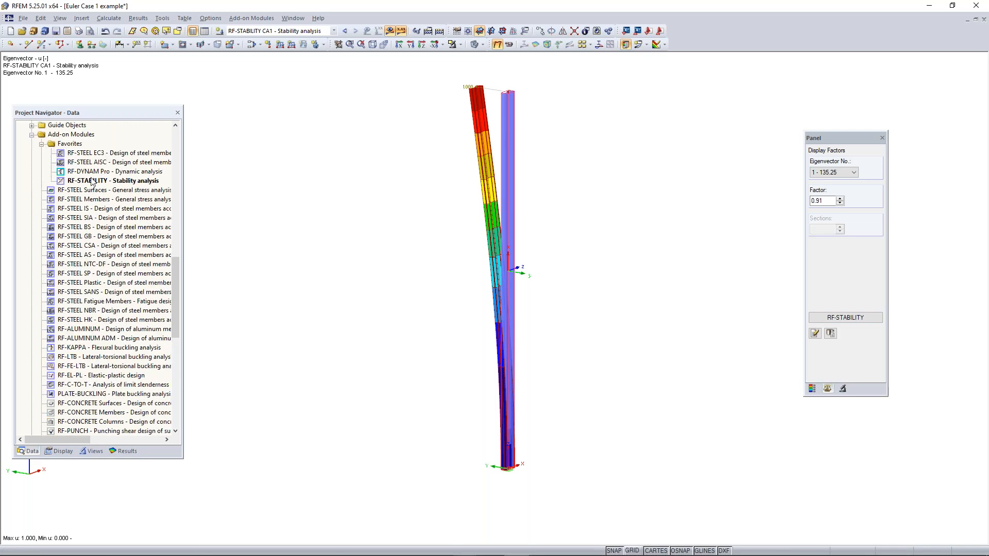
click(847, 318)
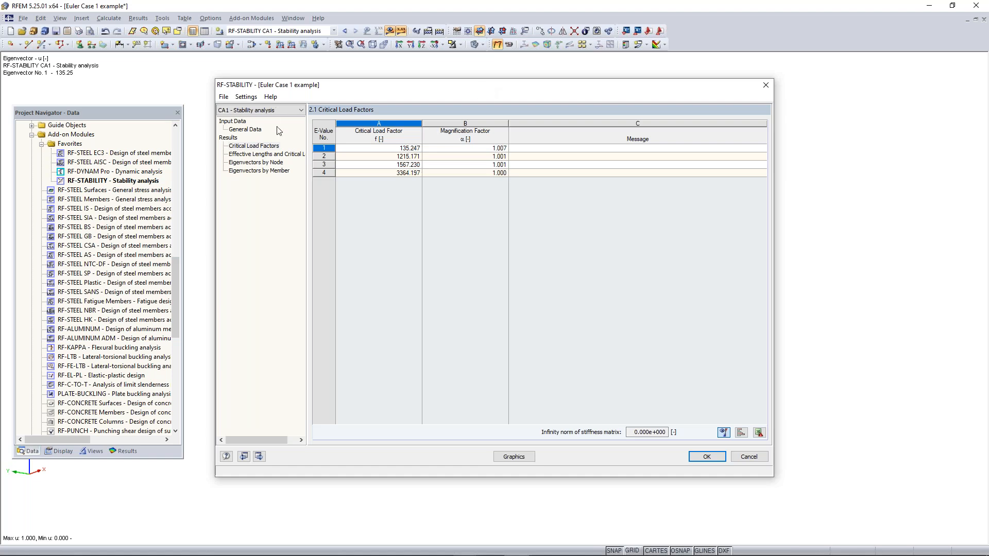
click(268, 154)
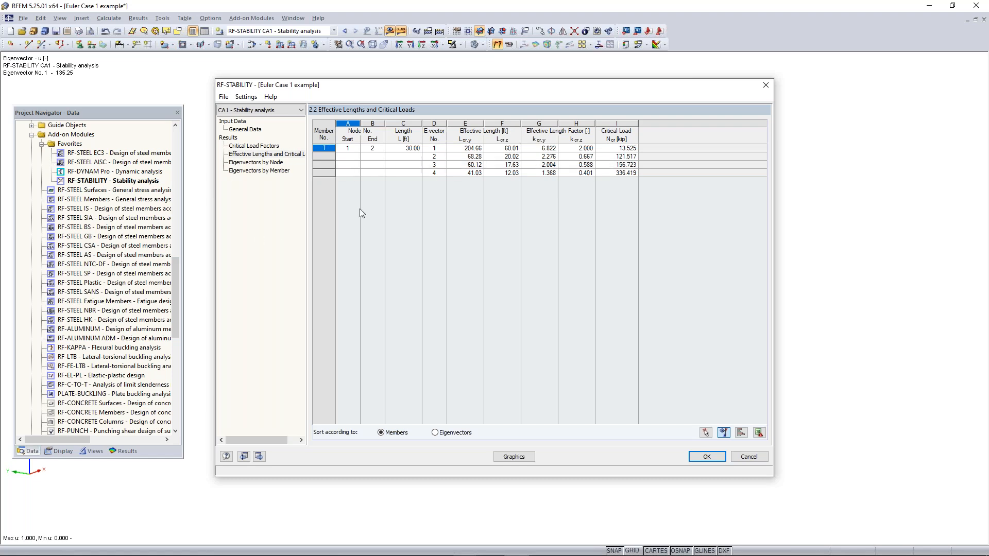
click(765, 85)
Switch to load case LC1 - Test and set PZ of the nodal load at the column's top to -14 kip
middle_drag(553, 110, 519, 169)
scroll(519, 169, down, 2)
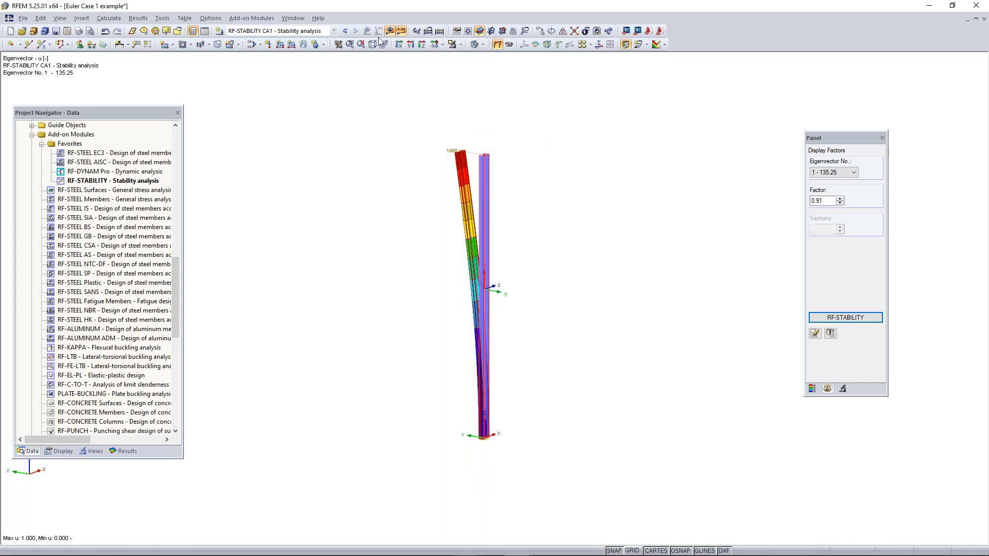
click(319, 32)
click(290, 45)
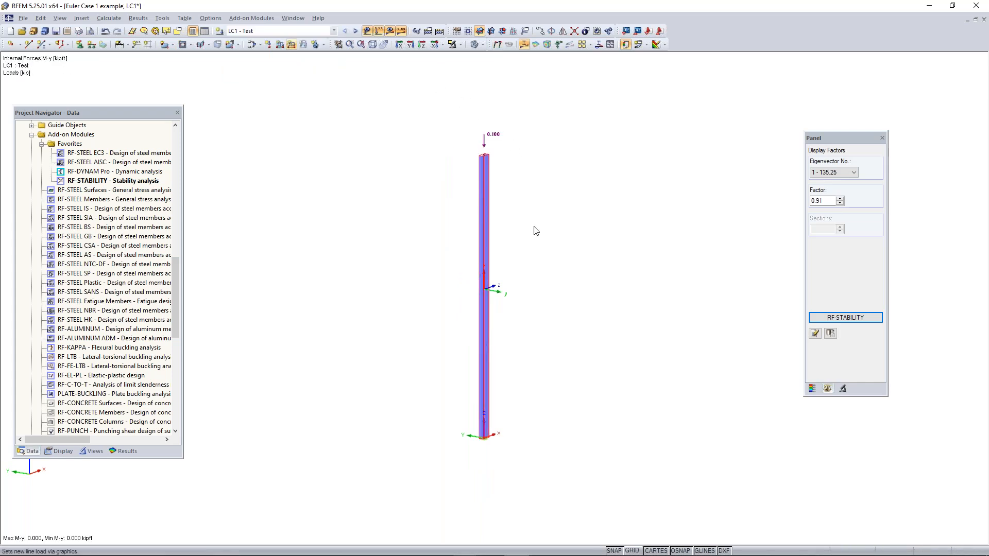
double_click(485, 138)
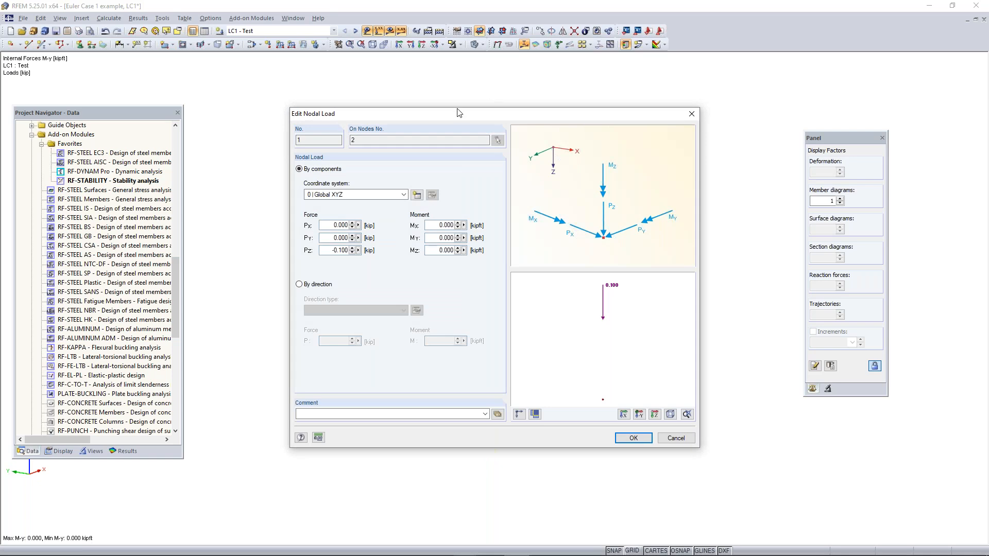
drag(328, 252, 402, 256)
key(BackSpace)
text(-14)
click(633, 438)
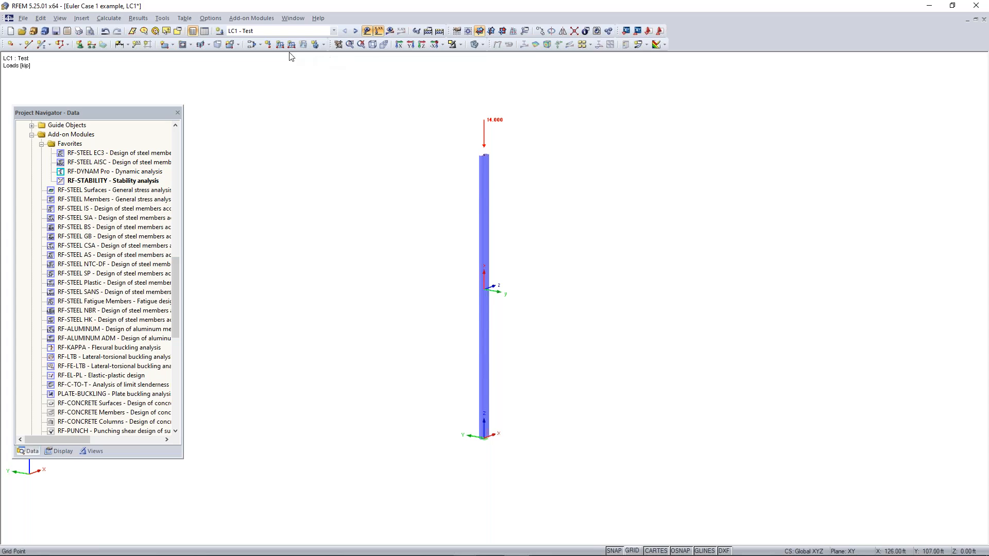
Try to calculate the results of LC1 - Test under the 14 kip column load
click(389, 33)
key(Return)
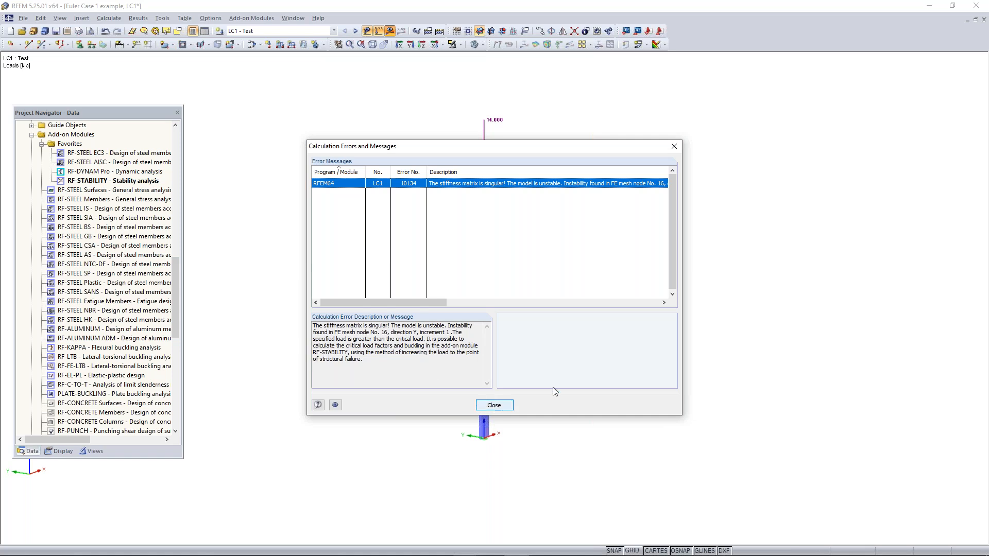
click(493, 406)
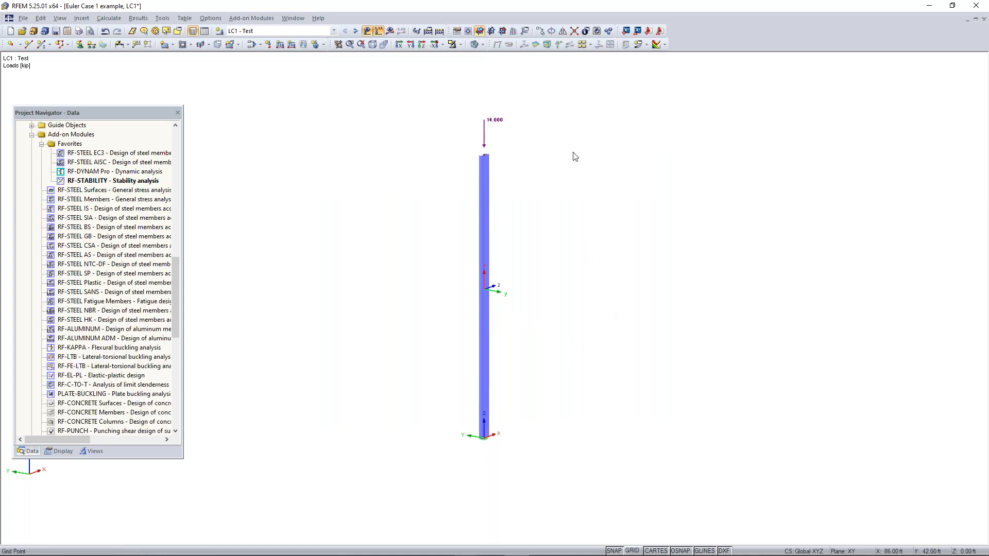
Change the method of analysis of load case LC1 - Test to geometrically linear analysis
click(293, 33)
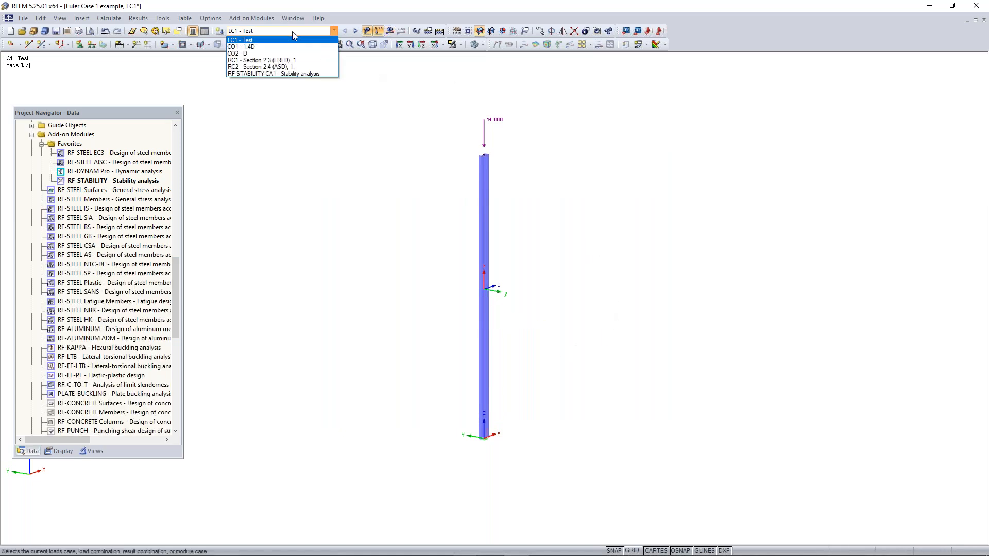
click(293, 33)
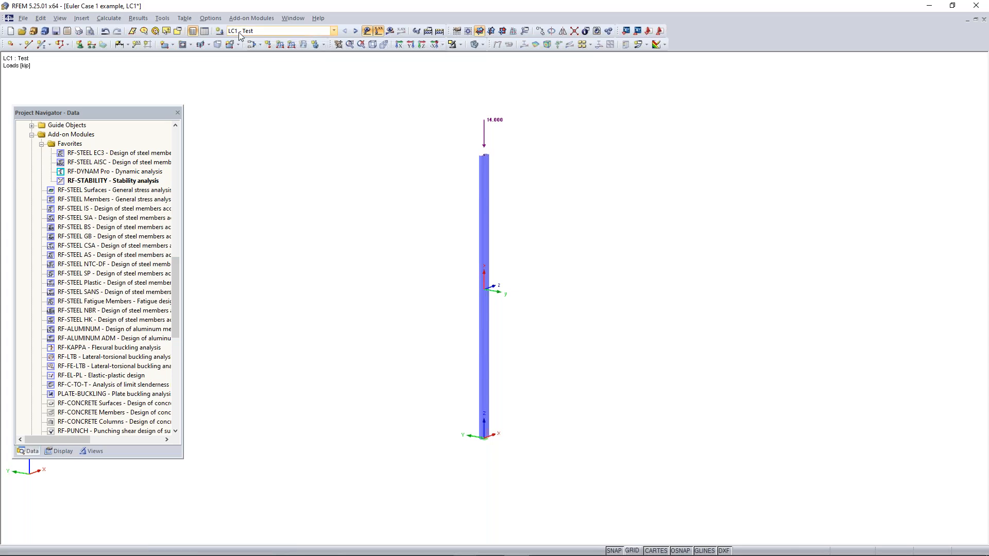
click(252, 45)
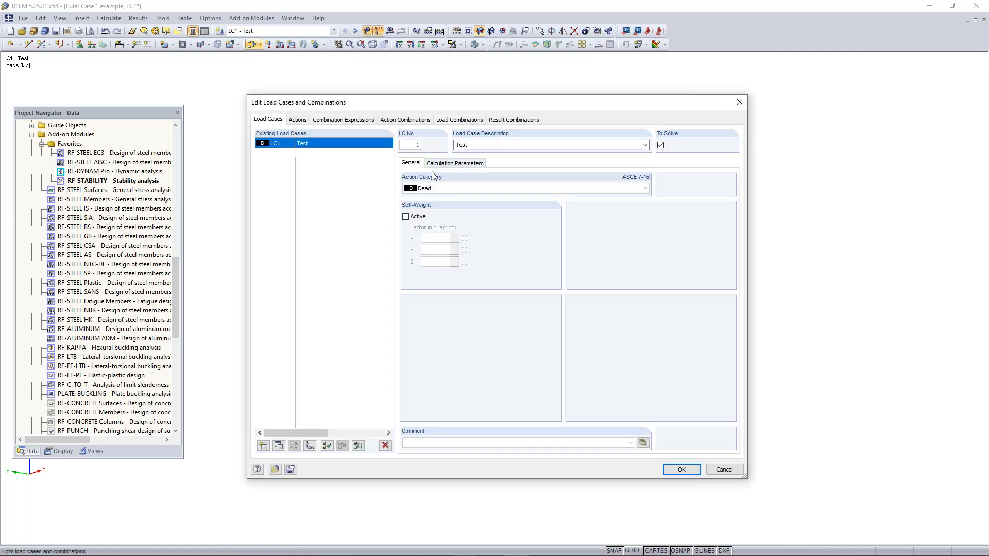
click(447, 165)
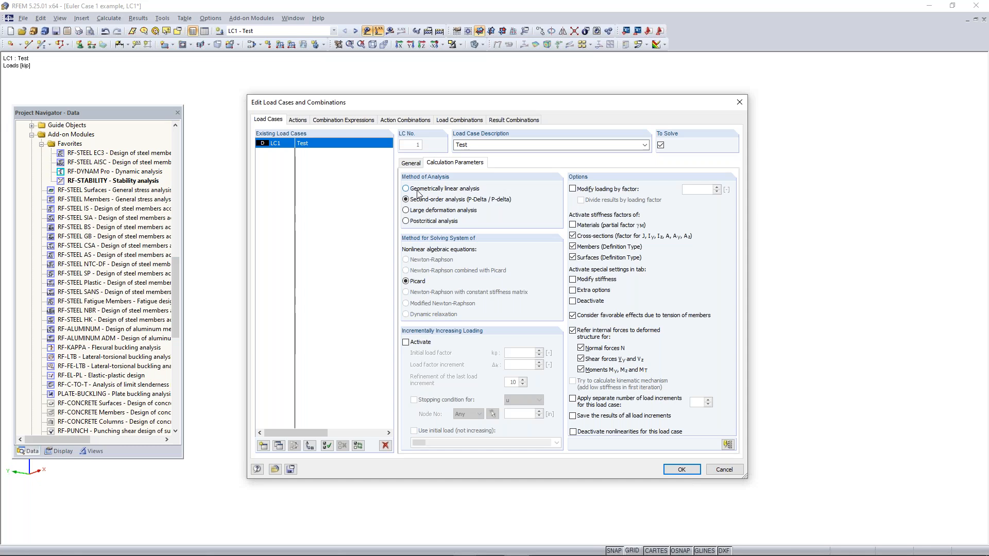
click(418, 190)
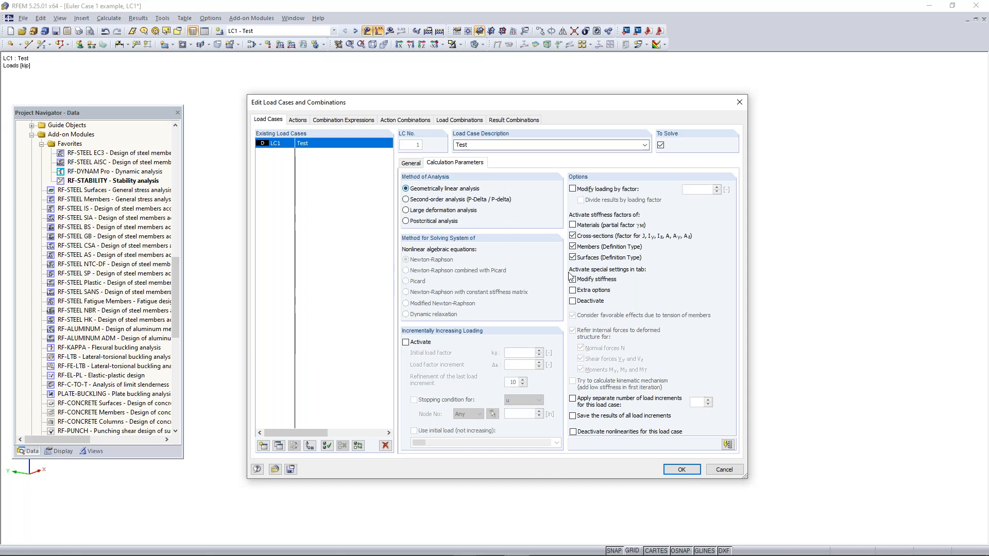
click(681, 469)
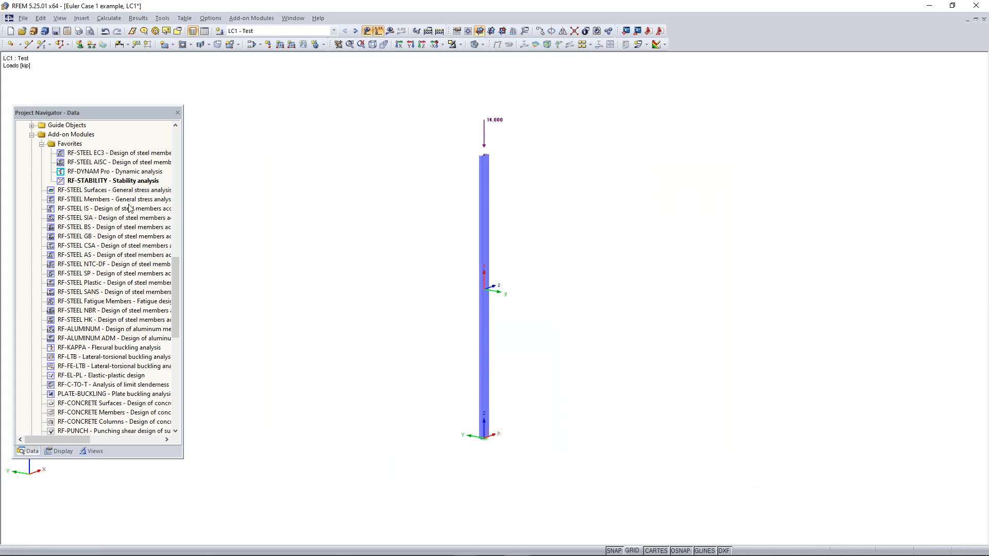
Run the RF-STABILITY eigenvalue calculation with axial forces imported from LC1 - Test
double_click(121, 181)
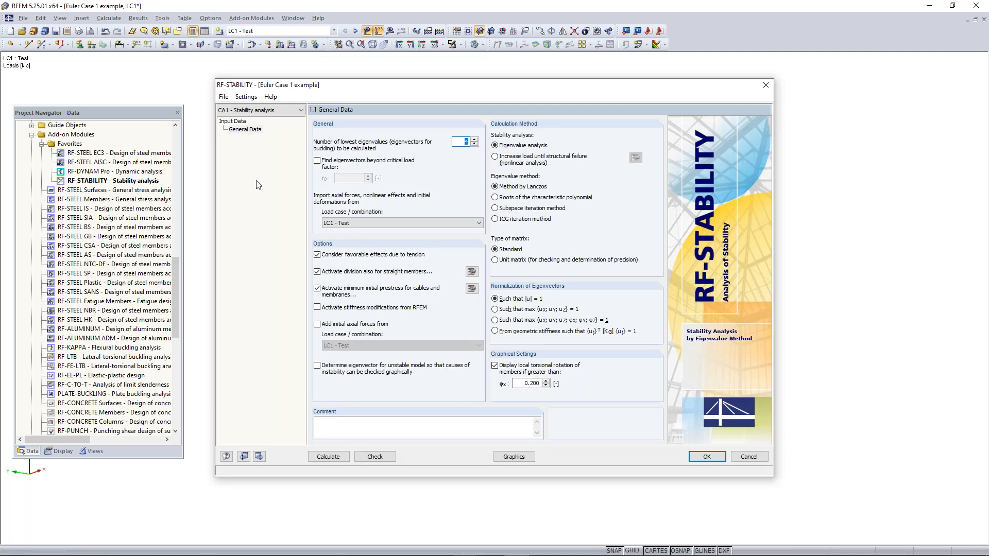
click(374, 223)
click(375, 228)
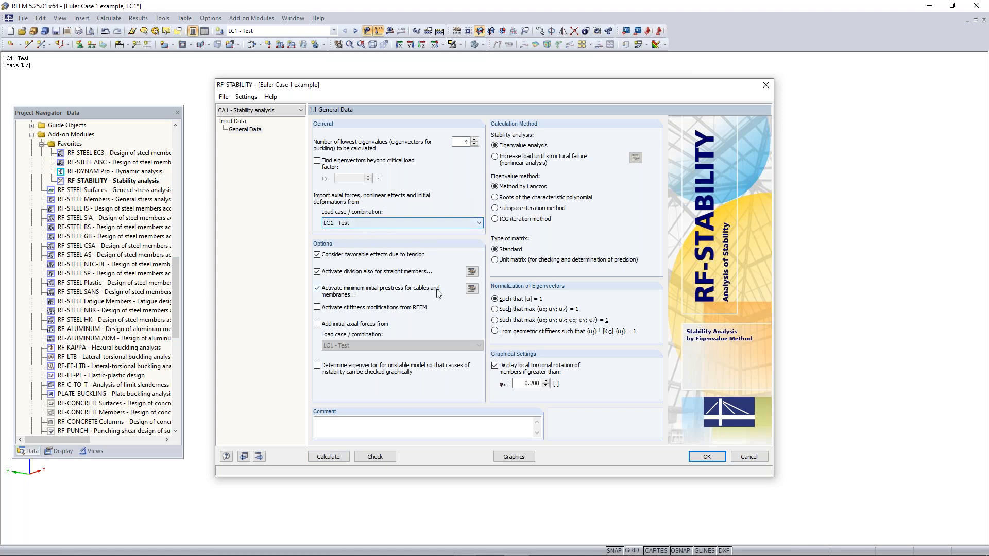
click(329, 456)
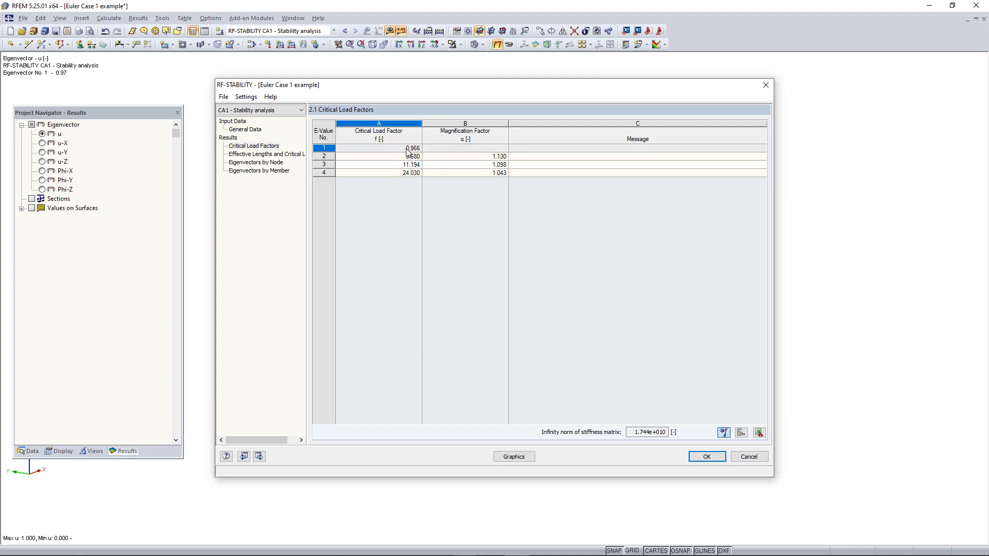
Review the first critical load factor and display the column's buckling shape graphically for eigenvector no. 1
click(327, 149)
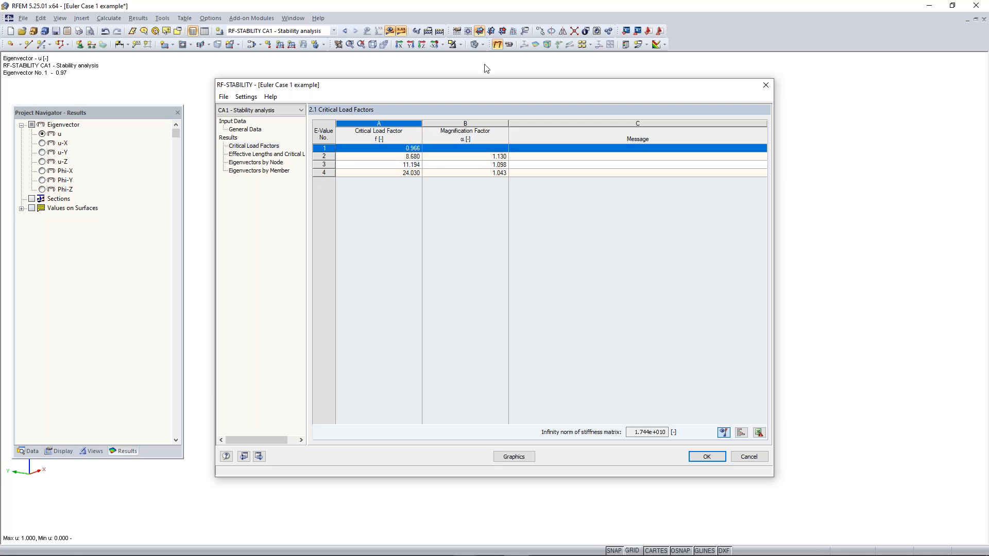
mouse_move(453, 95)
mouse_down()
mouse_move(481, 237)
mouse_move(453, 105)
mouse_up()
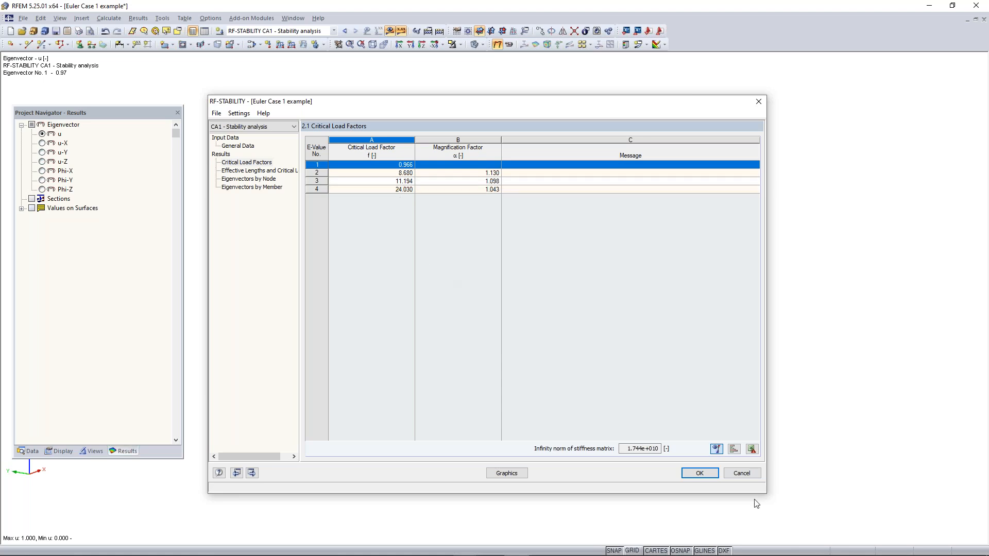
click(524, 476)
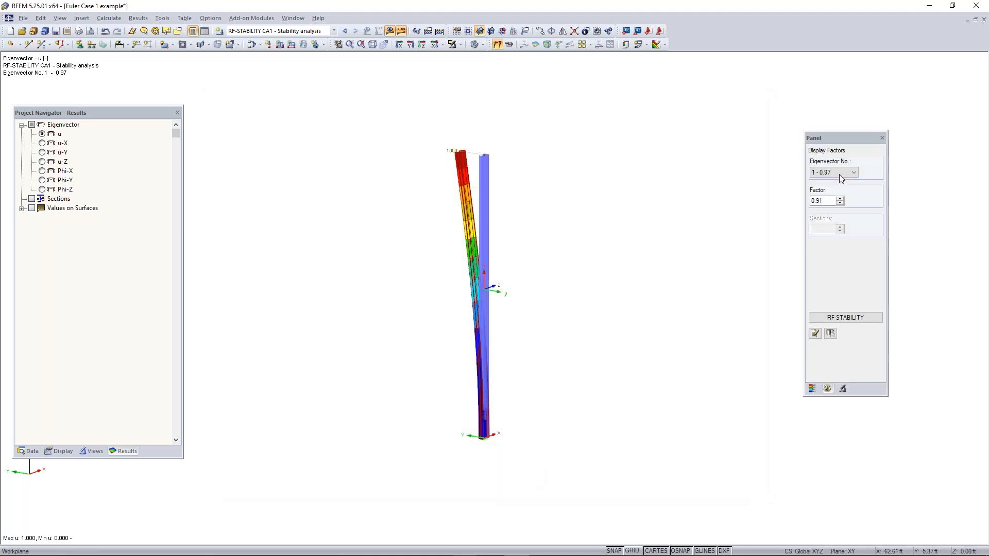
scroll(838, 174, down, 1)
key(Down)
key(Up)
key(Up)
key(alt+Tab)
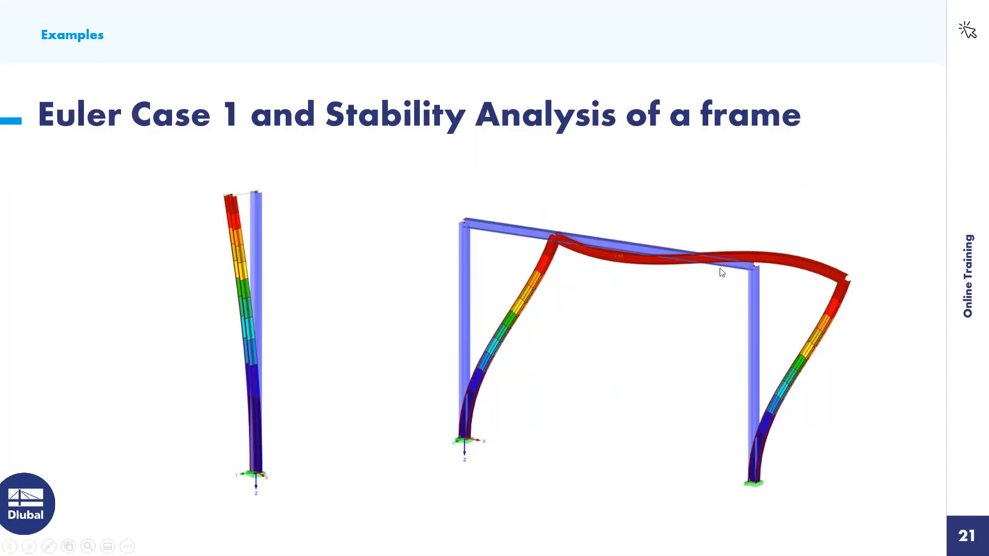
click(809, 277)
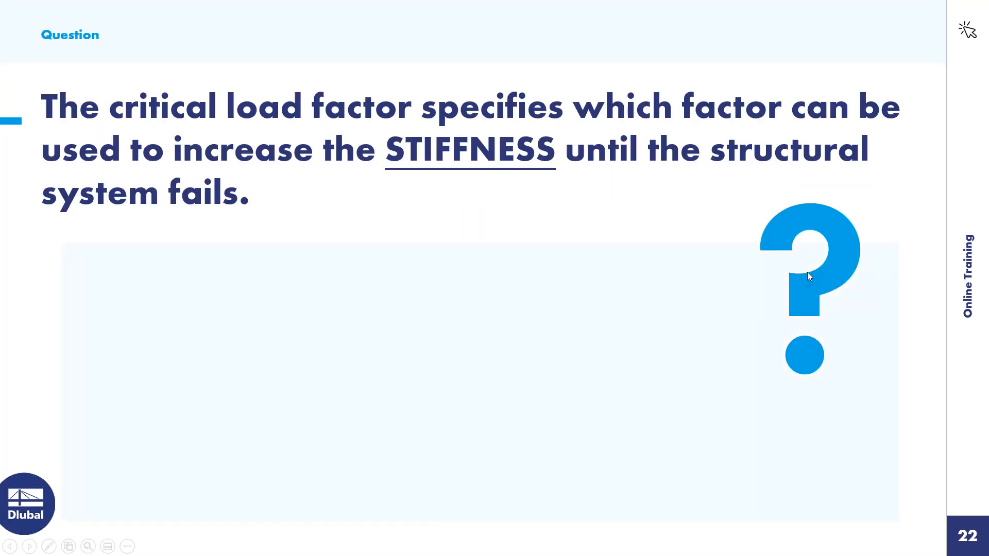
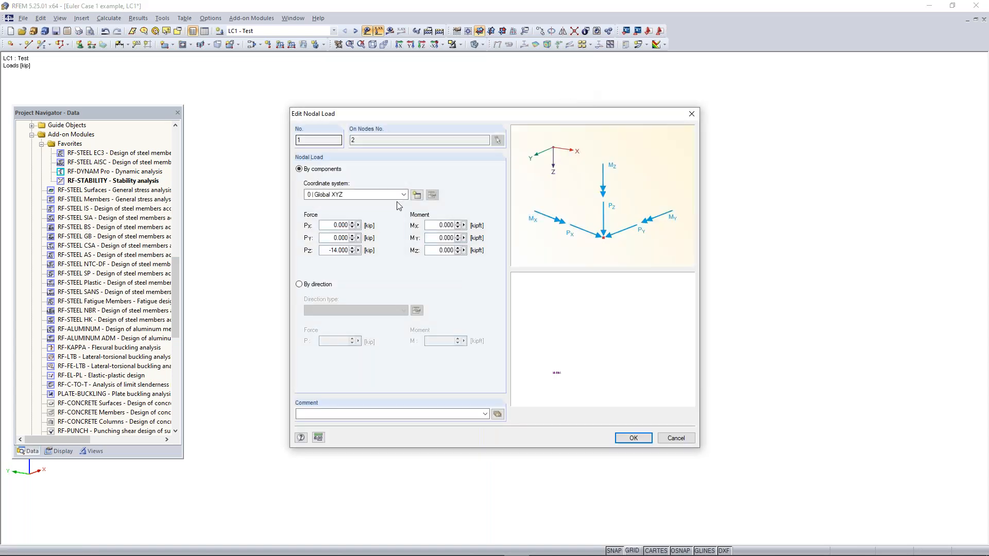
Set the column's nodal load PZ to -5 kip and calculate the results of load case LC1 - Test
text(-5)
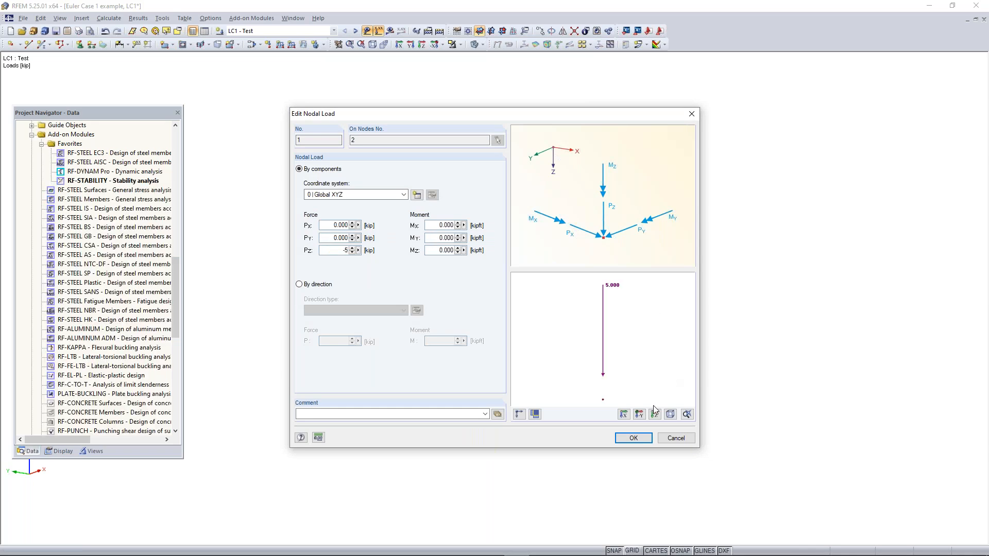
click(633, 438)
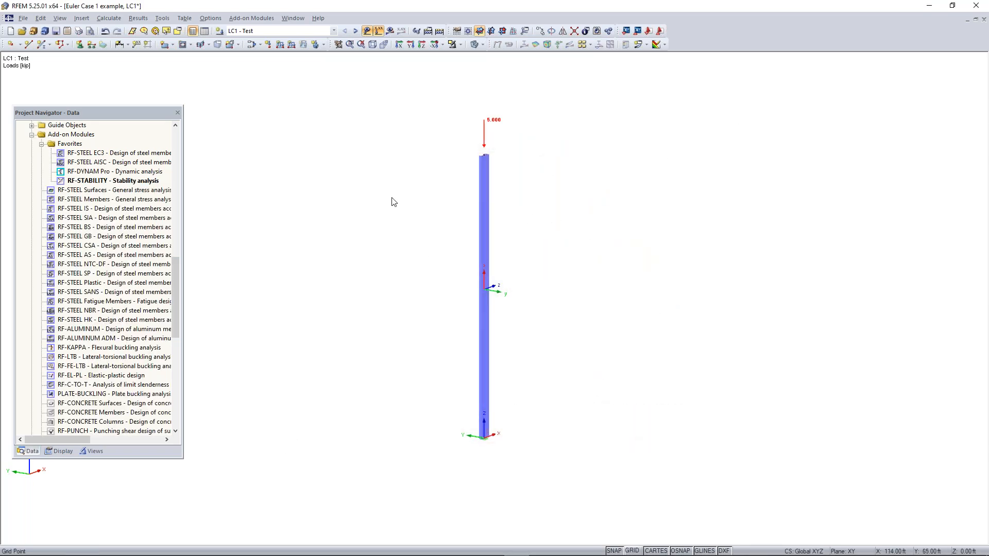
click(390, 31)
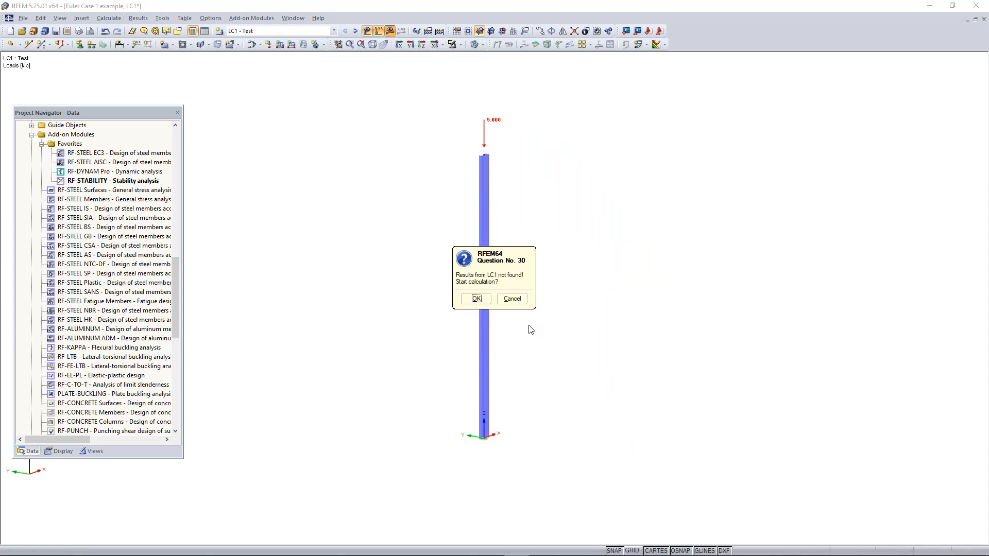
click(476, 300)
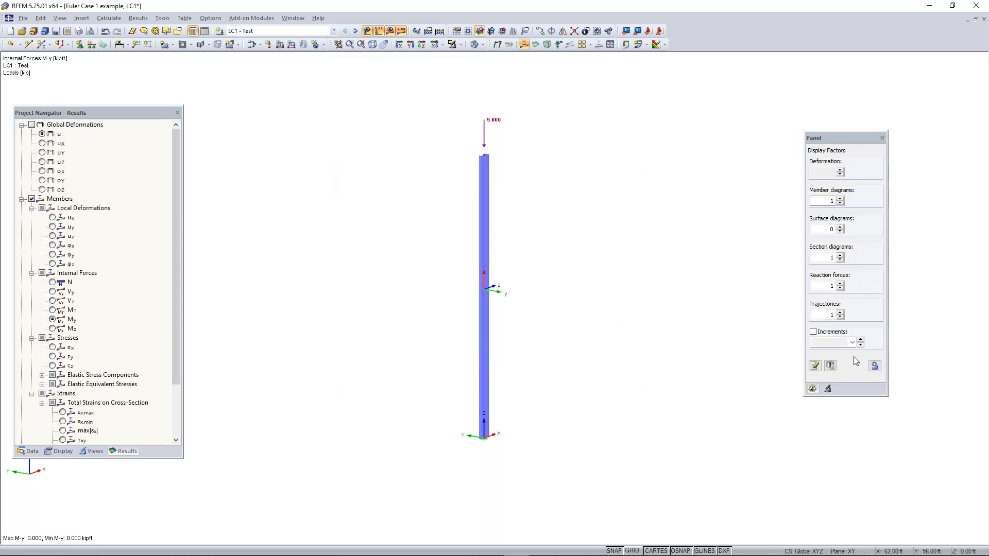
Run the RF-STABILITY eigenvalue calculation with LC1 - Test and display the column's buckling shape for eigenvector no. 1
click(36, 450)
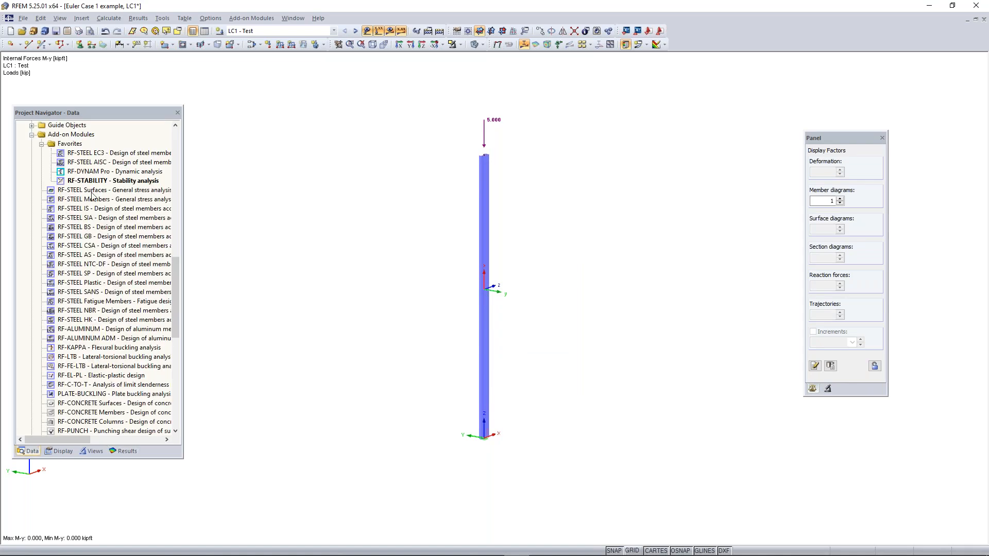
double_click(92, 182)
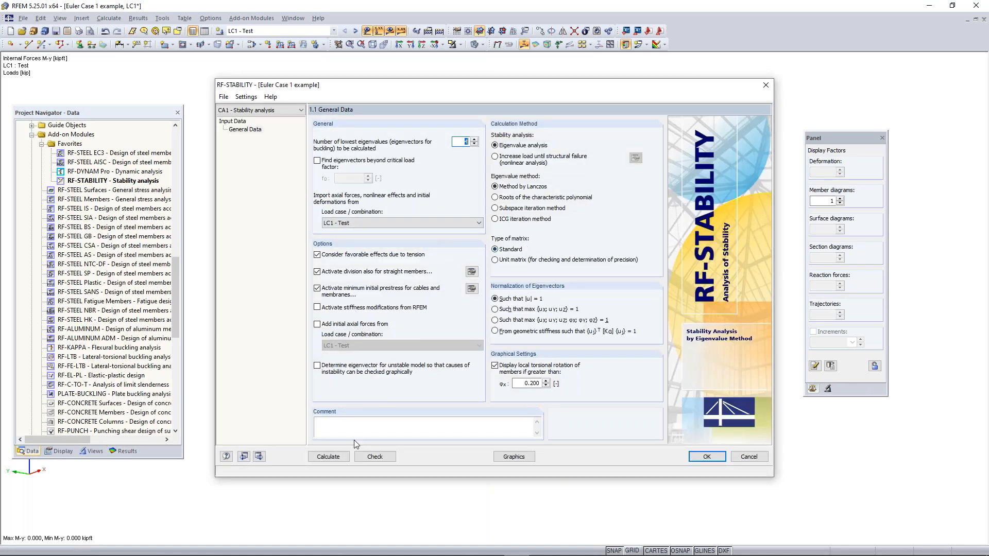
click(328, 457)
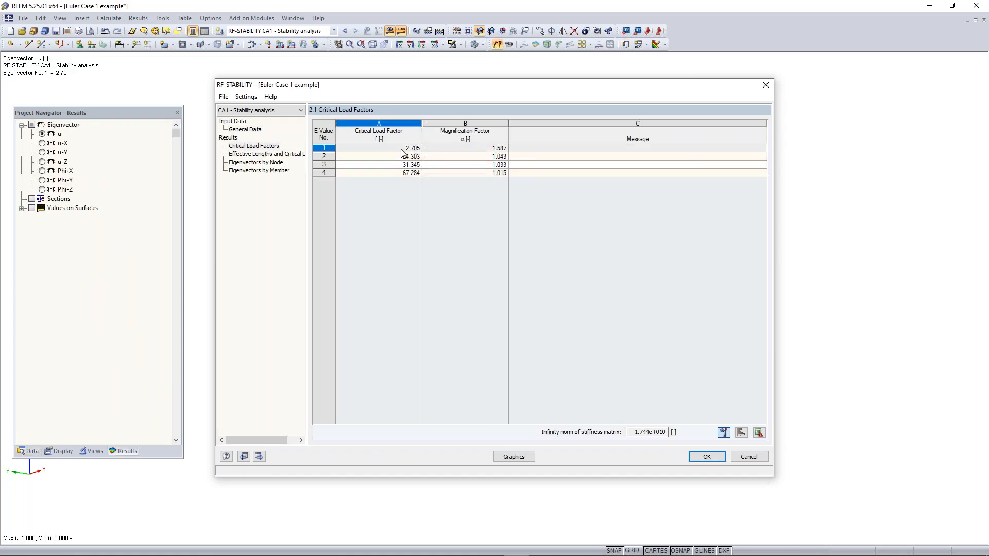
click(412, 157)
click(412, 149)
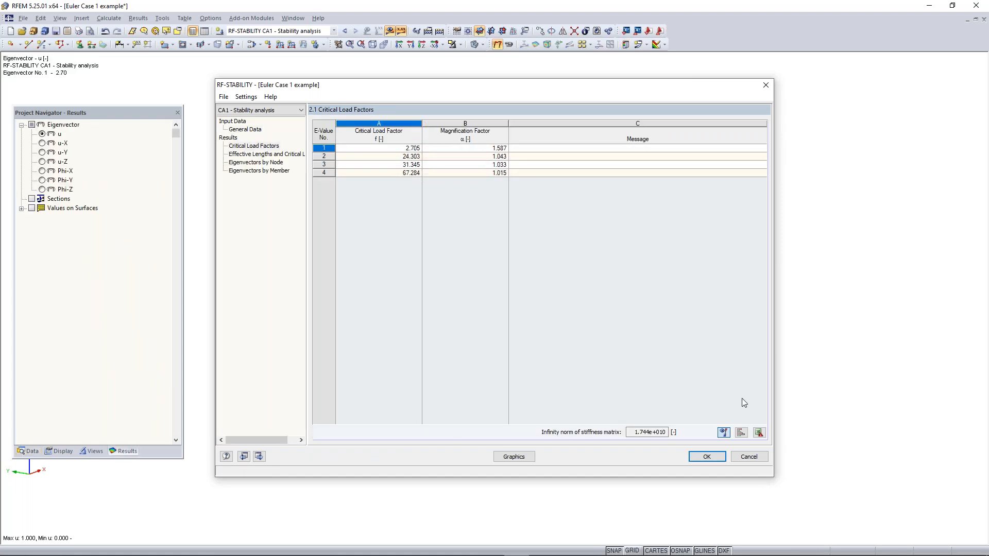
click(703, 456)
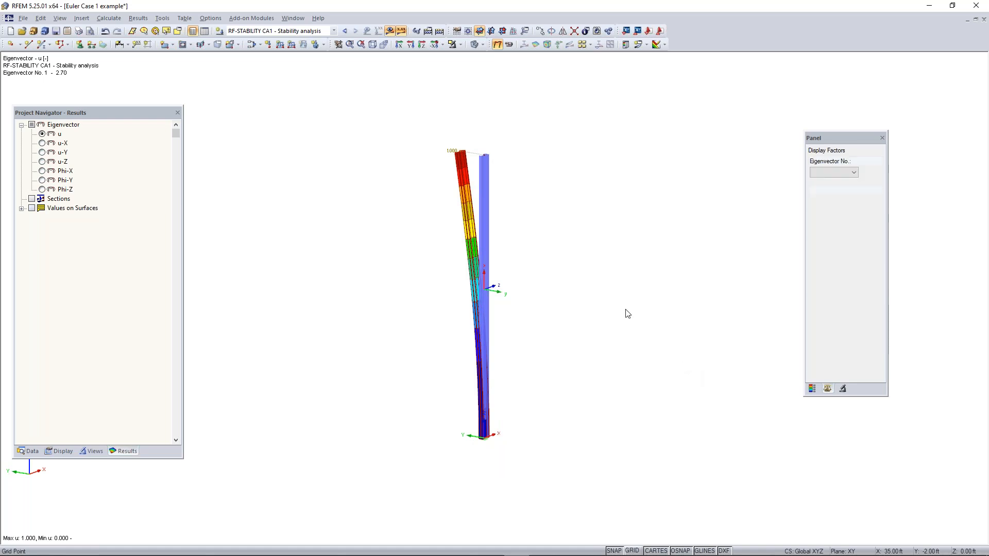
middle_drag(552, 328, 488, 313)
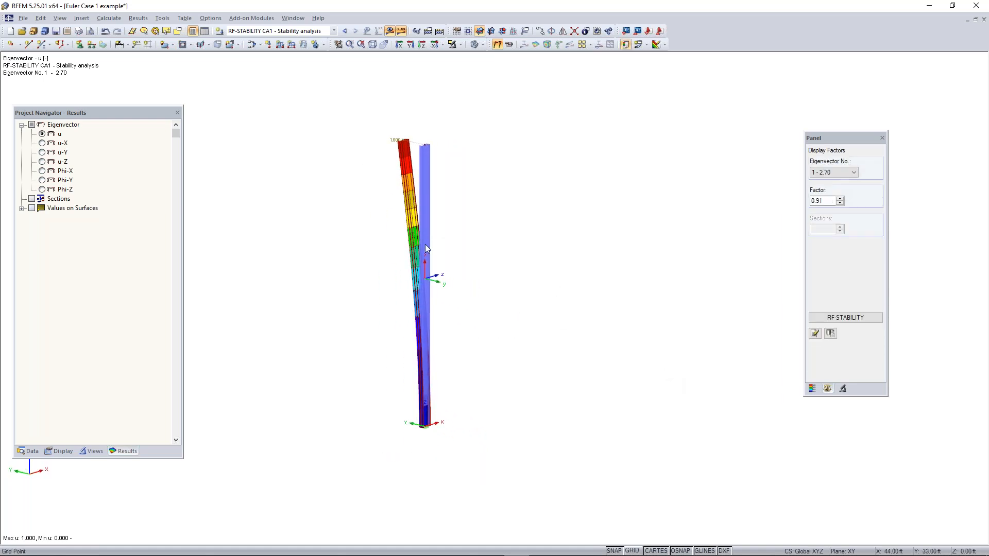
Hide the results on the column and display the work plane grid
click(392, 32)
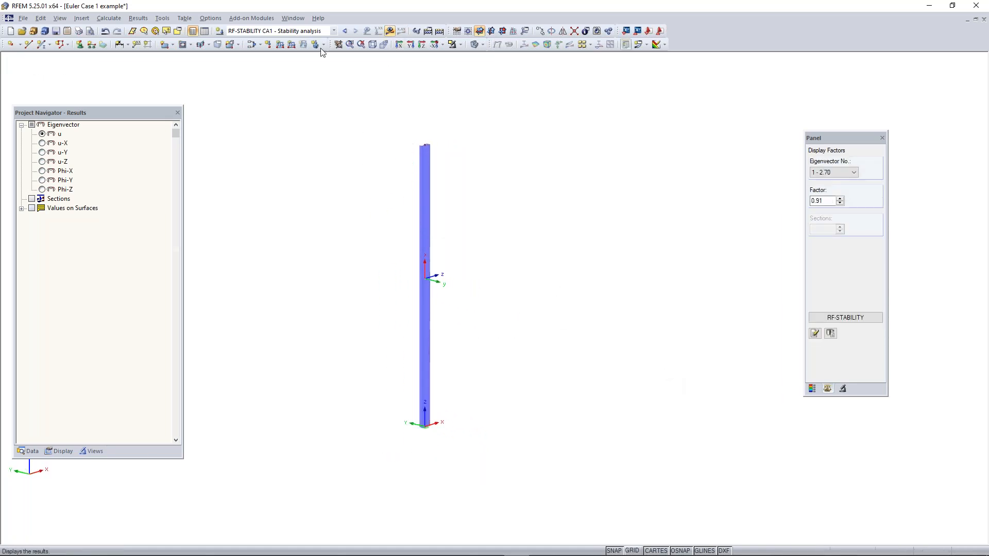
click(633, 551)
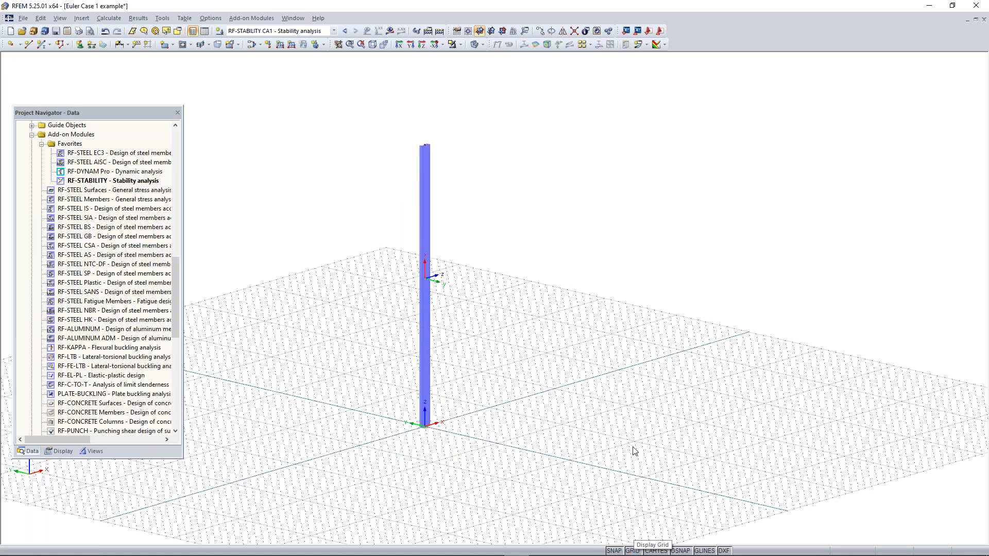
scroll(548, 369, down, 1)
scroll(546, 365, down, 2)
middle_drag(545, 368, 515, 339)
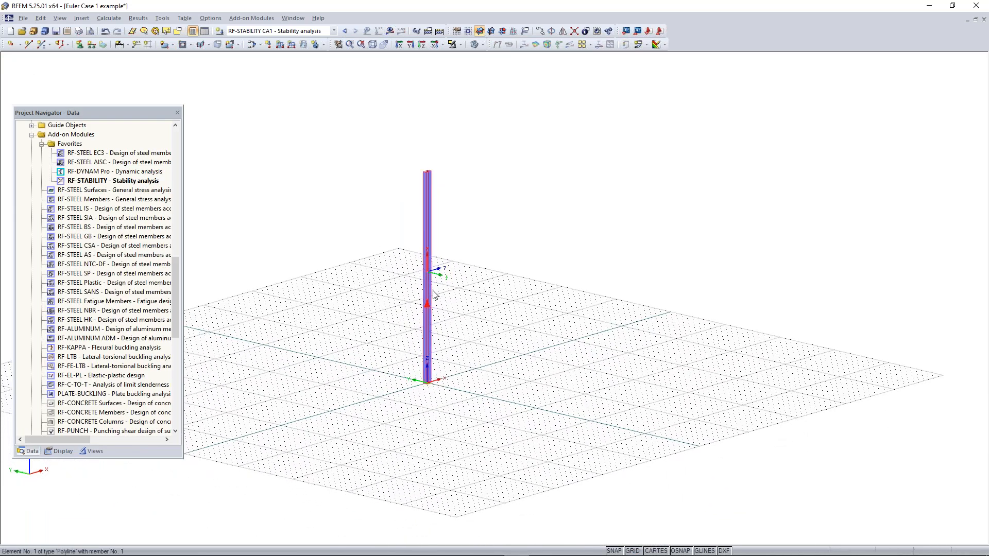
Turn off the column's local axes and copy the column with its base support 10 ft in the negative Y direction
right_click(425, 360)
click(466, 309)
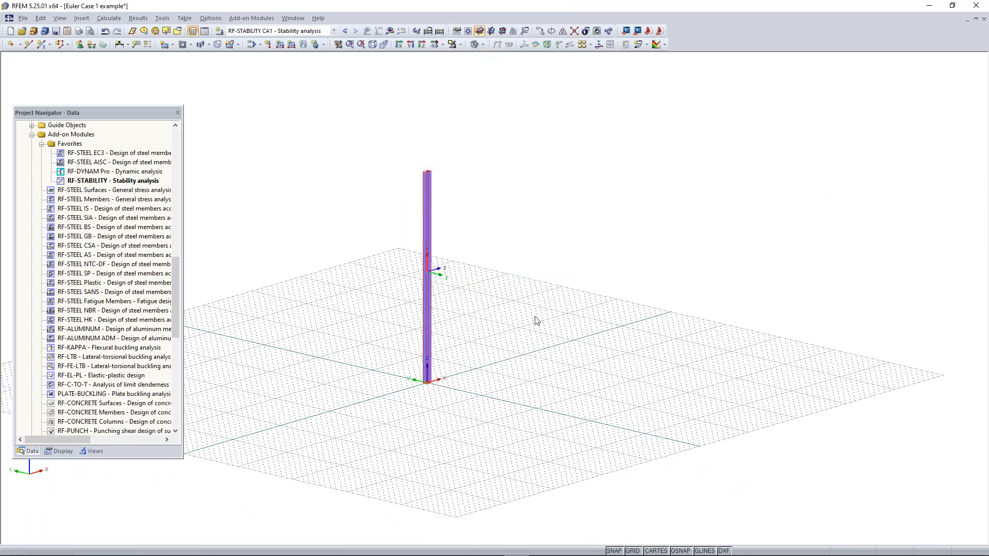
mouse_move(512, 320)
ctrl+middle_down()
mouse_move(493, 324)
mouse_move(520, 345)
mouse_move(496, 329)
mouse_move(504, 335)
ctrl+middle_up()
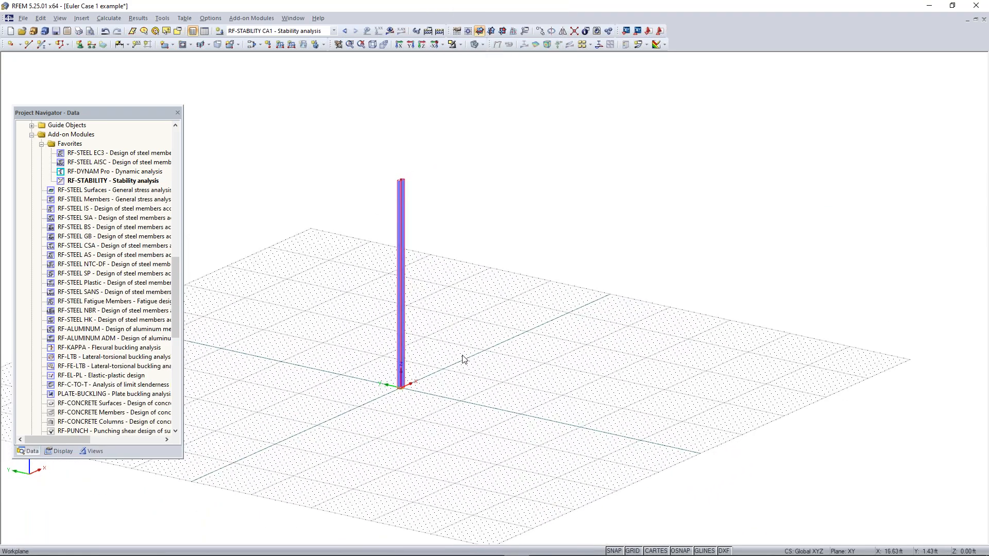
scroll(421, 387, up, 2)
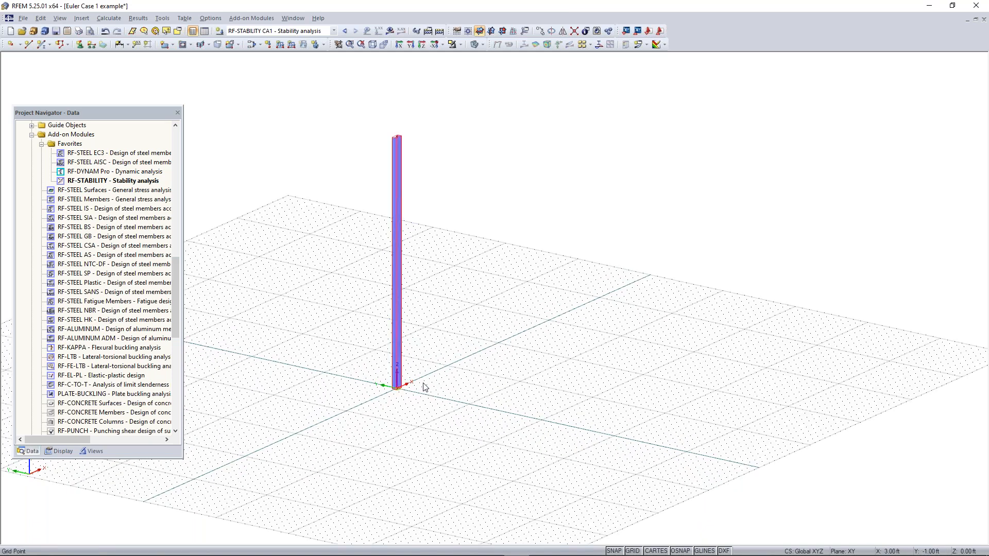
drag(468, 106, 343, 414)
ctrl+drag(395, 388, 465, 405)
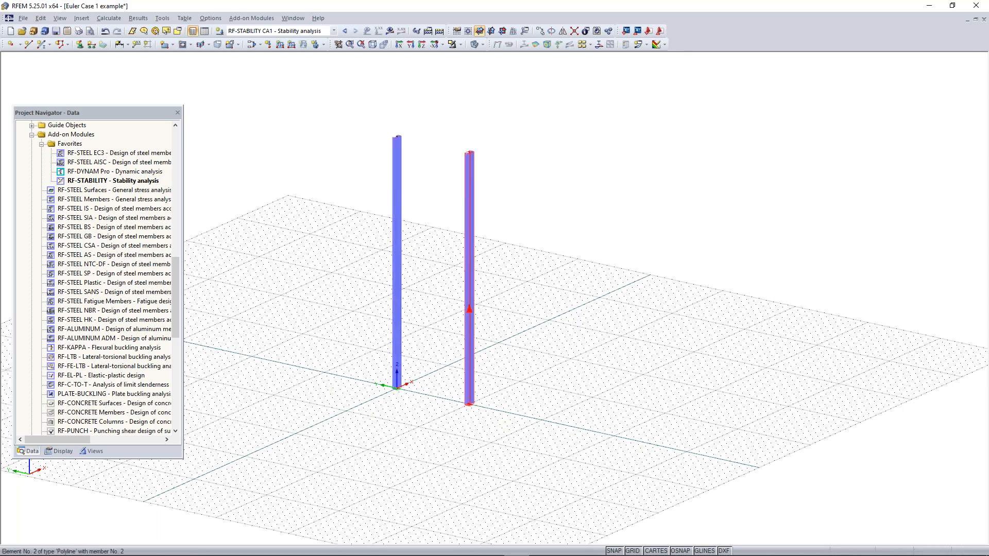
Set the Z coordinate of both column top nodes to 10 ft
click(432, 407)
ctrl+middle_drag(413, 439, 458, 423)
right_click(457, 422)
click(439, 397)
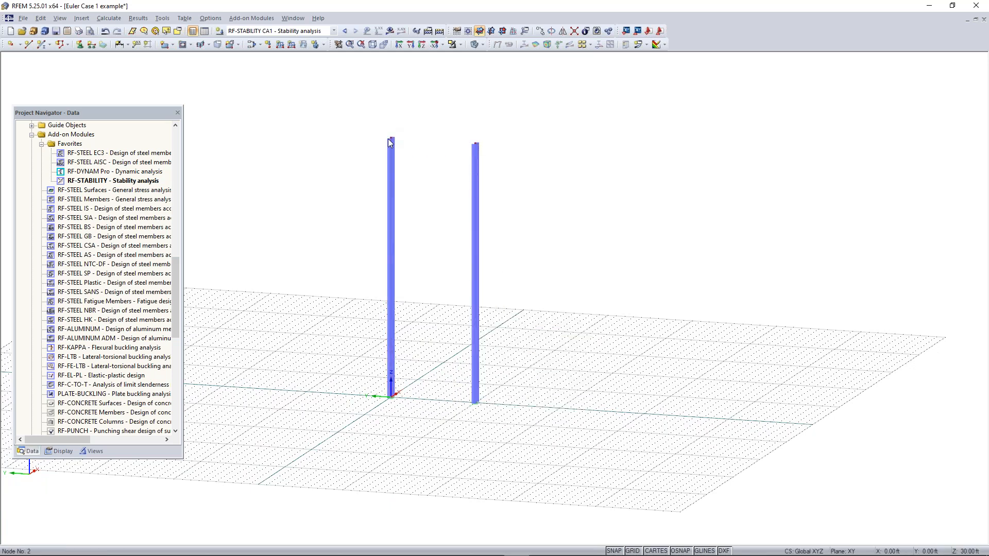
drag(358, 152, 628, 117)
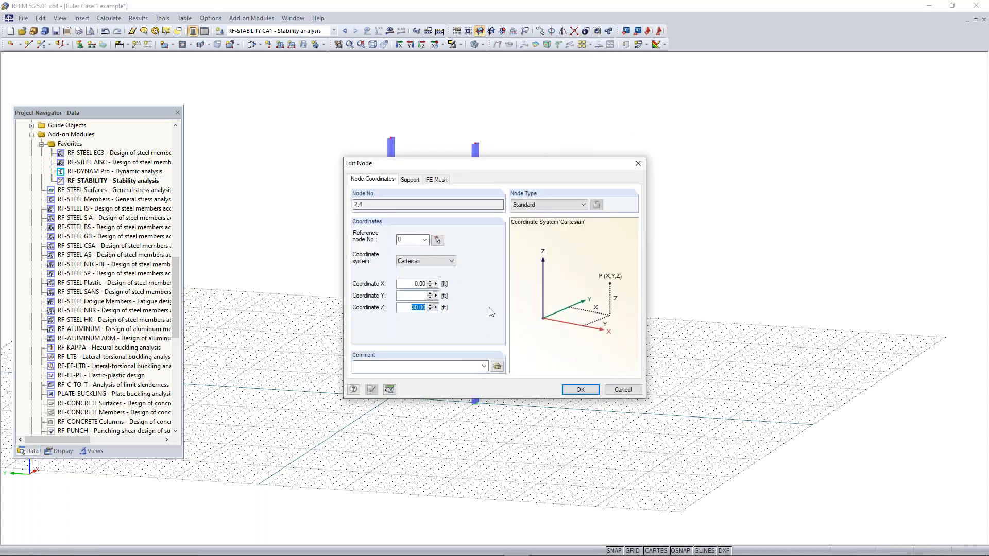
text(10)
click(578, 389)
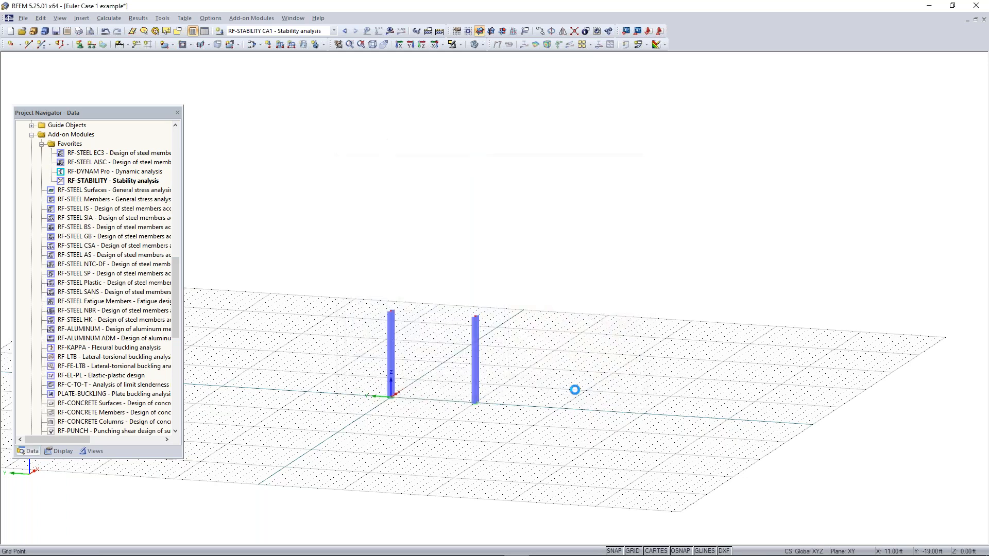
Add a beam member with rolled section W 8x15 (AISC 15) in Steel A992 between the tops of the two columns
scroll(392, 405, up, 3)
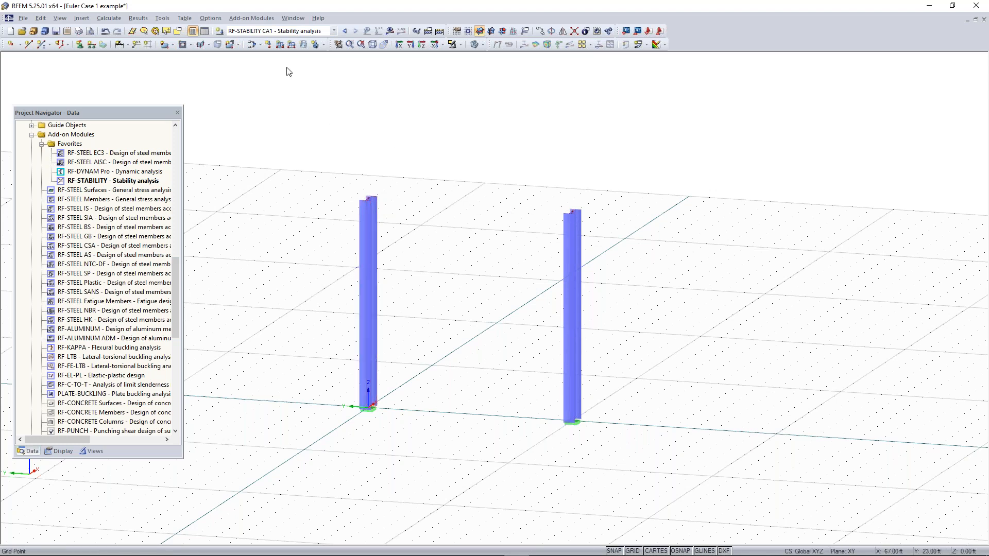
click(41, 43)
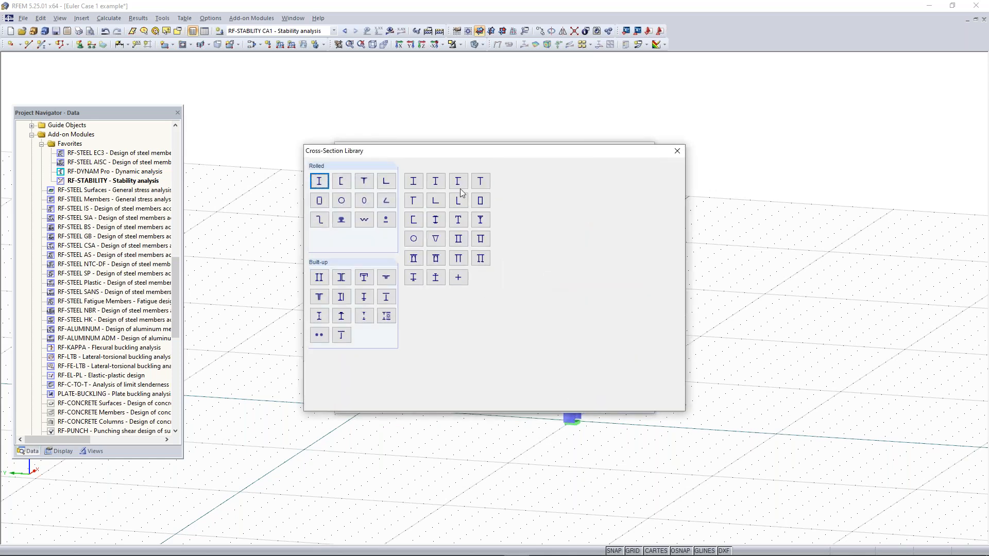
click(322, 184)
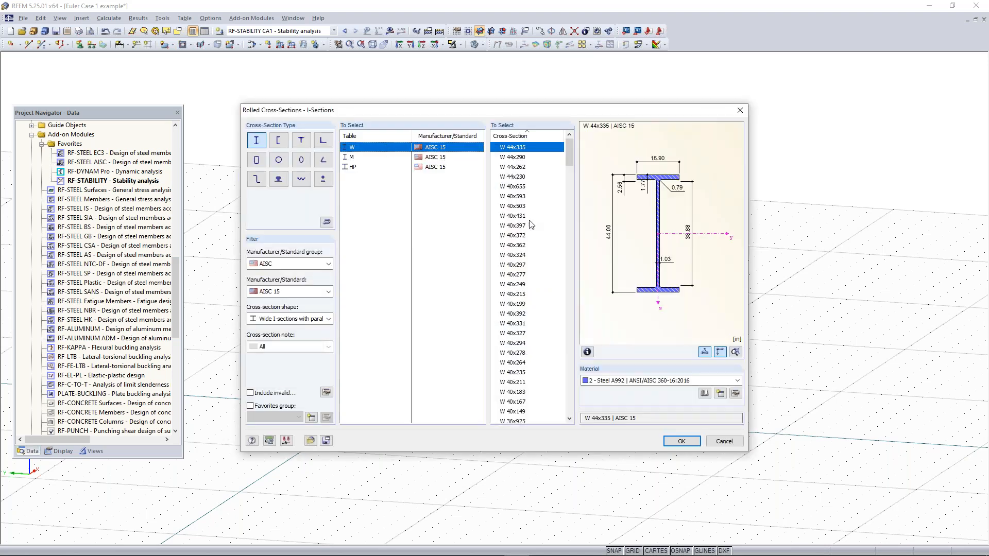
scroll(534, 225, down, 3)
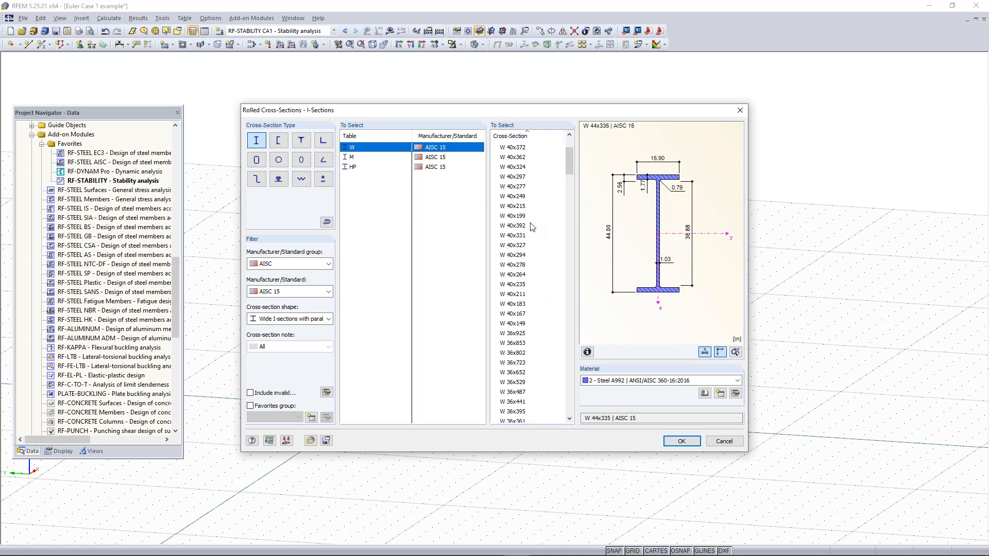
scroll(538, 245, down, 20)
scroll(545, 254, down, 10)
scroll(536, 299, down, 20)
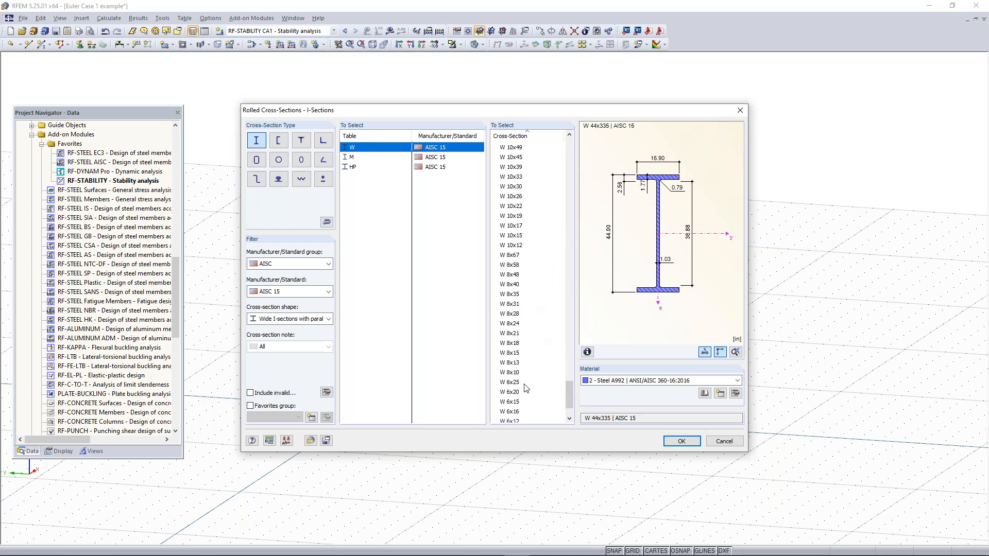
click(519, 354)
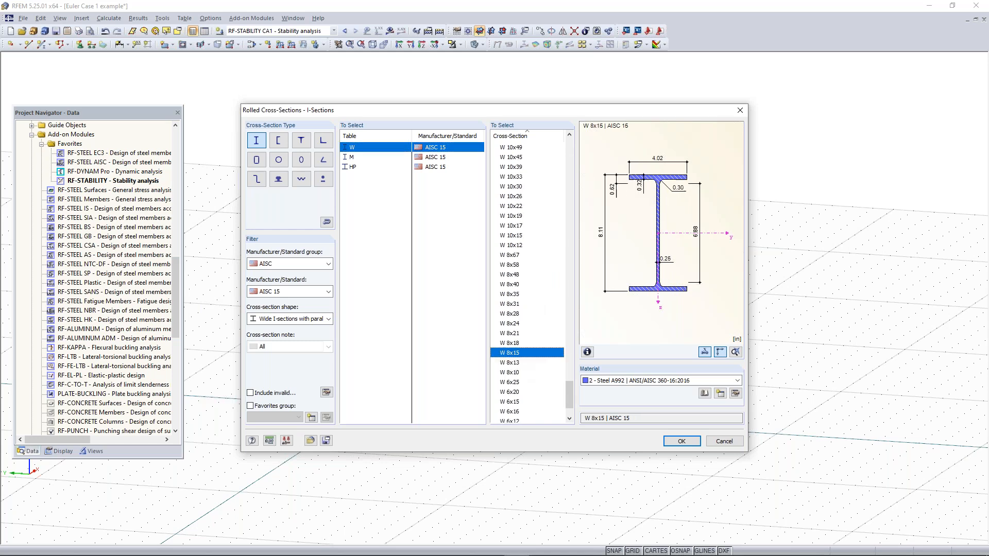
click(683, 439)
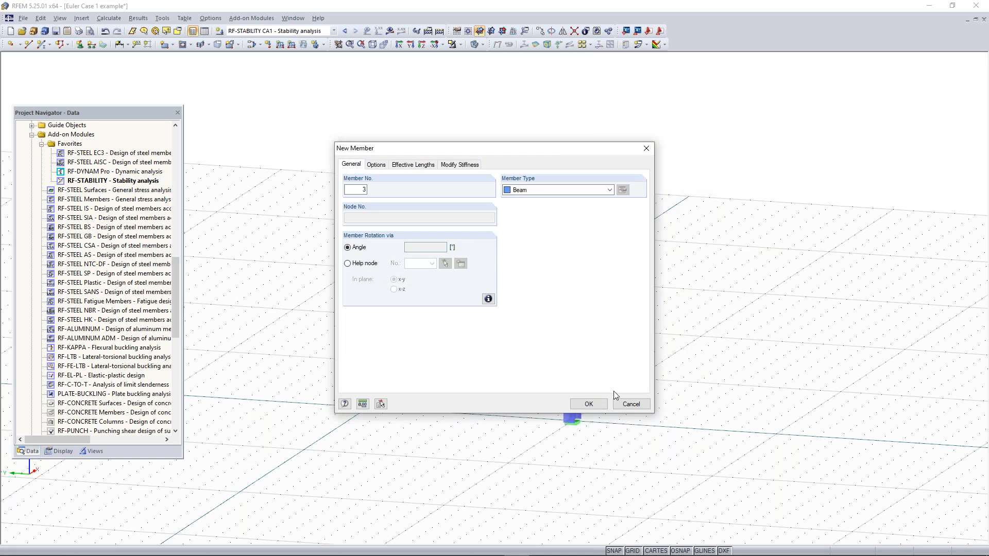
key(Return)
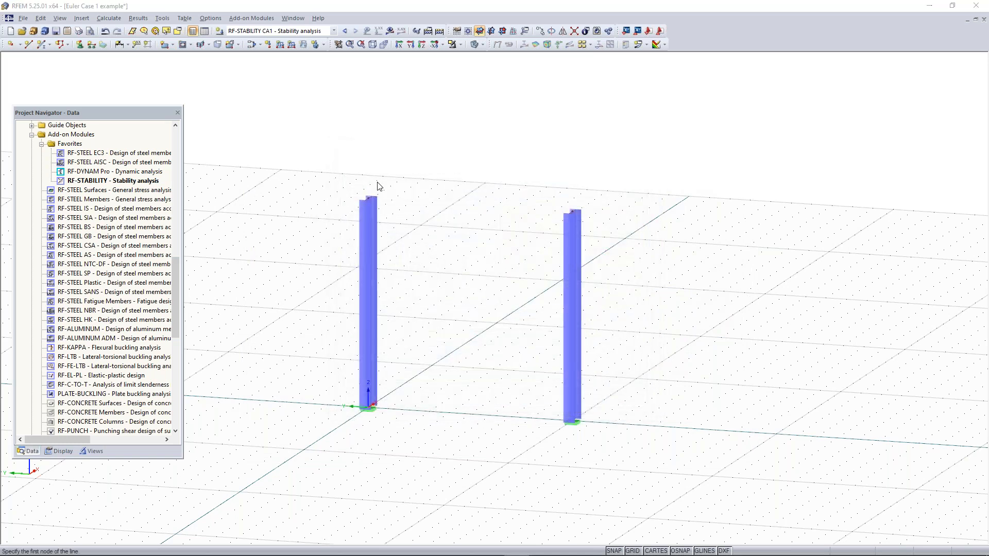
click(369, 197)
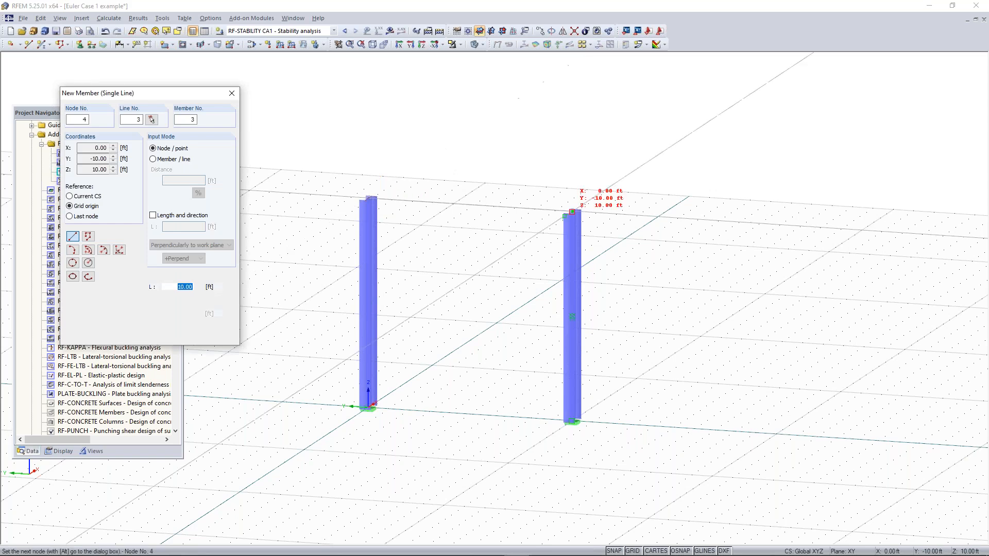
click(571, 211)
key(Escape)
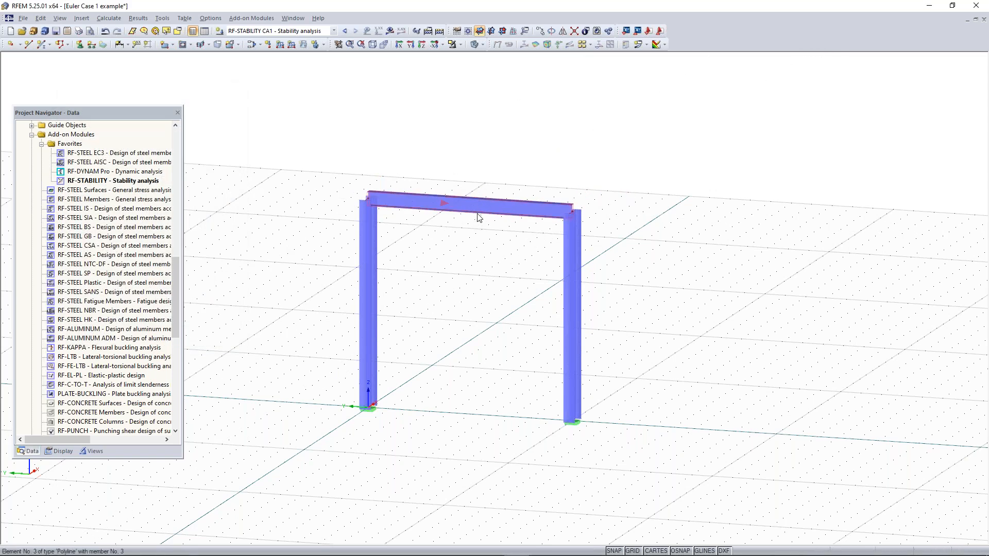
Show load case LC1 - Test and copy the first column's 5 kip nodal load to the top of the second column
mouse_move(479, 217)
click(286, 31)
click(287, 40)
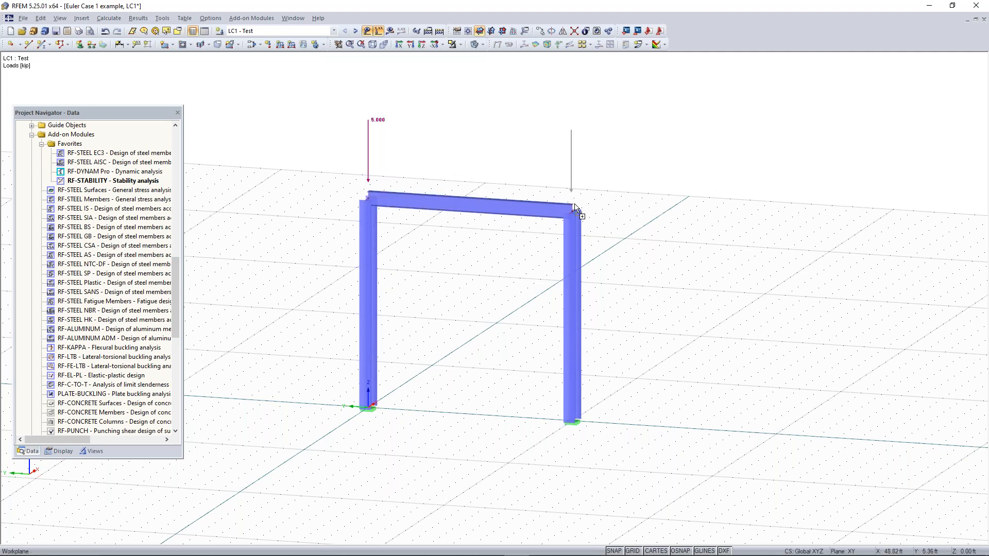
ctrl+drag(369, 182, 573, 211)
Apply a uniform member load of -3 kip/ft in the global ZL direction to the beam
click(280, 45)
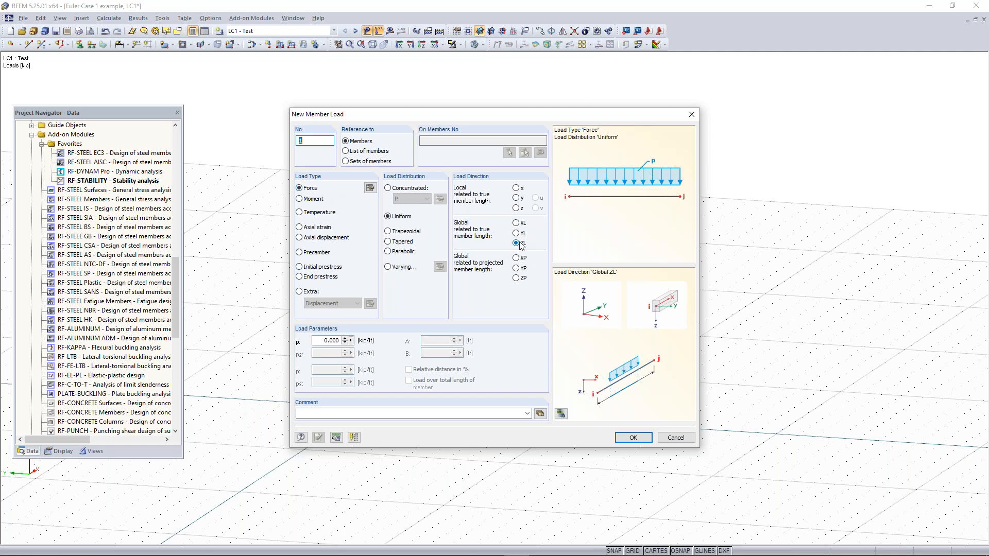
click(322, 342)
text(-3)
click(633, 438)
click(458, 202)
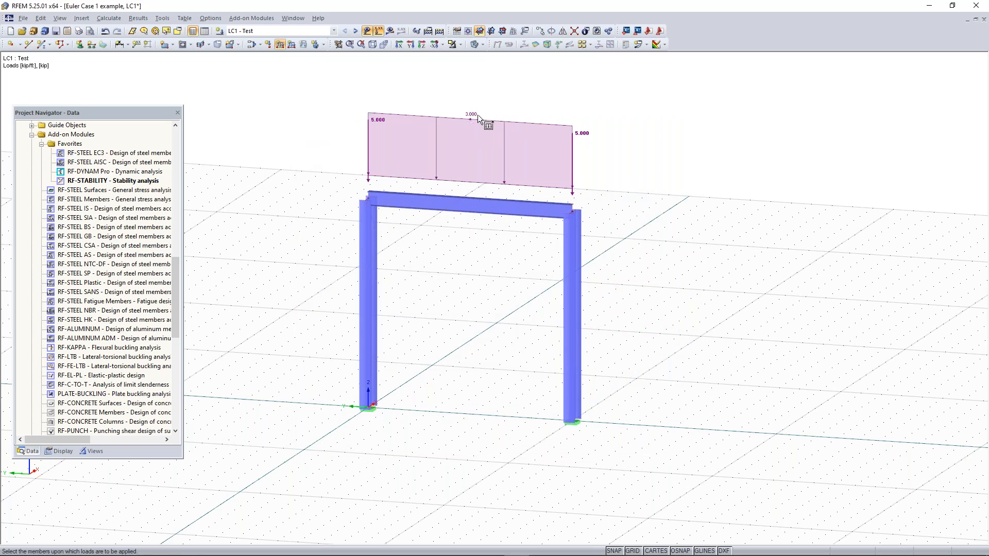
key(Escape)
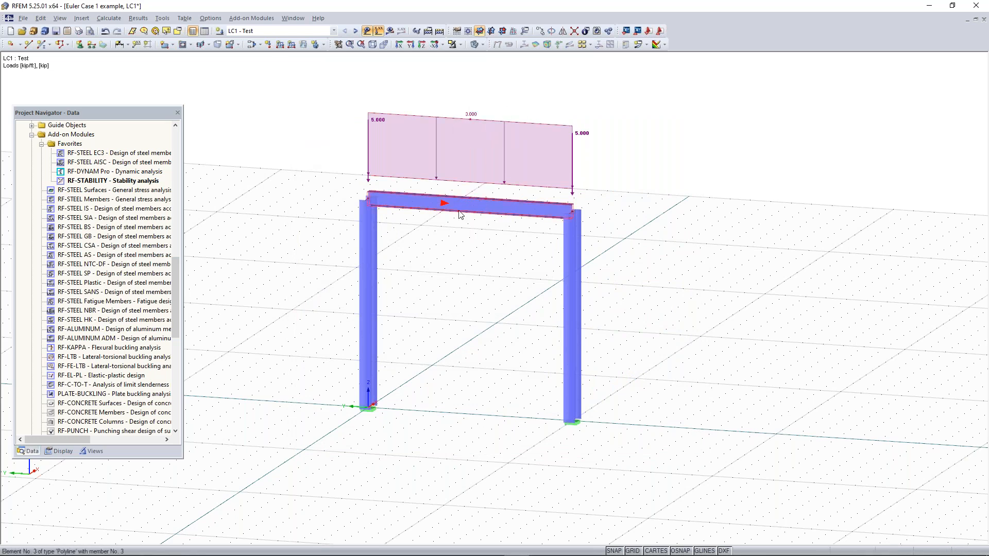
right_drag(641, 125, 597, 155)
click(467, 232)
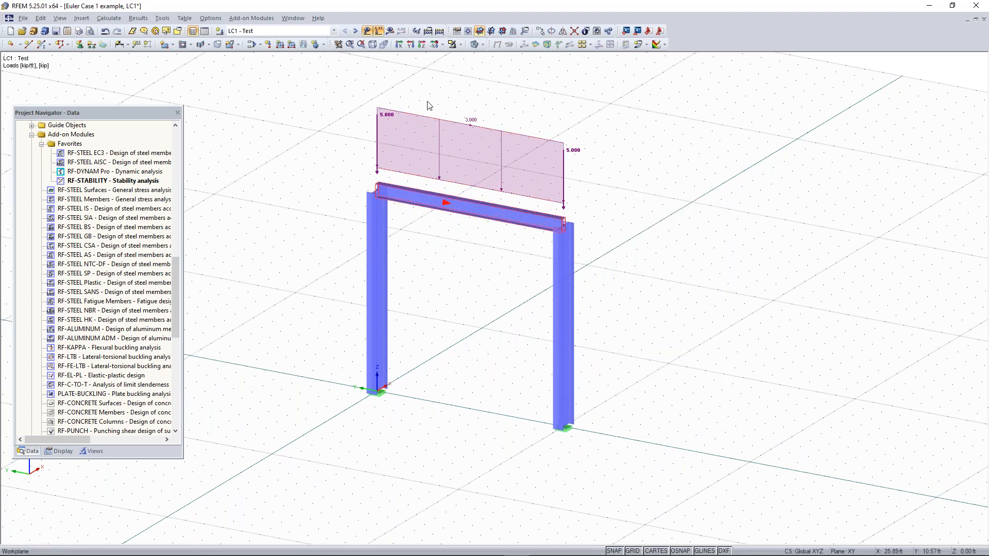
Calculate load case LC1 - Test and display the RF-STABILITY CA1 stability analysis results for the frame
click(390, 31)
click(469, 298)
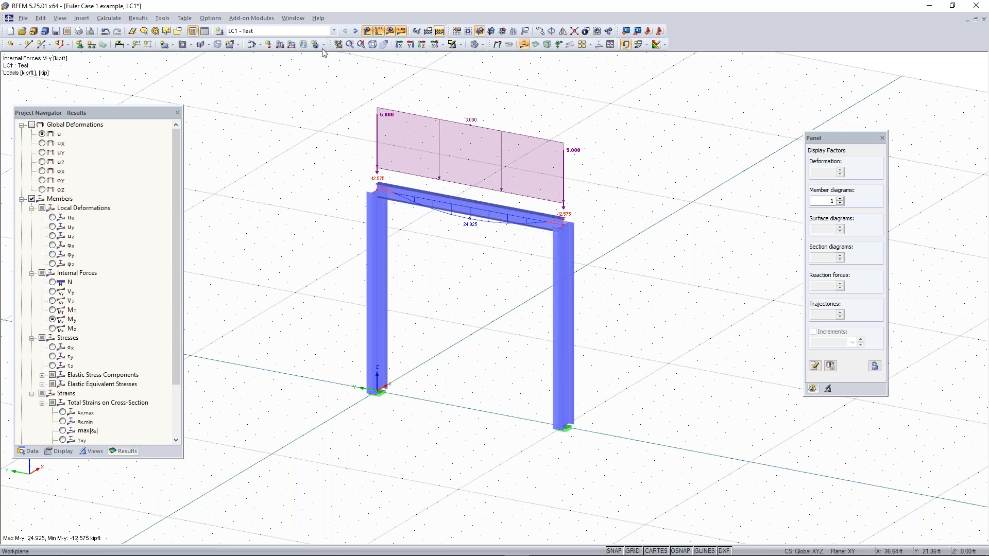
click(289, 32)
click(281, 39)
click(283, 31)
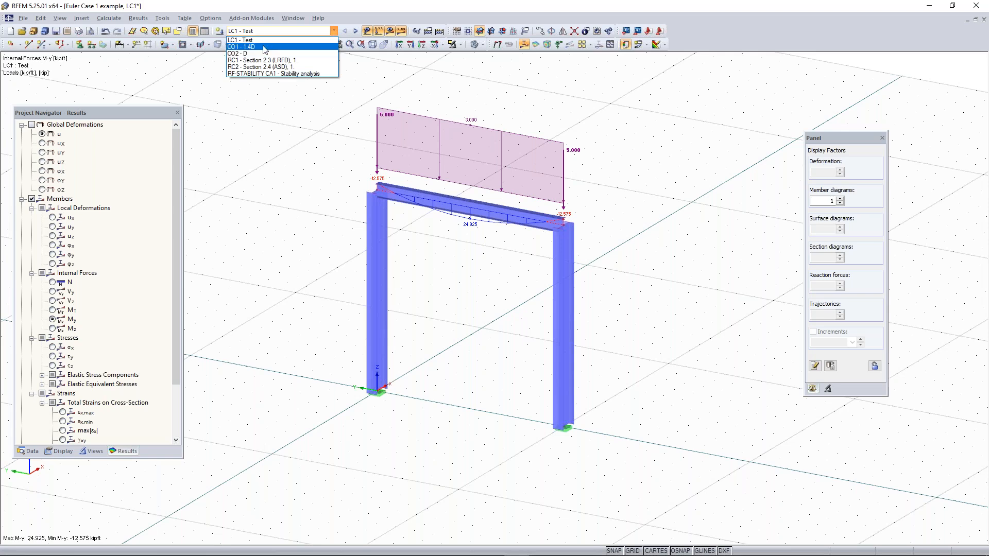
click(277, 74)
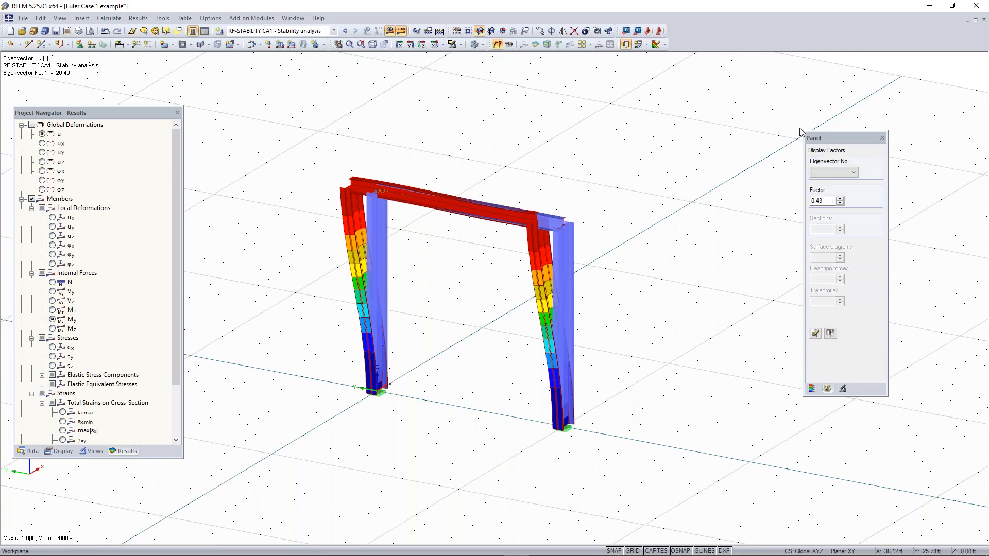
Examine the frame's buckling mode shapes for eigenvectors 2, 3 and 4 in turn
drag(837, 137, 833, 124)
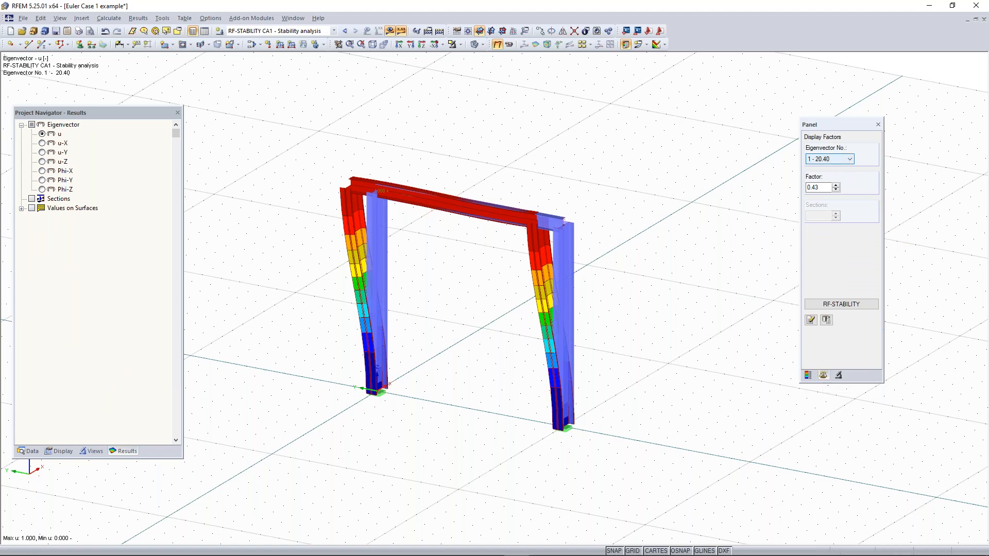
click(834, 160)
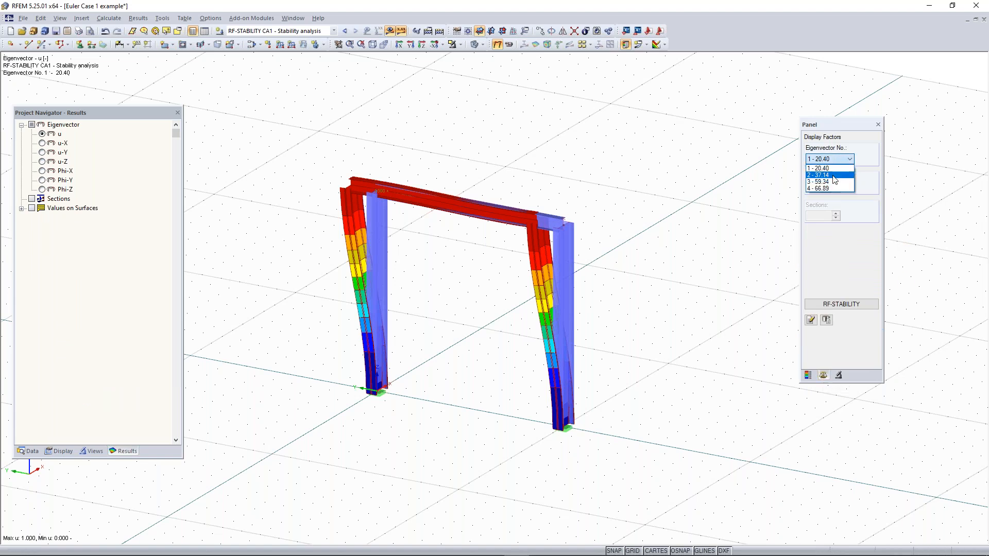
click(833, 176)
click(830, 159)
click(828, 181)
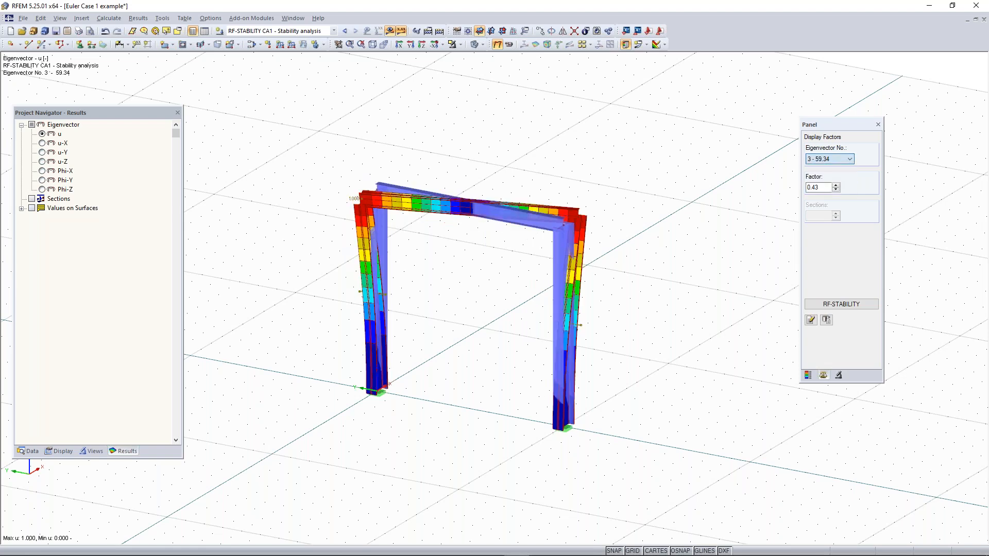
click(826, 160)
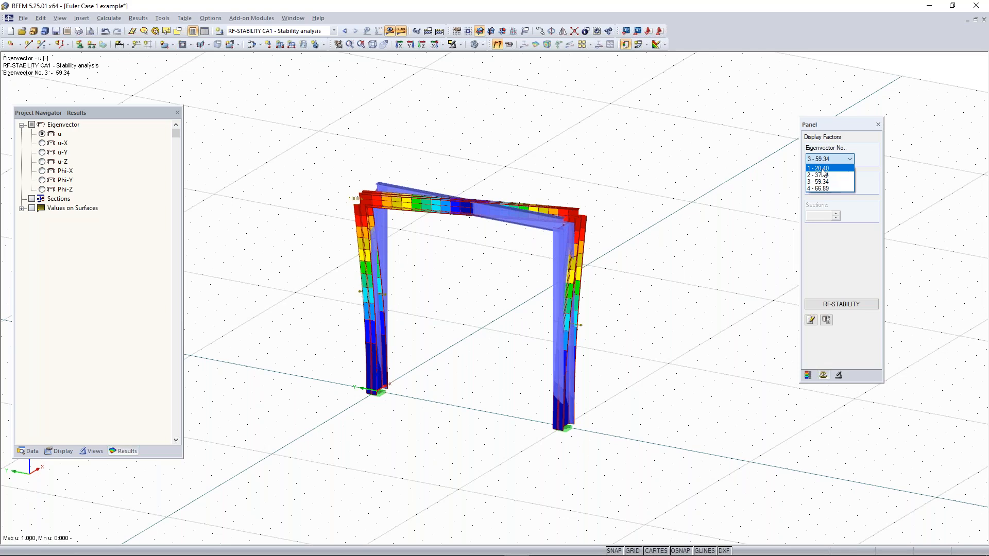
click(824, 189)
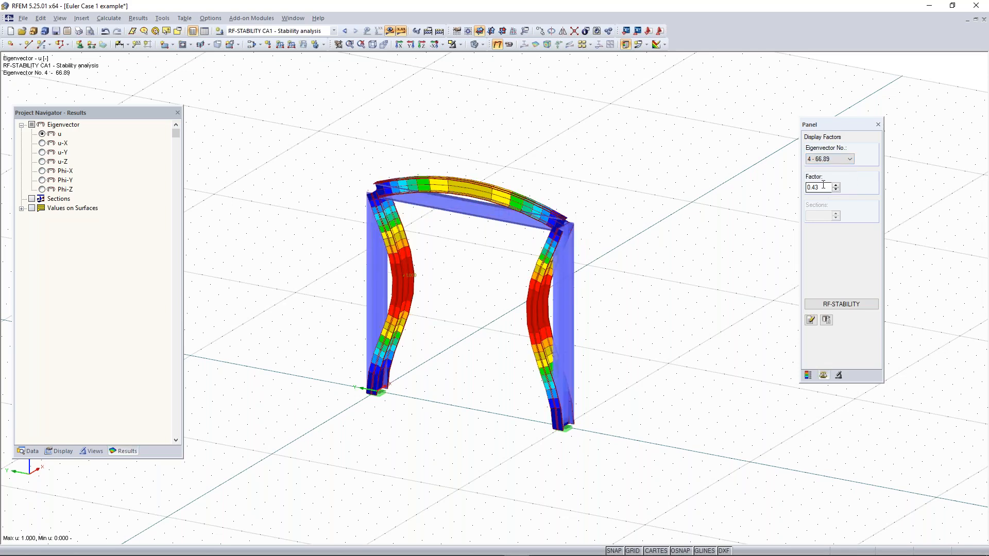
Compare the frame's mode shapes for eigenvectors 2 and 1
middle_drag(675, 248, 636, 239)
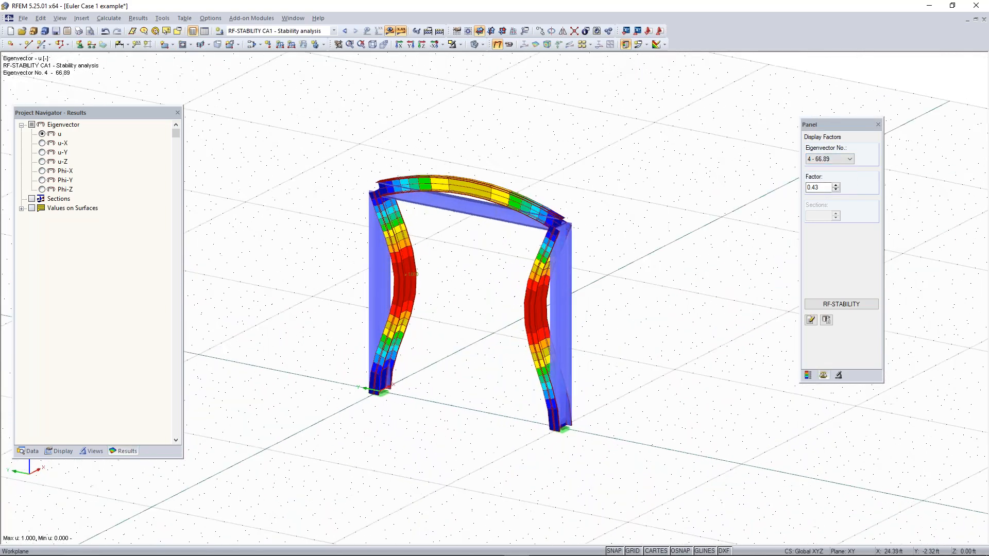
click(824, 163)
click(824, 173)
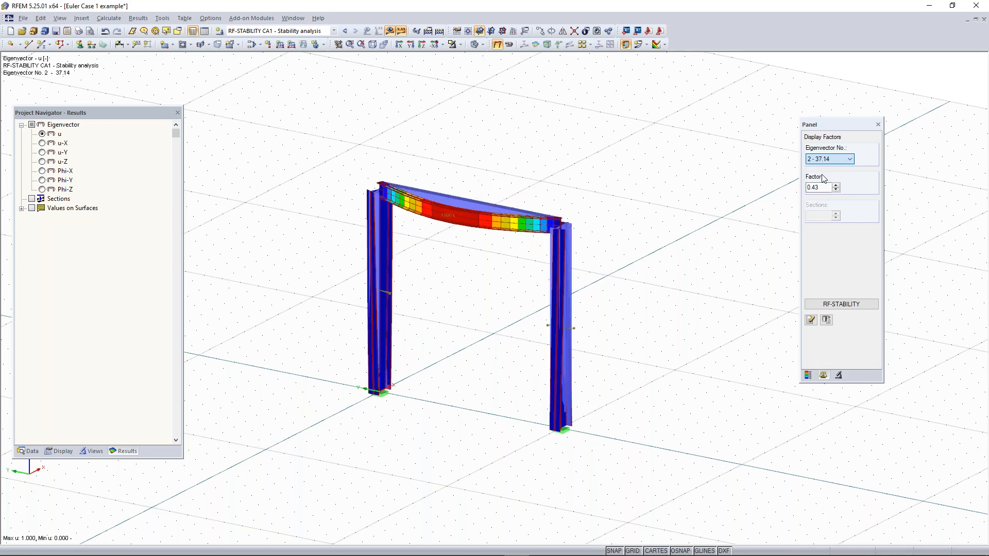
click(846, 163)
click(824, 166)
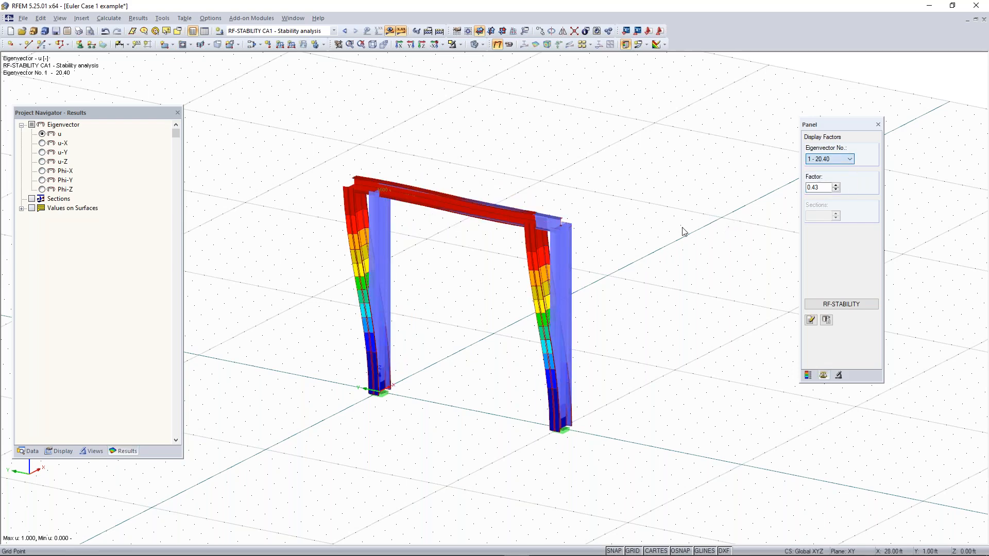
Examine the mode shapes of eigenvectors 1 and 3 from several viewing angles
ctrl+middle_drag(666, 223, 565, 229)
right_click(564, 229)
click(833, 163)
click(833, 164)
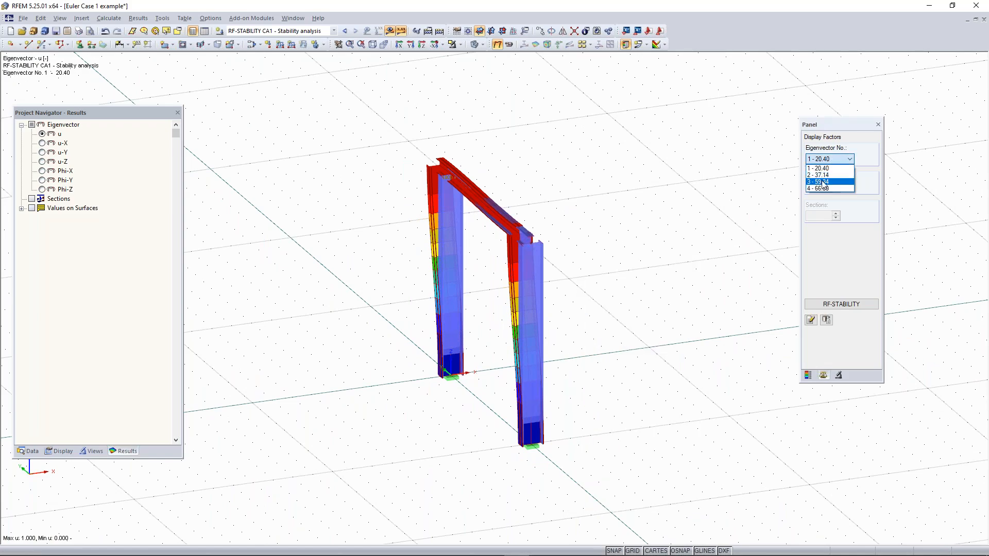
click(824, 180)
ctrl+middle_drag(672, 256, 618, 243)
right_click(617, 243)
click(590, 192)
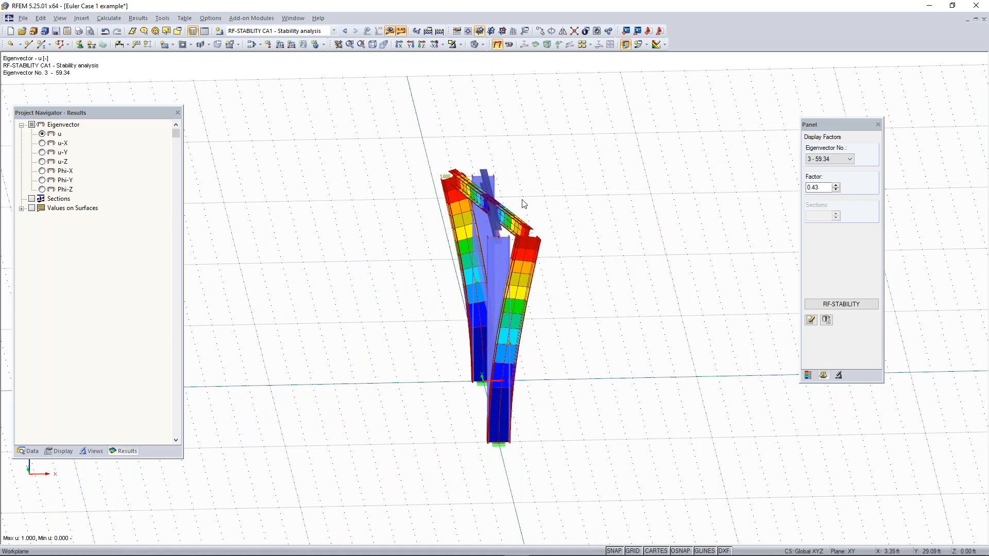
ctrl+middle_drag(434, 289, 485, 364)
right_click(486, 364)
click(349, 162)
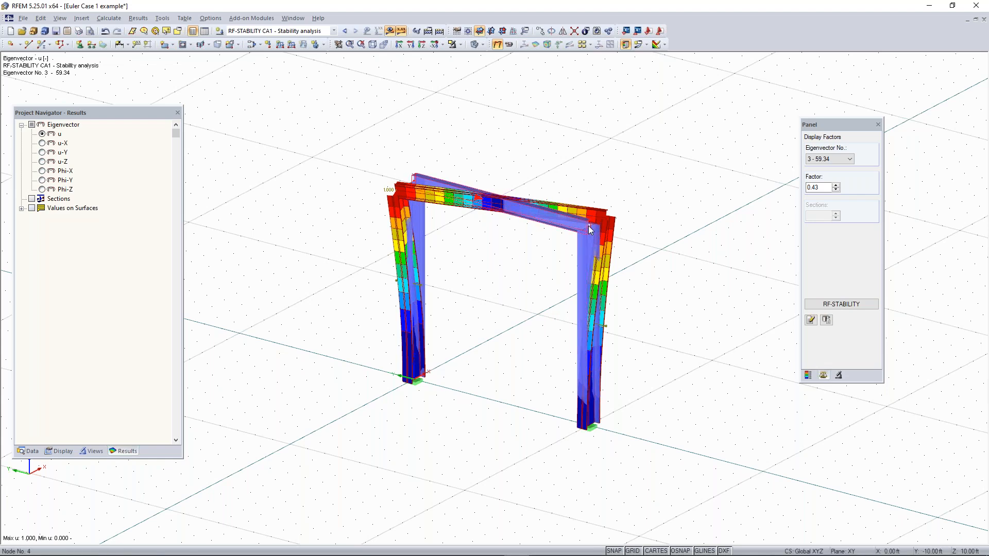
Add a new nodal support to both column top nodes (2 and 4) that restrains only displacement in Y
mouse_move(591, 229)
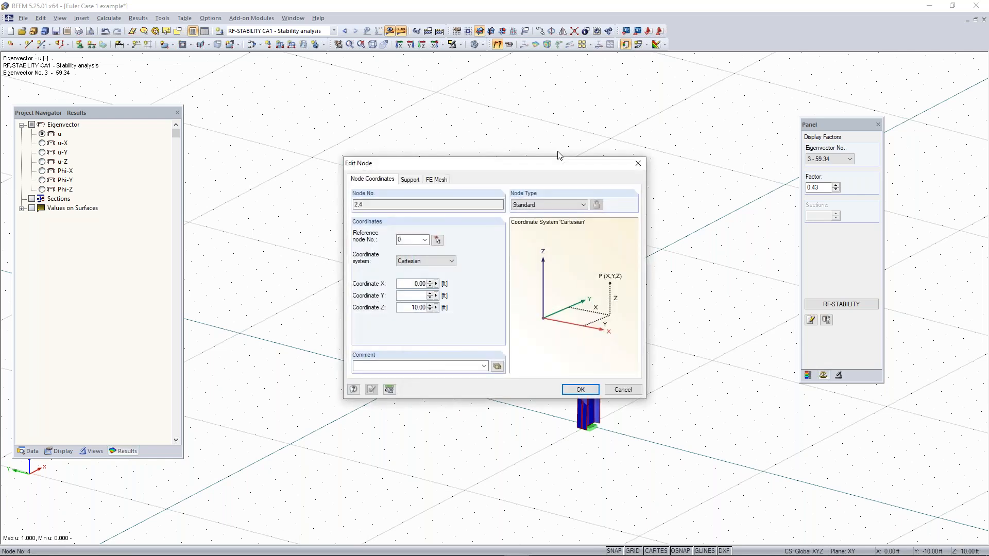
click(411, 179)
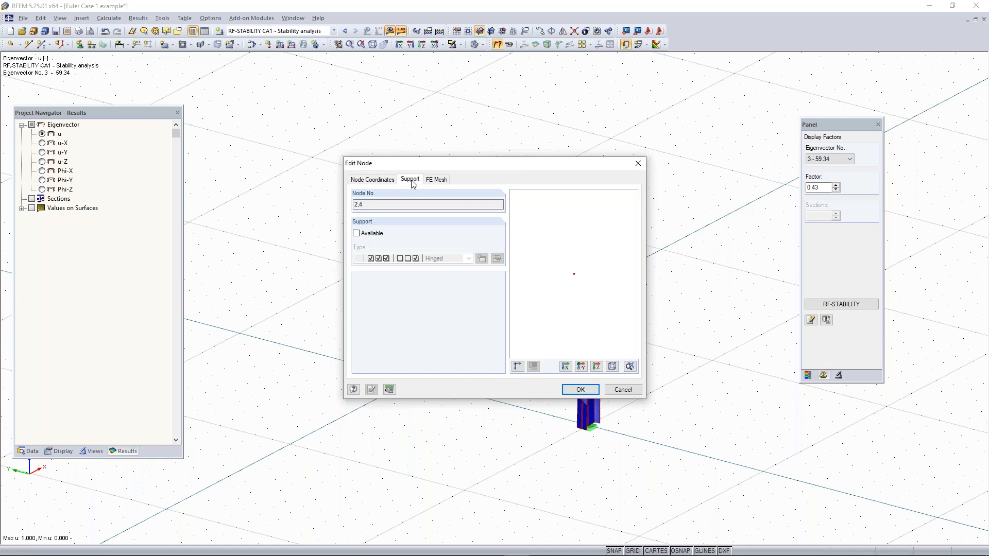
click(356, 233)
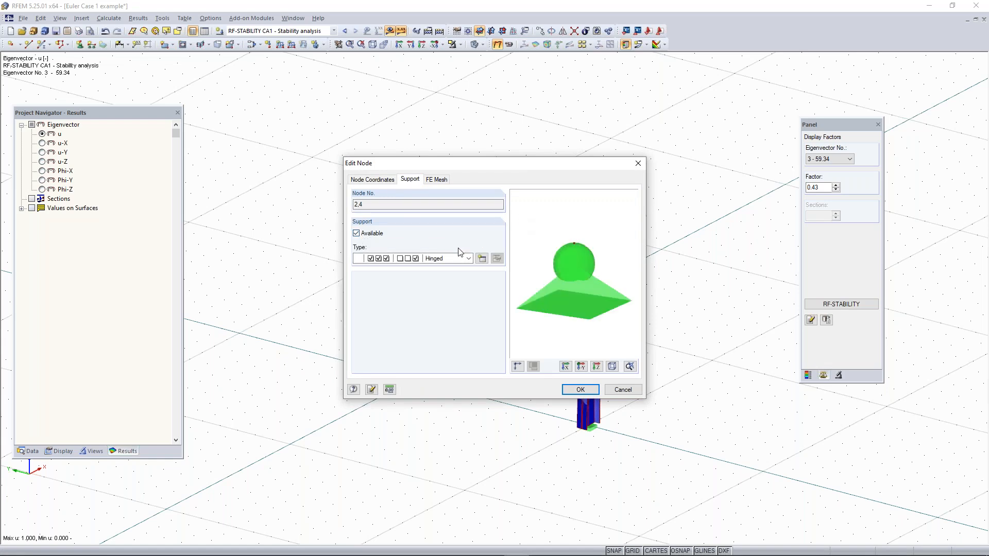
click(482, 260)
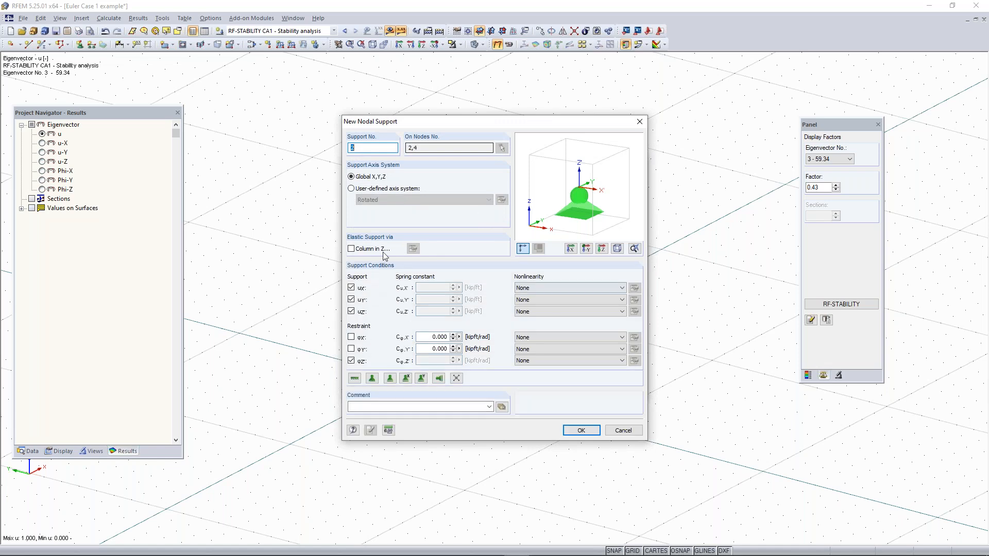
click(351, 288)
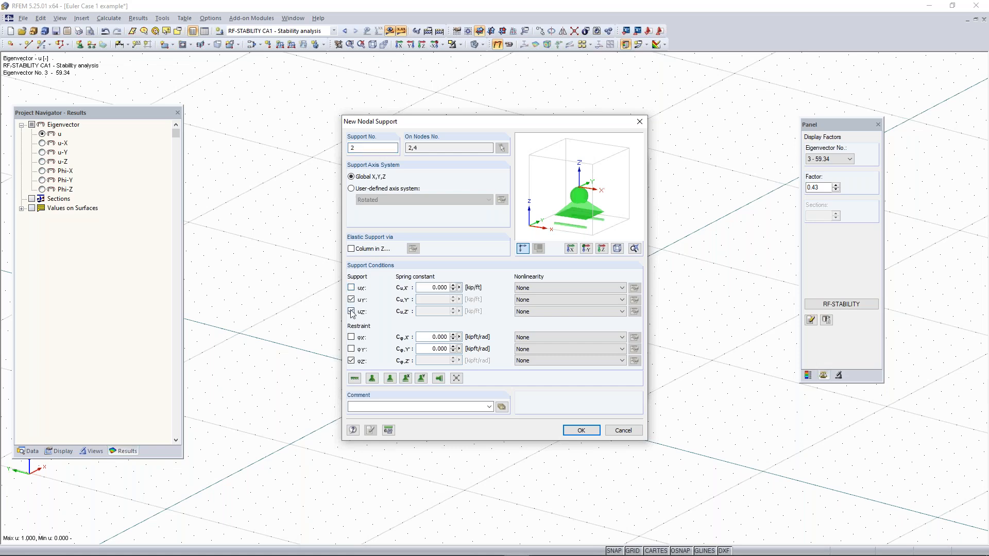
click(351, 312)
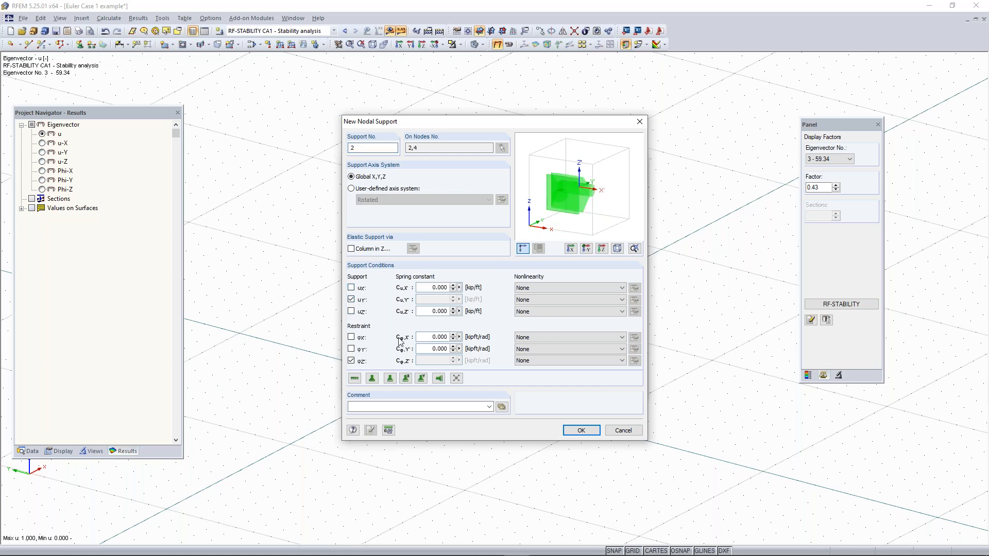
click(351, 361)
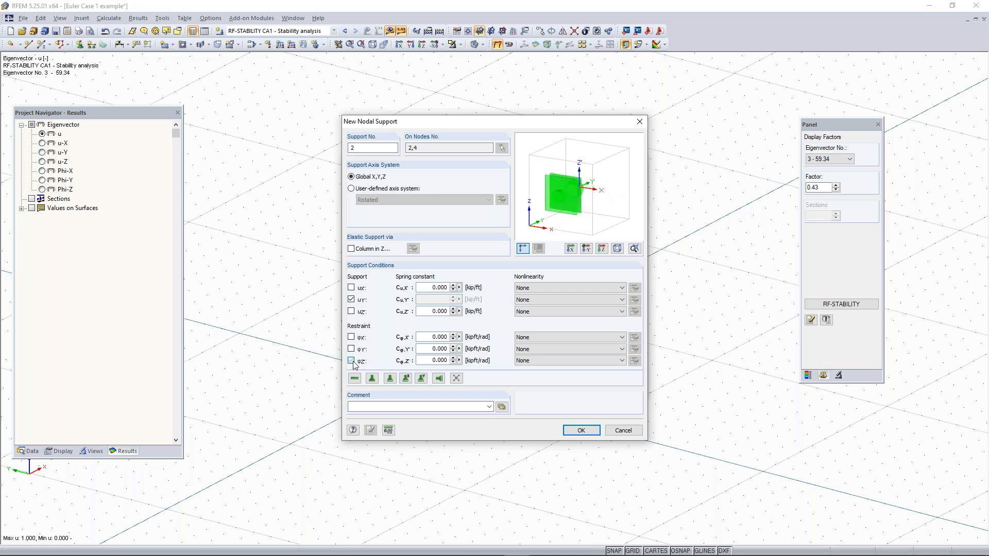
click(585, 433)
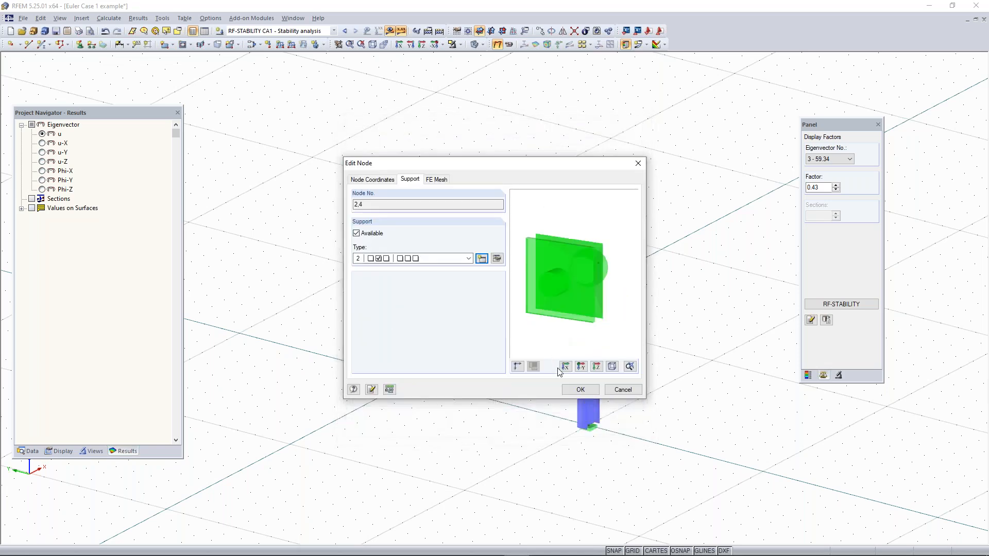
click(580, 390)
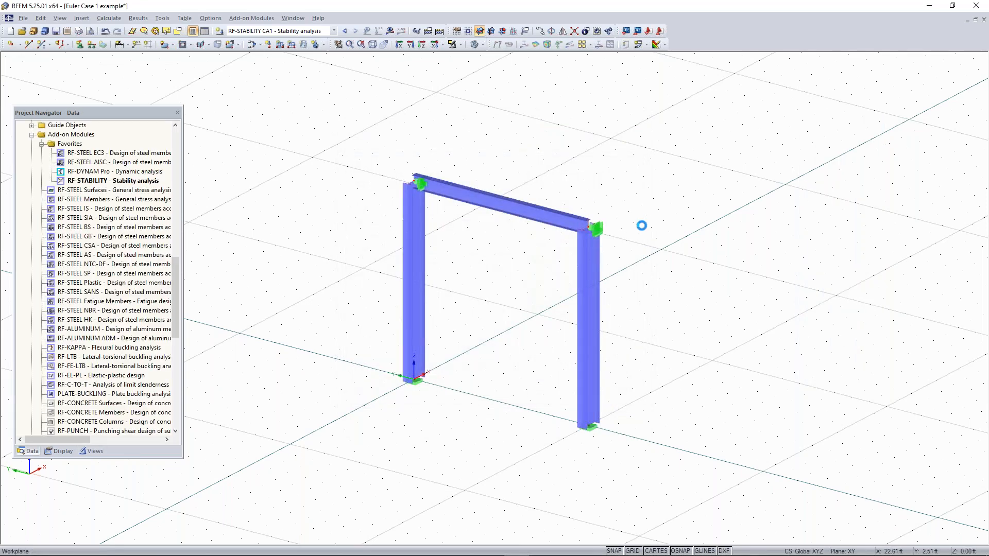
Change the nodal support on the column tops to restrain displacement in X instead of Y
ctrl+middle_drag(613, 229, 644, 221)
right_click(648, 219)
click(516, 309)
scroll(512, 231, up, 5)
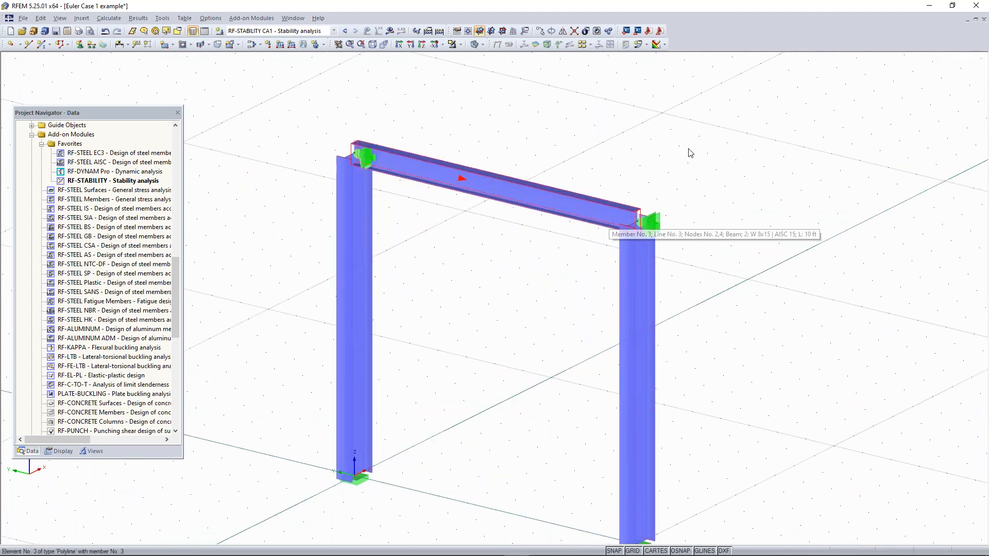
double_click(661, 227)
click(513, 237)
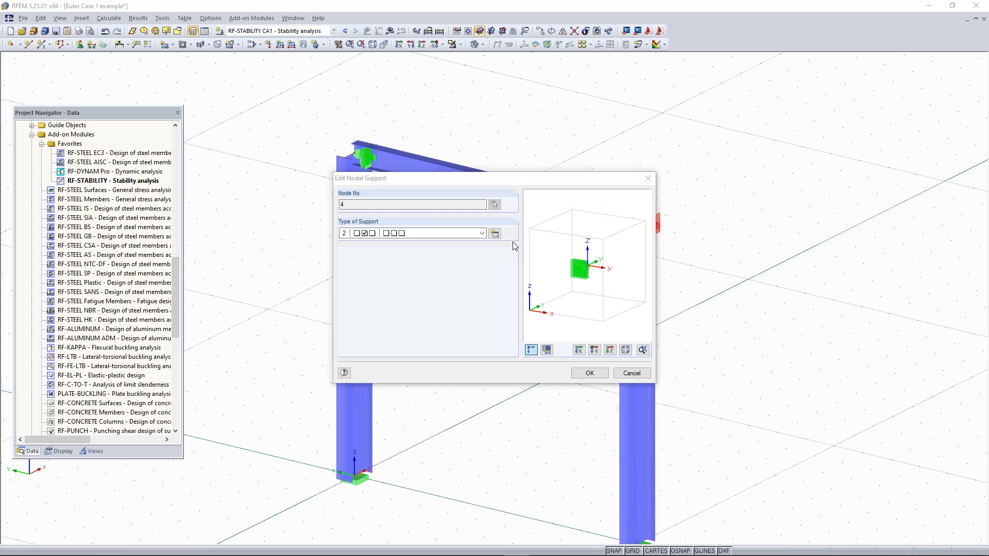
click(351, 299)
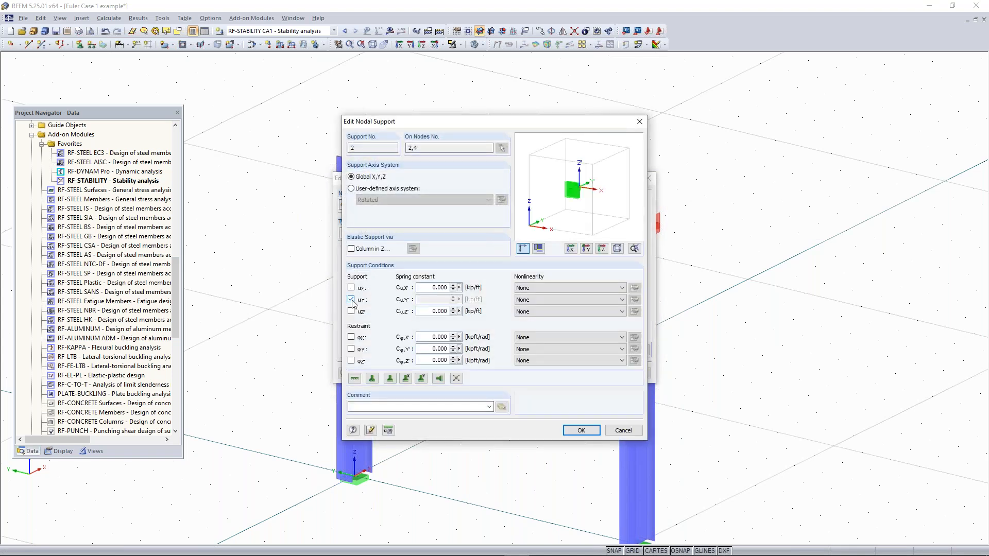
click(351, 288)
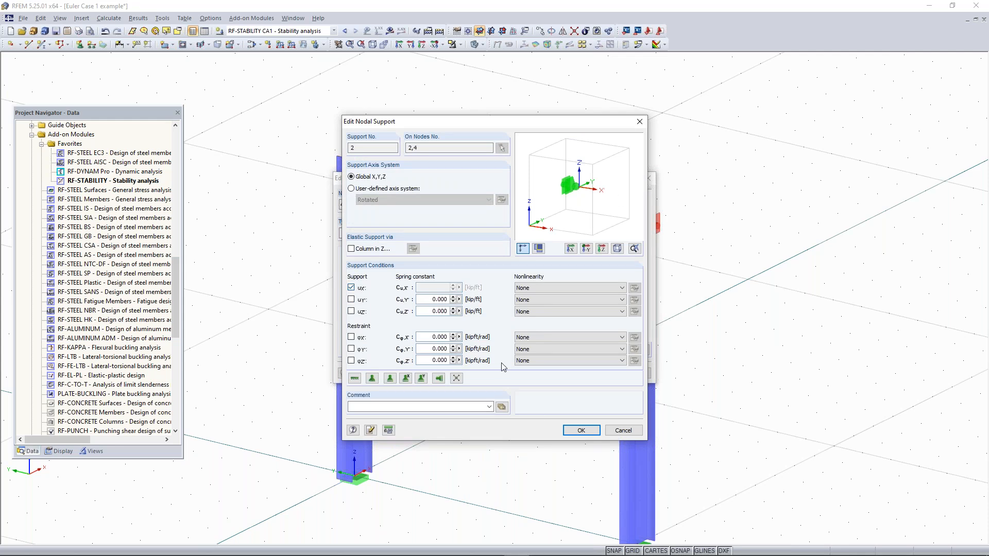
click(580, 429)
click(588, 373)
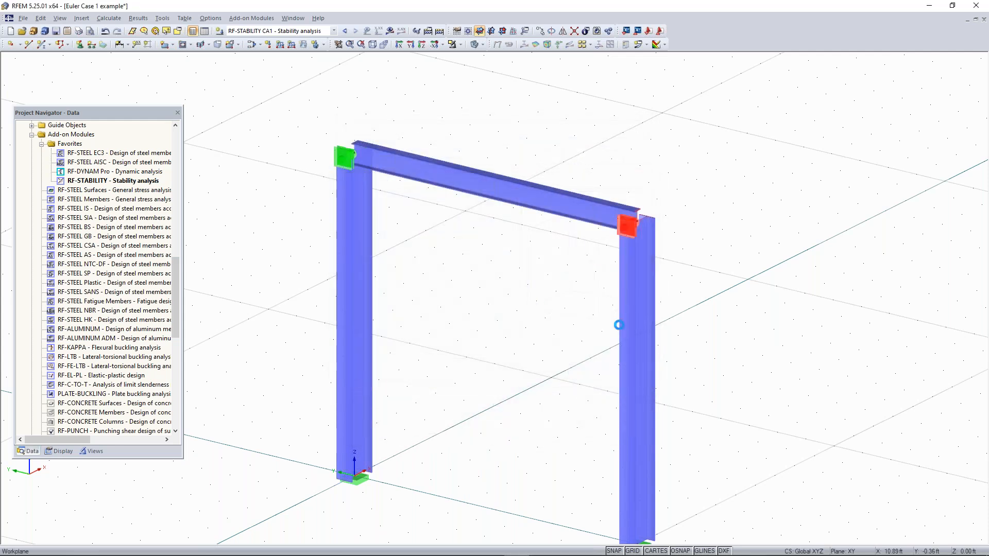
Recalculate the RF-STABILITY CA1 stability analysis with the X-direction supports at the column tops
click(352, 159)
click(719, 240)
ctrl+middle_drag(719, 241, 595, 238)
right_click(595, 239)
click(517, 268)
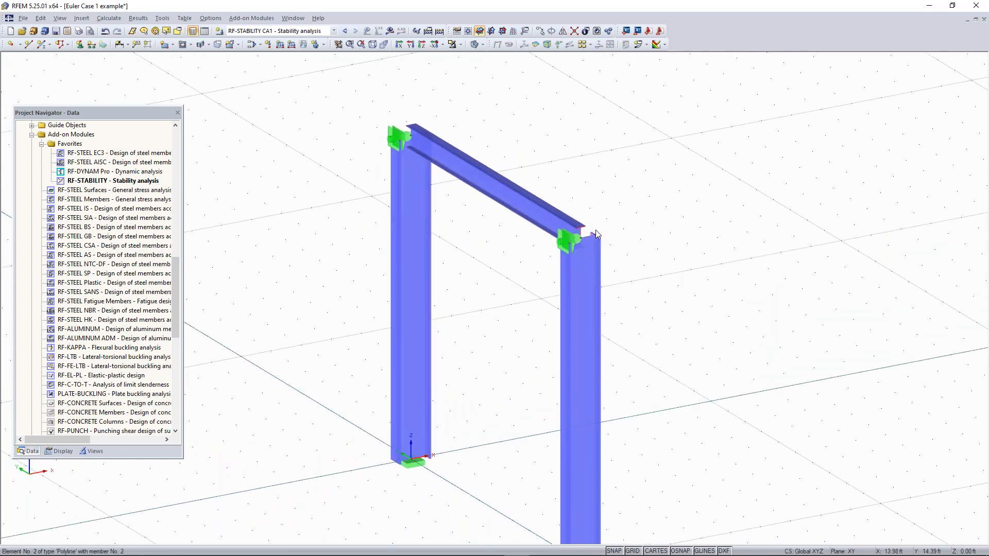
click(407, 289)
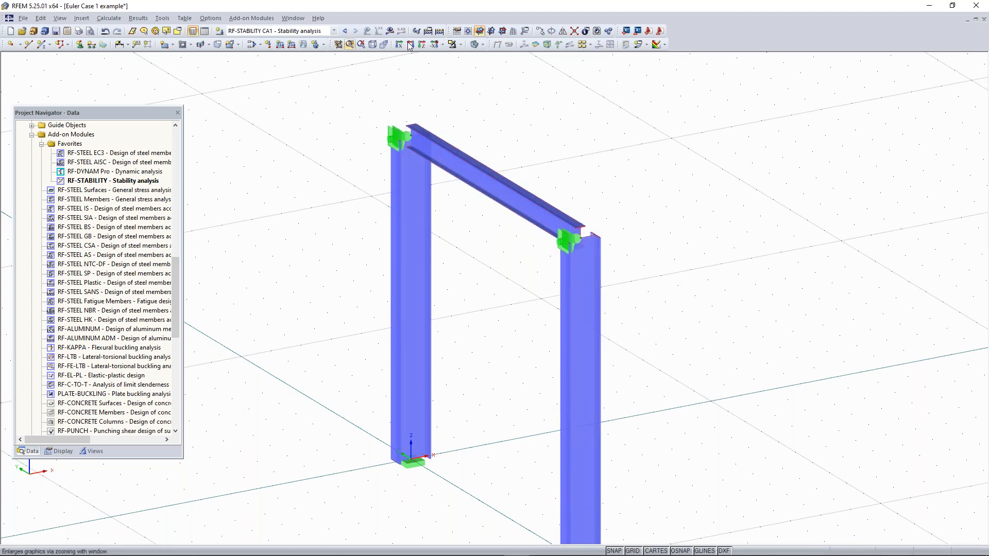
click(390, 32)
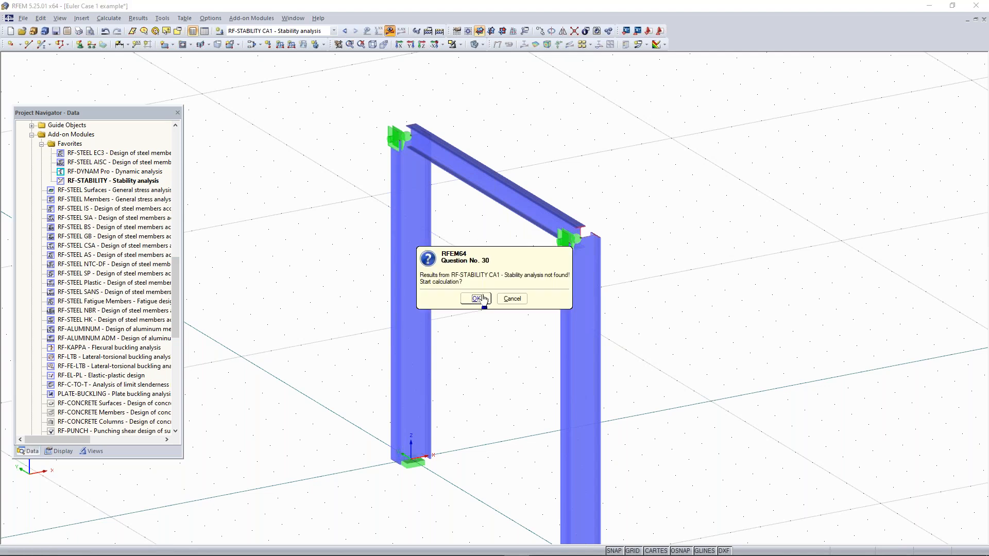
click(477, 299)
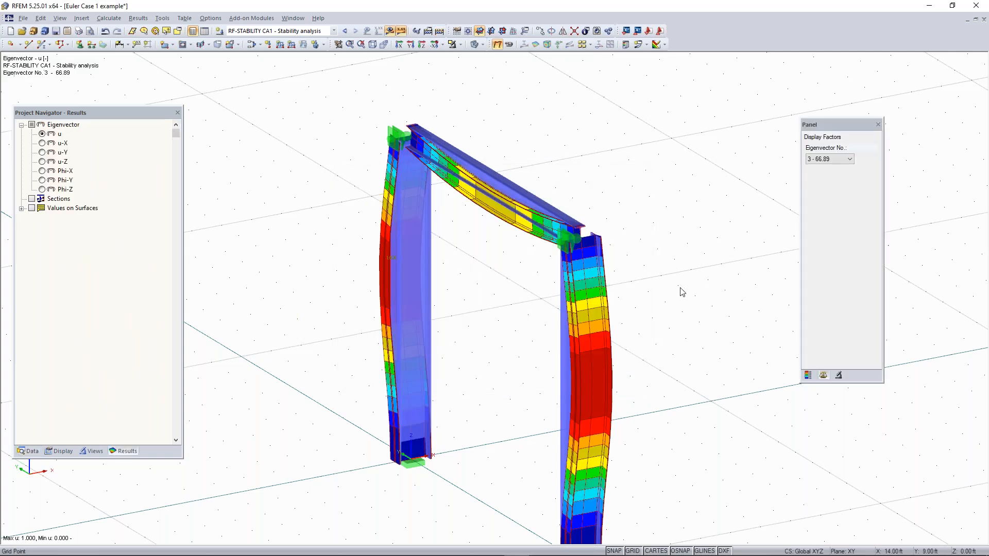
Display the laterally supported frame's mode shape for eigenvector 1
scroll(681, 286, down, 1)
middle_drag(690, 304, 655, 265)
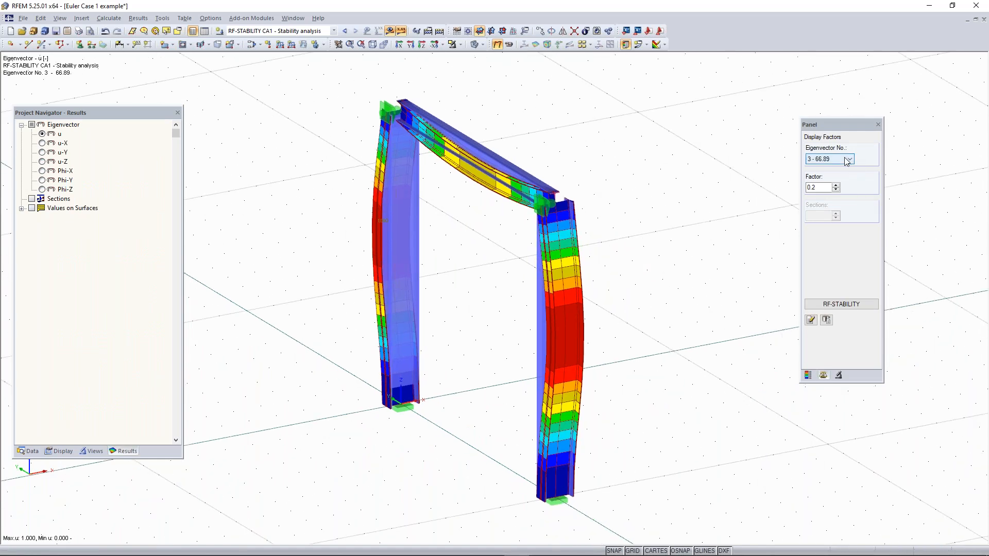
click(845, 161)
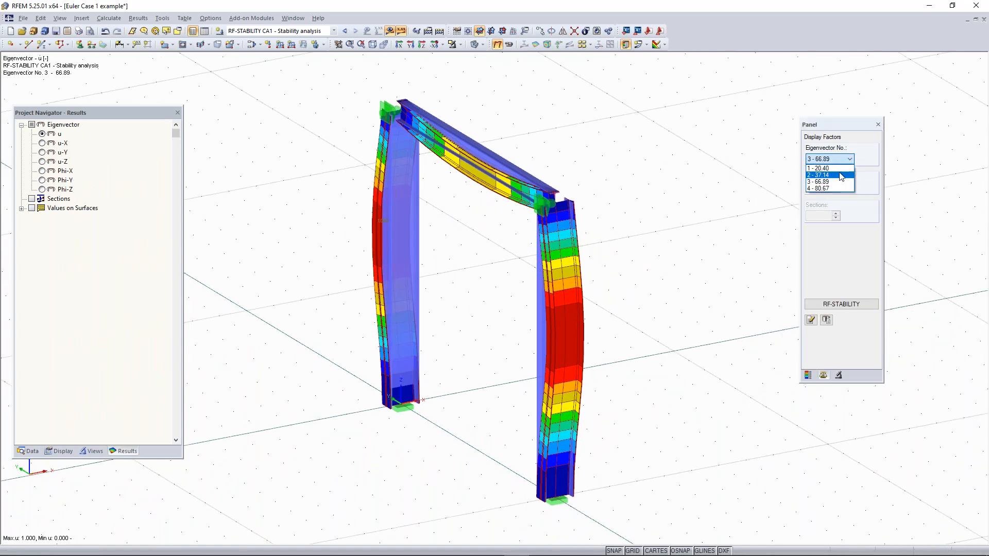
click(836, 167)
key(Down)
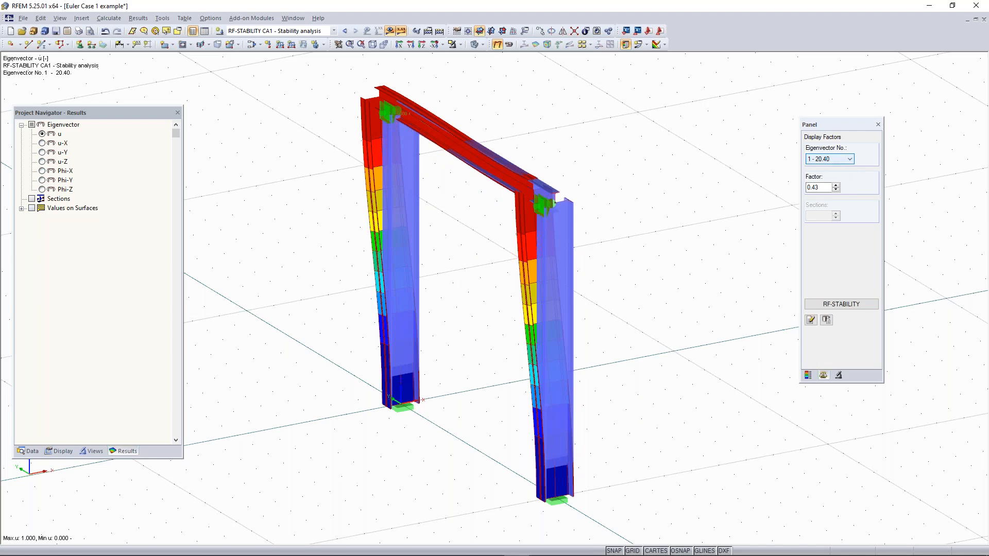
Step through the laterally supported frame's higher buckling mode shapes up to eigenvector 4, viewing the frame from another angle
key(Down)
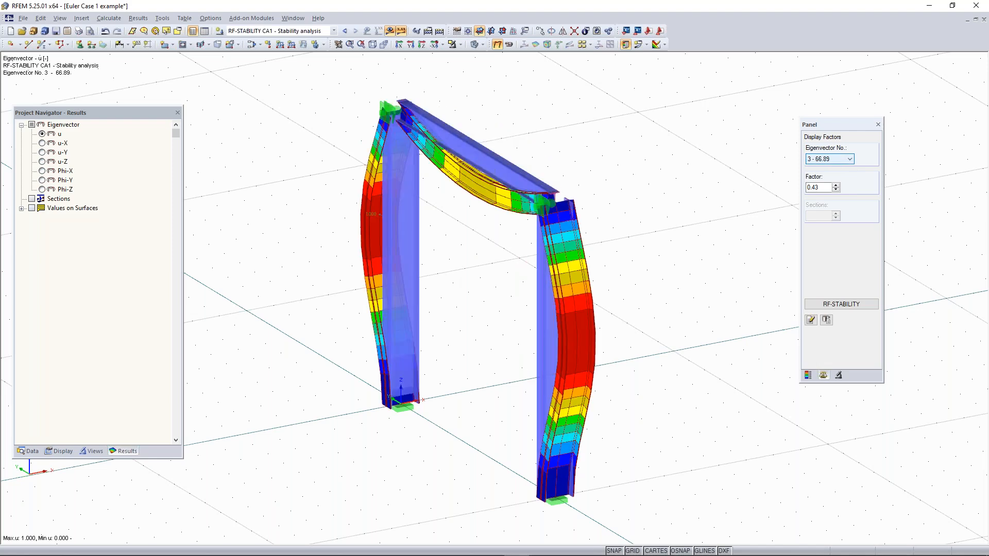
ctrl+middle_drag(710, 243, 629, 227)
key(Down)
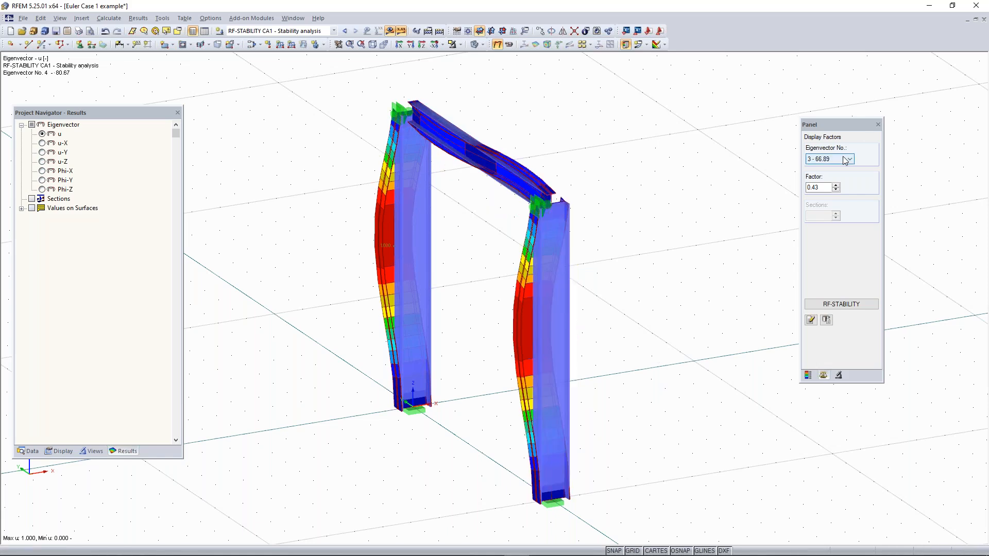
Return to eigenvector 1 and inspect its buckling mode shape from several viewing angles
scroll(843, 161, up, 2)
click(838, 161)
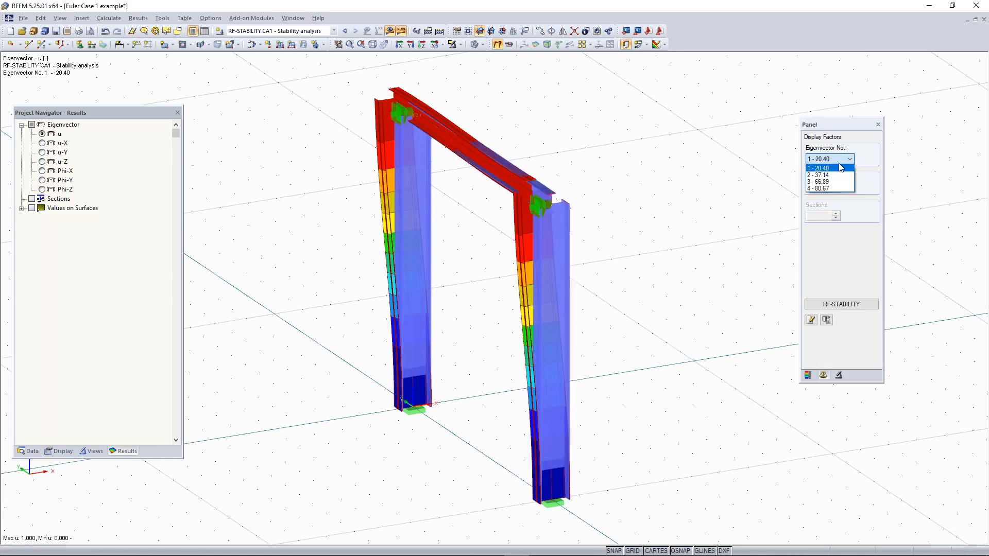
click(841, 168)
scroll(606, 210, down, 2)
ctrl+middle_drag(638, 262, 575, 206)
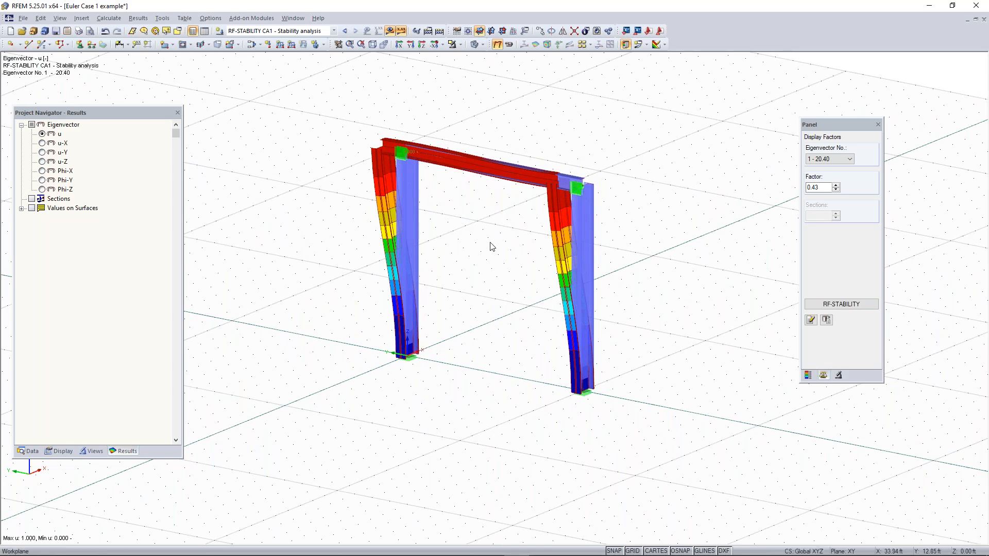
ctrl+middle_drag(628, 213, 546, 154)
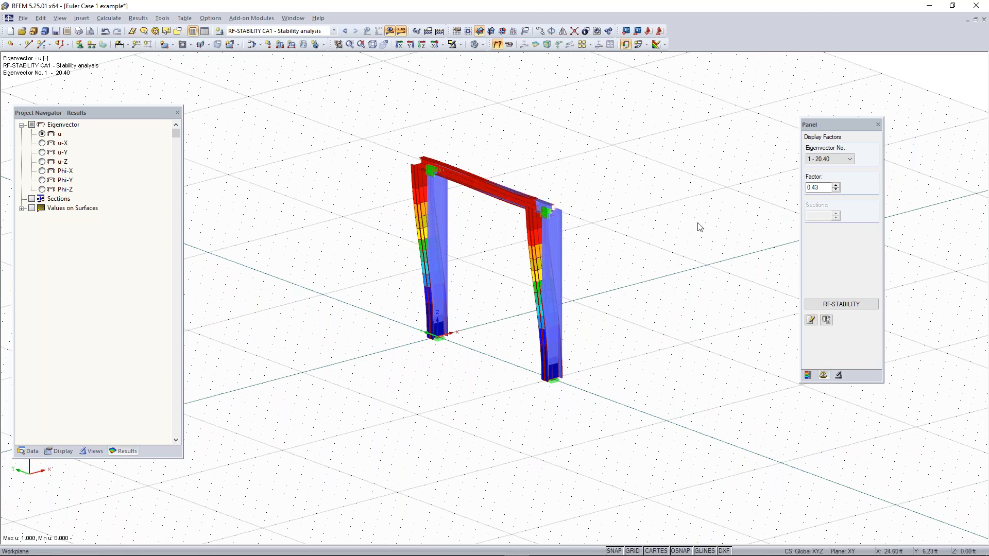
Switch to the PowerPoint slide show and go to the "Any Questions" slide
key(super)
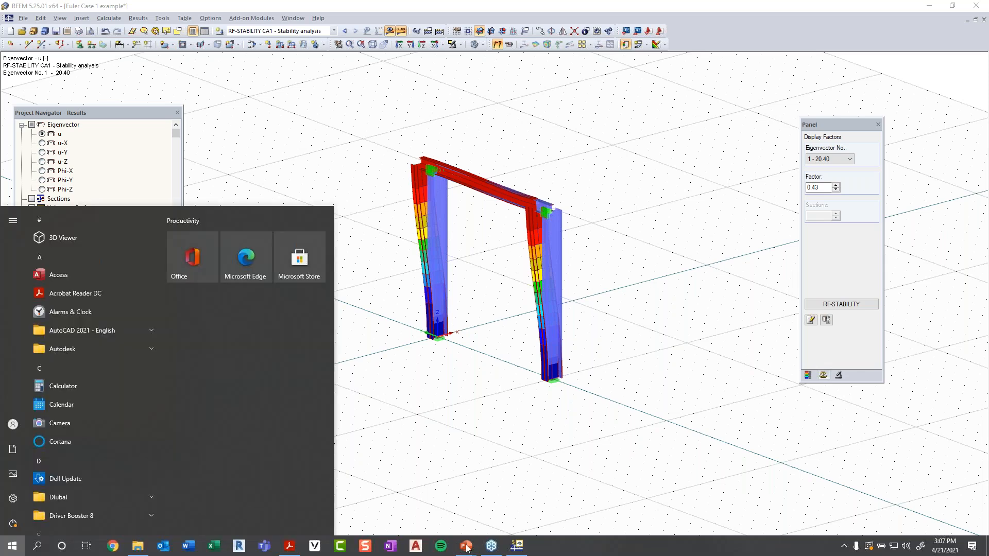
mouse_move(473, 547)
click(487, 498)
click(716, 327)
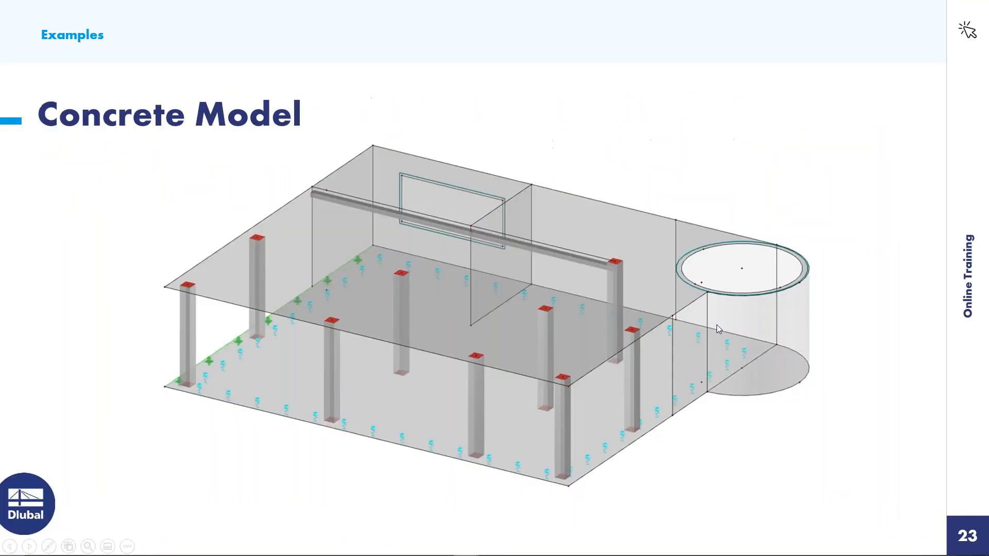
key(Left)
key(Left)
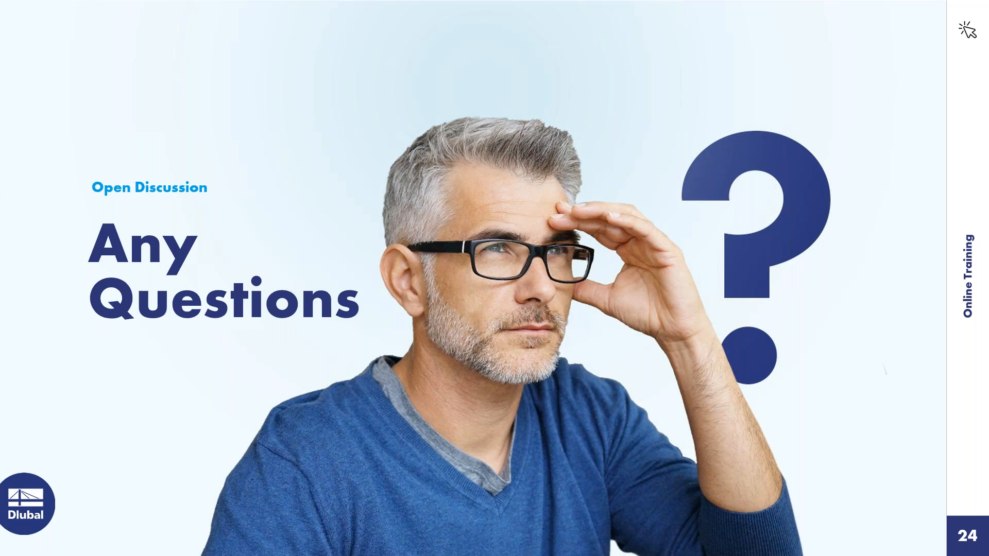
Switch back to RFEM and view the frame's eigenvector 1 mode shape
right_click(614, 490)
click(571, 407)
click(519, 548)
key(super)
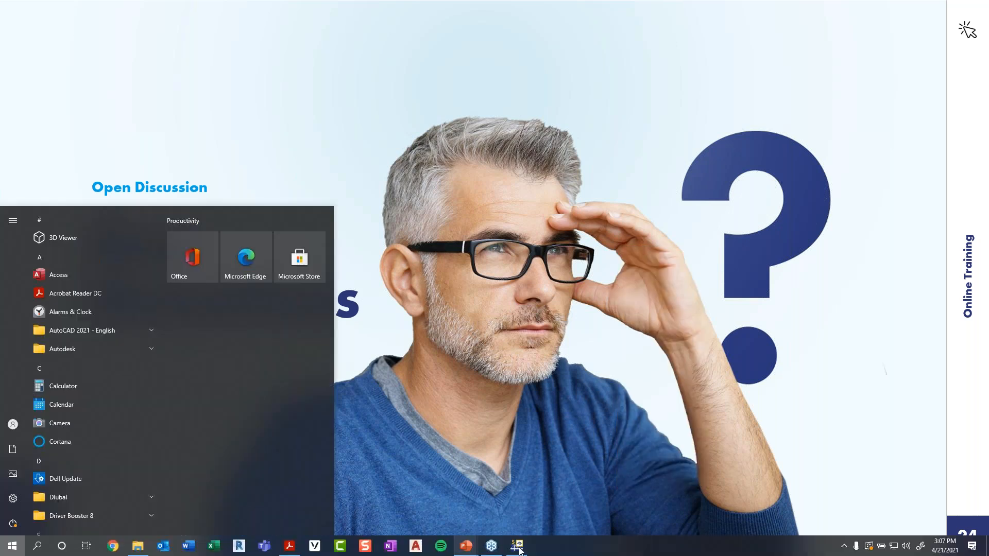
click(519, 550)
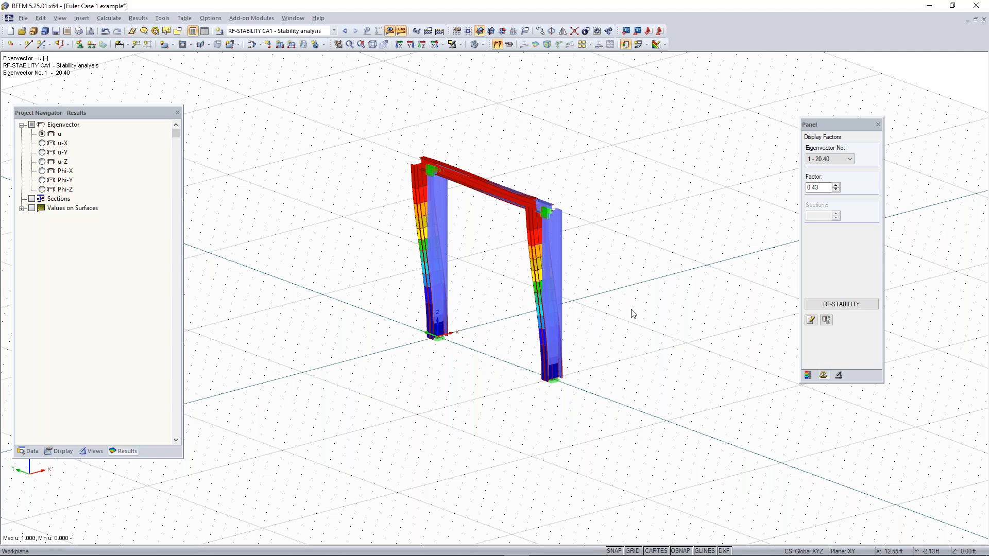
mouse_move(594, 364)
ctrl+middle_down()
mouse_move(578, 377)
mouse_move(597, 370)
ctrl+middle_up()
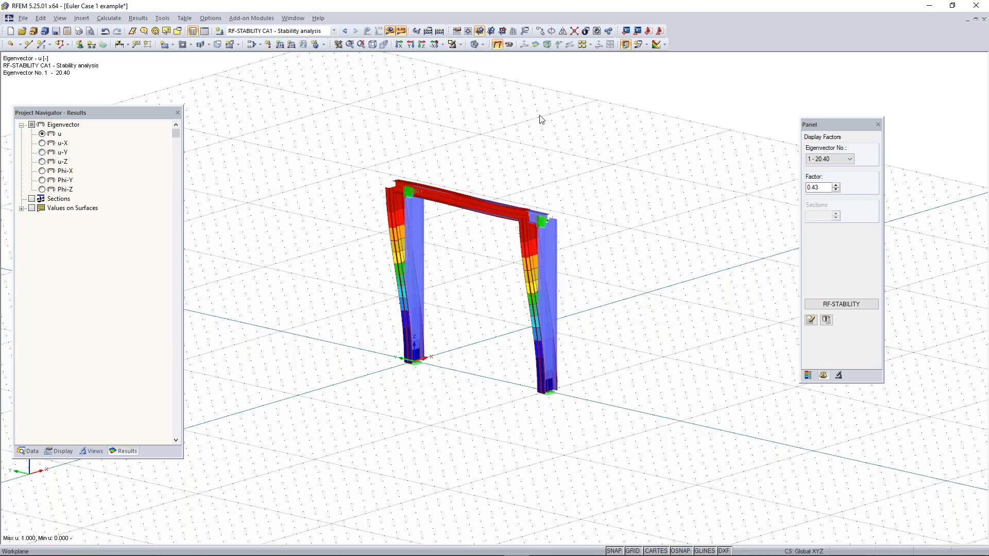
Display the frame in wireframe mode and hide the stability results
click(475, 45)
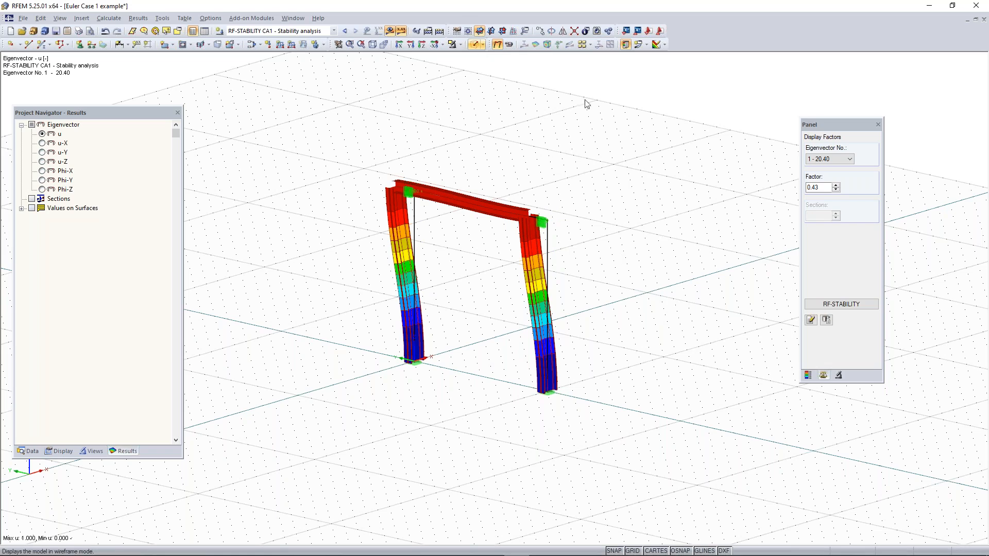
click(389, 31)
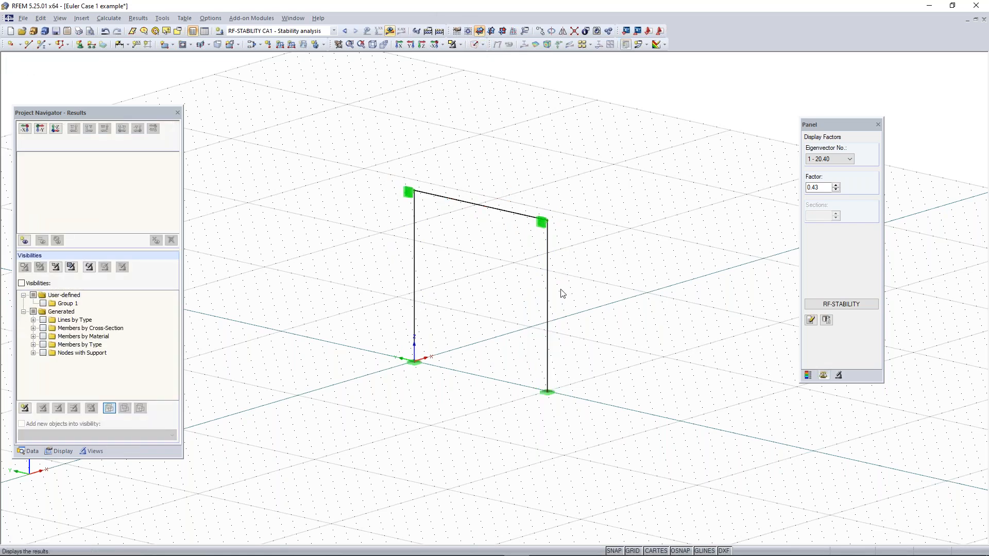
scroll(560, 288, up, 5)
scroll(544, 270, down, 3)
click(529, 274)
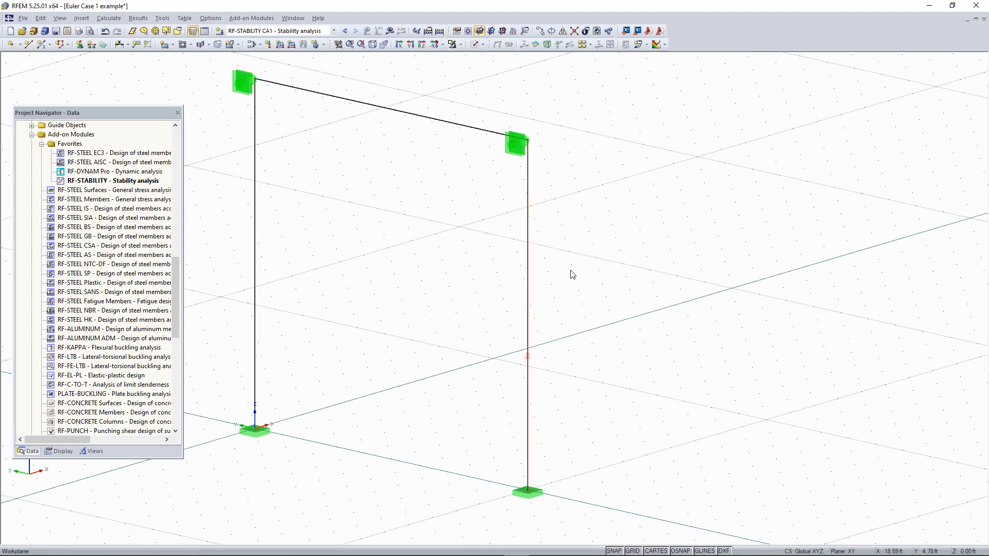
scroll(570, 271, down, 2)
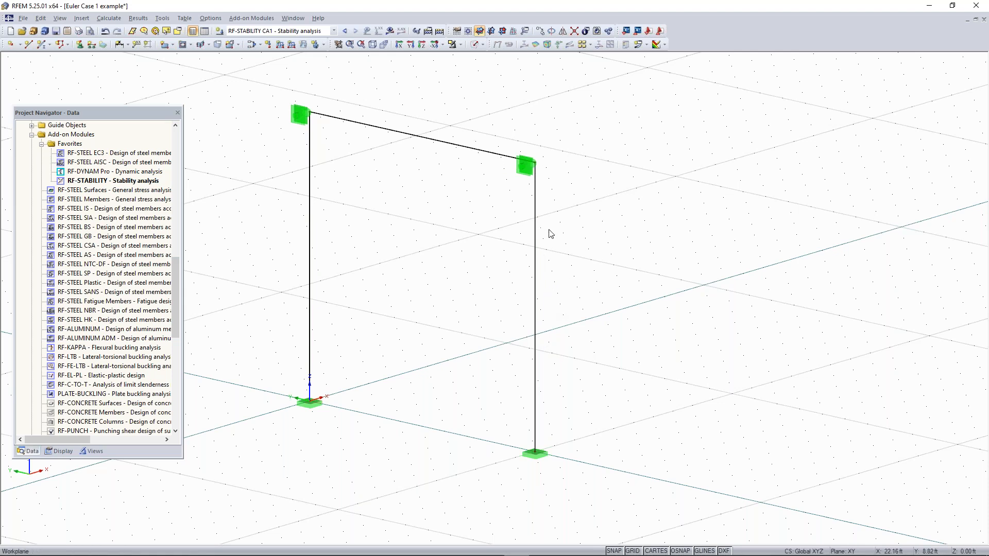
scroll(550, 232, down, 1)
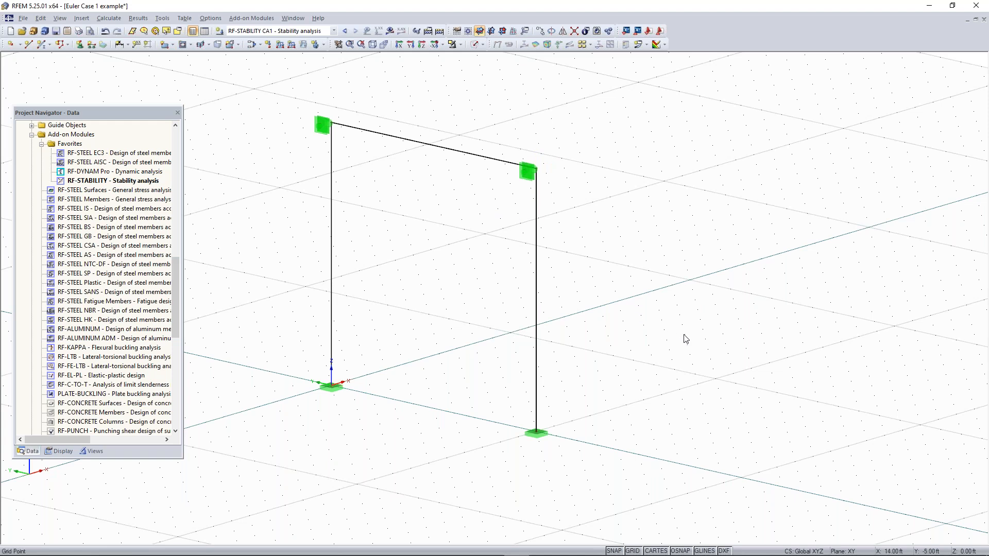
scroll(553, 303, down, 1)
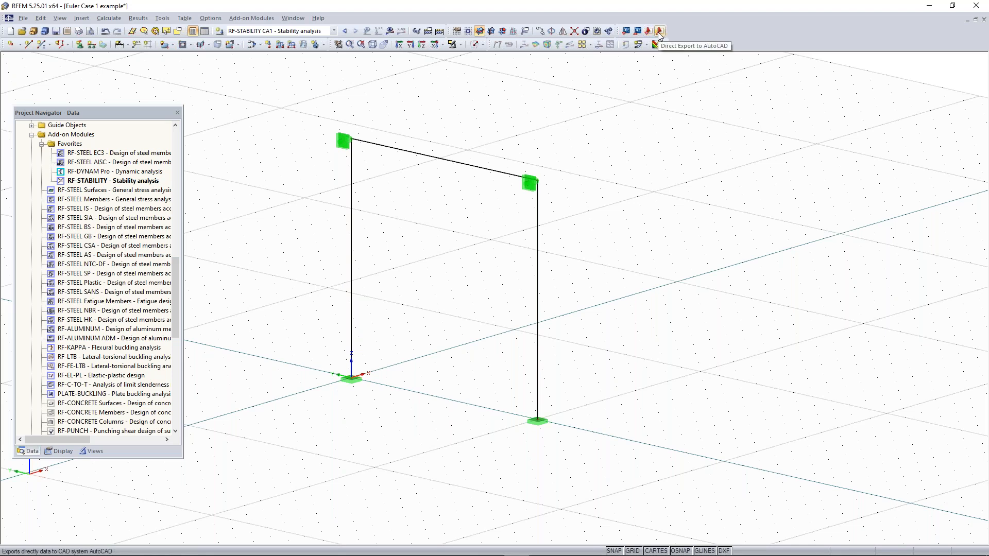
Examine the file formats and direct imports RFEM offers for importing models, and leave without importing
click(24, 18)
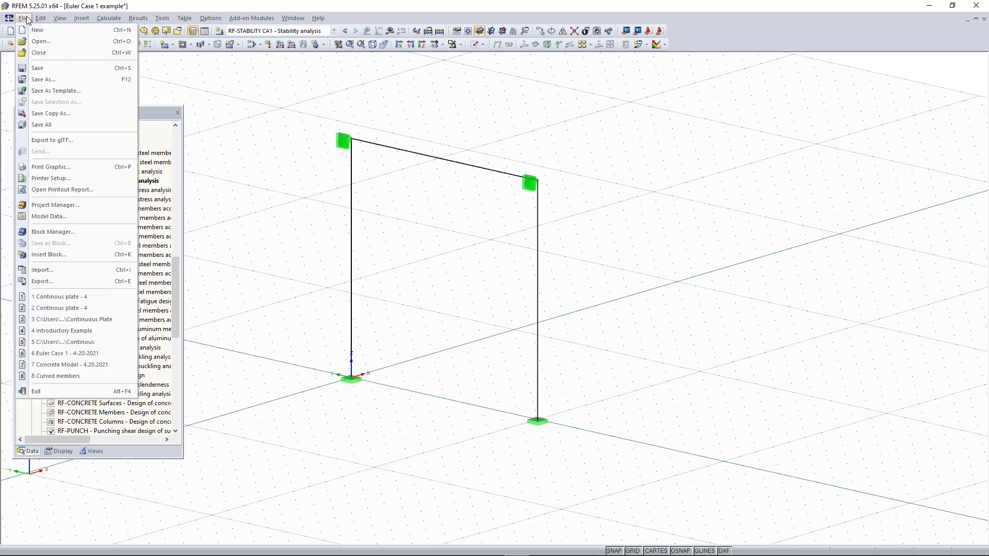
click(57, 270)
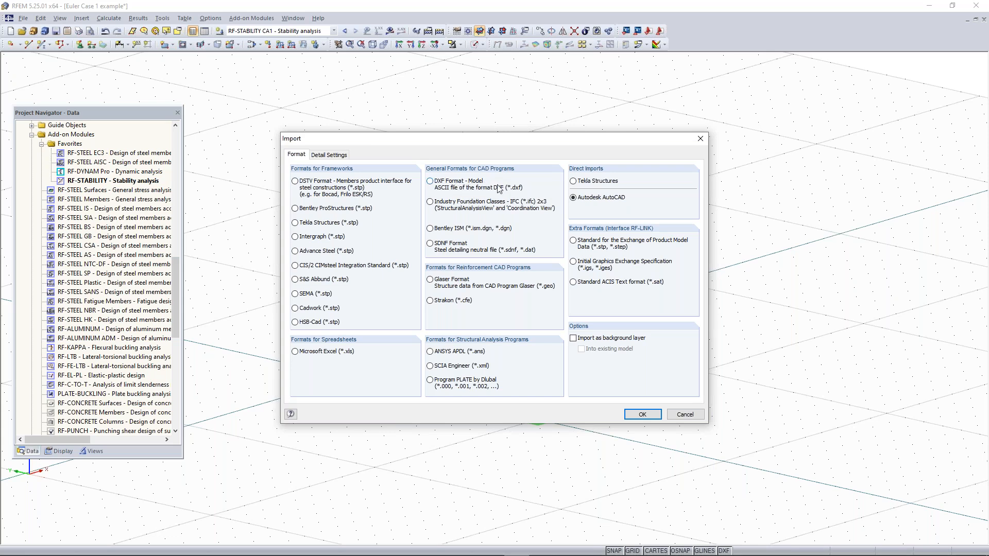
click(700, 139)
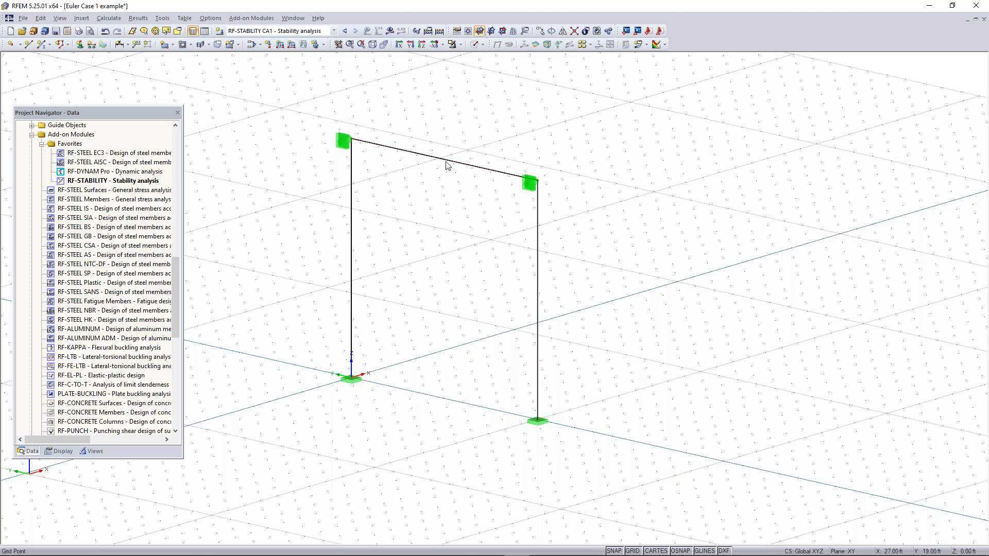
Open the frame's horizontal beam for editing and set its member type to Cable
scroll(467, 163, down, 1)
middle_drag(501, 143, 471, 165)
click(432, 180)
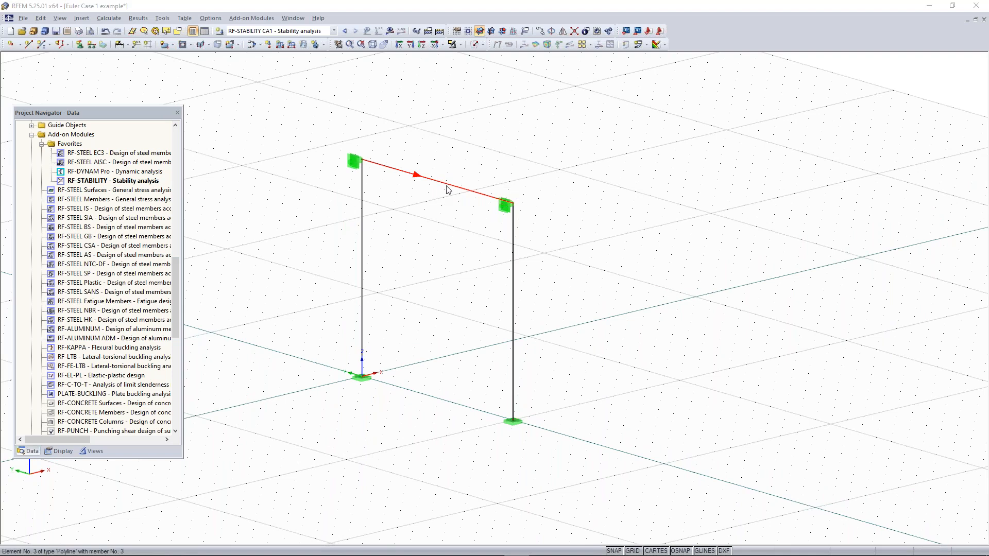
double_click(447, 190)
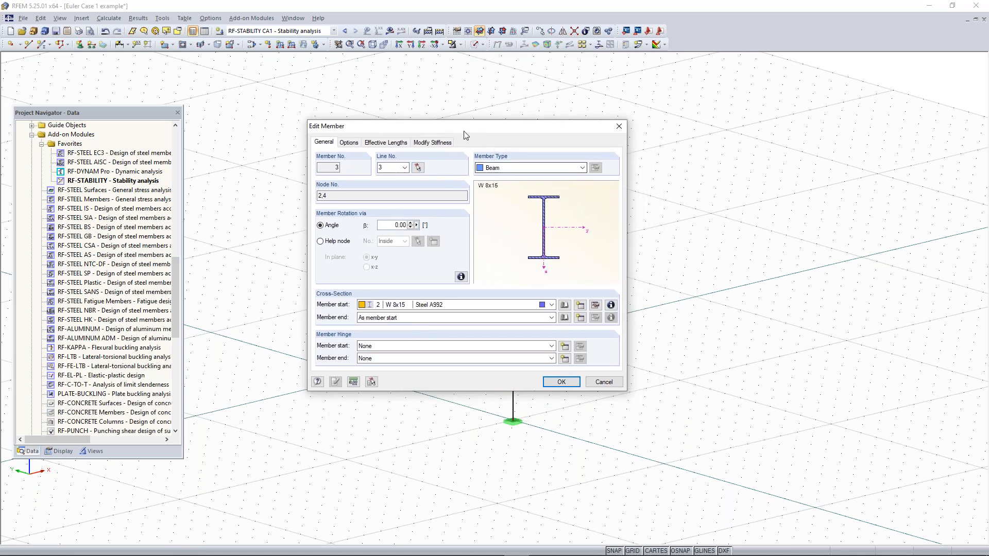
drag(464, 130, 456, 143)
click(534, 185)
click(534, 185)
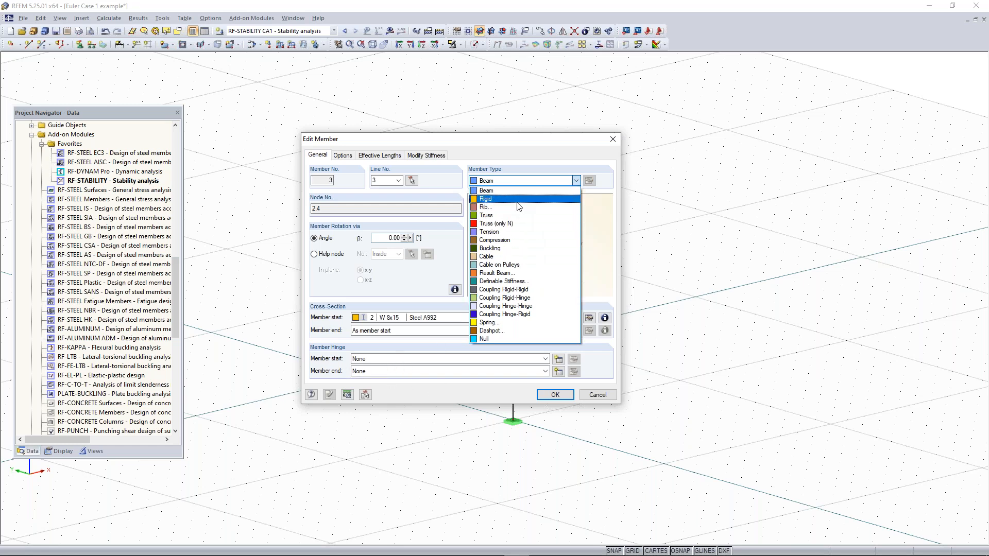
click(507, 257)
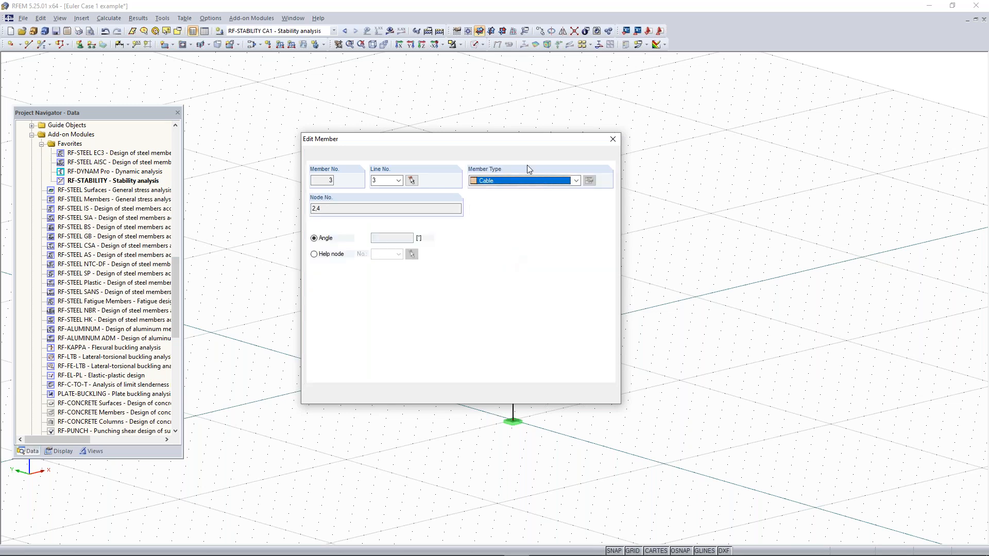
Review the available member types for the beam and discard the member edit
click(506, 185)
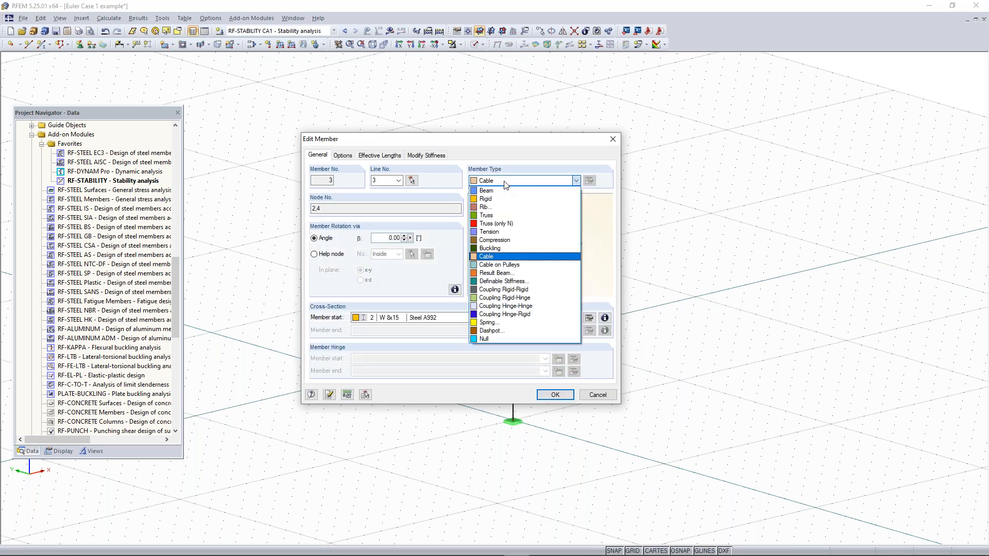
click(492, 256)
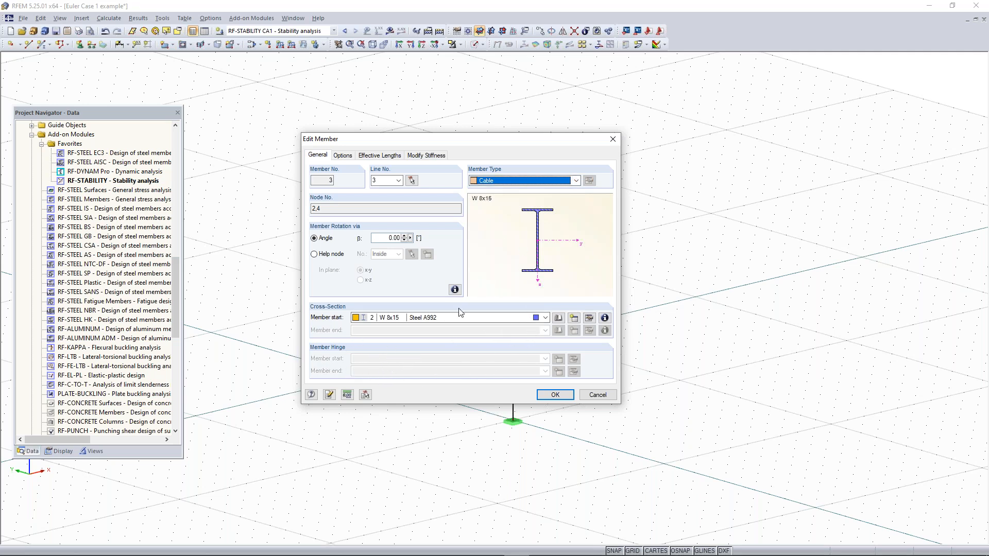
click(576, 181)
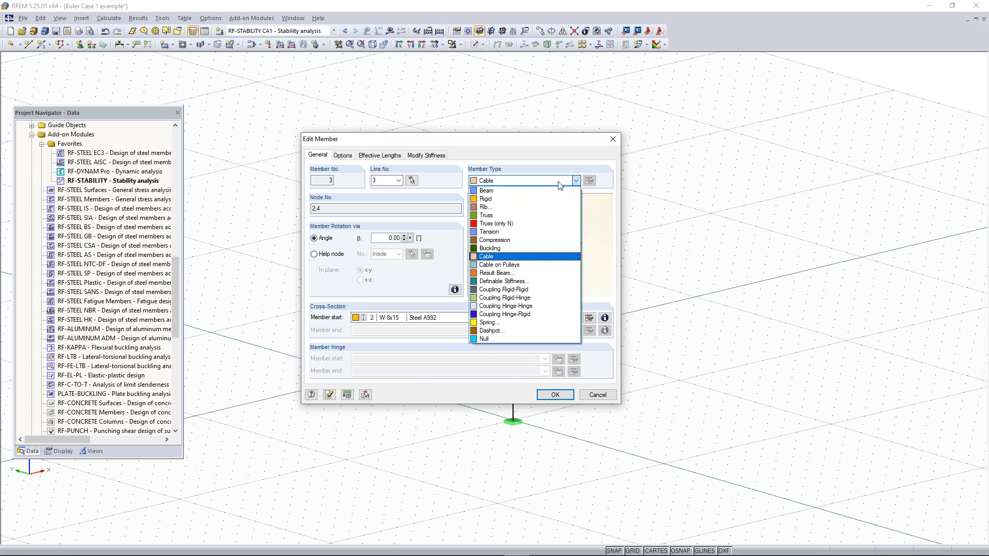
click(559, 182)
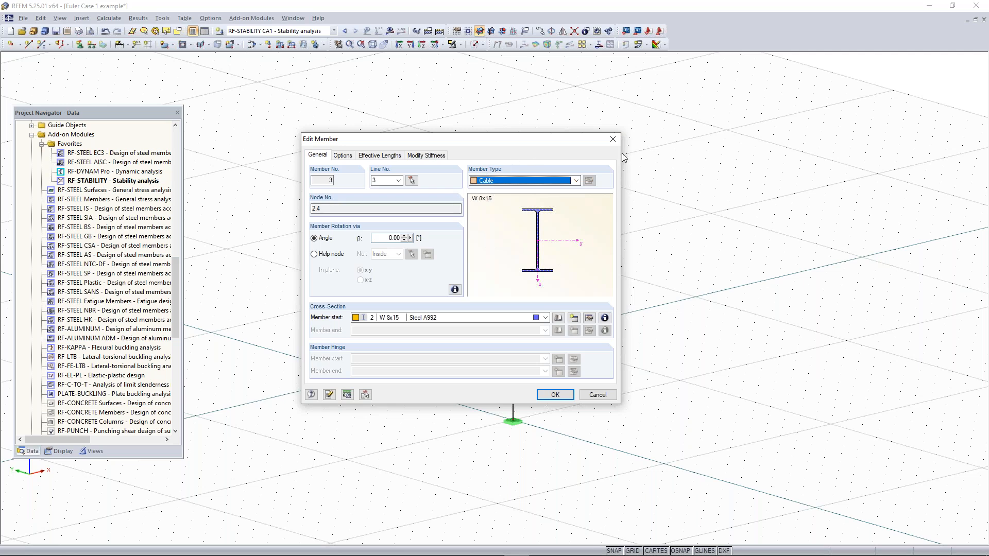
click(612, 139)
click(330, 178)
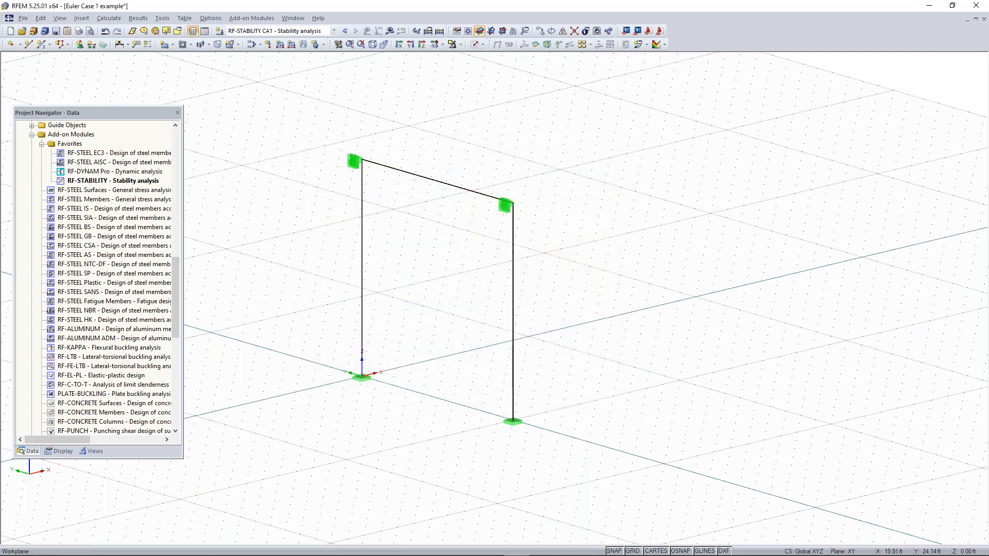
Examine load case LC1's calculation parameters and the horizontal beam's member settings, closing both without changes
click(252, 48)
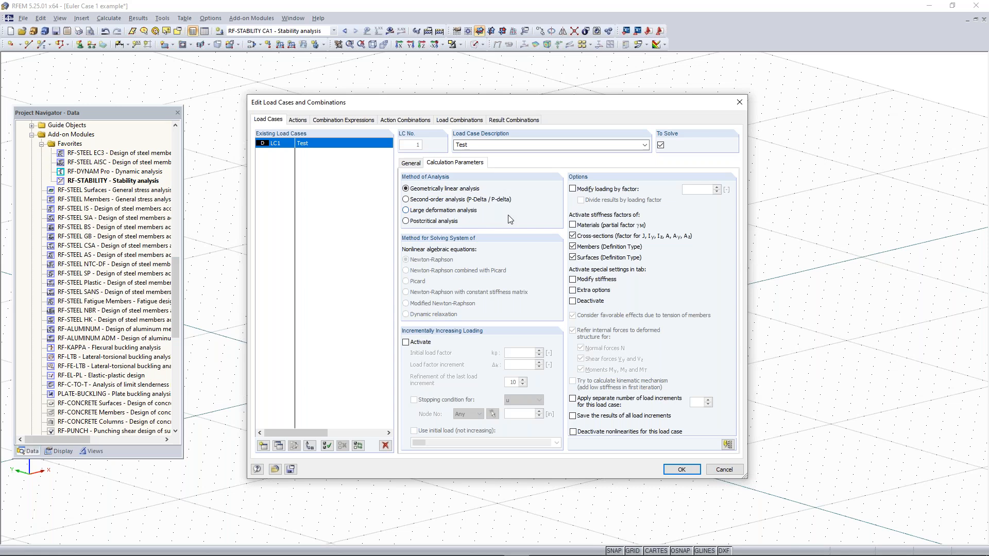
click(739, 103)
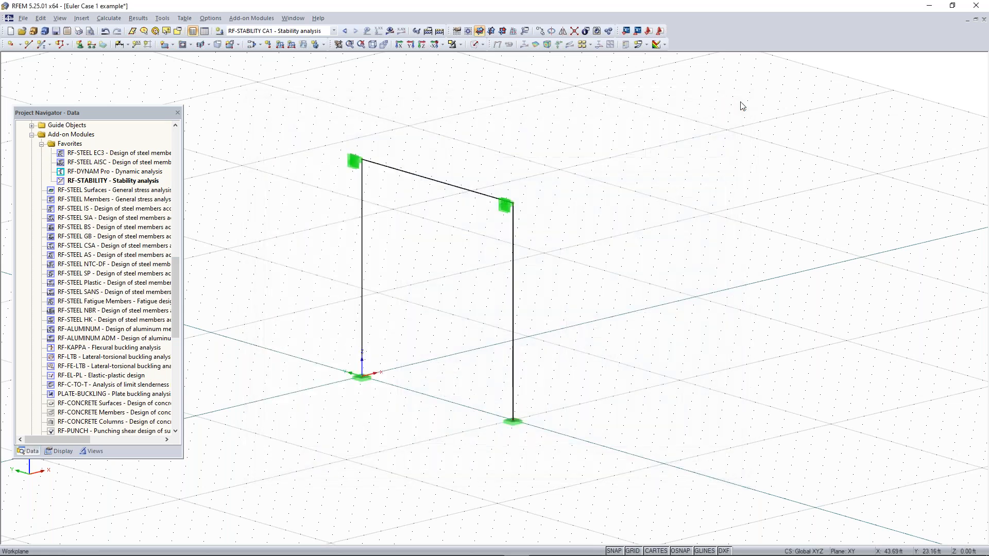
click(451, 186)
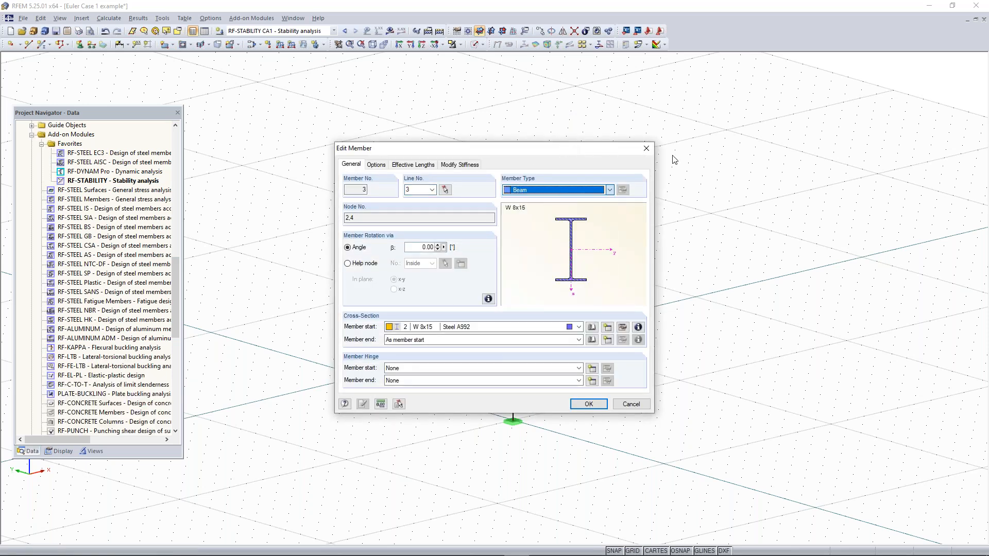
click(646, 149)
click(465, 221)
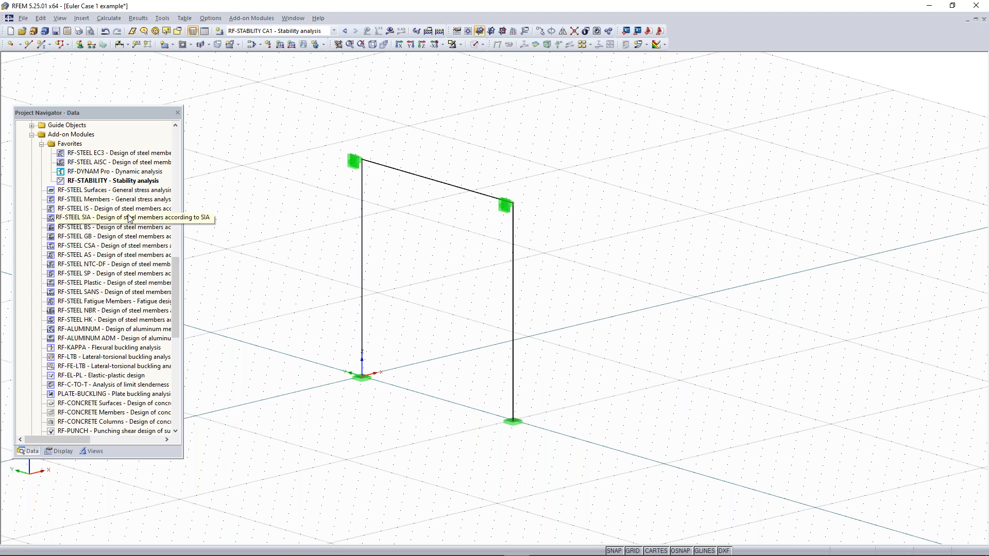
Look through the add-on modules in the project navigator and display the frame members as rendered solid sections
drag(178, 275, 178, 246)
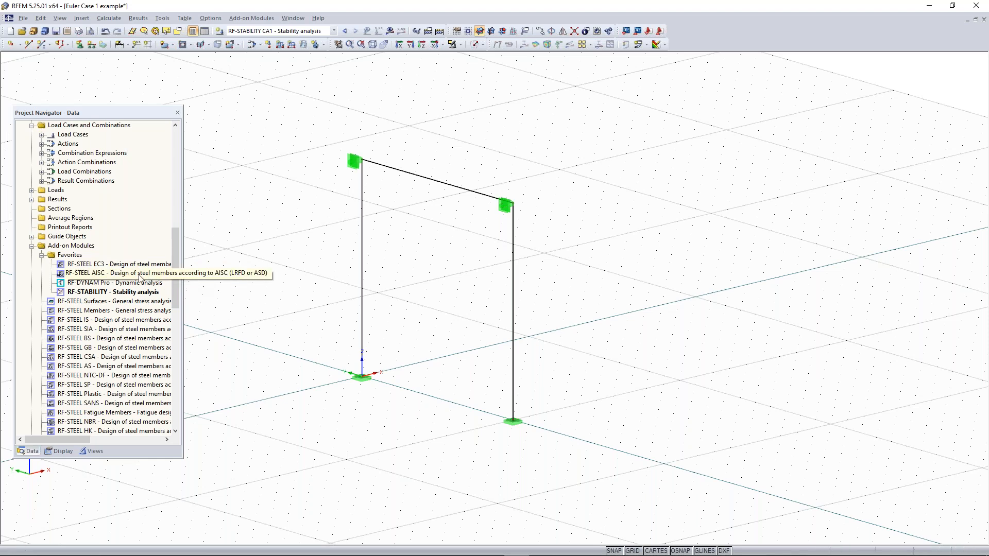
scroll(139, 278, down, 5)
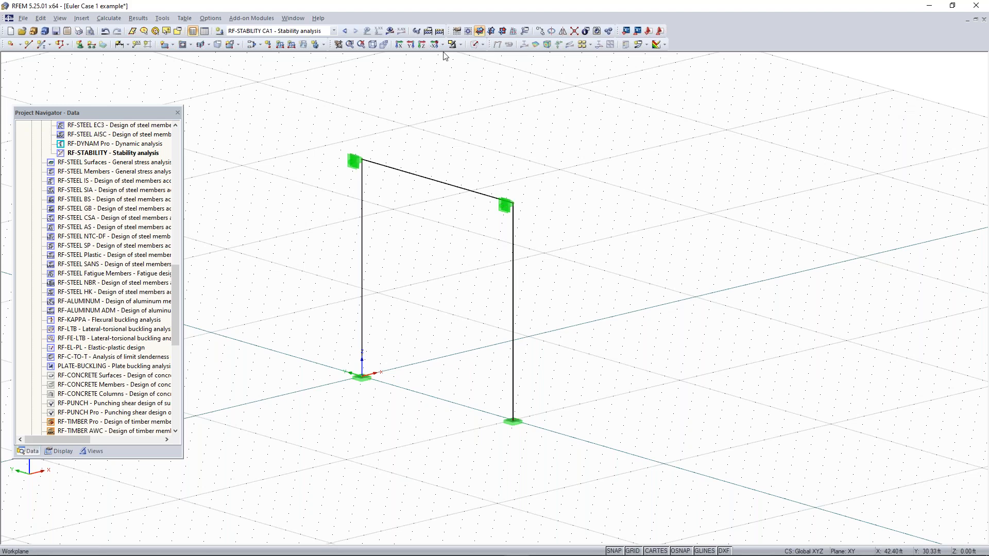
click(473, 46)
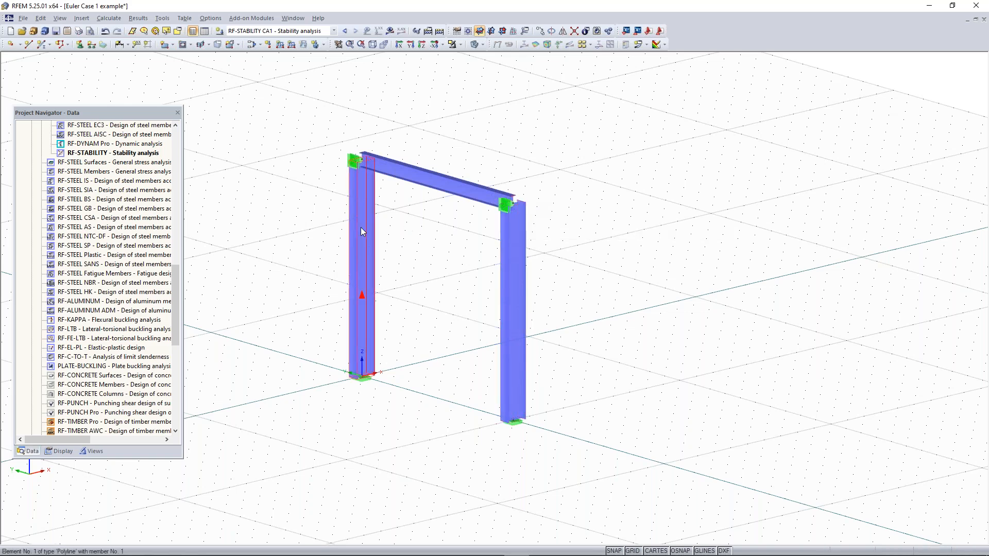
scroll(583, 186, down, 3)
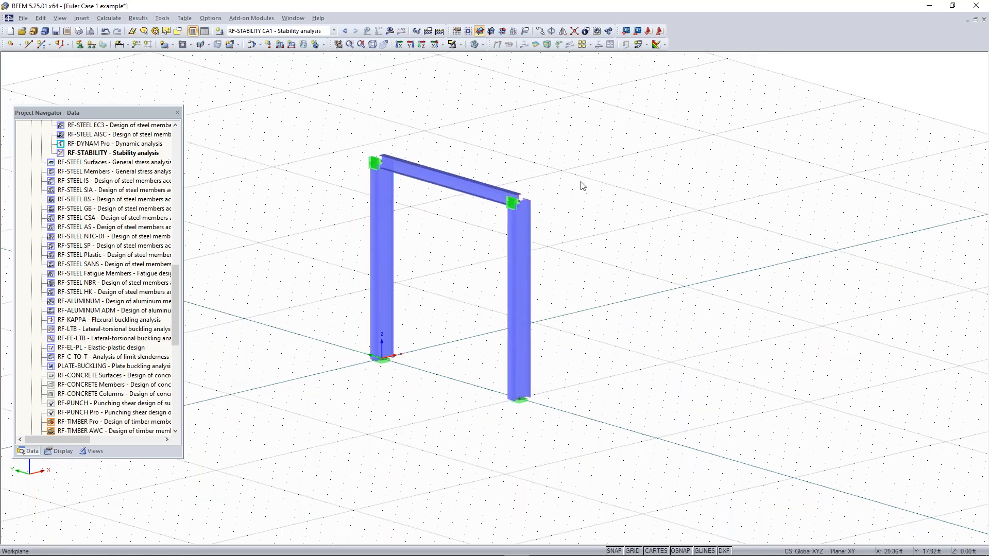
middle_drag(570, 199, 554, 221)
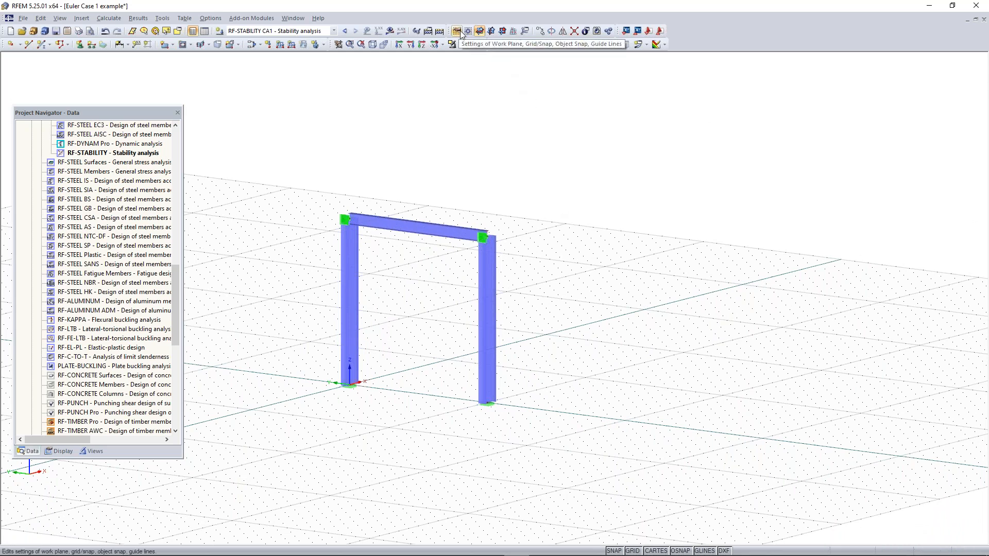
scroll(87, 227, up, 4)
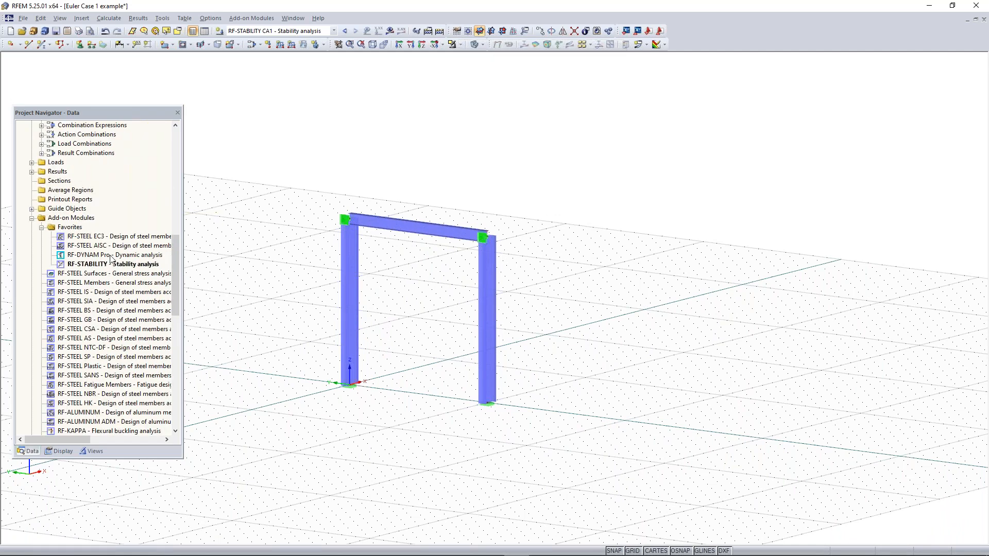
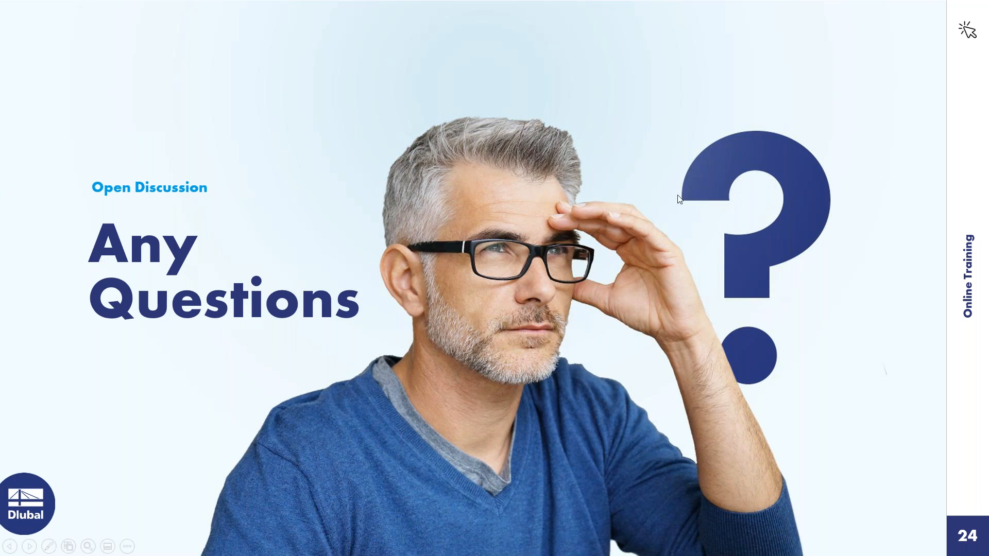
Return the presentation to the Concrete Model example slide
click(781, 290)
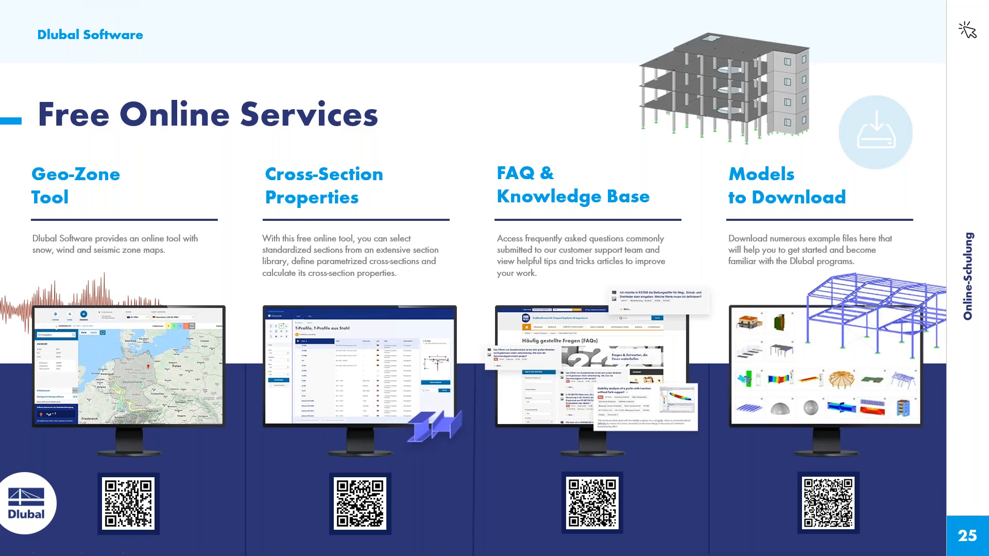
key(Left)
key(Left)
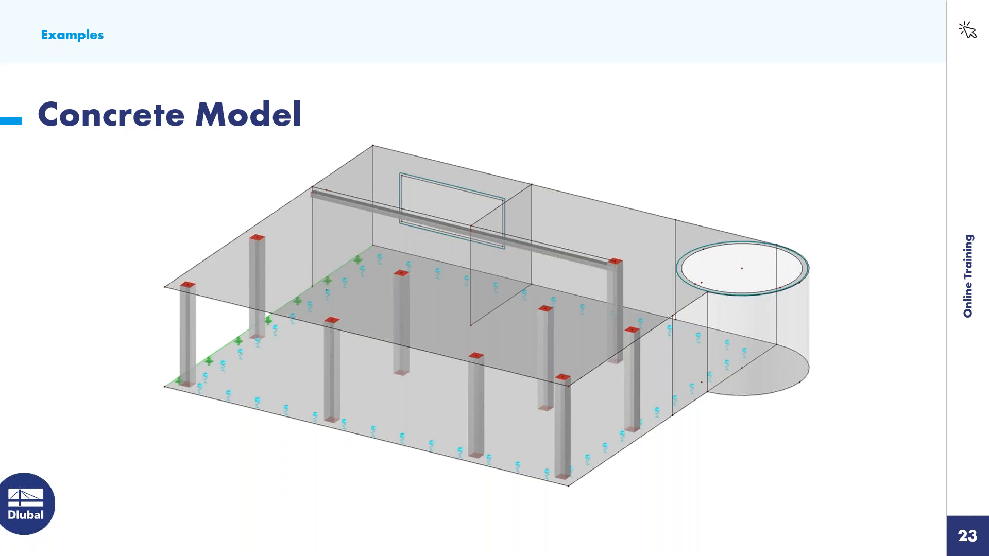
Switch to RFEM and create a new model named "Concrete Model - Example"
key(super)
click(491, 544)
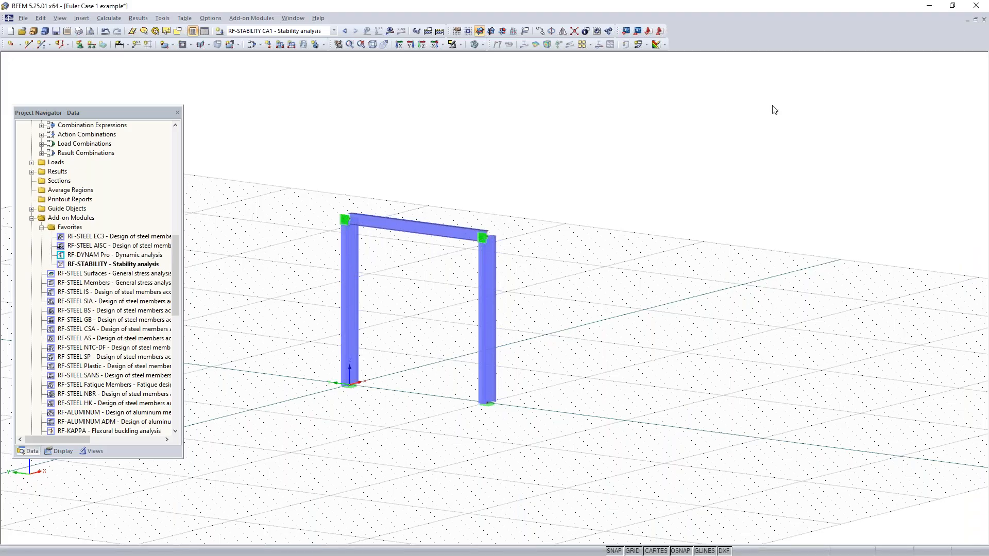
middle_drag(545, 286, 606, 288)
scroll(636, 283, down, 2)
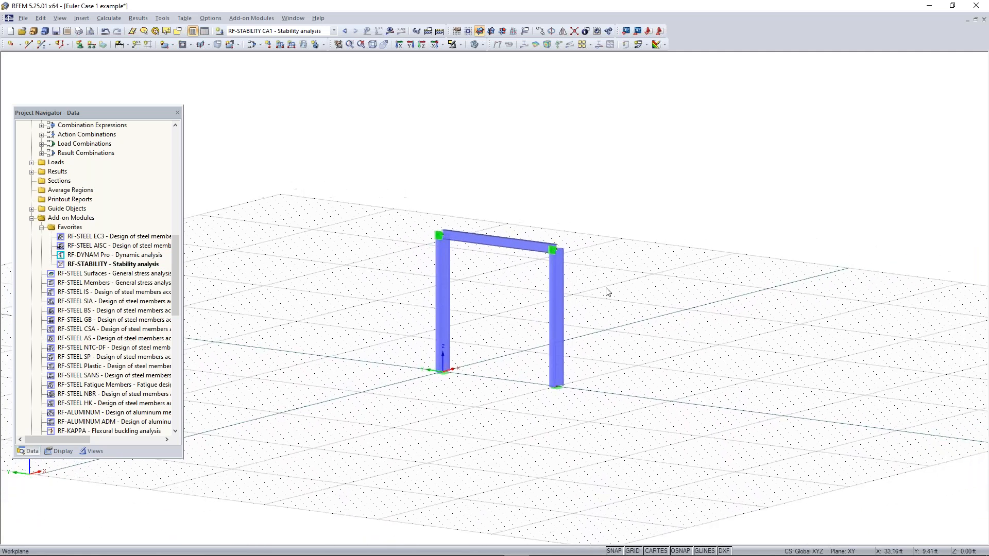
click(9, 34)
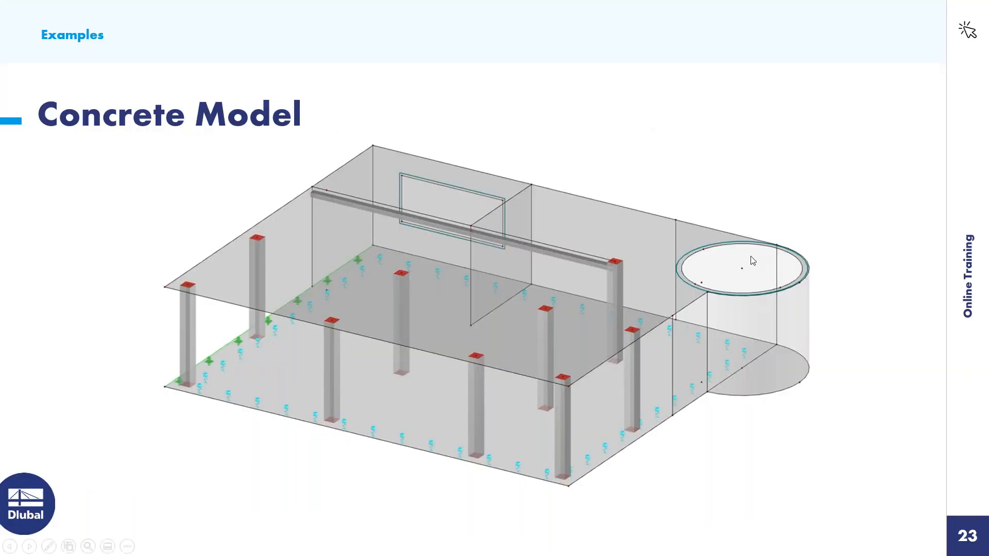
key(super)
click(521, 548)
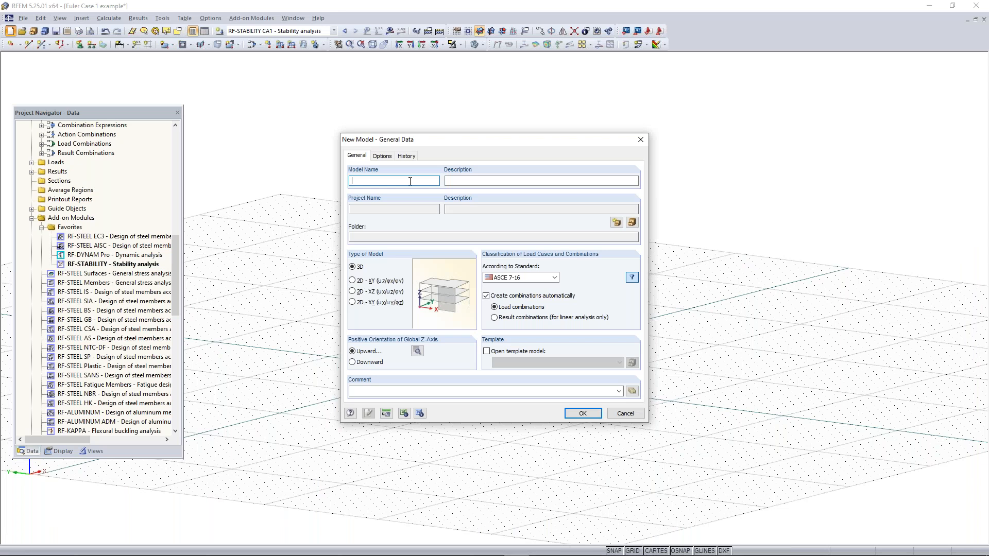
text(Concrete model)
text(- Example)
click(582, 414)
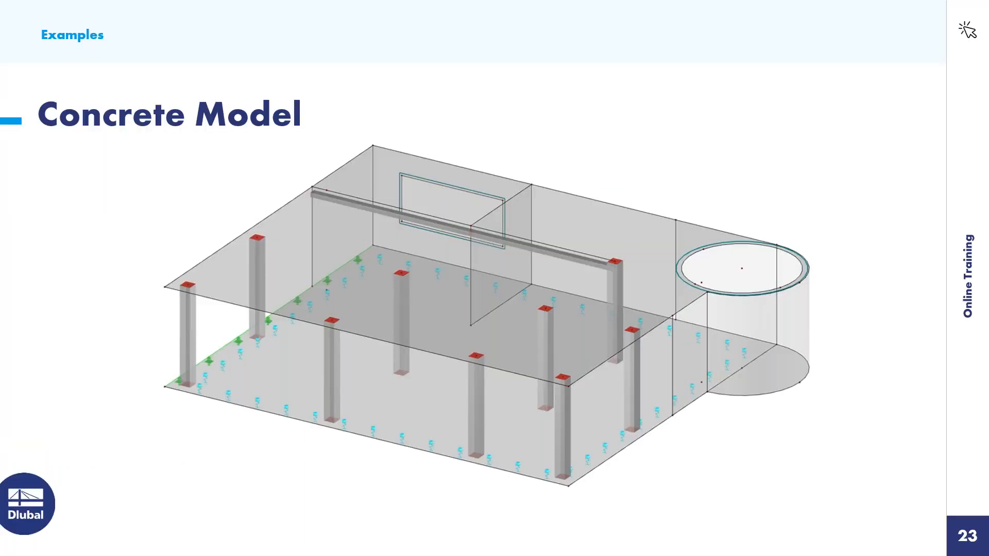
Switch from the Concrete Model slide back to the new RFEM model
key(super)
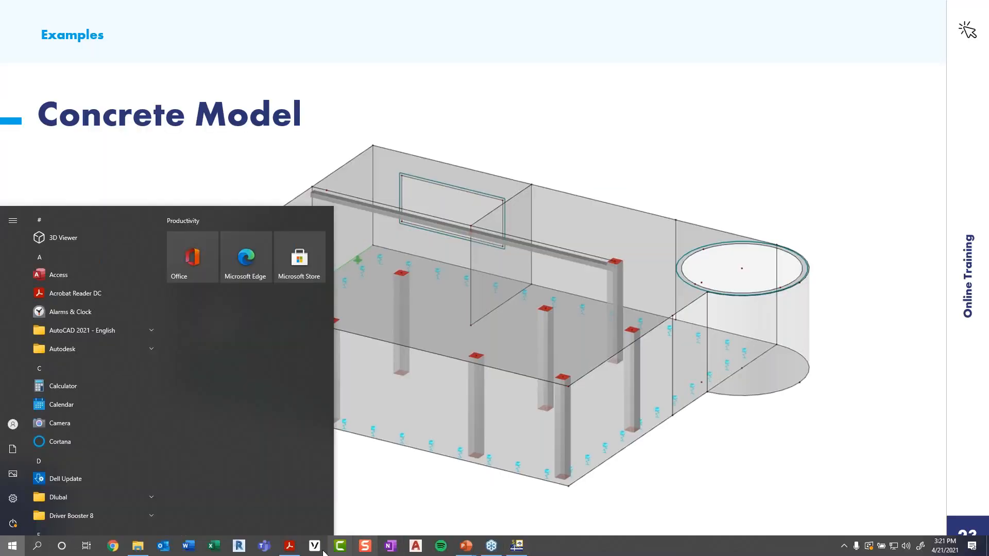
click(519, 550)
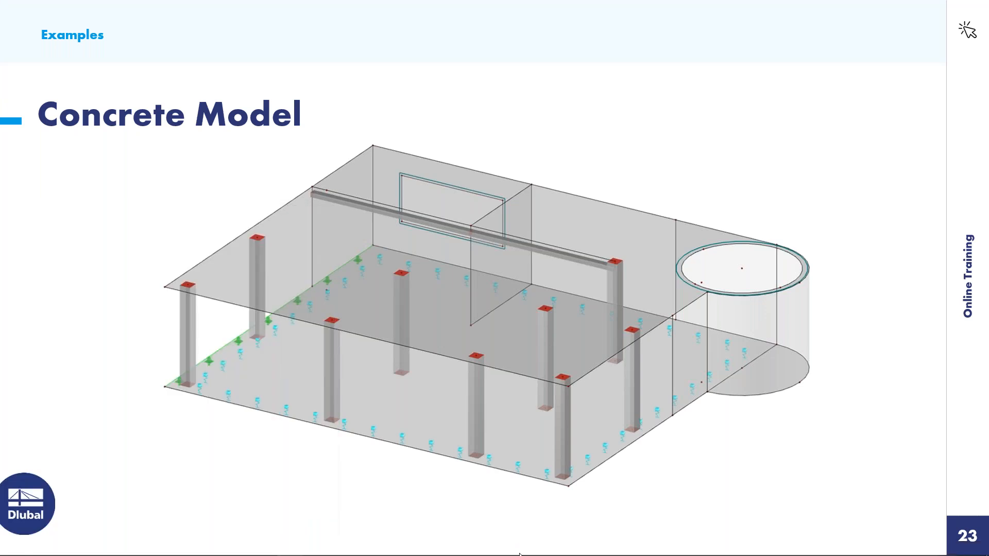
mouse_move(519, 554)
key(super)
click(520, 543)
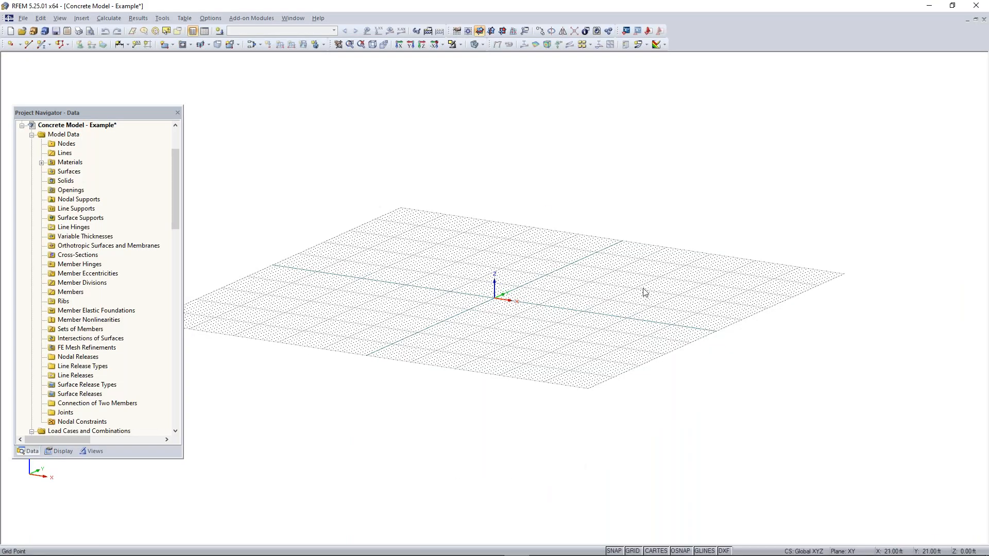
Draw a rectangular surface of constant thickness in Concrete f'c = 4000 psi from the origin to X 46 ft, Y 40 ft
ctrl+middle_drag(474, 295, 410, 343)
middle_drag(550, 316, 517, 329)
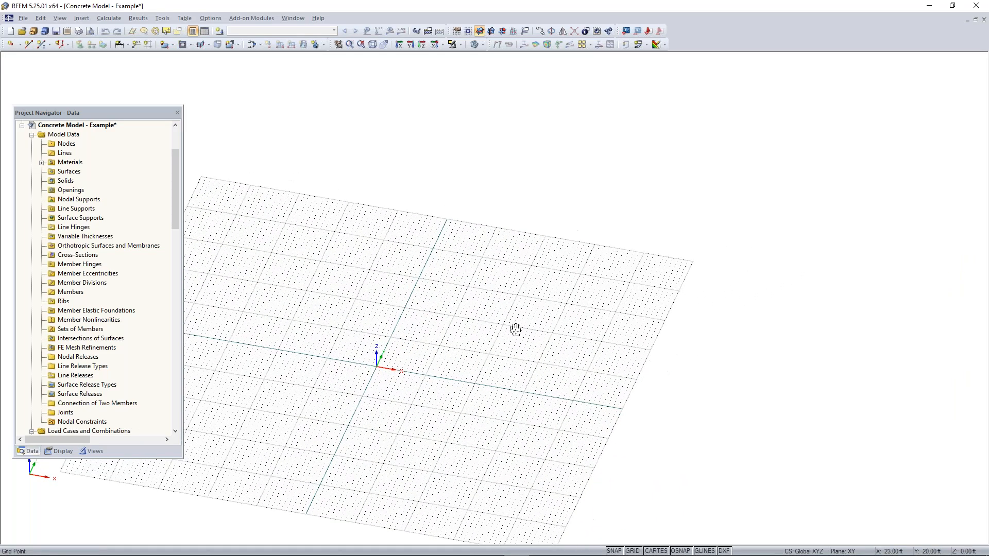
click(166, 46)
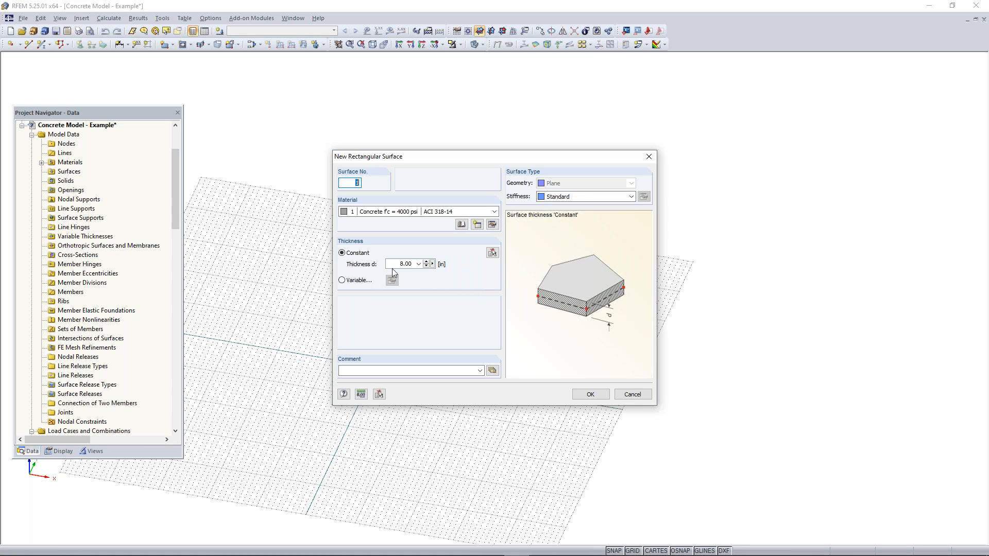
drag(395, 264, 468, 270)
click(590, 394)
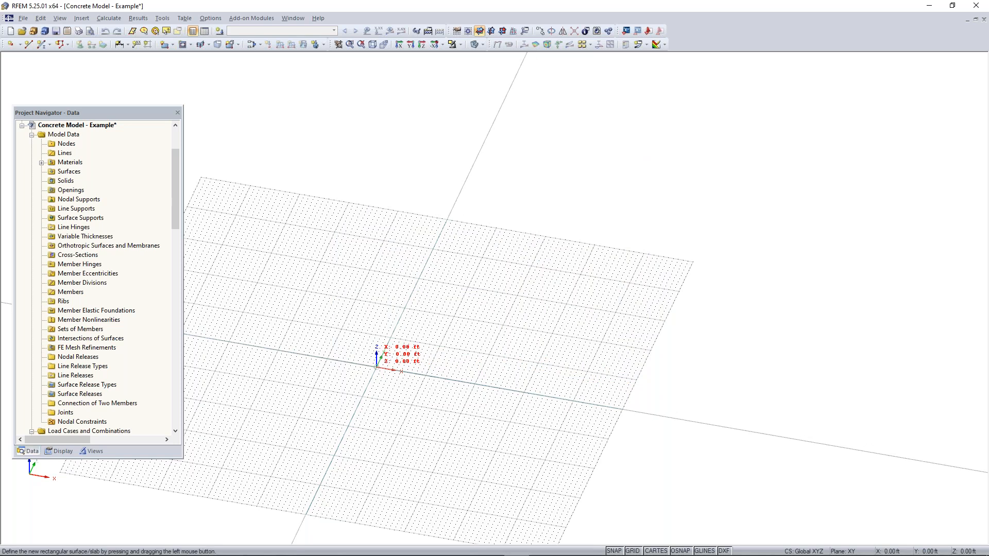
click(376, 367)
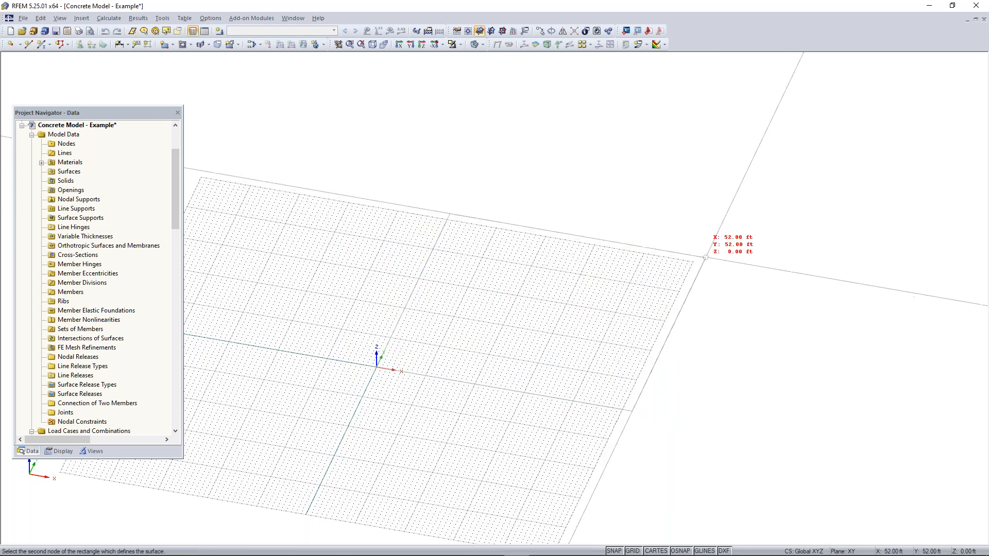
middle_drag(701, 262, 647, 280)
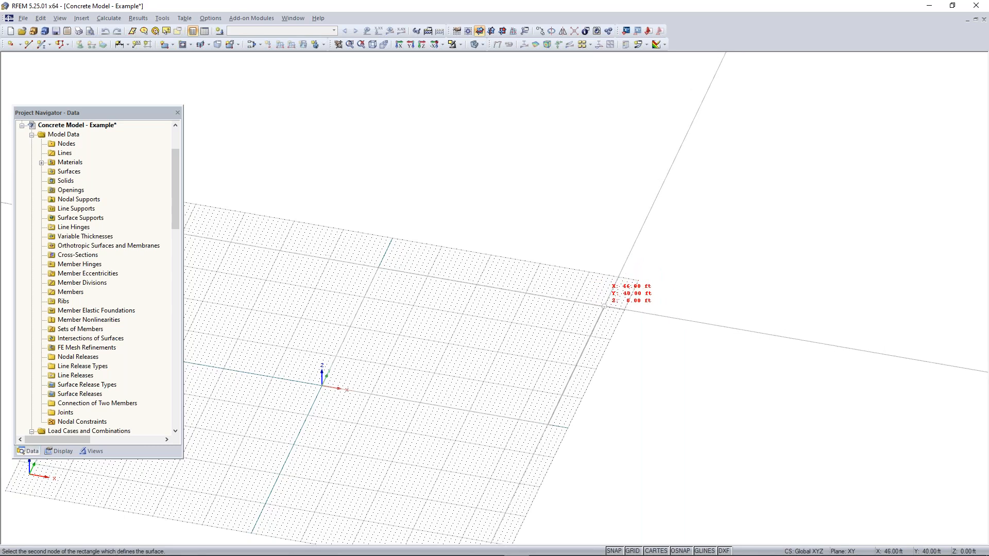
click(604, 306)
key(Escape)
click(390, 292)
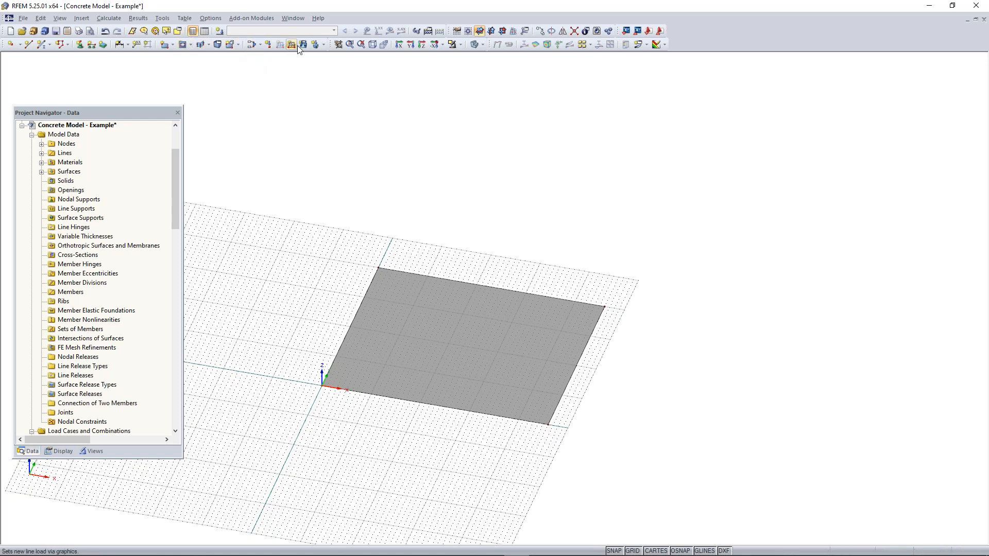
Fit the whole model in the view and show it in the reverse Z-direction
click(362, 47)
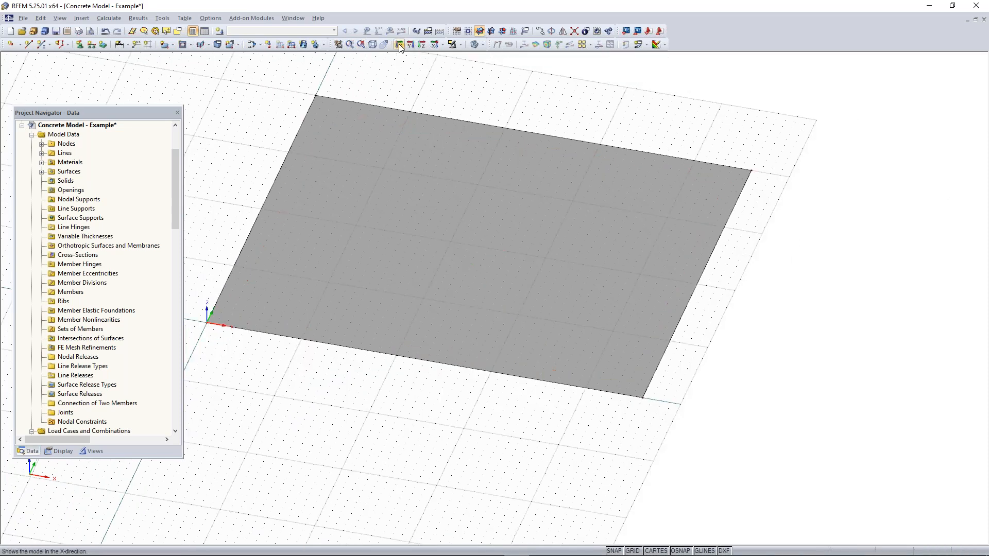
click(442, 46)
click(460, 45)
click(442, 45)
click(443, 46)
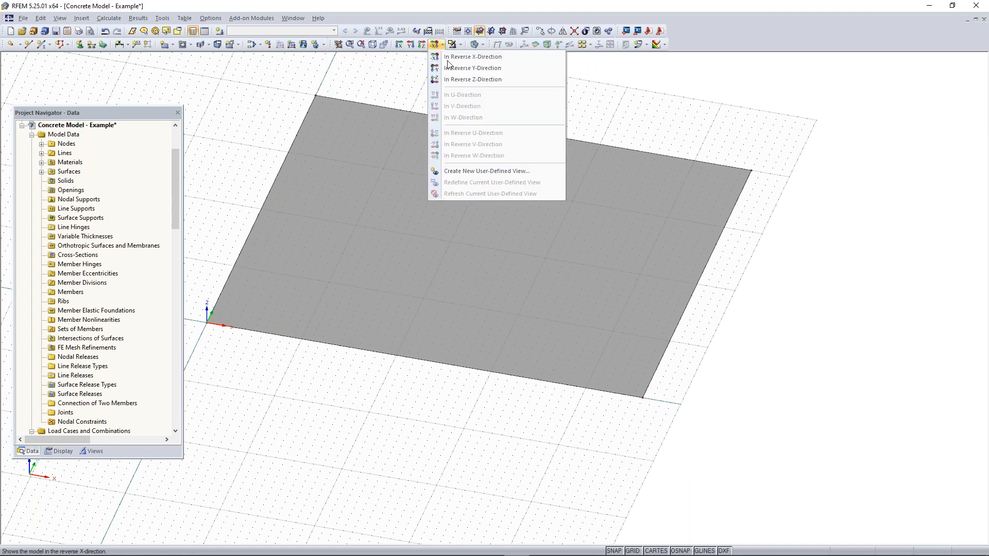
click(458, 79)
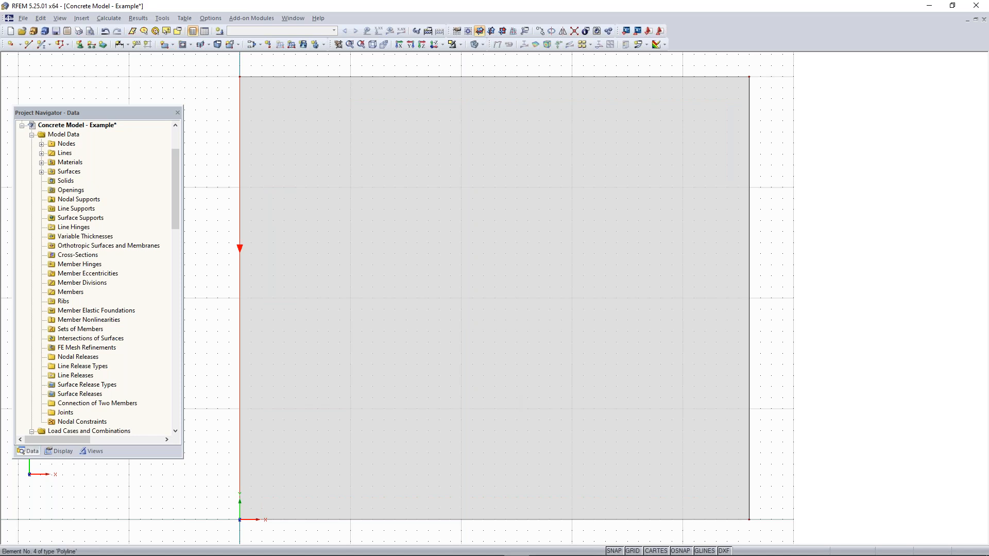
Make one copy of the slab's origin node with a displacement of dX 2 ft and dY 2 ft
middle_drag(416, 285, 521, 142)
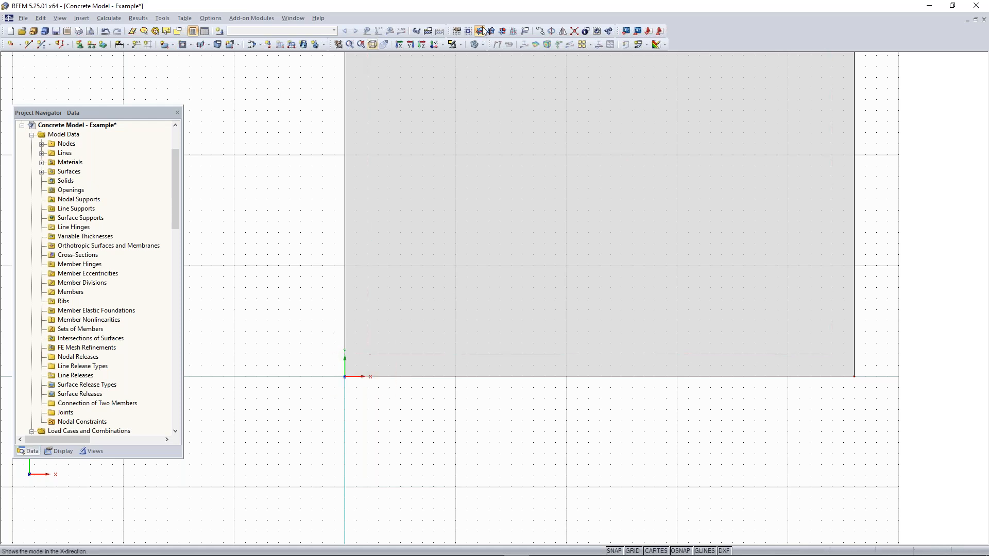
click(540, 31)
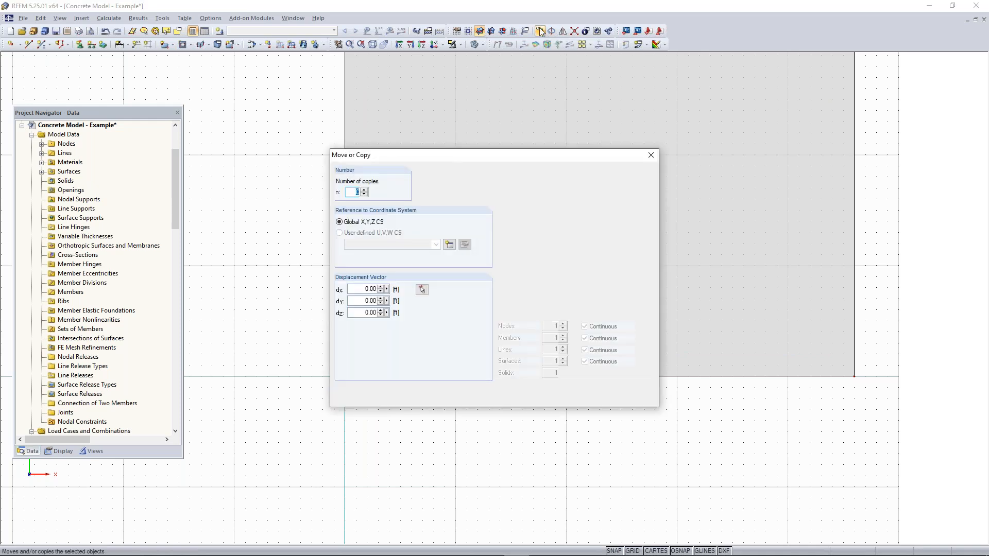
click(364, 190)
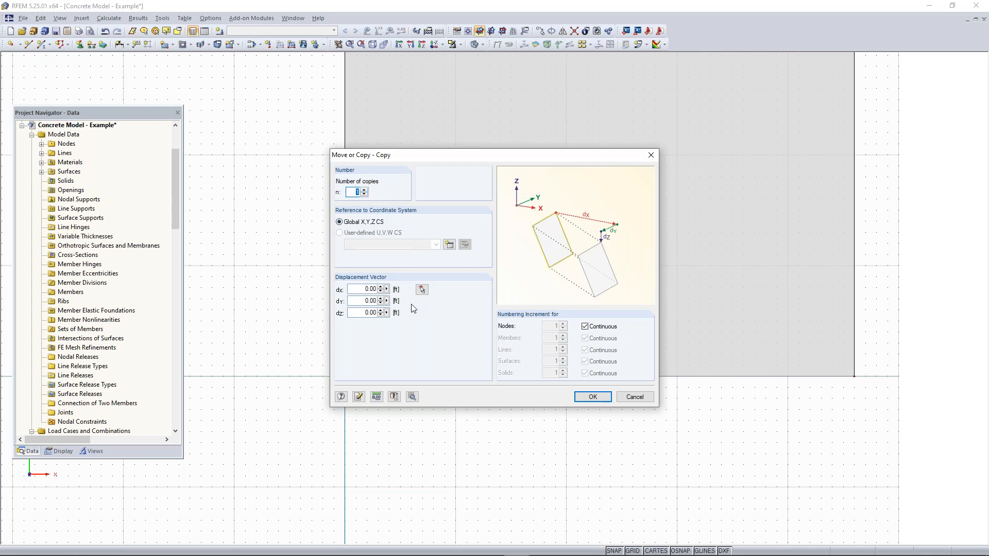
click(356, 287)
text(2)
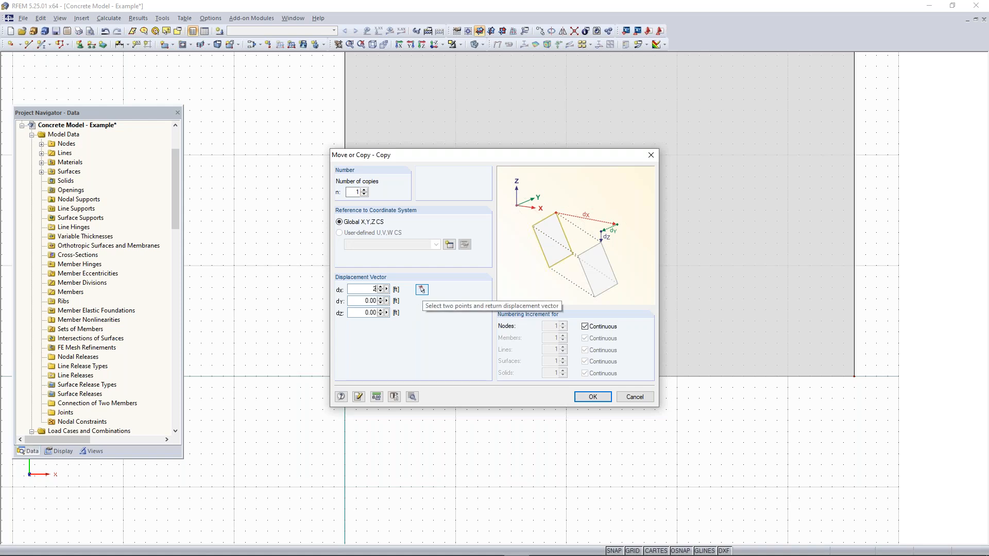
key(Tab)
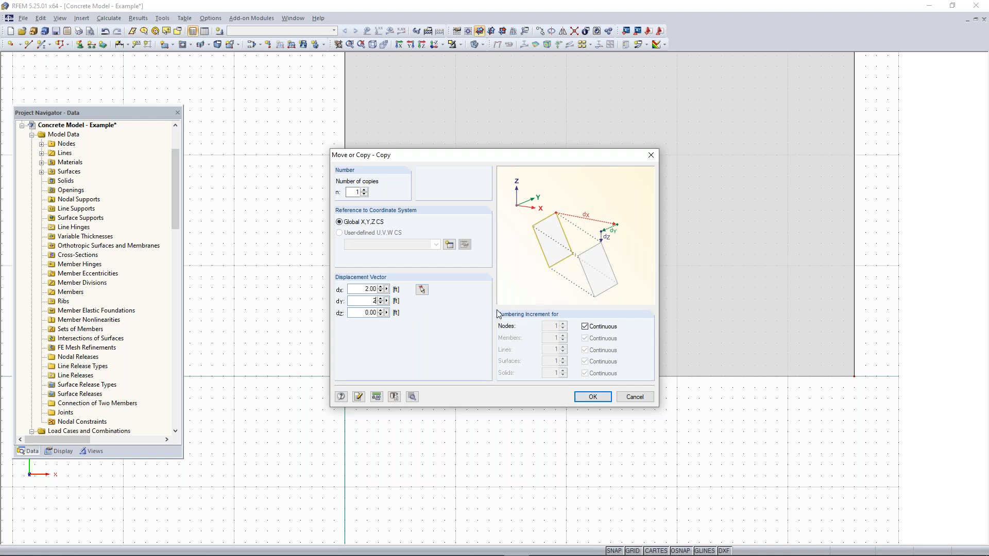
click(587, 397)
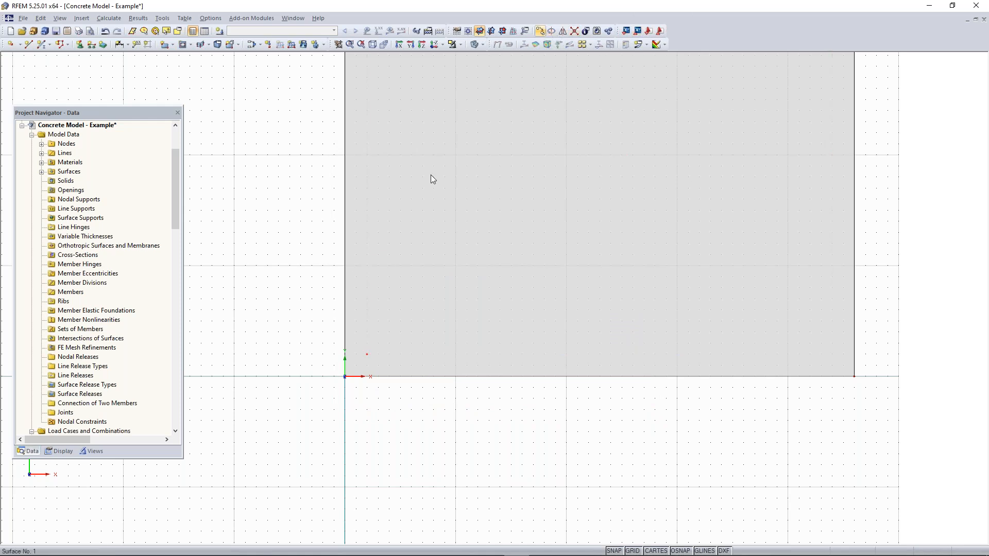
Copy the node at X 2 ft, Y 2 ft twice along X at 16 ft spacing, with dY set to 0
click(540, 32)
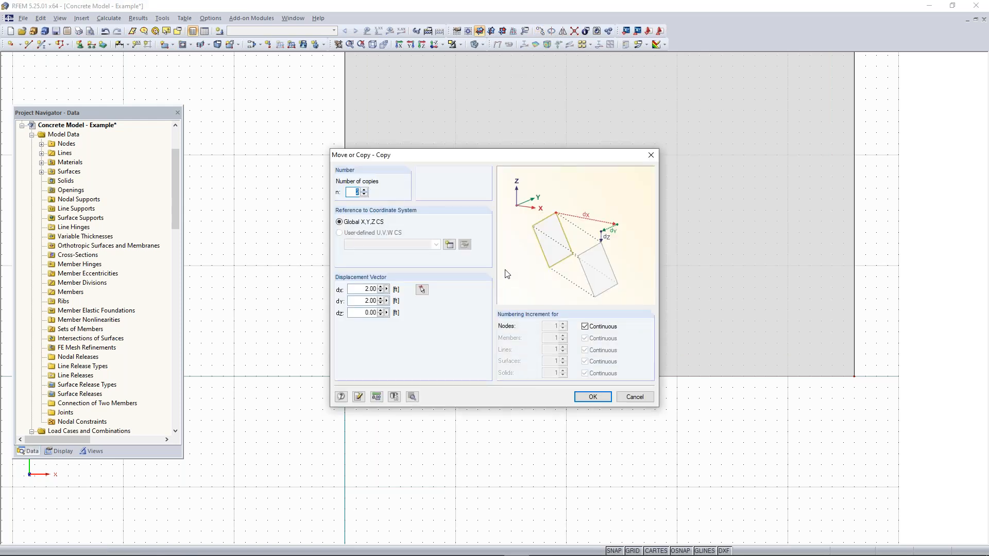
drag(362, 301, 440, 301)
text(0)
click(592, 396)
Copy the slab corner node at X 46 ft, Y 0 ft inward to X 44 ft, Y 2 ft
middle_drag(695, 422, 596, 467)
scroll(649, 449, down, 3)
scroll(596, 466, up, 1)
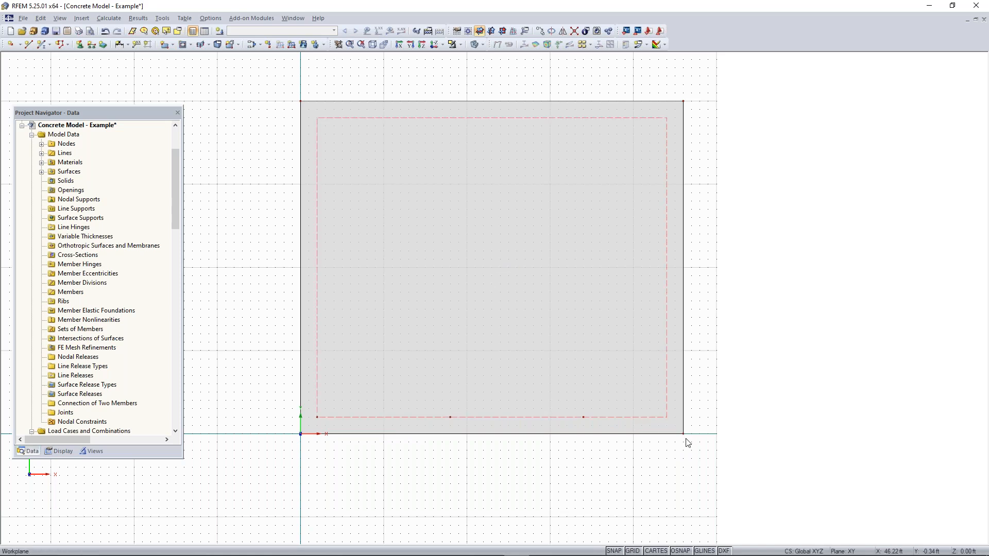
scroll(682, 435, up, 2)
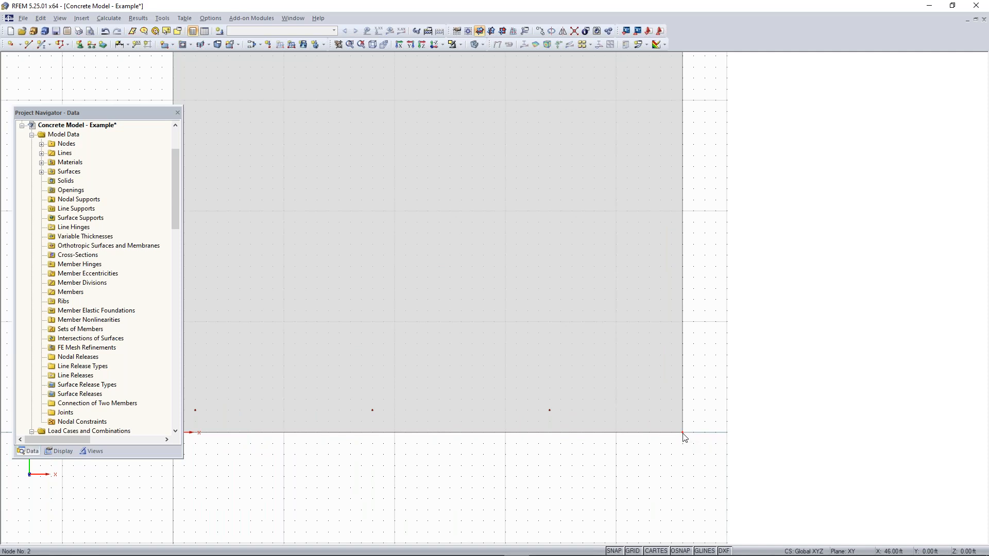
drag(682, 433, 660, 410)
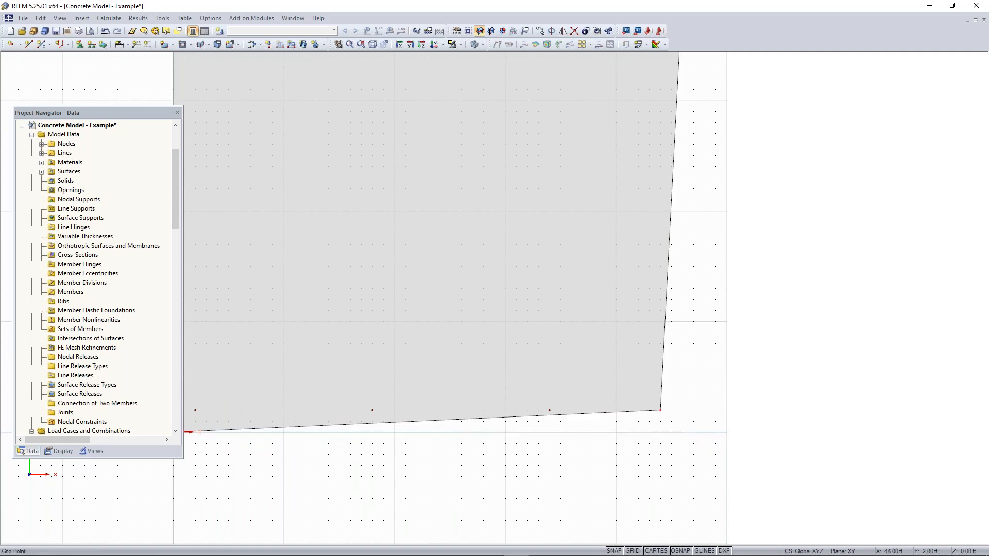
key(ctrl+z)
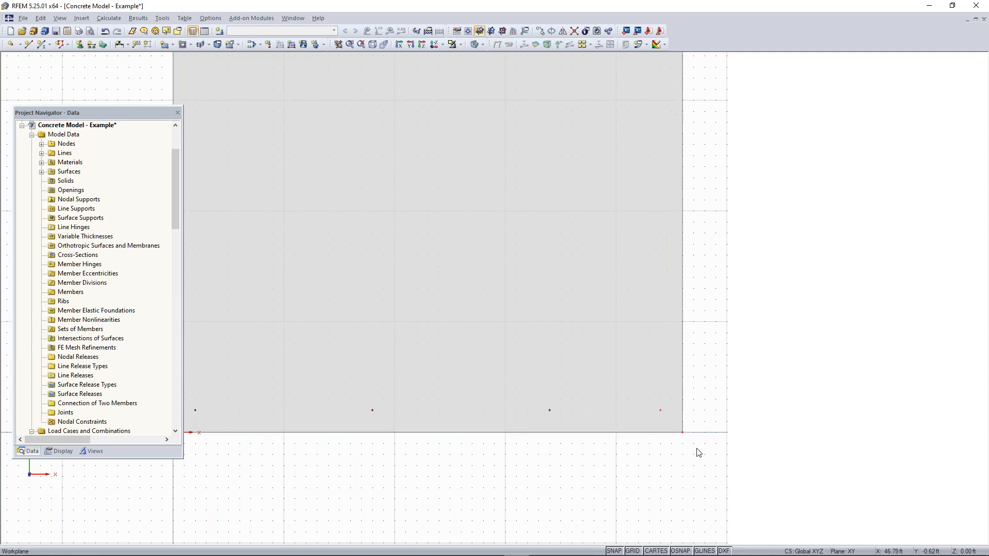
scroll(685, 455, up, 2)
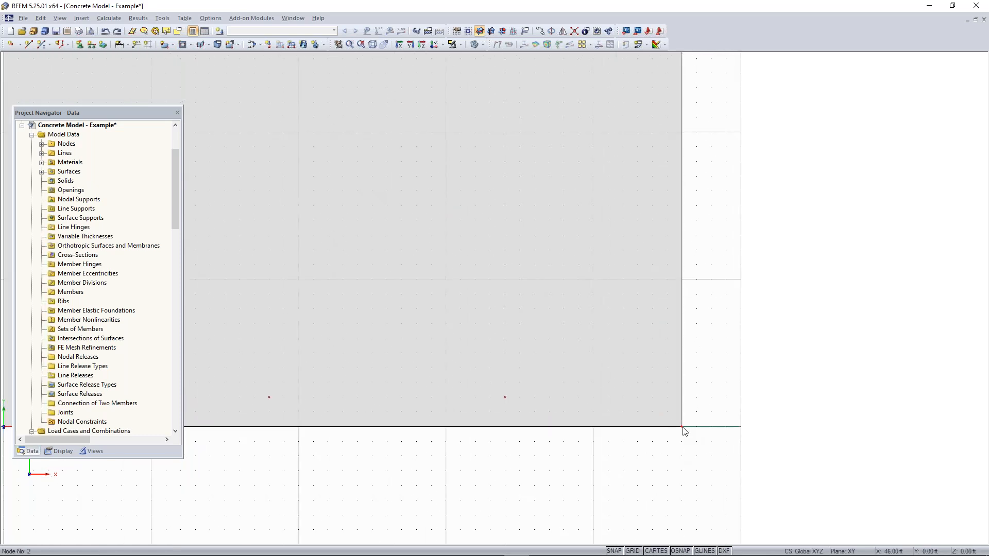
drag(677, 428, 647, 399)
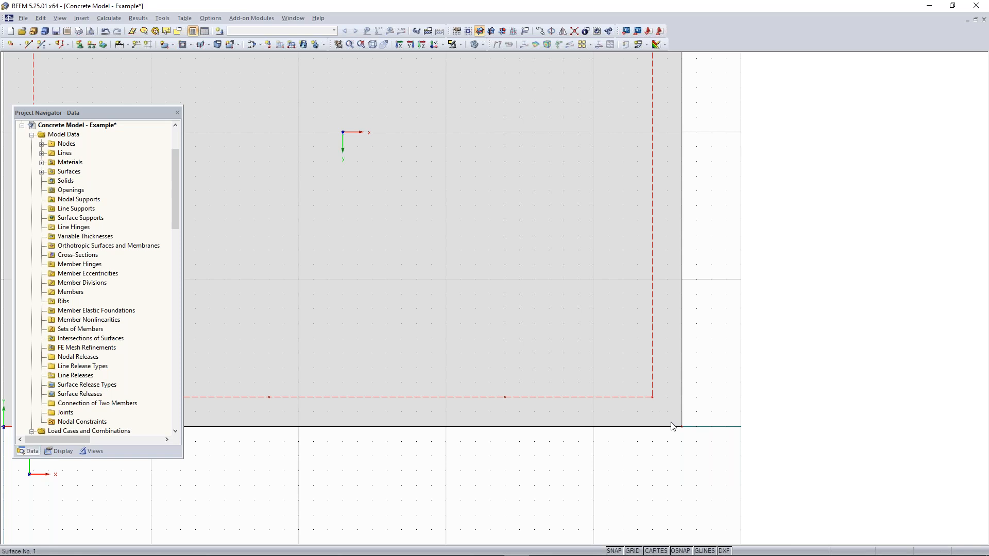
Examine the row of nodes inside the slab edge that runs along the X-axis
scroll(653, 453, down, 2)
scroll(553, 455, down, 1)
scroll(523, 457, up, 1)
scroll(554, 457, down, 1)
middle_drag(555, 457, 601, 480)
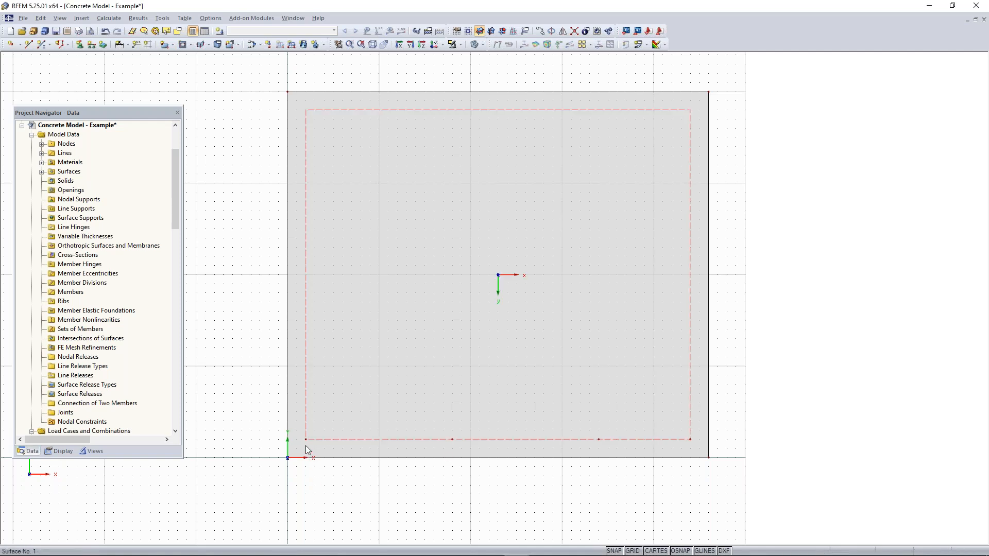
middle_drag(498, 486, 522, 425)
scroll(453, 385, up, 3)
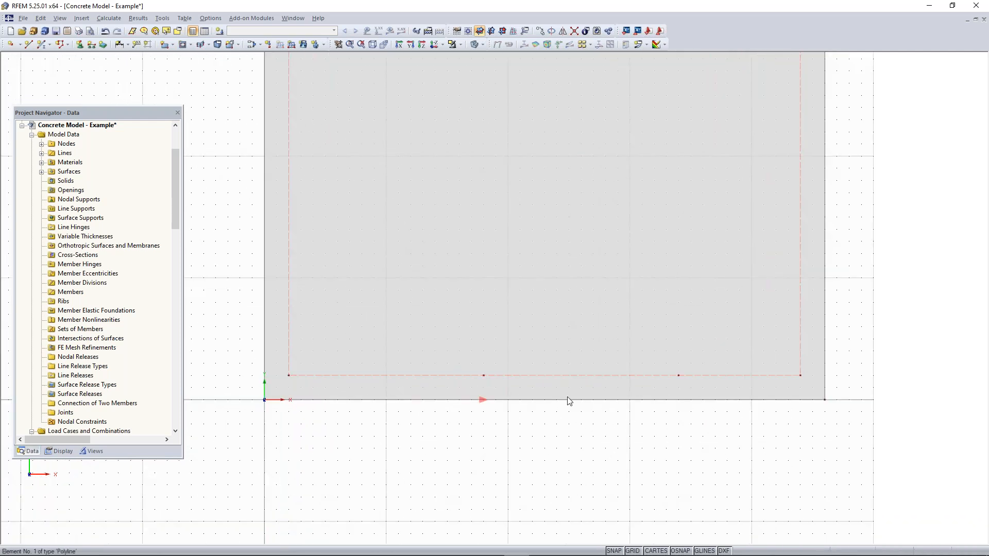
middle_drag(639, 388, 617, 378)
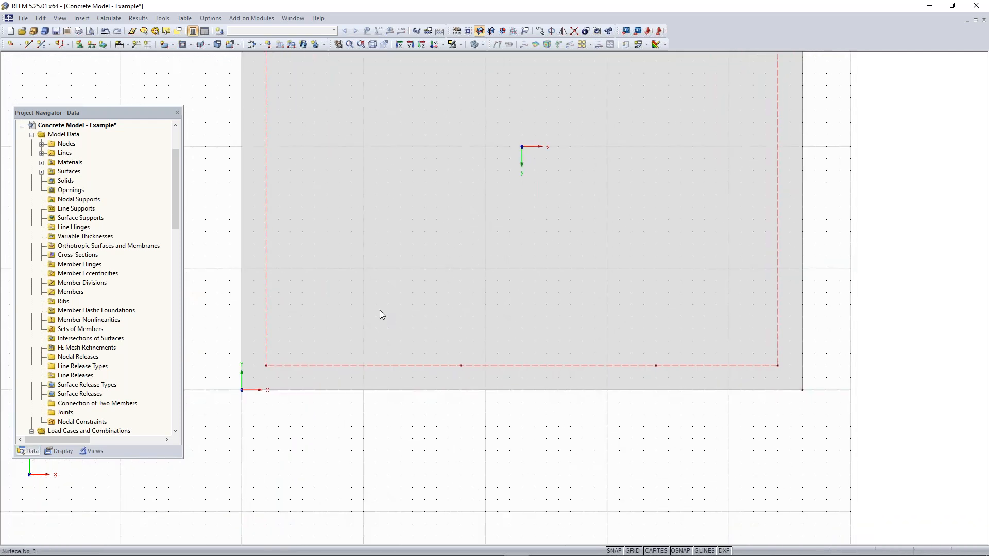
Clear the unwanted slab selection and switch the model display to wireframe
drag(258, 376, 793, 325)
click(410, 437)
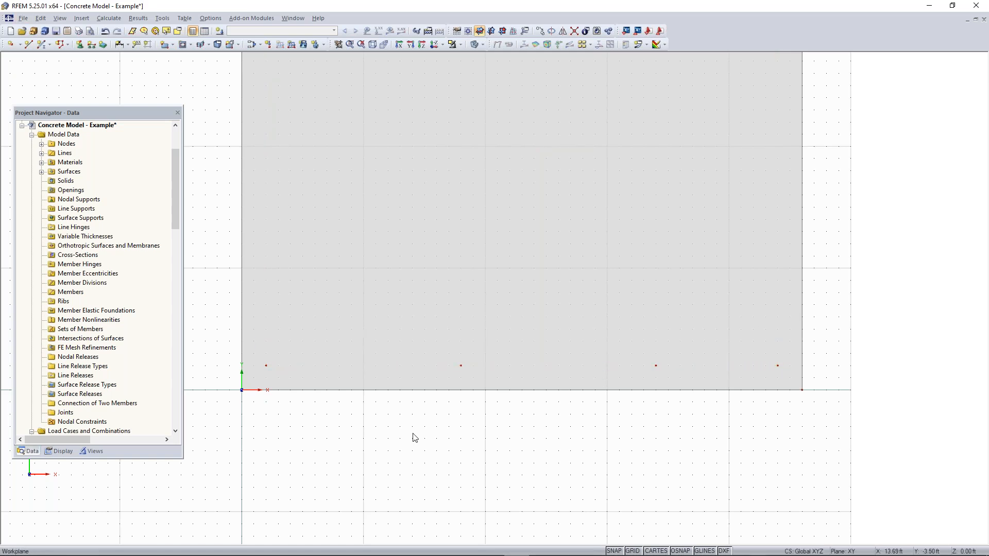
click(476, 45)
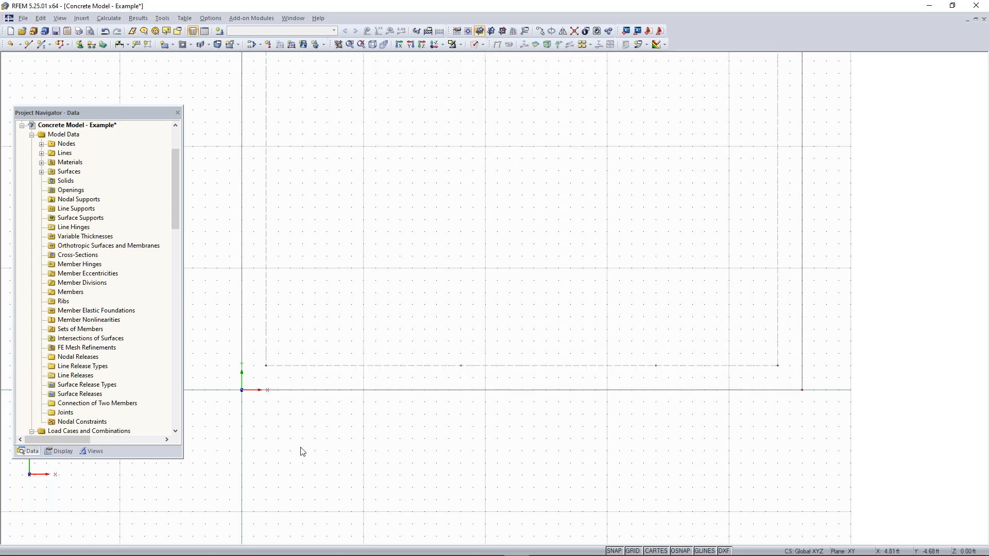
Copy the row of four nodes near the X-axis edge twice along Y at 13 ft spacing, with dX set to 0
drag(257, 380, 795, 349)
click(539, 32)
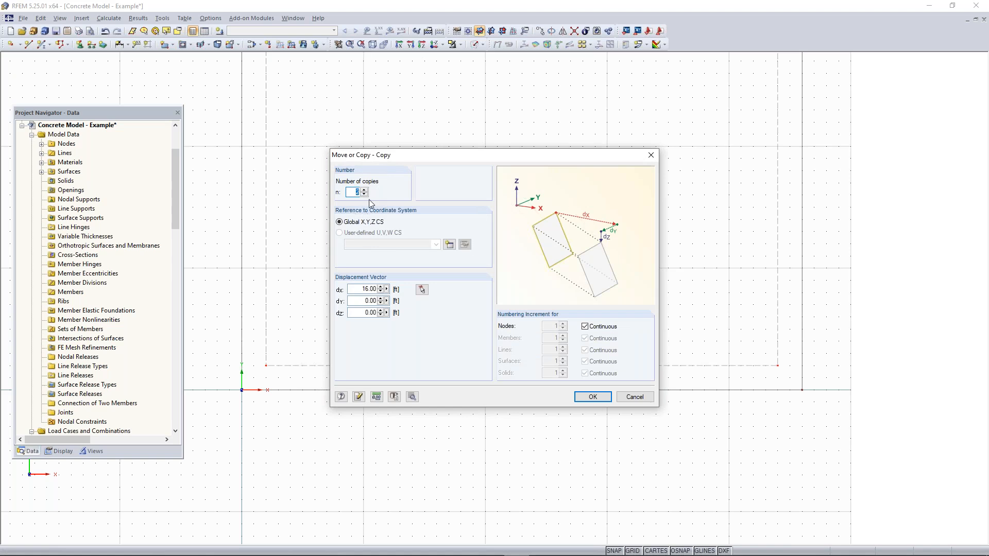
double_click(364, 290)
text(0)
key(Tab)
text(13)
click(592, 397)
scroll(629, 424, down, 4)
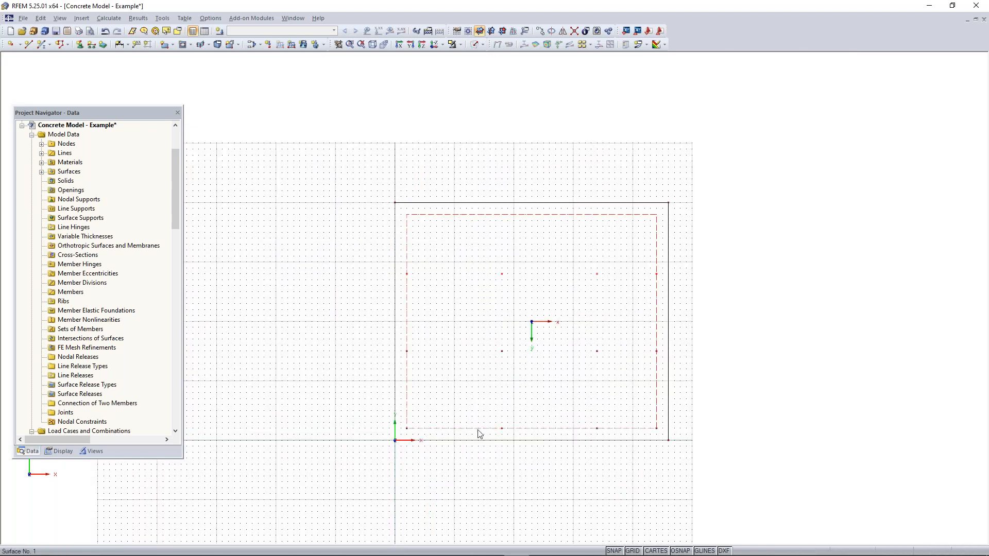
Graphically divide the slab edge at X 0 ft with a 12 ft spacing and the edge at Y 40 ft with a 28 ft spacing
scroll(582, 435, up, 1)
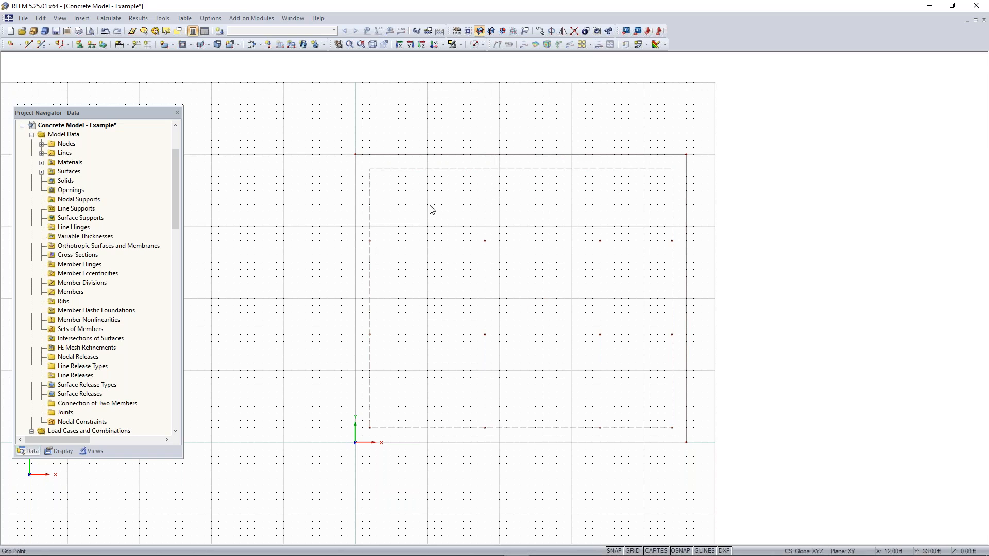
scroll(362, 220, up, 1)
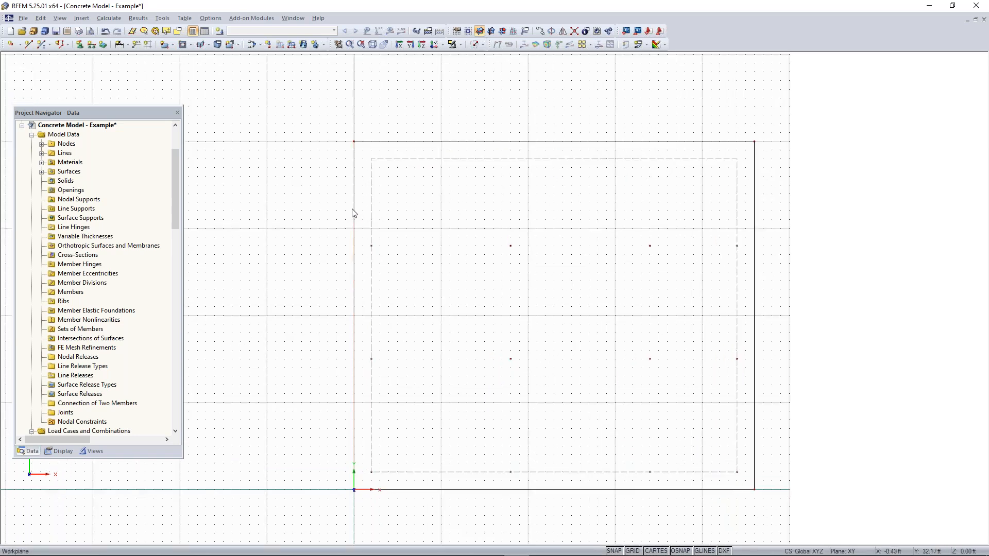
right_click(354, 207)
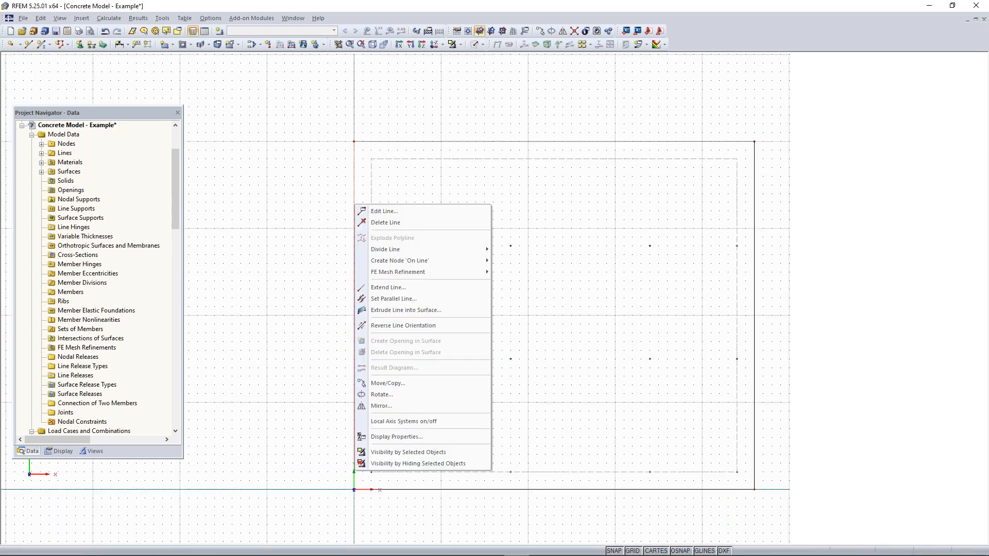
mouse_move(407, 250)
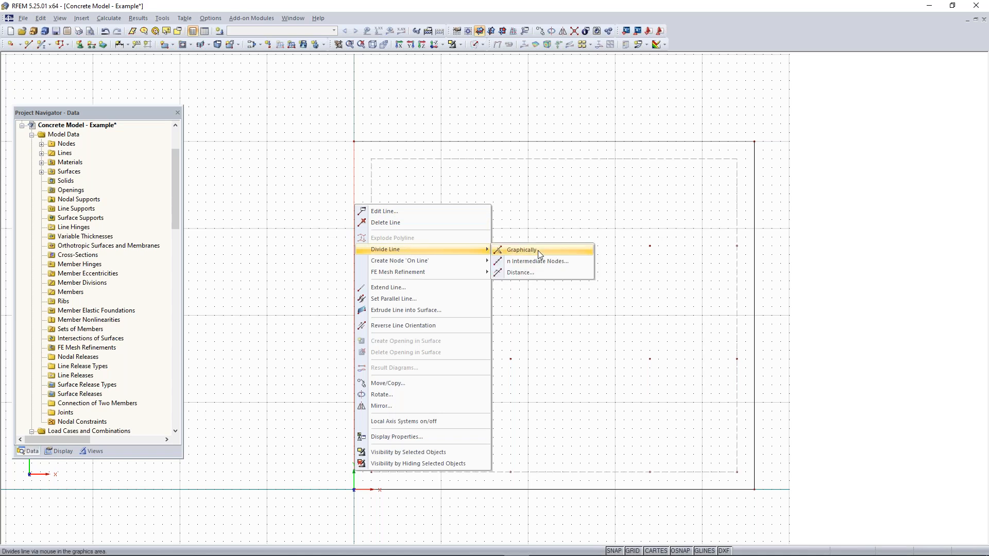
click(537, 251)
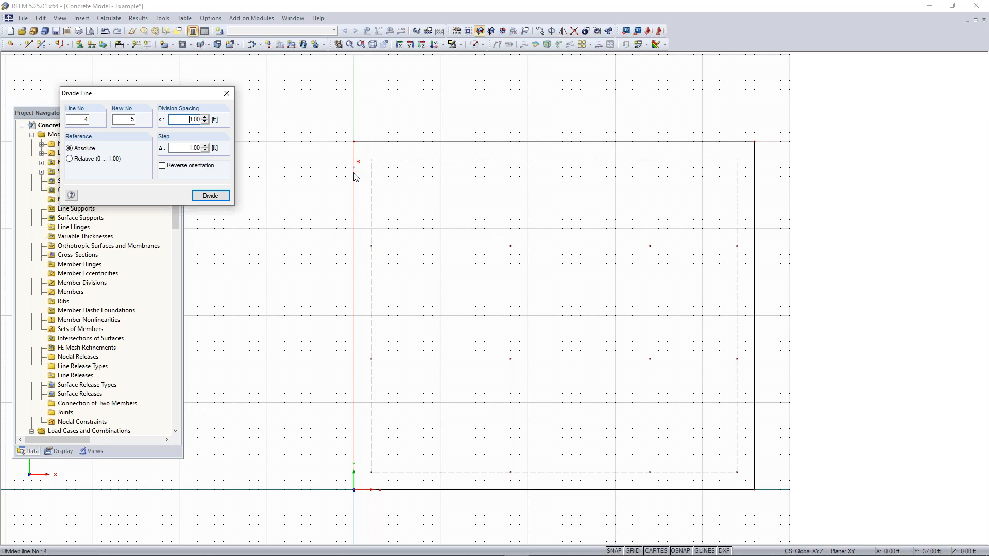
click(355, 249)
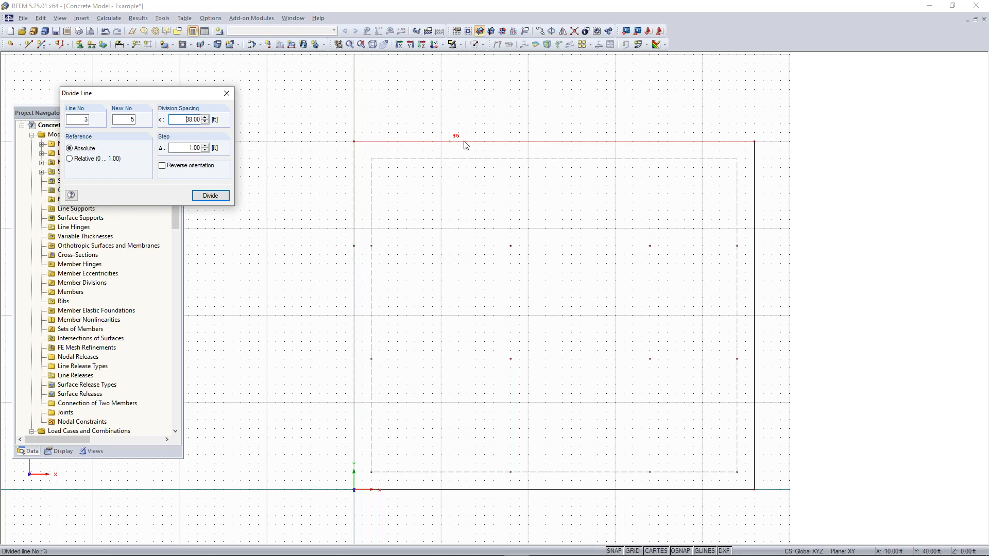
click(513, 143)
key(Escape)
Set up a new semicircular surface of f'c = 4000 psi concrete with a constant thickness of 8 in
scroll(394, 258, down, 2)
middle_drag(389, 301, 344, 267)
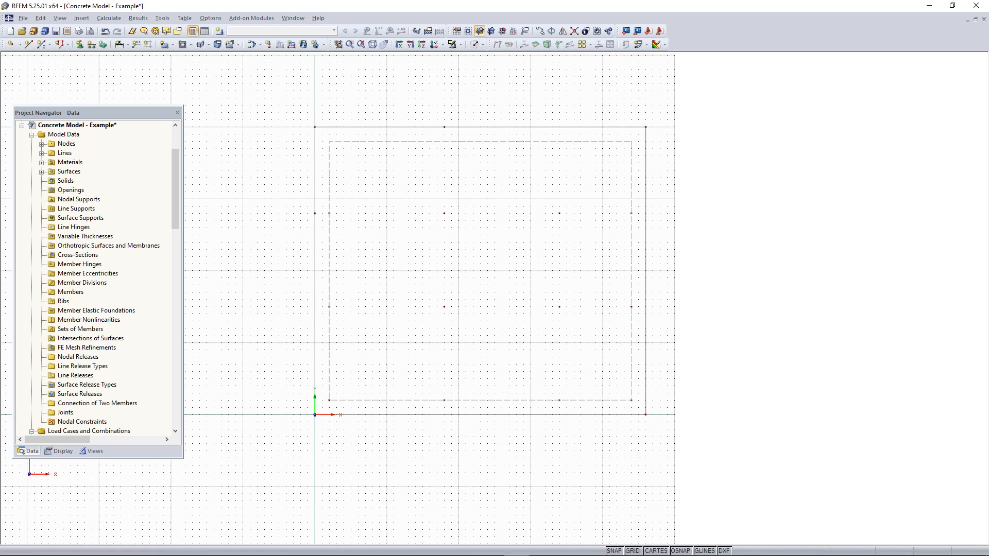
middle_drag(646, 177, 547, 205)
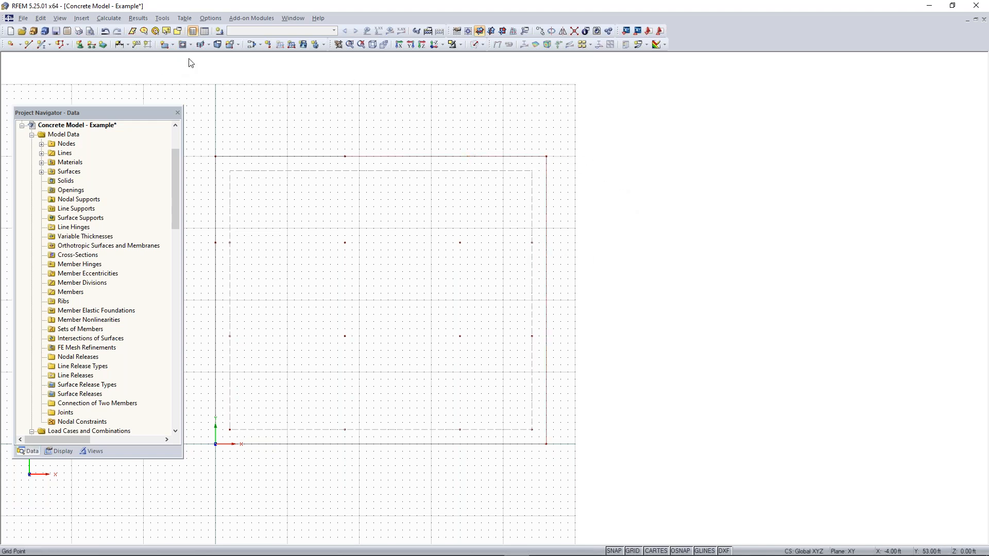
click(173, 45)
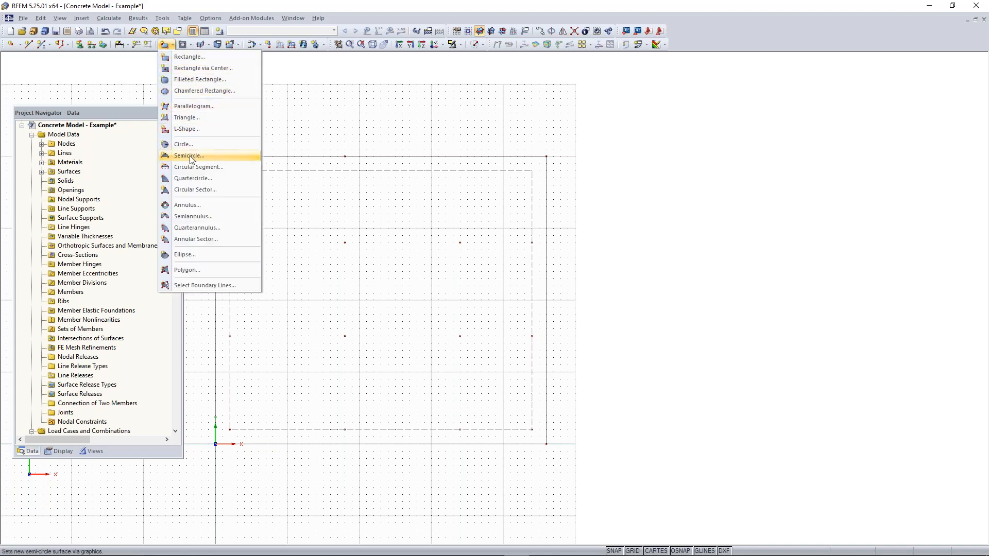
click(172, 47)
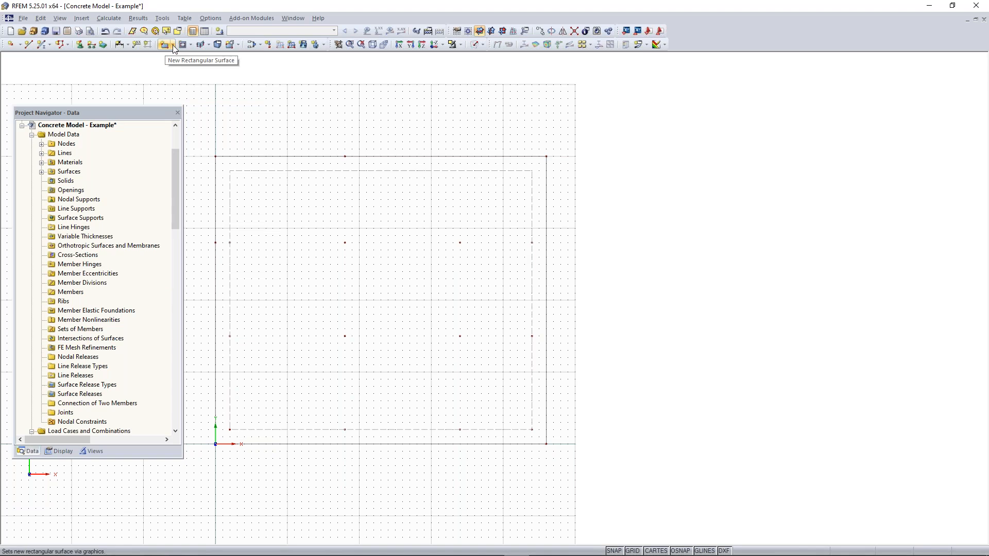
click(174, 46)
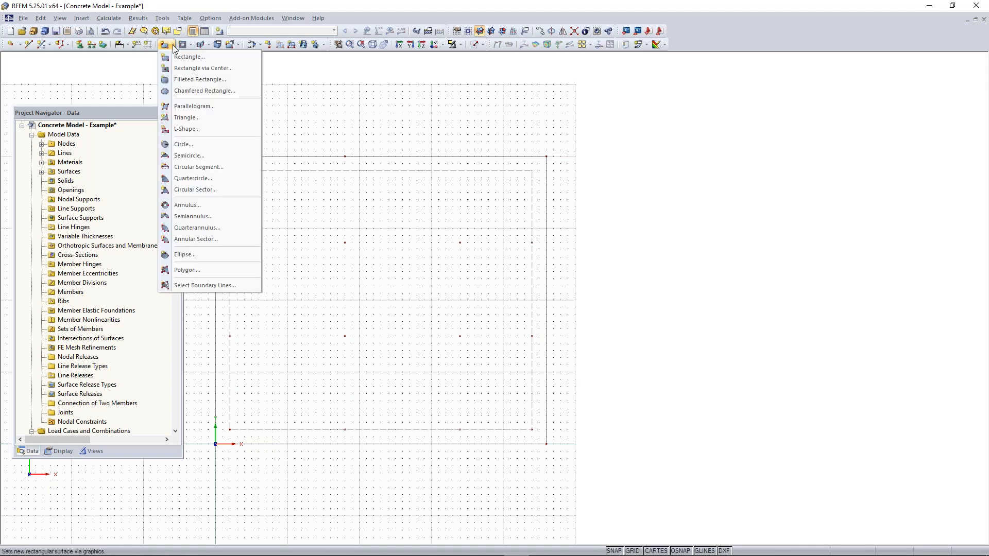
click(199, 156)
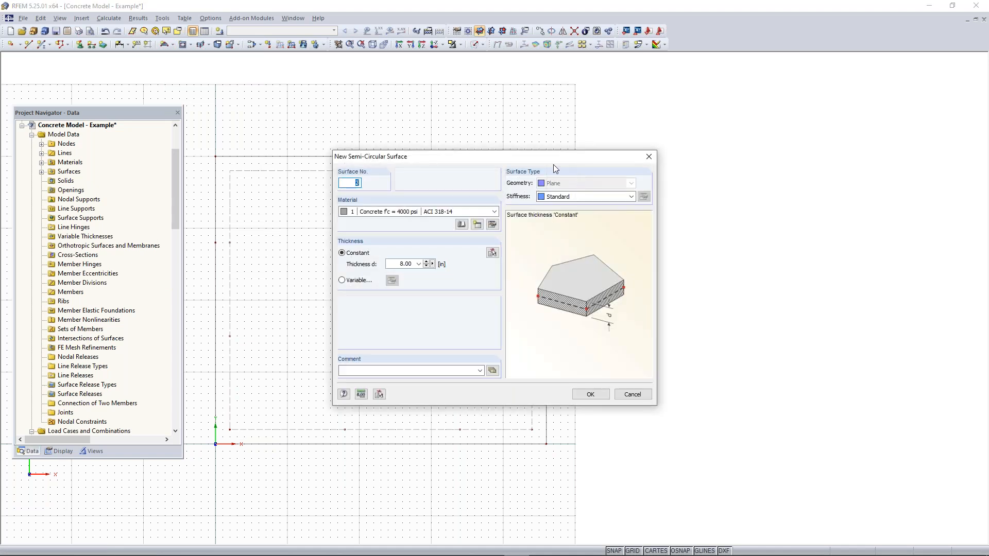
drag(545, 161, 250, 155)
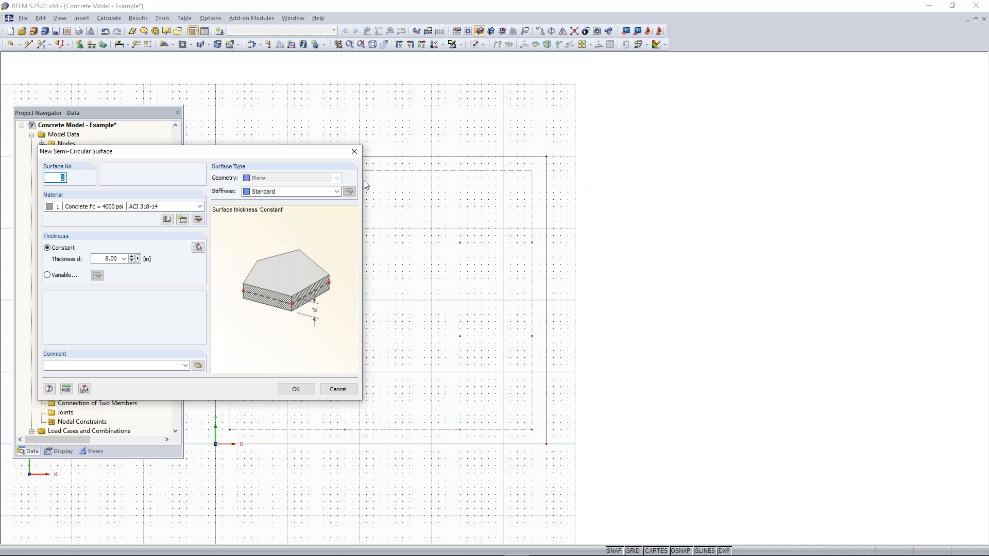
click(101, 258)
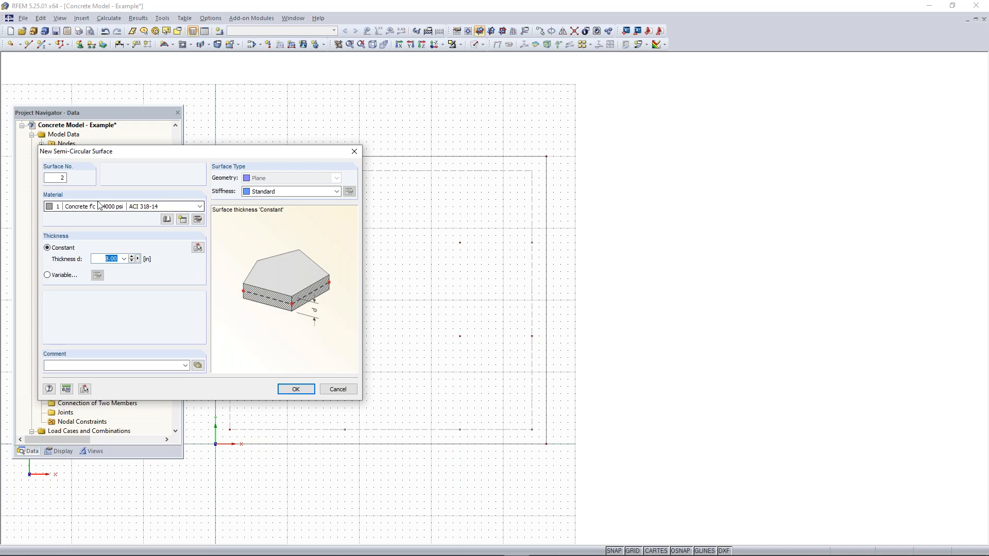
click(294, 389)
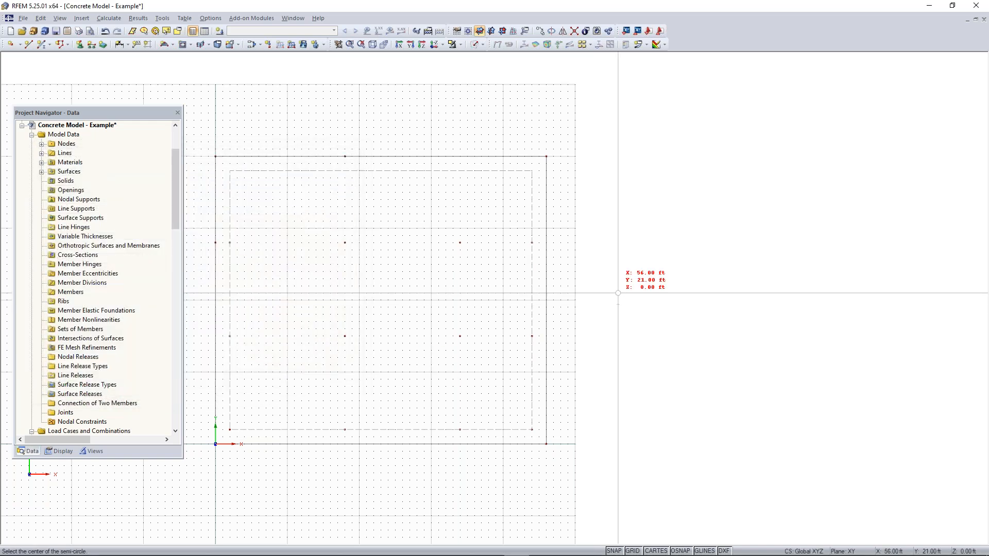
Place the semicircular surface centred at X 46 ft, Y 33 ft, starting from the slab corner at X 46 ft, Y 40 ft
scroll(560, 235, up, 1)
scroll(561, 235, up, 1)
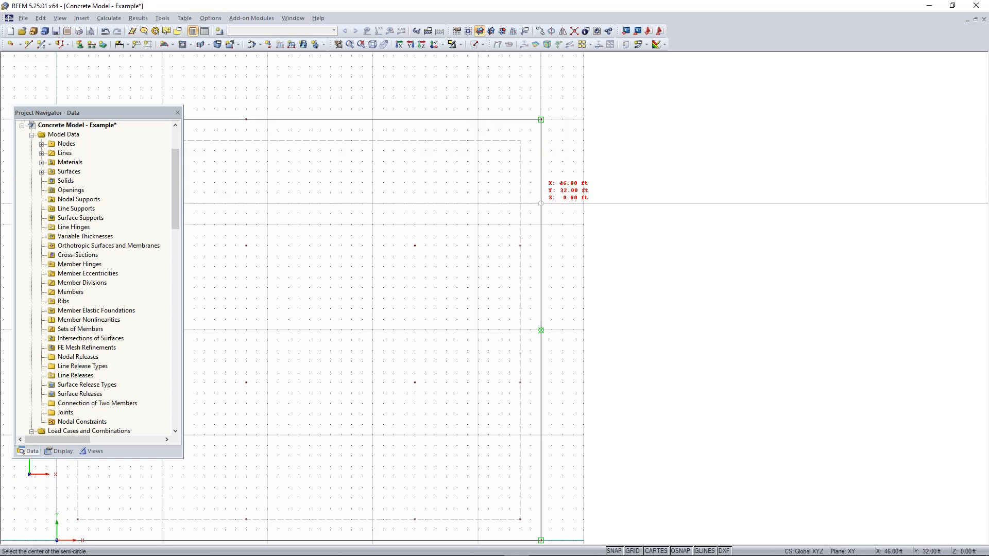
click(541, 192)
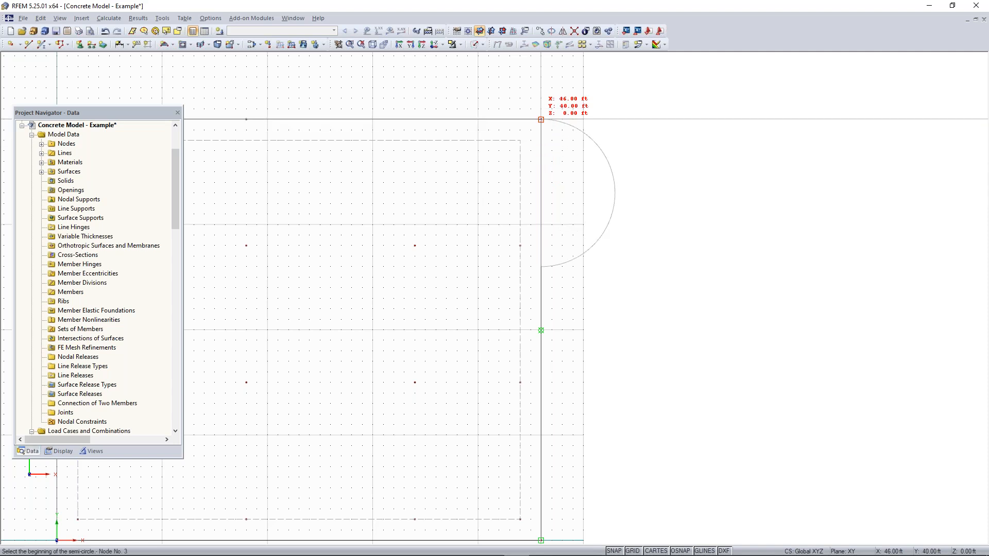
click(540, 120)
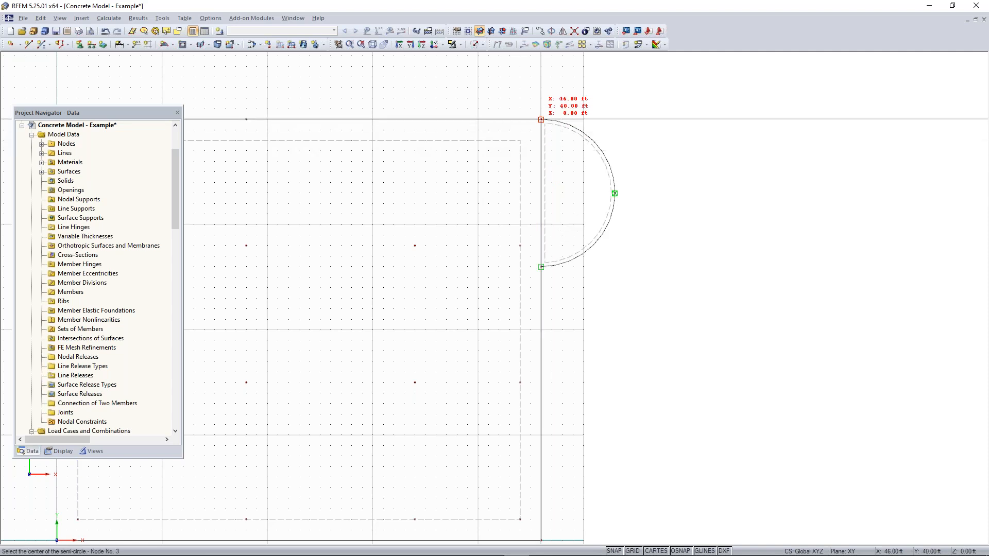
key(Escape)
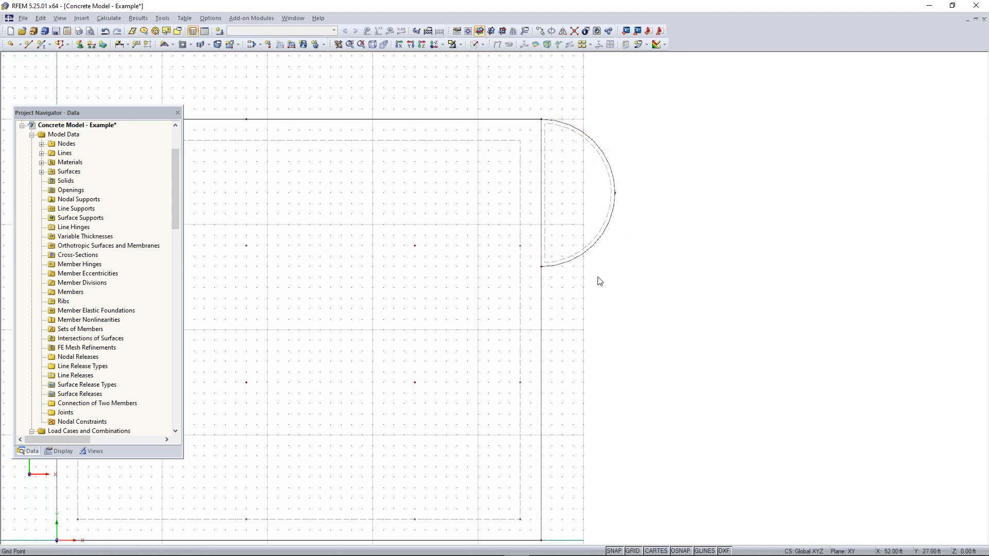
Select the whole floor, including the semicircle and column nodes, and make one copy with dX 0, dY 0 and dZ 11 ft
ctrl+middle_drag(559, 329, 584, 182)
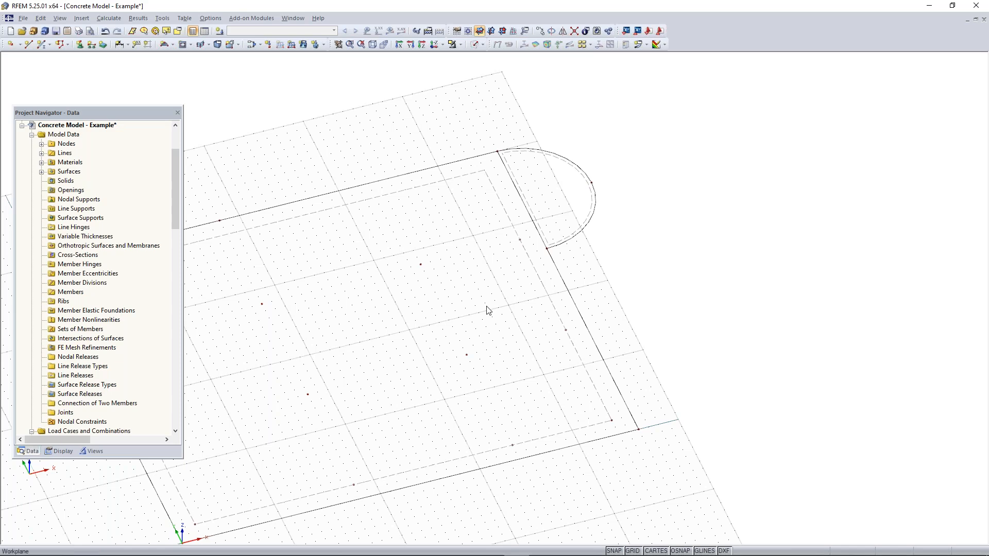
middle_drag(435, 338, 567, 310)
scroll(568, 310, down, 1)
ctrl+middle_drag(516, 346, 464, 257)
middle_drag(551, 326, 514, 331)
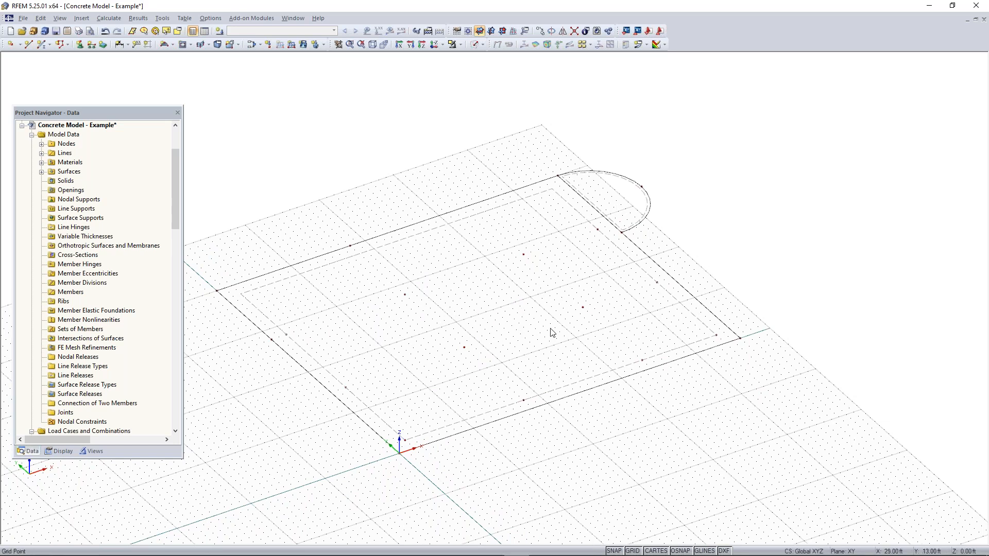
scroll(728, 192, down, 2)
middle_drag(730, 185, 711, 189)
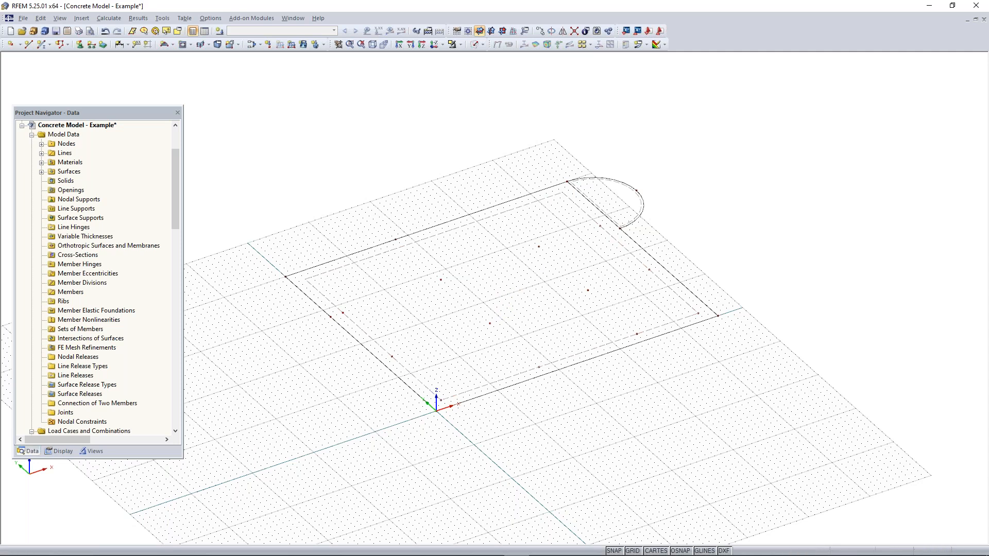
drag(727, 152, 266, 470)
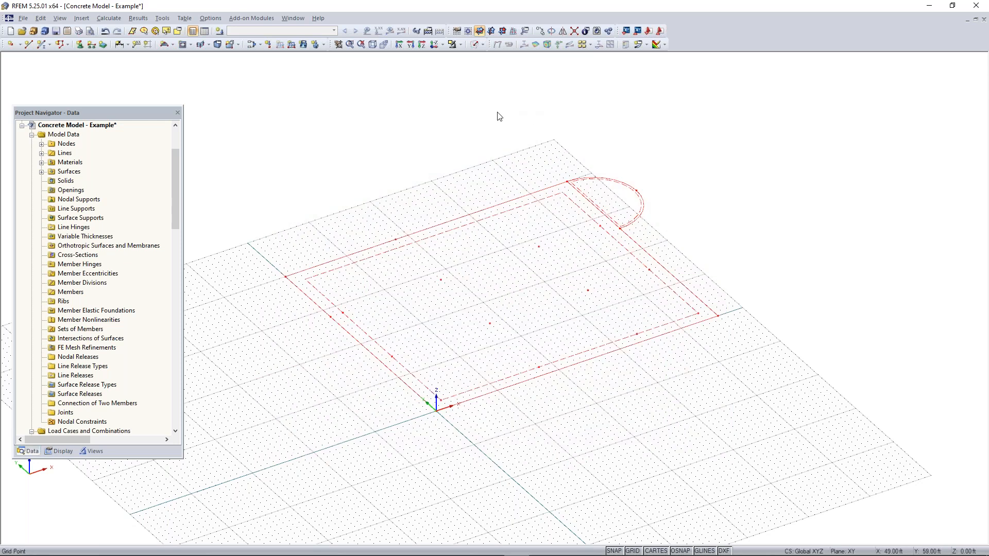
click(539, 31)
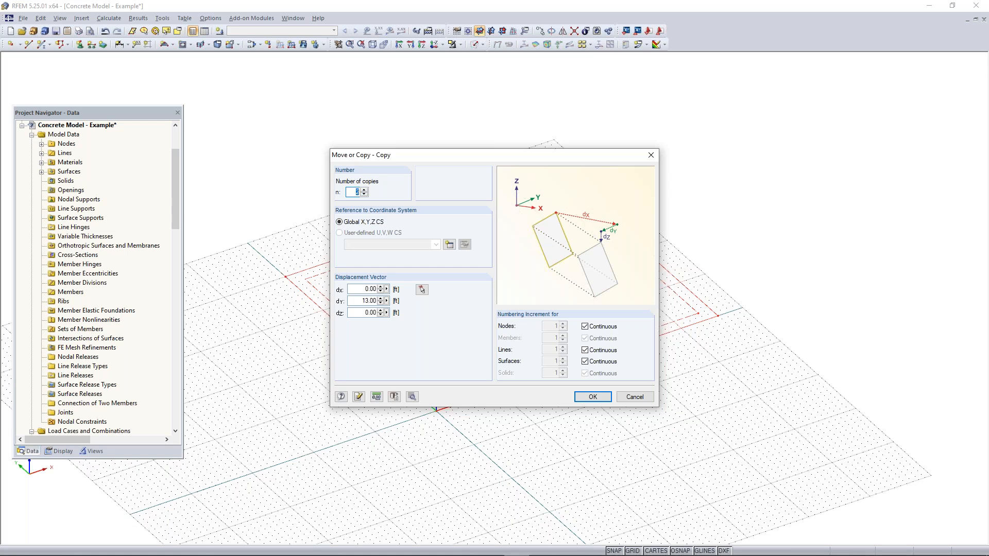
click(365, 195)
drag(357, 302, 443, 301)
text(0)
drag(365, 312, 420, 315)
text(11.83)
click(591, 397)
View both floors from the reverse Z-direction in perspective
ctrl+middle_drag(561, 449, 646, 300)
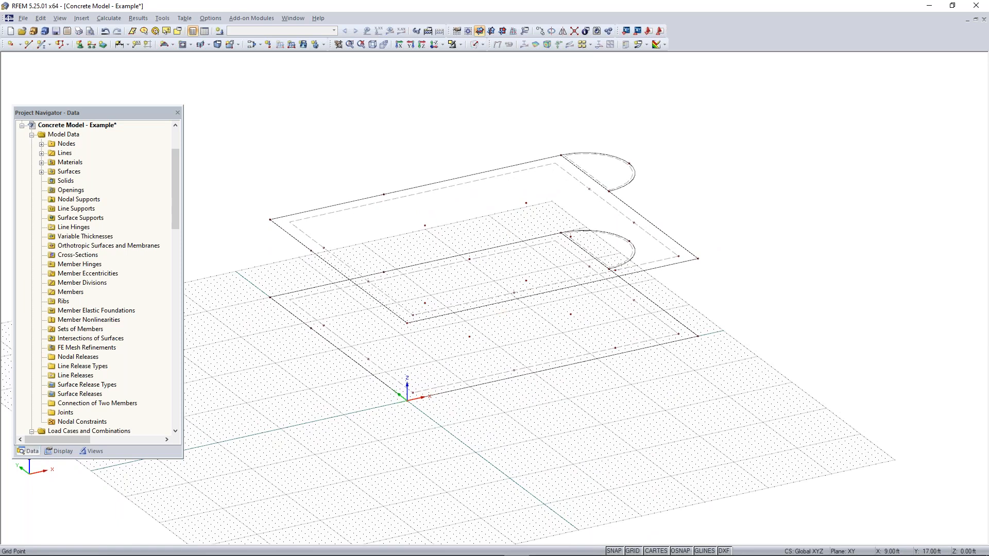
click(372, 46)
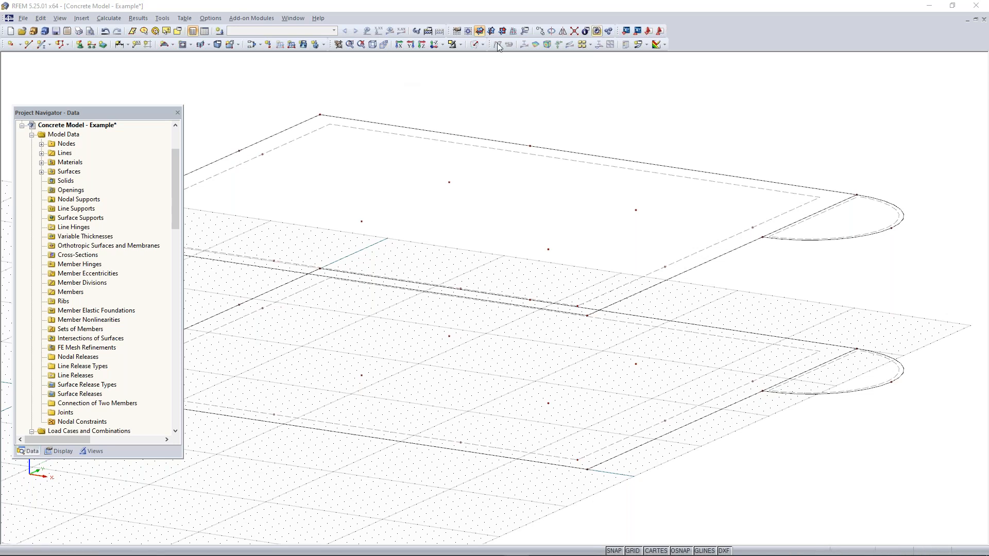
click(435, 45)
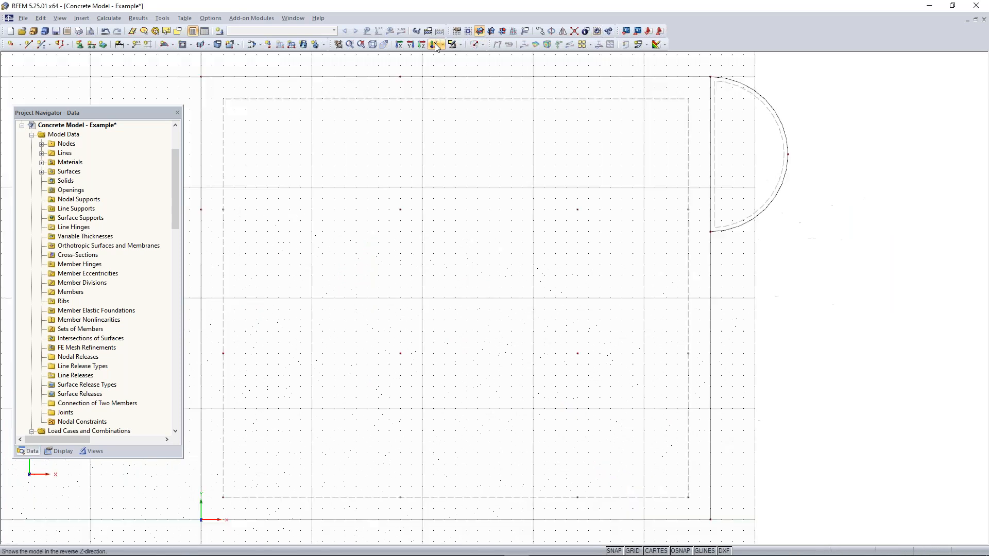
scroll(419, 135, down, 1)
middle_drag(421, 135, 461, 138)
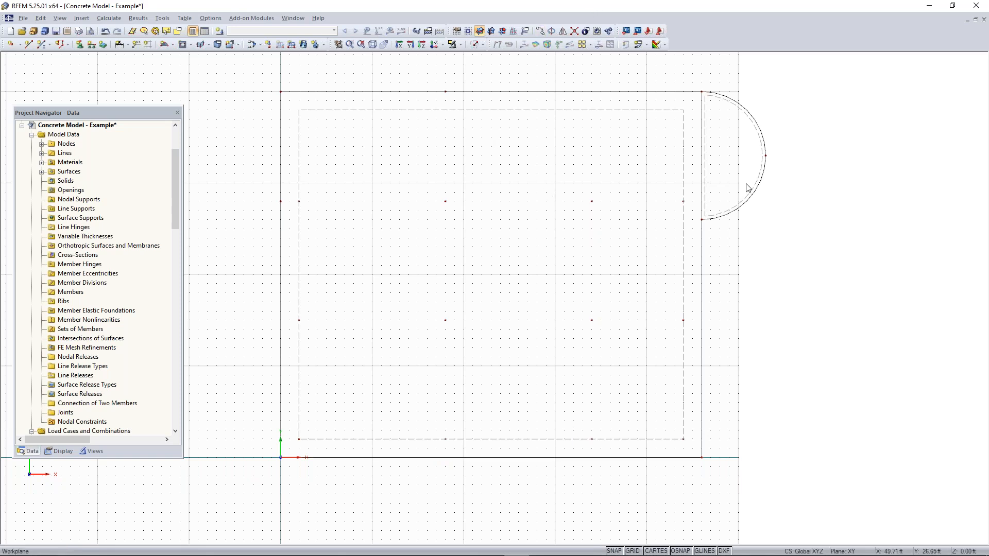
click(385, 45)
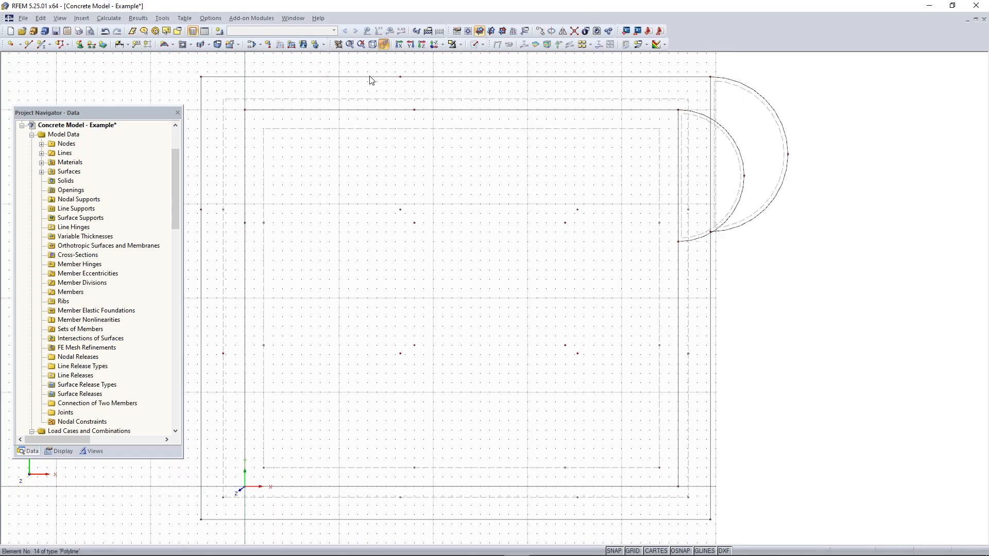
Display the surfaces as transparent solids and inspect the upper slab's edge where it meets the semicircle
click(478, 46)
click(478, 46)
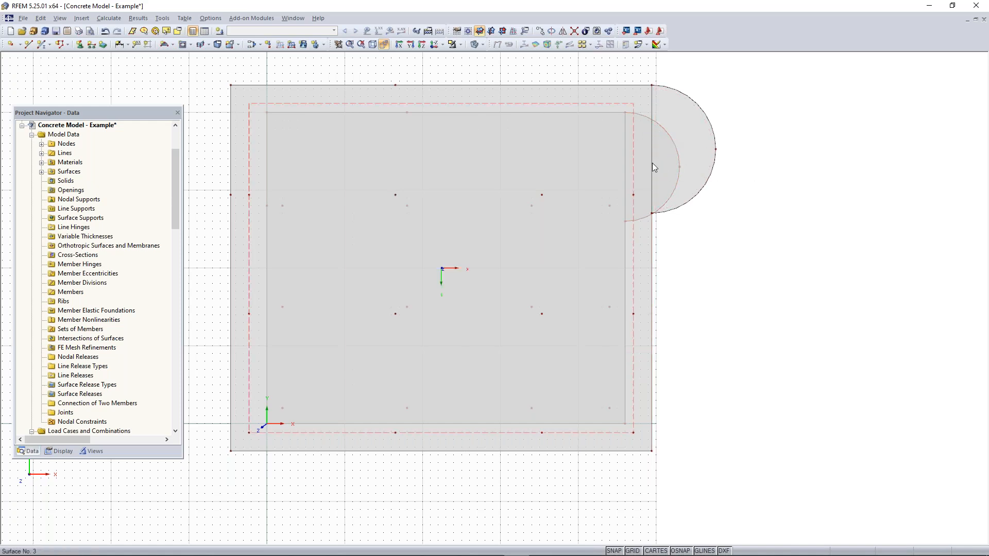
scroll(678, 141, up, 2)
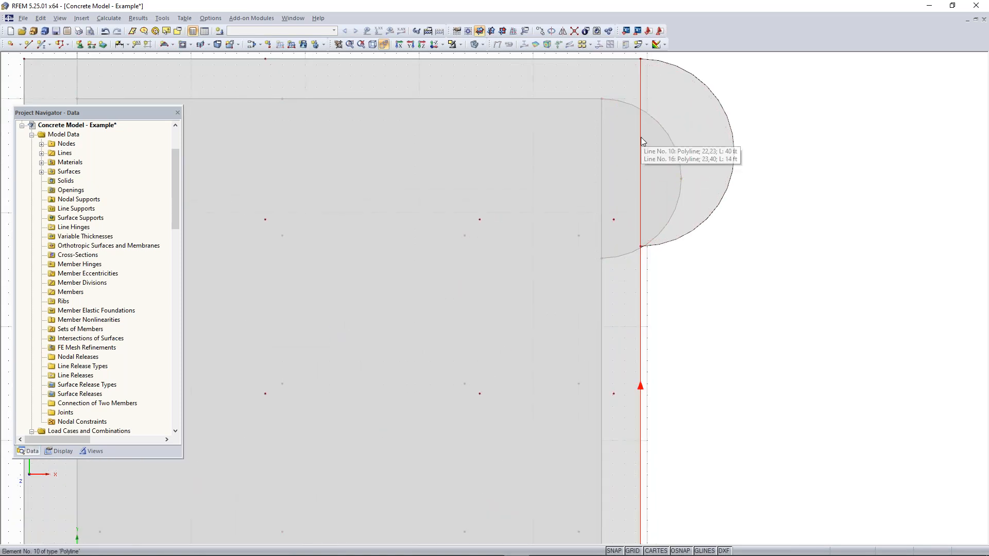
Display the numbering of nodes, lines and surfaces on the whole two-floor model
scroll(639, 273, down, 1)
scroll(639, 276, down, 1)
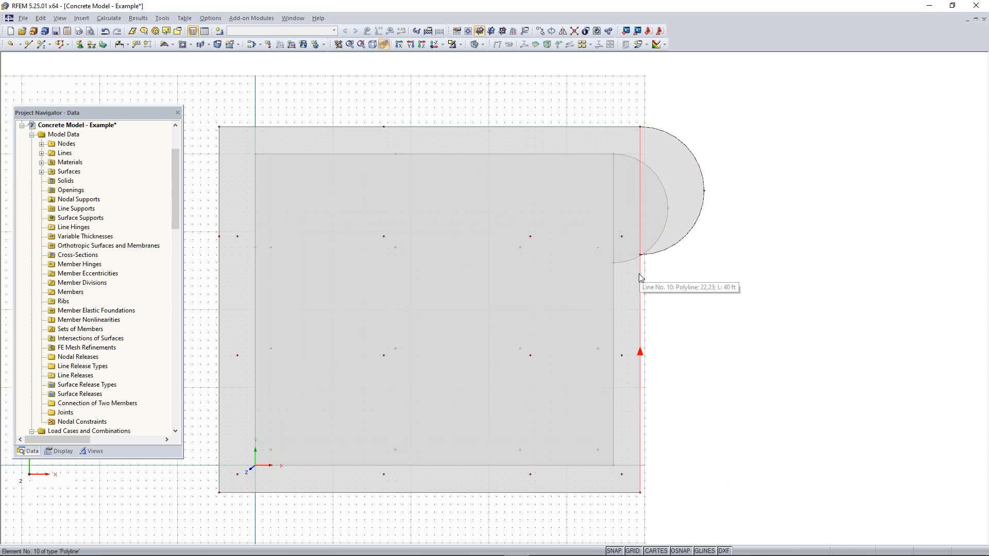
right_click(679, 284)
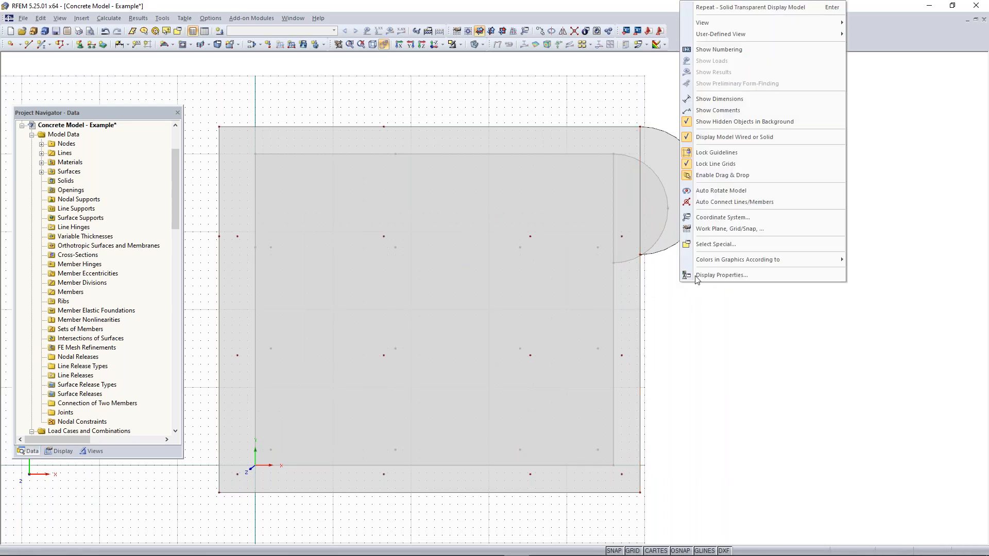
click(700, 50)
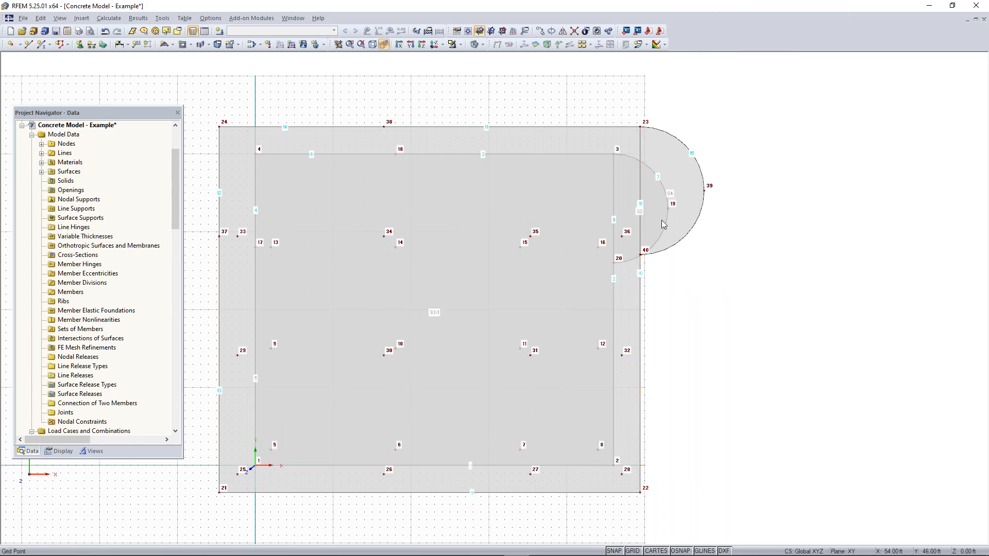
Connect the upper slab's edge line with the semicircle's lines at node 40
scroll(647, 281, up, 1)
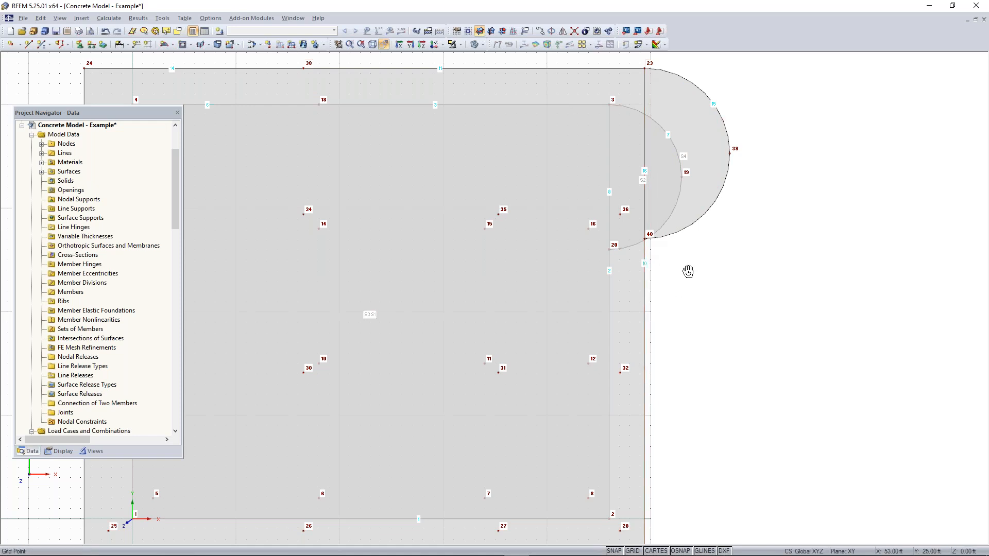
ctrl+middle_drag(688, 271, 699, 282)
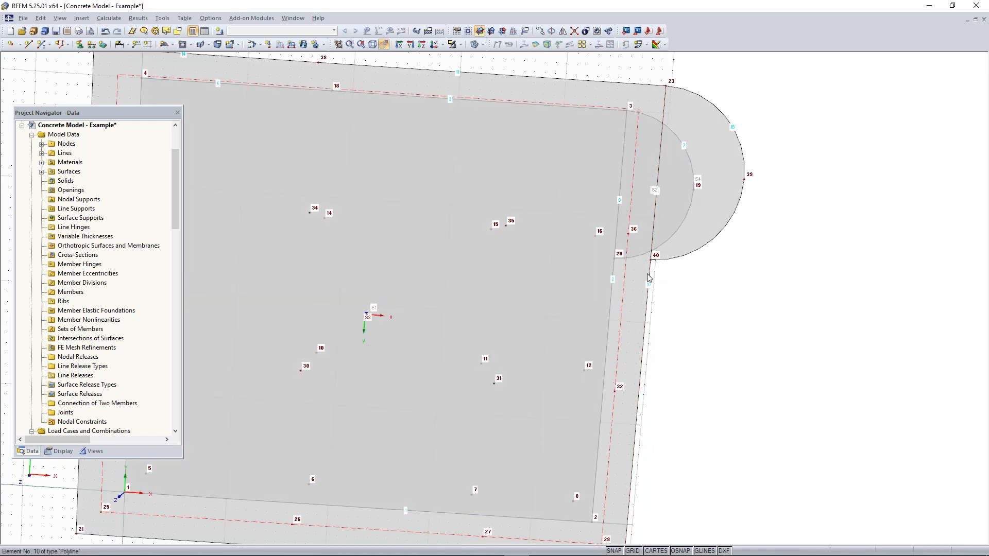
scroll(648, 278, up, 3)
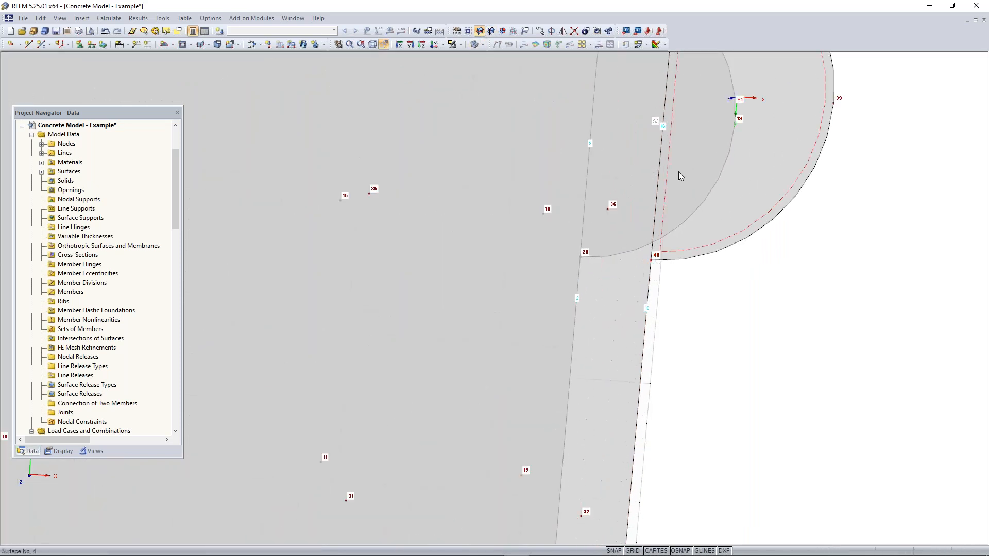
click(574, 31)
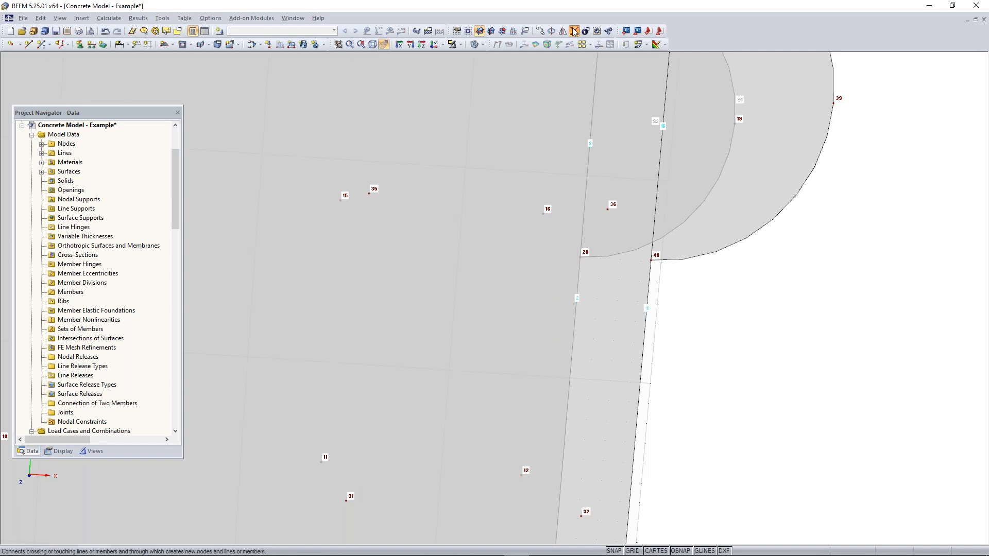
drag(671, 283, 638, 256)
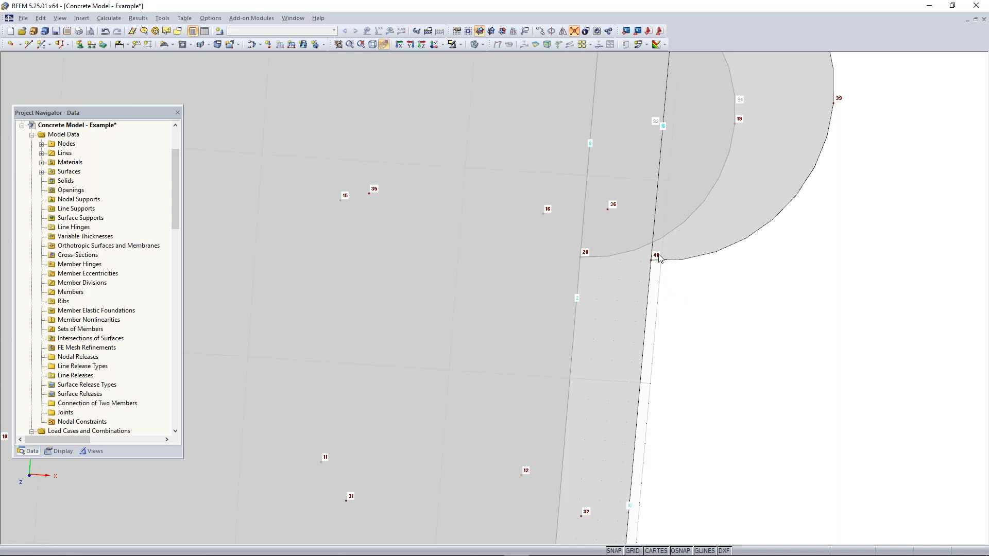
key(Escape)
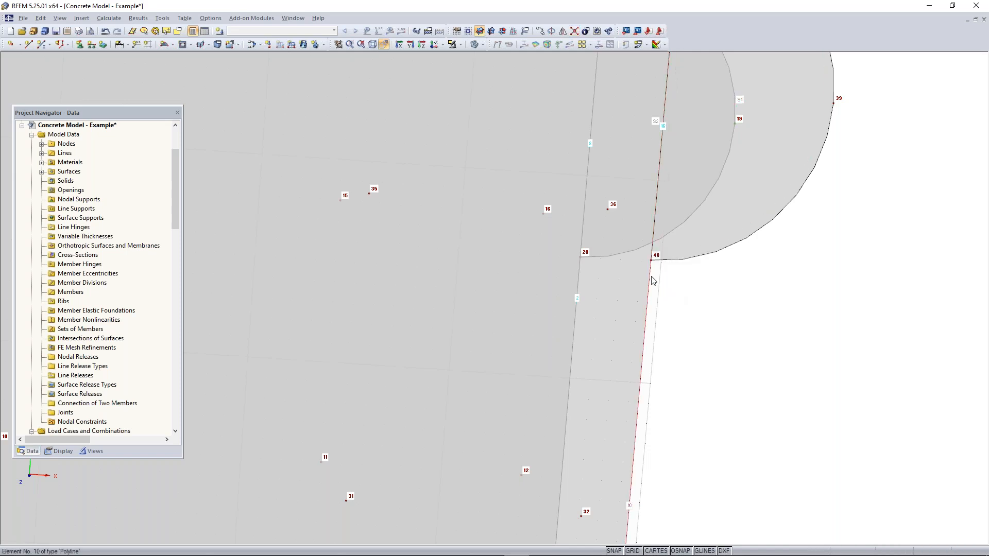
Divide line 16, the upper semicircle's straight edge, by distance with a new intermediate node 7 ft from each end
scroll(651, 281, down, 5)
scroll(651, 280, up, 3)
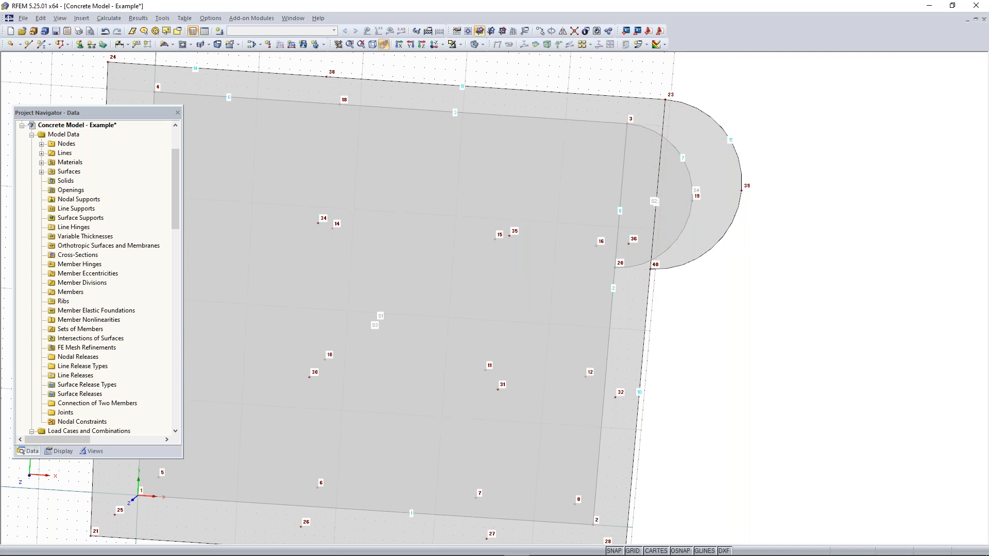
right_click(658, 181)
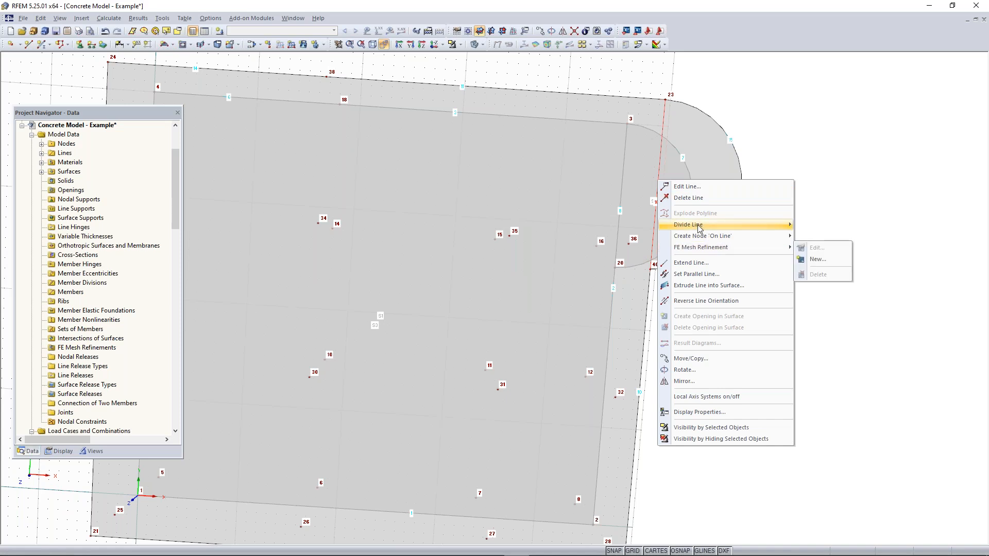
mouse_move(700, 227)
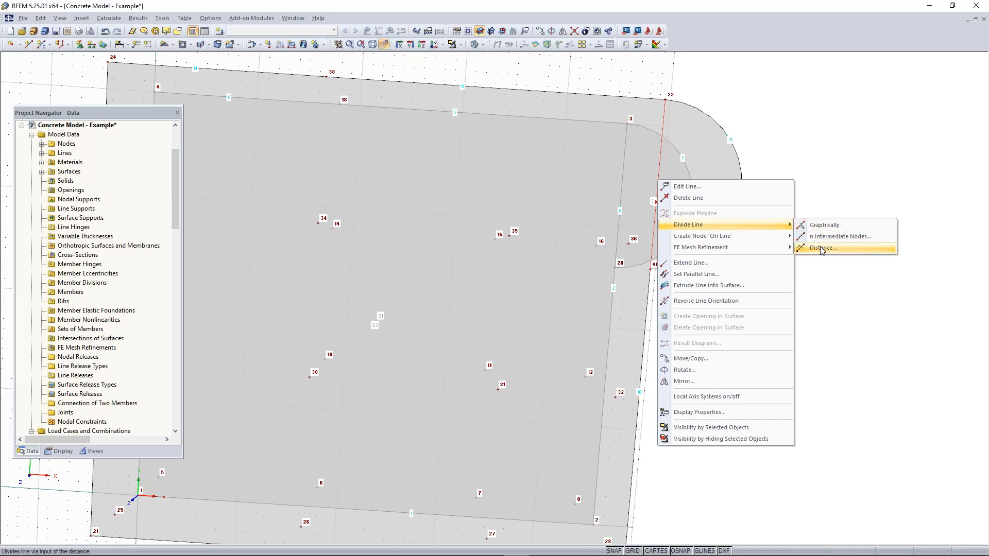
click(821, 248)
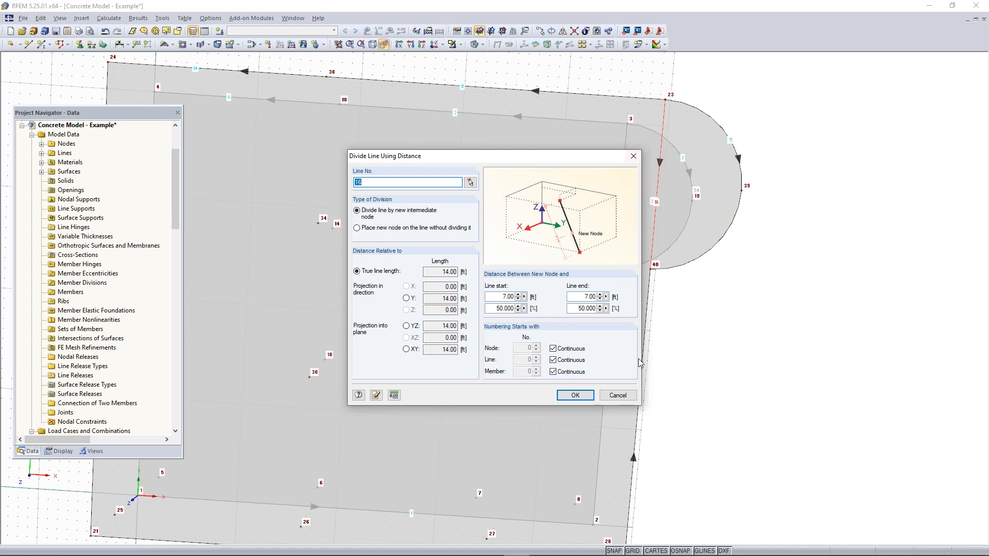
click(575, 395)
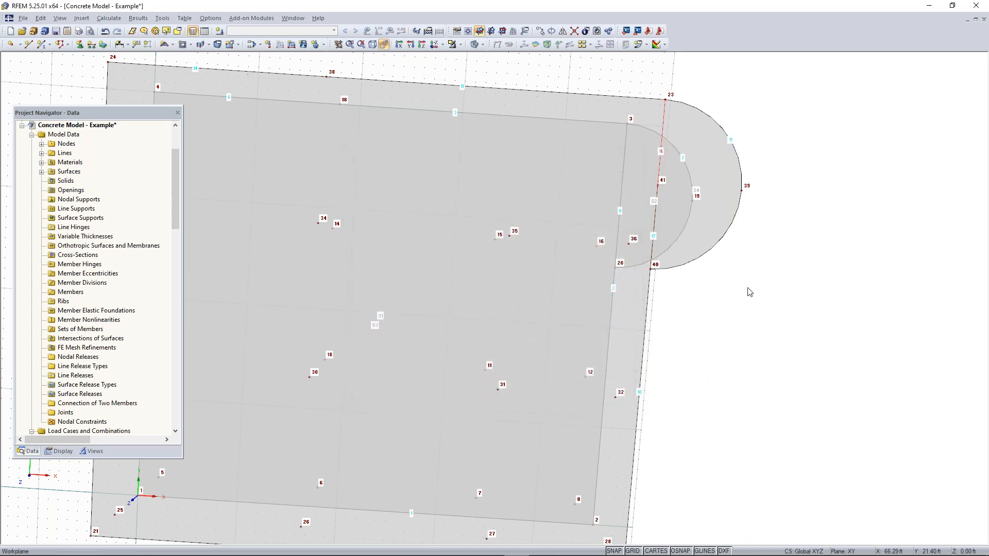
Inspect the divided edge, turn off perspective and display both floors in an isometric view
scroll(670, 193, up, 3)
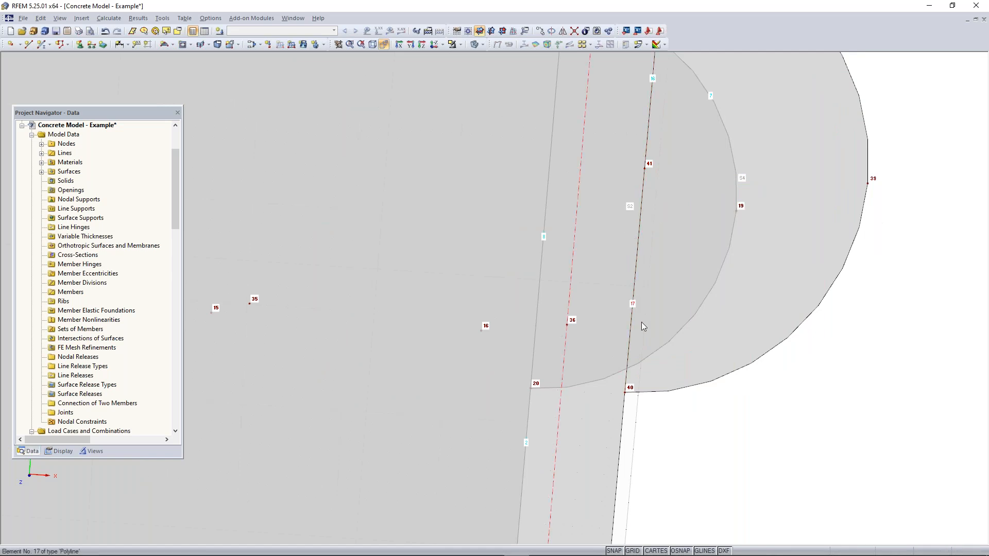
scroll(642, 330, down, 2)
middle_drag(628, 489, 639, 363)
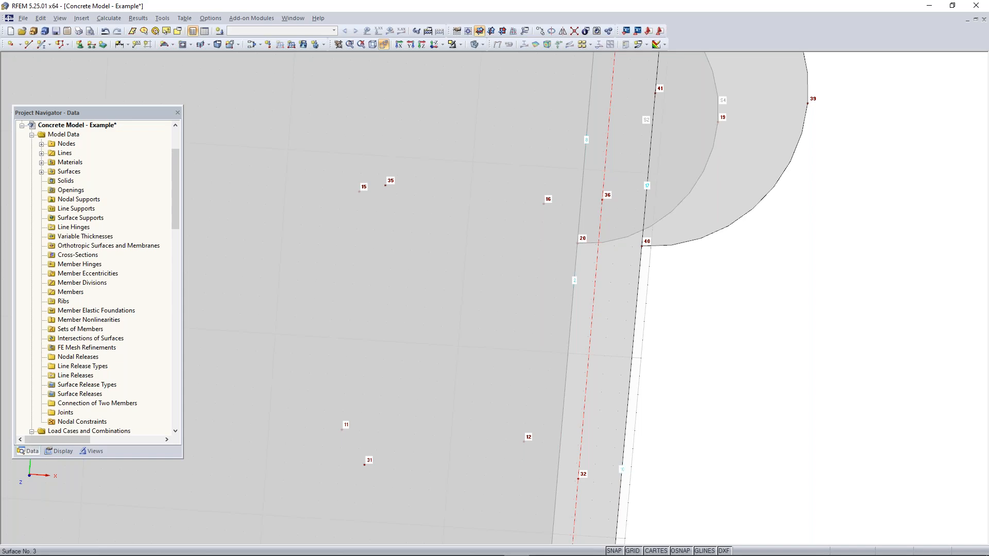
scroll(658, 307, down, 5)
ctrl+middle_drag(672, 333, 680, 168)
click(384, 45)
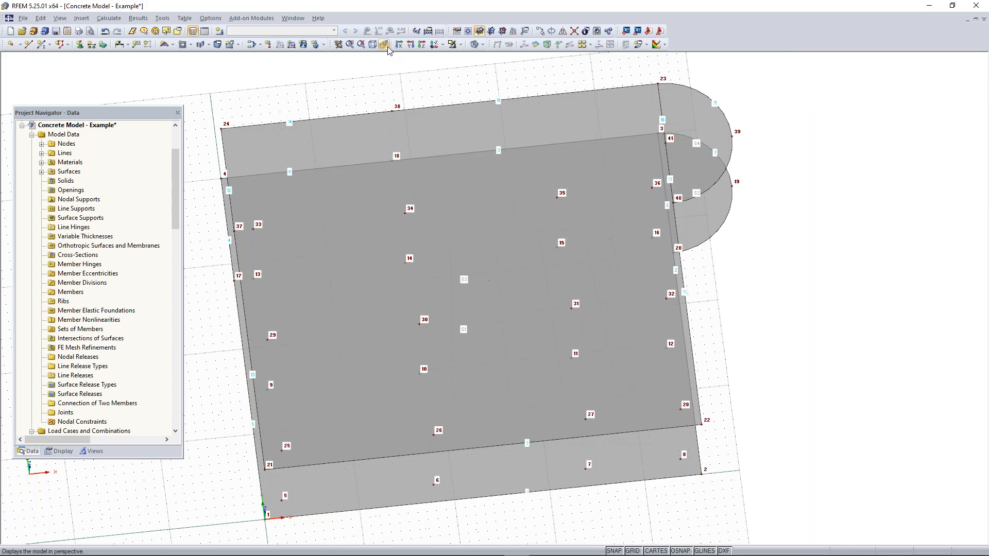
click(372, 44)
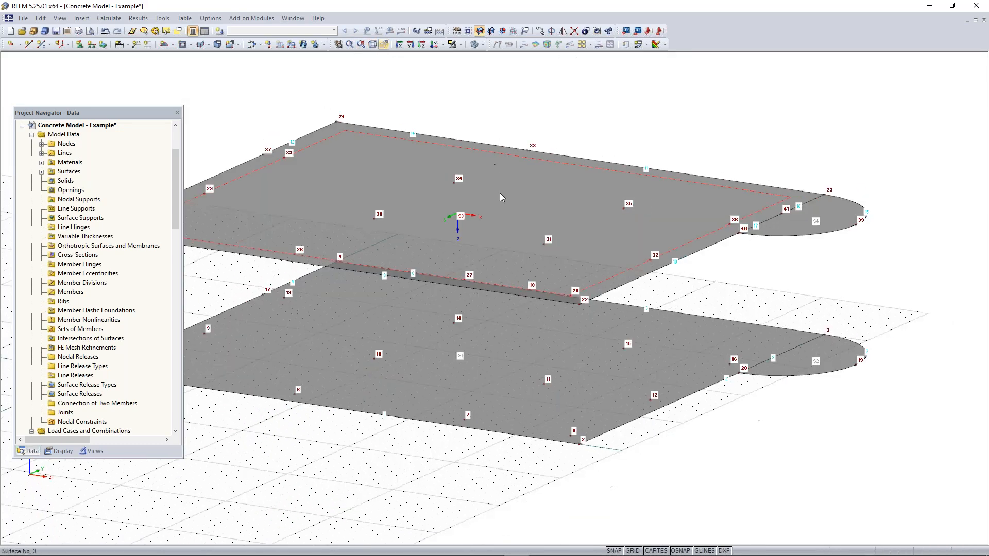
ctrl+middle_drag(797, 151, 719, 217)
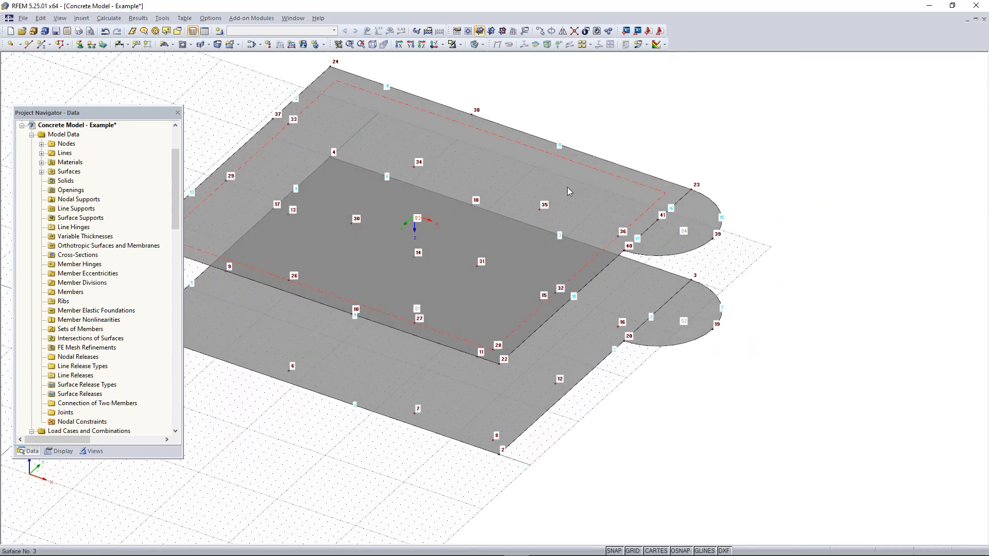
Delete the upper floor's rectangular slab surface and its semicircular surface, leaving their boundary lines
click(567, 187)
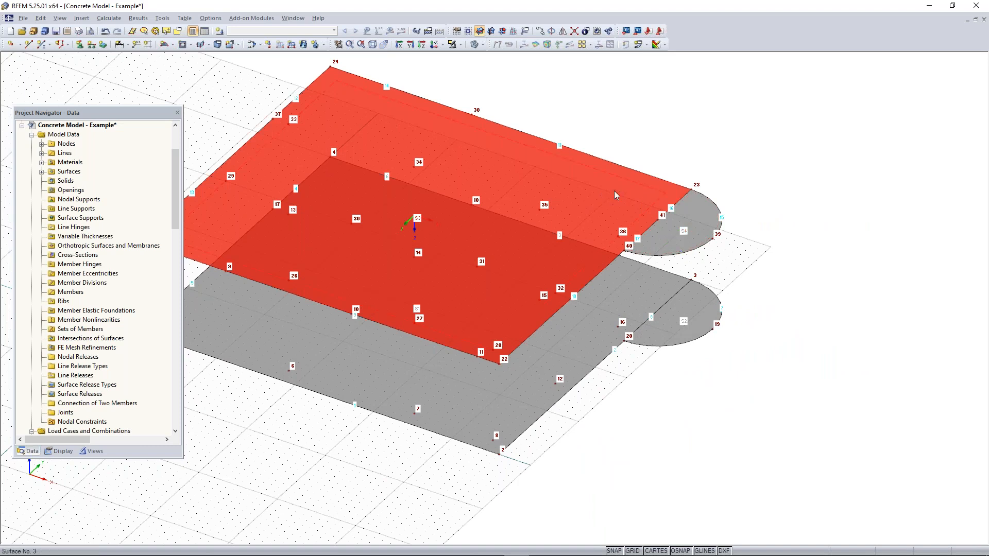
key(Delete)
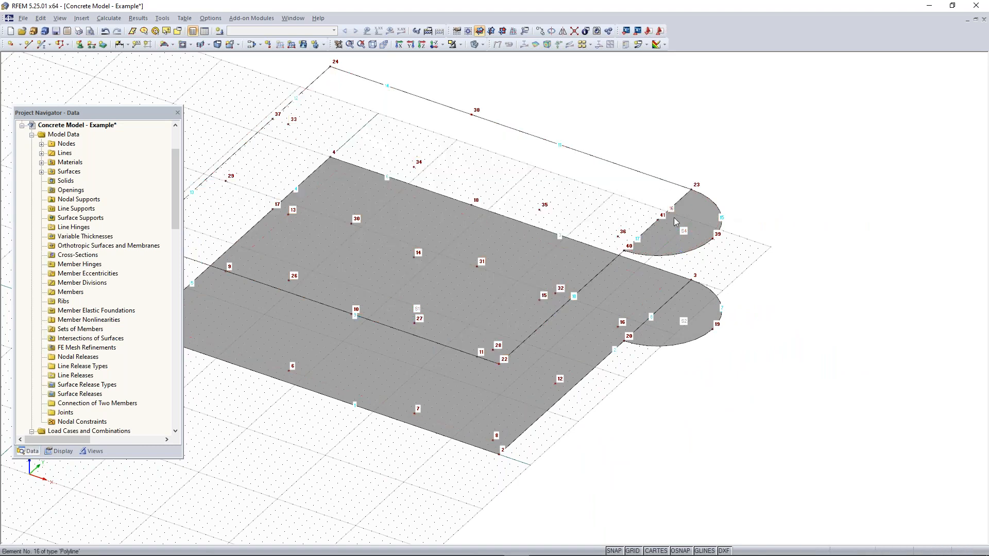
click(693, 209)
key(Delete)
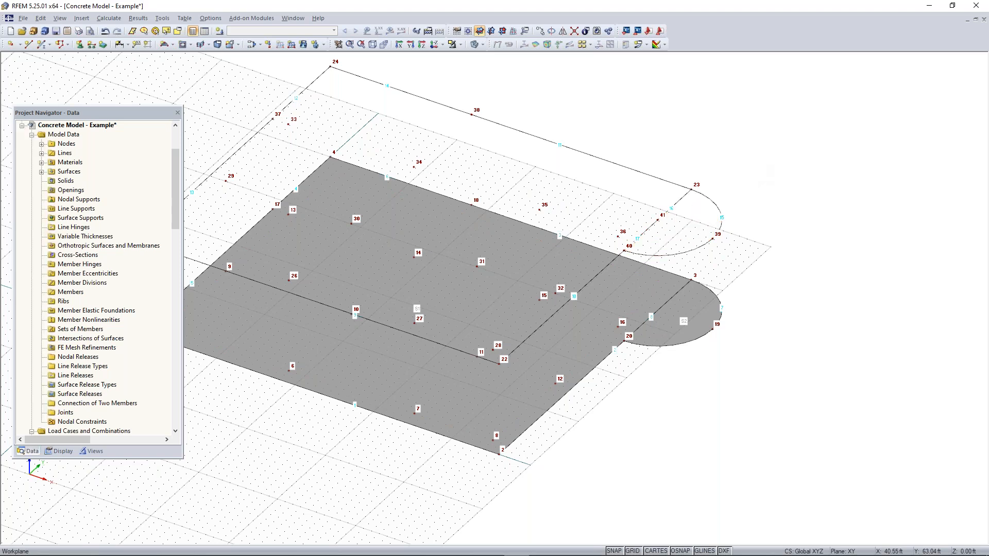
Delete lines 16 and 17, which separate the upper semicircle from the rectangular floor outline
scroll(652, 222, up, 1)
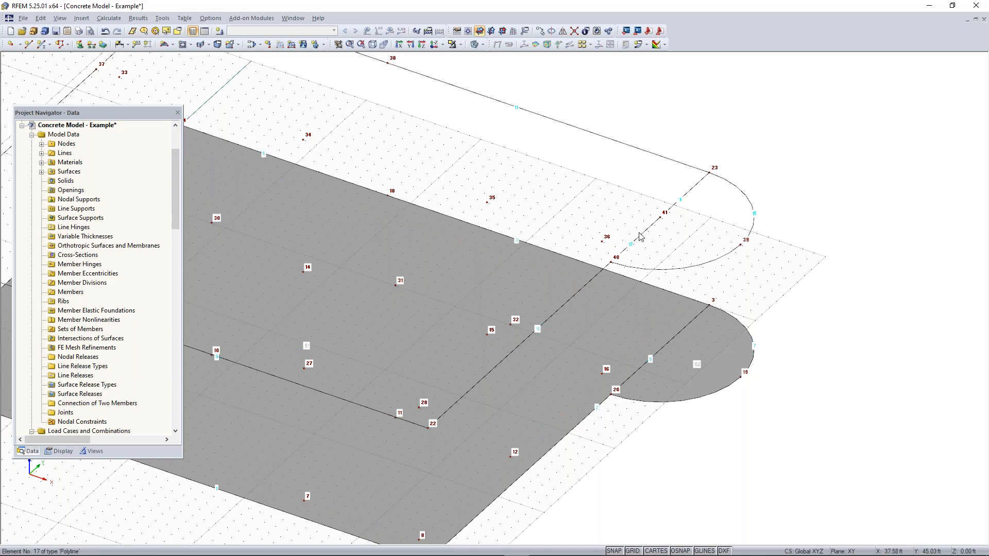
ctrl+middle_drag(534, 253, 826, 269)
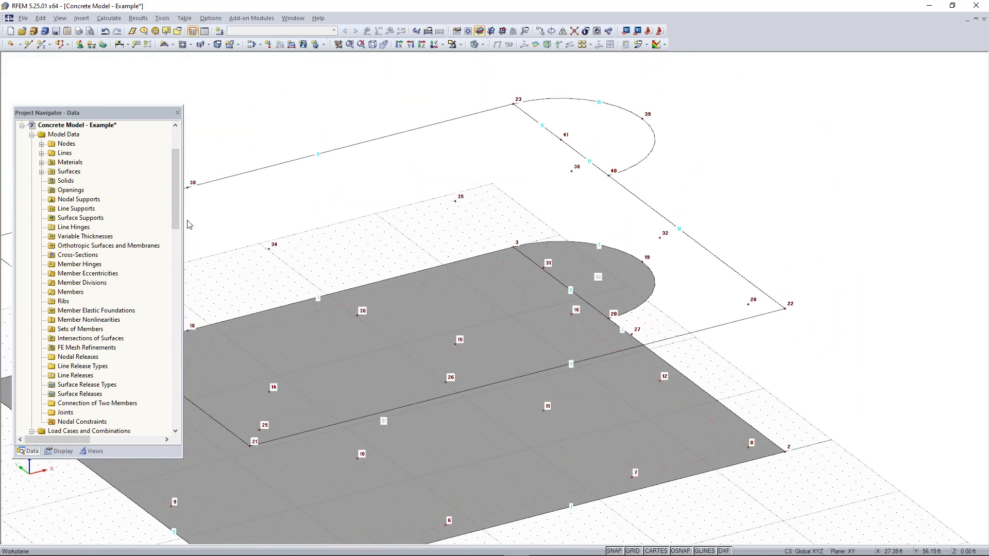
click(42, 154)
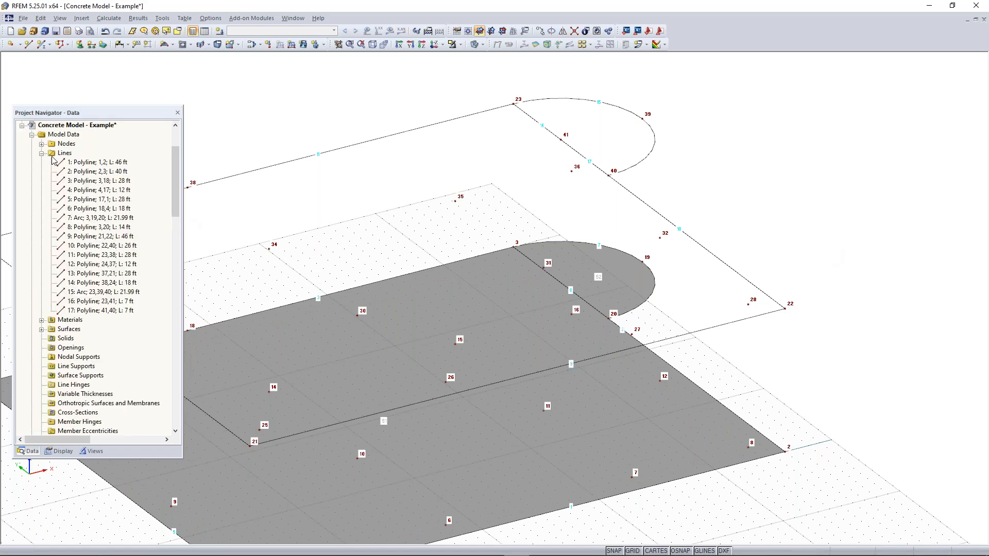
click(89, 303)
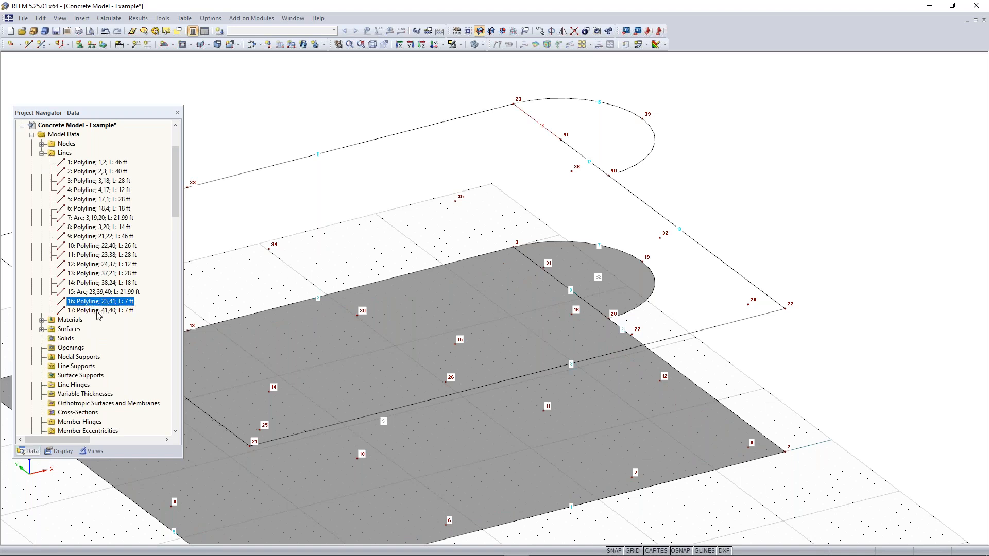
ctrl+click(104, 311)
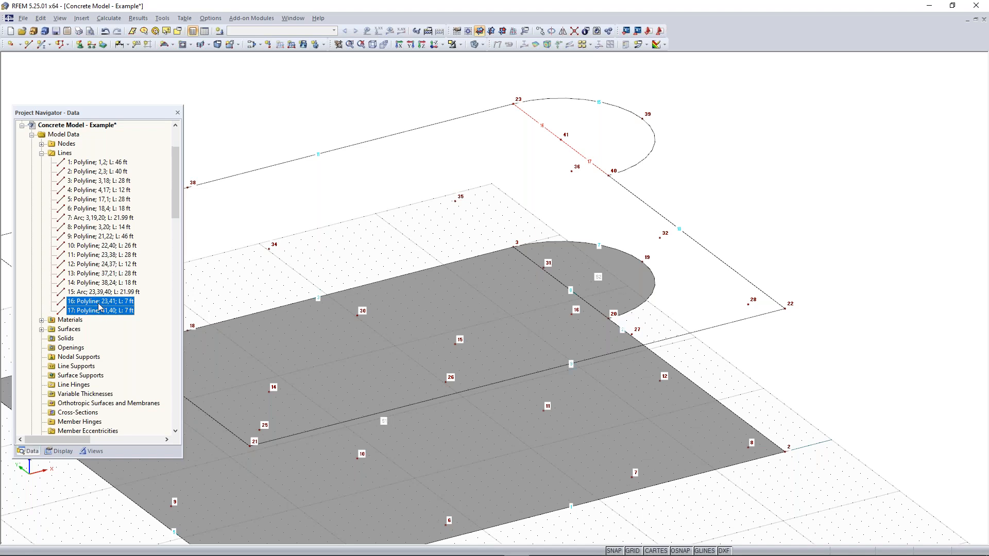
key(Delete)
Create a 12 in thick surface of 4000 psi concrete from the boundary lines of the upper floor's combined outline
ctrl+middle_drag(592, 204, 570, 224)
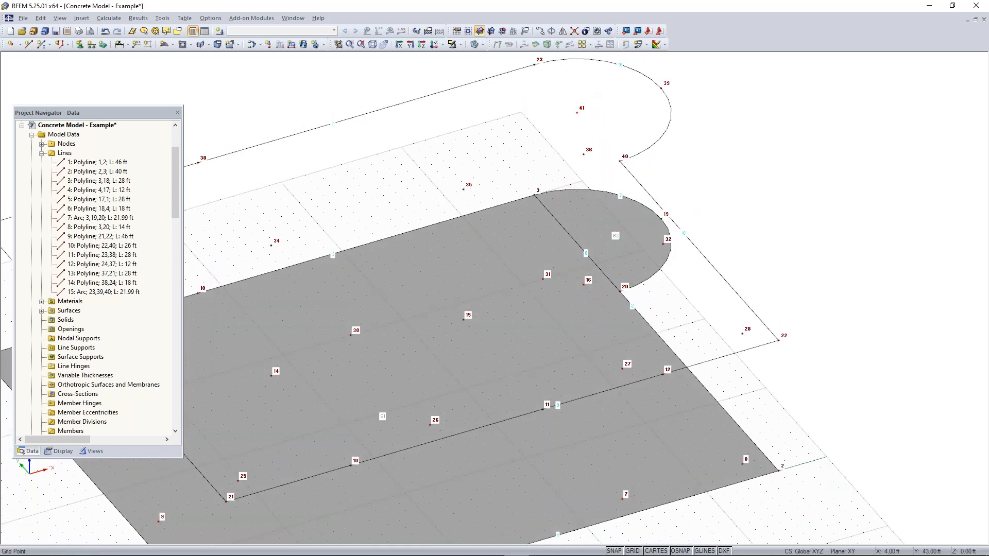
ctrl+middle_drag(260, 259, 494, 177)
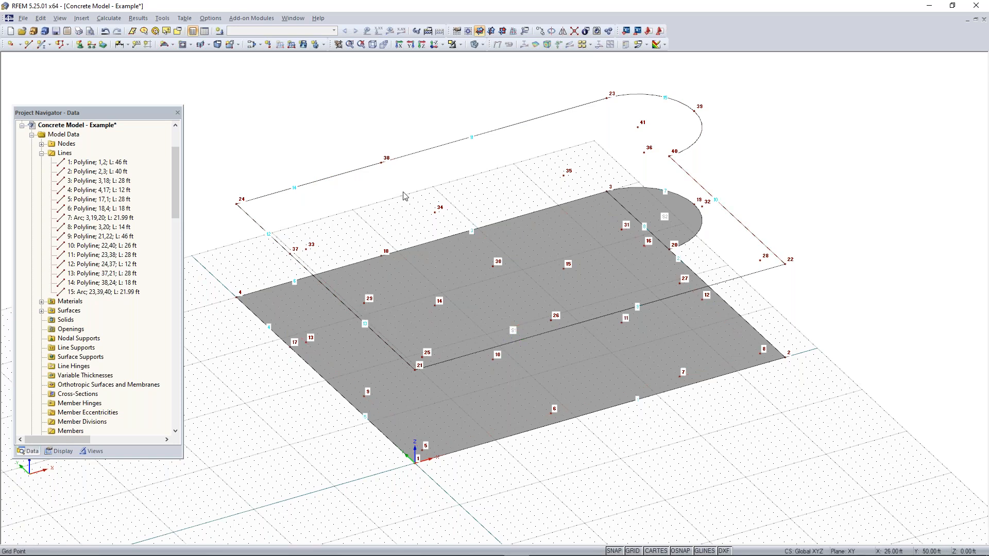
click(173, 45)
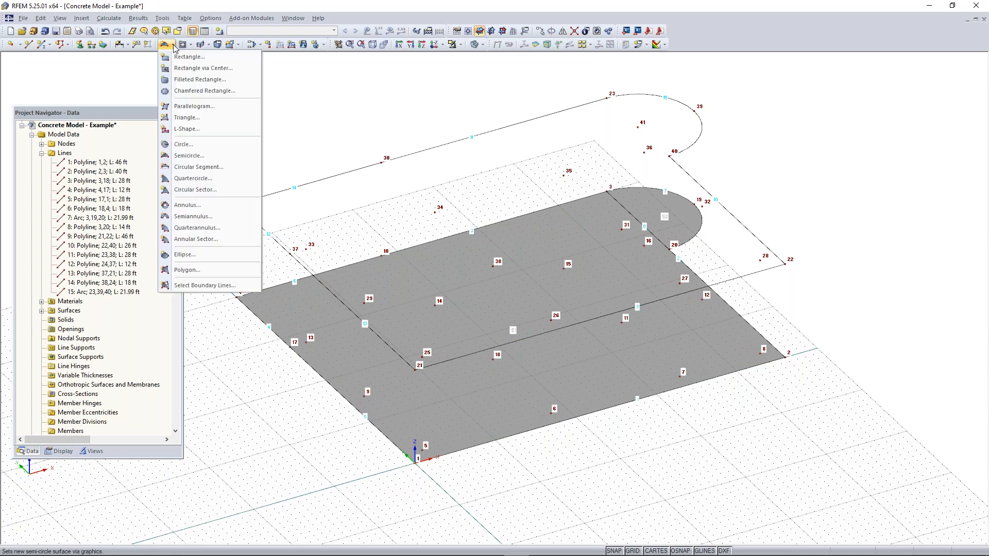
click(200, 286)
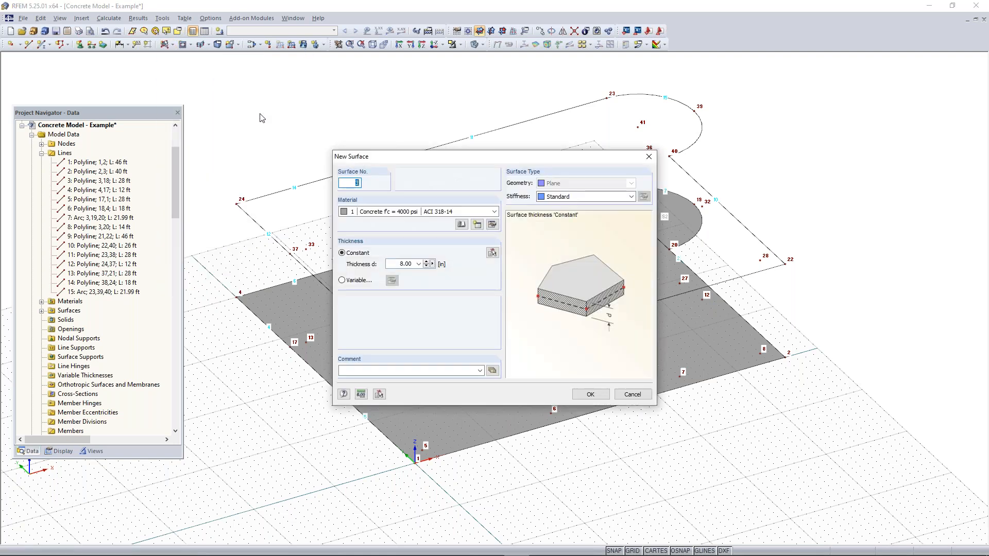
double_click(404, 264)
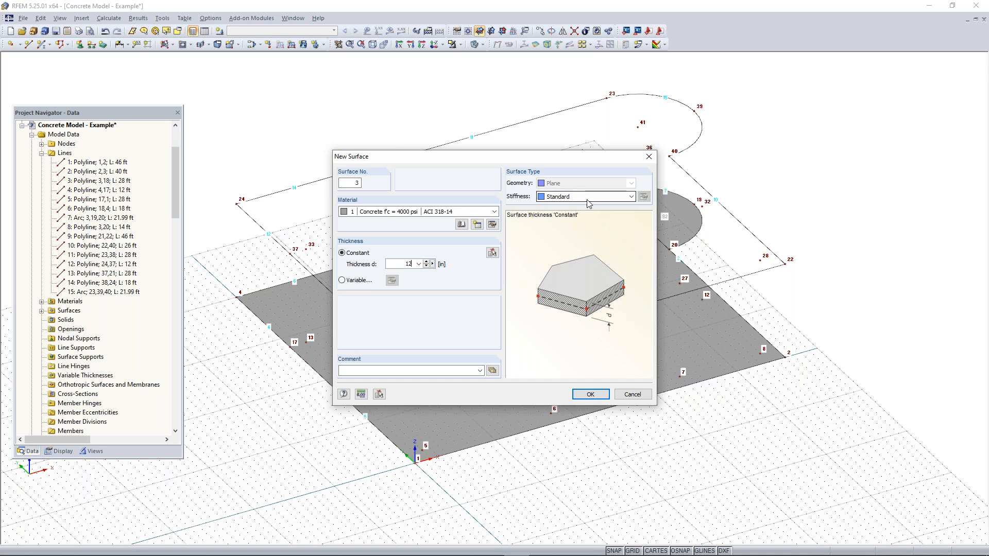
click(589, 395)
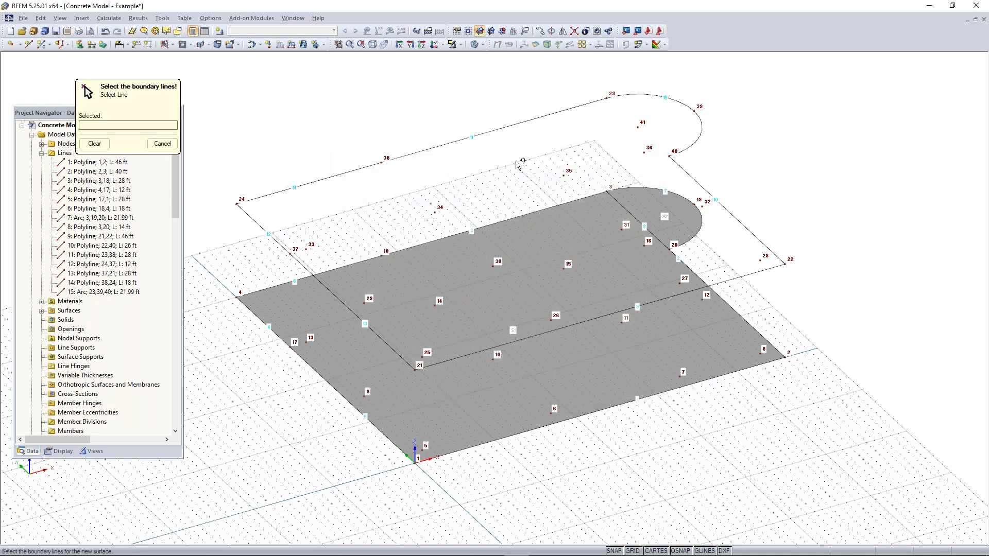
click(437, 146)
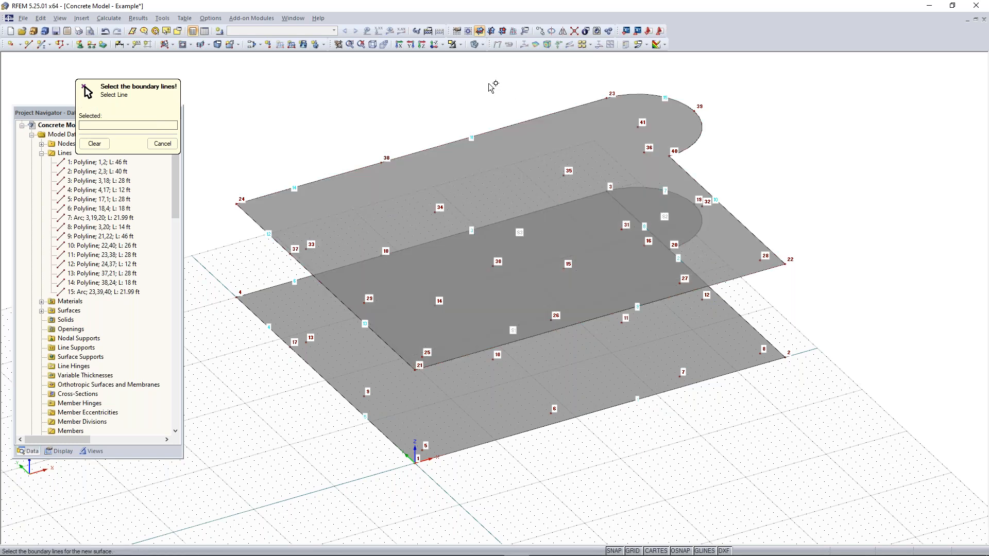
key(Escape)
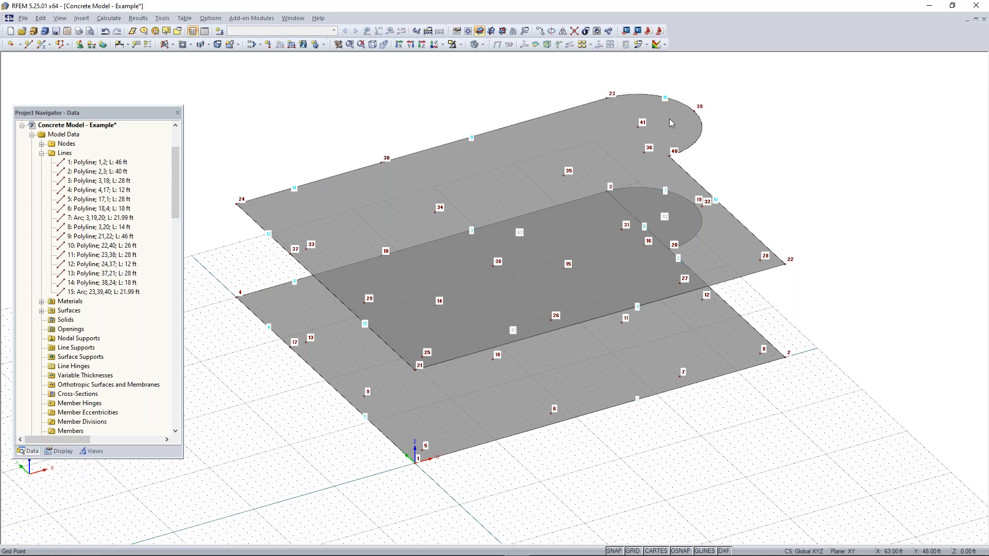
Start a circular opening in the upper slab with its centre at node 41, the centre of the semicircular extension
ctrl+middle_drag(701, 429, 686, 412)
right_click(695, 412)
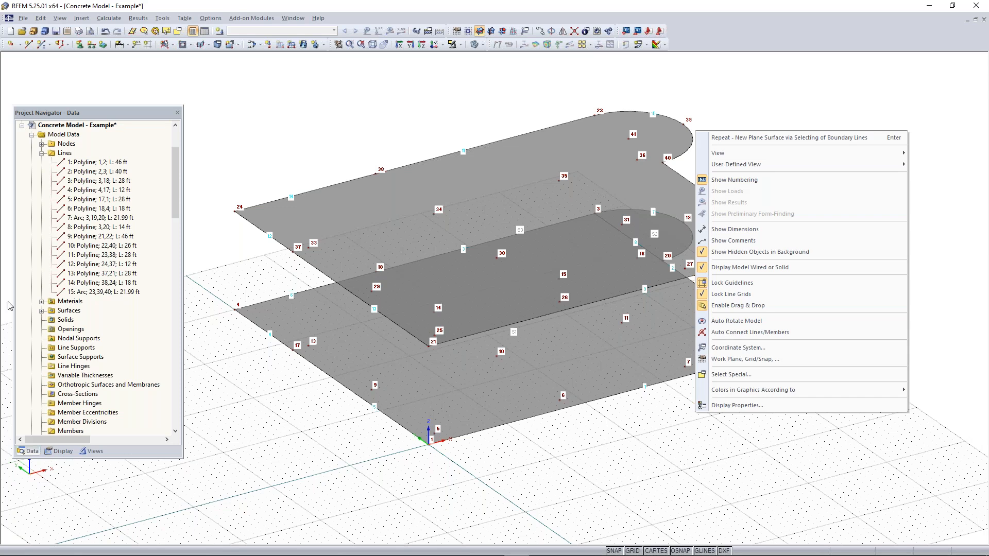
click(728, 86)
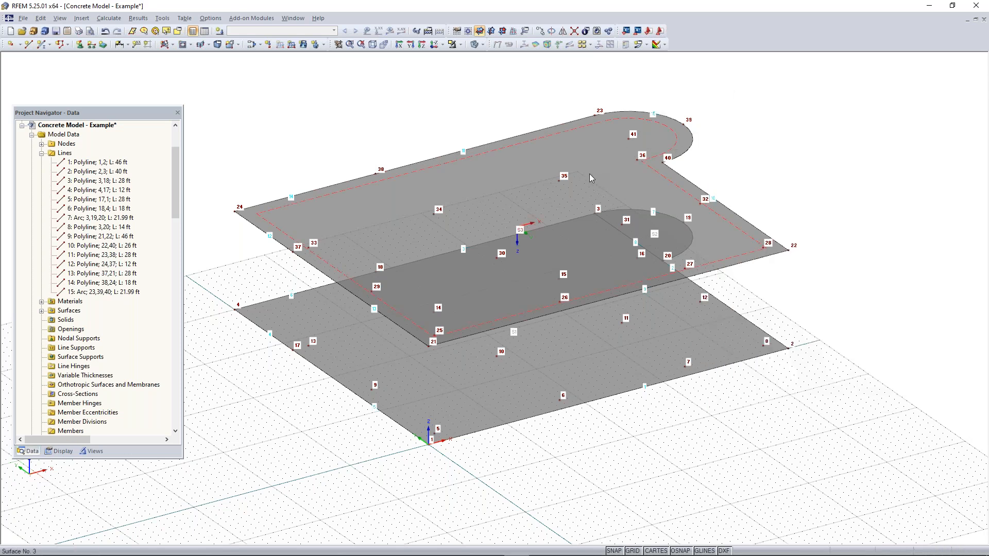
ctrl+middle_drag(806, 144, 649, 252)
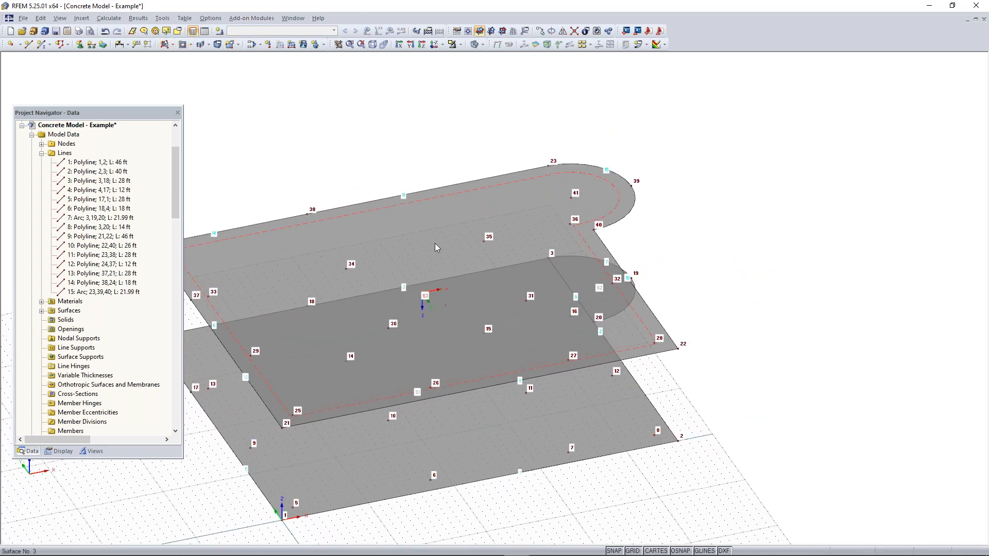
click(191, 45)
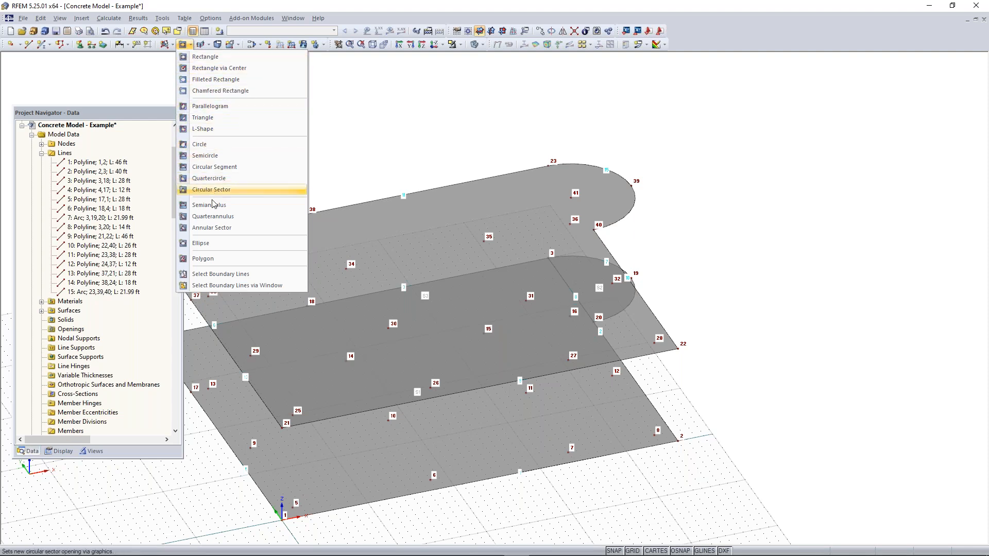
click(208, 147)
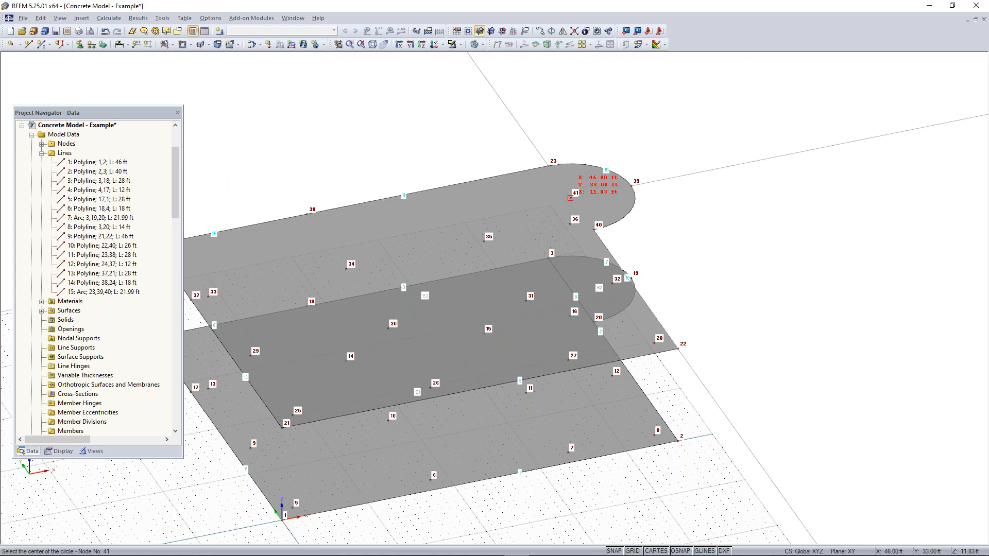
click(569, 198)
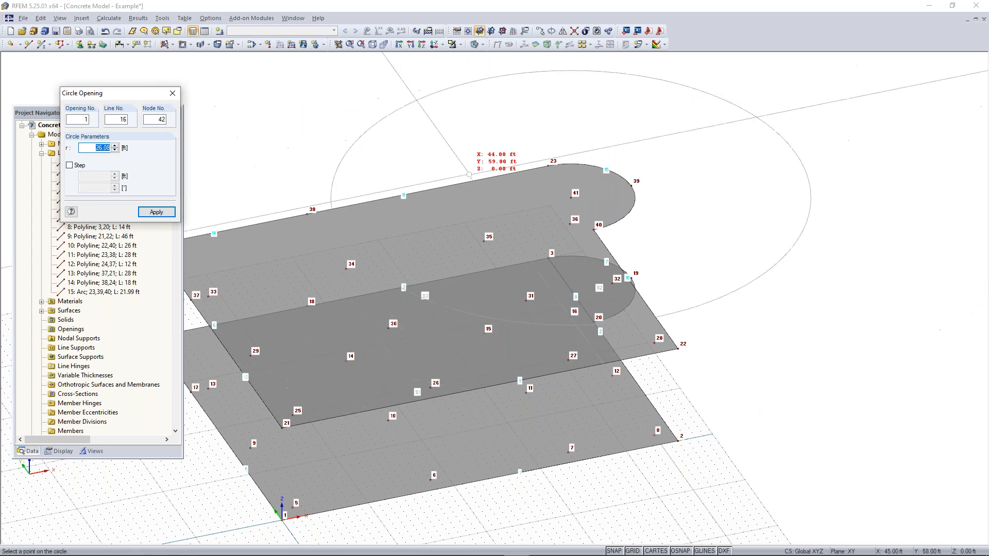
Enable step increments for the circular opening, set its radius to 6 ft and create it
click(70, 166)
drag(90, 174, 169, 187)
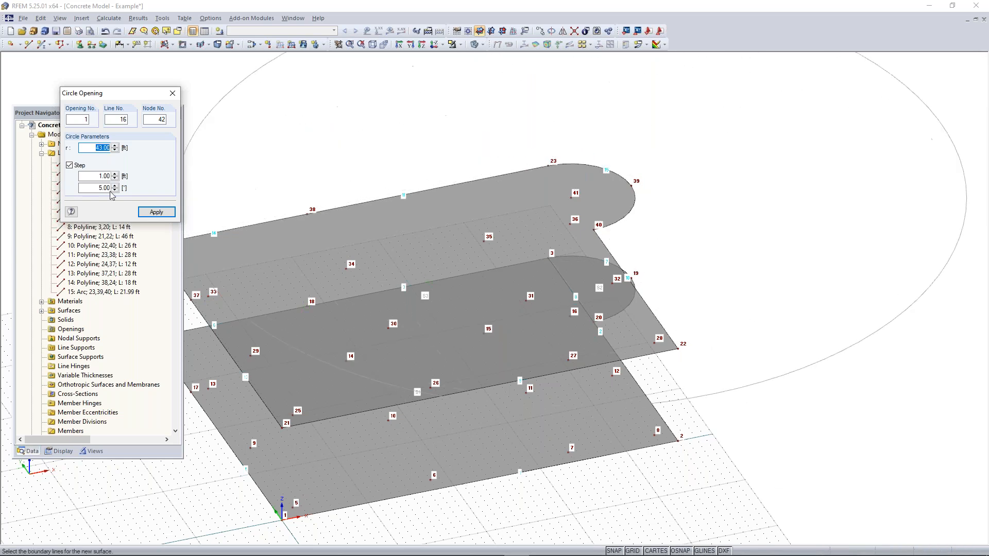
drag(106, 97, 152, 112)
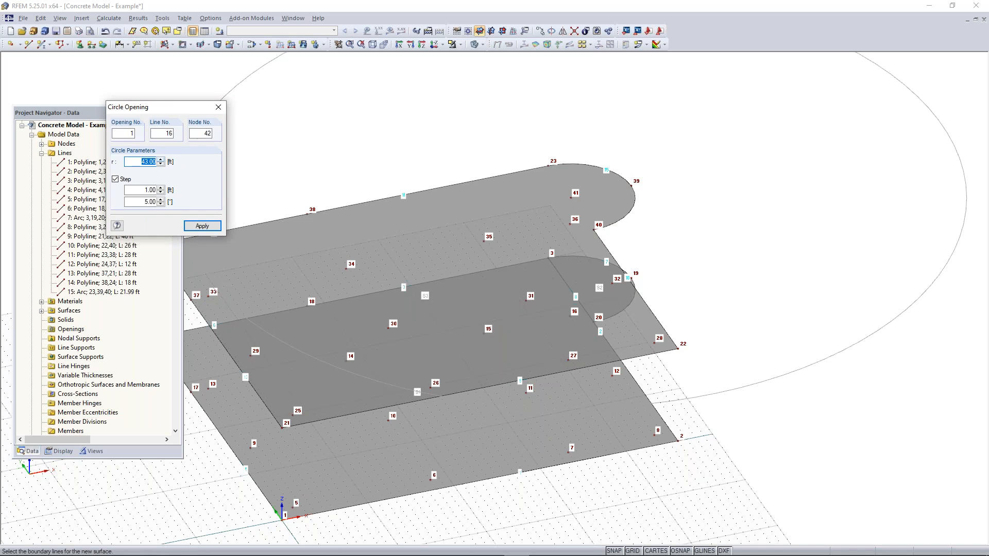
text(6)
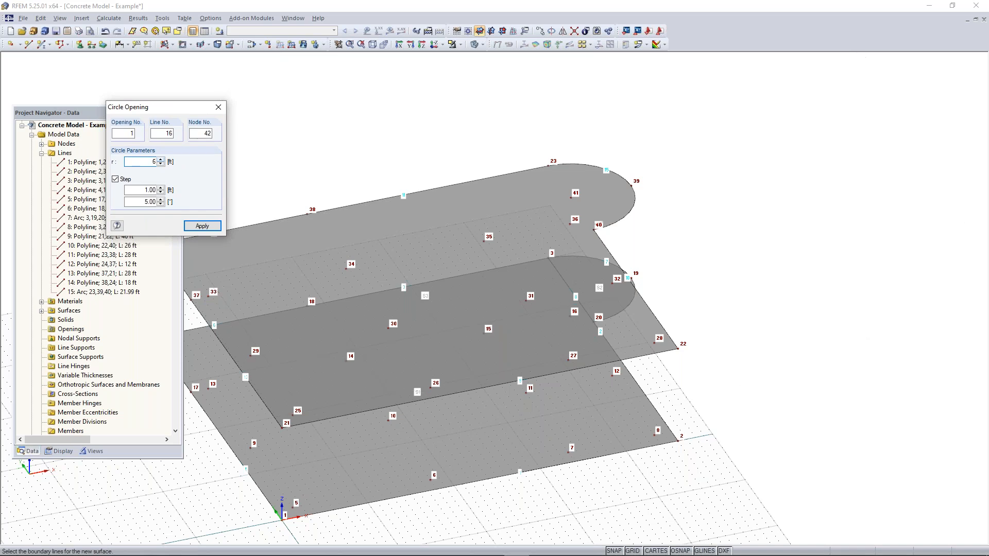
key(Return)
key(Escape)
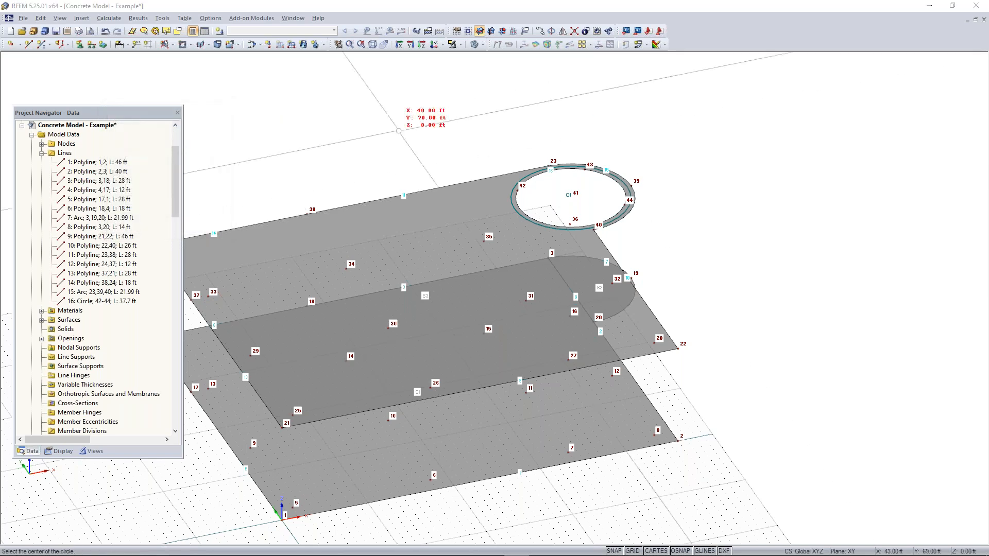
Examine the circular opening and both floor slabs from several viewing angles
ctrl+middle_drag(457, 276, 865, 287)
middle_drag(480, 288, 453, 276)
ctrl+middle_drag(454, 277, 712, 283)
scroll(289, 298, up, 2)
middle_drag(261, 311, 382, 297)
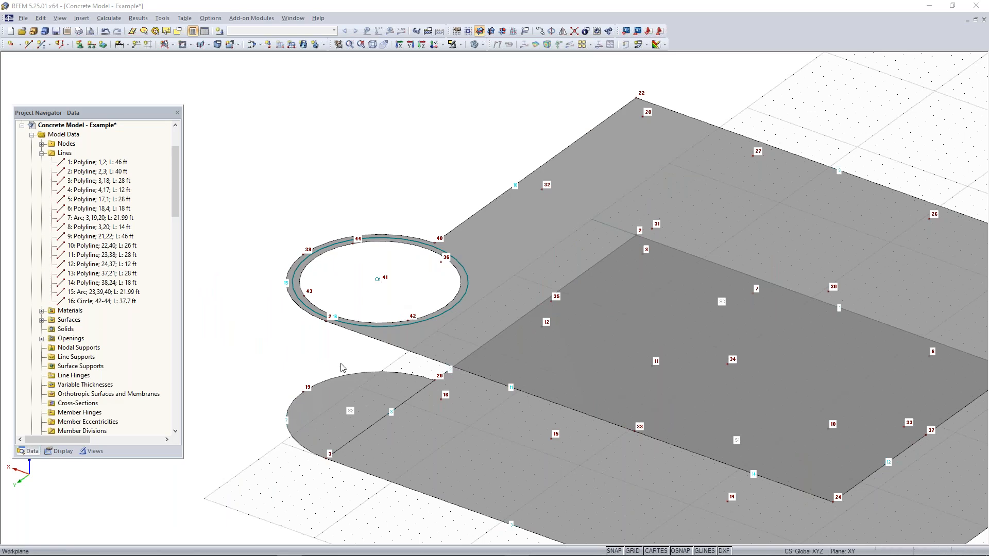
middle_drag(514, 320, 742, 293)
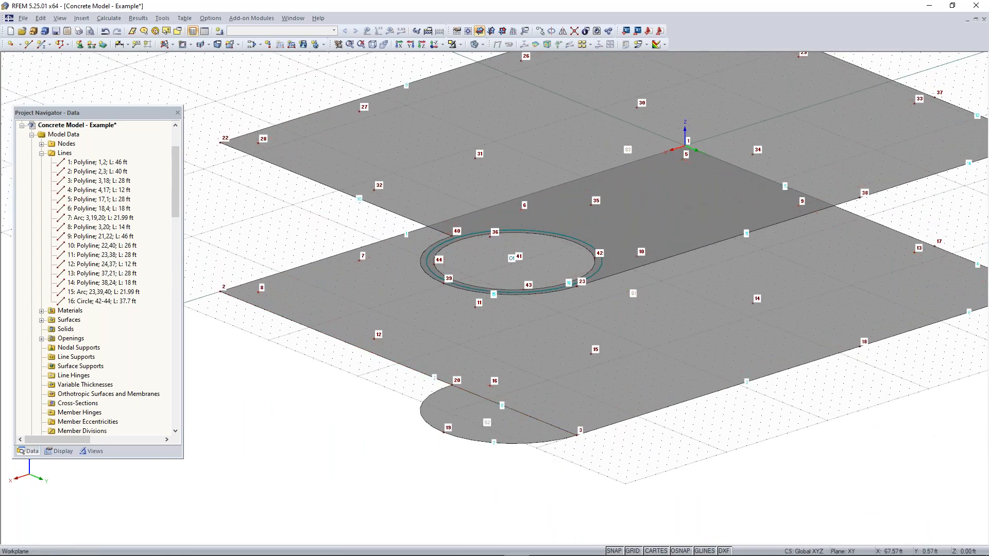
click(373, 45)
ctrl+middle_drag(771, 424, 529, 370)
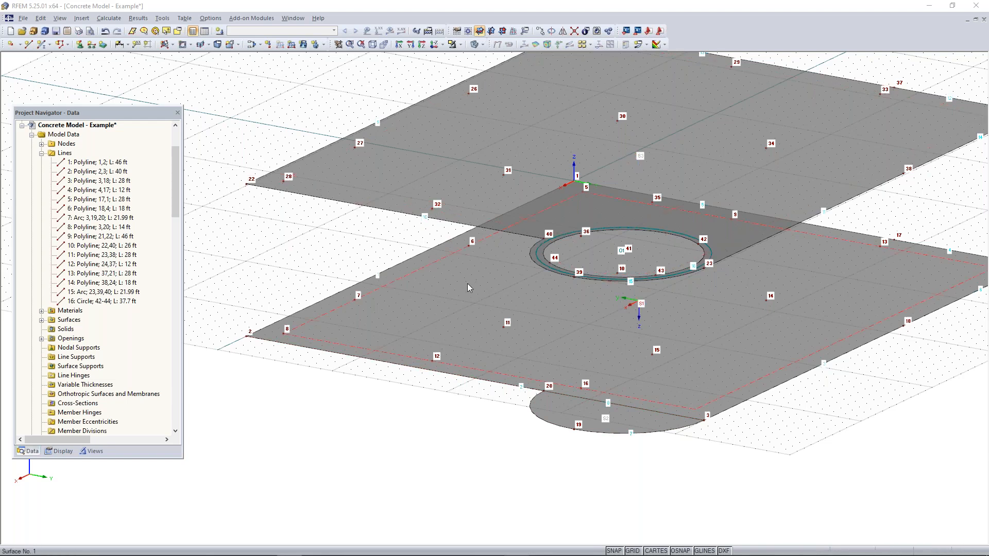
Draw a vertical line from the lower slab edge at X 46, Y 19 ft up to the upper slab edge at Z 11.83 ft
click(28, 44)
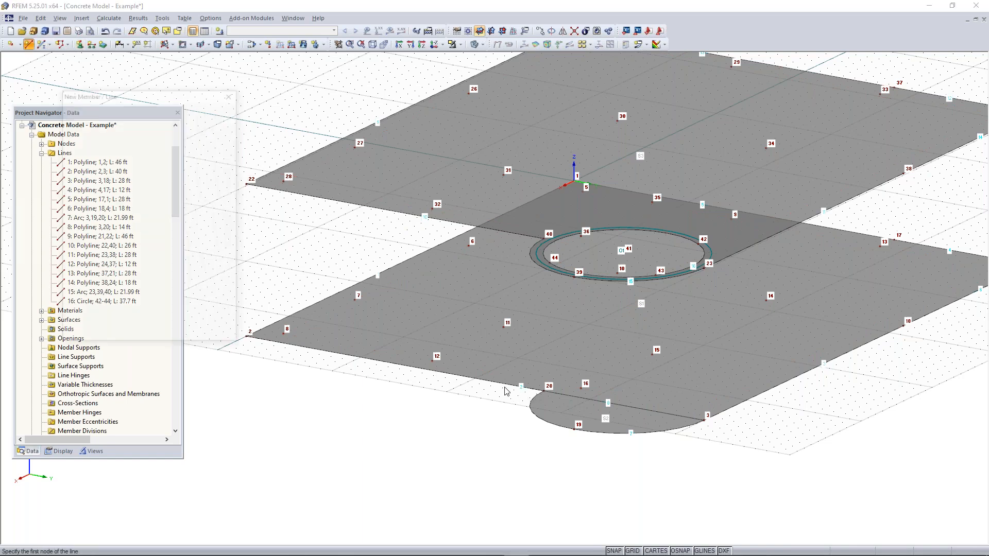
scroll(505, 387, up, 3)
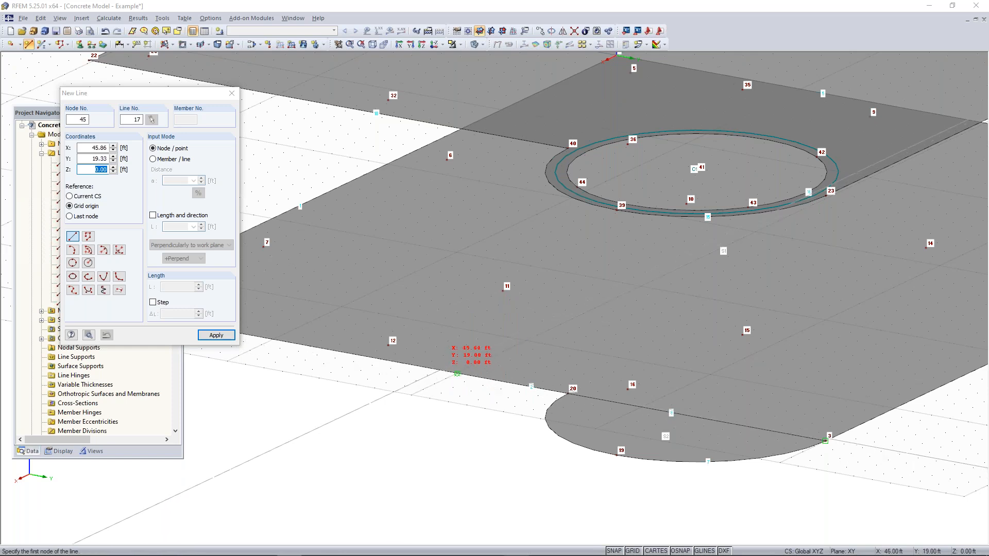
click(457, 373)
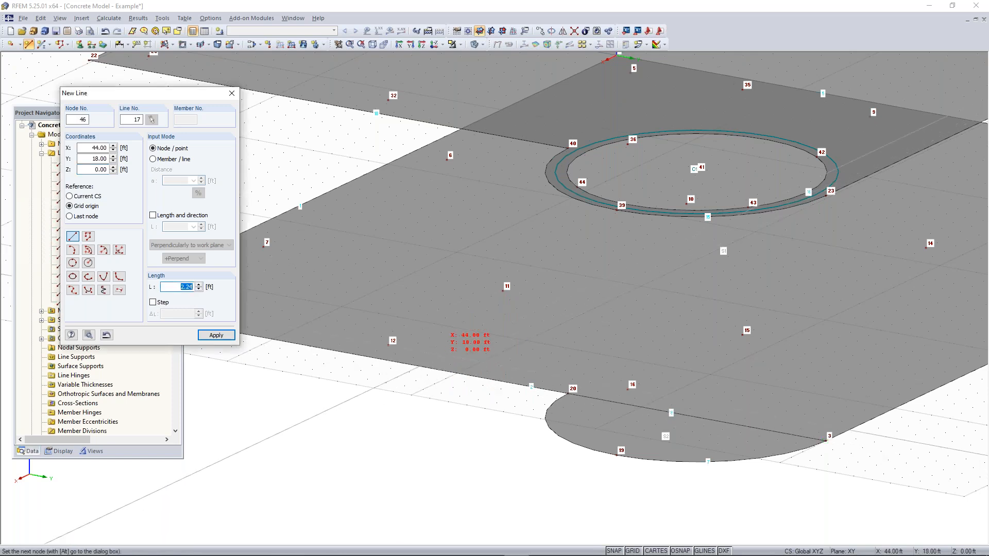
scroll(436, 248, down, 2)
middle_drag(450, 297, 500, 378)
ctrl+middle_drag(497, 281, 488, 220)
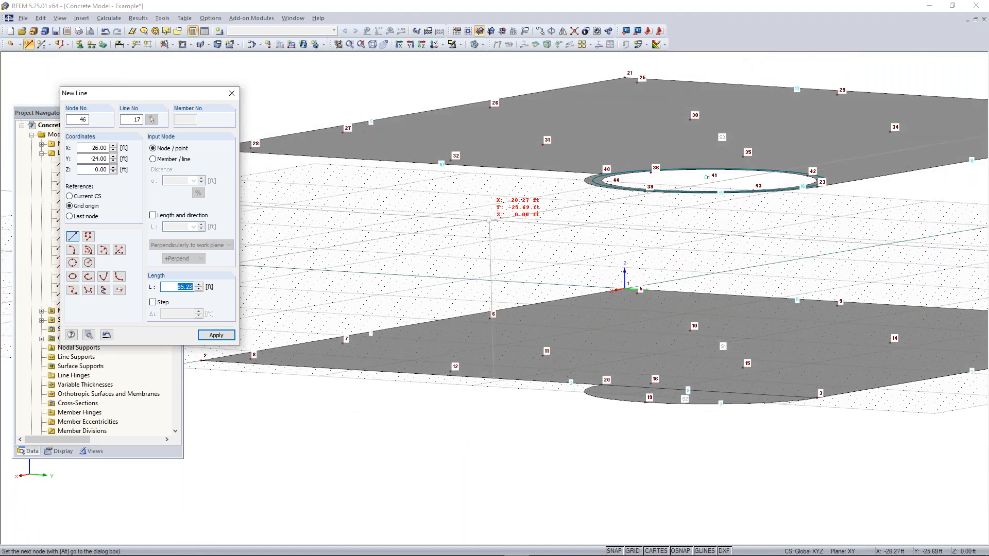
click(493, 167)
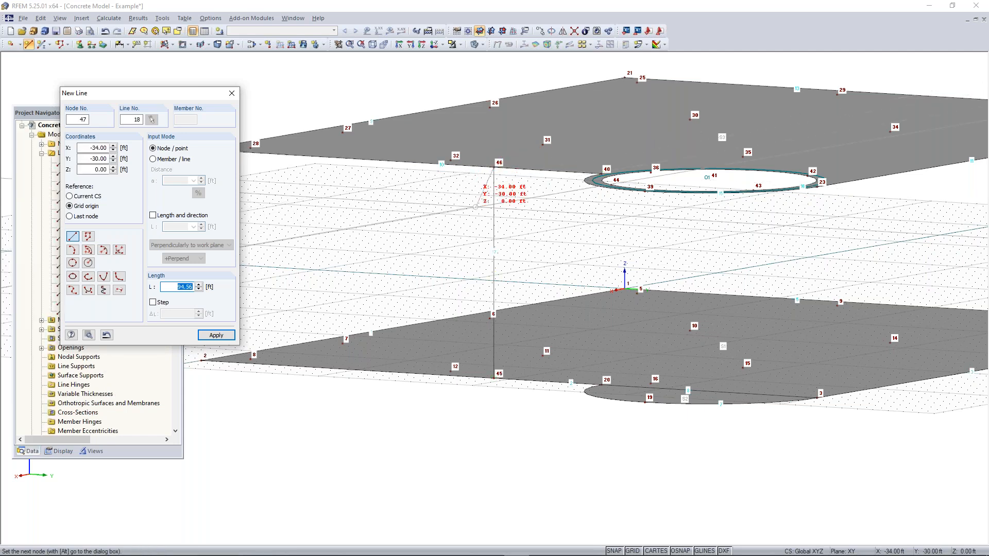
key(Escape)
Draw a vertical line from the lower slab edge at X 34, Y 40 ft up to the upper slab edge at Z 11.83 ft
ctrl+middle_drag(555, 241, 534, 285)
right_click(534, 286)
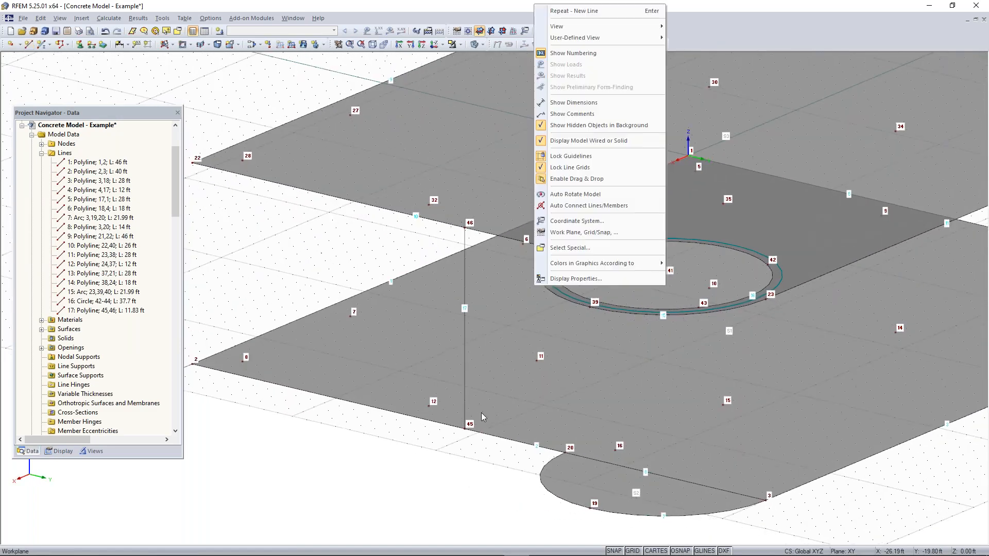
click(386, 260)
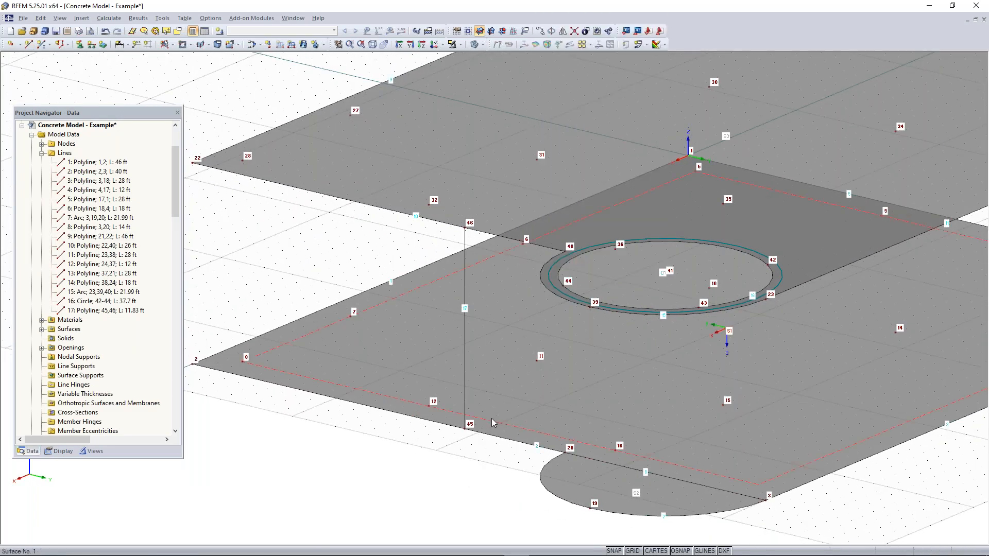
middle_drag(511, 341, 386, 281)
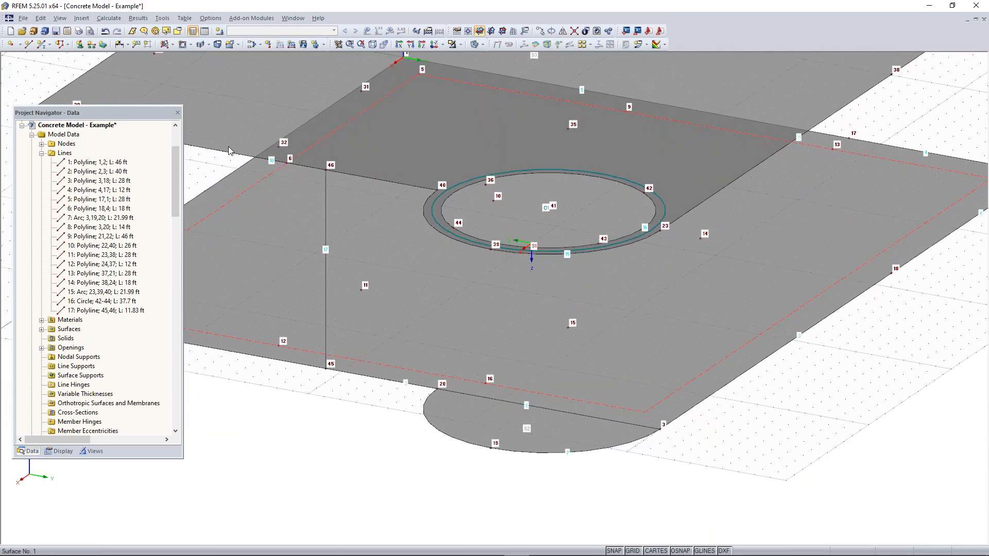
click(29, 45)
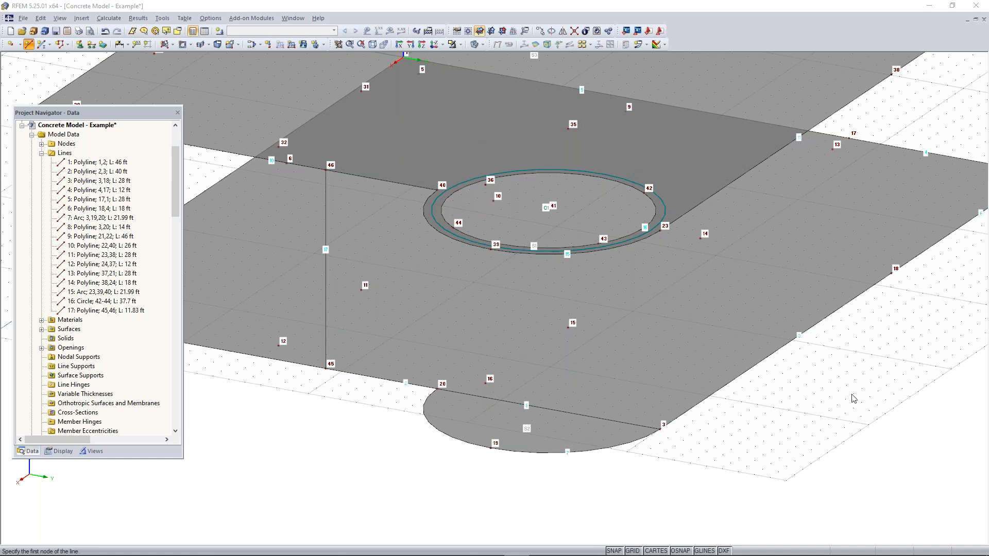
ctrl+middle_drag(839, 376, 726, 391)
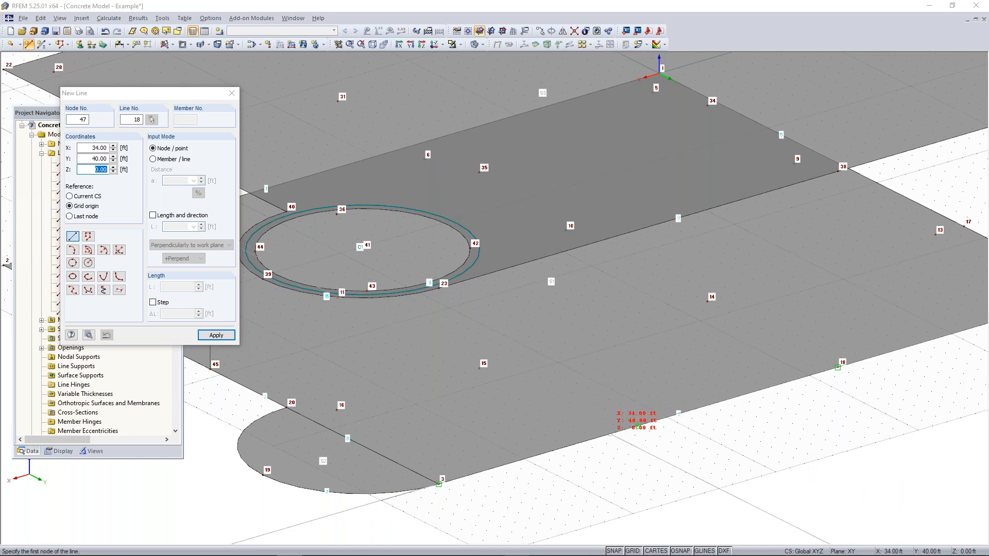
click(638, 427)
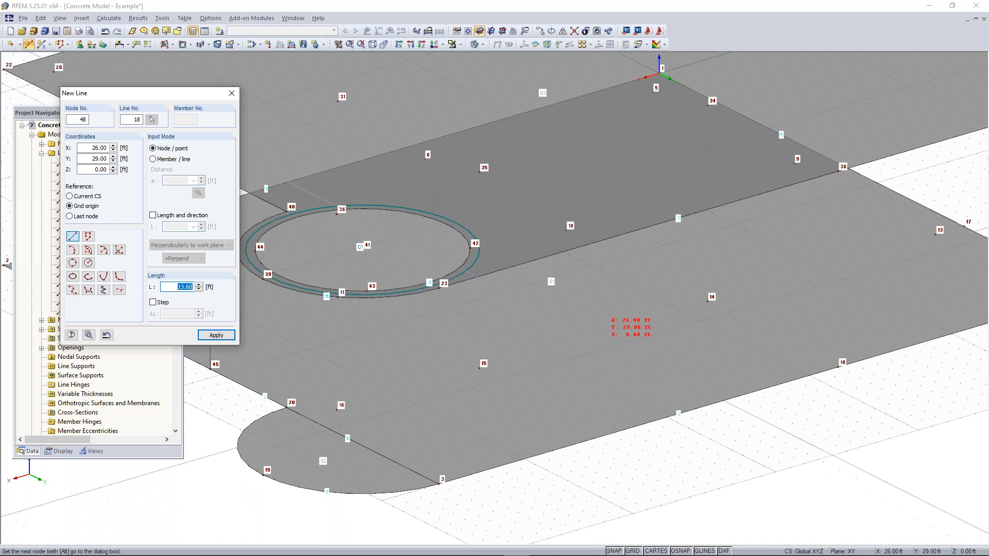
click(609, 238)
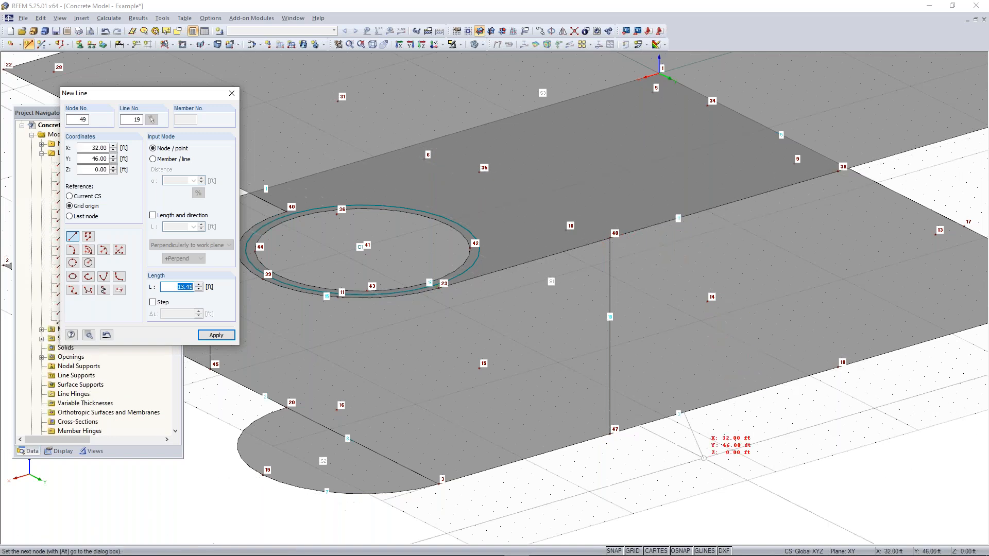
Draw vertical lines from node 20 to node 40 and from node 3 to node 23 at the ends of the semicircle
middle_drag(372, 383, 488, 358)
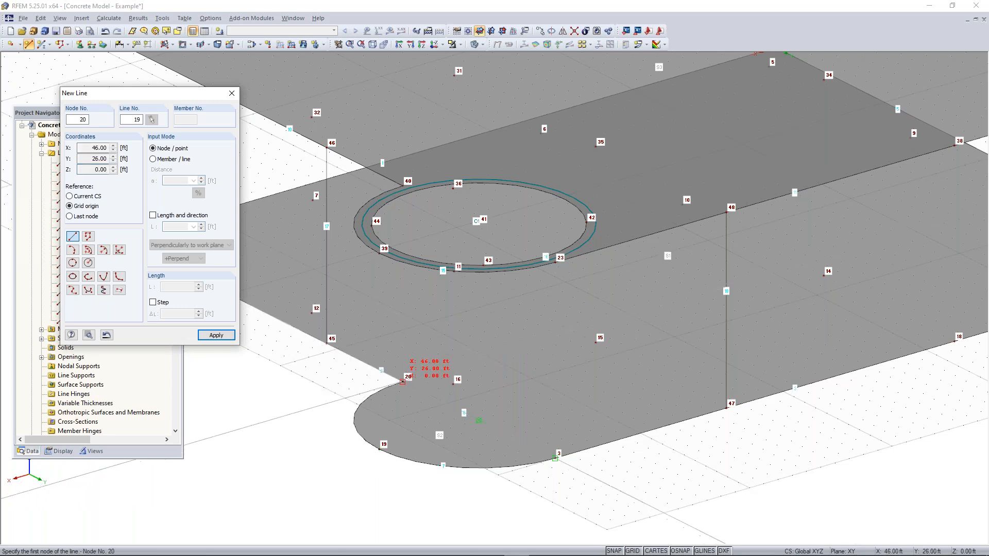
click(402, 381)
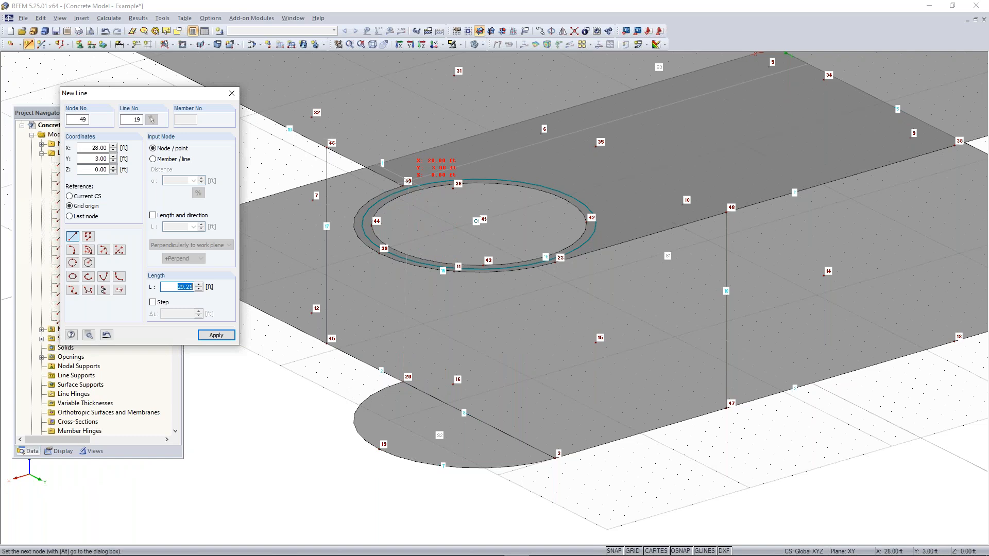
click(402, 186)
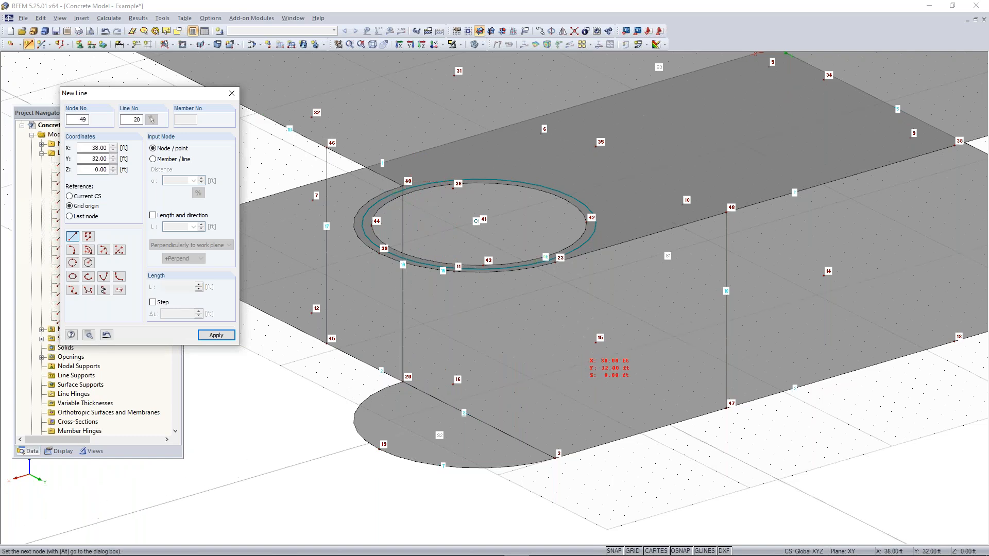
click(555, 458)
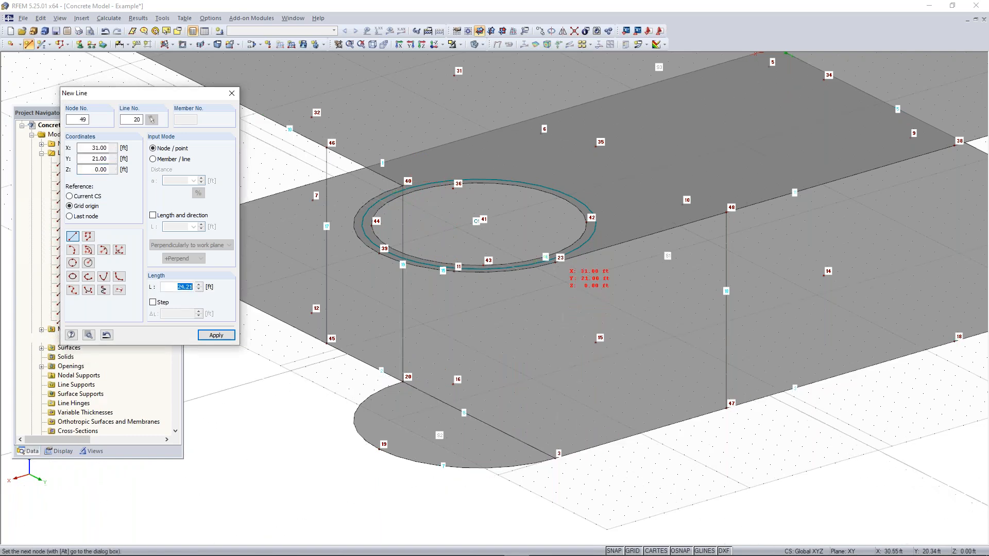
key(alt)
click(554, 263)
Draw vertical lines from node 18 to node 38 and from corner node 4 to corner node 24
middle_drag(821, 413, 472, 503)
click(629, 433)
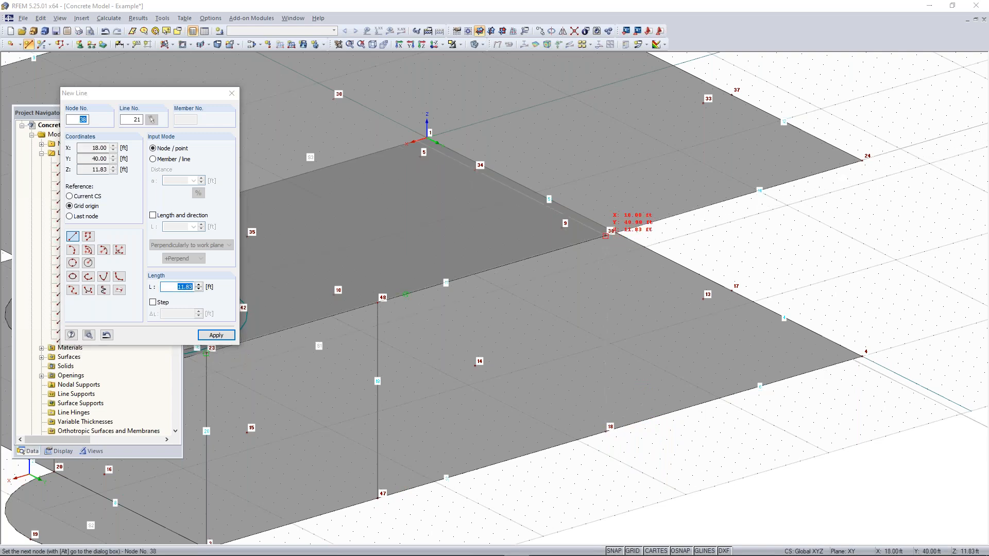
click(606, 235)
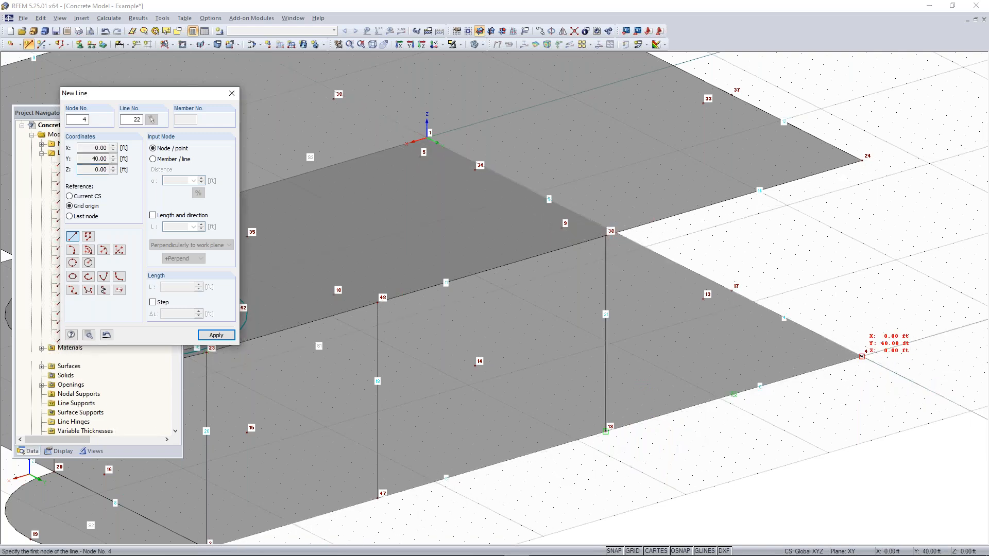
click(862, 355)
click(862, 161)
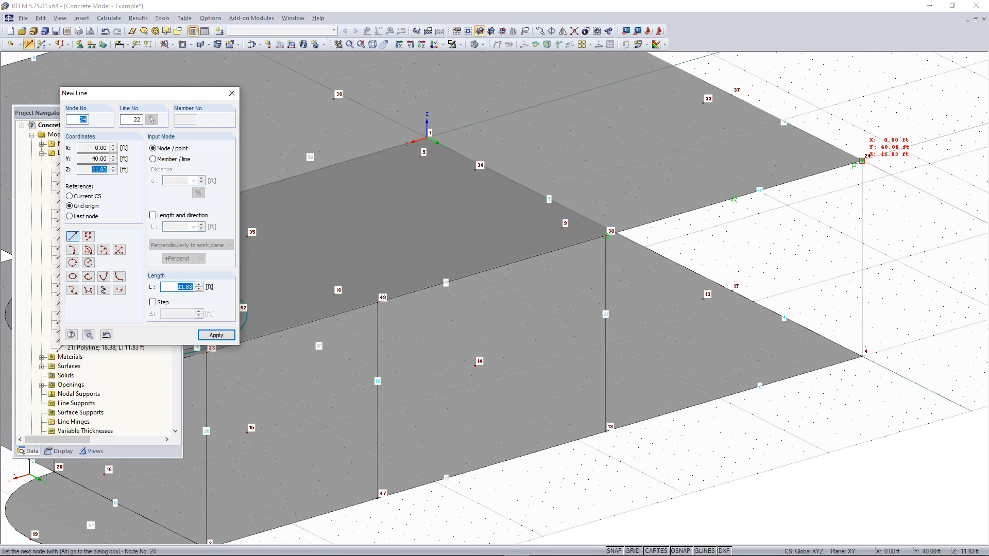
Draw a vertical line between the two floors from node 17 to node 37
ctrl+middle_drag(695, 298, 590, 258)
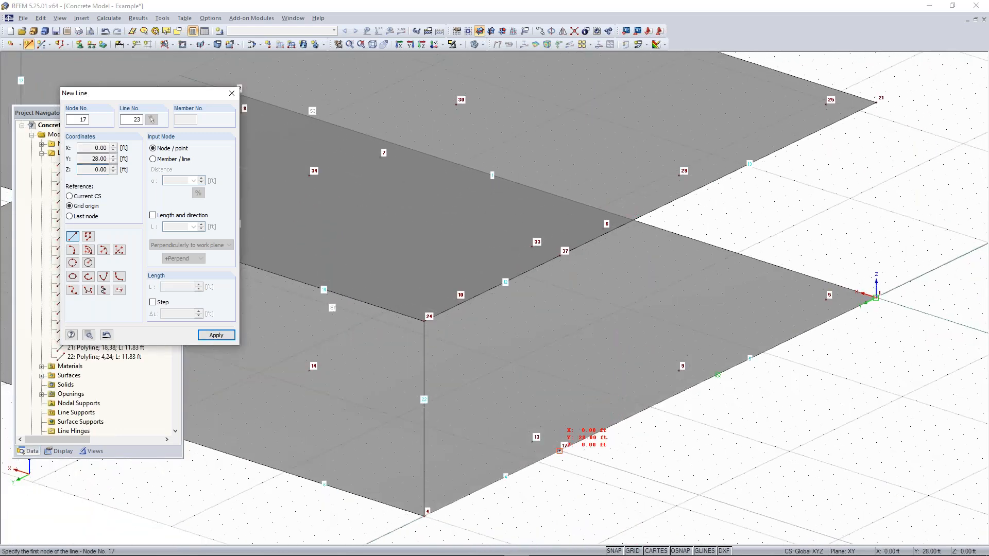
click(562, 446)
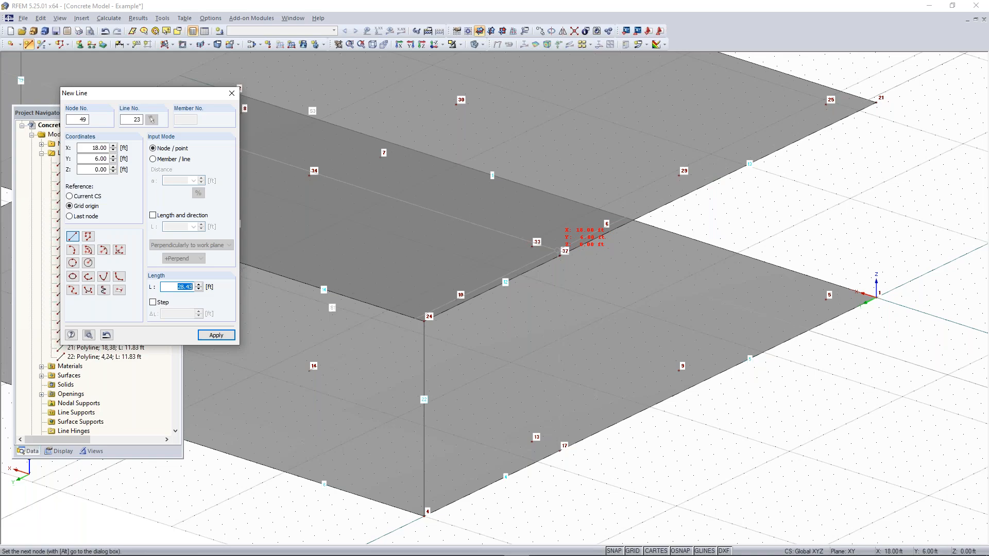
click(560, 254)
right_click(634, 434)
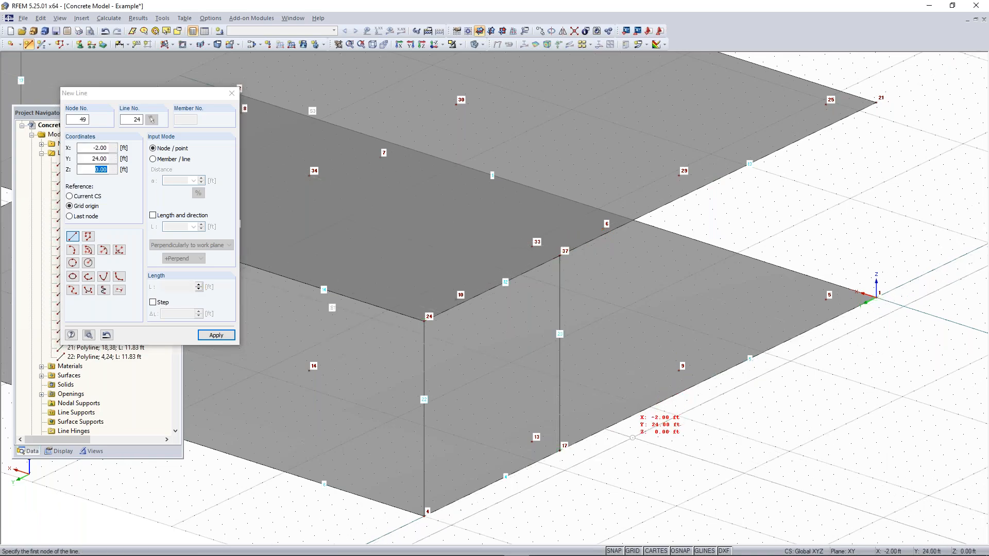
Connect touching lines throughout the whole model with Connect Lines or Members, splitting the slab edges at the vertical lines
right_click(631, 435)
scroll(568, 435, down, 6)
ctrl+middle_drag(567, 434, 575, 382)
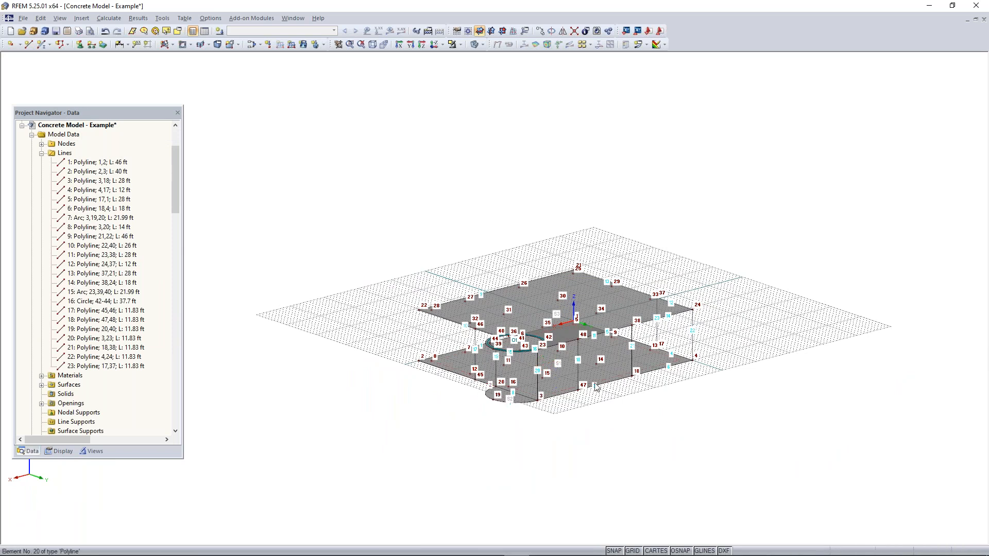
scroll(651, 343, up, 2)
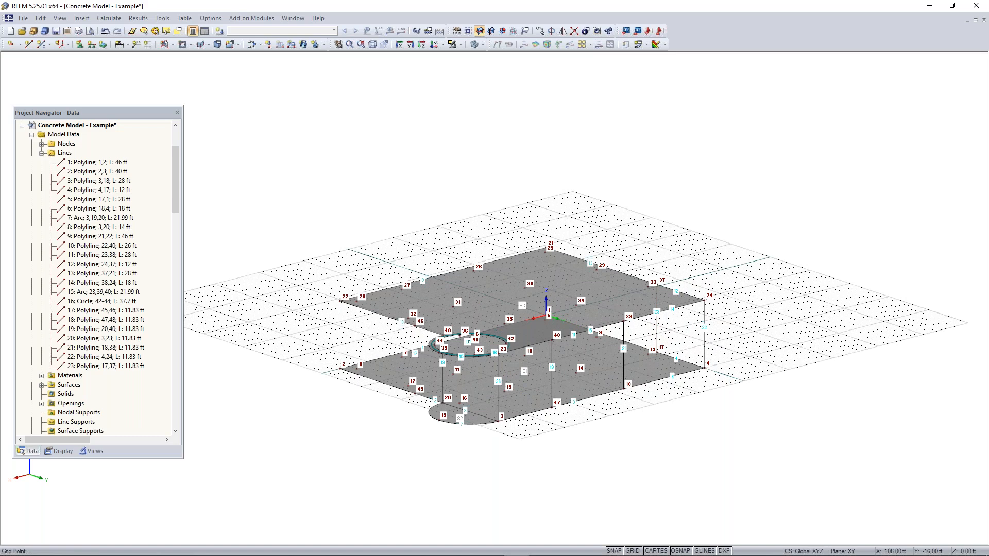
scroll(549, 344, up, 3)
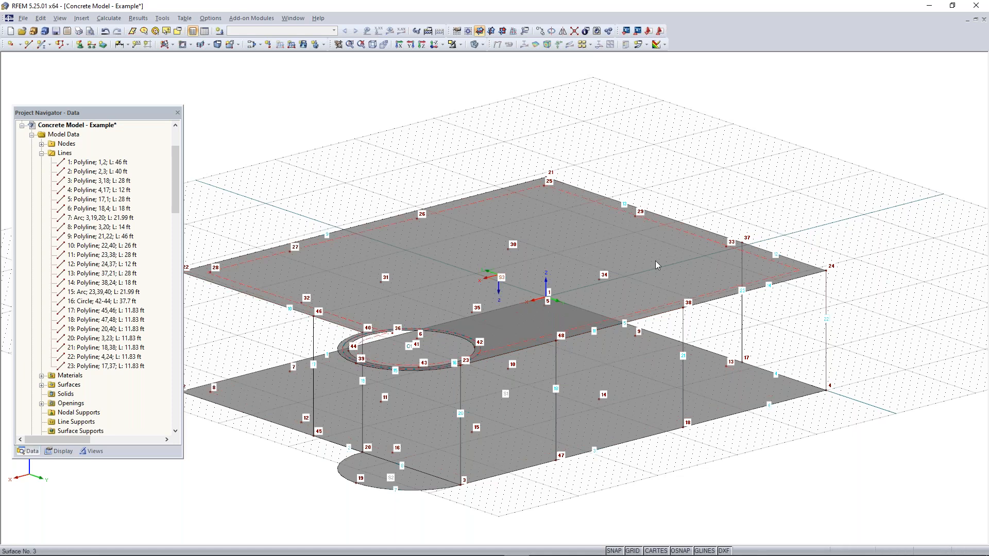
scroll(656, 261, down, 2)
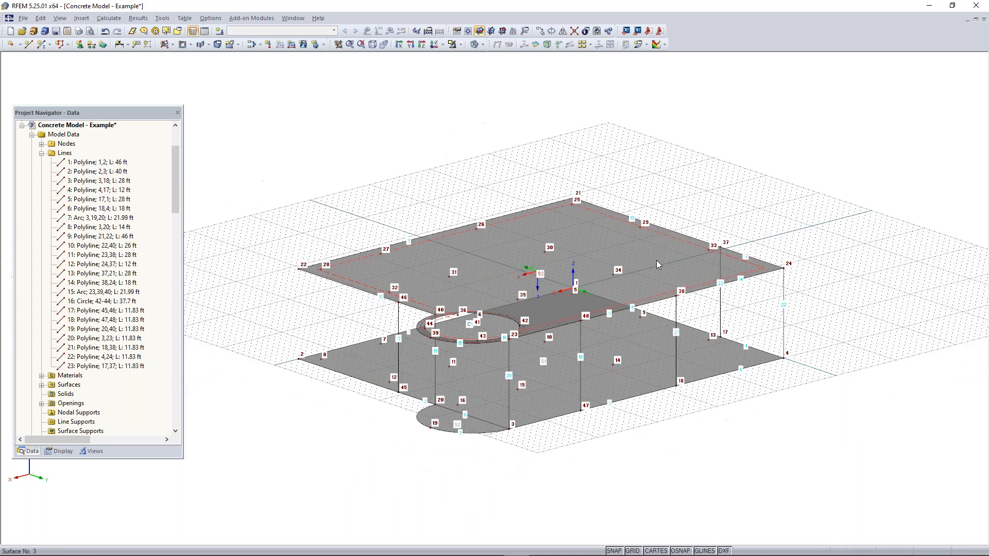
click(574, 32)
drag(880, 107, 254, 484)
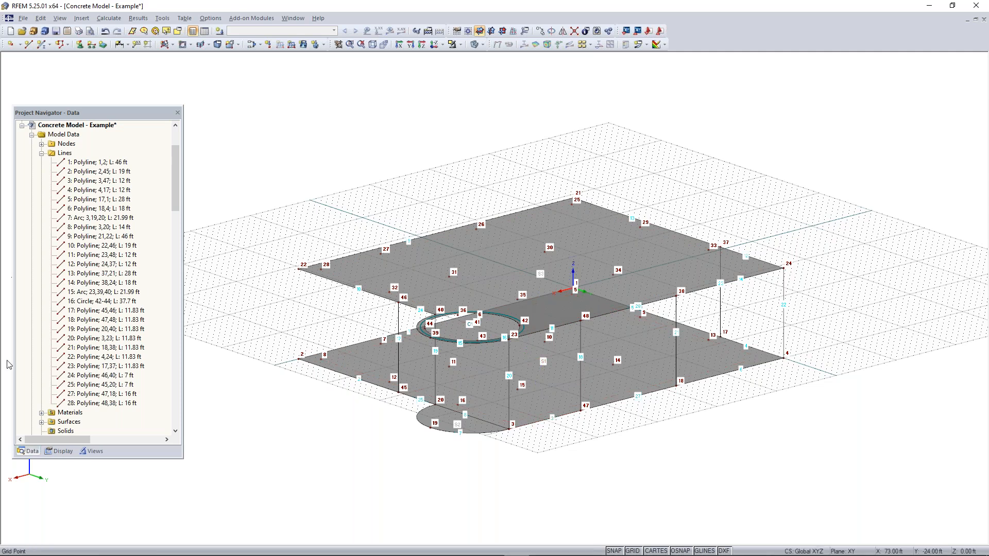
Toggle the Auto Connect Lines/Members option for the model
right_click(807, 171)
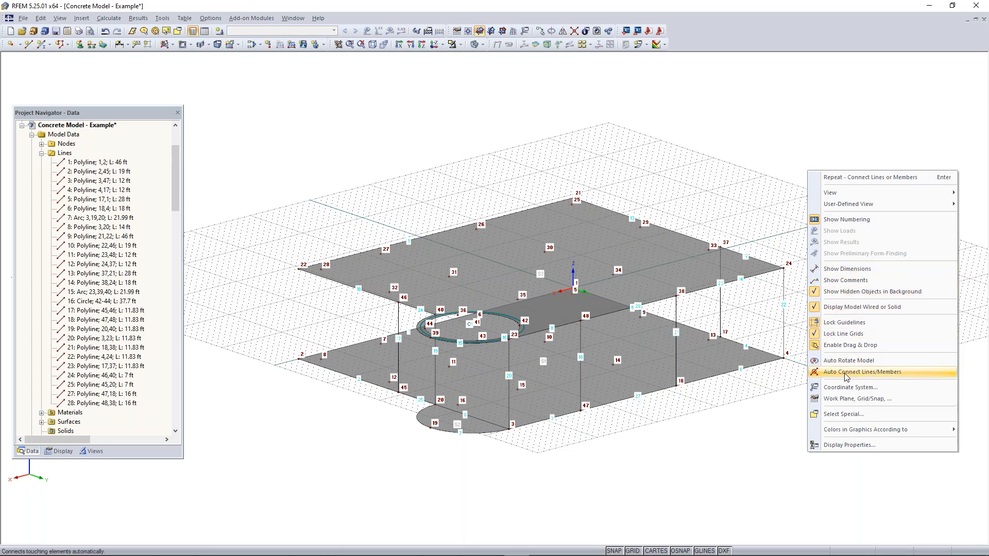
click(845, 373)
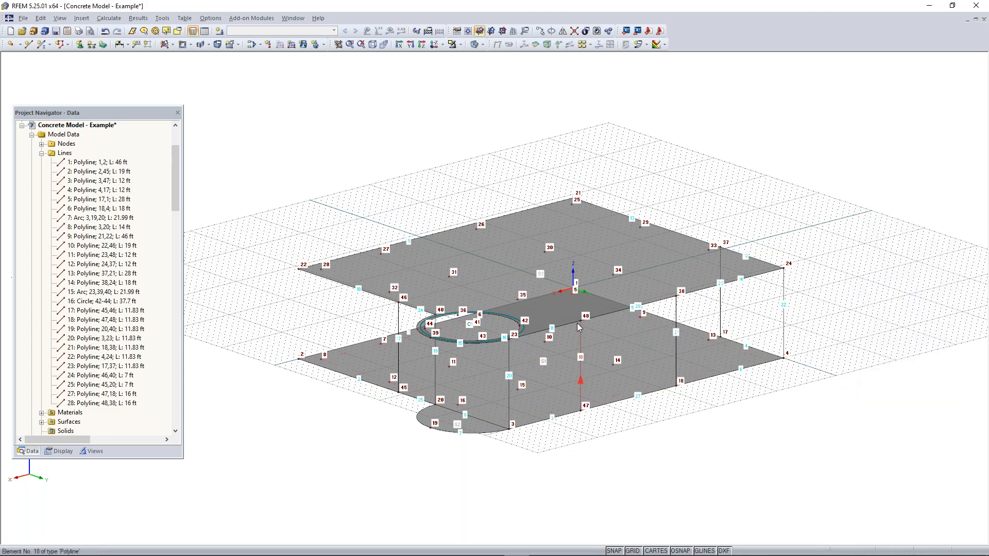
scroll(580, 329, up, 2)
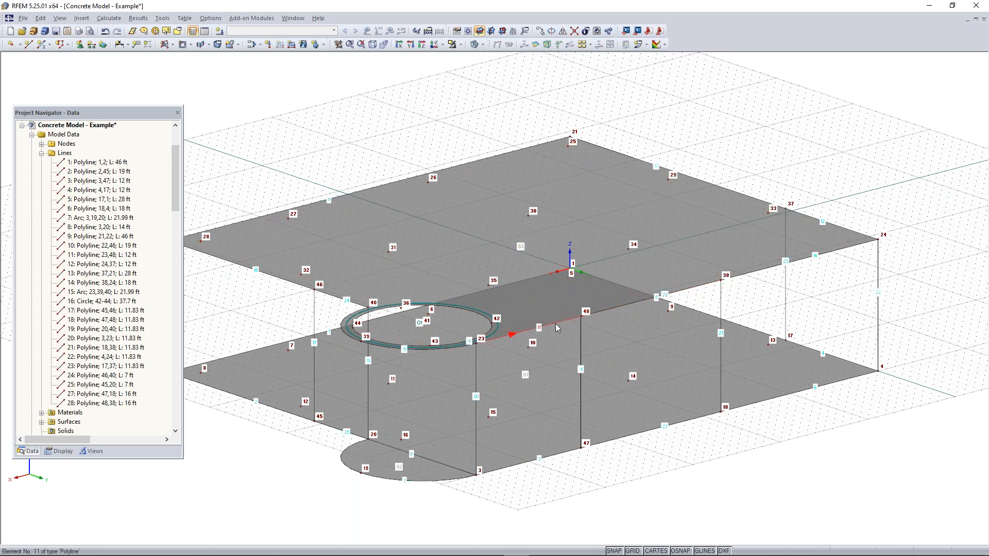
scroll(587, 322, down, 5)
right_click(706, 304)
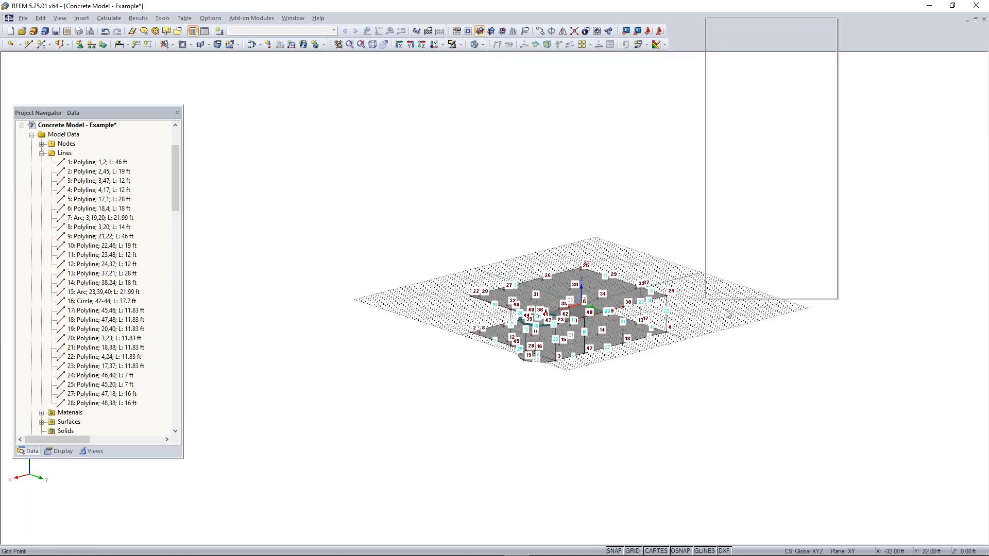
click(740, 225)
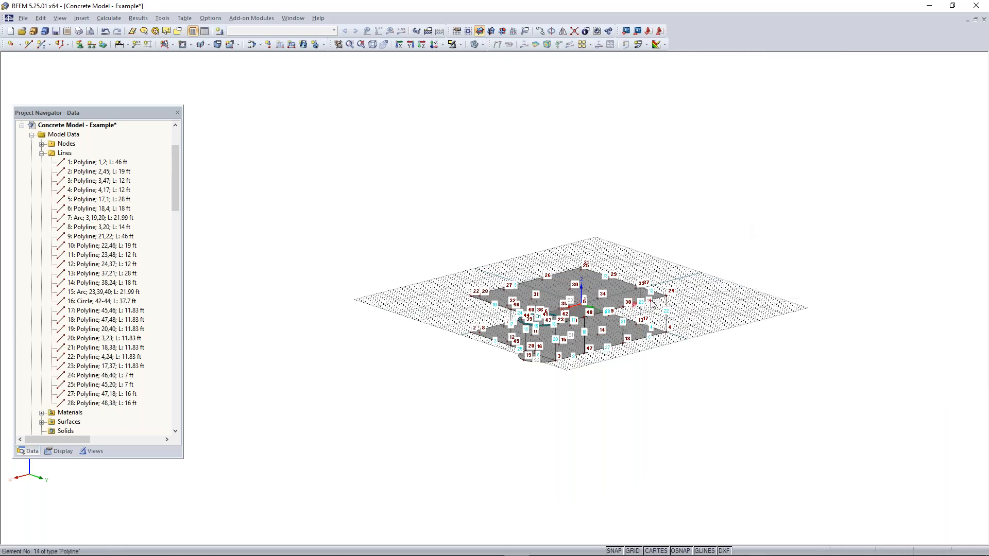
scroll(664, 288, up, 5)
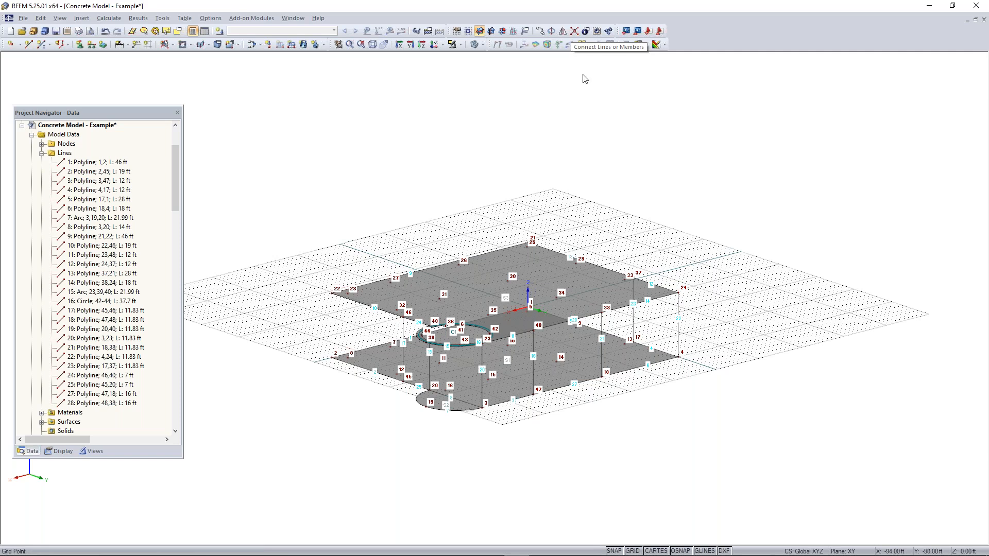
click(574, 31)
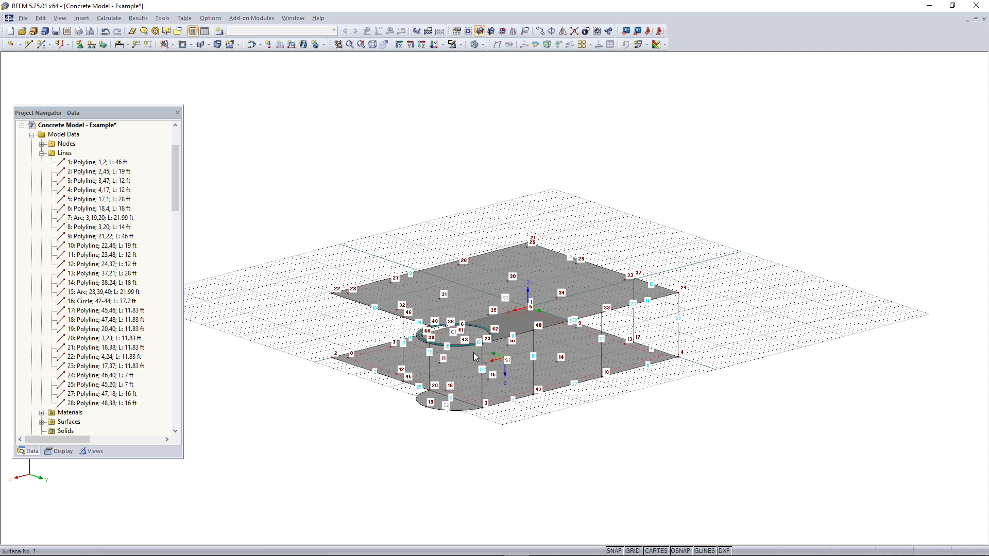
Create an 8 in thick plane concrete wall surface bounded by the slab edges between vertical lines 45–46 and 20–40
click(164, 45)
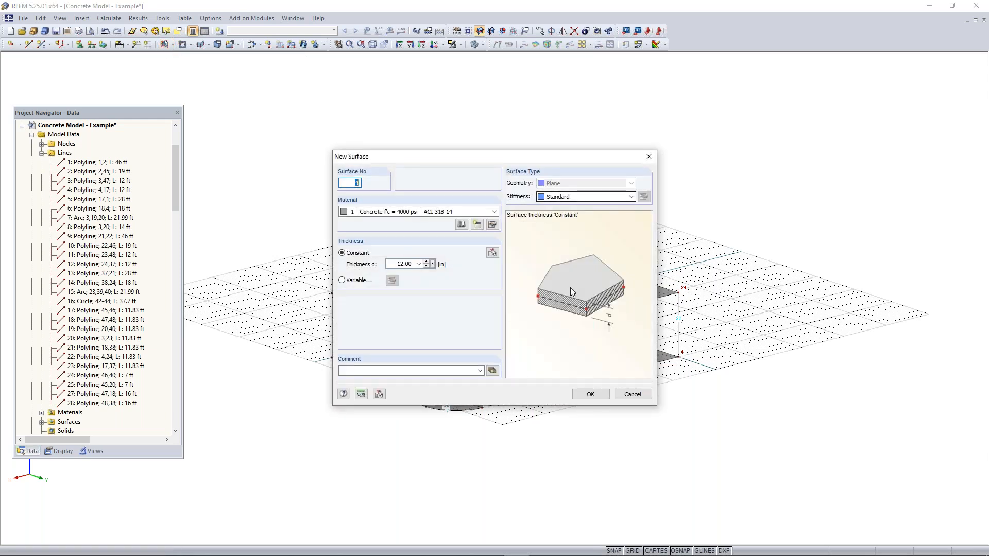
click(394, 264)
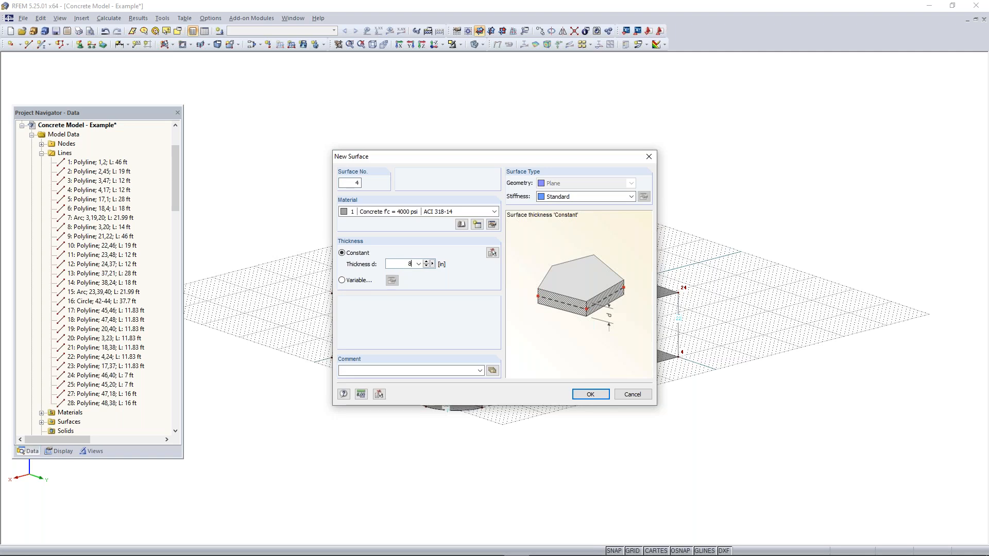
click(590, 394)
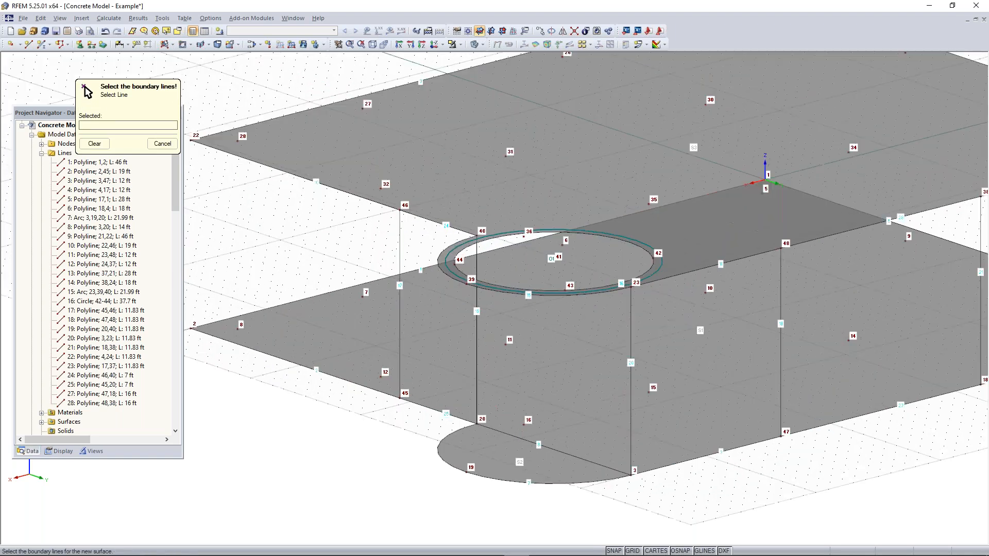
click(401, 336)
click(425, 401)
click(484, 360)
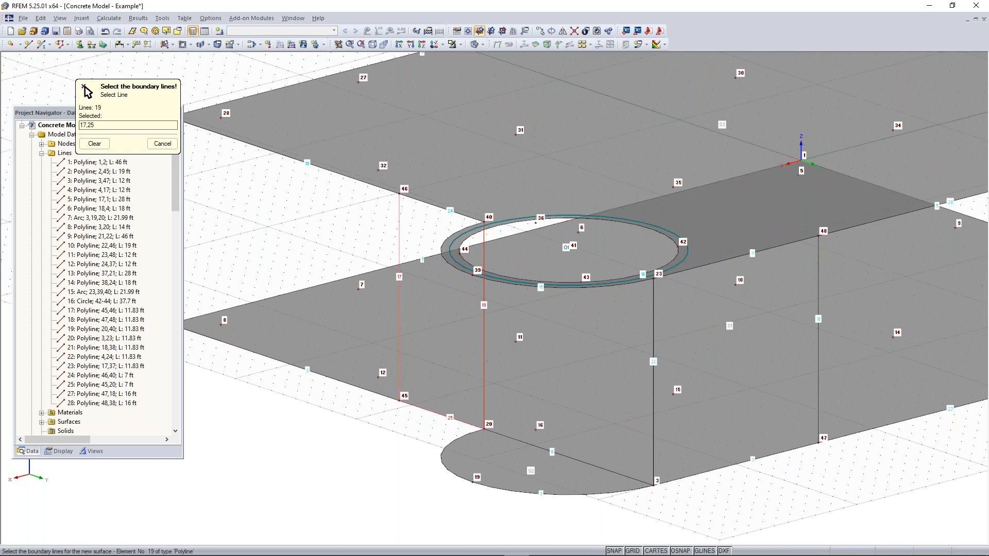
click(437, 204)
Create a plane wall surface bounded by the slab edges and the vertical lines 3–23 and 47–48
middle_drag(672, 350, 472, 318)
click(453, 319)
click(521, 435)
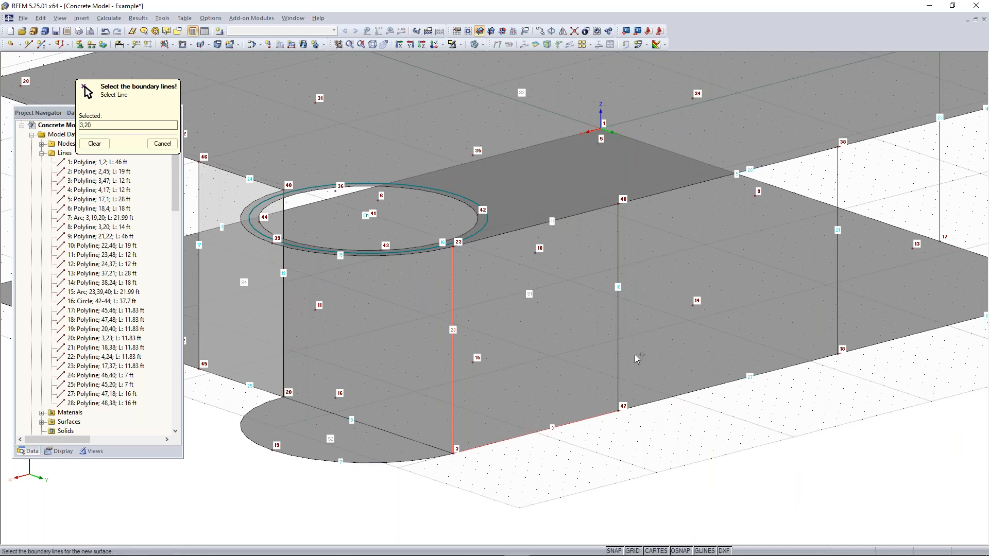
click(617, 345)
click(568, 219)
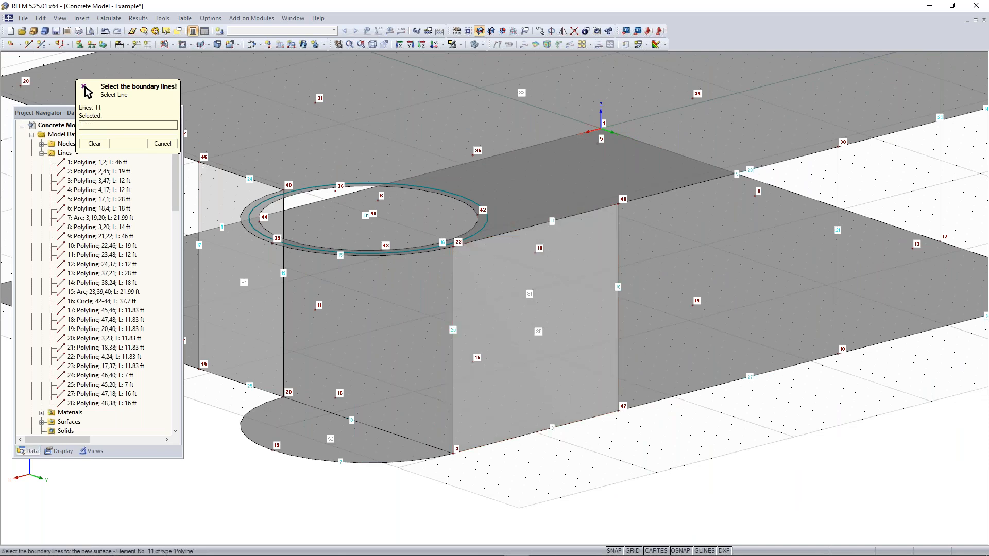
Create a plane wall surface from boundary lines 6, 21, 14 and 22, between nodes 18 and 4
middle_drag(568, 218, 207, 284)
click(566, 396)
click(478, 329)
click(543, 195)
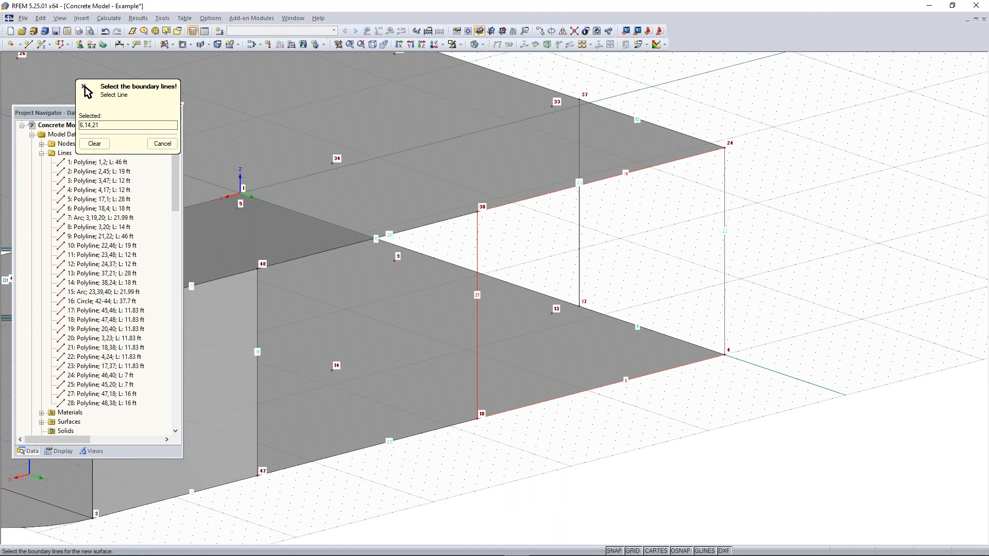
click(725, 167)
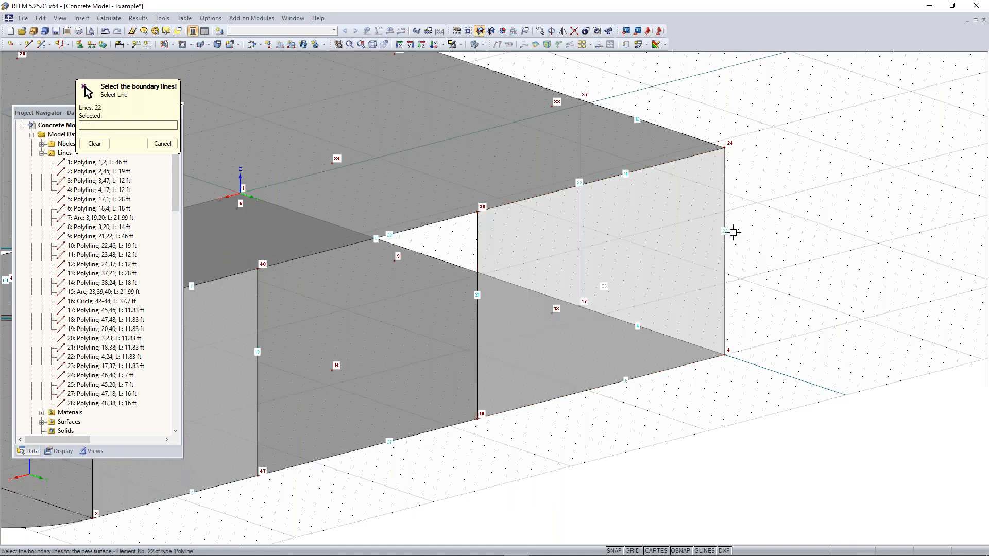
Create the end wall surface between vertical lines 4–24 and 17–37, finishing the plane surface input
middle_drag(807, 336, 695, 241)
click(640, 403)
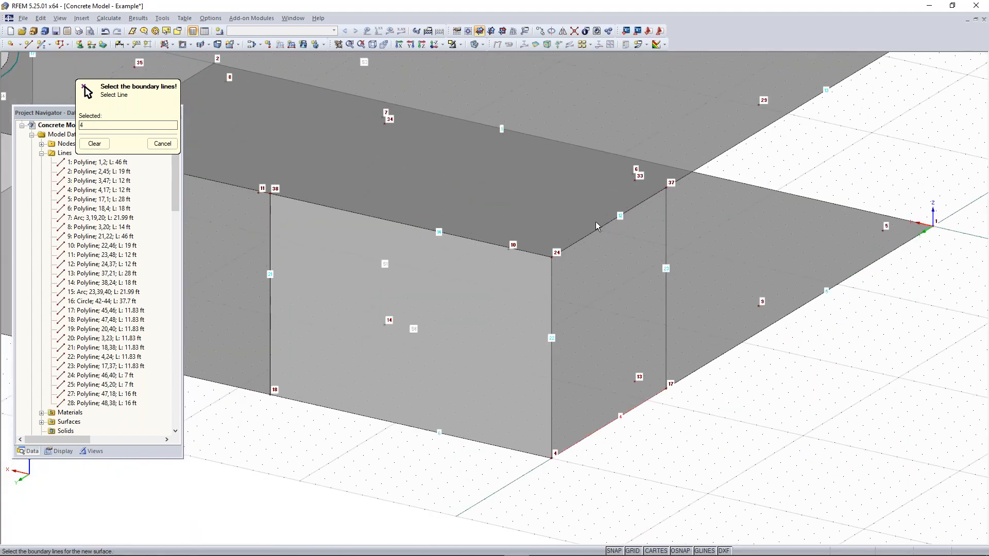
click(667, 319)
click(592, 231)
click(550, 289)
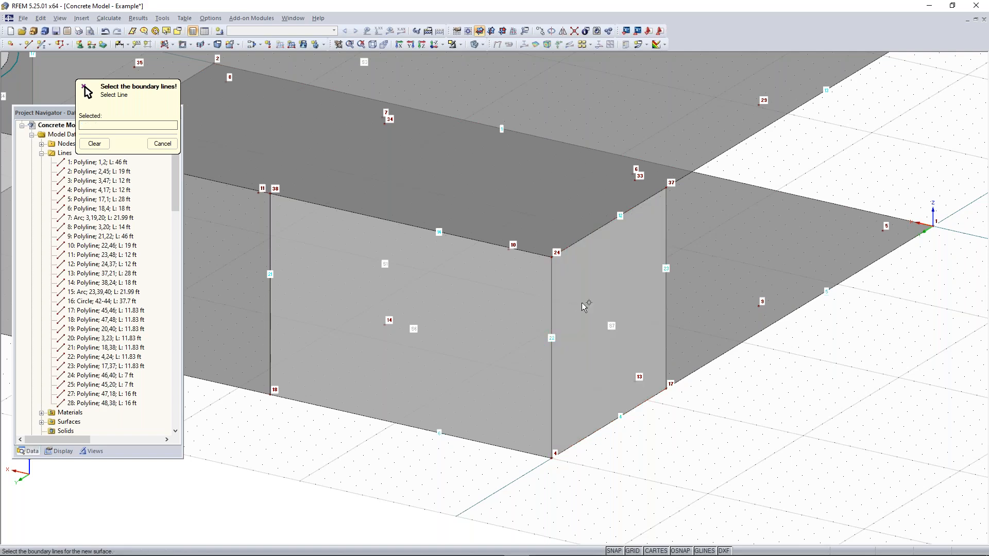
scroll(520, 438, down, 5)
scroll(508, 445, up, 2)
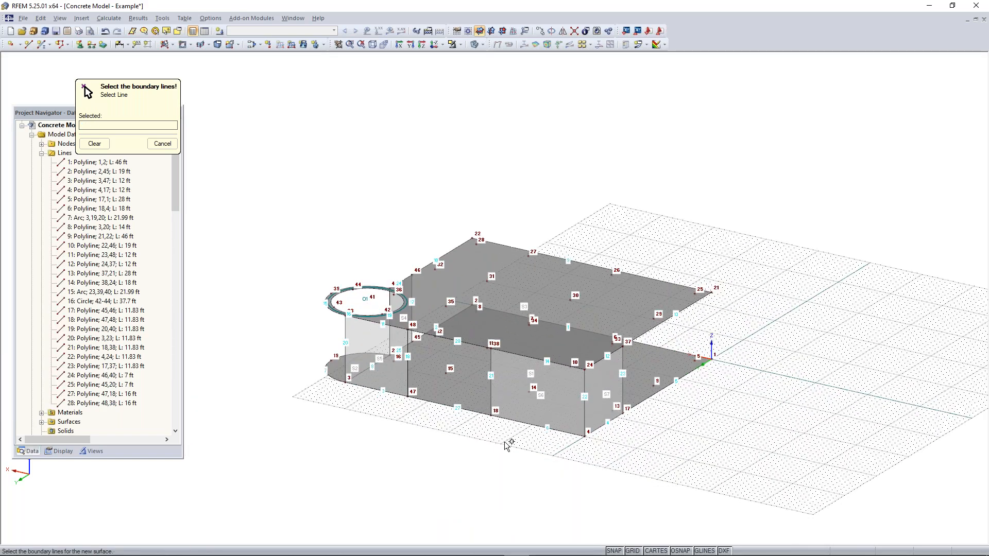
key(Escape)
Create an 8 in thick quadrangle surface as curved wall from the two semicircular arcs and vertical lines 3–23 and 20–40
ctrl+middle_drag(420, 435, 669, 422)
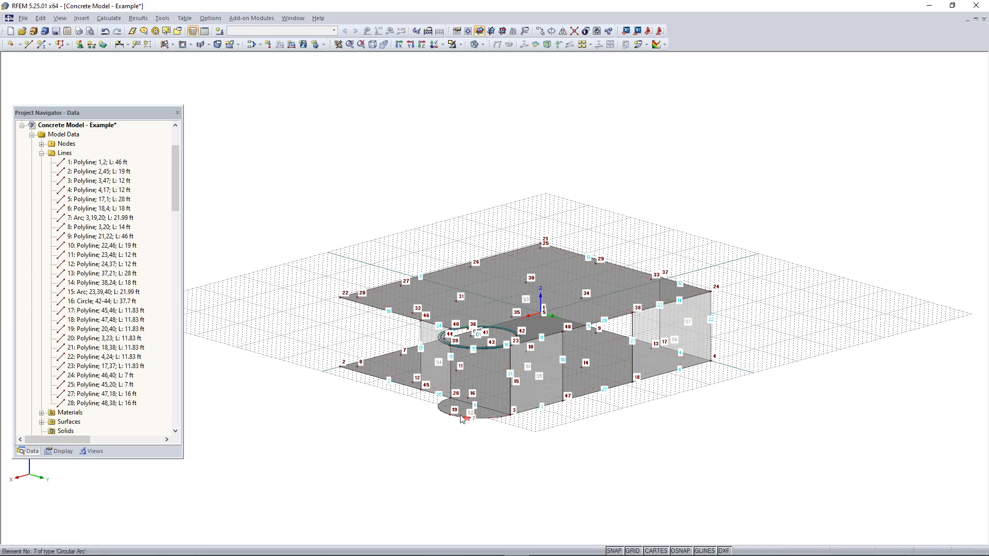
scroll(462, 410, up, 3)
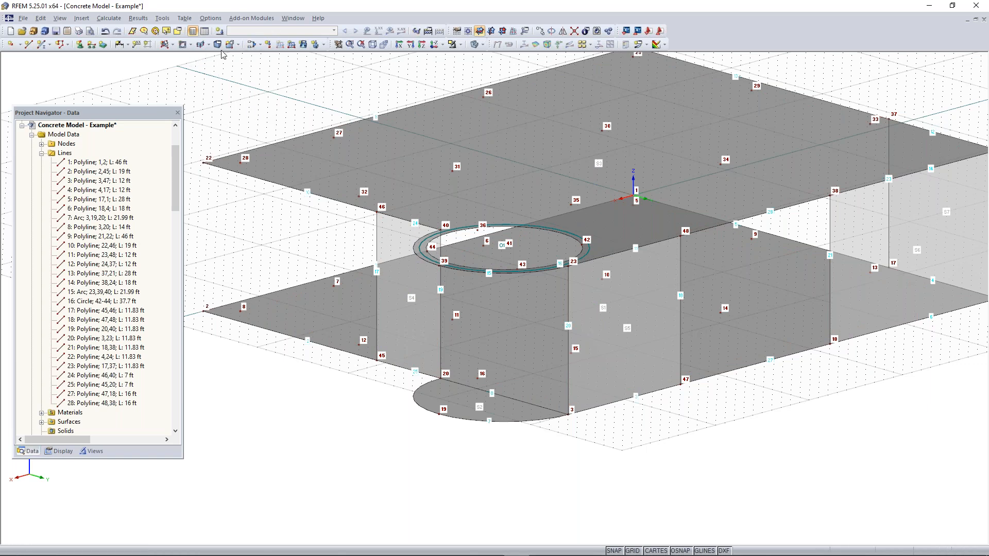
click(173, 45)
click(173, 46)
click(236, 46)
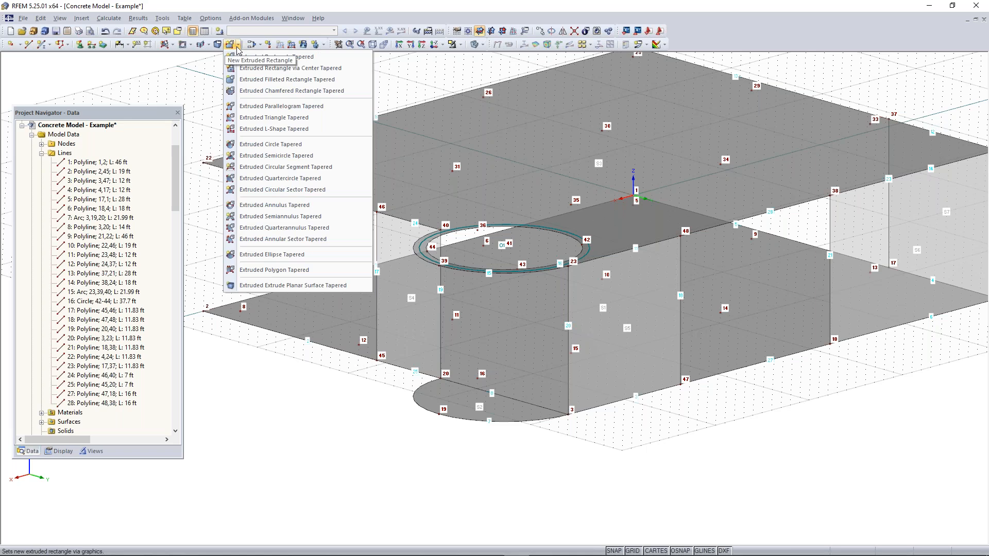
click(207, 45)
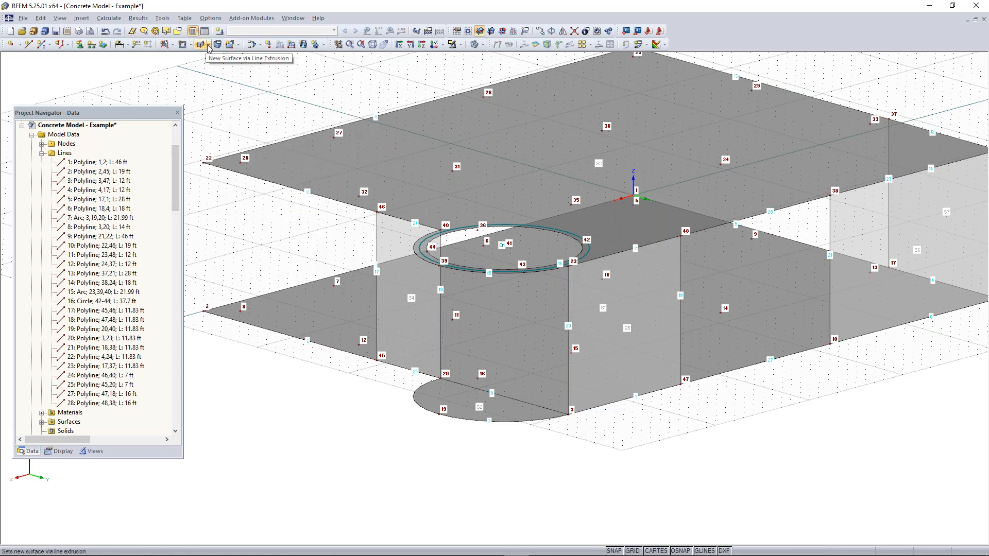
click(208, 45)
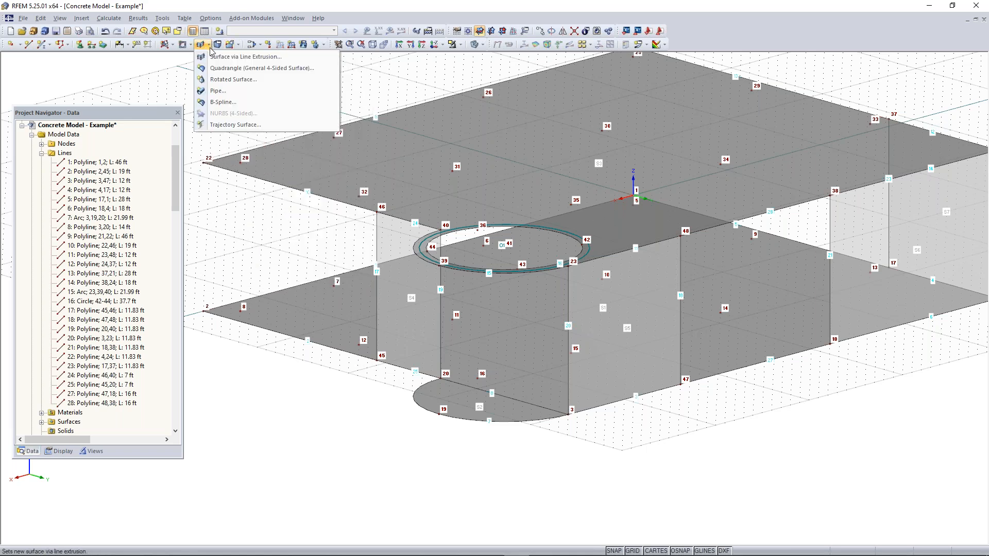
click(236, 68)
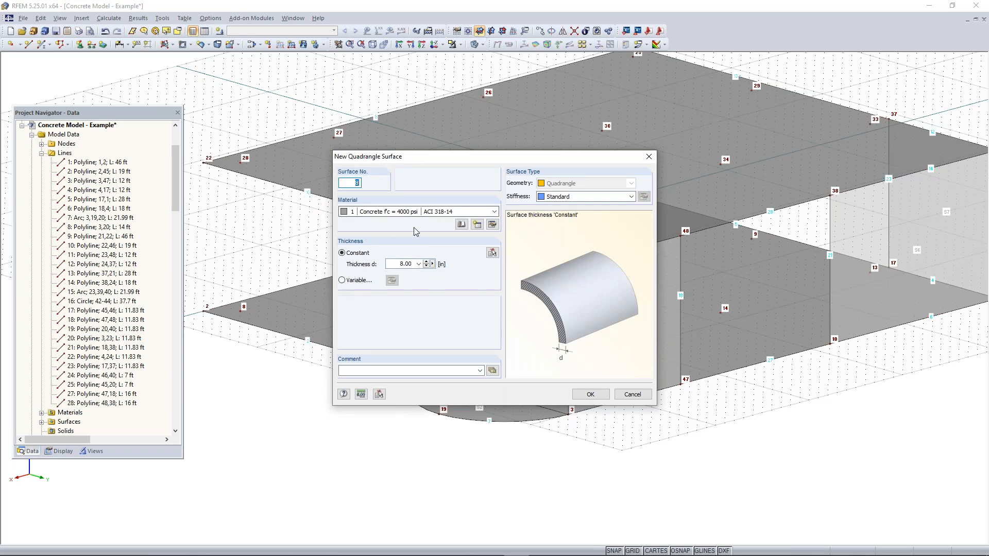
click(591, 394)
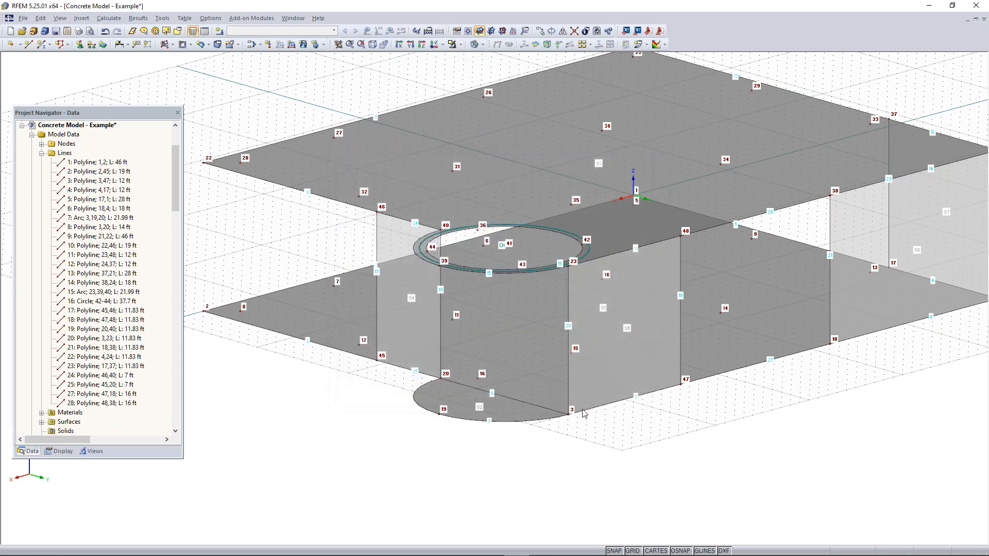
click(547, 418)
click(568, 386)
click(535, 269)
click(441, 351)
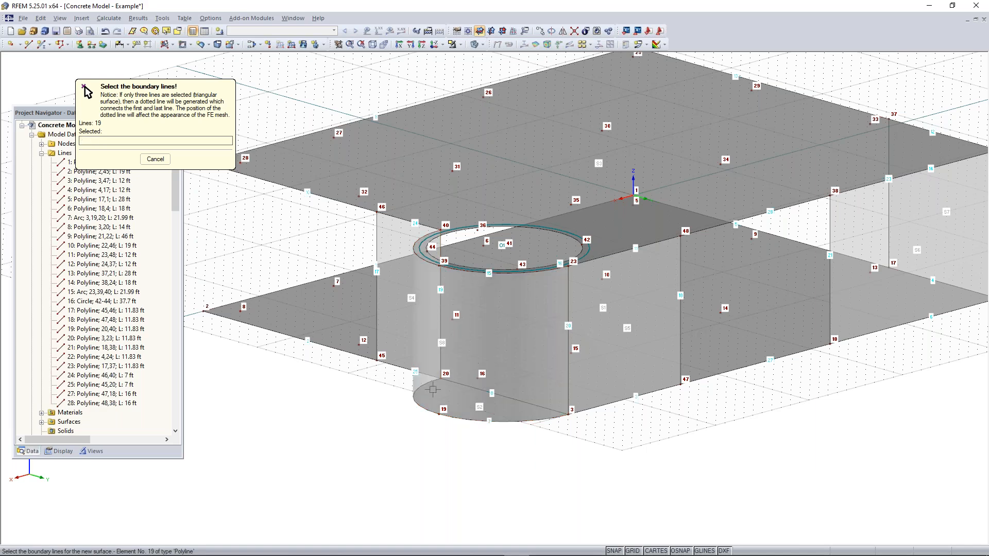
right_click(492, 432)
Examine the curved wall and the plane walls from several sides
click(554, 301)
ctrl+middle_drag(554, 301, 193, 368)
right_click(193, 369)
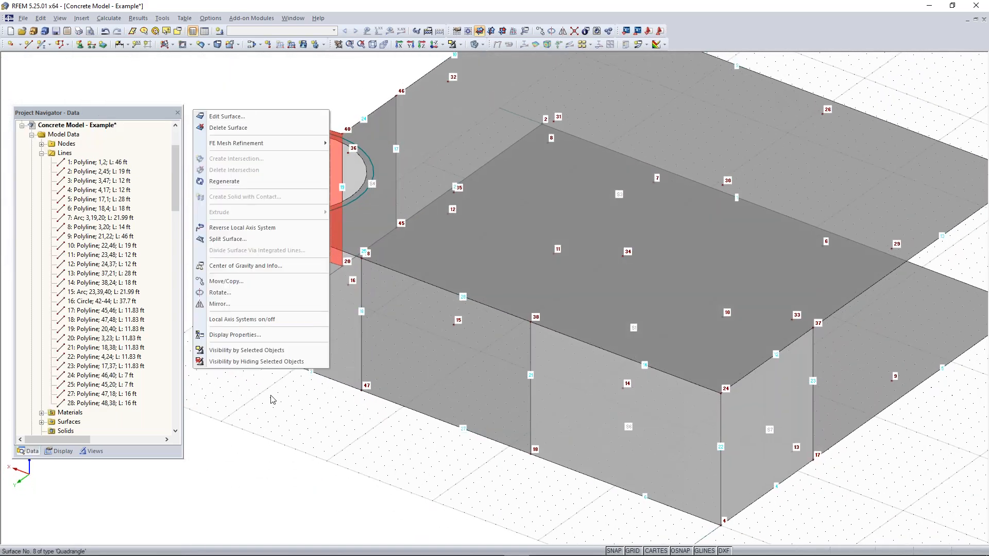
click(296, 411)
middle_drag(299, 394, 493, 353)
click(245, 272)
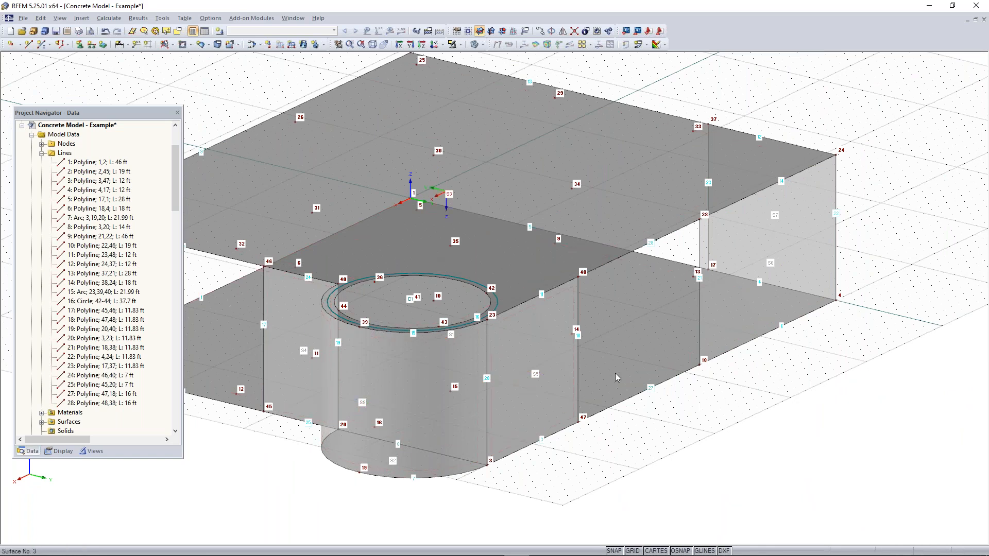
Move the work plane origin to node 18 and make the YZ plane the current work plane
middle_drag(759, 395, 643, 410)
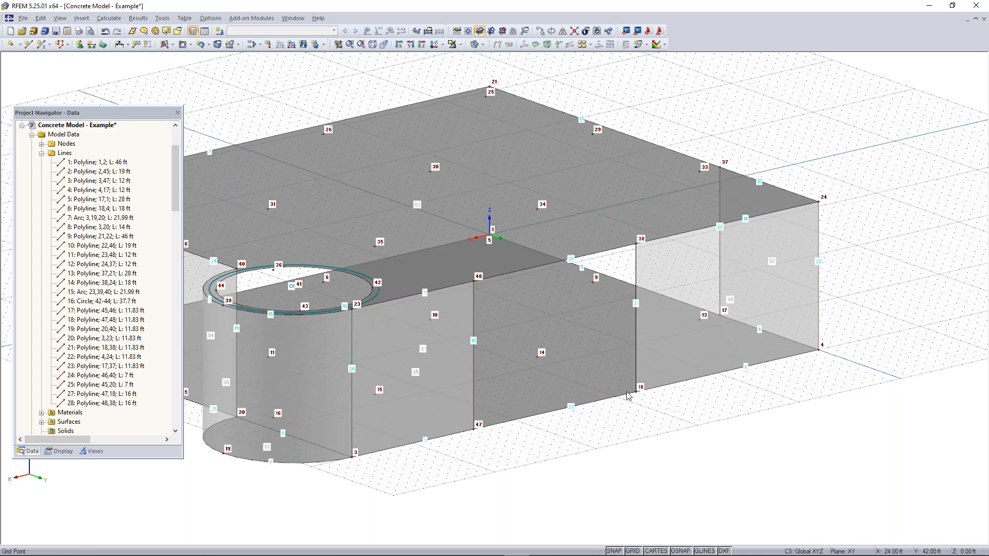
scroll(633, 325, down, 1)
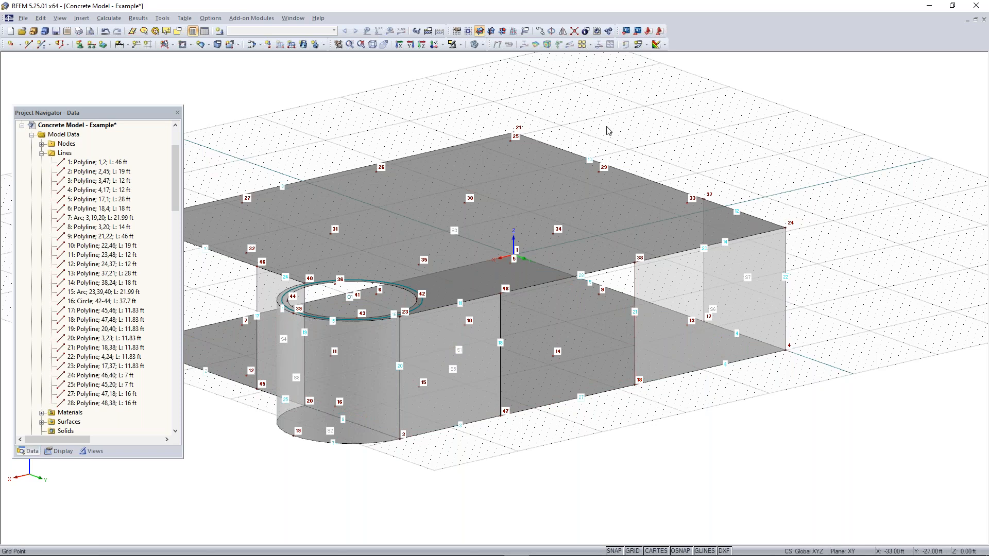
click(468, 32)
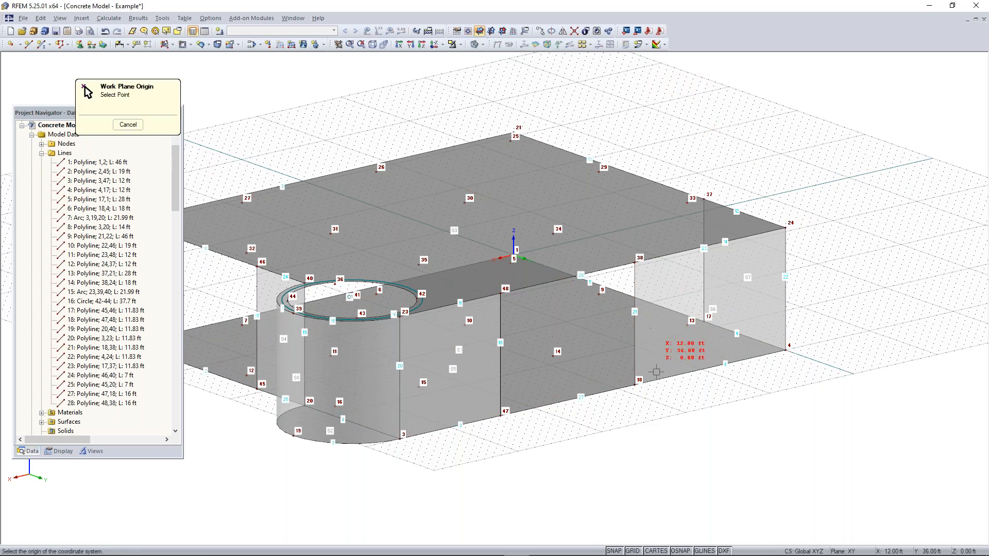
click(635, 384)
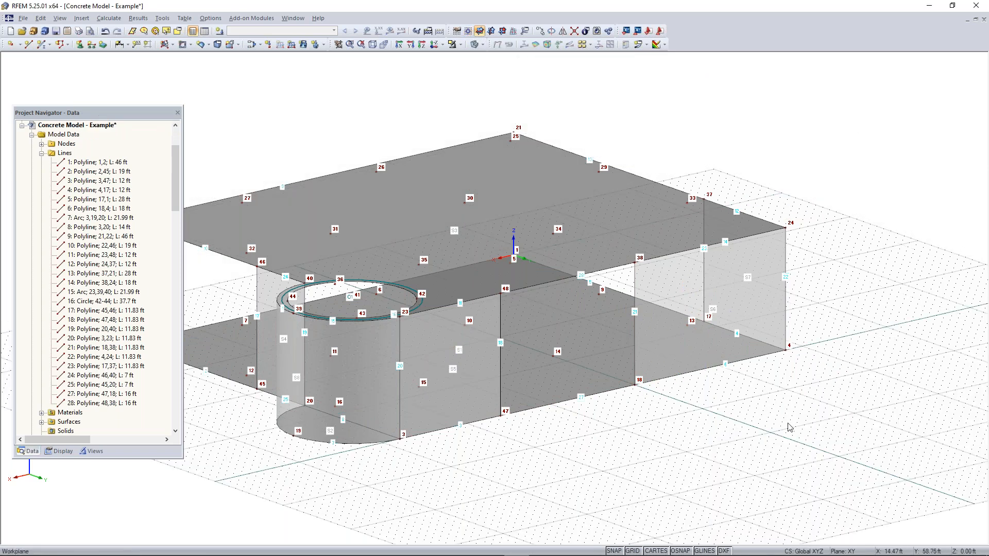
scroll(688, 435, up, 1)
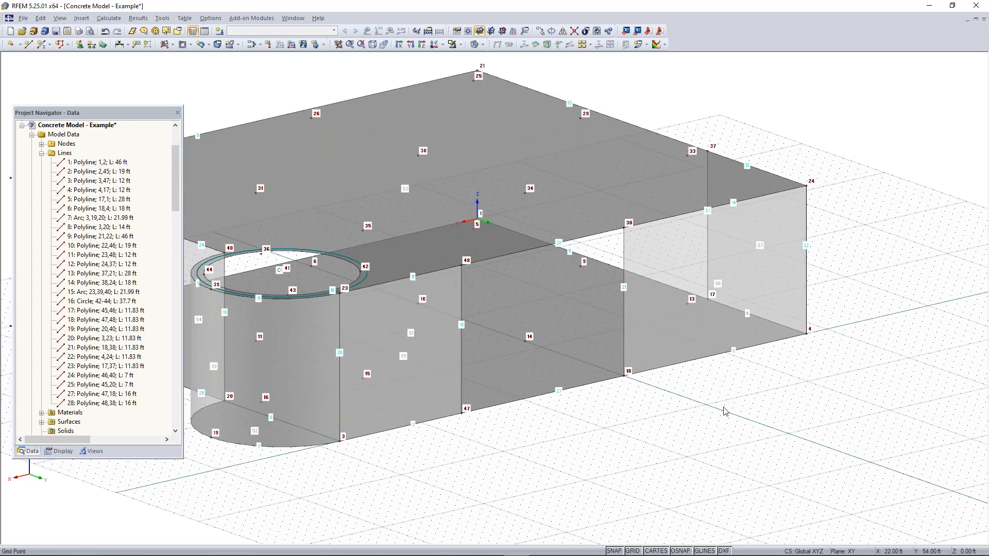
click(490, 31)
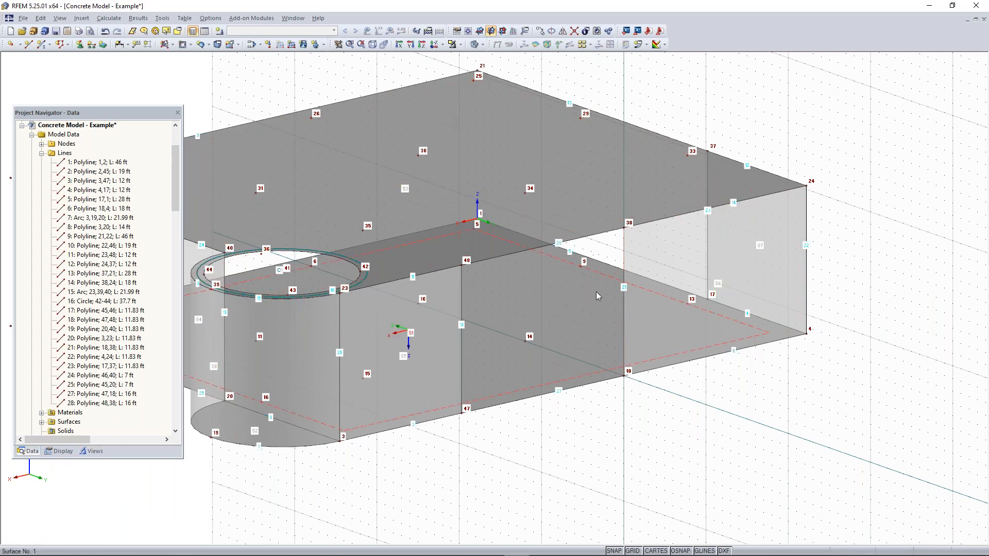
Create a rectangular wall surface in the YZ plane from node 18 to the opposite upper corner at node 34
click(173, 44)
click(173, 44)
click(593, 394)
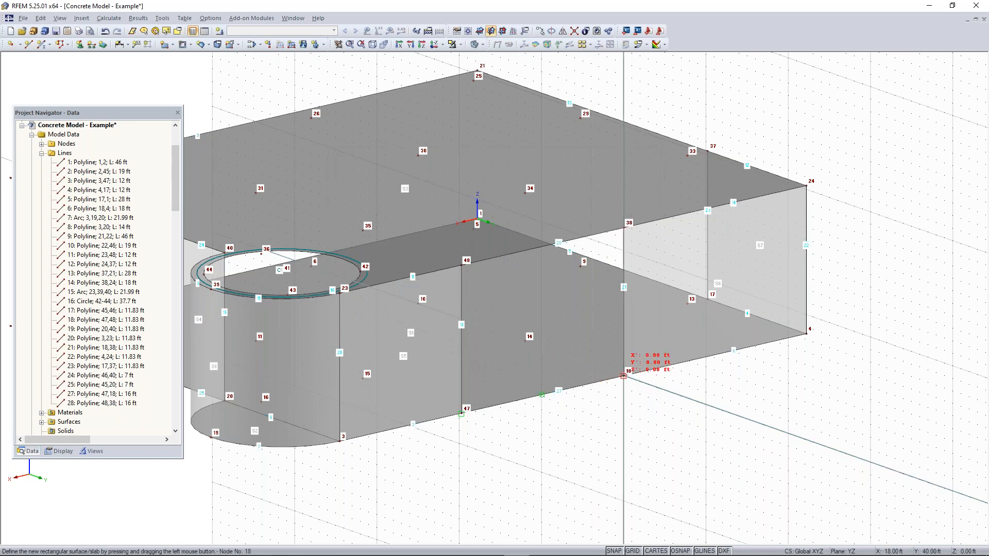
click(623, 376)
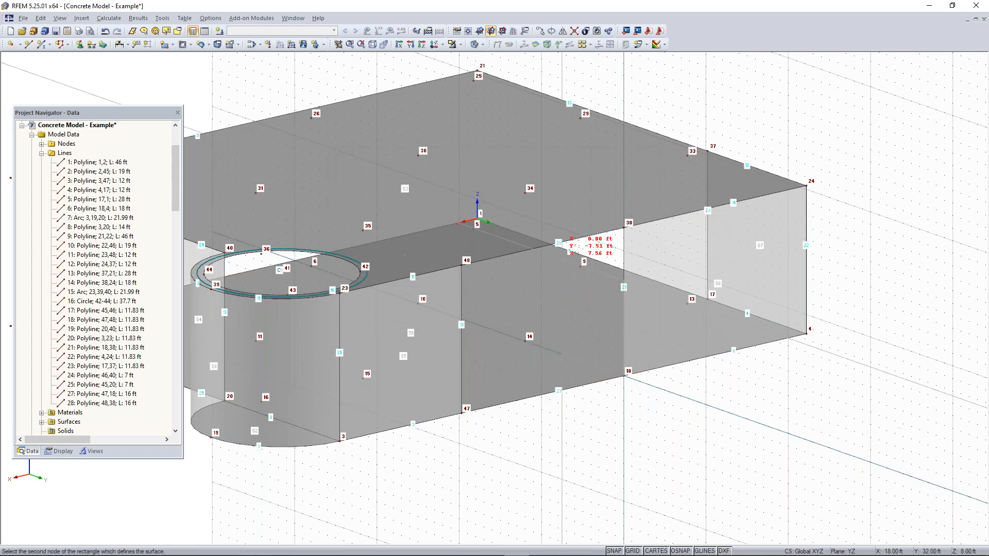
click(525, 193)
key(Escape)
Set the work plane back to XY and draw a vertical line from node 5 up to node 25
ctrl+middle_drag(676, 439, 701, 419)
click(480, 32)
ctrl+middle_drag(624, 391, 683, 453)
right_click(683, 489)
click(648, 490)
scroll(682, 454, down, 2)
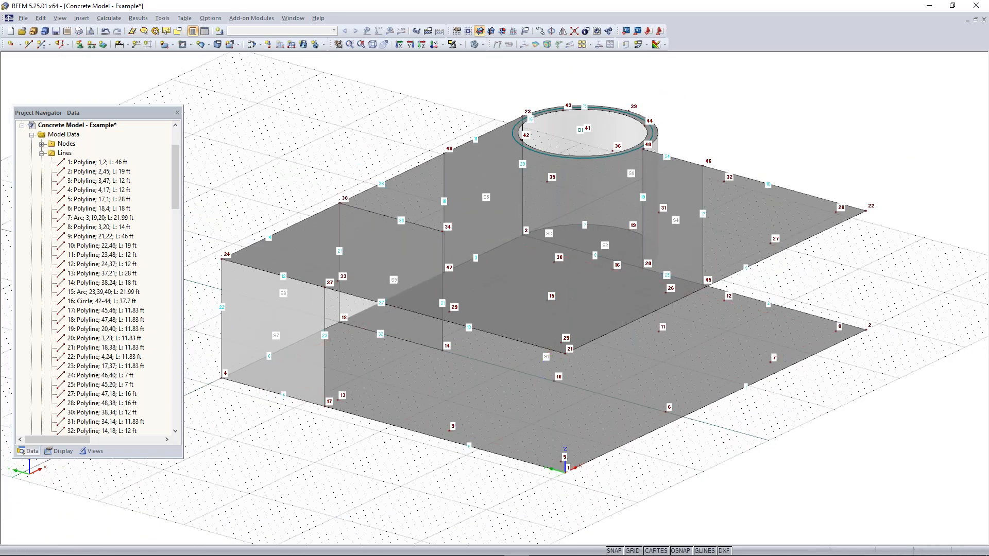
middle_drag(553, 507, 554, 486)
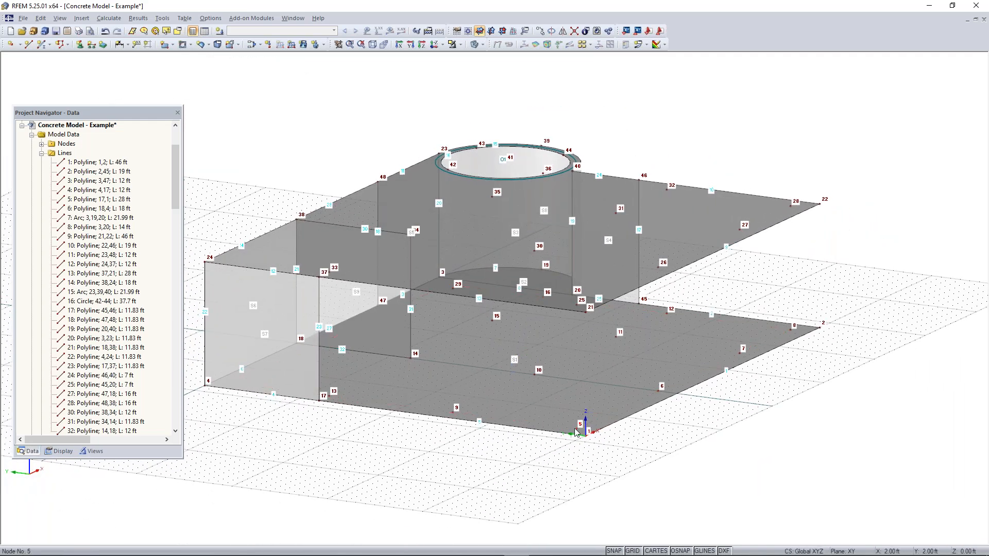
click(28, 45)
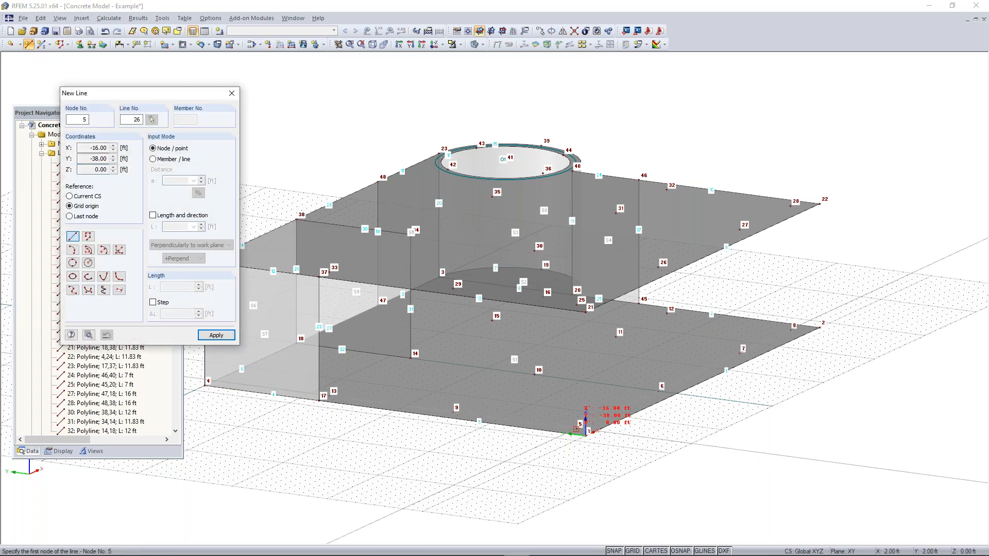
click(585, 430)
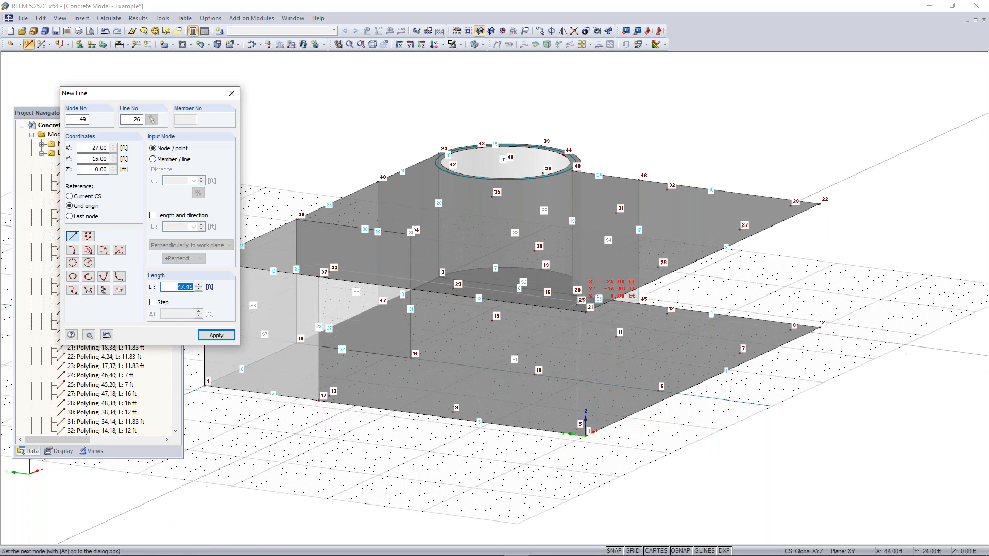
click(586, 307)
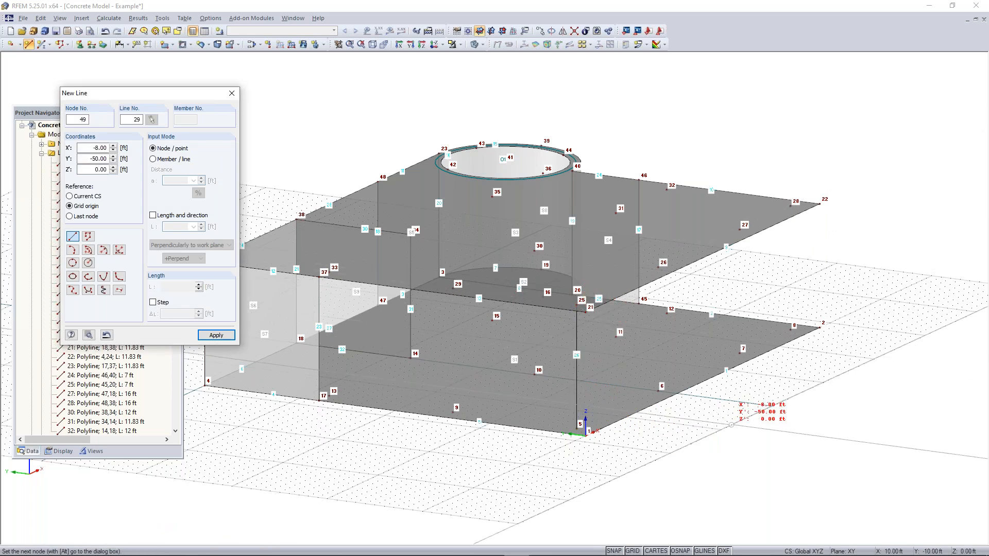
key(Escape)
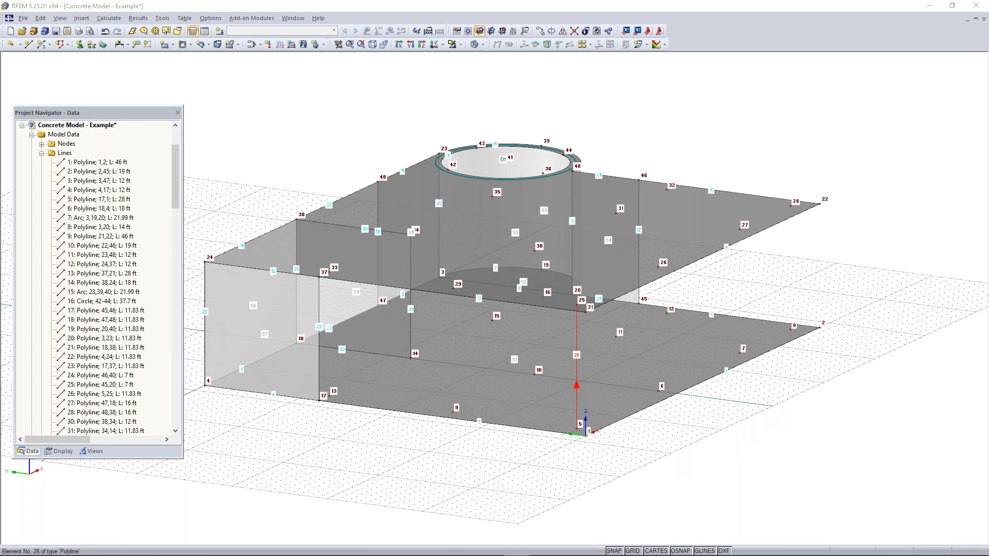
Add a beam member to the line between nodes 5 and 25 and choose a massive parametric rectangle as its cross-section
double_click(576, 361)
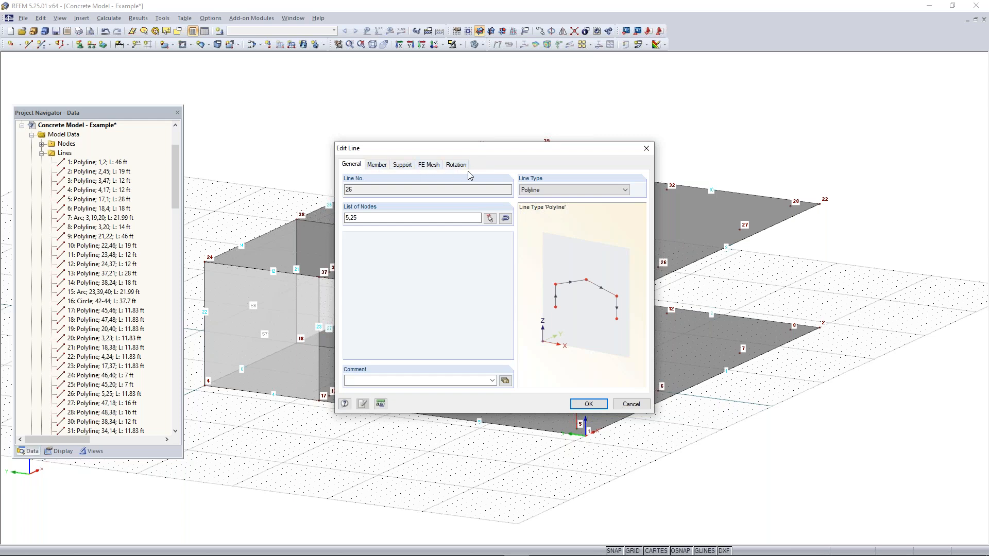
click(377, 166)
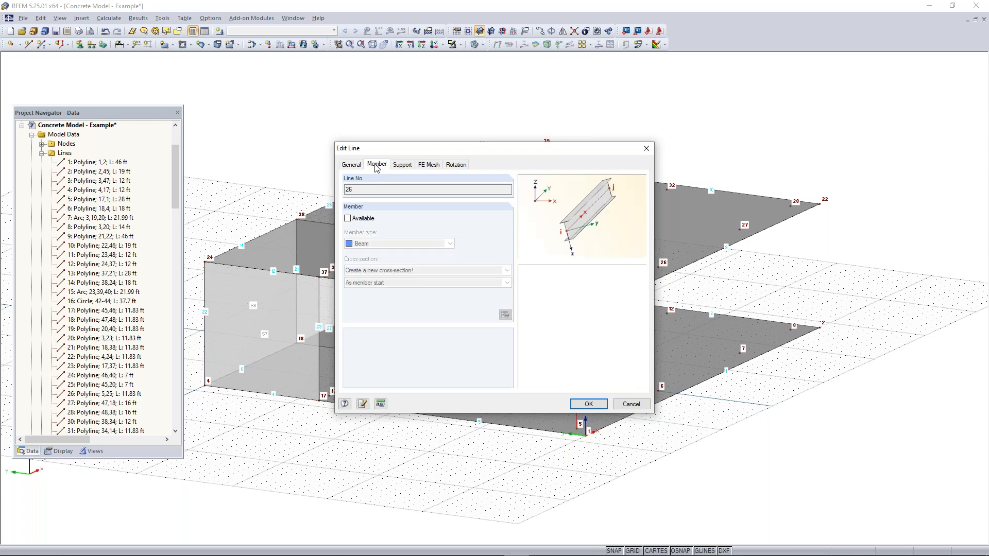
click(354, 221)
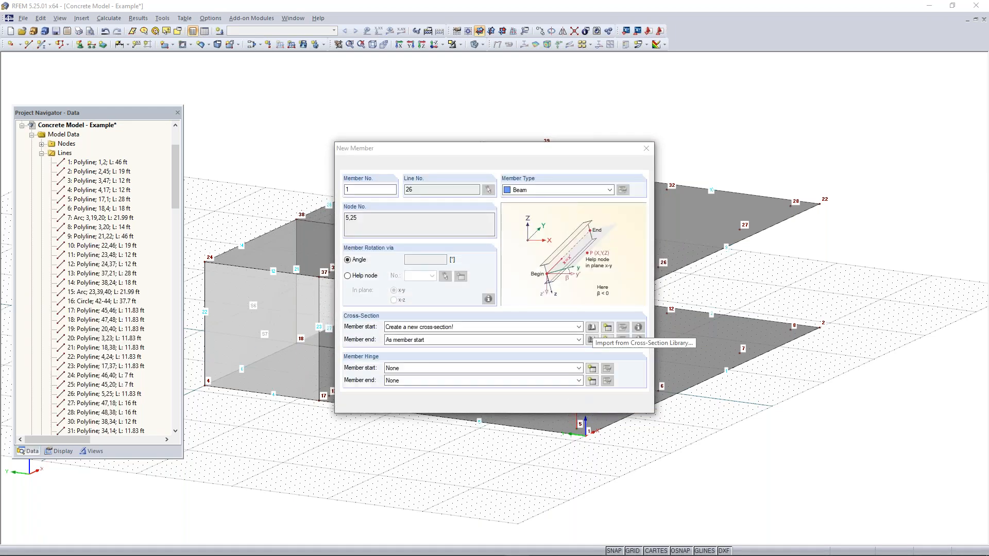
click(591, 340)
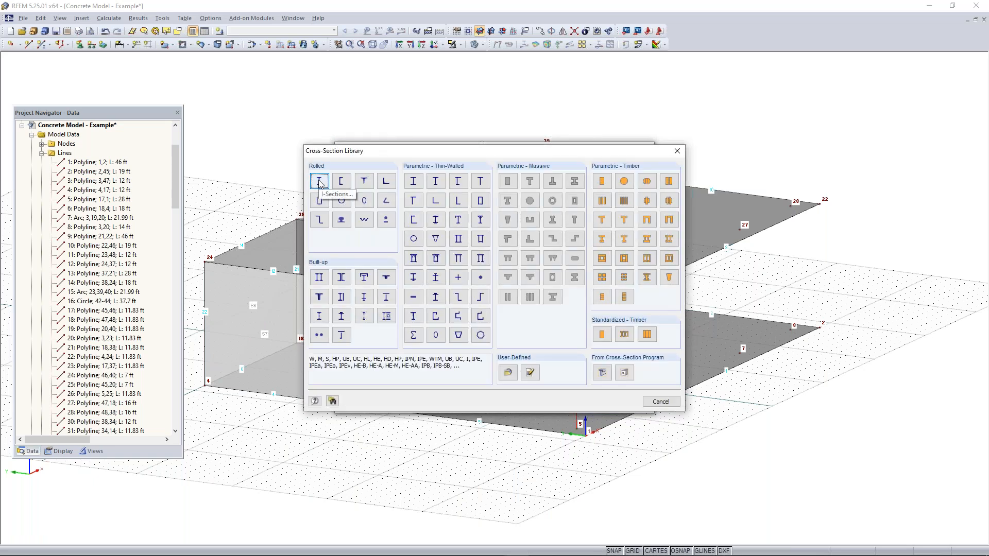
click(509, 186)
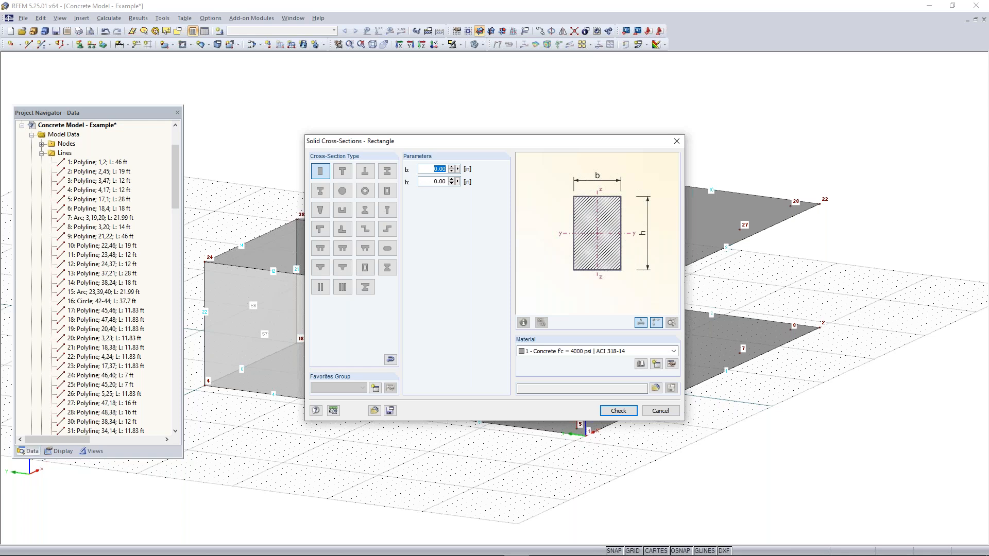
Size the rectangular section 12 in wide by 12 in high and finish the new member and line edits
text(12)
key(Tab)
text(12)
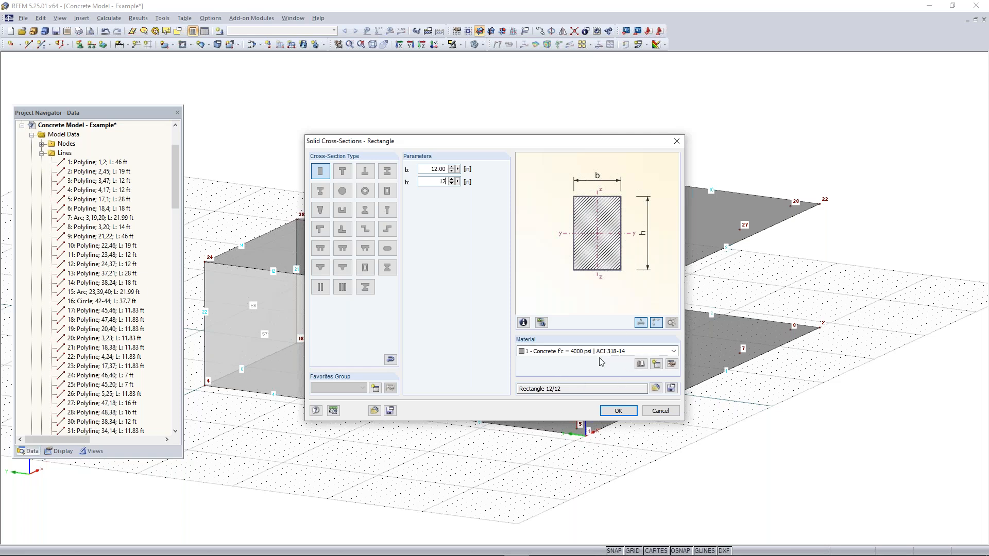
click(617, 411)
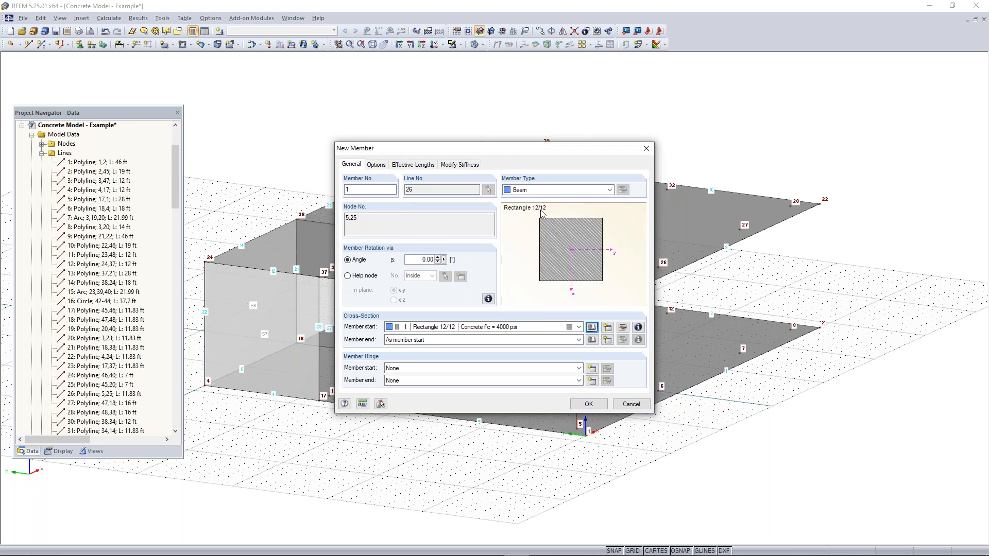
click(577, 405)
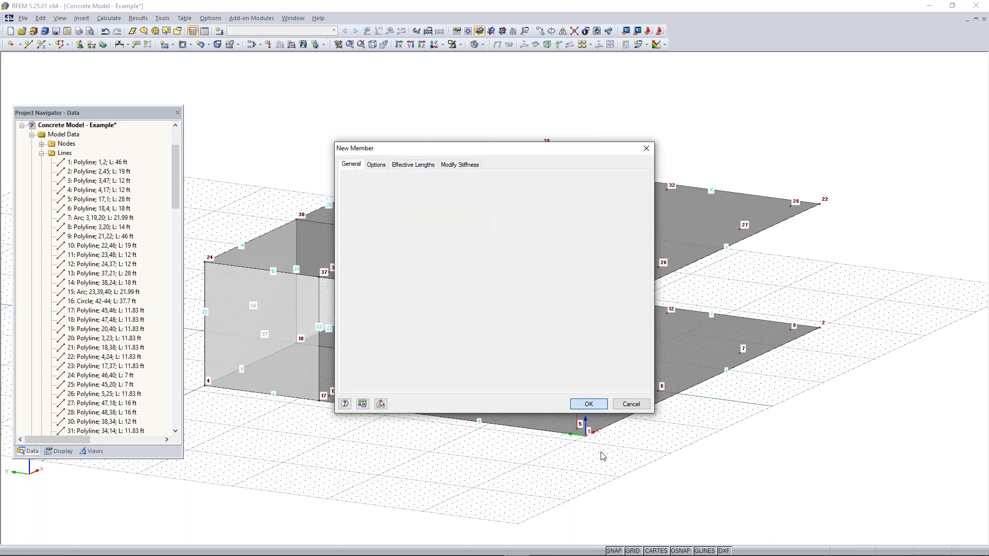
click(587, 405)
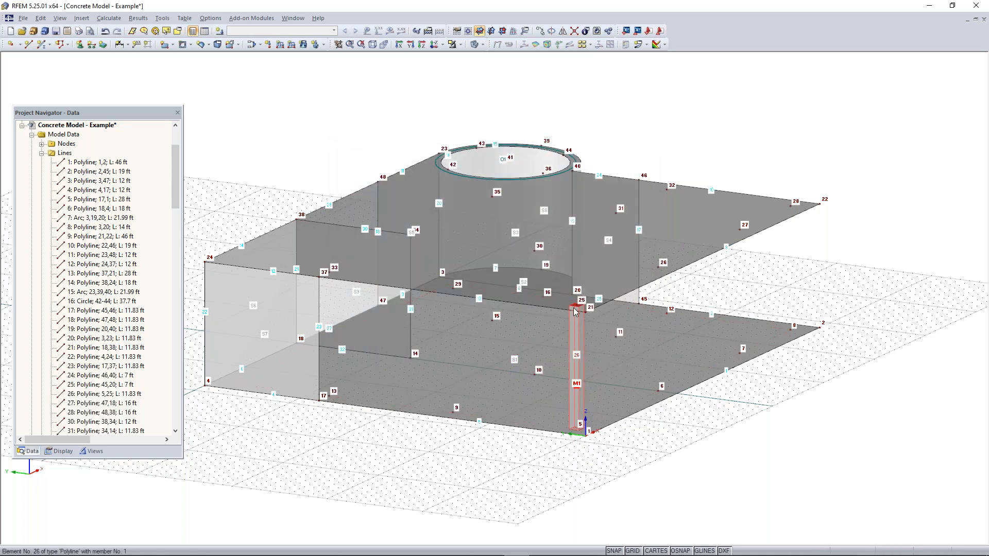
Copy the column between nodes 5 and 25 to node 6
scroll(574, 392, up, 3)
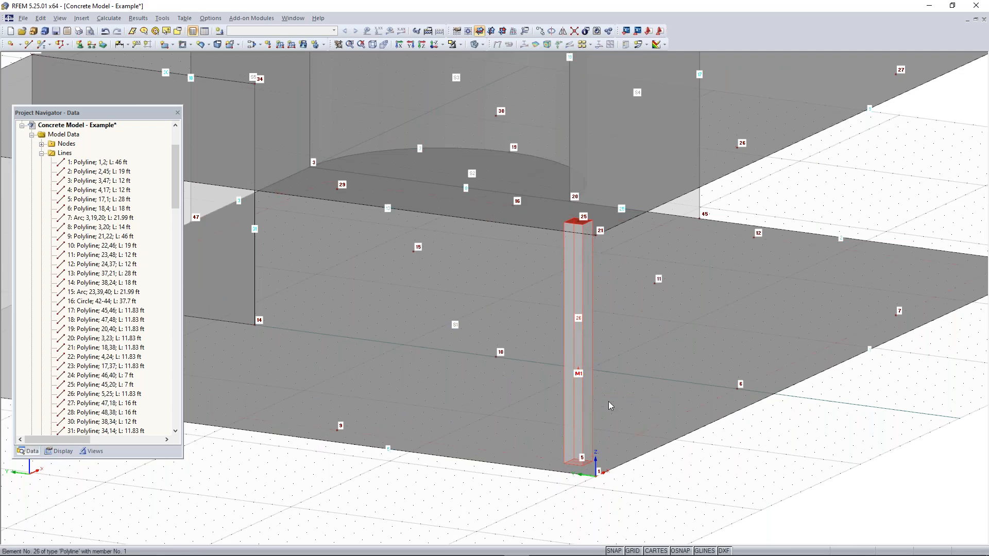
scroll(726, 449, down, 2)
middle_drag(691, 452, 552, 471)
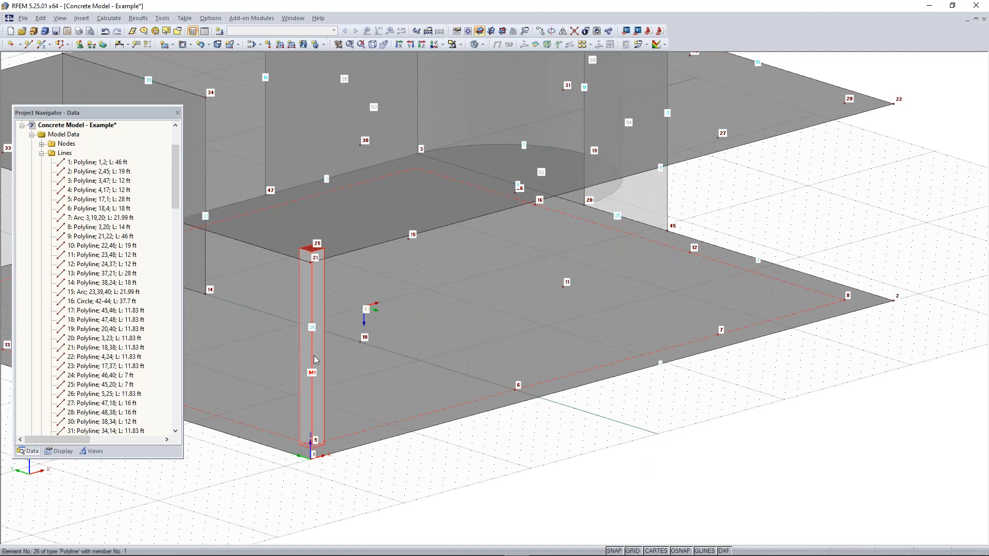
scroll(313, 355, down, 2)
middle_drag(298, 354, 387, 379)
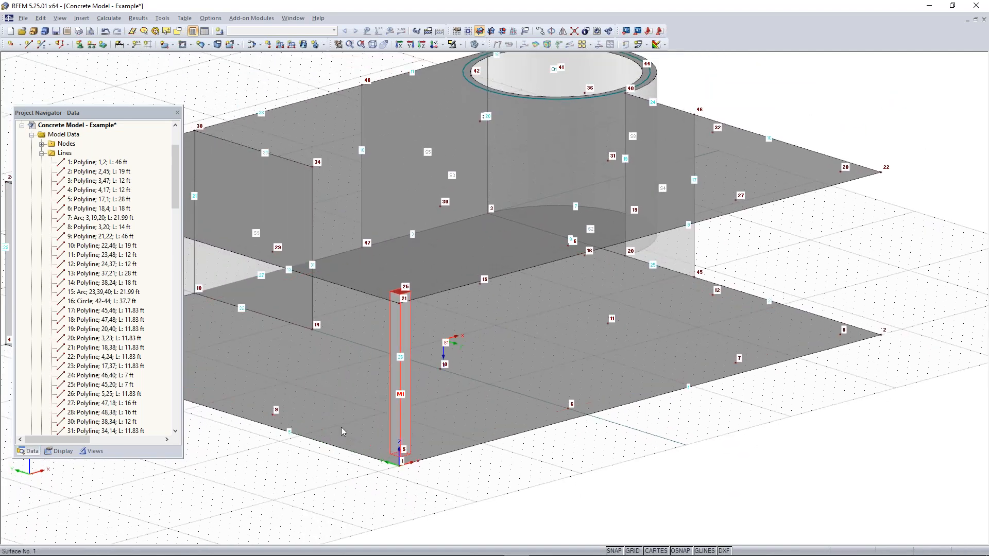
scroll(438, 487, up, 1)
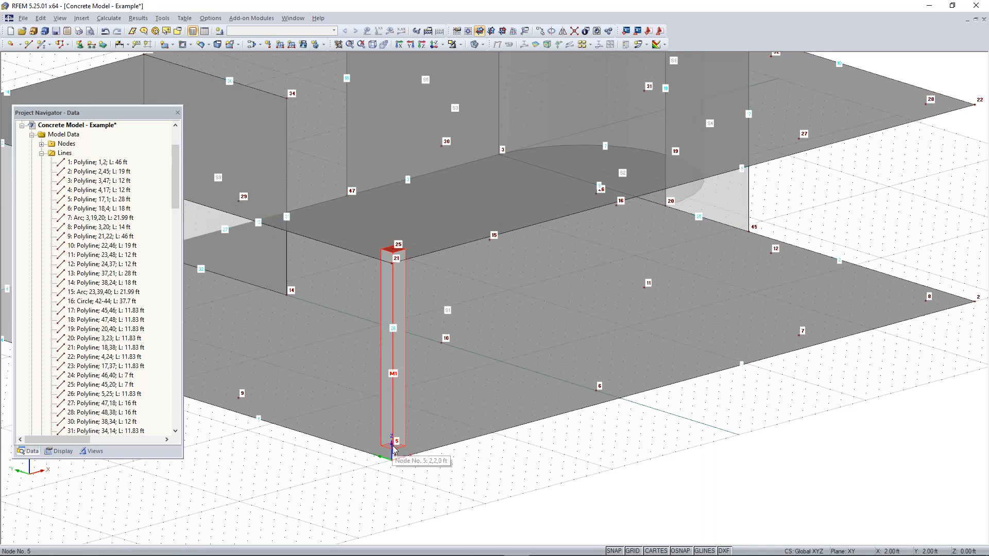
click(596, 390)
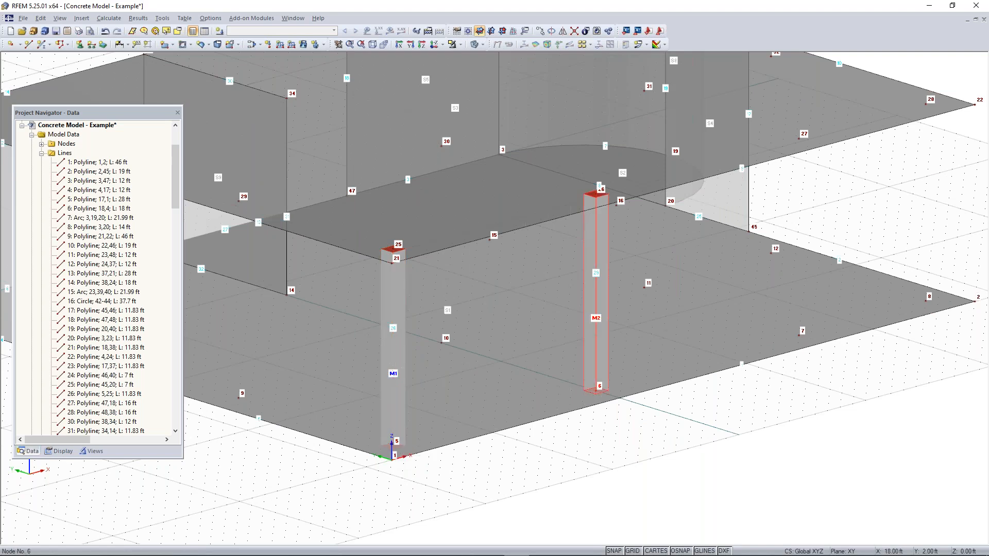
Try to copy the column at node 6 to node 7, and undo the displacements
middle_drag(698, 441, 553, 468)
click(434, 441)
click(412, 404)
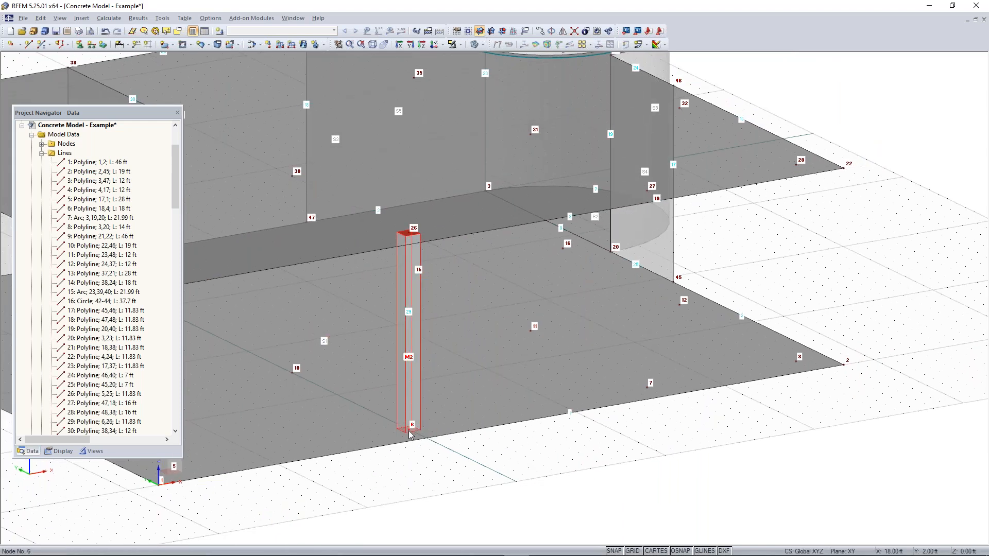
drag(411, 427, 649, 387)
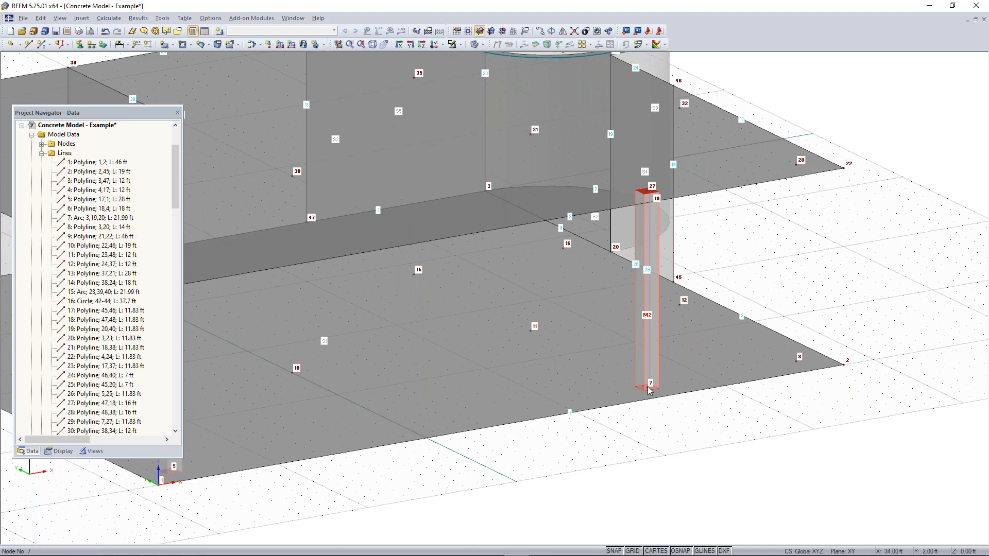
drag(523, 400, 394, 424)
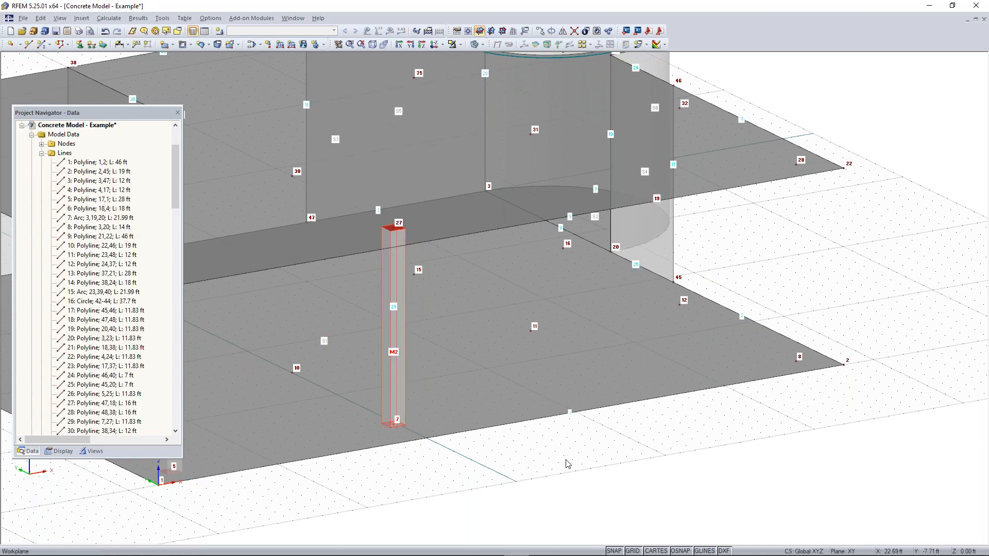
key(ctrl+z)
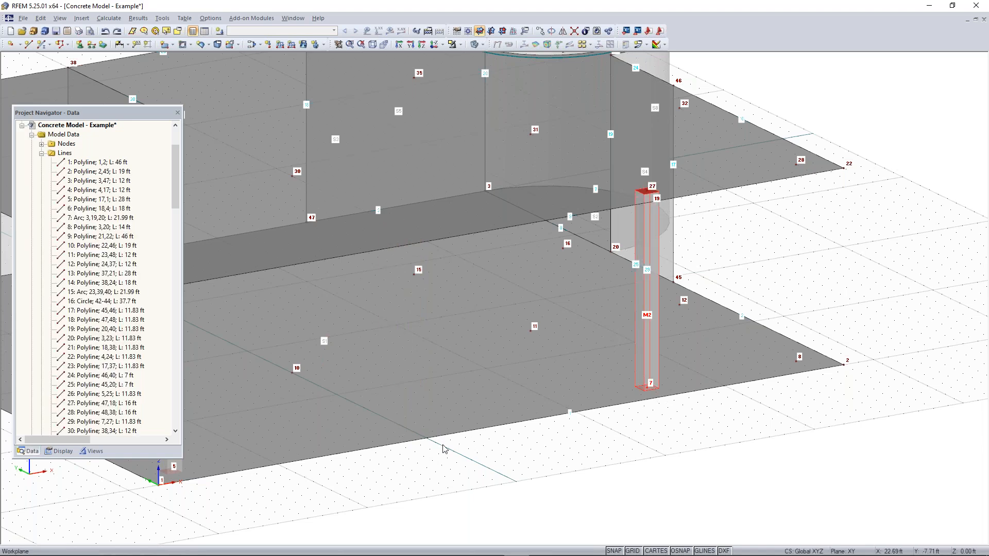
key(ctrl+z)
drag(409, 429, 647, 388)
key(ctrl+z)
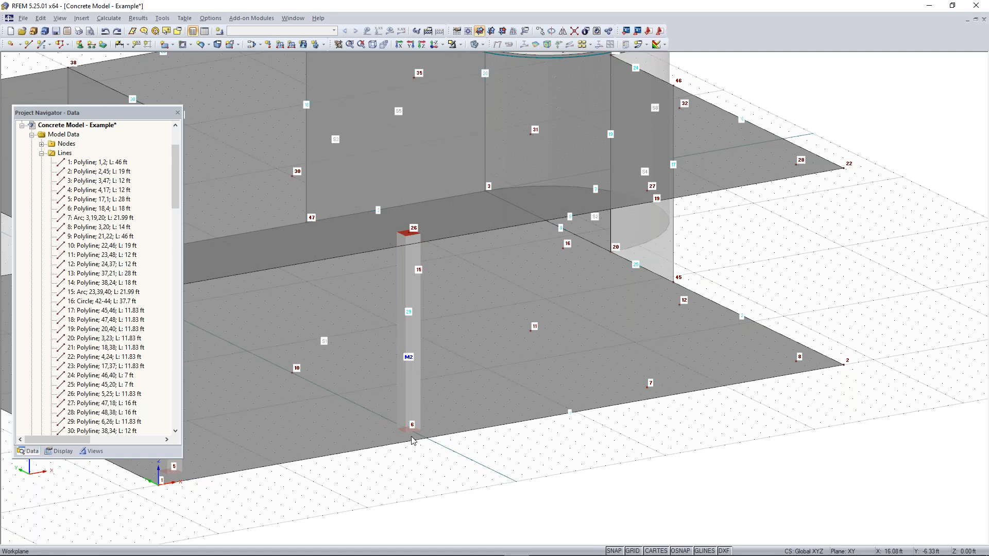
Copy the column at node 6 to node 7
click(410, 435)
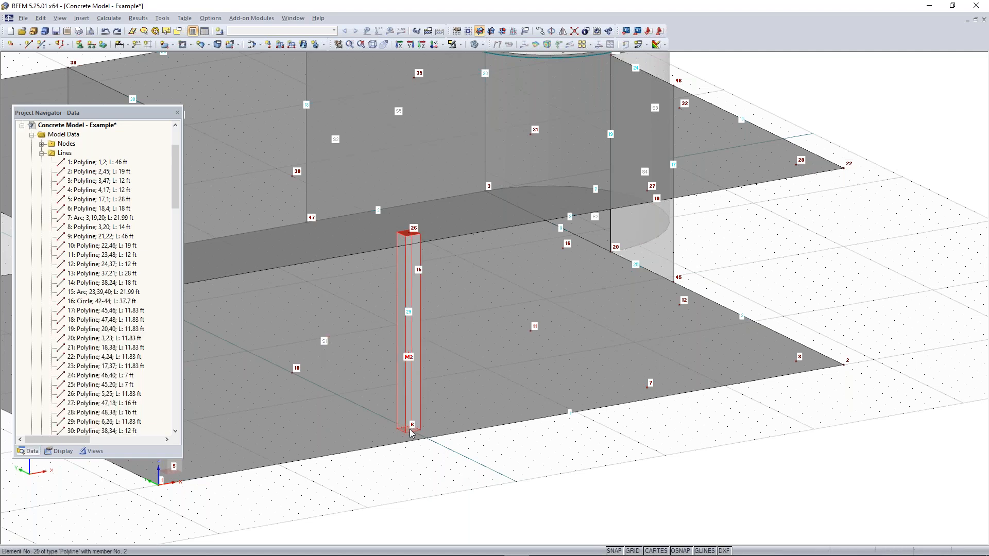
ctrl+drag(410, 432, 650, 389)
middle_drag(649, 388, 474, 447)
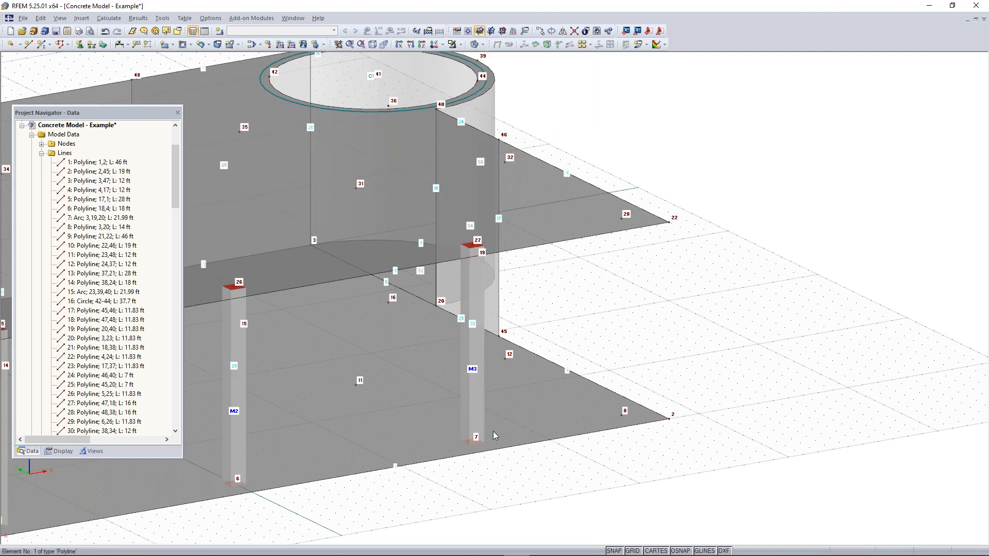
Undo the mistaken move of the node 7 column and copy it to node 8 instead
drag(475, 447, 623, 417)
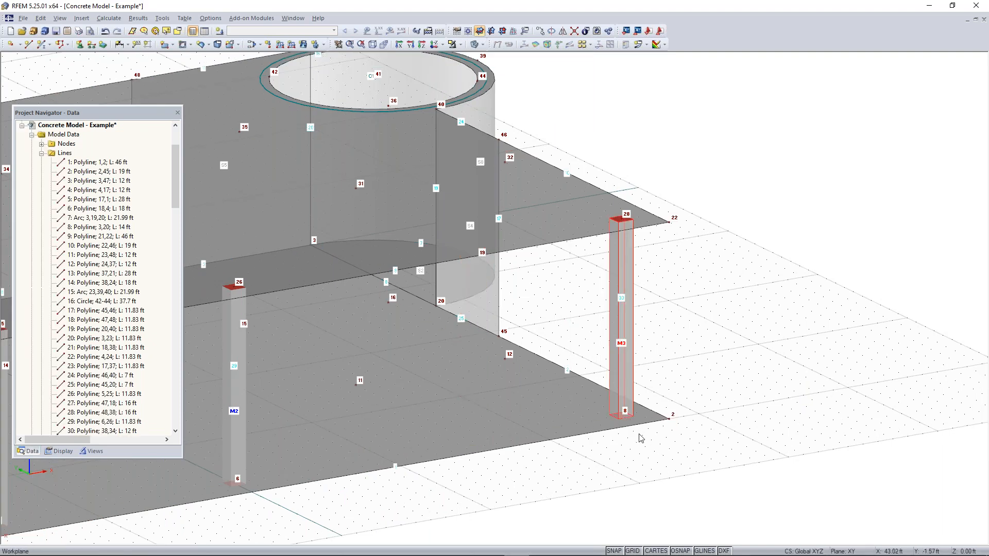
key(ctrl+z)
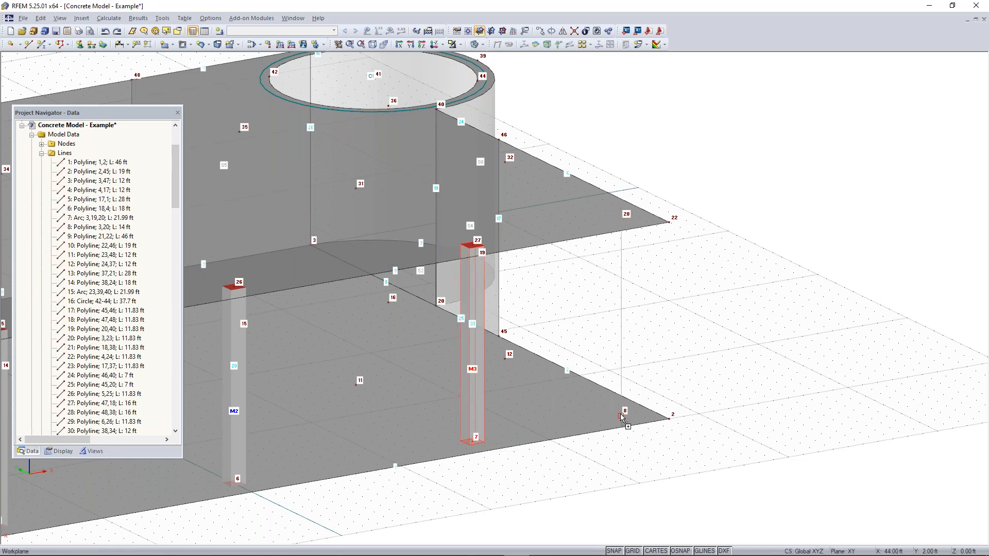
ctrl+drag(472, 441, 622, 415)
click(711, 405)
scroll(439, 472, down, 3)
middle_drag(407, 490, 579, 457)
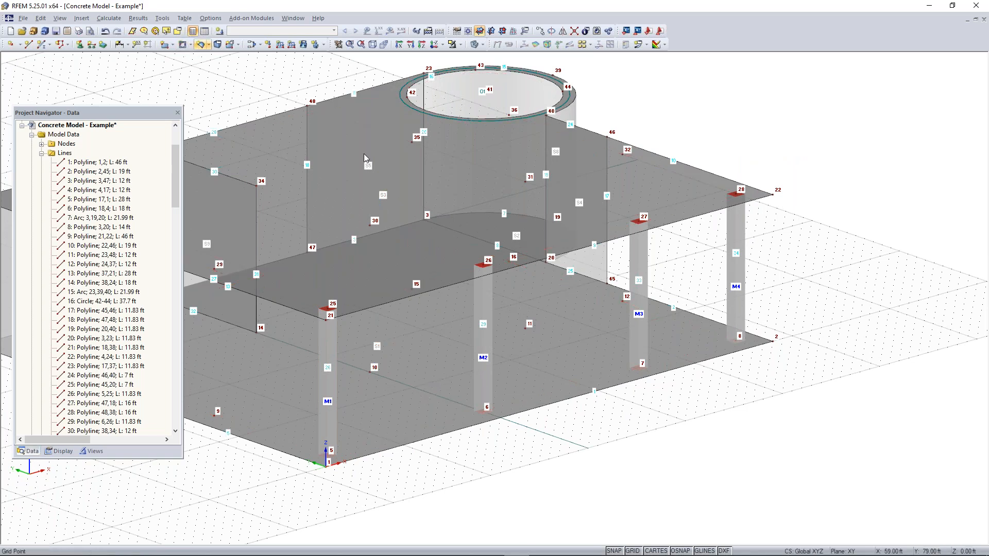
Select all members with the Rectangle 12/12 cross-section and copy the row of four columns to nodes 9 through 12
scroll(530, 268, down, 1)
middle_drag(530, 267, 666, 306)
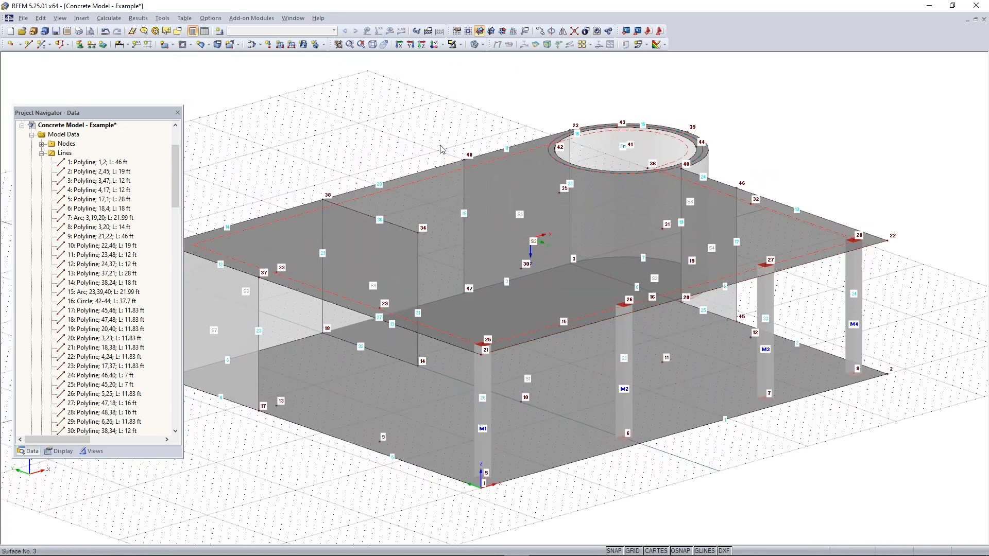
click(178, 32)
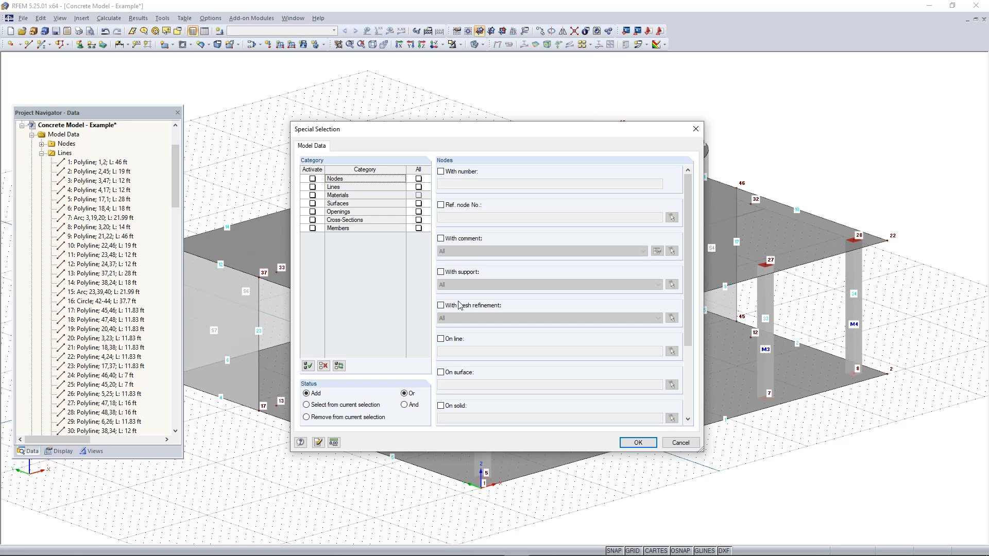
click(312, 228)
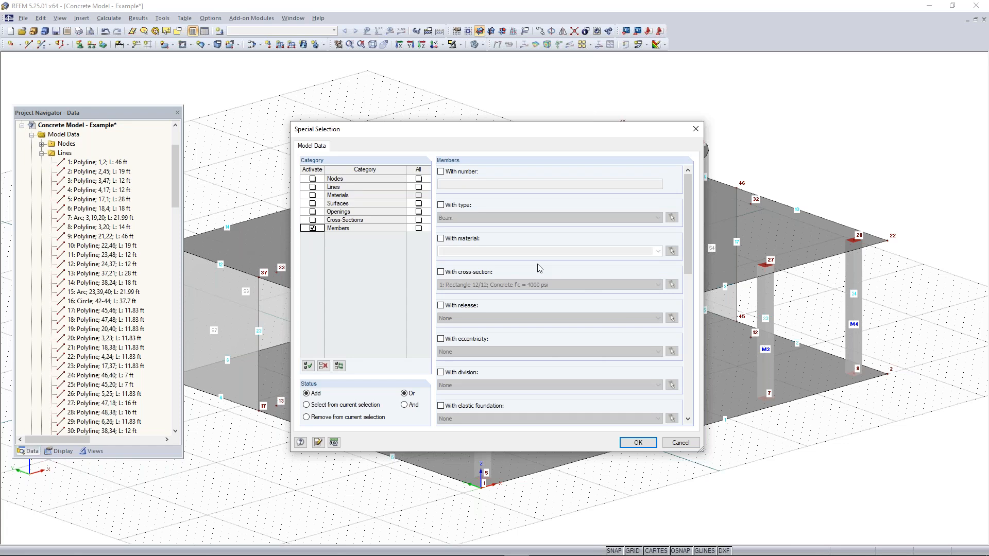
click(441, 271)
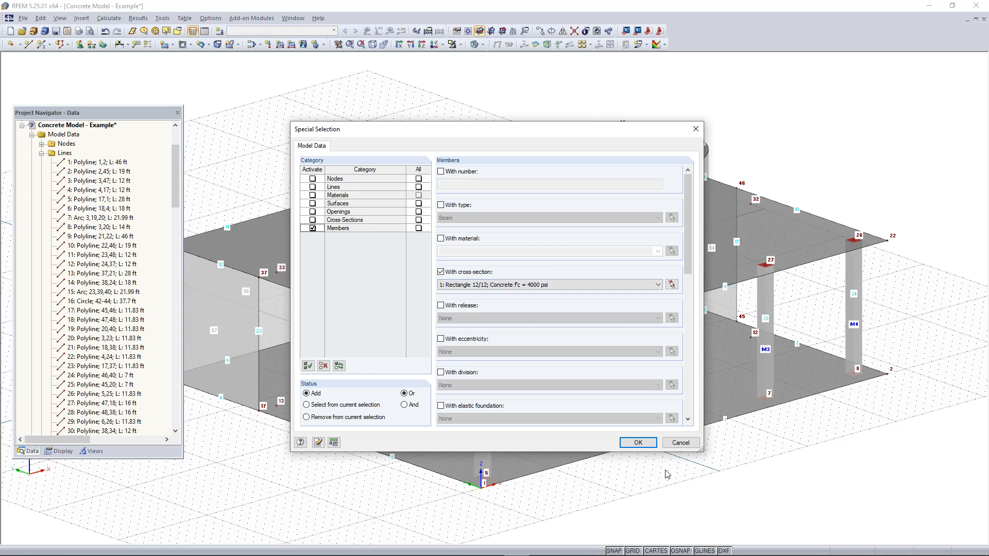
click(639, 443)
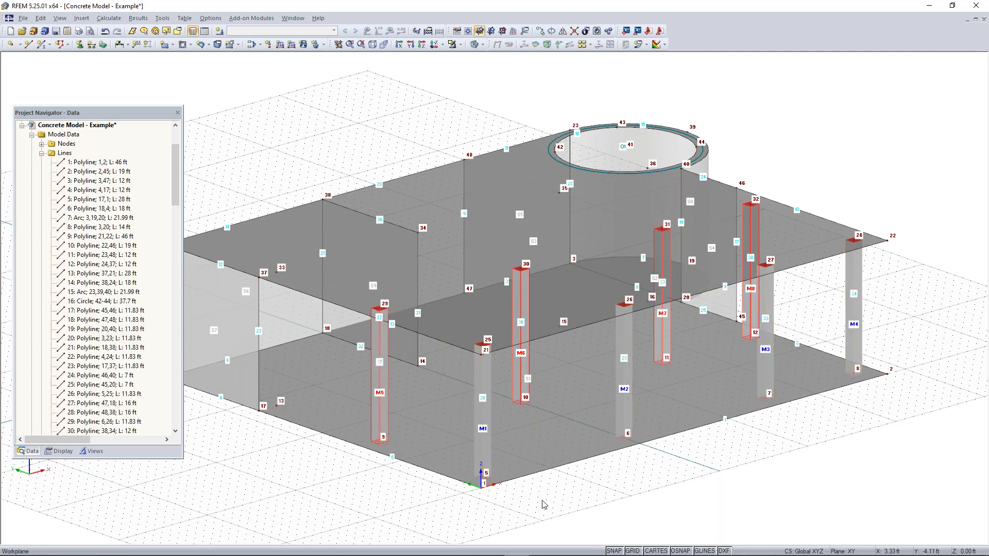
ctrl+middle_drag(555, 506, 501, 497)
right_click(500, 498)
click(773, 463)
ctrl+middle_drag(784, 450, 751, 498)
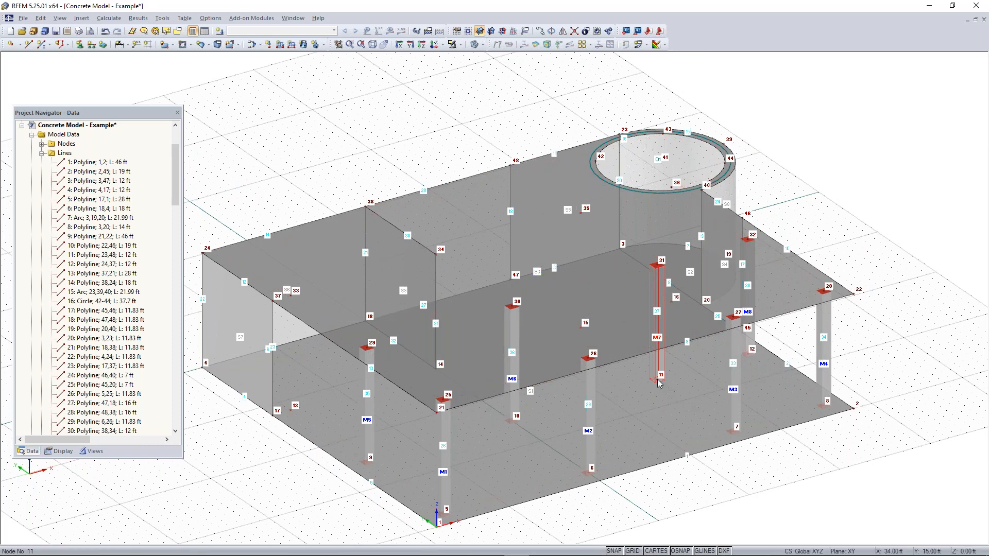
Copy the column at node 11 to node 15 and clear the selection
click(585, 324)
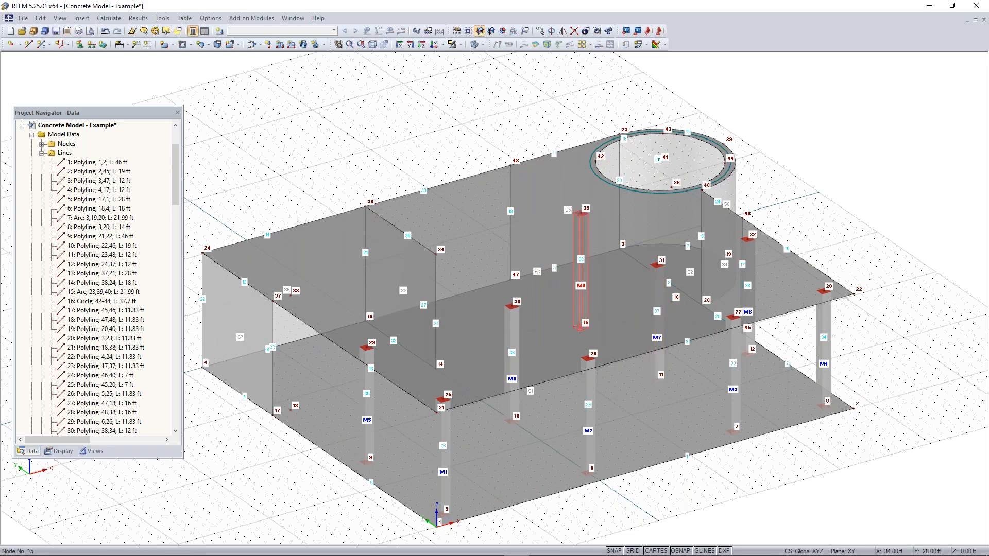
ctrl+middle_drag(692, 513, 708, 463)
right_click(707, 464)
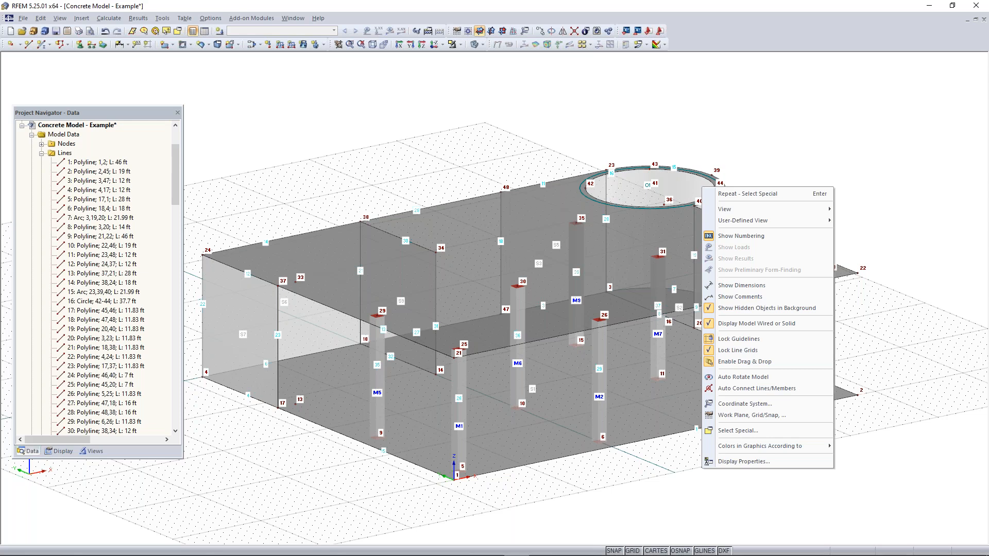
click(330, 175)
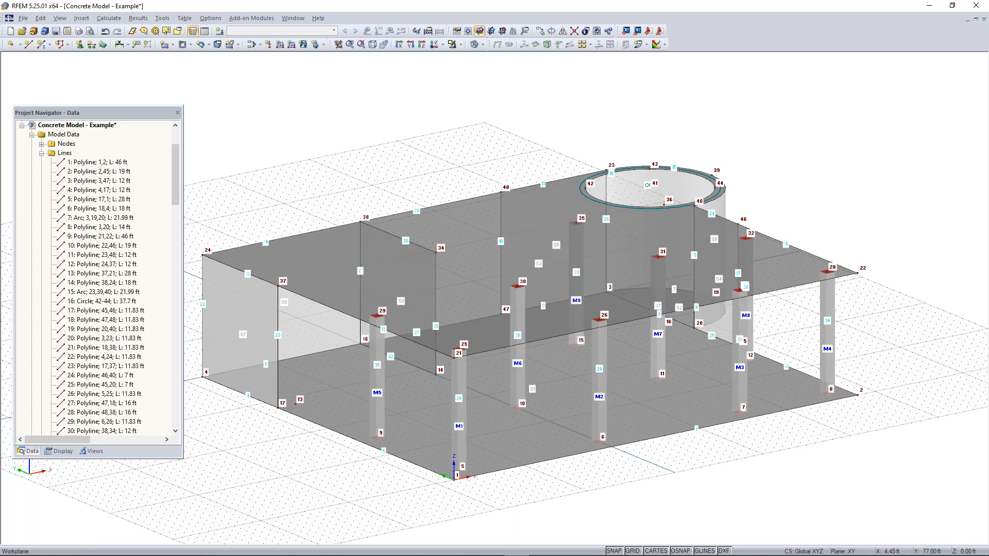
Start creating a new single member
click(42, 45)
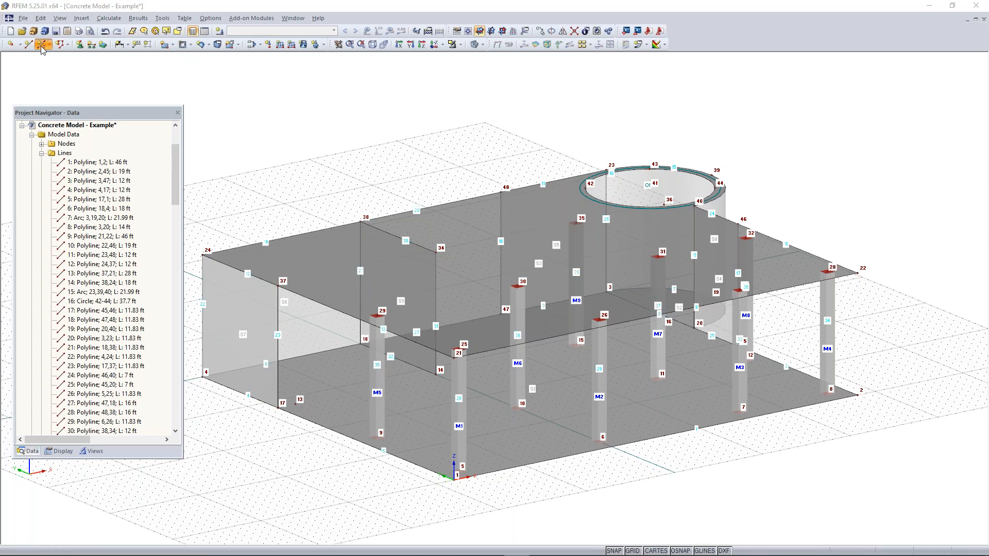
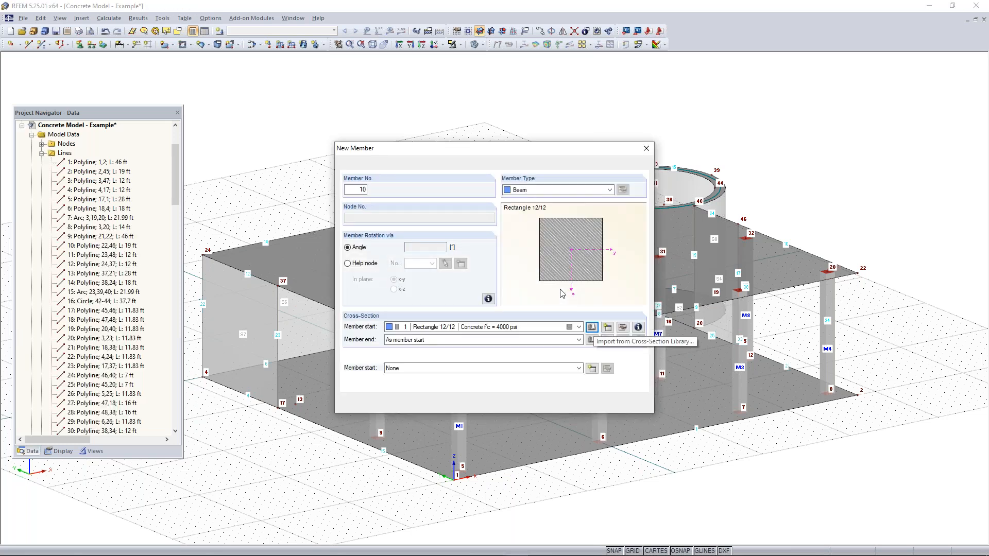
Define a solid rectangular cross-section 12 in wide and 12 in high in Concrete f'c = 4000 psi for the new member
click(567, 329)
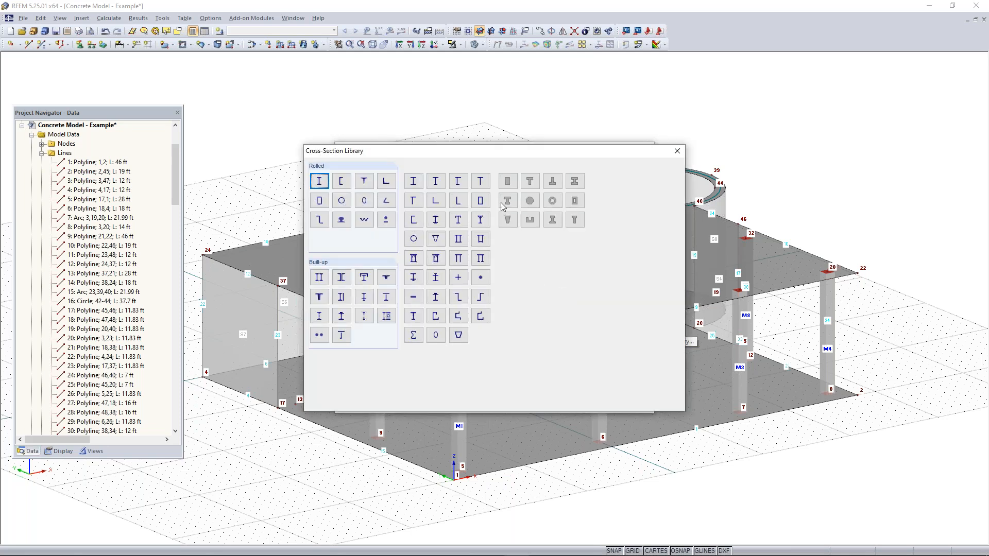
click(508, 182)
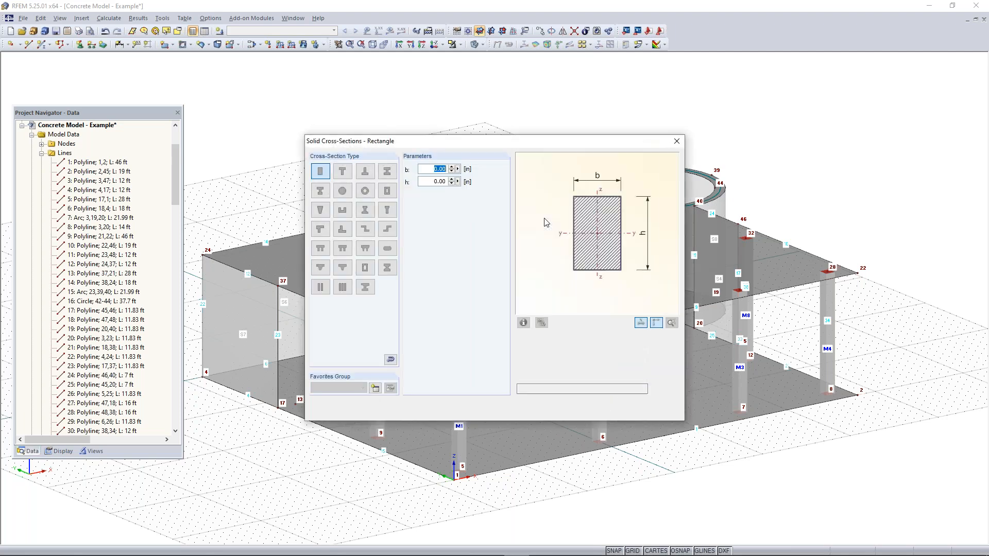
text(12)
key(Tab)
text(12)
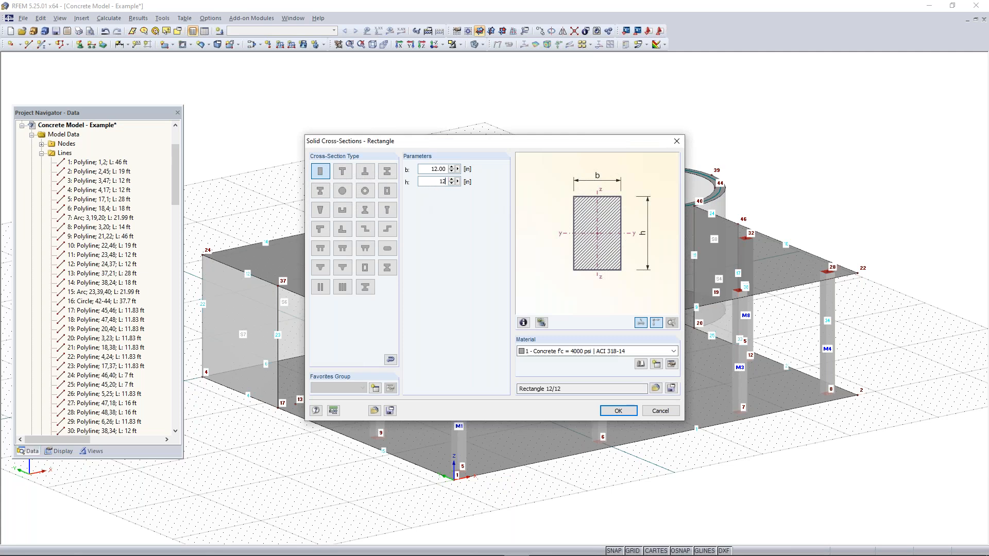
click(618, 411)
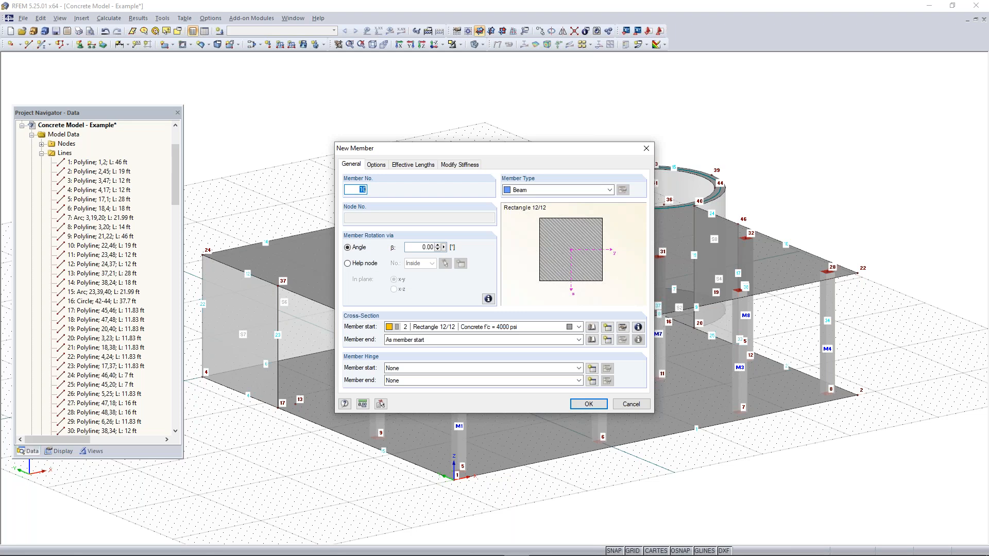
Make the new member a rib on the +z-side of the surface with L/8 integration widths on both sides
click(569, 190)
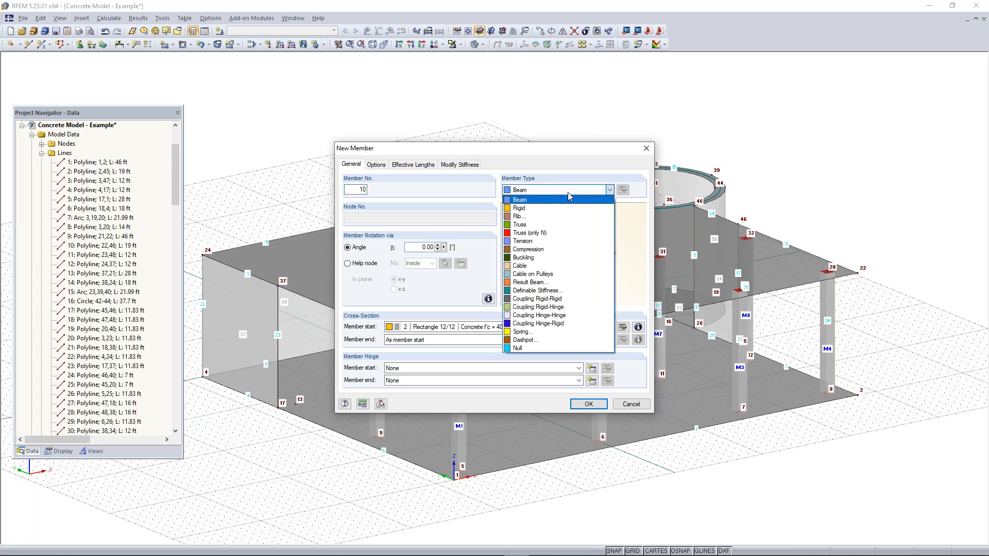
click(534, 216)
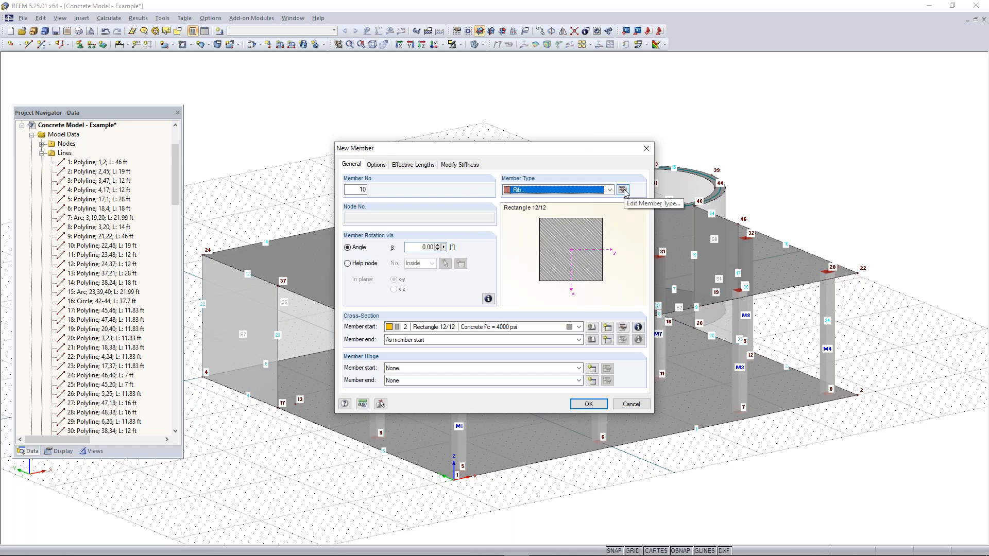
click(623, 190)
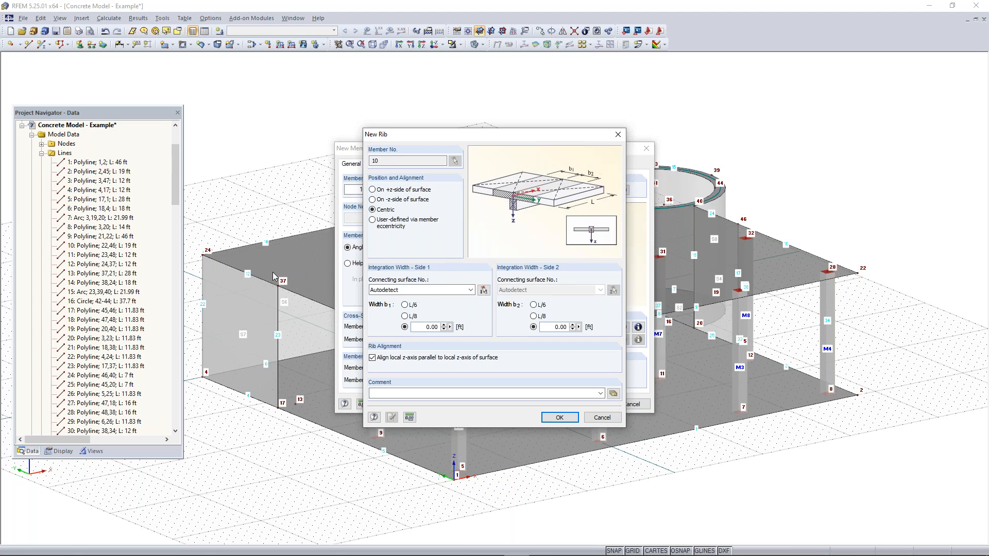
click(371, 190)
click(404, 316)
click(534, 317)
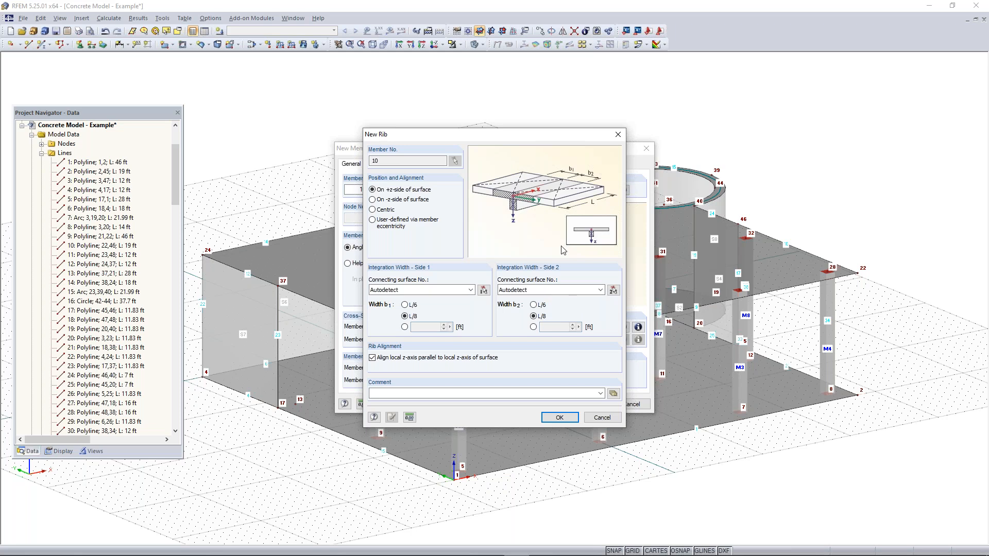
click(557, 419)
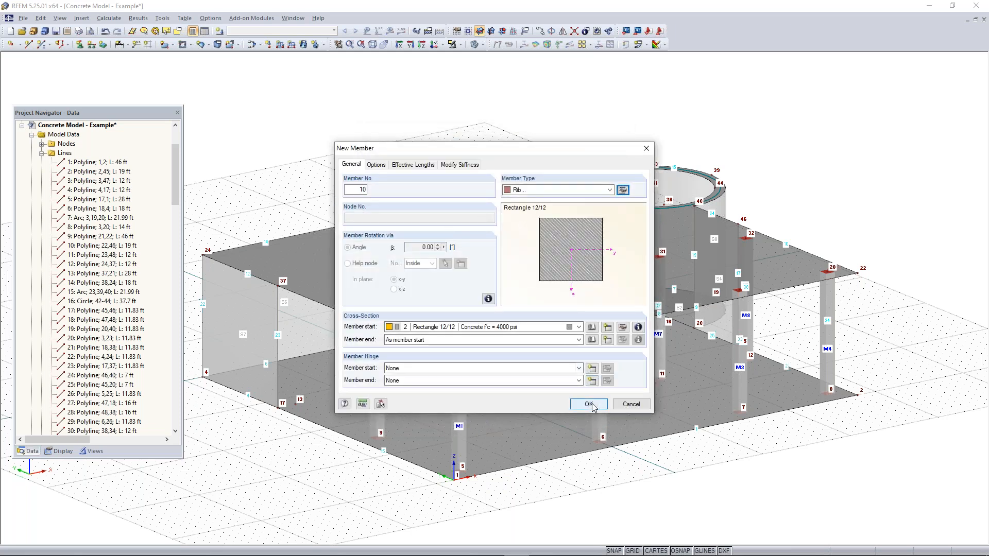
Try to place the rib on the vertical line between nodes 34 and 14, and undo the placement
click(592, 404)
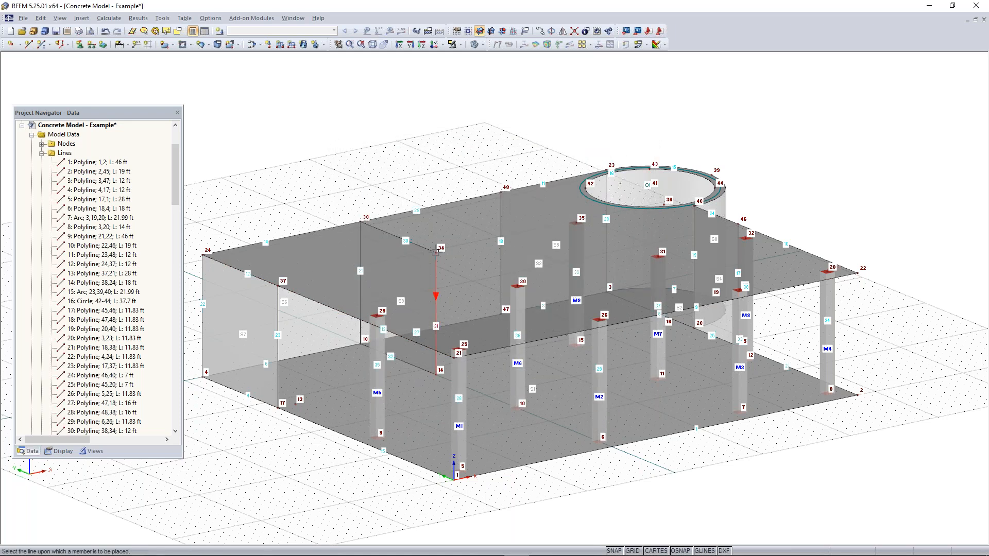
click(436, 252)
key(Escape)
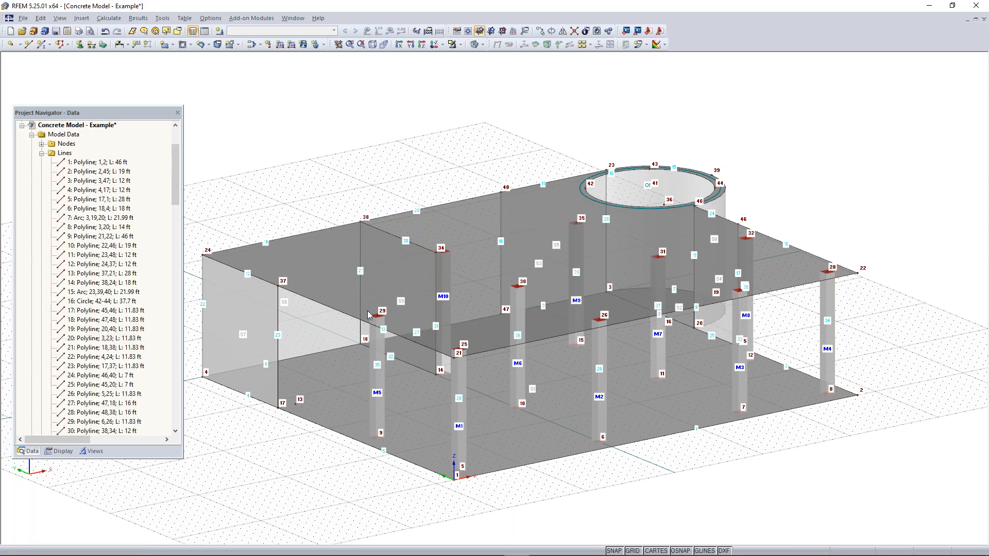
key(ctrl+z)
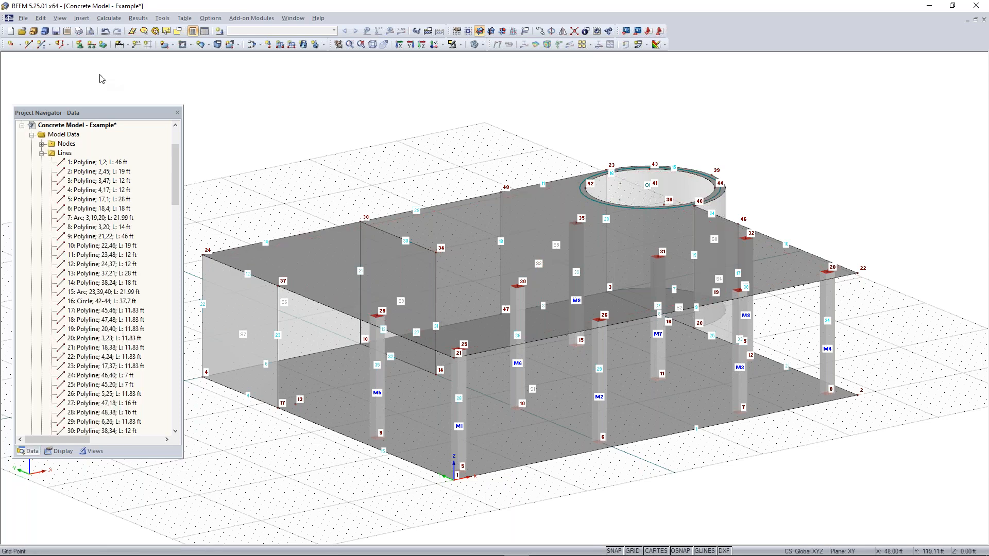
click(43, 44)
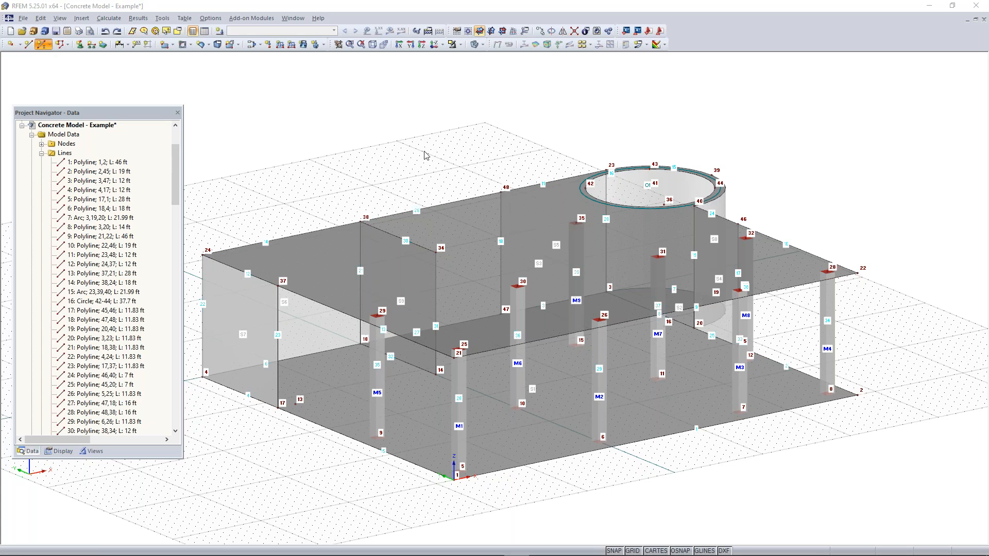
click(591, 166)
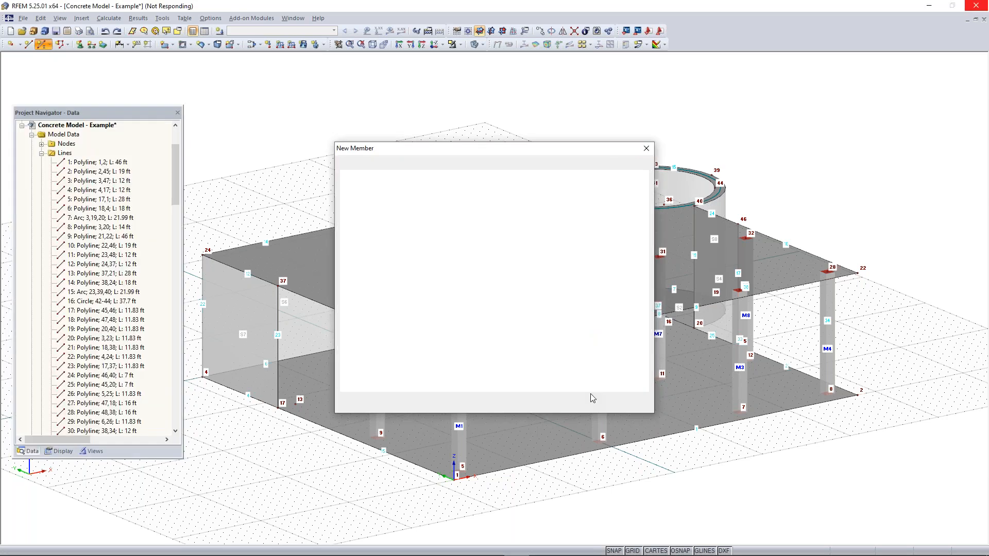
click(588, 404)
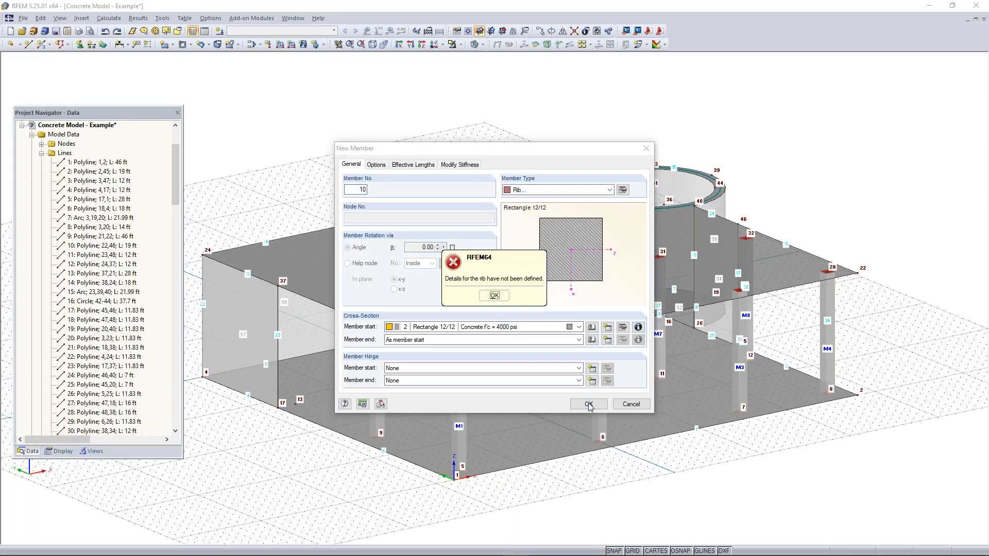
click(493, 296)
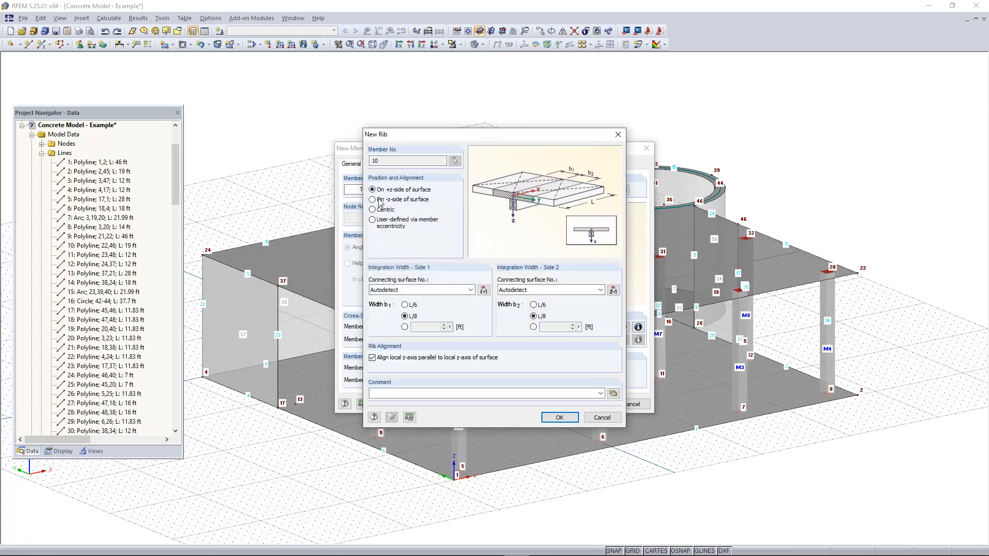
click(559, 417)
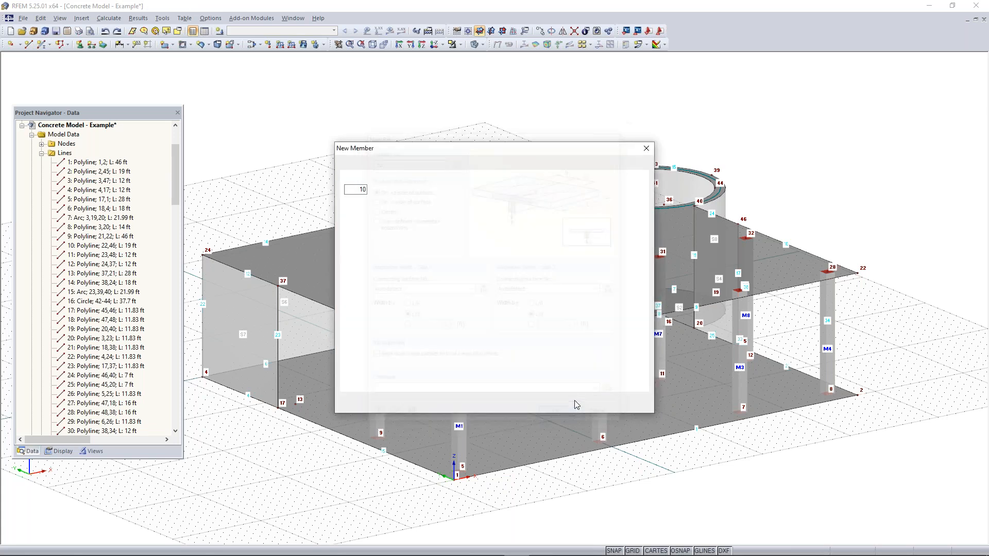
click(577, 406)
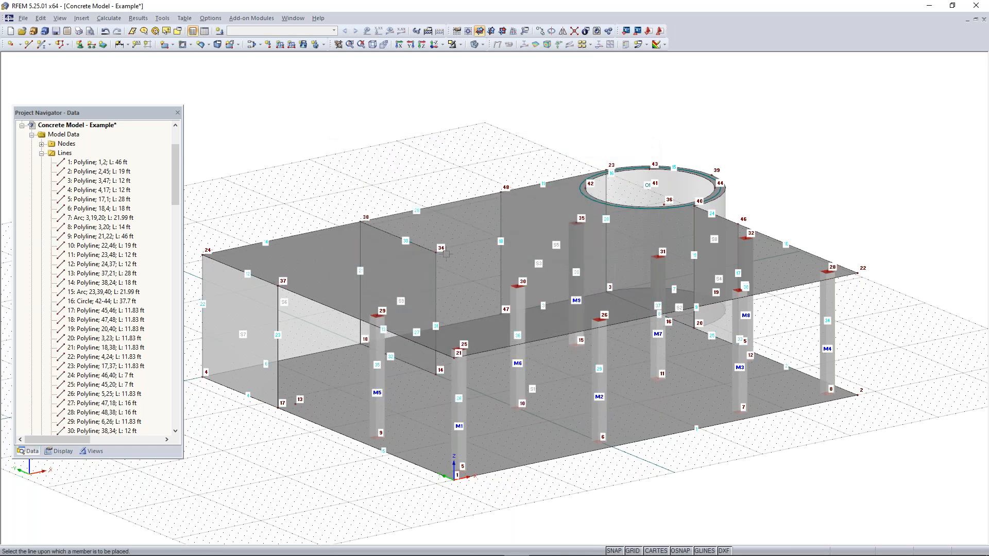
right_click(293, 152)
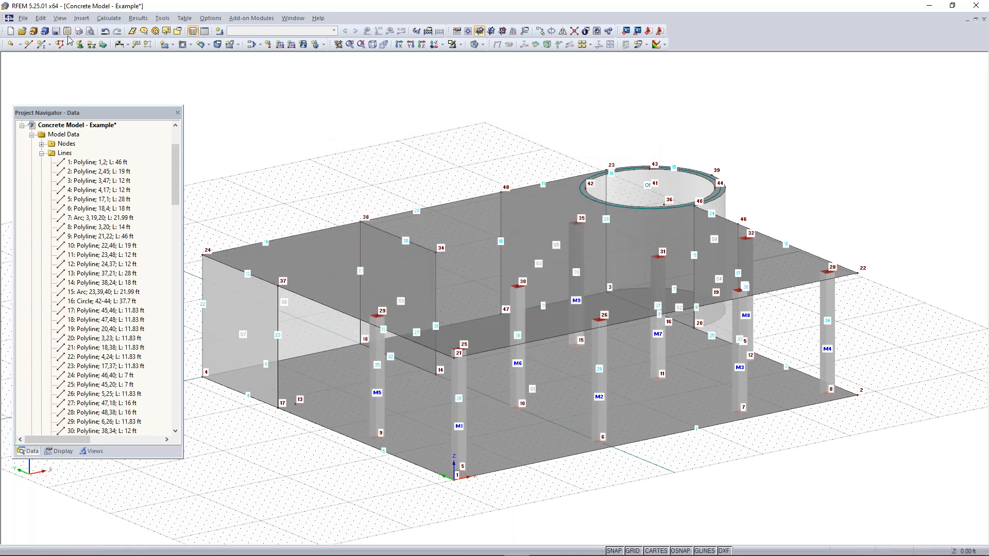
Create single beam members with the second Rectangle 12/12 cross-section between nodes 37 and 34 and between nodes 35 and 34
click(42, 45)
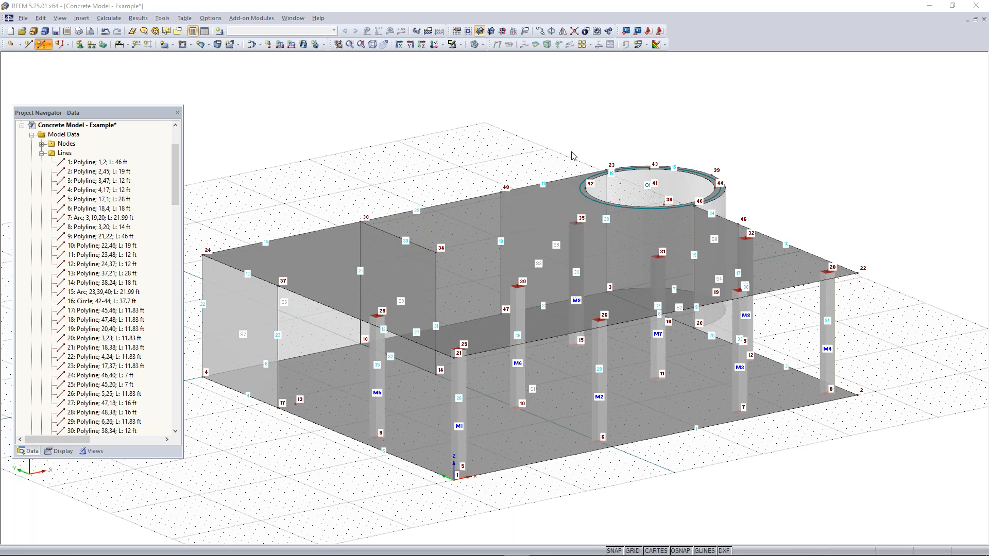
click(578, 189)
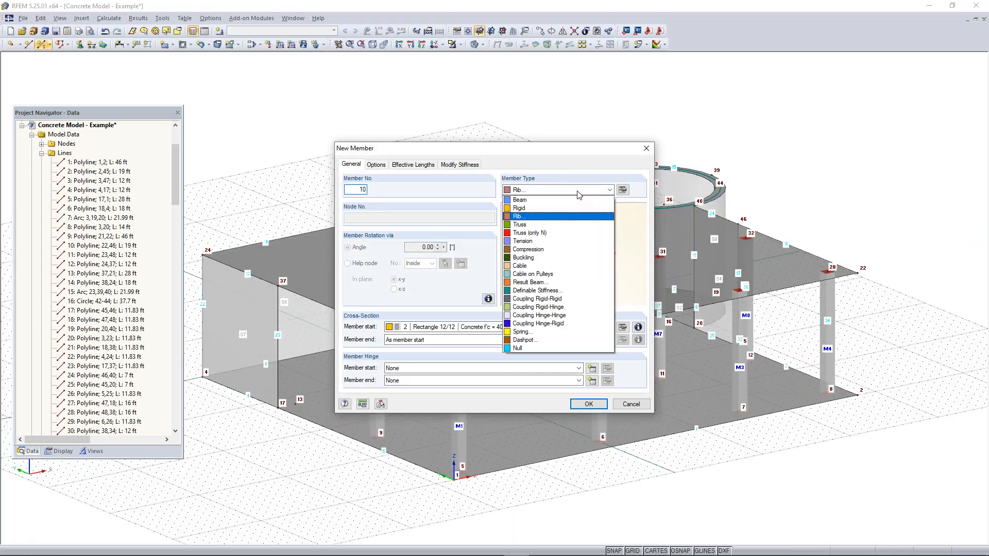
click(576, 200)
click(589, 402)
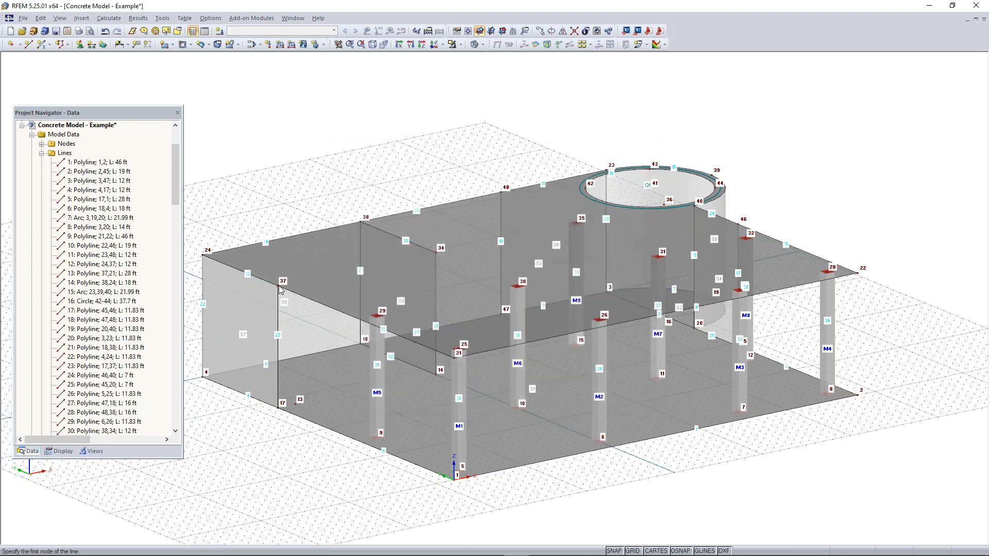
click(253, 228)
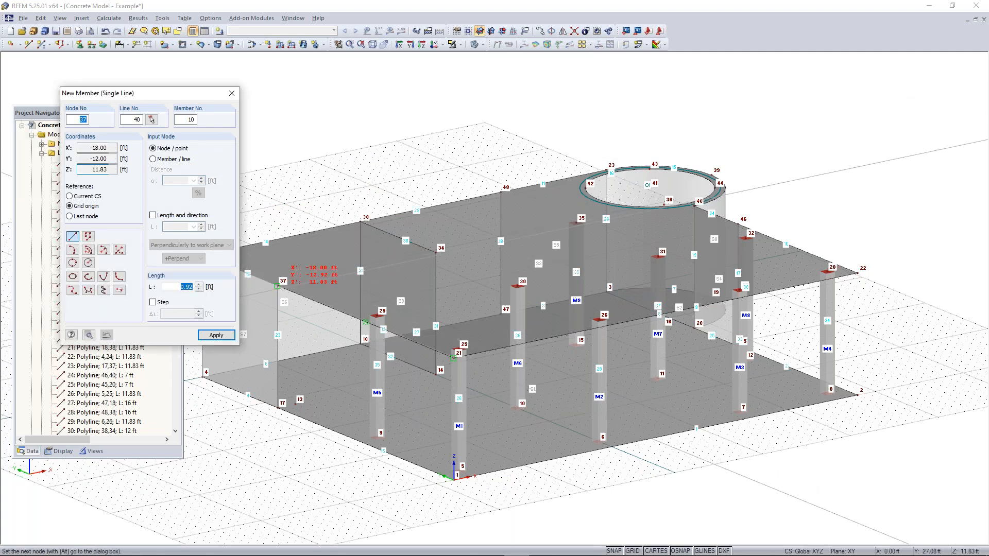
click(441, 248)
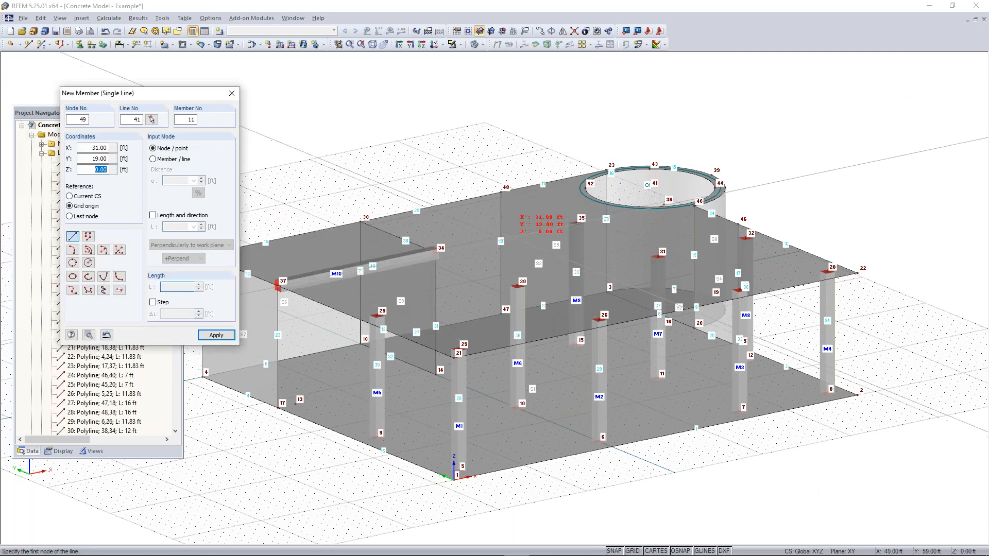
click(576, 223)
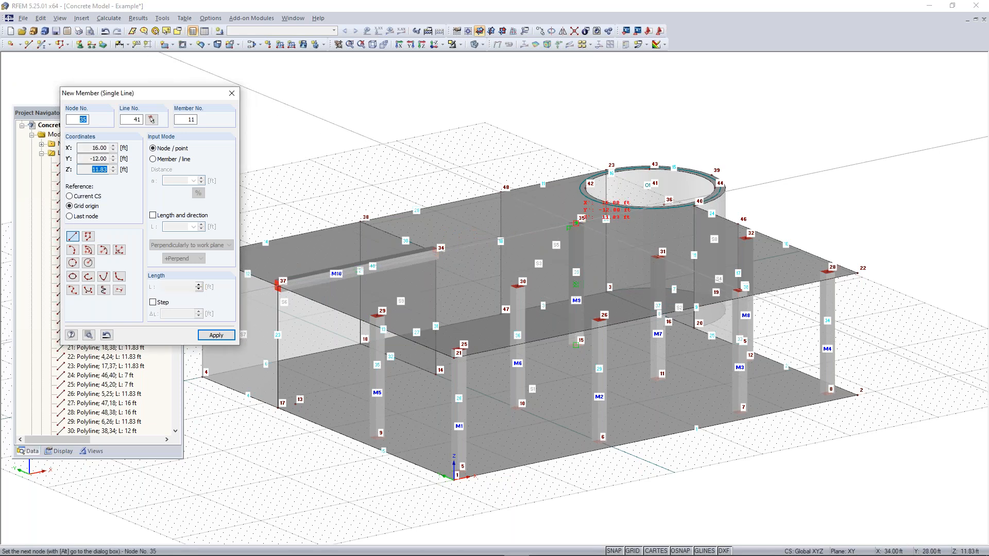
click(442, 246)
key(Escape)
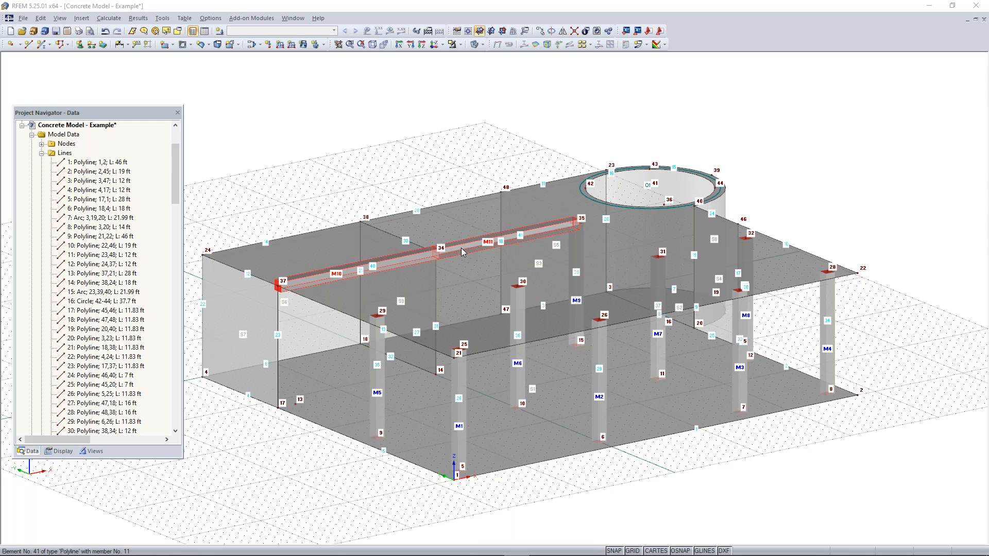
Change the two beams between nodes 37, 34 and 35 to ribs on the +z-side with autodetected surfaces and L/8 widths on both sides
double_click(462, 248)
click(609, 190)
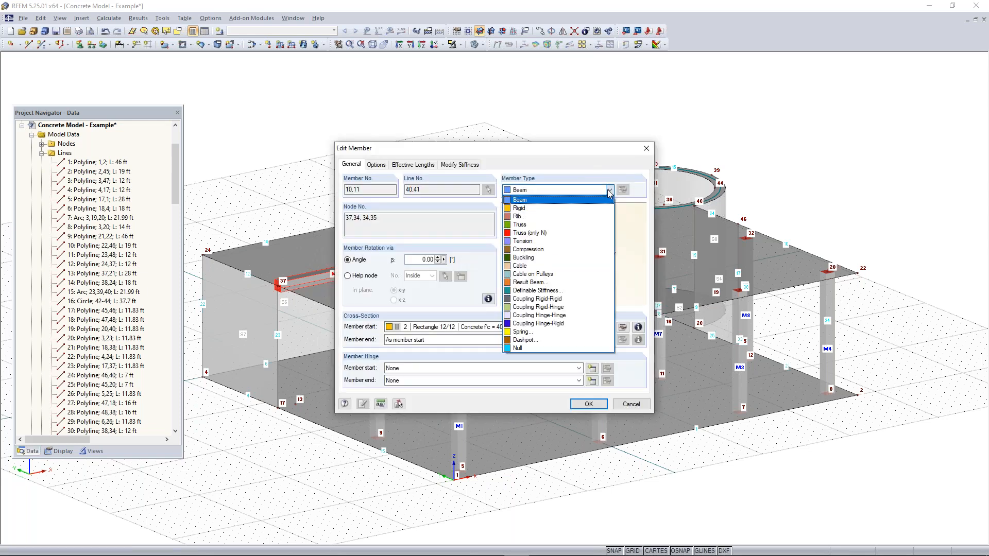
click(552, 217)
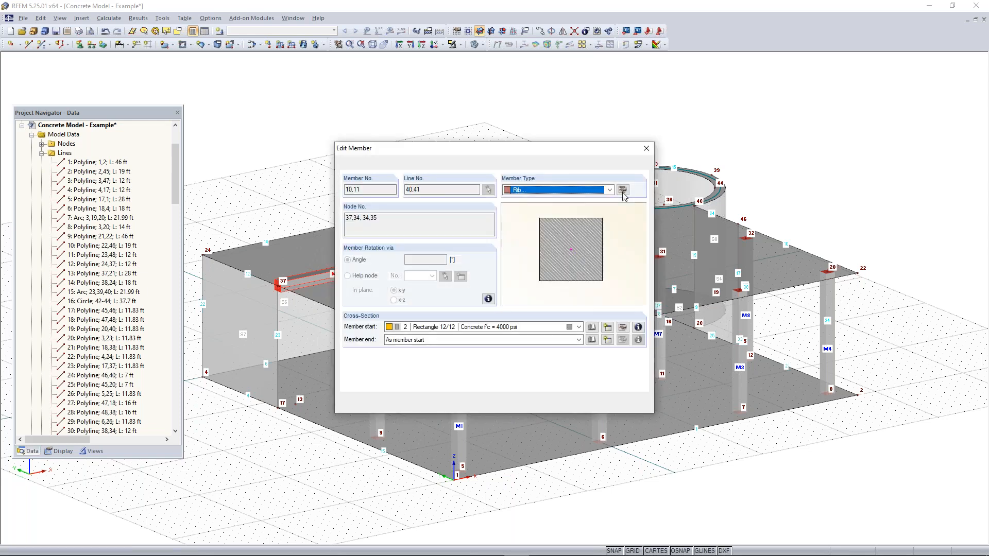
click(622, 190)
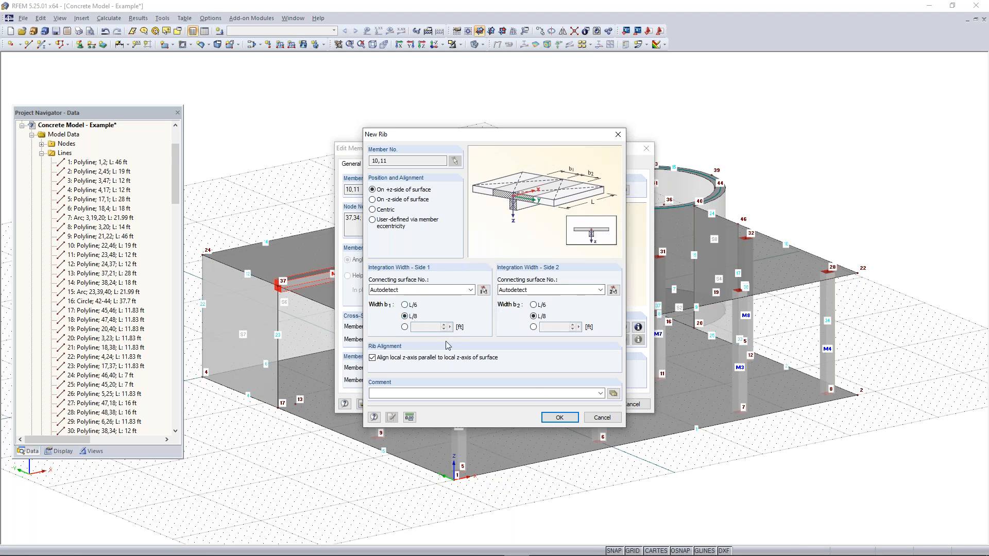
click(575, 416)
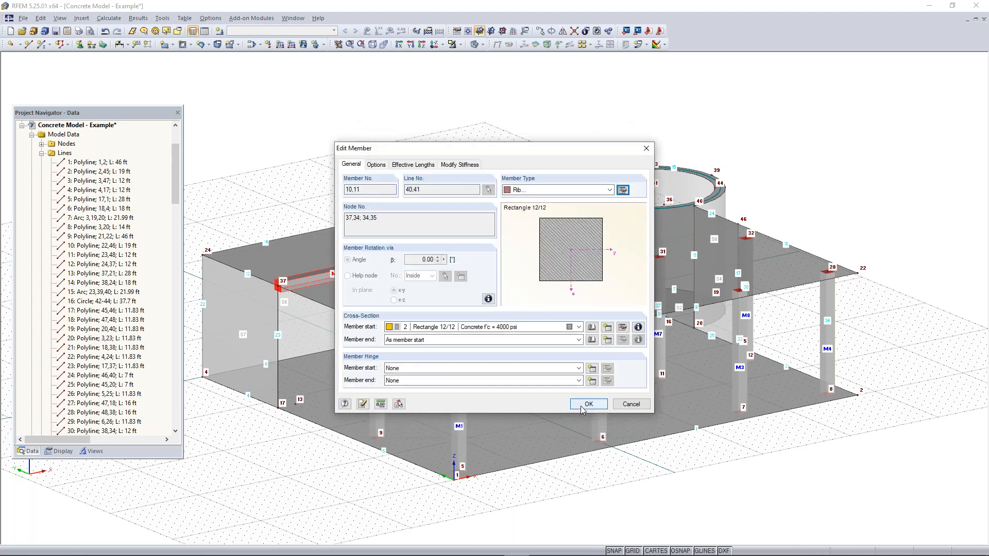
key(Return)
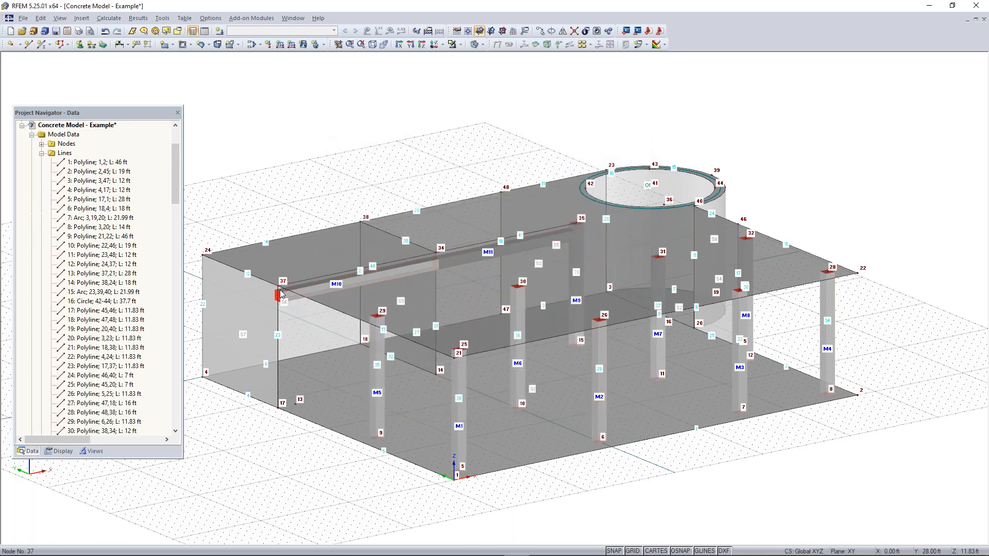
Examine how the two ribs sit beneath the upper slab between nodes 37 and 35
scroll(295, 304, up, 3)
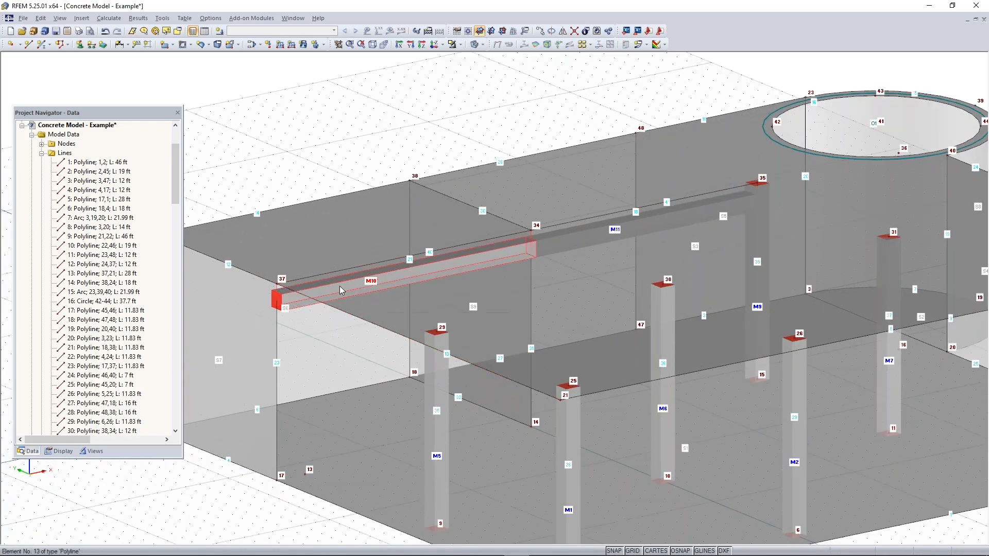
scroll(278, 296, up, 1)
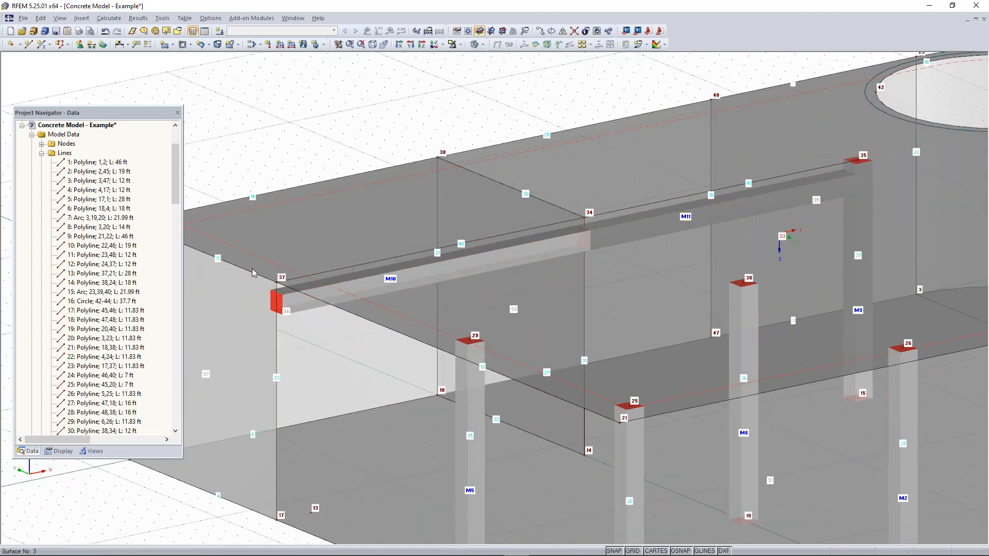
scroll(603, 270, down, 1)
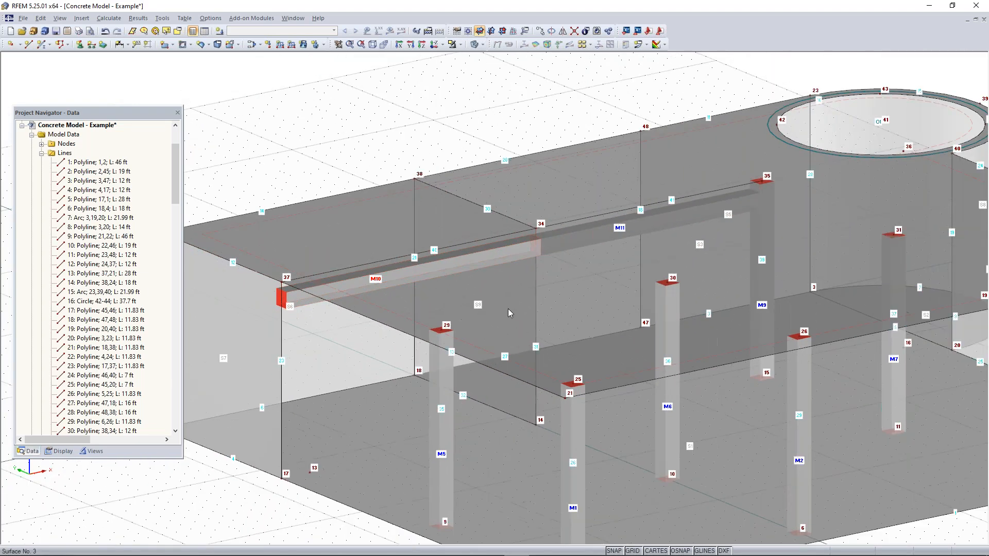
scroll(603, 270, down, 1)
scroll(602, 270, down, 1)
middle_drag(659, 289, 558, 270)
mouse_move(558, 271)
ctrl+middle_down()
mouse_move(580, 261)
mouse_move(558, 270)
ctrl+middle_up()
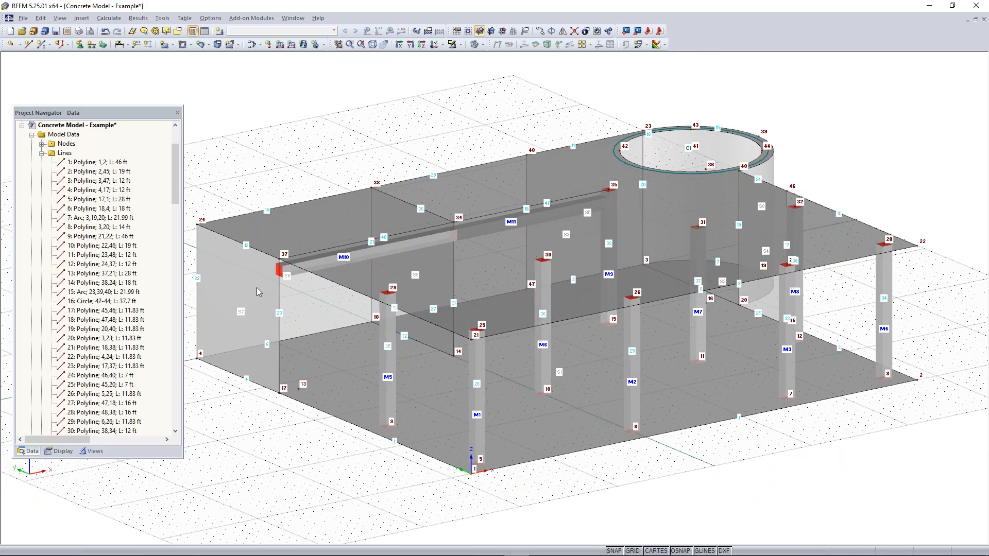
Set the XZ work plane and place its origin at node 4 on the wall between nodes 4 and 18
ctrl+middle_drag(264, 390, 694, 324)
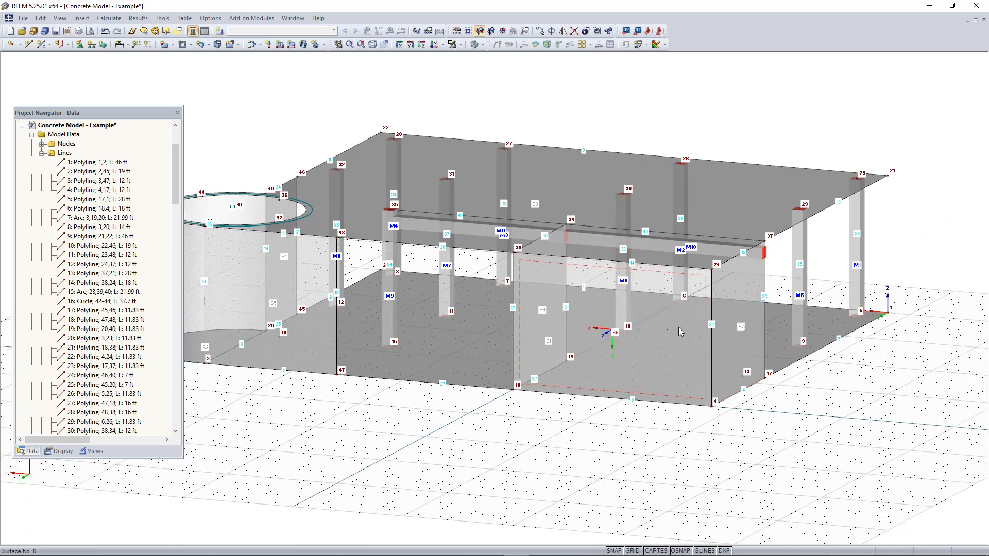
click(678, 326)
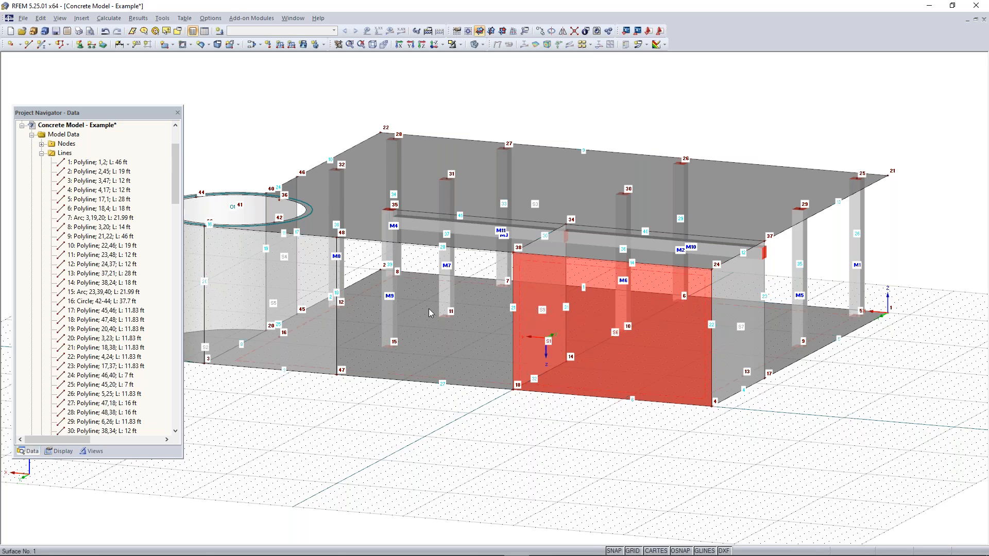
click(650, 452)
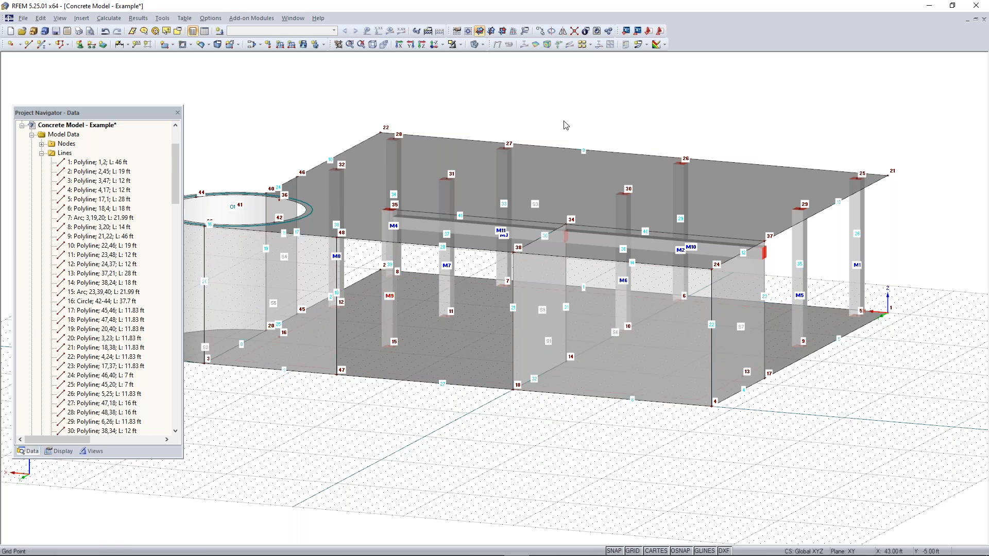
click(499, 32)
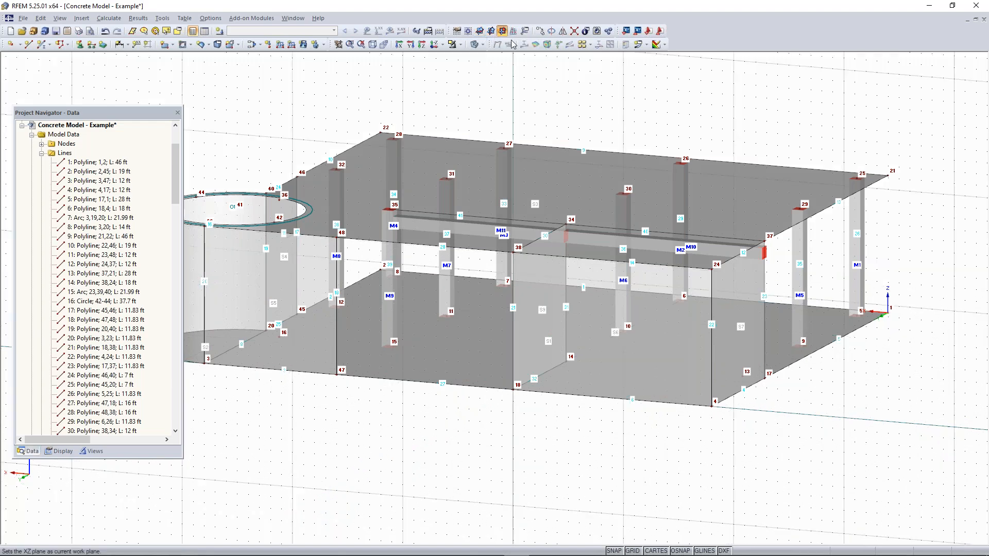
middle_drag(678, 430, 536, 409)
mouse_move(535, 410)
ctrl+middle_down()
mouse_move(503, 415)
mouse_move(525, 409)
ctrl+middle_up()
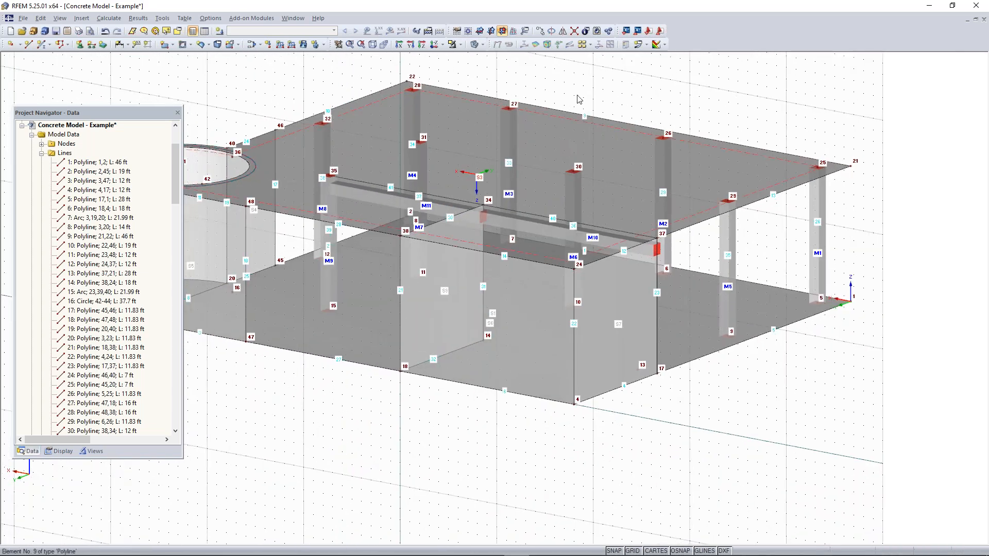
click(468, 31)
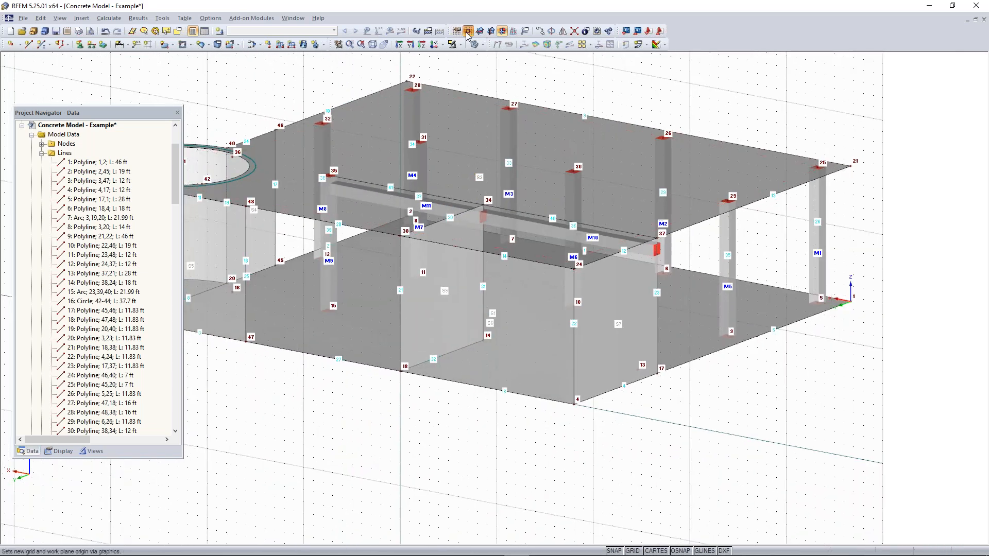
click(578, 401)
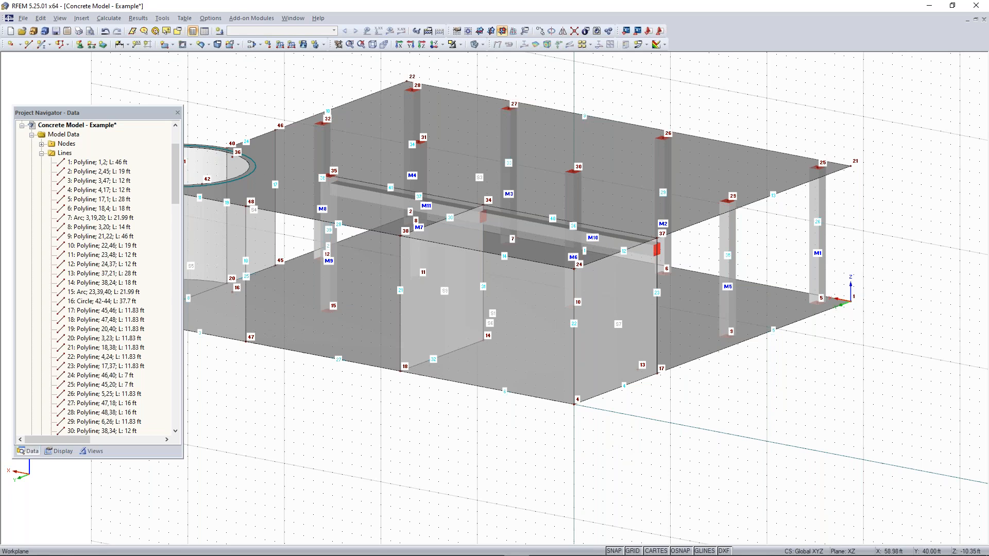
Create a rectangular opening in the wall between nodes 4 and 18, with its second corner at X 14 ft, Z 8 ft
click(191, 45)
click(190, 46)
click(190, 46)
click(198, 59)
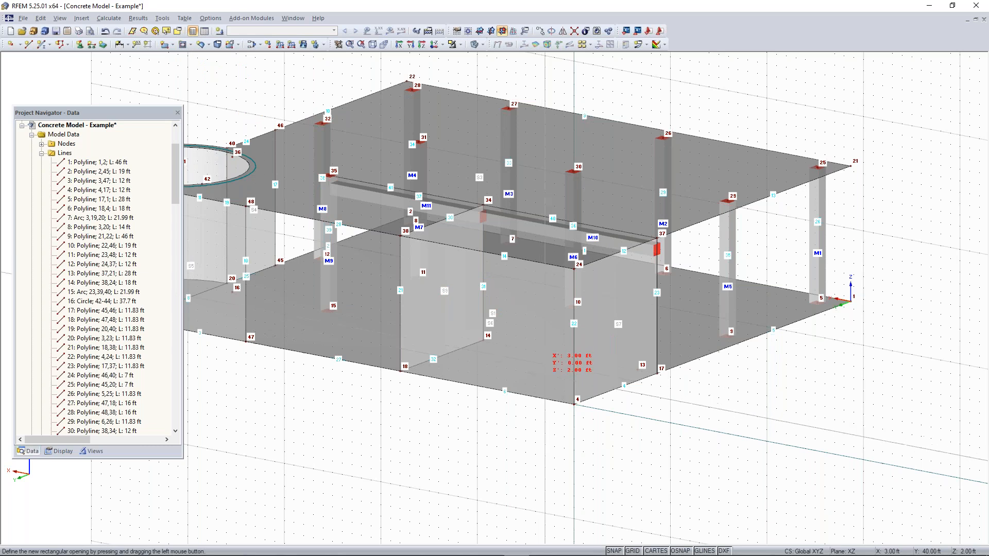
scroll(541, 372, up, 1)
scroll(543, 372, up, 1)
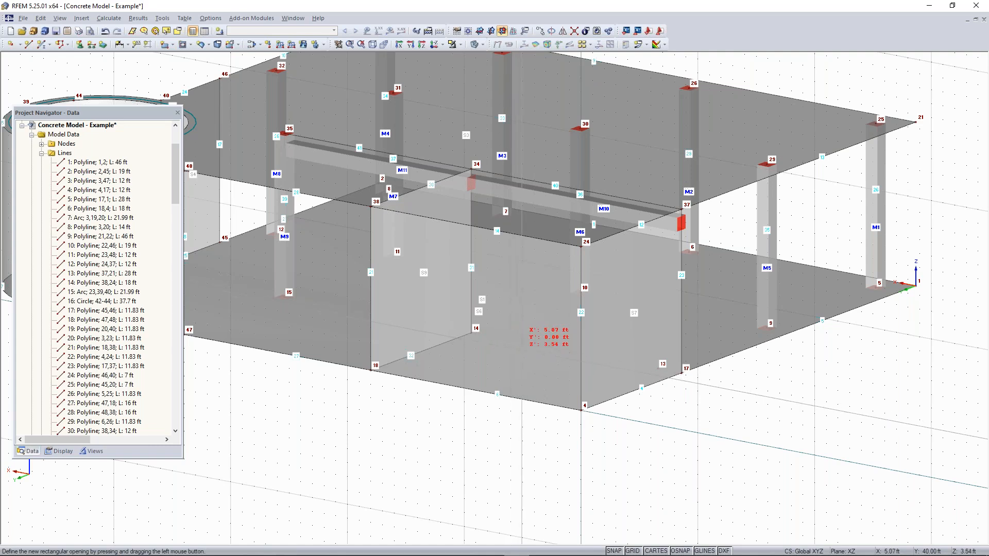
click(522, 360)
scroll(441, 268, up, 3)
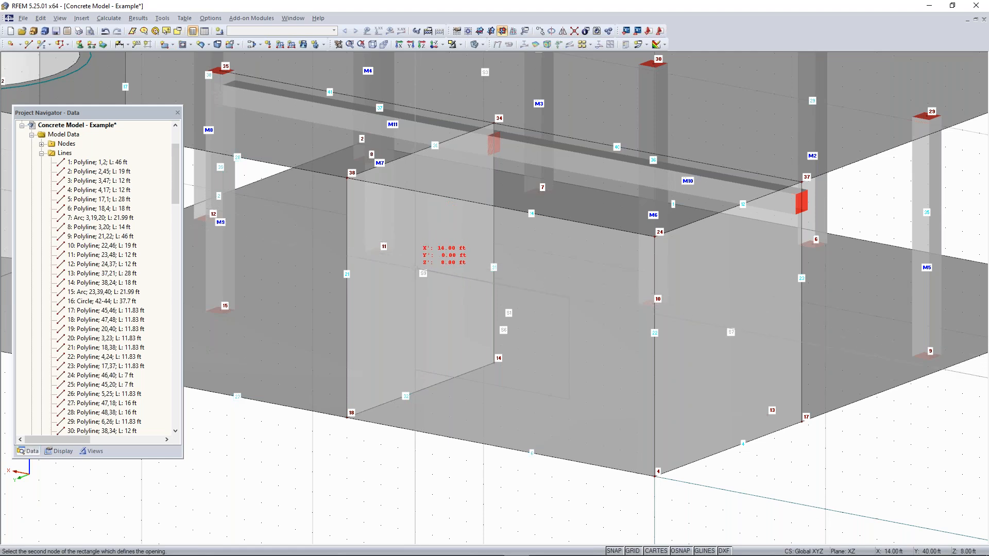
click(415, 268)
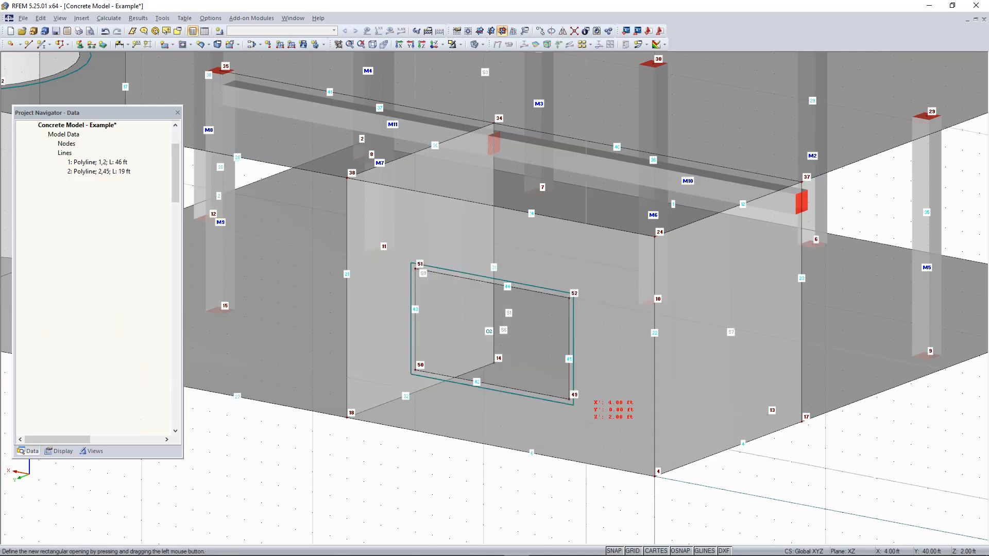
Set the work plane back to XY
scroll(513, 476, down, 3)
ctrl+middle_drag(544, 446, 387, 392)
click(480, 31)
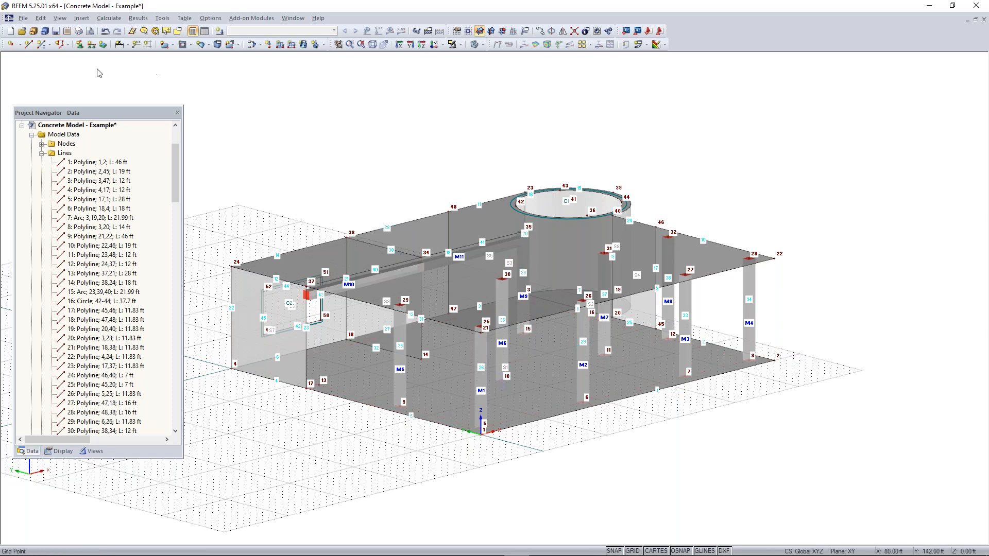
Define a new line support type in global axes that fixes only uZ, with uX, uY and all rotations free
click(92, 44)
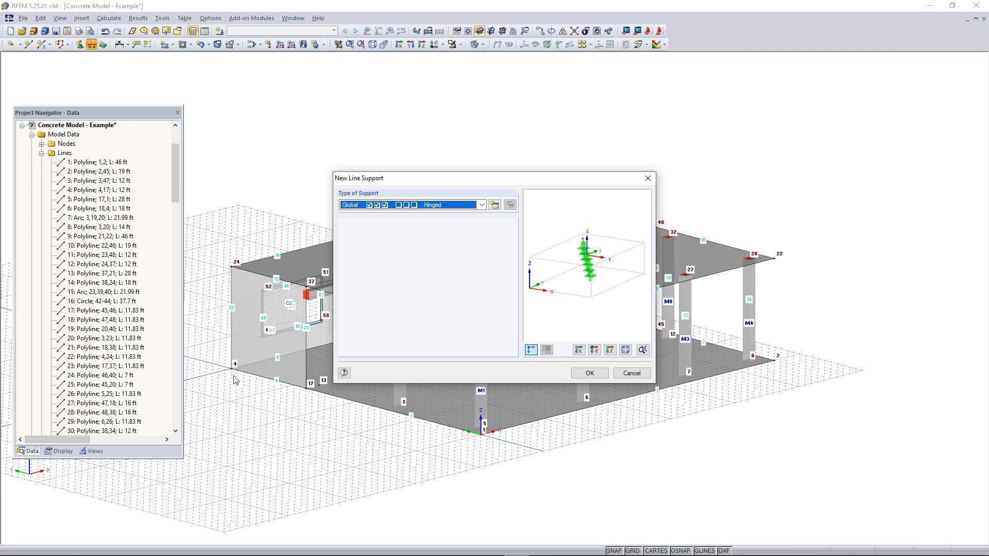
click(495, 209)
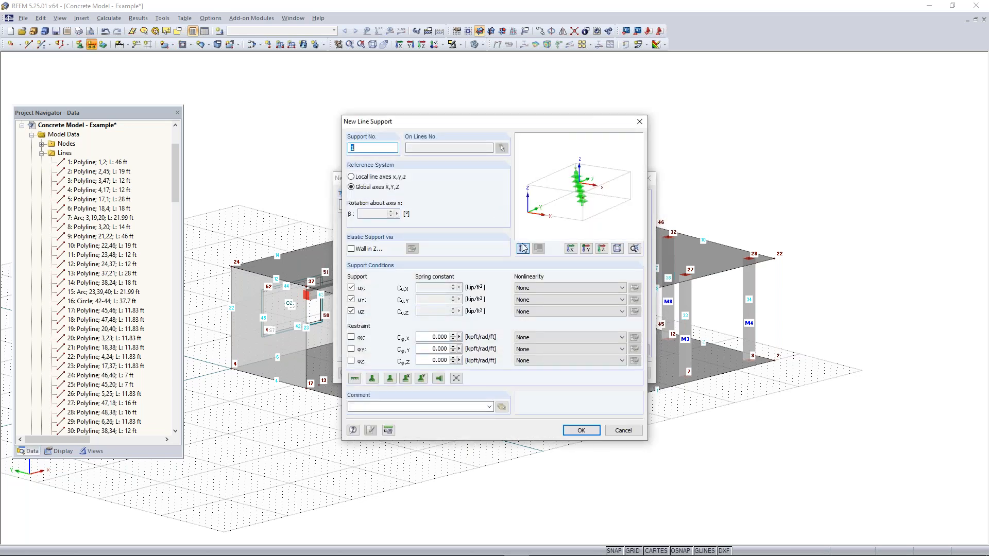
click(352, 361)
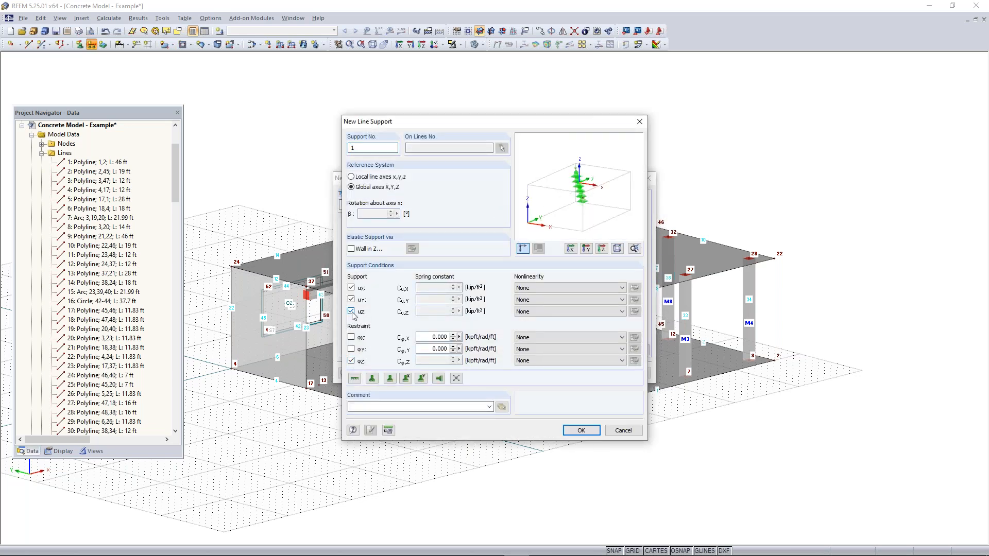
click(351, 361)
click(351, 300)
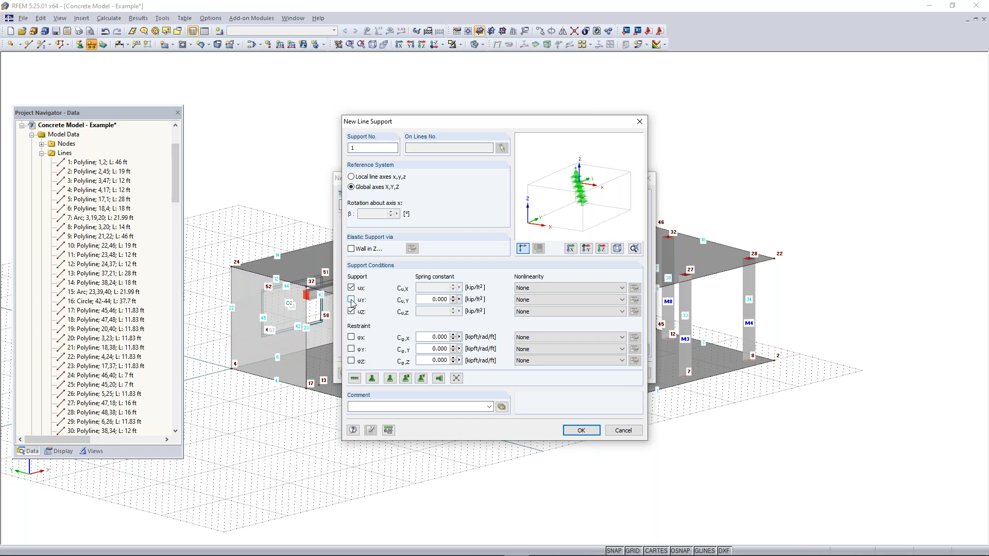
click(352, 288)
click(351, 288)
click(351, 288)
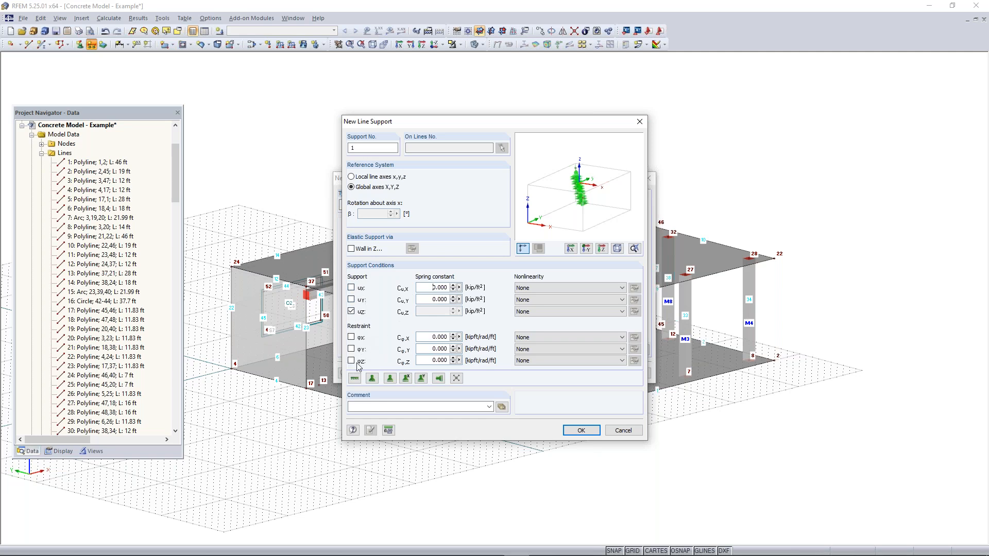
click(580, 430)
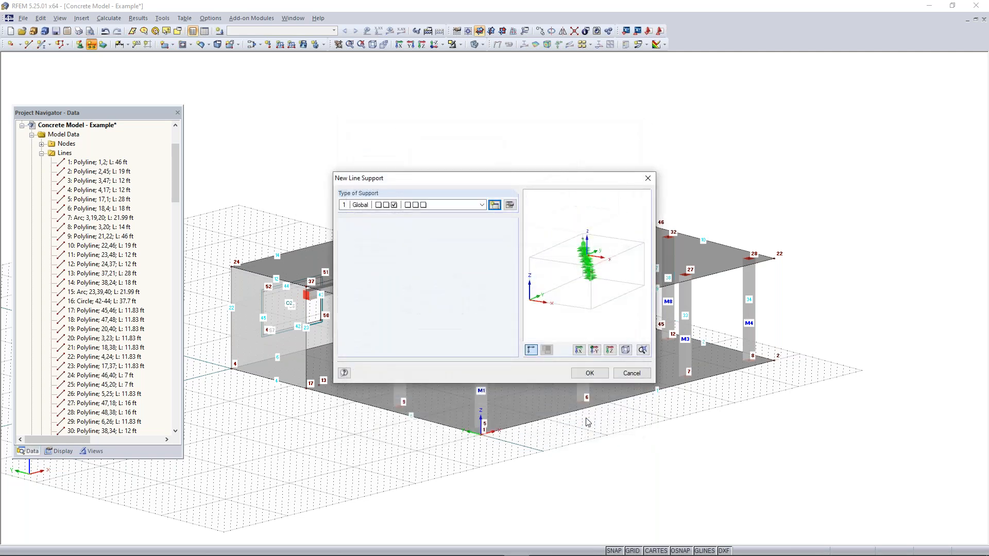
click(589, 373)
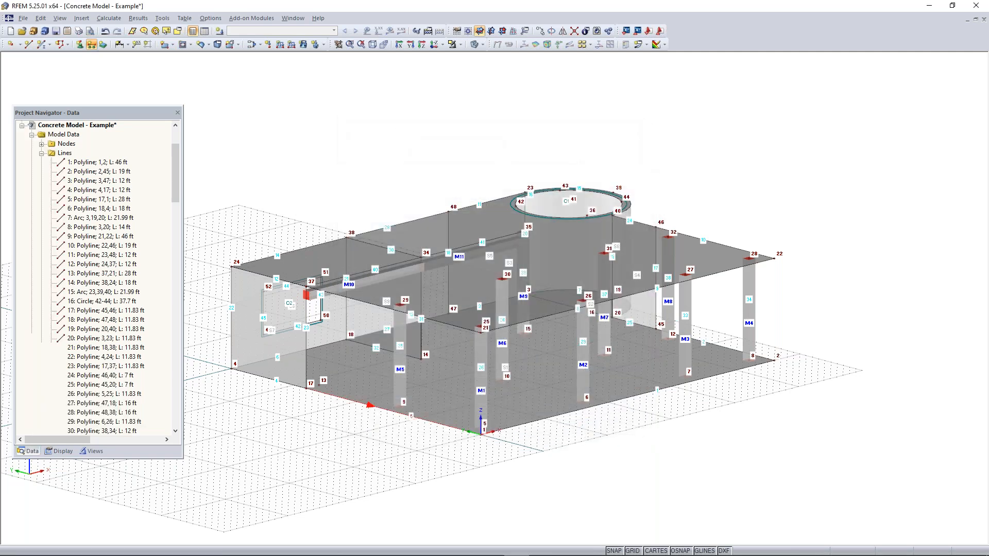
Assign the line support to the lower slab's edge lines between nodes 1 and 17 and between nodes 17 and 4
click(329, 394)
click(291, 379)
right_click(399, 492)
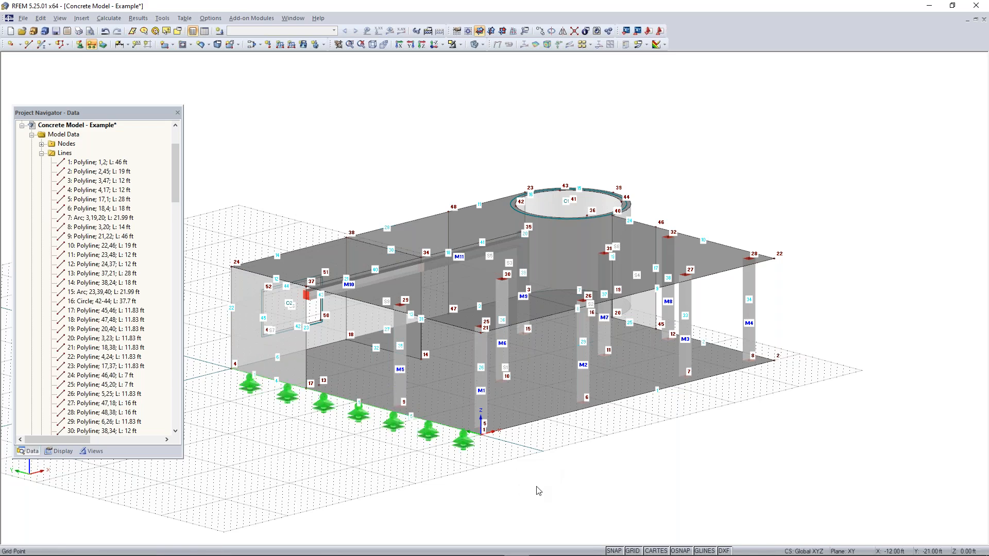
Open the lower slab's surfaces 1 and 2 for joint editing, enable their surface support and start a new support type
ctrl+middle_drag(629, 434, 566, 541)
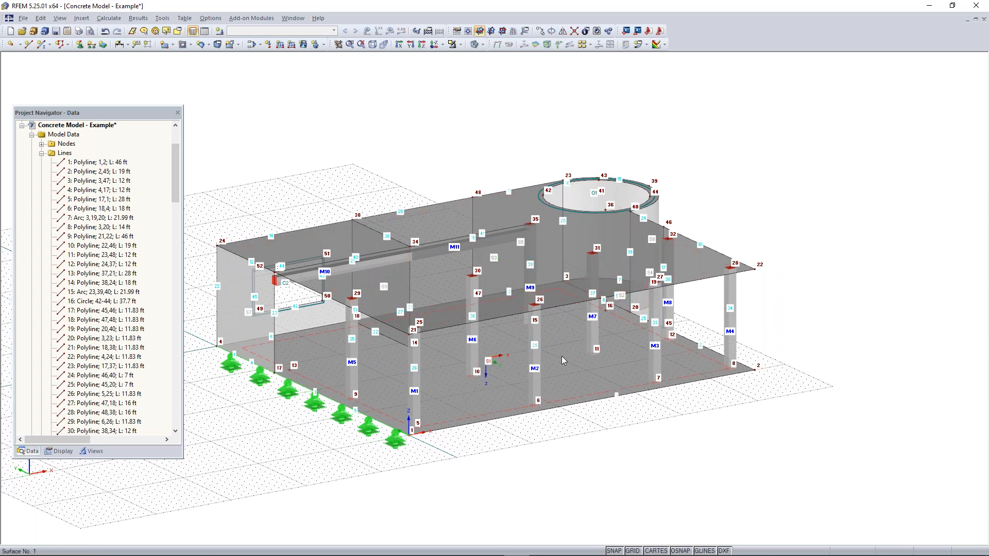
click(42, 153)
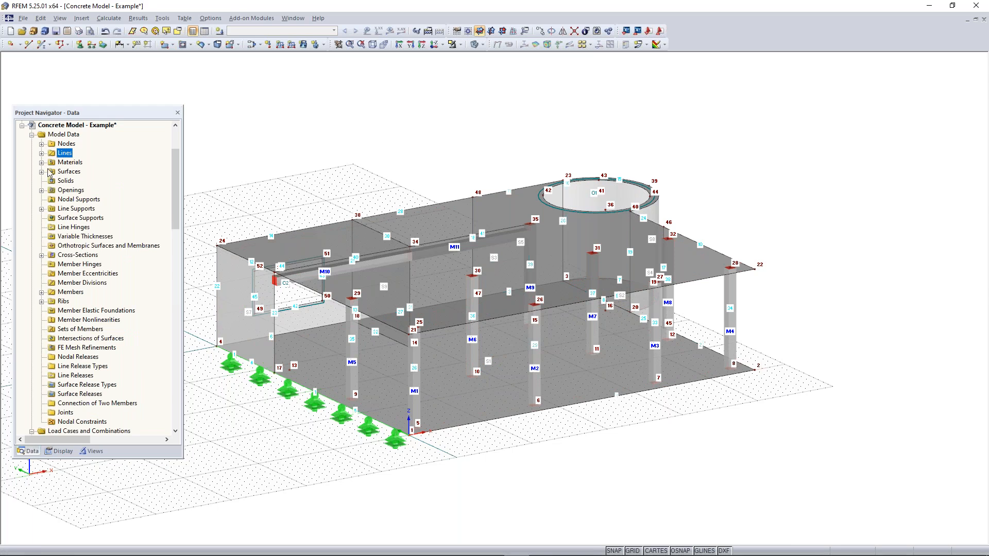
click(41, 172)
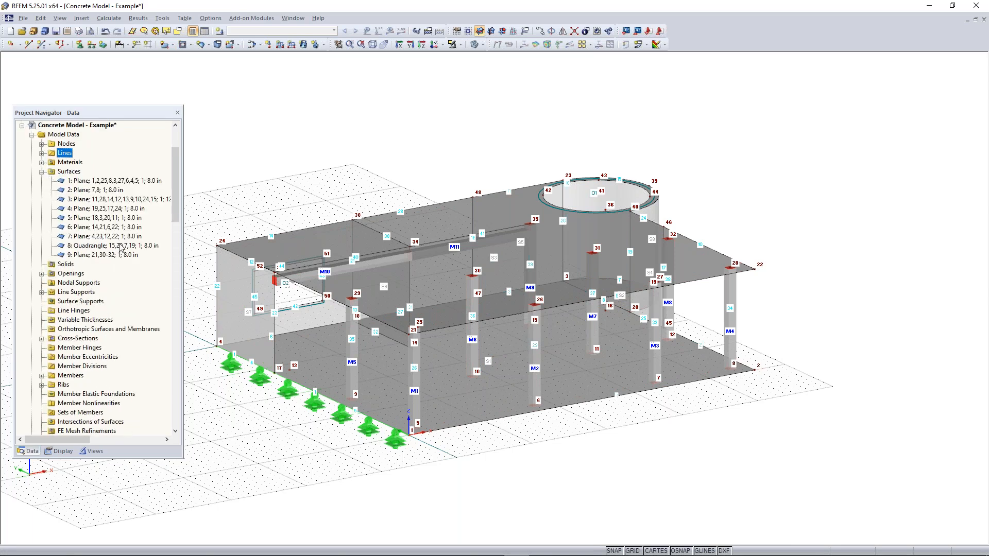
click(99, 181)
ctrl+click(98, 189)
right_click(97, 184)
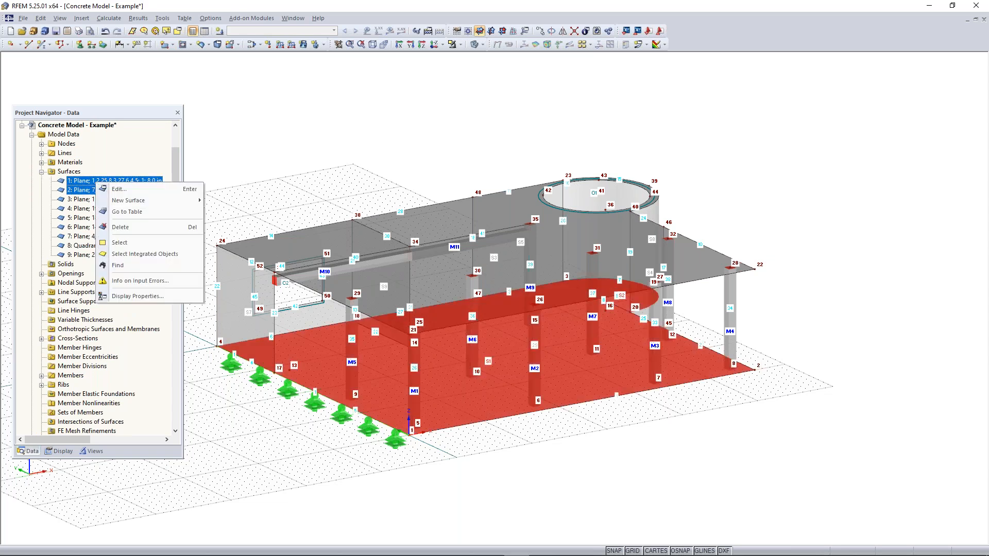
click(116, 189)
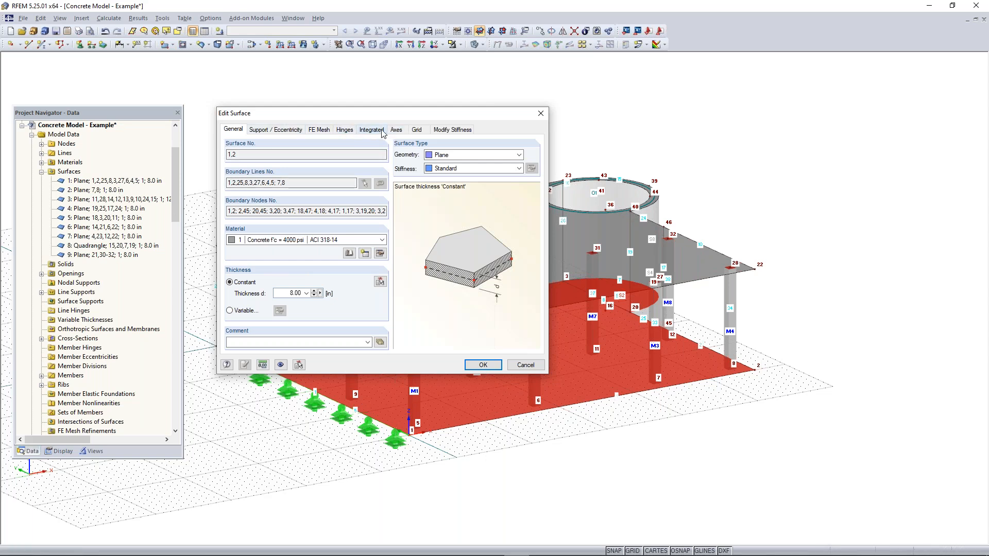
click(288, 132)
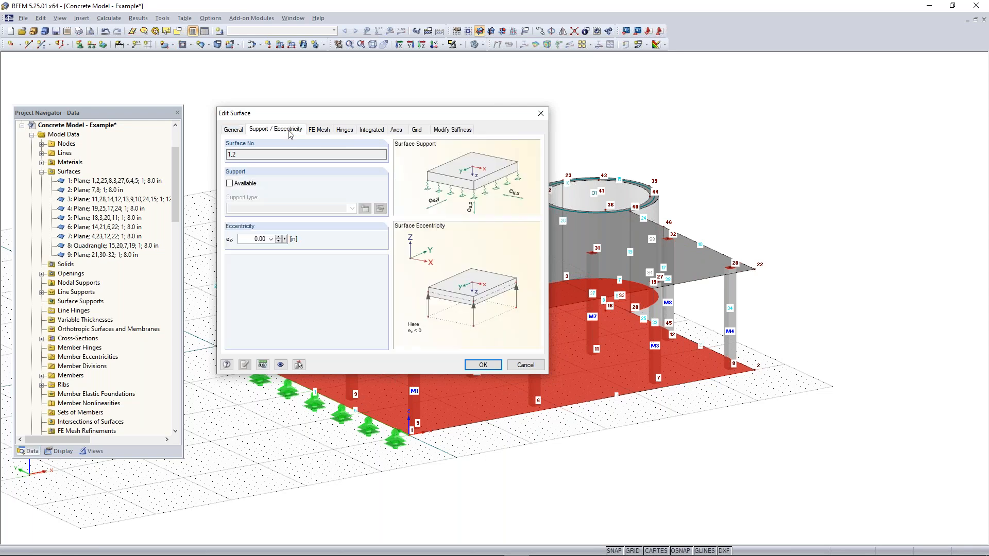
click(231, 184)
click(364, 208)
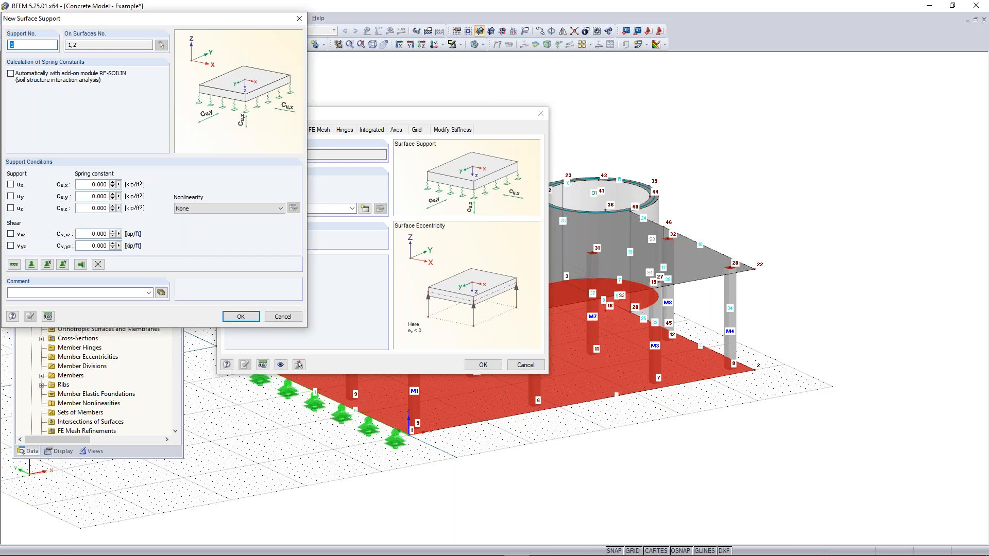
drag(126, 20, 398, 98)
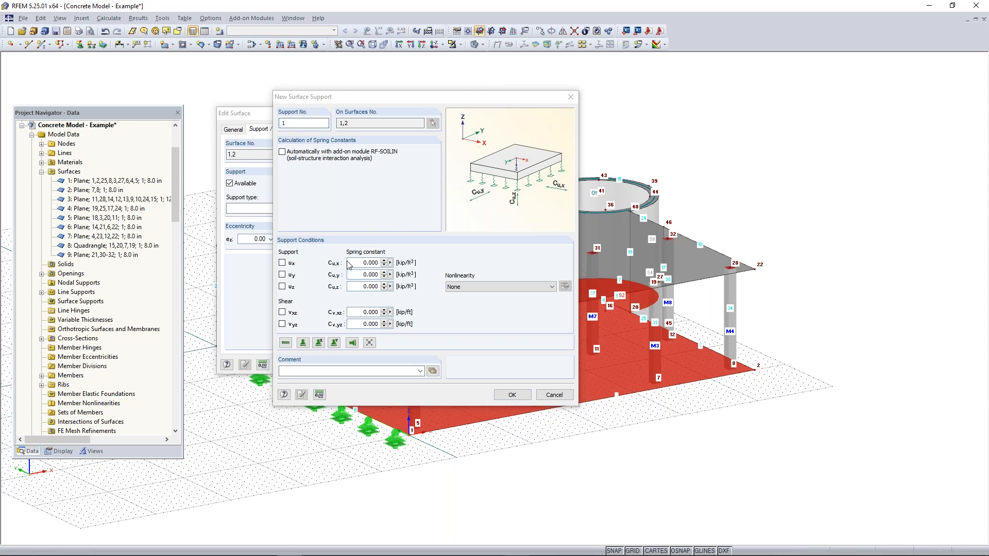
Set the surface support's Cu,z spring constant to 640 kip/ft³ with the nonlinearity "Failure if negative contact stress in z"
click(355, 286)
text(640)
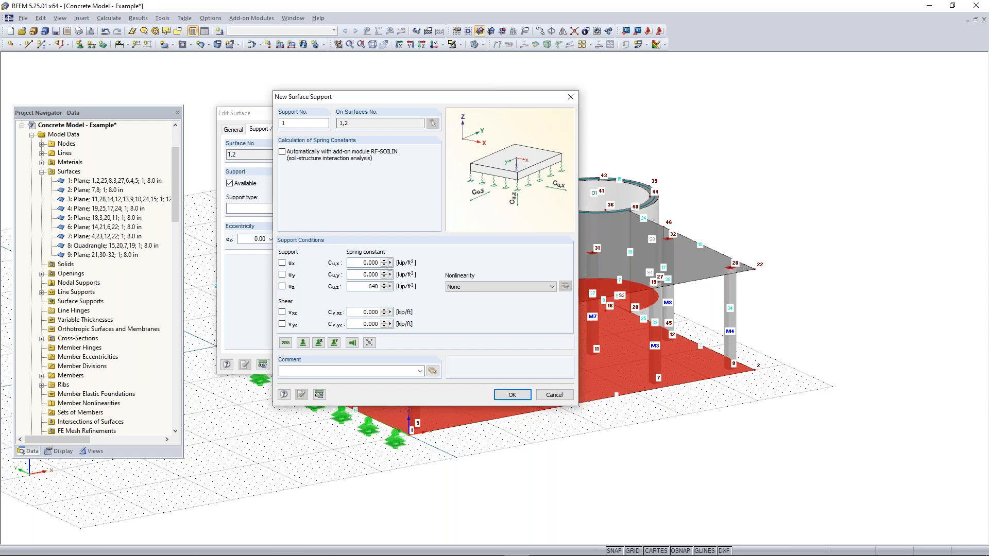
click(485, 286)
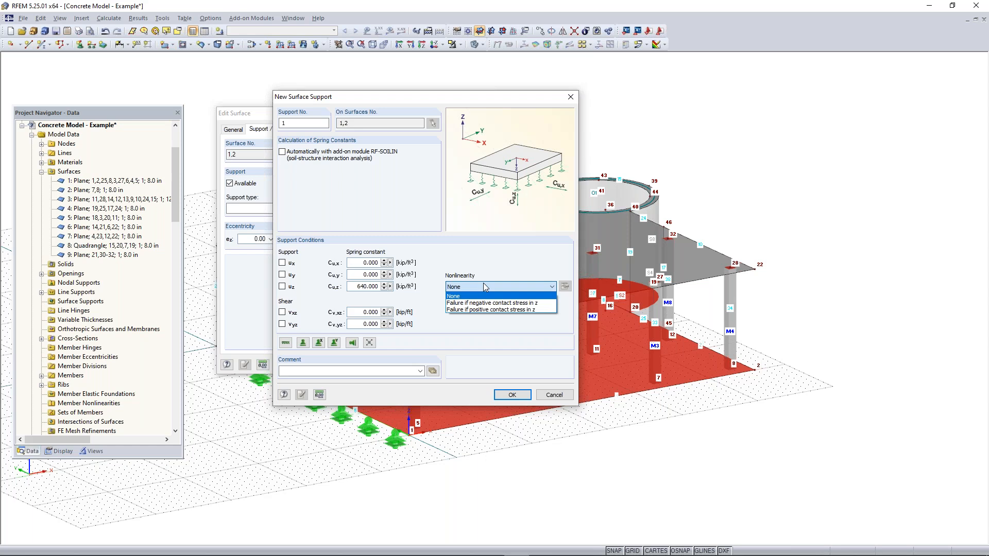
click(484, 287)
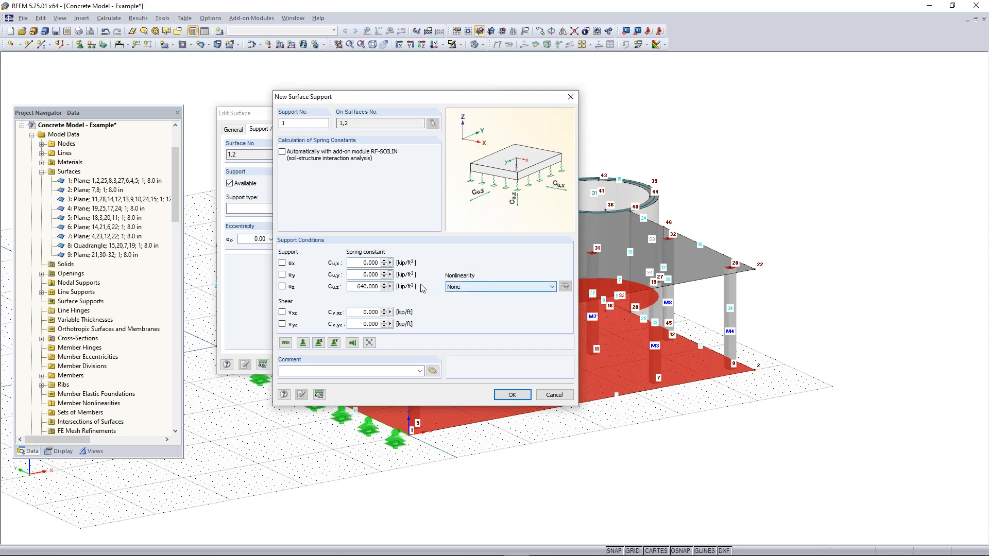
click(515, 292)
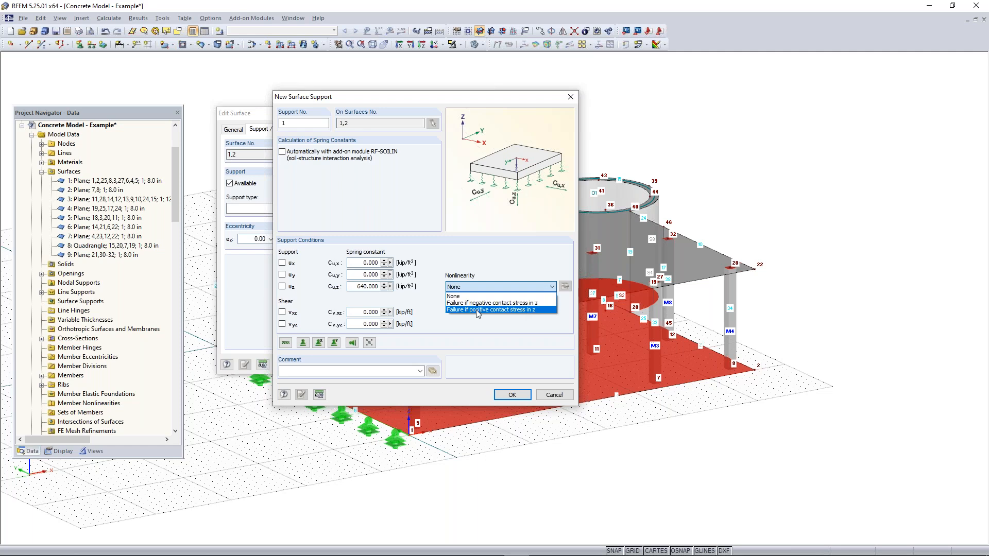
click(502, 304)
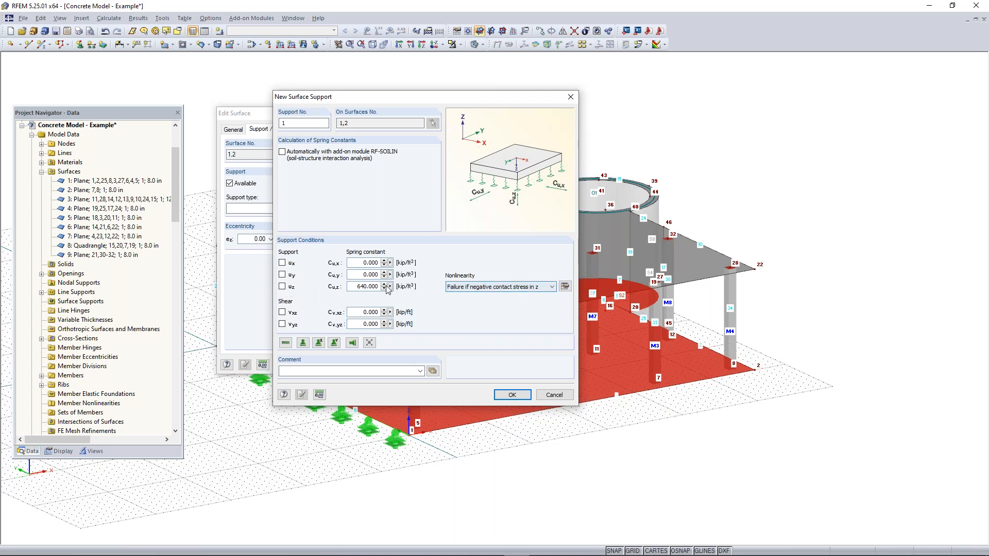
Set the Cu,x and Cu,y spring constants to 64 kip/ft³ and both shear constants to 32 kip/ft, and accept the surface support
double_click(371, 263)
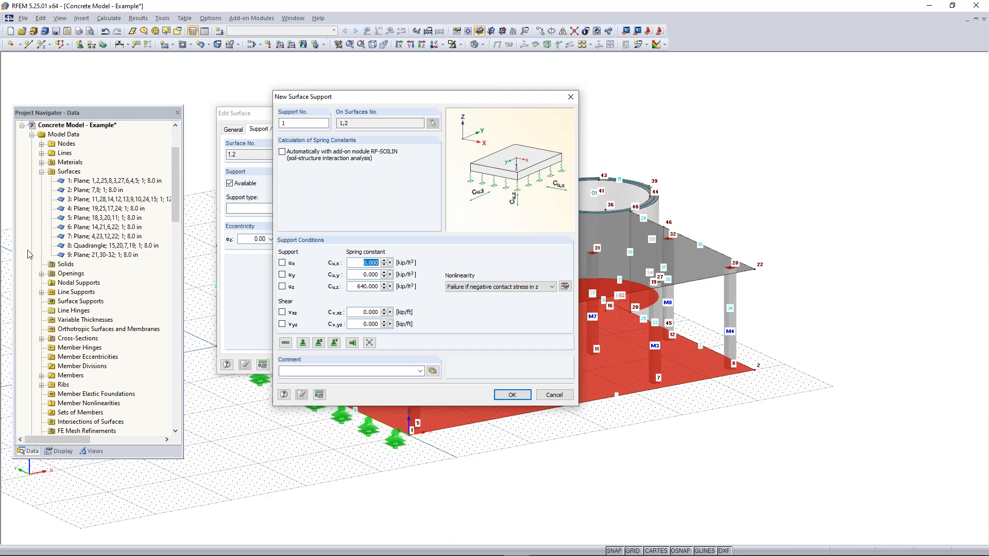
text(64)
double_click(359, 275)
text(64)
double_click(360, 312)
text(32)
key(Tab)
text(32)
click(511, 395)
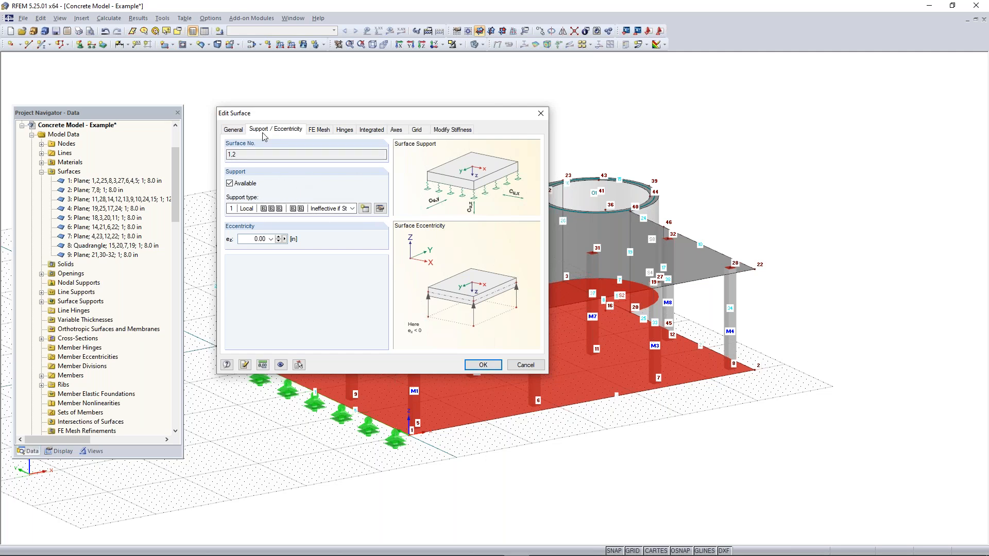
Check the general data of surfaces 1 and 2 and apply the surface support to both
click(240, 132)
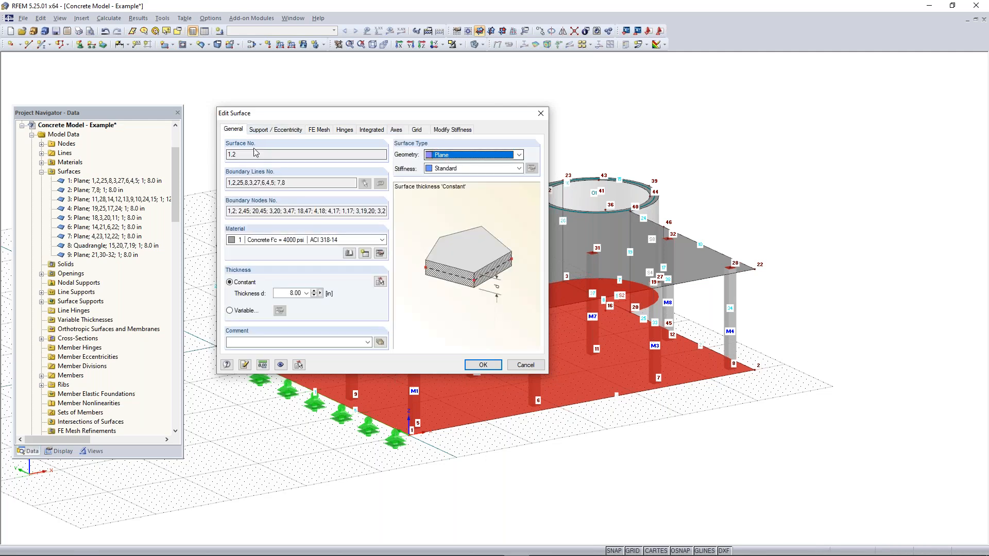
double_click(239, 154)
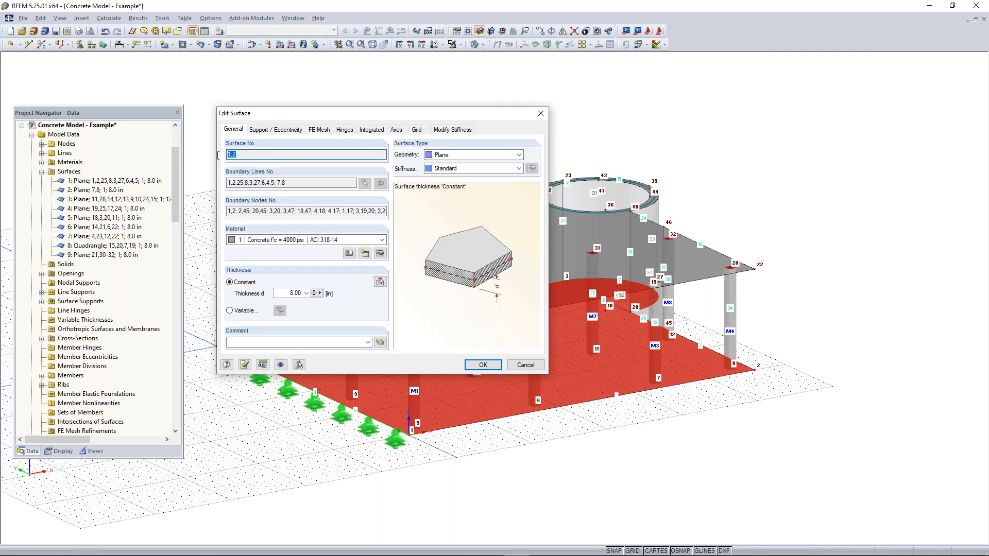
click(483, 365)
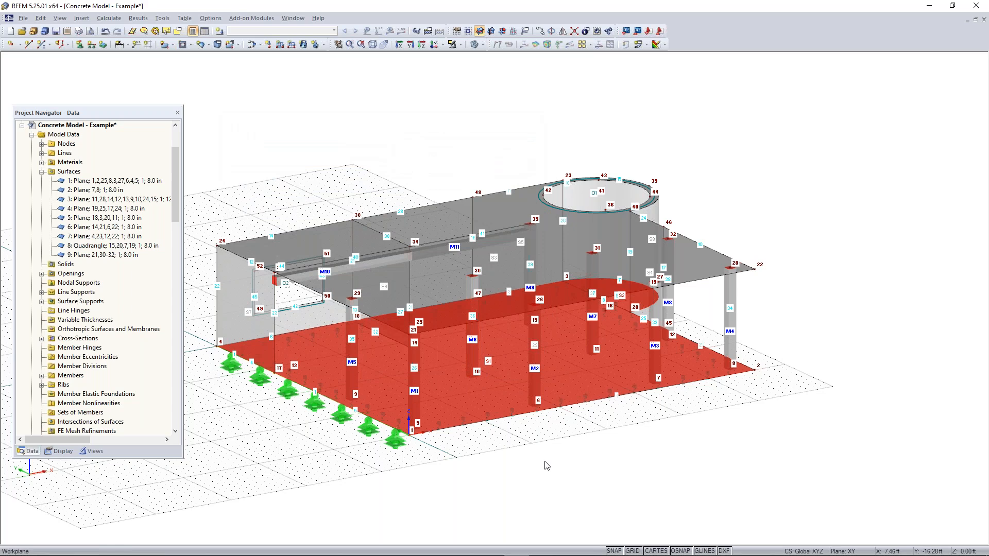
Examine the surface support symbols under the lower slab and its circular part from several angles
scroll(470, 398, up, 2)
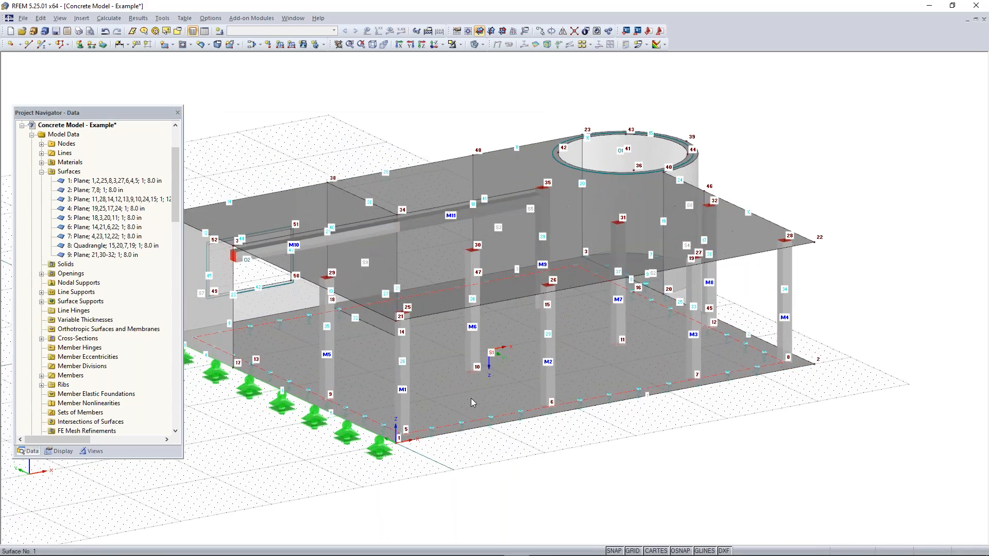
scroll(474, 397, up, 2)
scroll(699, 304, down, 1)
middle_drag(777, 265, 620, 356)
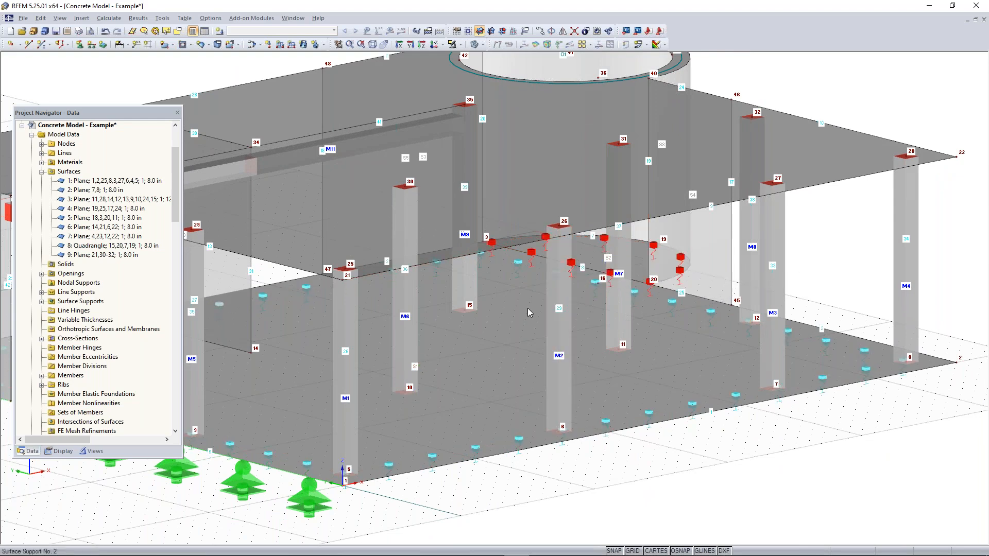
scroll(543, 420, down, 3)
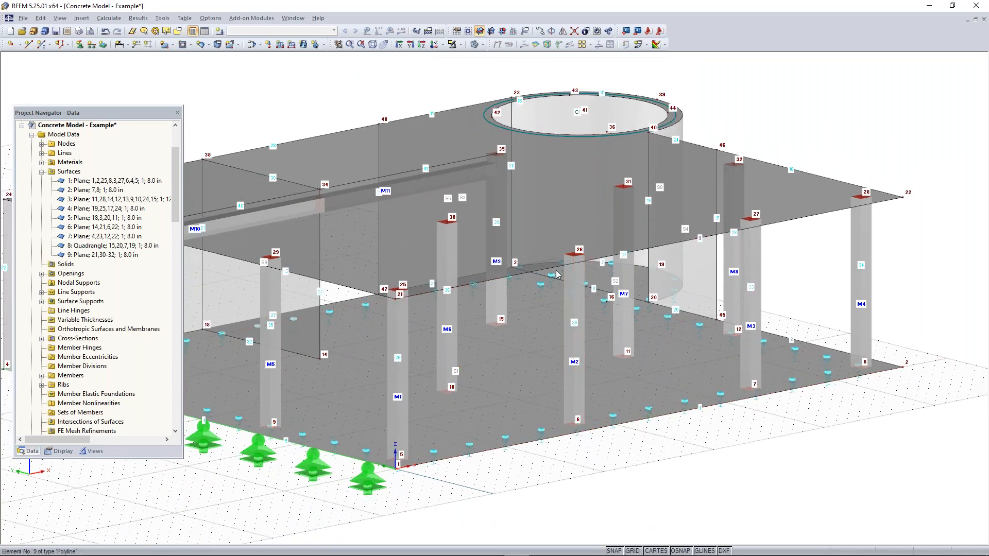
scroll(335, 473, down, 1)
middle_drag(335, 473, 559, 441)
middle_drag(735, 442, 533, 444)
scroll(515, 445, up, 2)
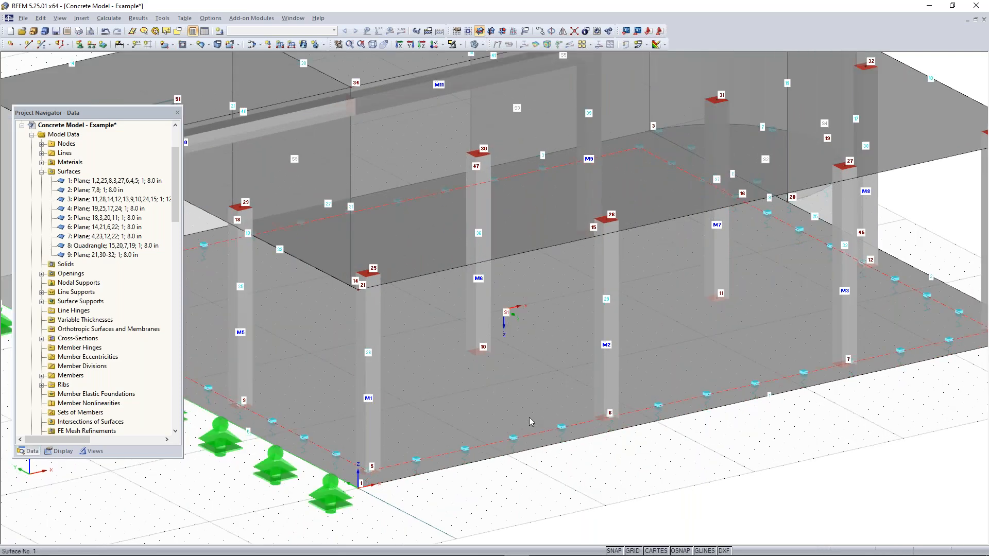
middle_drag(676, 329, 702, 343)
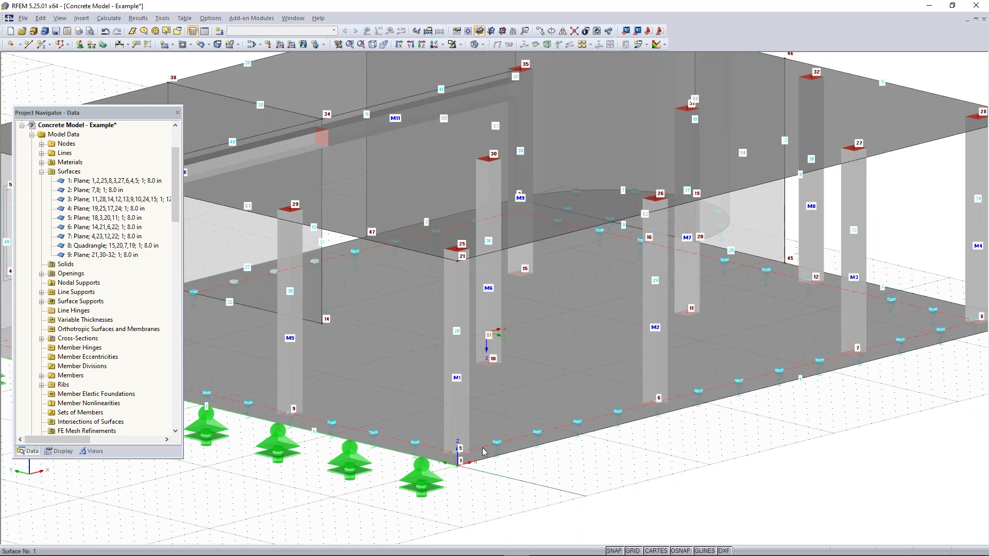
scroll(493, 458, down, 2)
ctrl+middle_drag(656, 419, 783, 412)
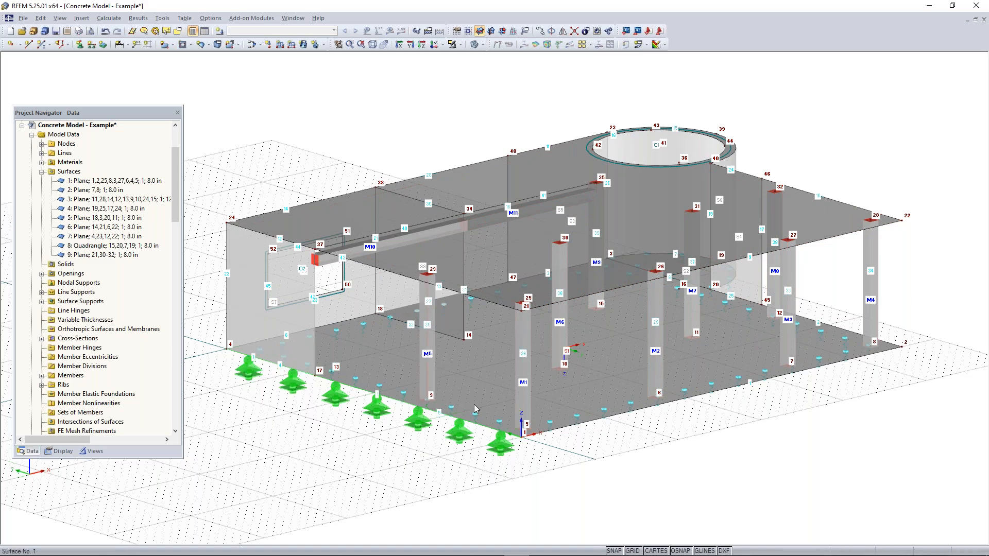
Select the vertical elements between the slabs in a side view and open the column members 1–9 for joint editing
ctrl+middle_drag(623, 462, 640, 407)
drag(923, 242, 200, 290)
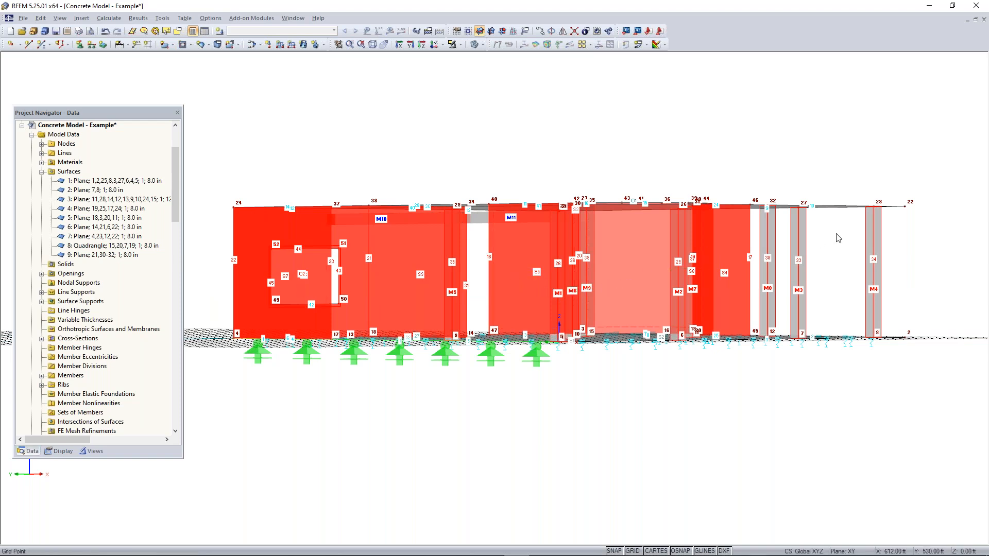
right_click(770, 240)
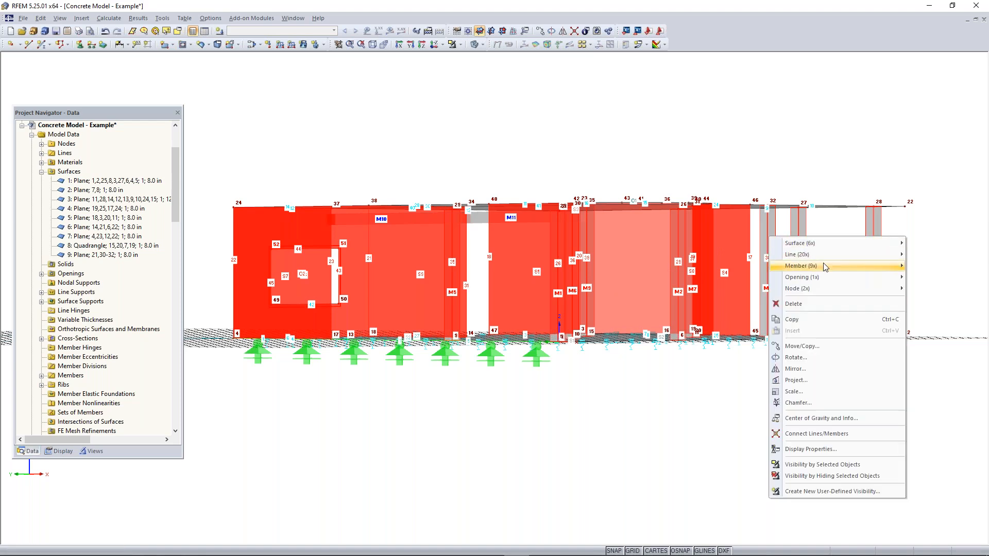
mouse_move(823, 268)
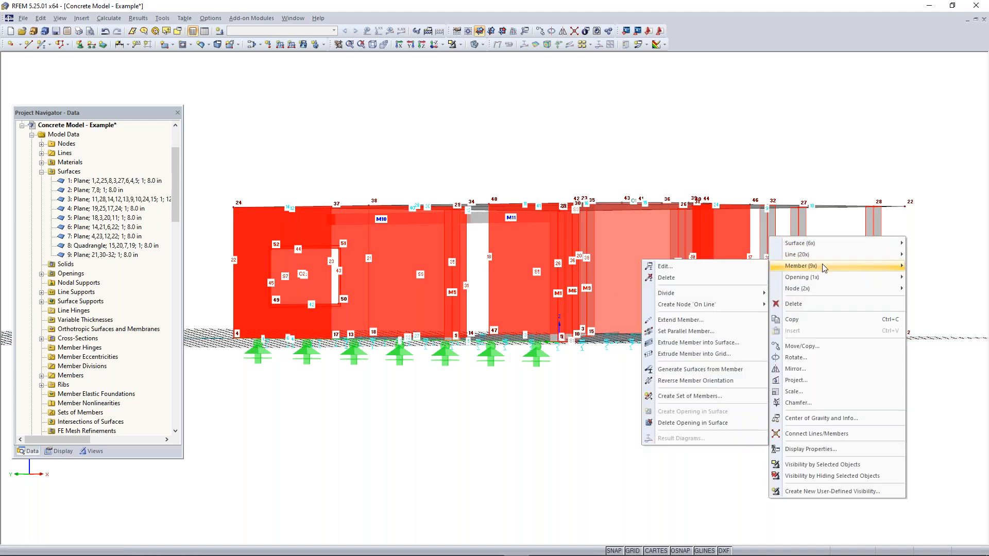
click(468, 174)
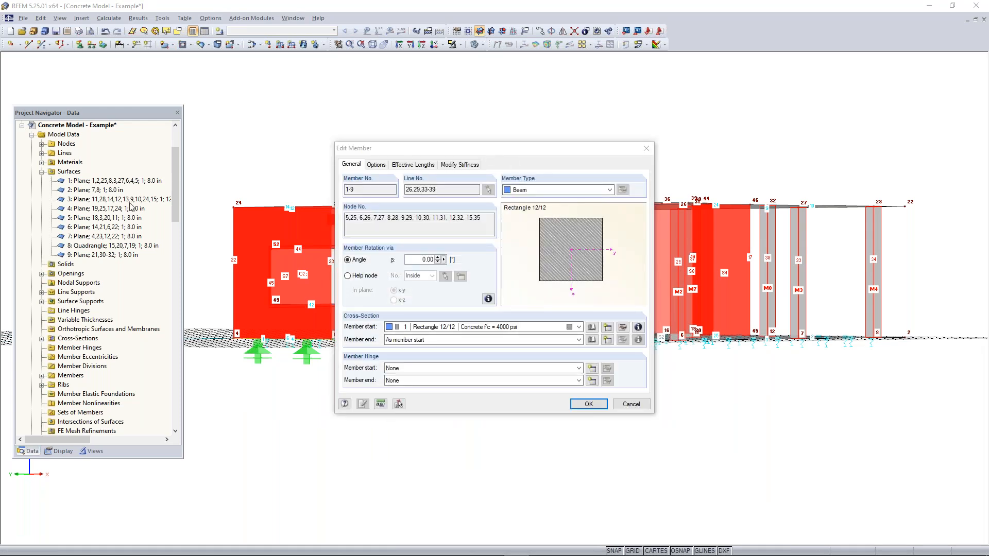
Modify the stiffness of column members 1–9 according to ACI 318-19 Table 6.6.3.1.1(a) with component type Columns, and accept the member changes
click(463, 165)
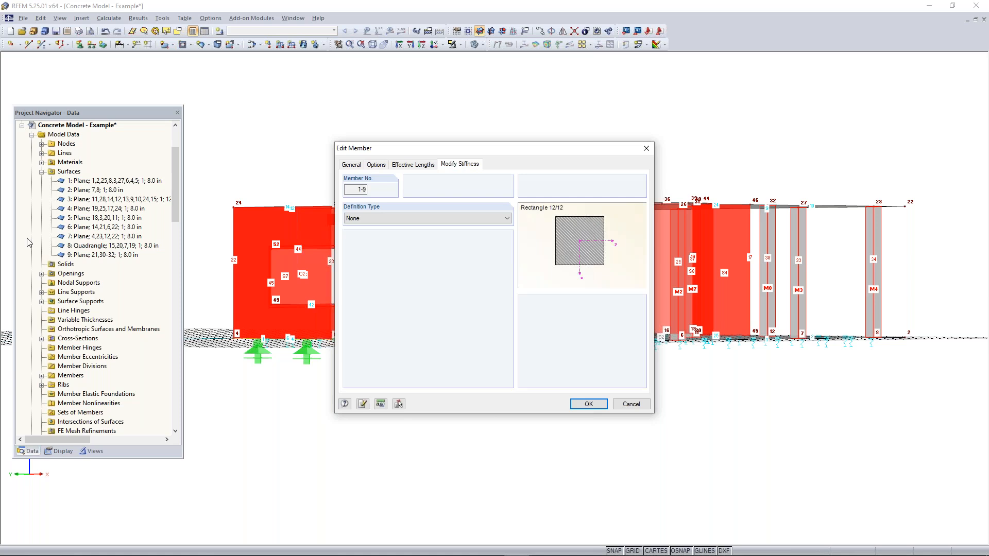
click(412, 221)
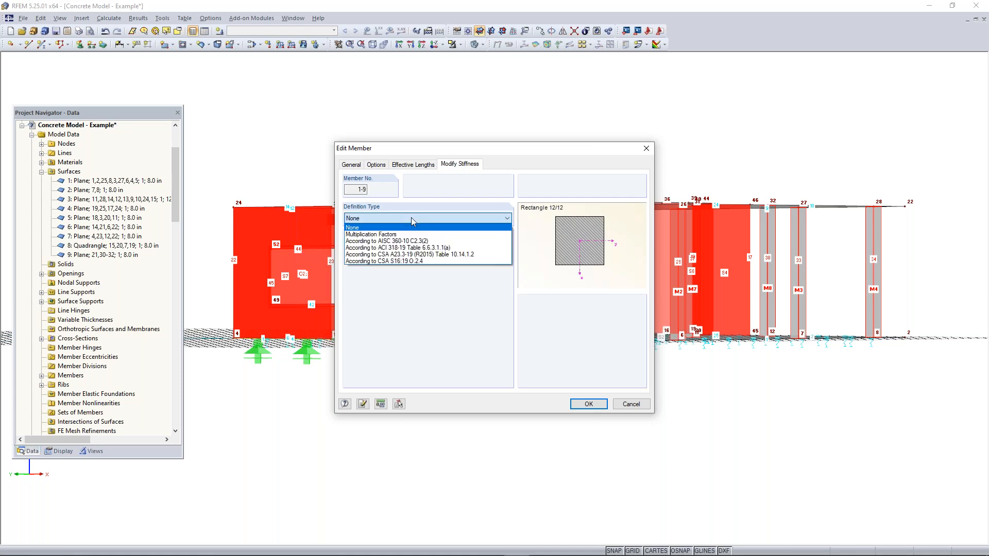
click(417, 235)
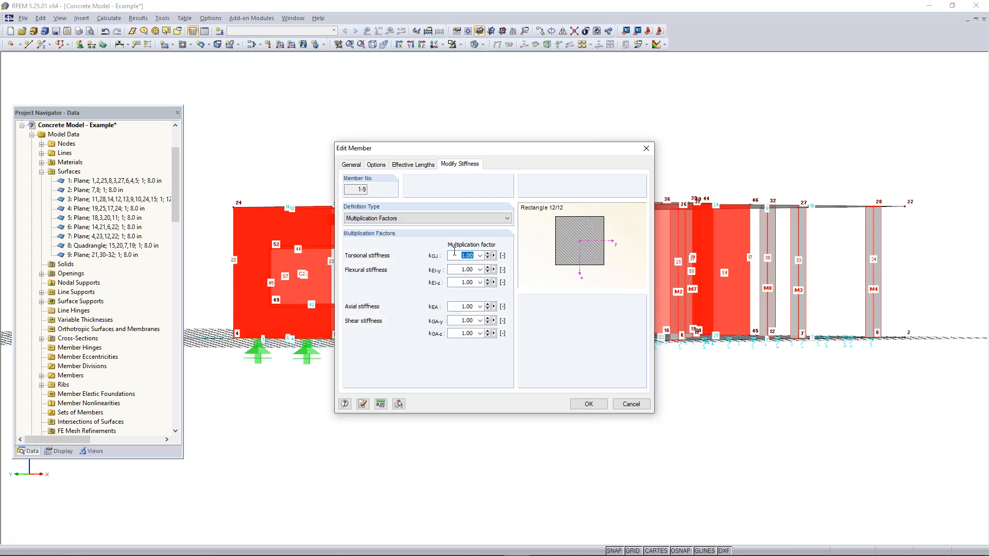
click(423, 222)
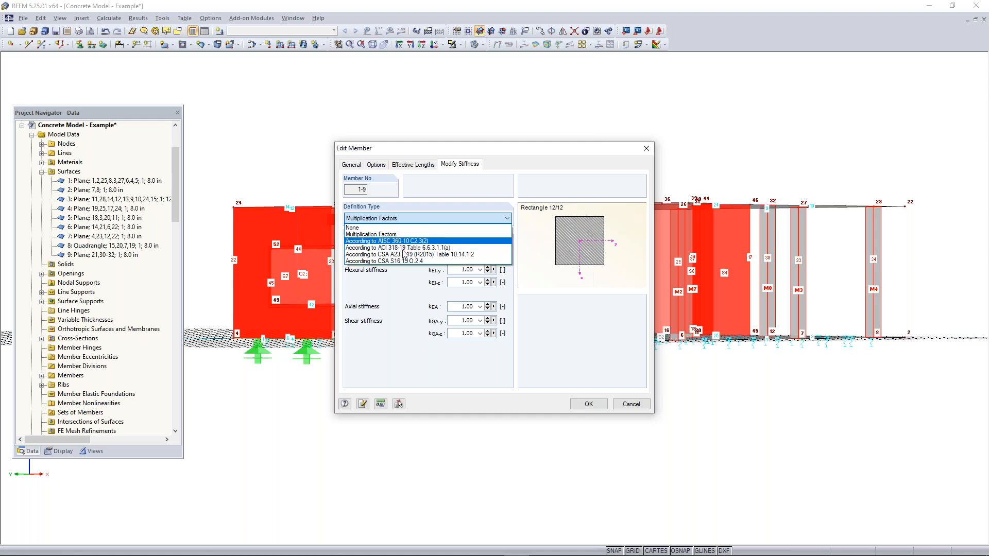
click(402, 249)
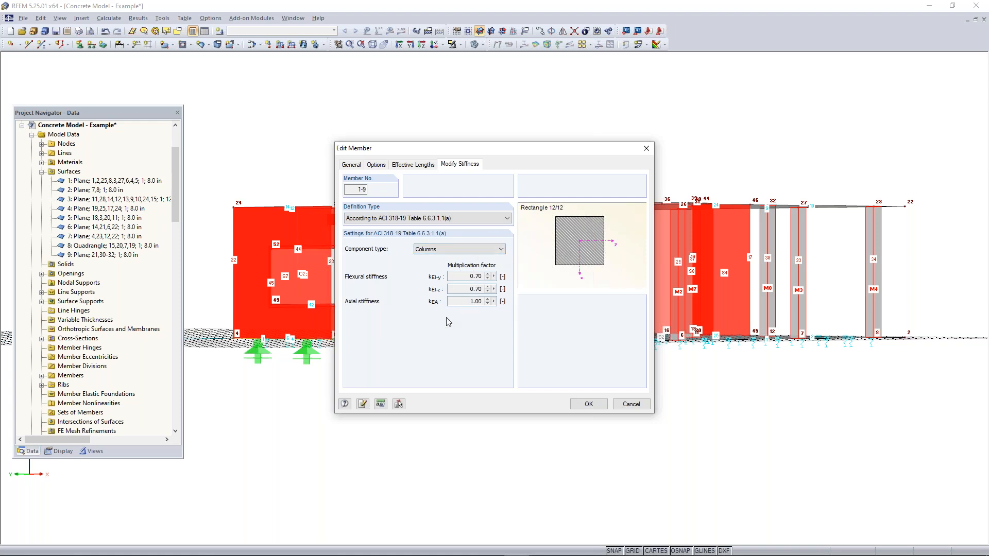
click(581, 404)
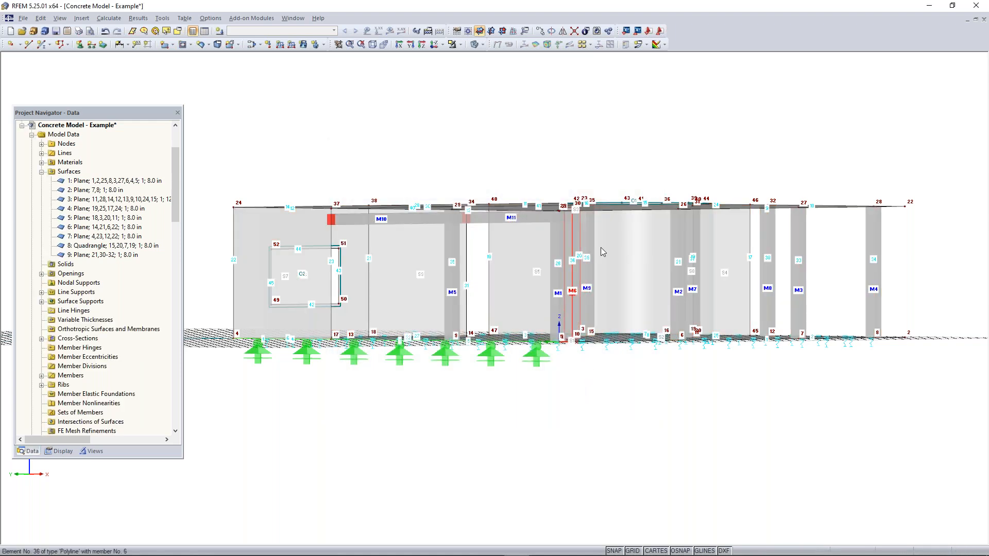
Reselect the vertical elements between the slabs and open the wall surfaces 4–9 for joint editing
drag(921, 238, 207, 295)
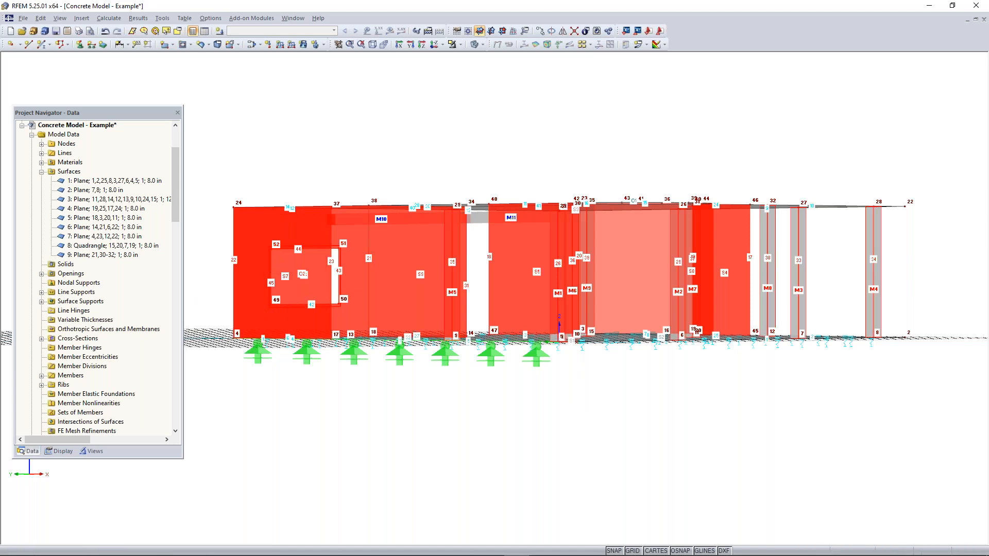
right_click(246, 281)
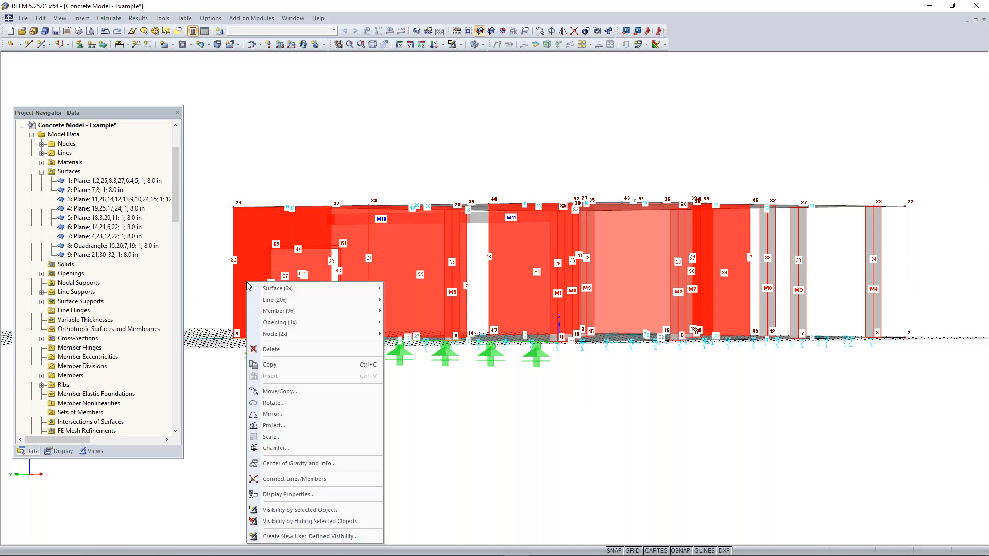
mouse_move(302, 290)
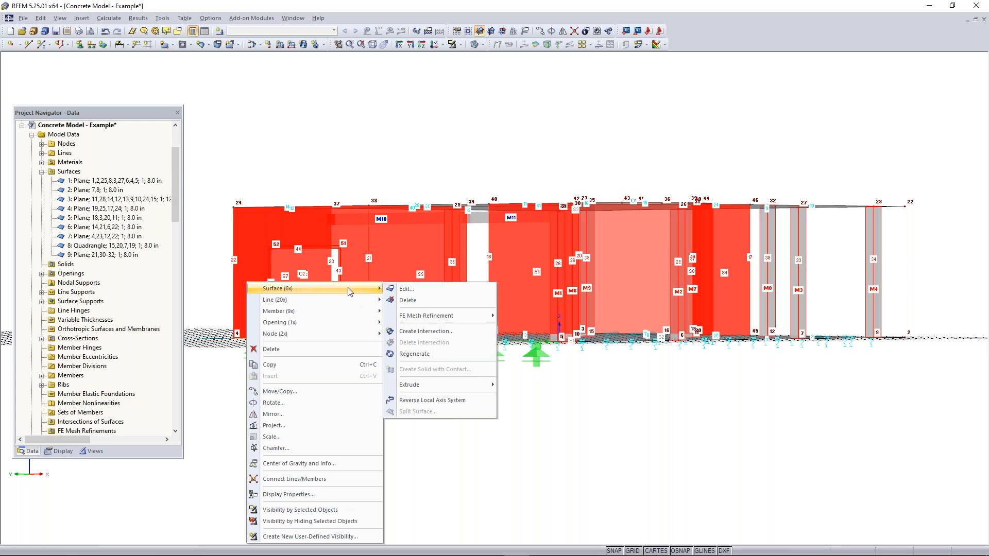
click(421, 290)
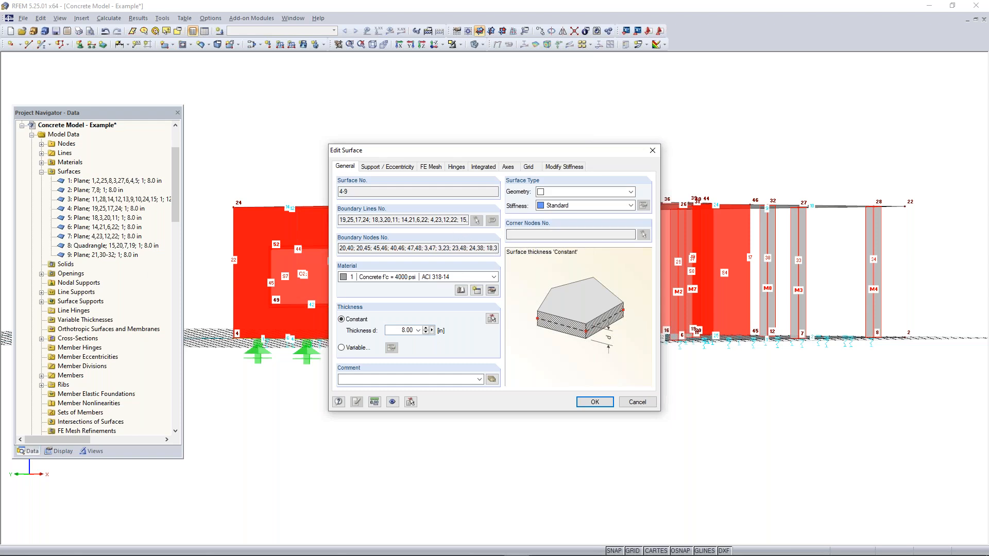
Modify the stiffness of wall surfaces 4–9 according to ACI 318-19 Table 6.6.3.1.1(a) with component type "Walls uncracked", and accept the changes
click(566, 166)
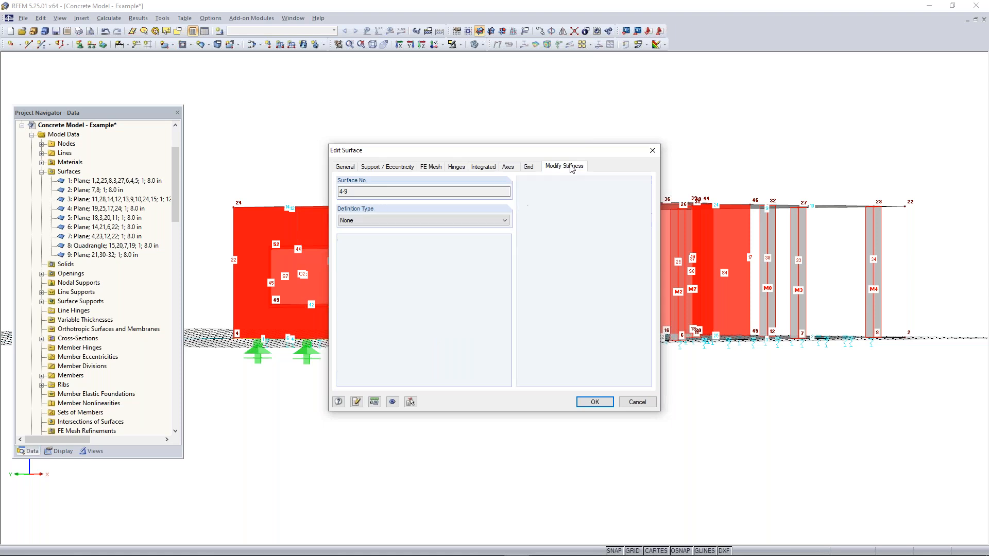
click(419, 220)
click(395, 243)
click(440, 253)
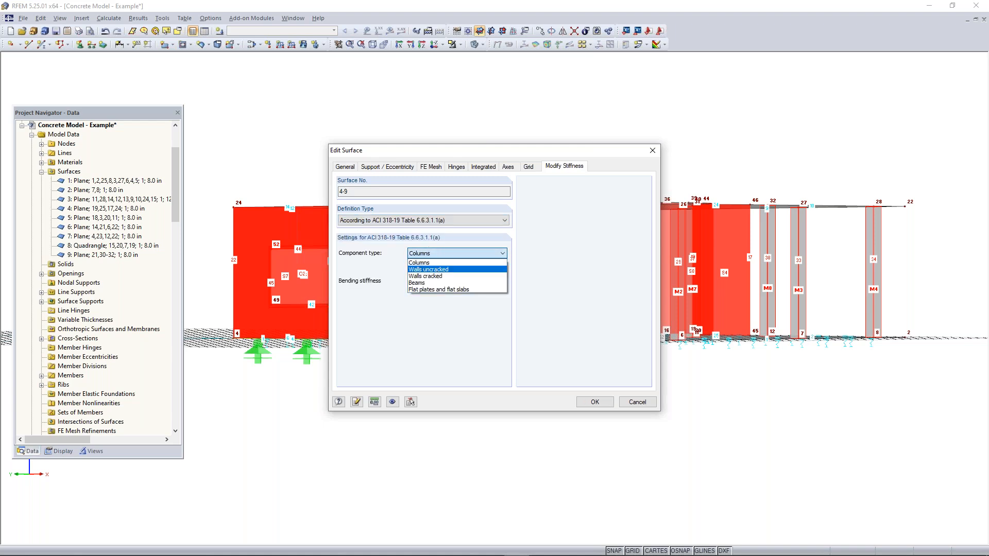
click(453, 269)
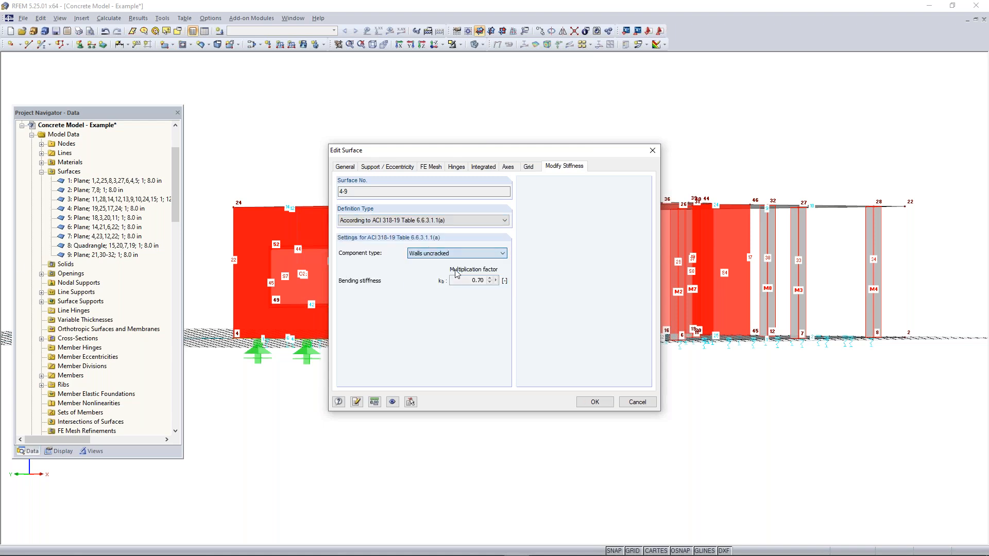
click(595, 402)
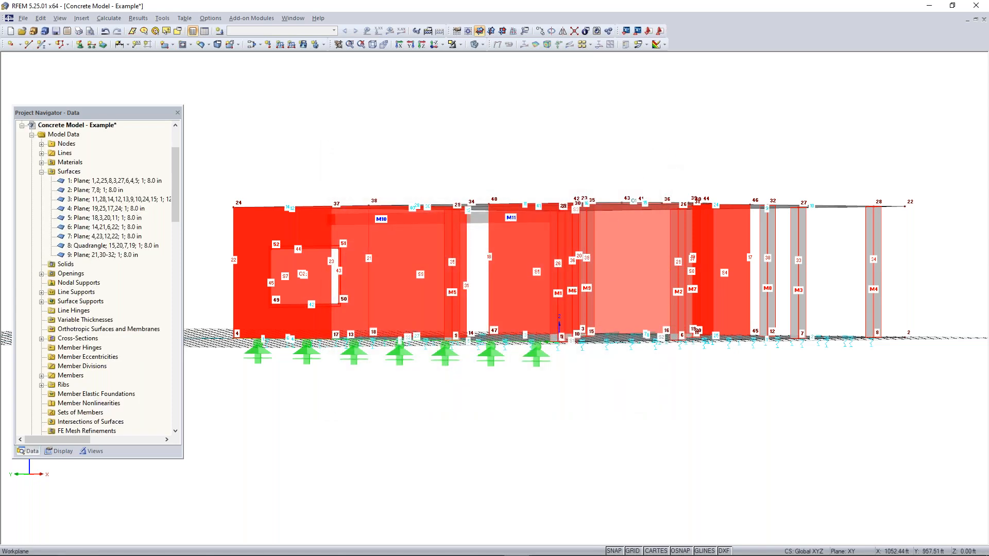
Clear the wall selection, select slab surfaces 1, 2 and 3, and open their joint stiffness modification settings
ctrl+middle_drag(668, 153, 599, 420)
click(598, 420)
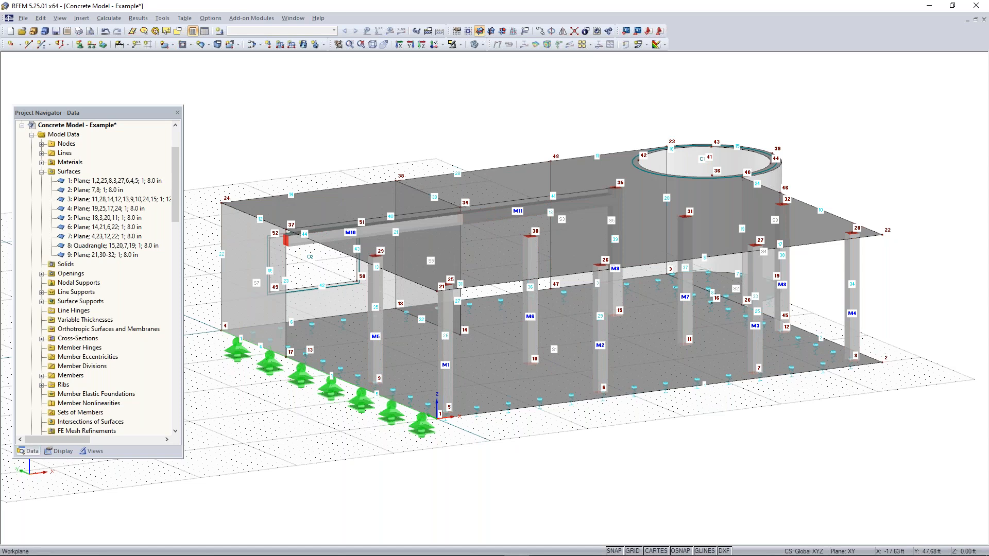
click(92, 181)
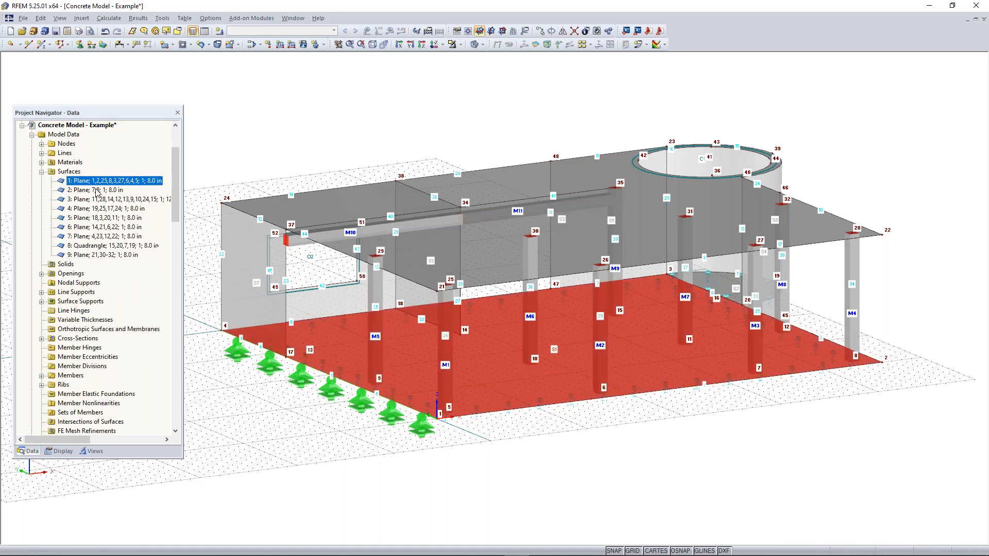
ctrl+click(96, 190)
ctrl+click(98, 199)
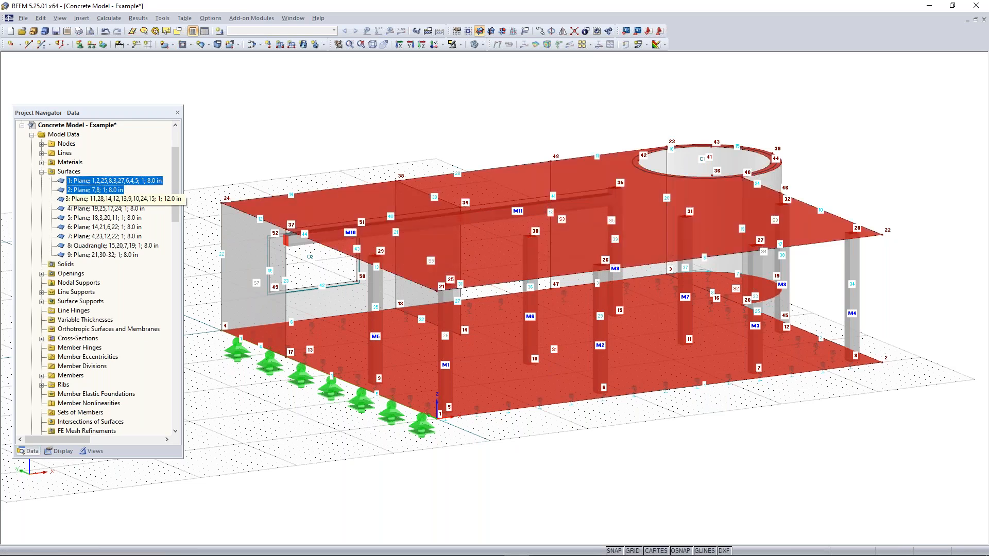
right_click(318, 207)
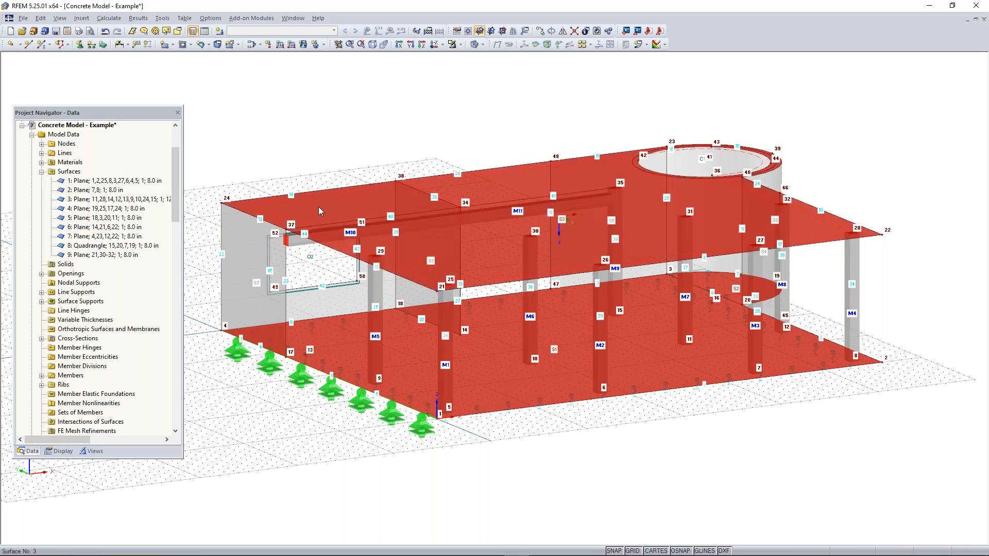
click(356, 213)
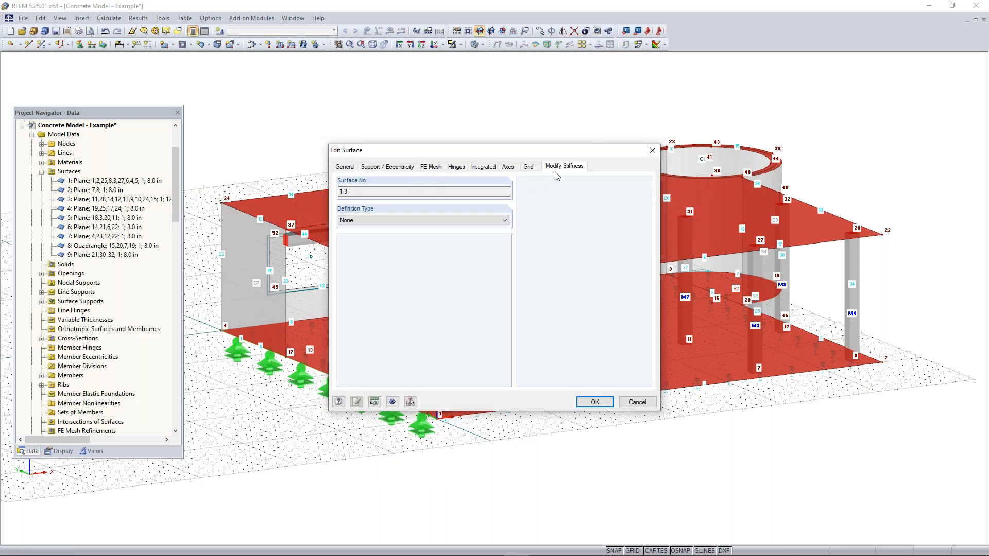
Modify the stiffness of slab surfaces 1–3 according to ACI 318-19 Table 6.6.3.1.1(a) with component type "Flat plates and flat slabs", and accept the changes
click(446, 220)
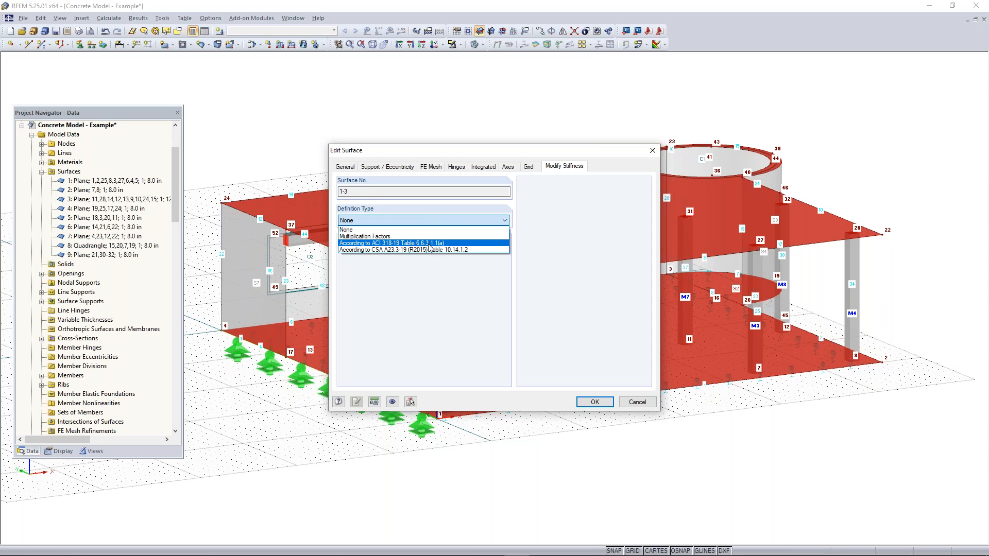
click(423, 243)
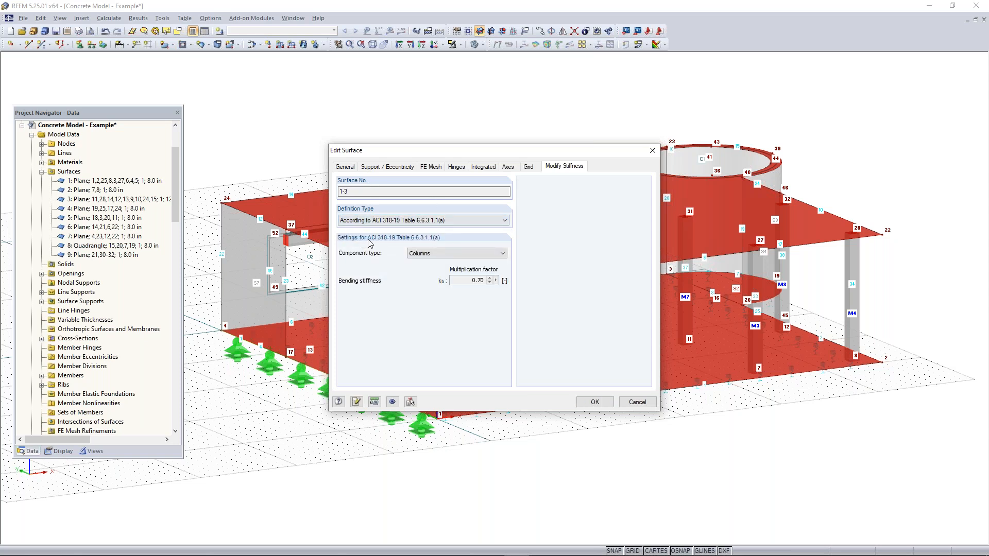
click(436, 257)
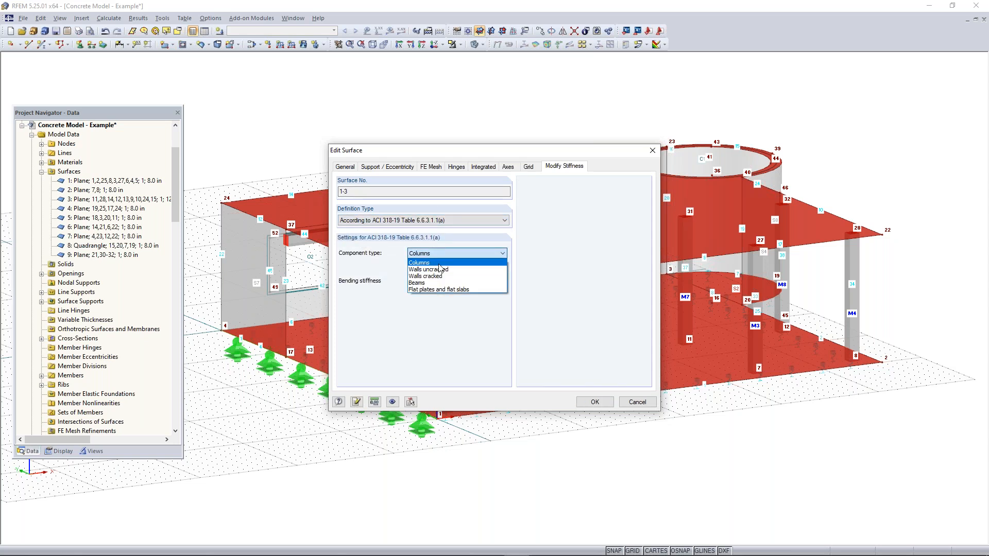
click(447, 290)
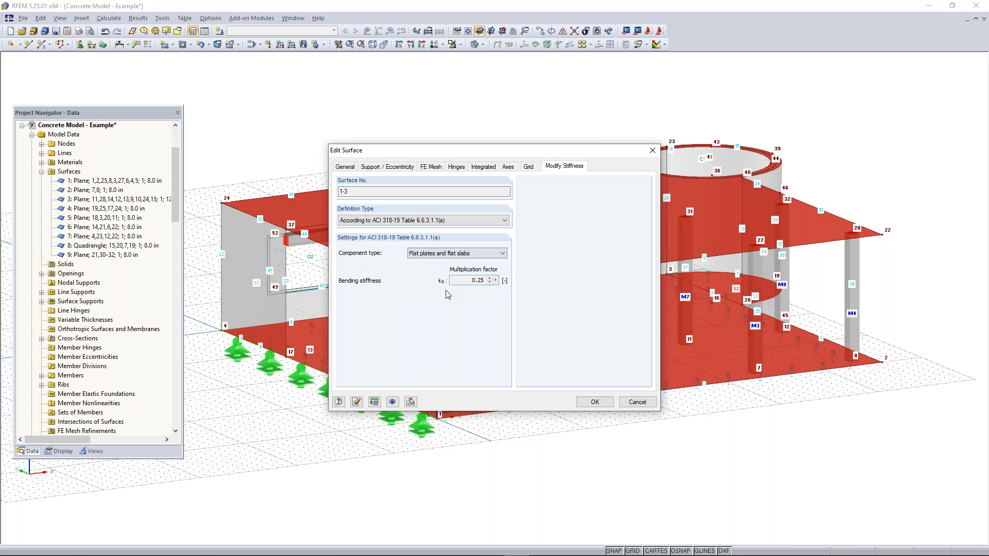
click(595, 401)
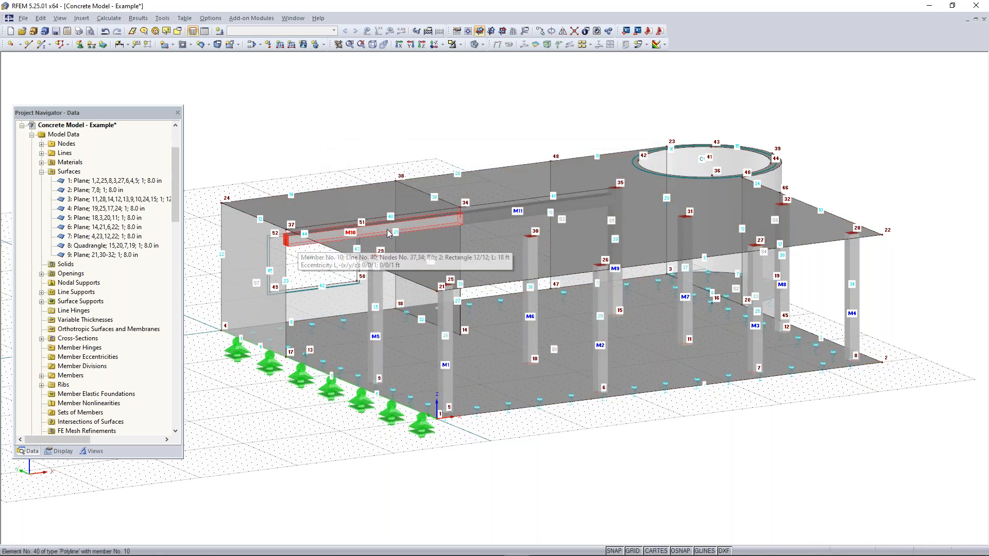
Modify the stiffness of rib members 10 and 11 according to ACI 318-19 Table 6.6.3.1.1(a) with component type Beams, and accept the changes
right_click(476, 216)
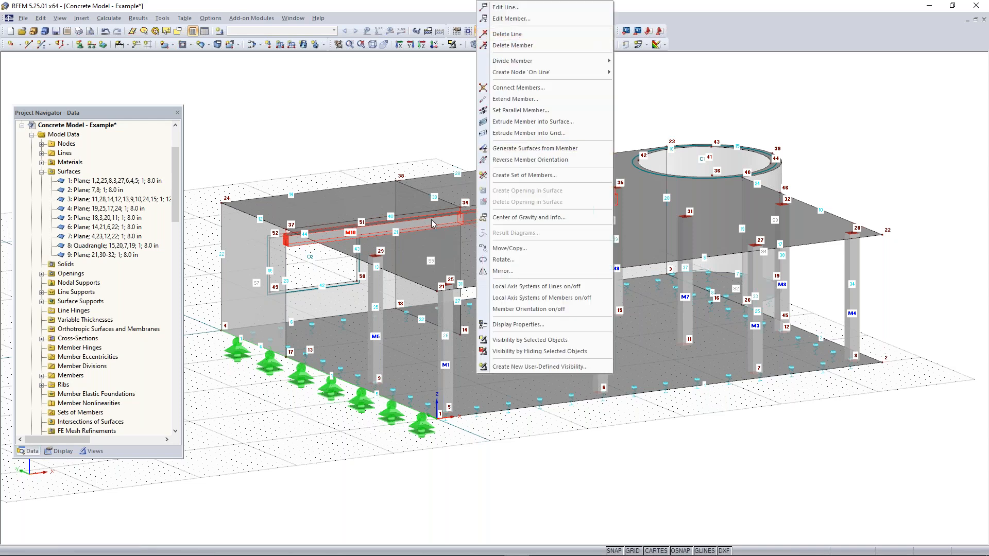
click(510, 19)
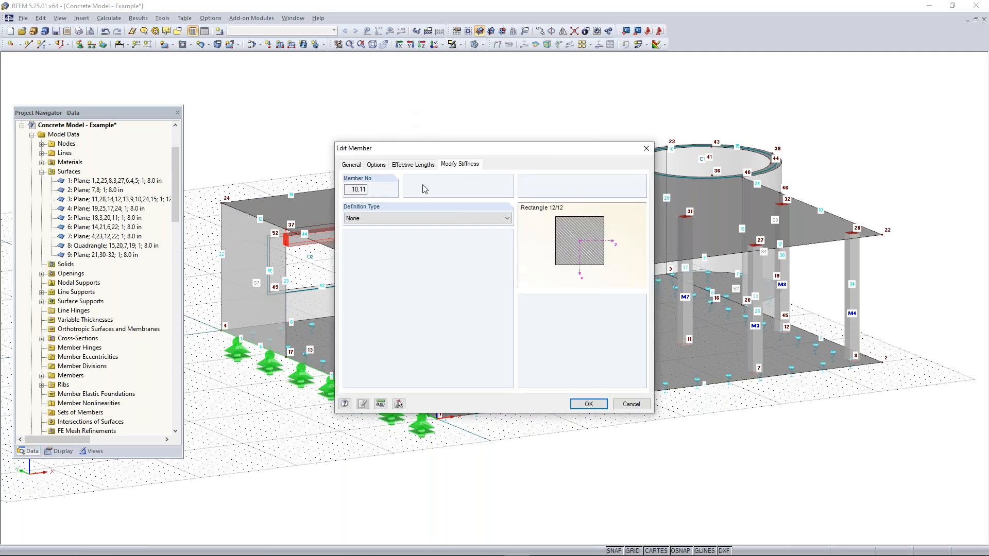
click(439, 220)
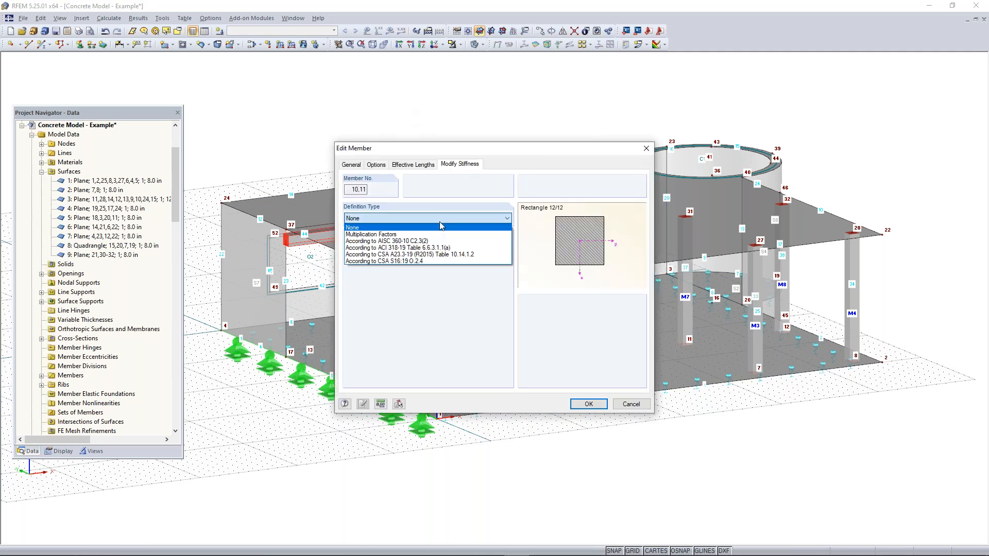
click(410, 247)
click(455, 250)
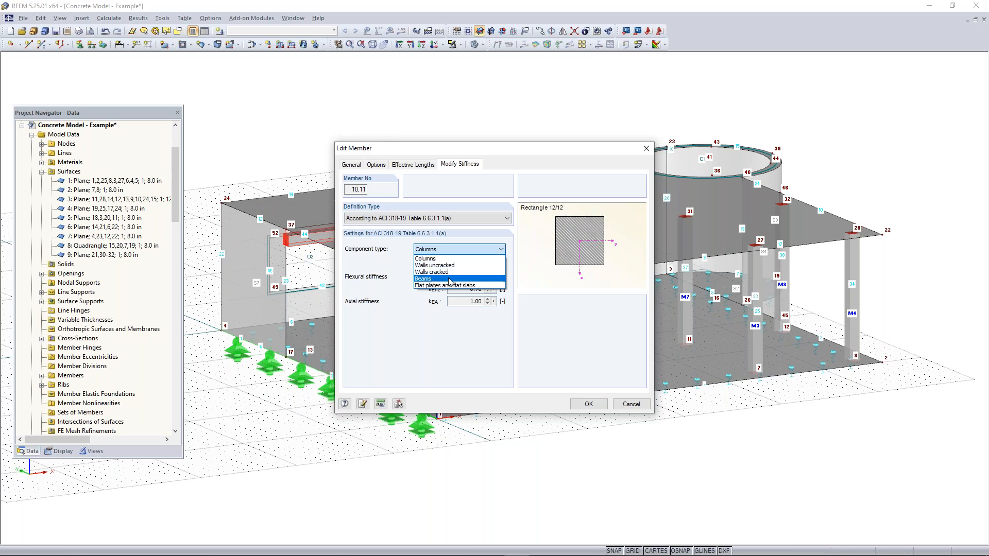
click(481, 279)
click(588, 405)
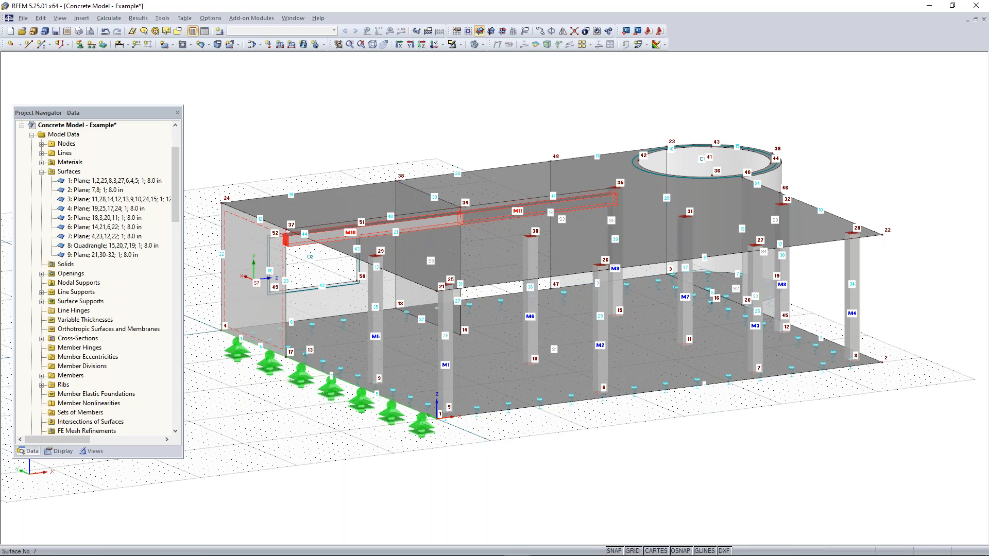
Create a Dead load case with active self-weight at factor 1.000 in Z, and calculate its results
right_drag(533, 351, 563, 368)
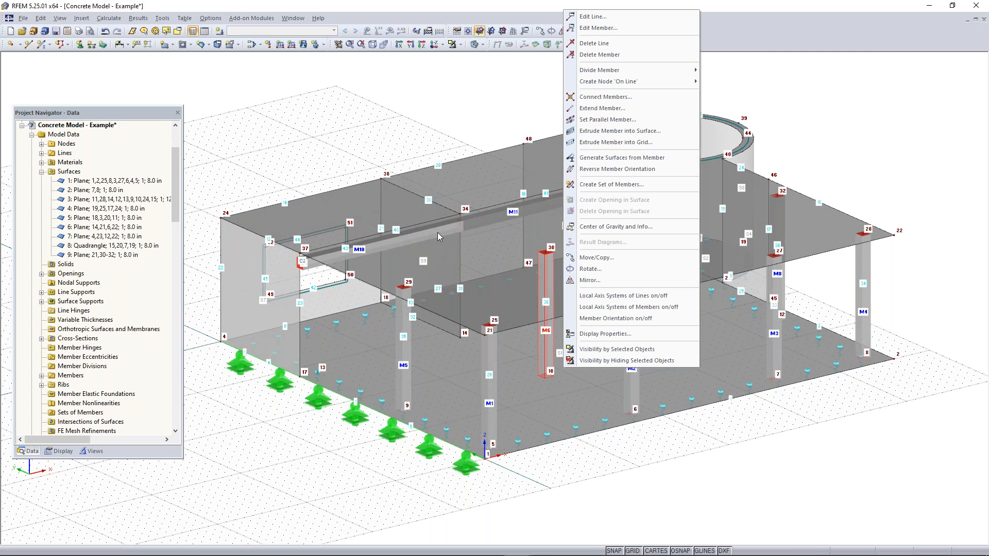
click(389, 140)
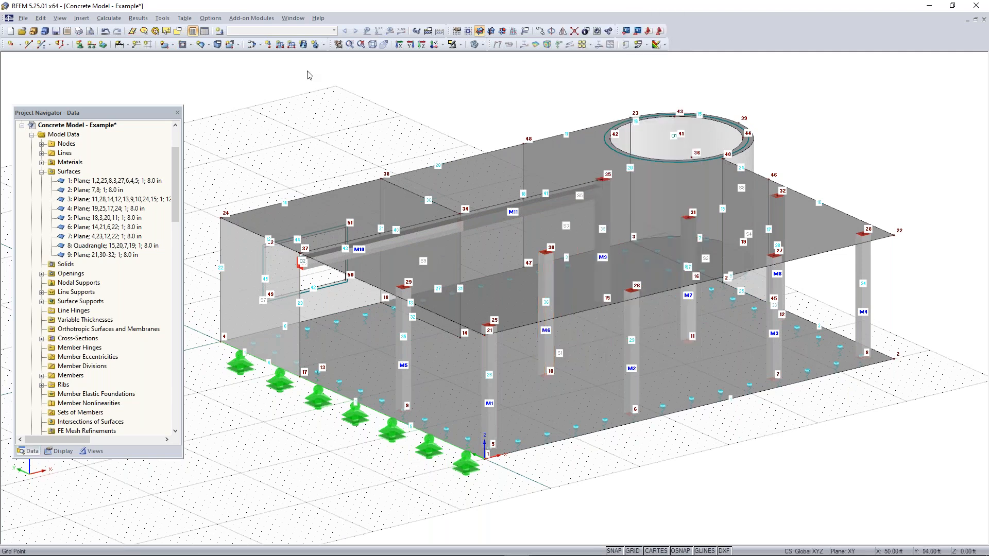
click(220, 32)
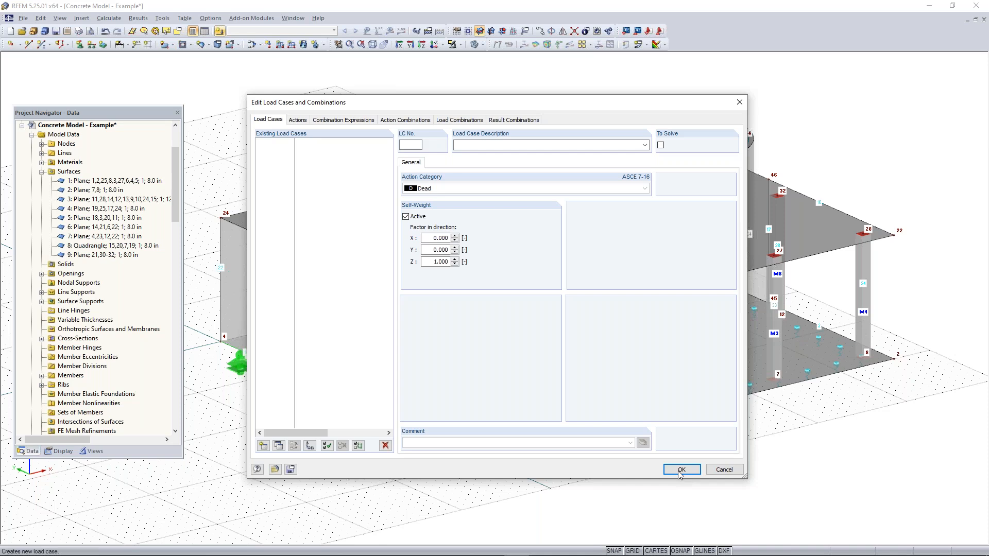
click(681, 470)
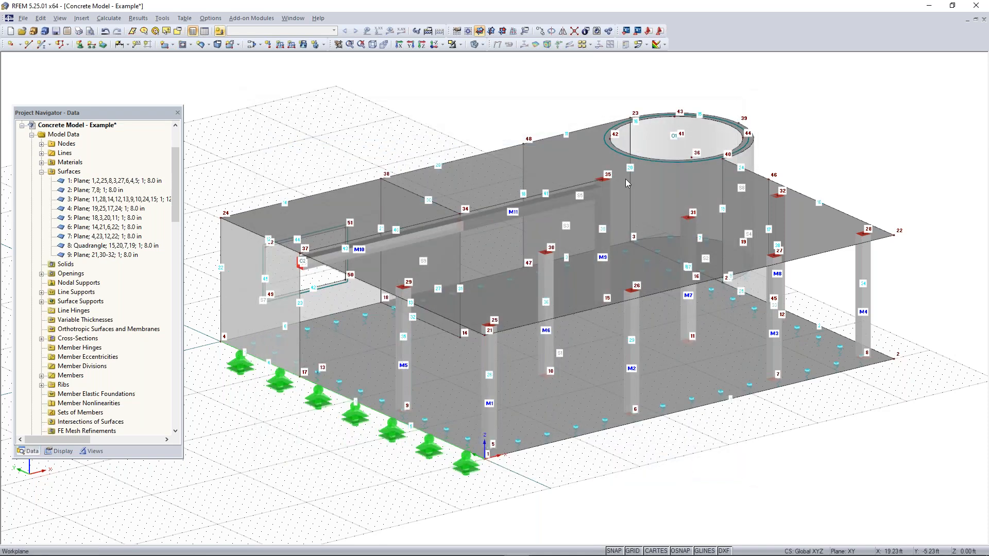
click(390, 34)
key(Return)
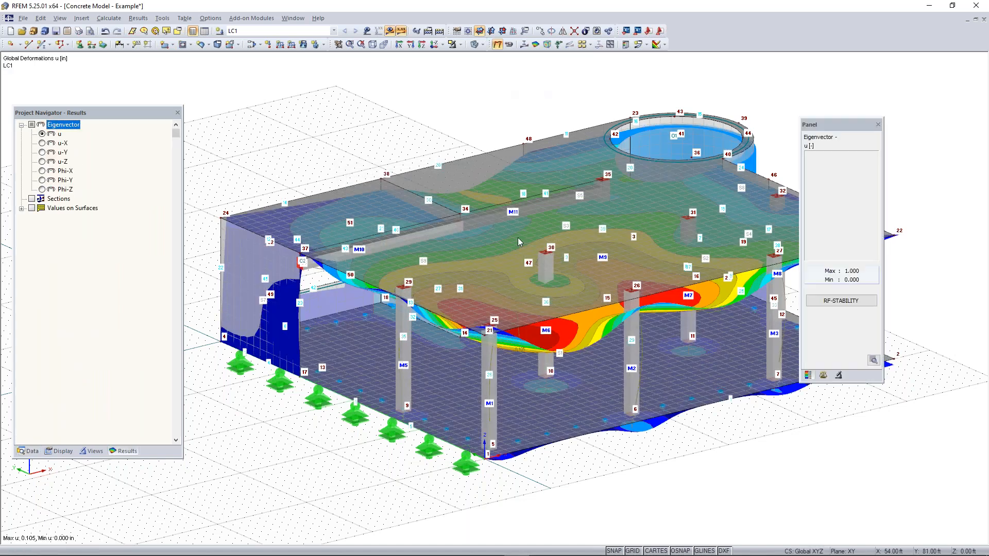
Switch the model to wireframe display and view the global deformations u of LC1 from a lower angle
scroll(472, 118, down, 1)
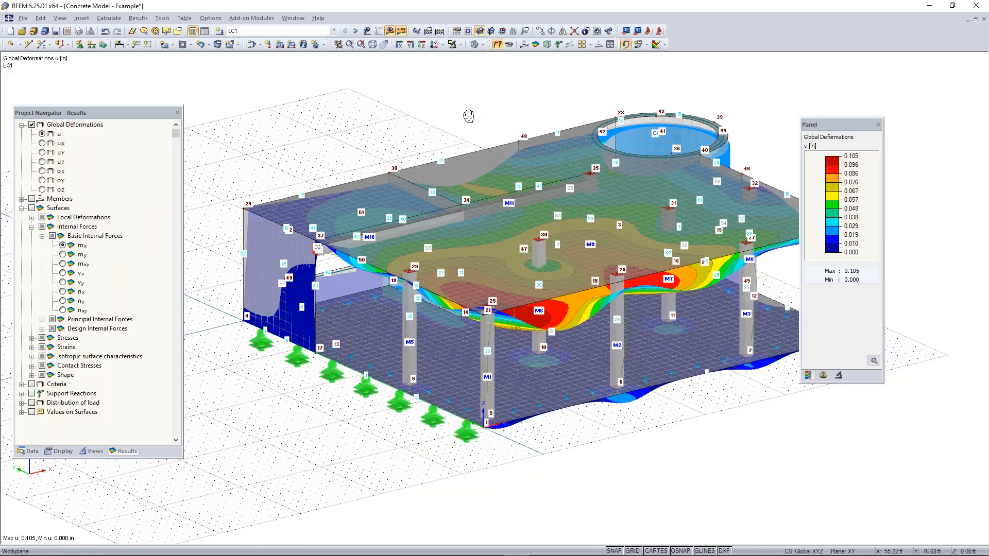
middle_drag(468, 116, 424, 100)
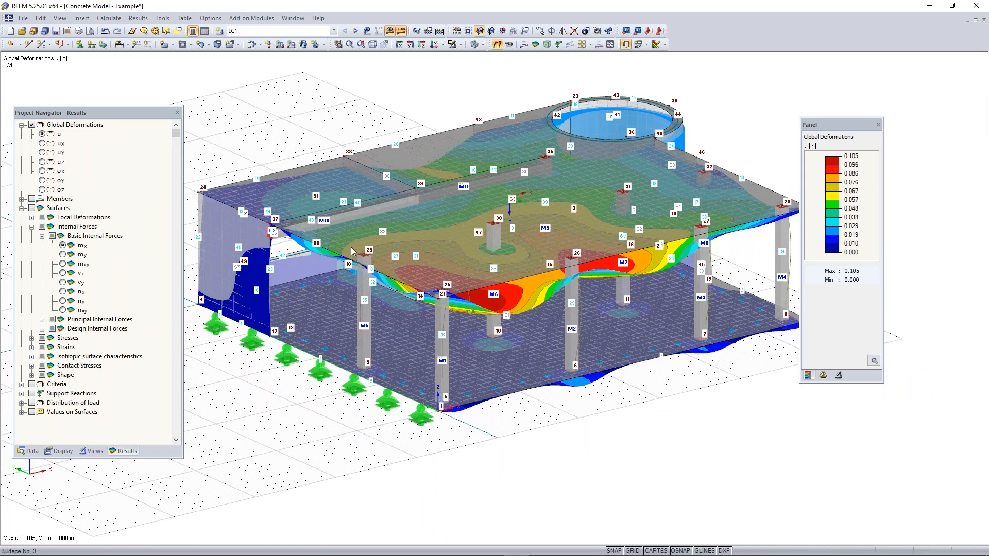
click(474, 44)
ctrl+middle_drag(633, 437, 613, 404)
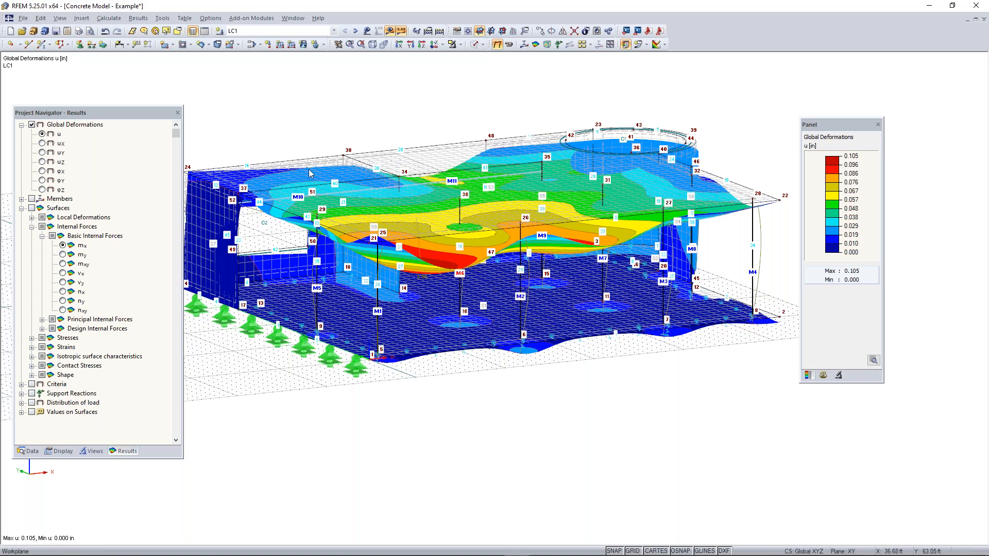
Examine the available add-on modules, the result types, and the display factors and colour scale for the LC1 deformations
click(28, 451)
scroll(154, 355, down, 20)
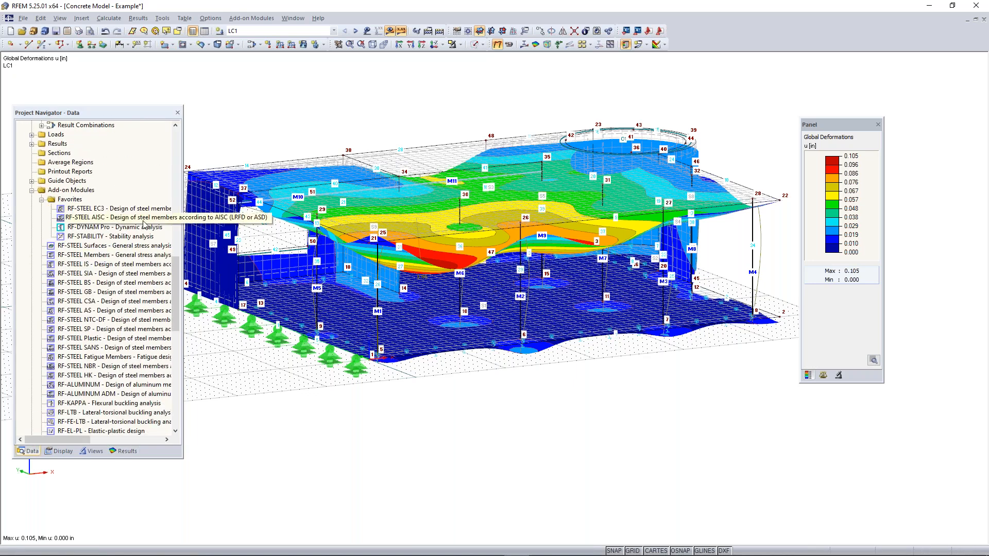
ctrl+middle_drag(459, 374, 495, 403)
click(123, 451)
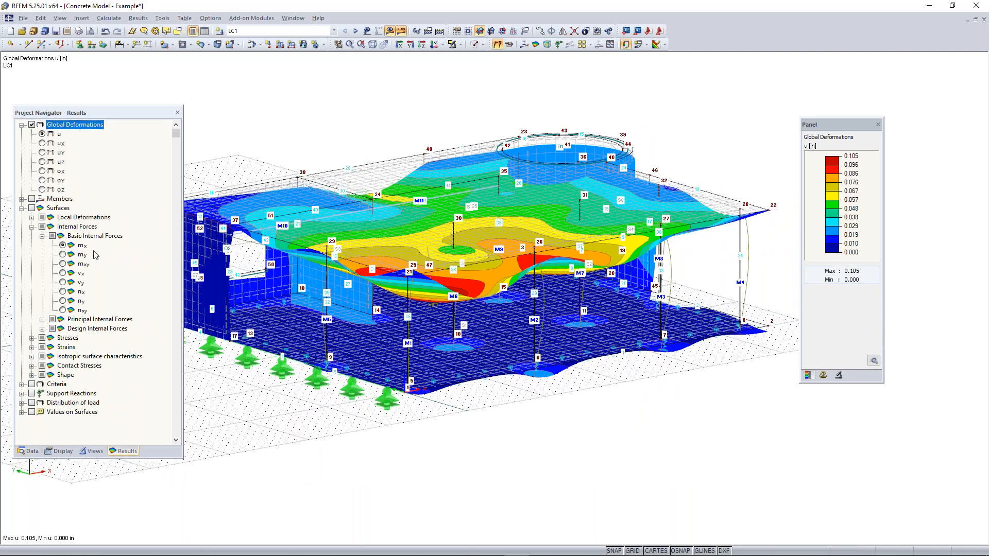
click(823, 375)
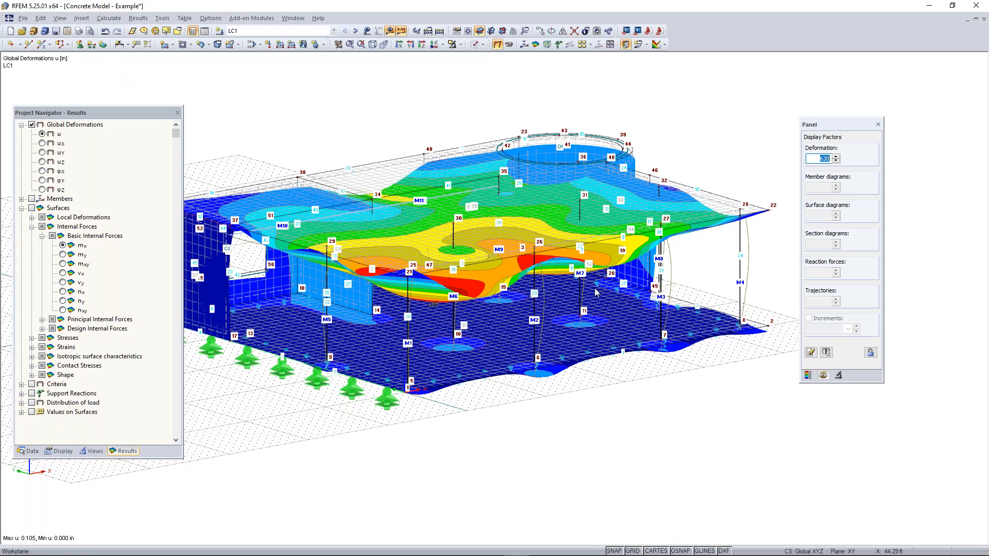
click(808, 375)
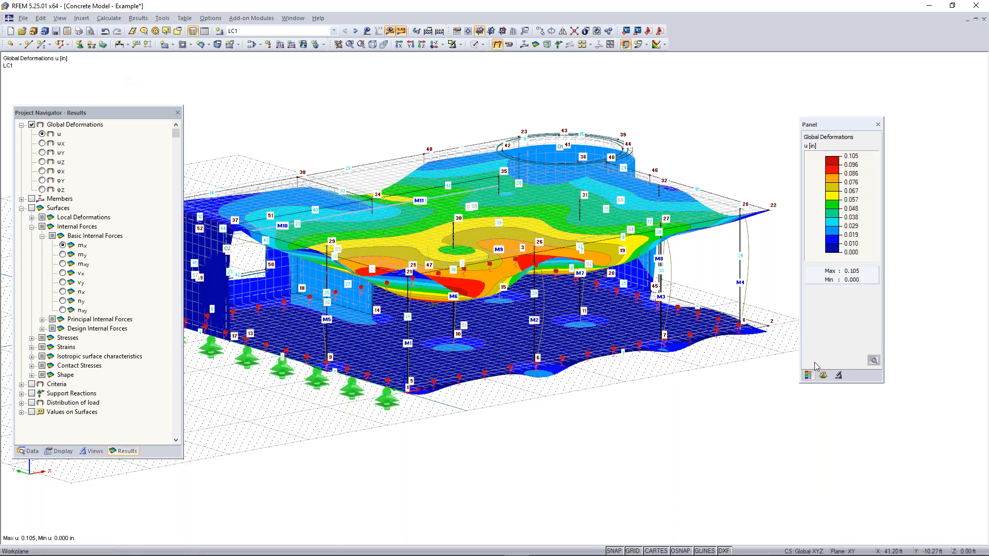
scroll(536, 402, down, 1)
middle_drag(536, 402, 549, 397)
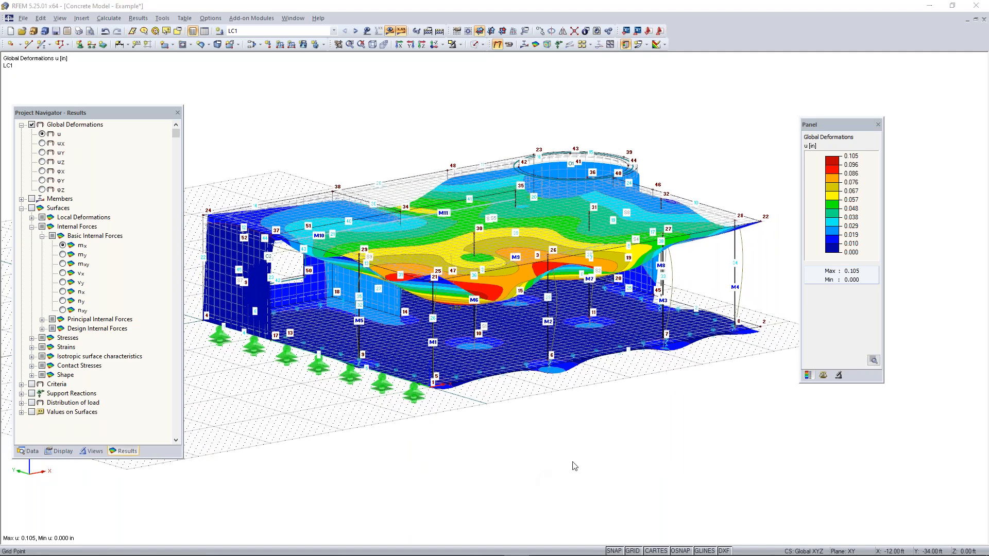
Switch to the PowerPoint slide show and advance from the Concrete Model slide to the Any Questions slide
key(super)
mouse_move(466, 546)
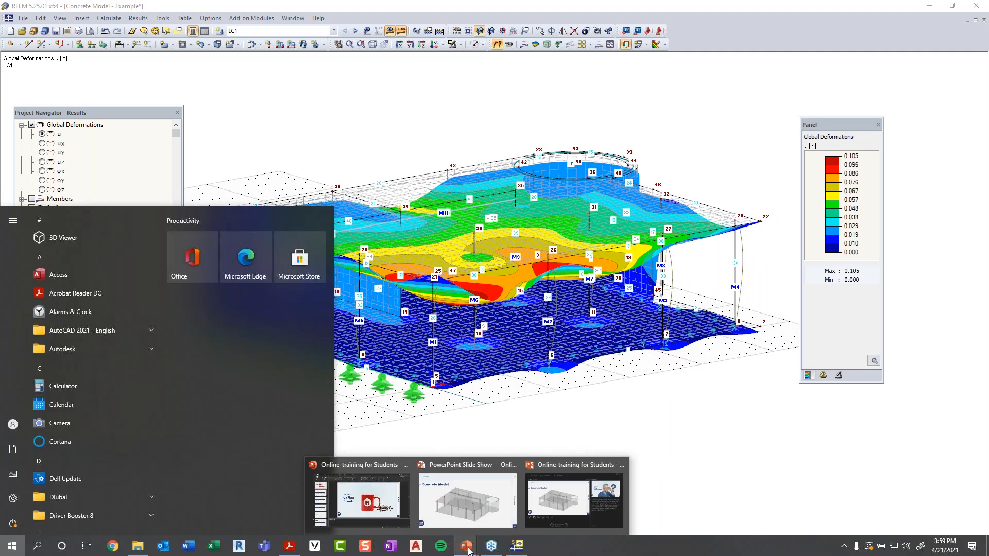
click(540, 523)
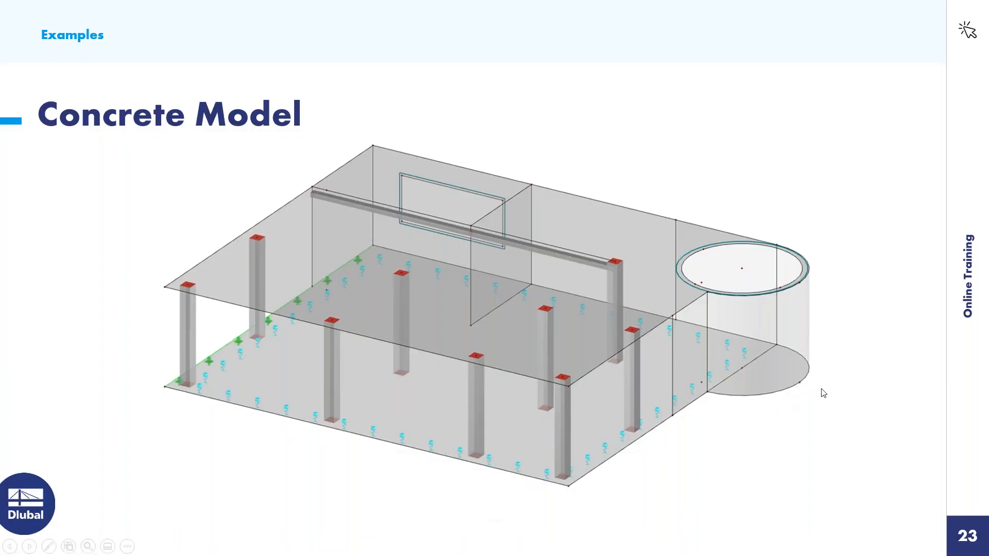
key(Right)
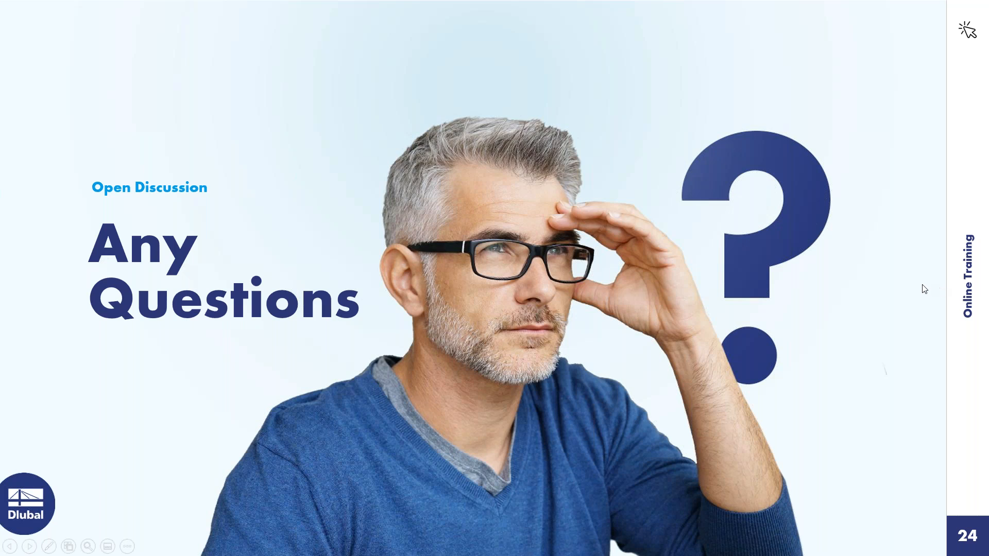
Switch back to RFEM and locate the RF-CONCRETE Members and RF-CONCRETE Surfaces add-on modules in the model data
key(super)
click(522, 546)
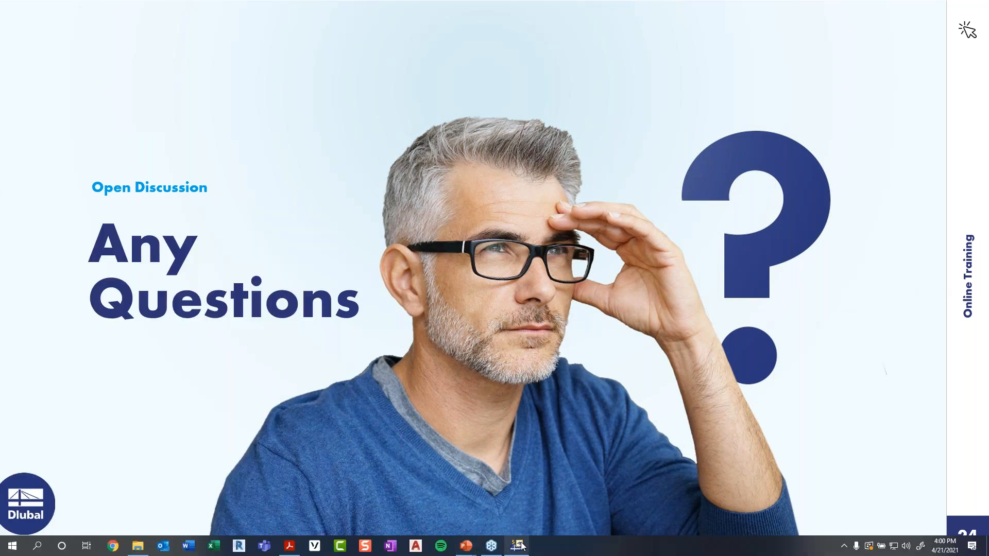
ctrl+middle_drag(516, 271, 543, 318)
click(30, 451)
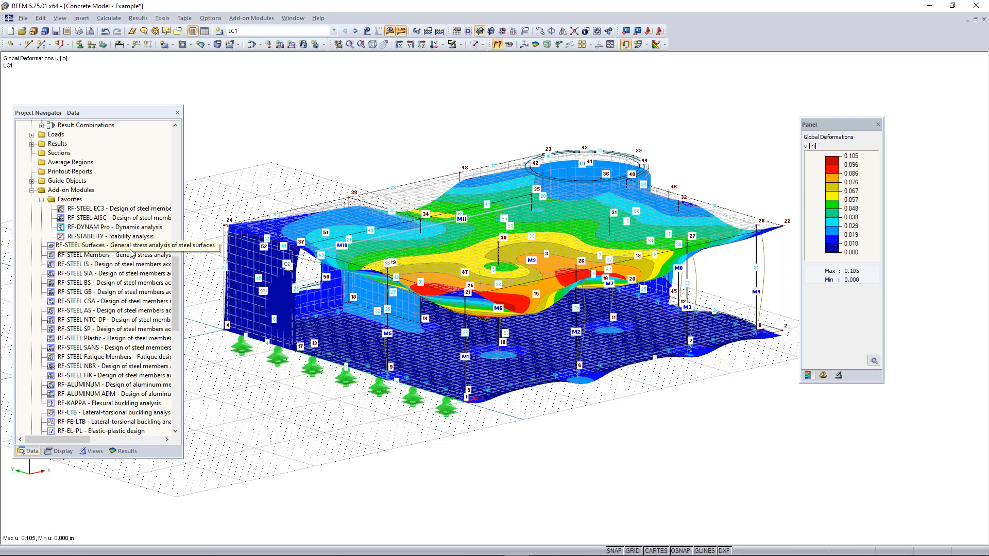
scroll(131, 252, down, 11)
scroll(130, 252, up, 12)
scroll(131, 253, up, 3)
scroll(130, 252, down, 18)
scroll(131, 252, up, 4)
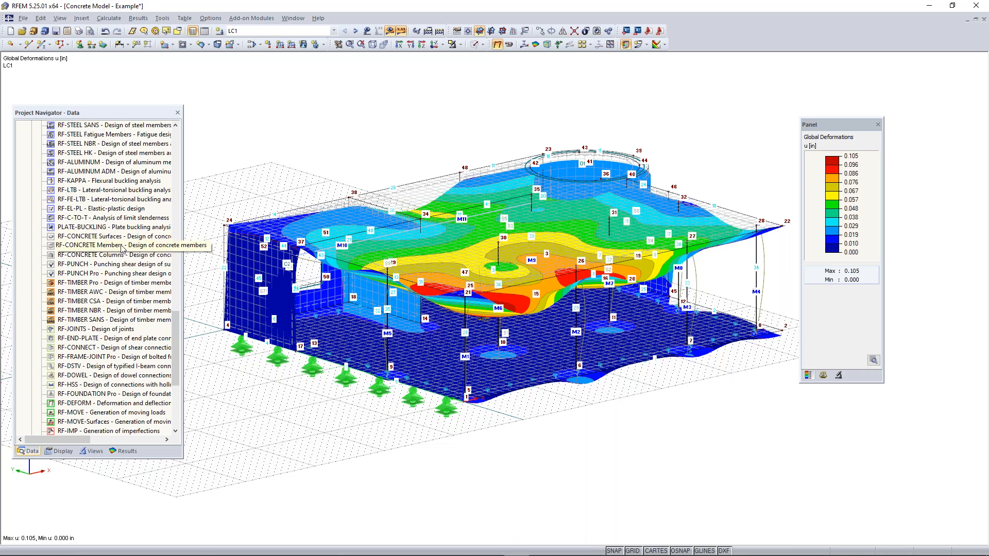
click(121, 248)
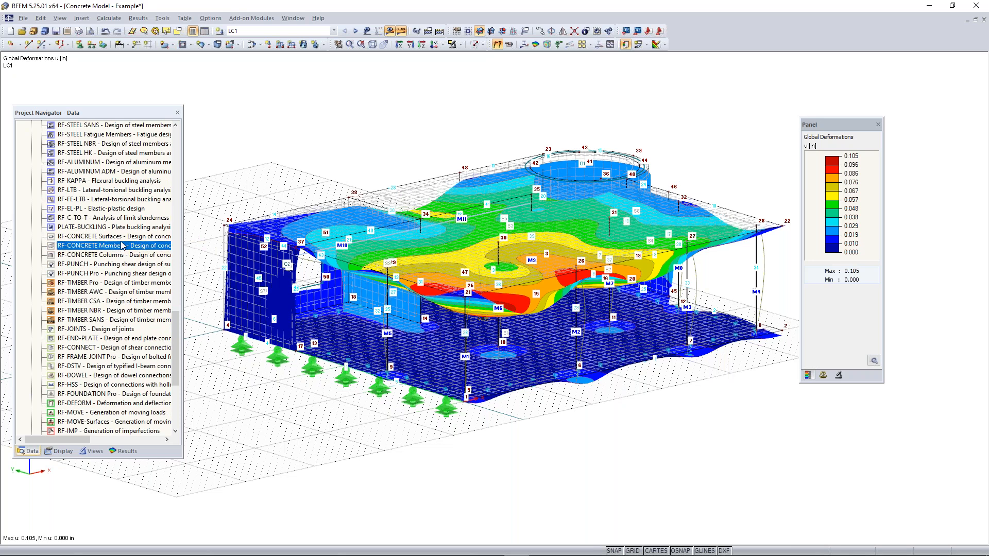
click(113, 237)
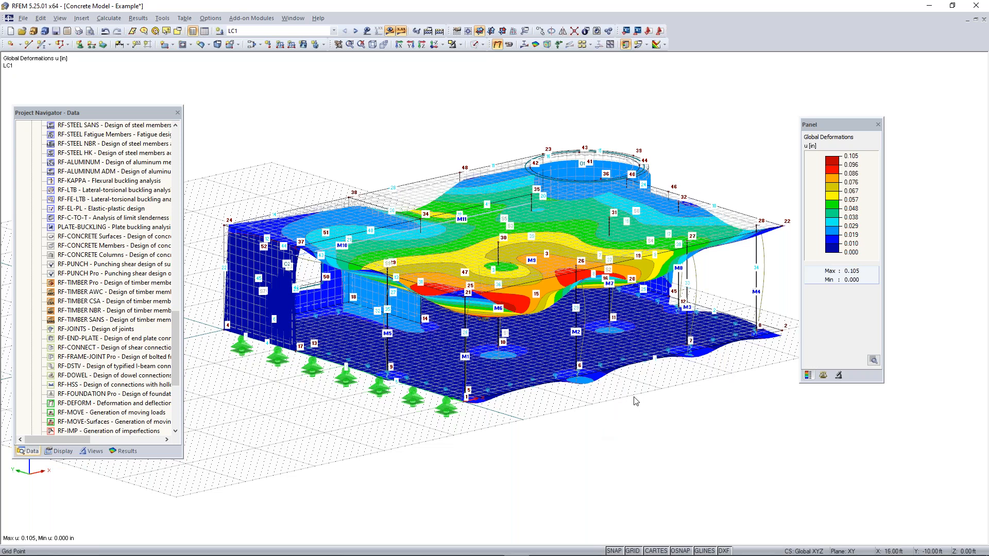
Return to the PowerPoint slide show at the Any Questions slide
key(super)
mouse_move(476, 545)
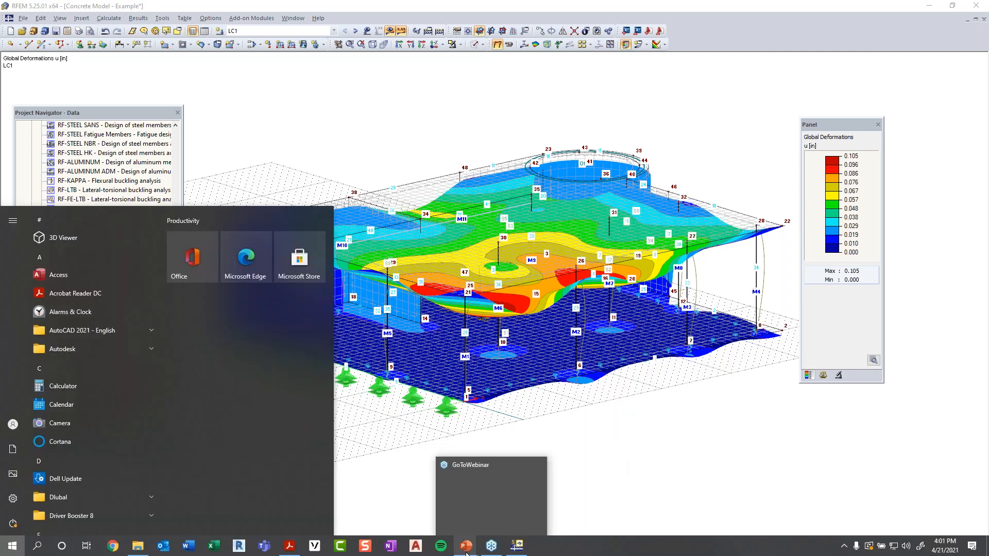
click(490, 526)
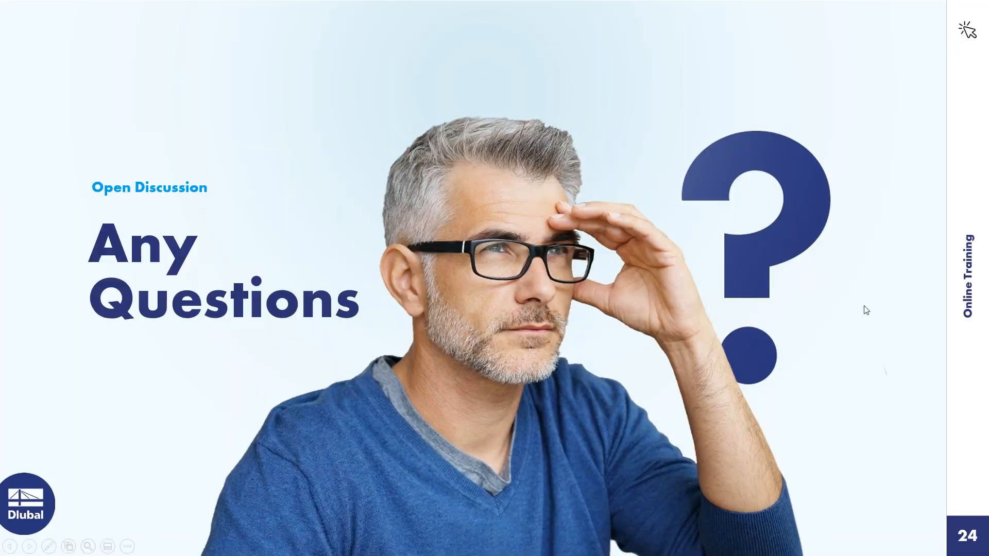
click(878, 306)
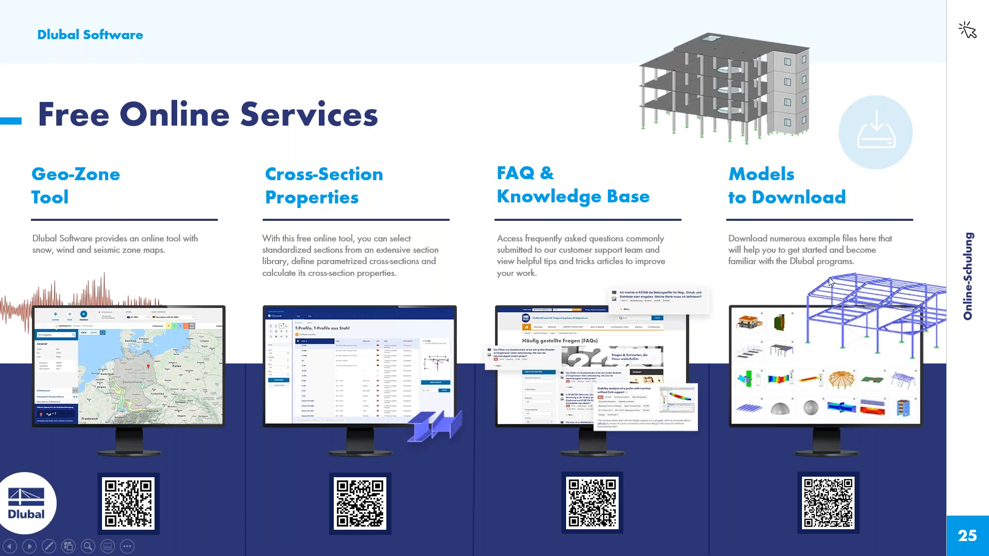
click(890, 288)
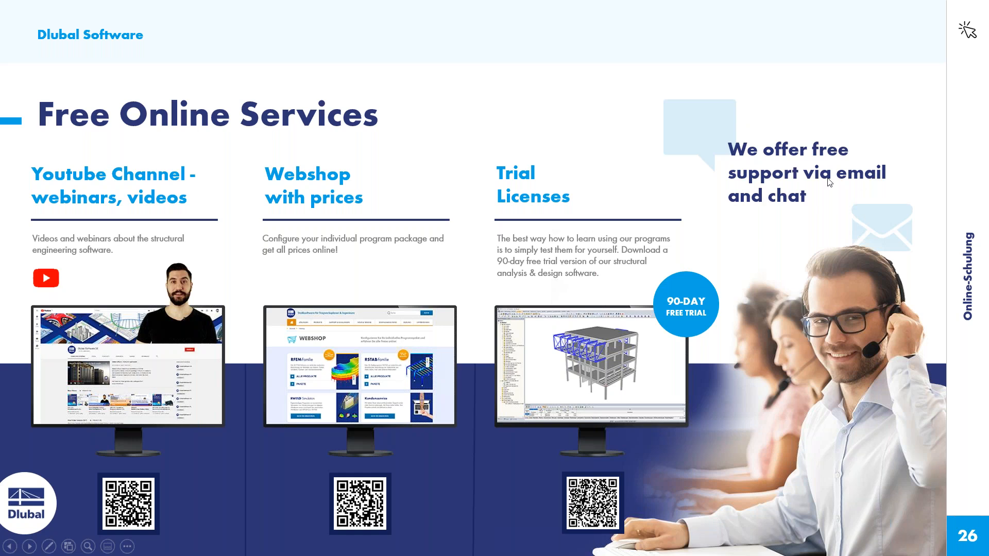
click(854, 202)
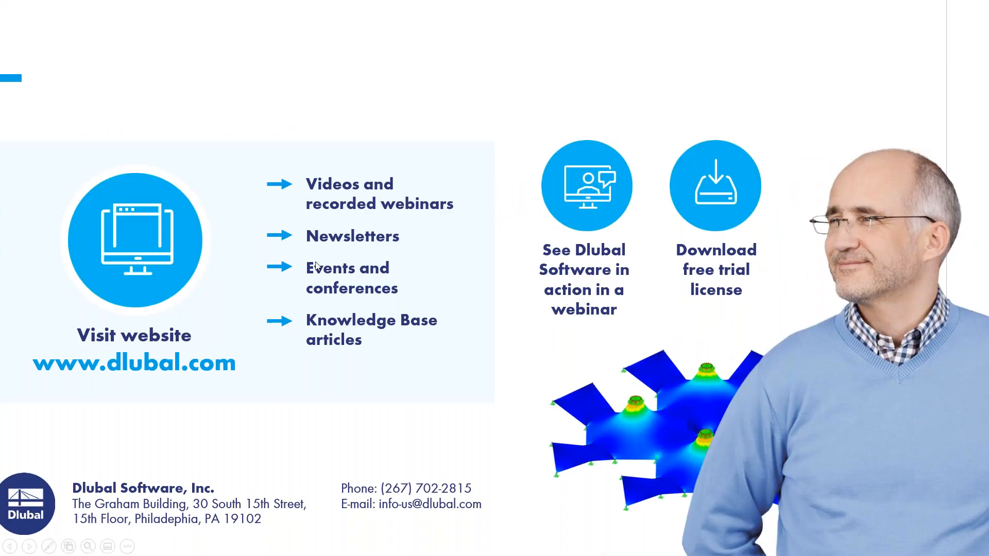